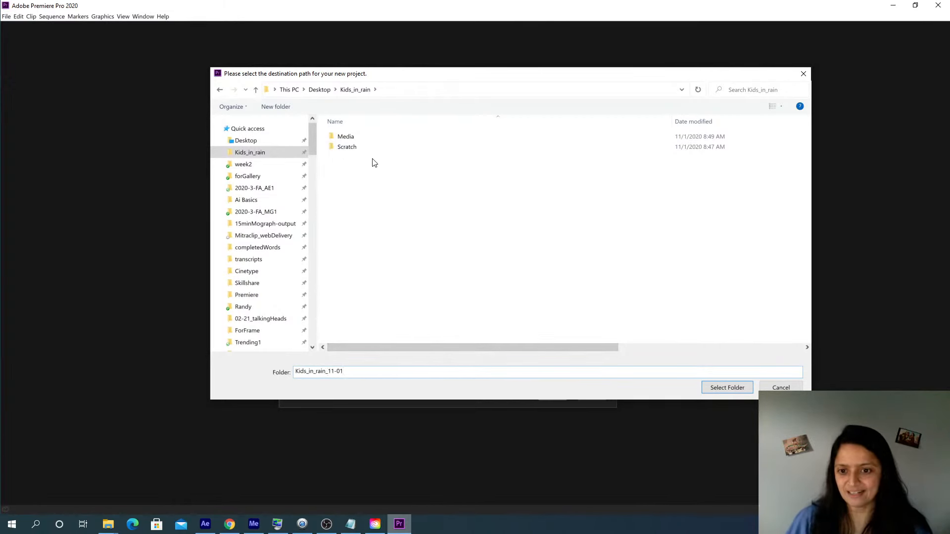
Set the new project's save location to the Kids_in_rain folder on the Desktop
{"action": "left_click", "coordinate": [722, 390]}
{"action": "left_click", "coordinate": [537, 269]}
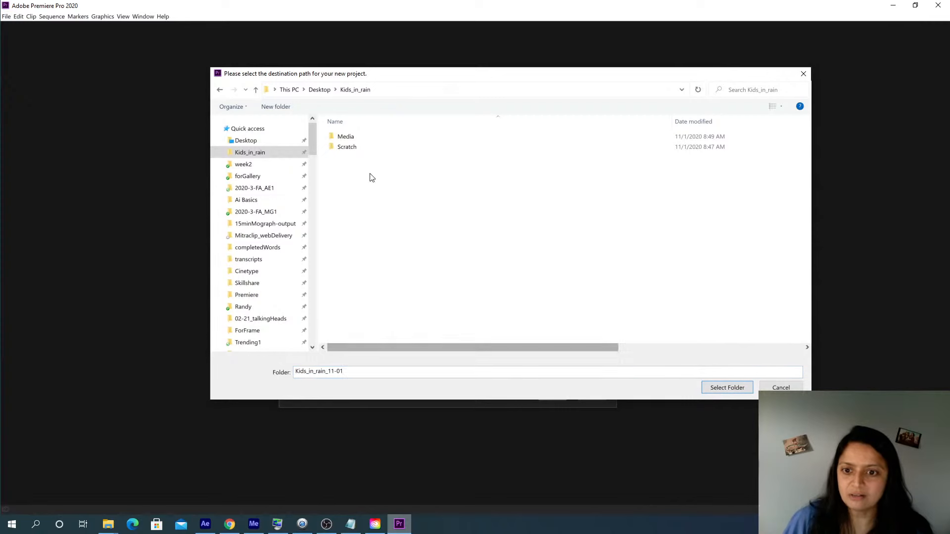
{"action": "left_click_drag", "start_coordinate": [346, 372], "coordinate": [324, 319]}
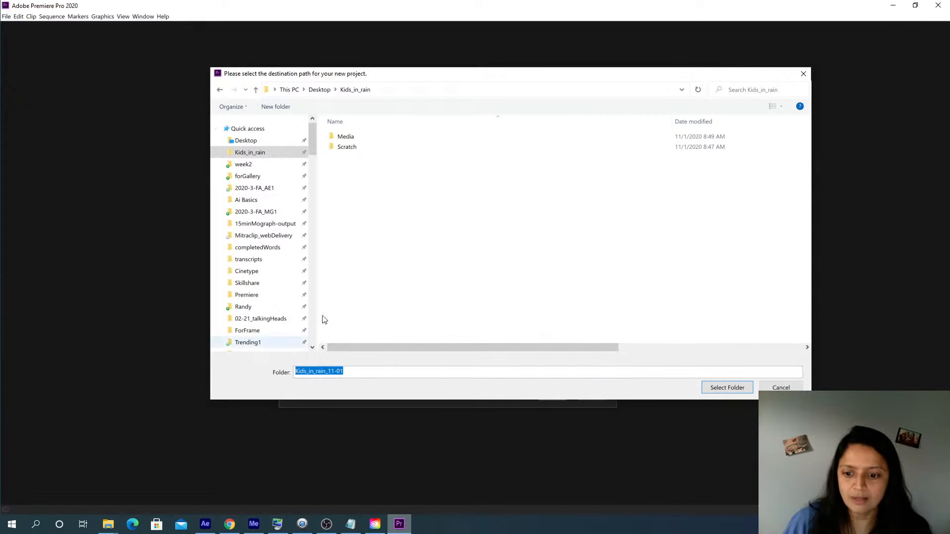
{"action": "left_click", "coordinate": [319, 90]}
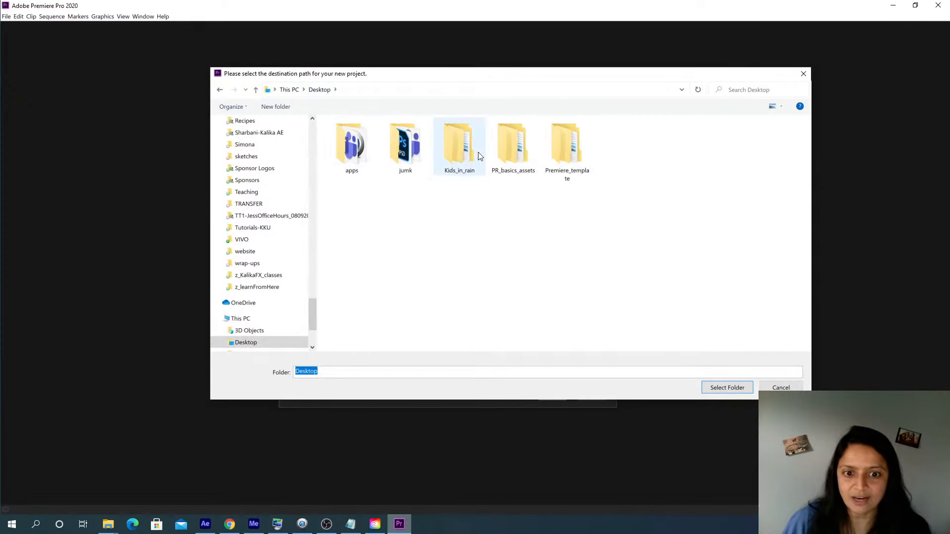
{"action": "left_click", "coordinate": [459, 152]}
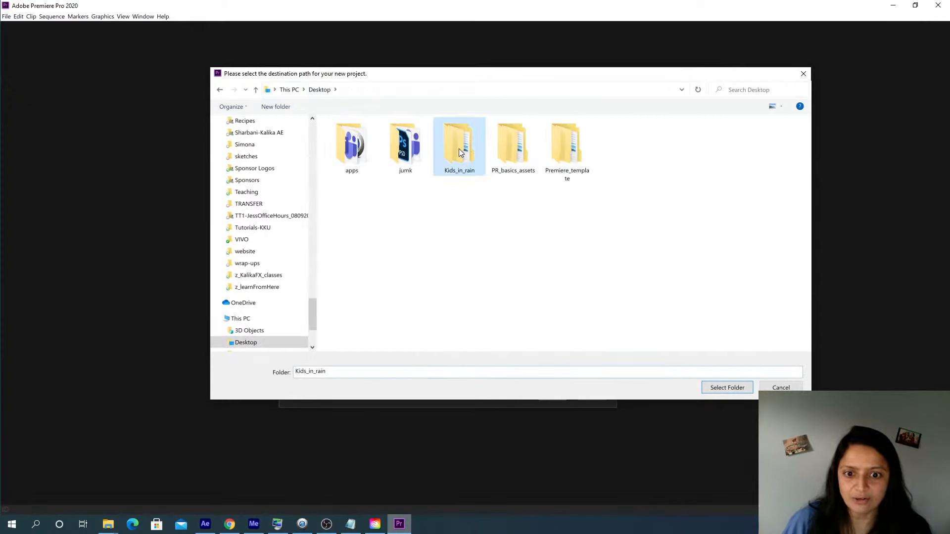
{"action": "left_click", "coordinate": [725, 388]}
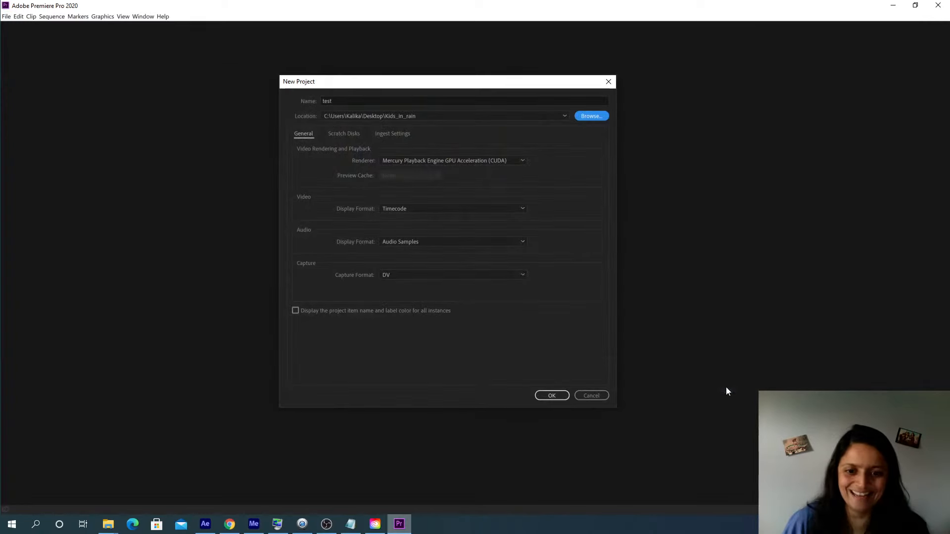
Set the Captured Video scratch disk to the Scratch folder inside Kids_in_rain
{"action": "left_click", "coordinate": [341, 131]}
{"action": "mouse_move", "coordinate": [364, 85]}
{"action": "left_mouse_down"}
{"action": "mouse_move", "coordinate": [371, 93]}
{"action": "mouse_move", "coordinate": [379, 86]}
{"action": "left_mouse_up"}
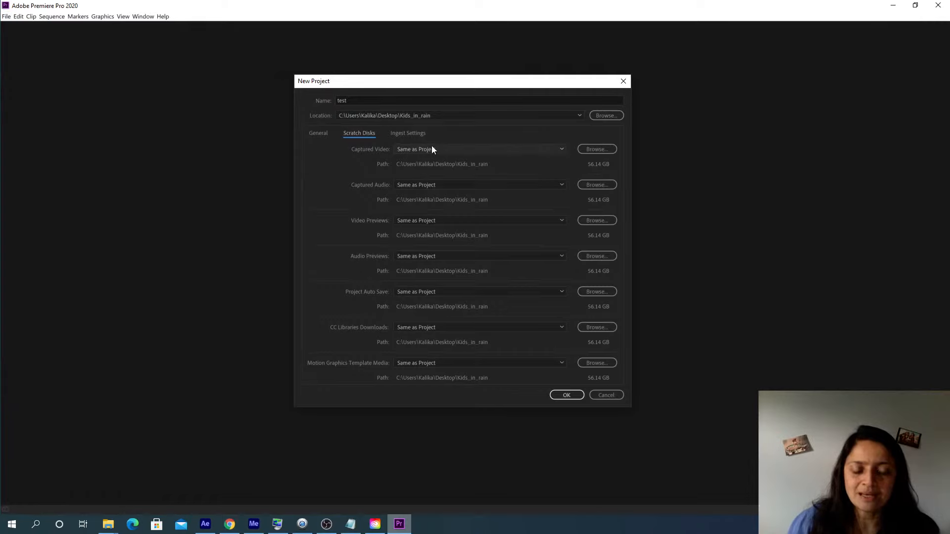
{"action": "left_click", "coordinate": [592, 149]}
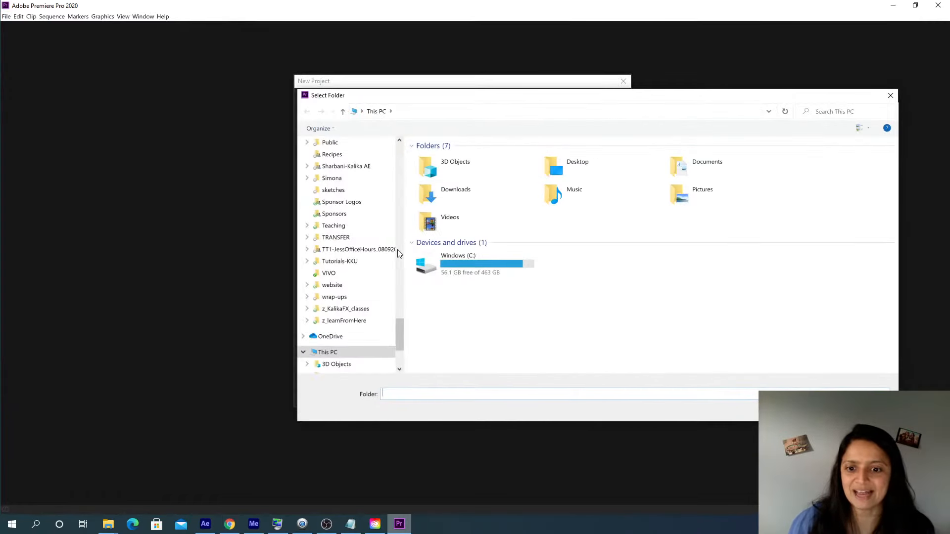
{"action": "left_click_drag", "start_coordinate": [399, 327], "coordinate": [394, 123]}
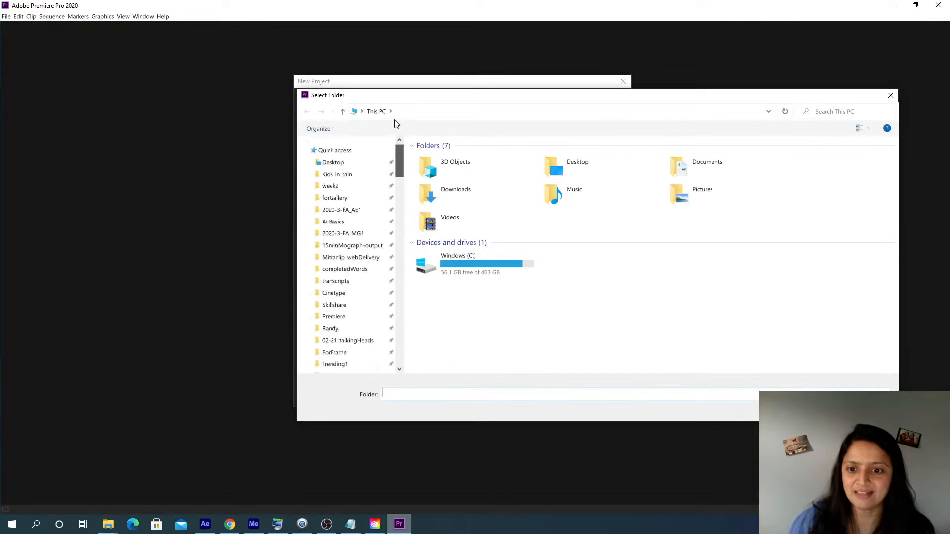
{"action": "left_click", "coordinate": [352, 178]}
{"action": "double_click", "coordinate": [438, 169]}
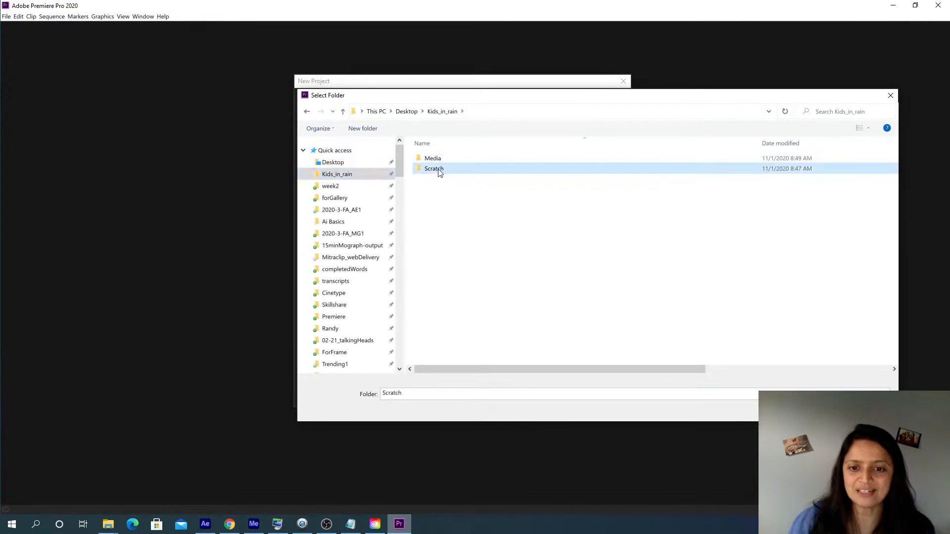
{"action": "left_click_drag", "start_coordinate": [649, 98], "coordinate": [518, 85]}
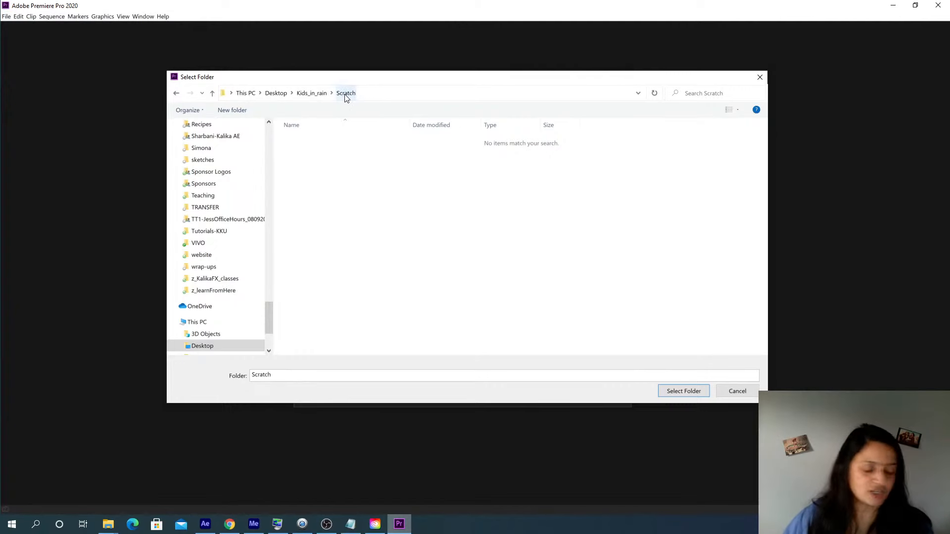
{"action": "left_click", "coordinate": [686, 393]}
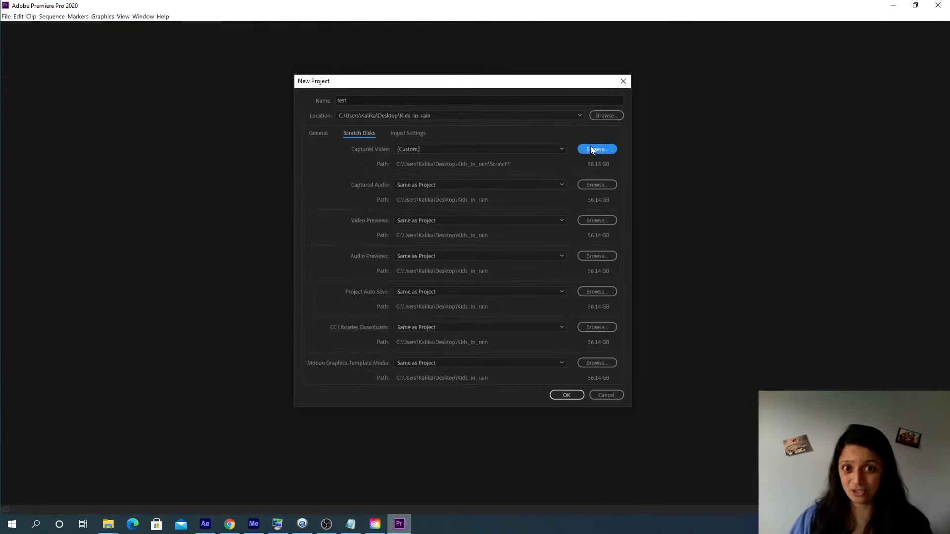
Set the Captured Audio, Video Previews and Audio Previews scratch disks to the same Scratch folder
{"action": "left_click", "coordinate": [596, 191]}
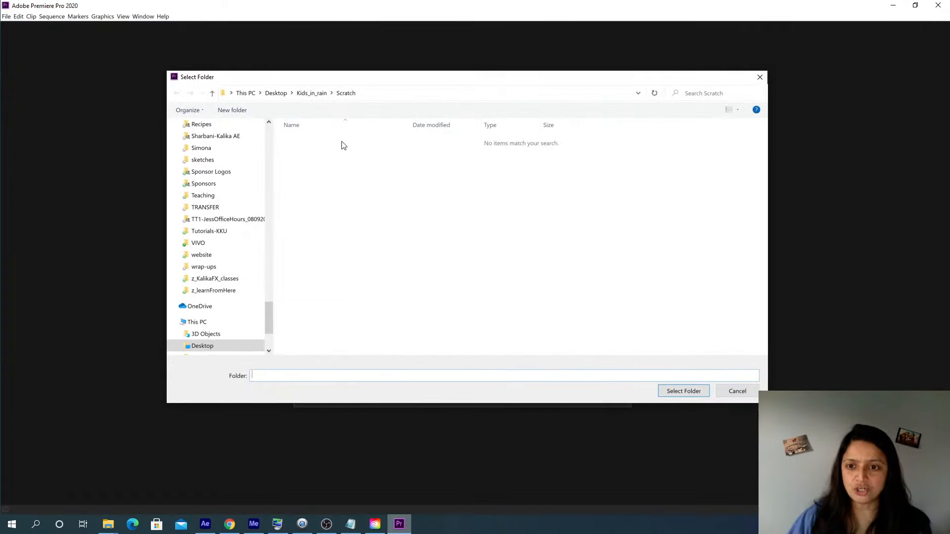
{"action": "left_click", "coordinate": [685, 392]}
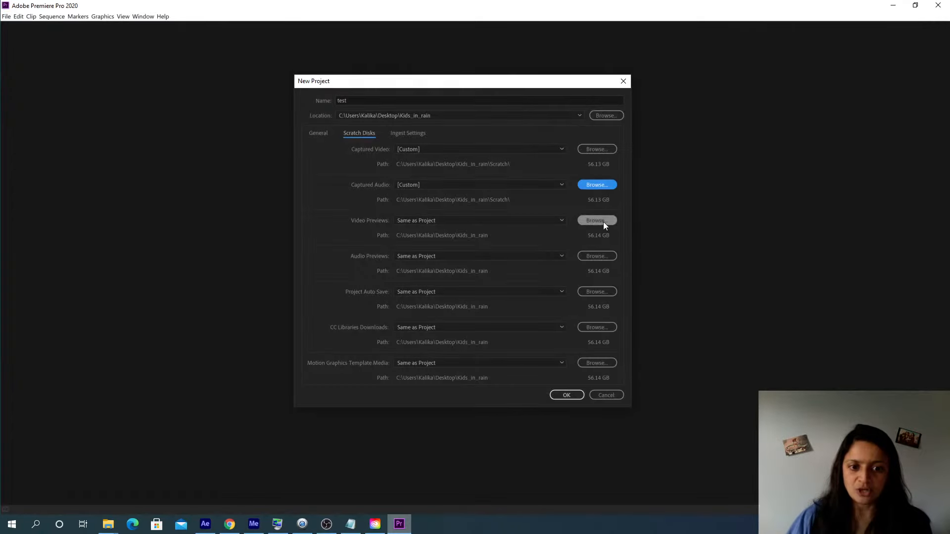
{"action": "left_click", "coordinate": [603, 220]}
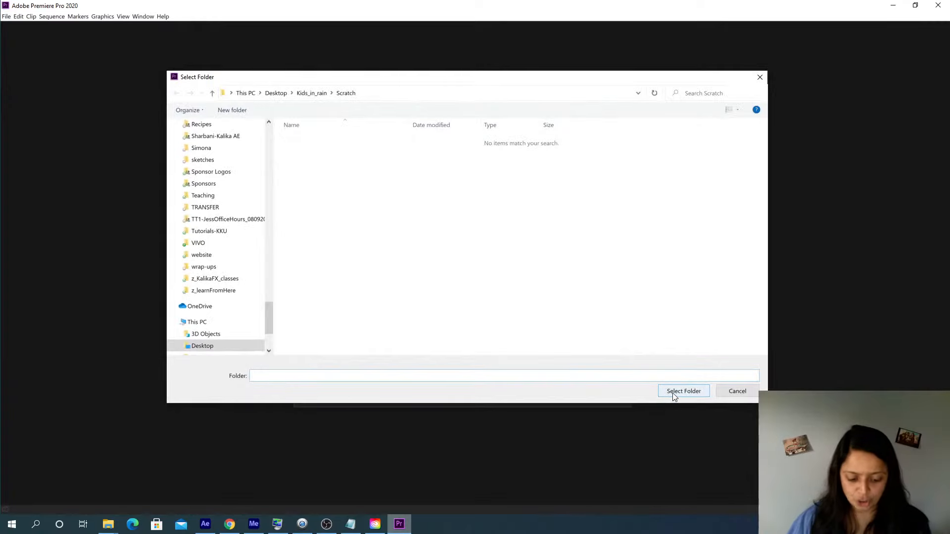
{"action": "left_click", "coordinate": [672, 392]}
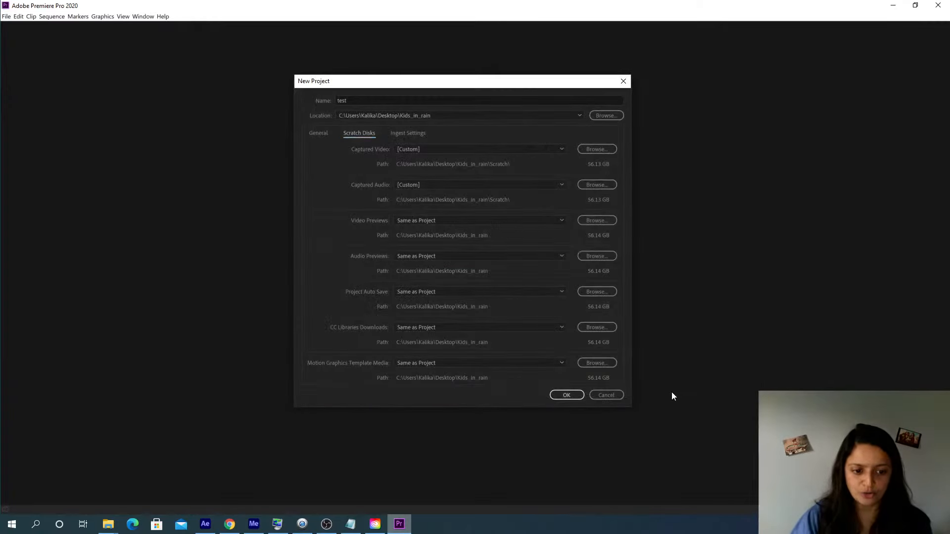
{"action": "left_click", "coordinate": [594, 255]}
{"action": "key", "text": "Return"}
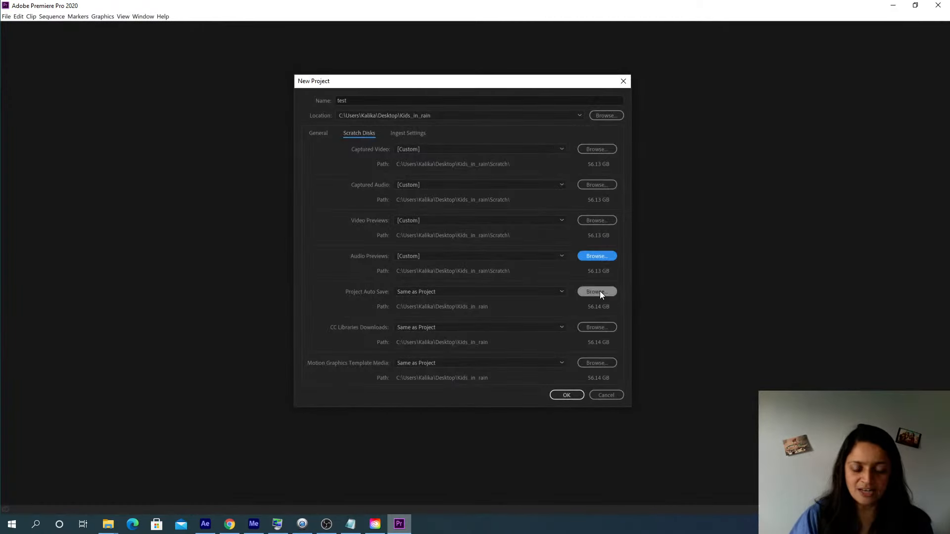
Point Project Auto Save, CC Libraries Downloads and Motion Graphics Template Media to the Scratch folder and create the project
{"action": "left_click", "coordinate": [599, 291]}
{"action": "key", "text": "Return"}
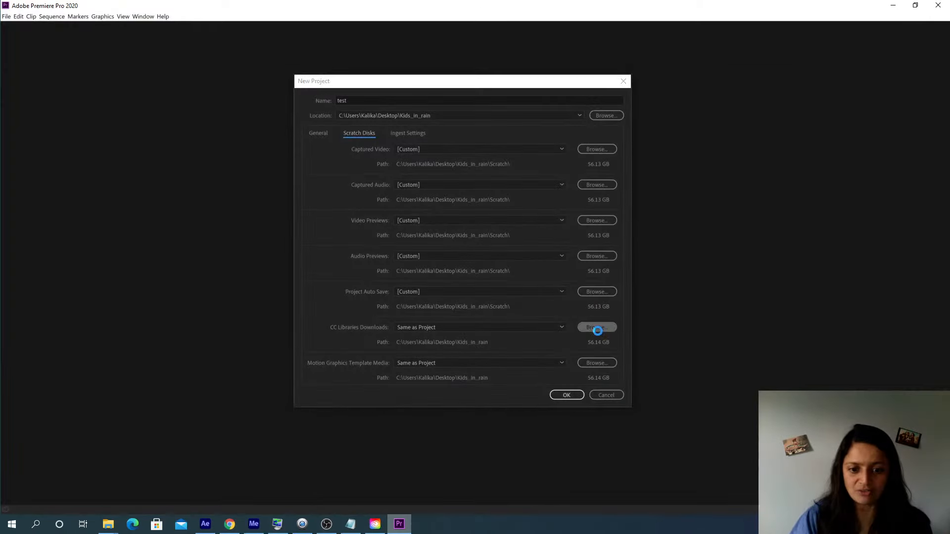
{"action": "left_click", "coordinate": [599, 328]}
{"action": "key", "text": "Return"}
{"action": "left_click", "coordinate": [603, 361]}
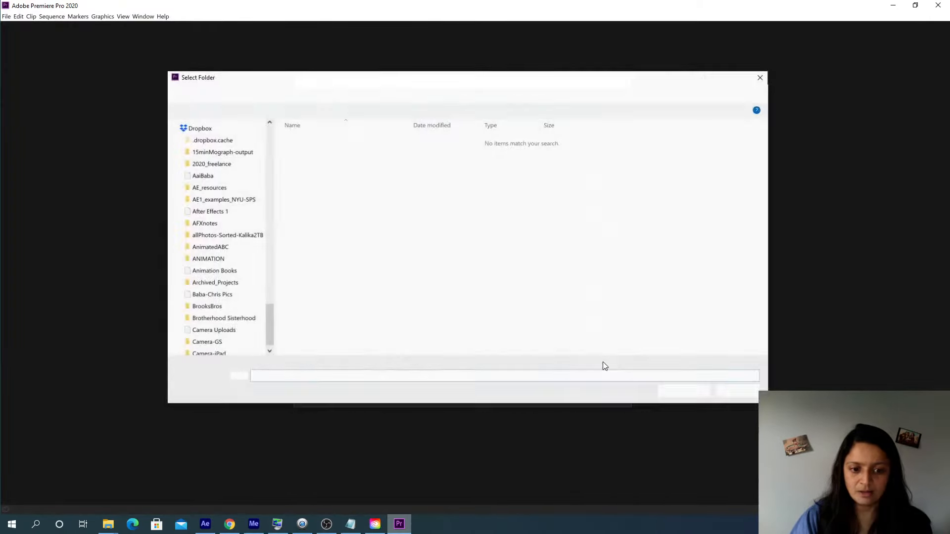
{"action": "key", "text": "Return"}
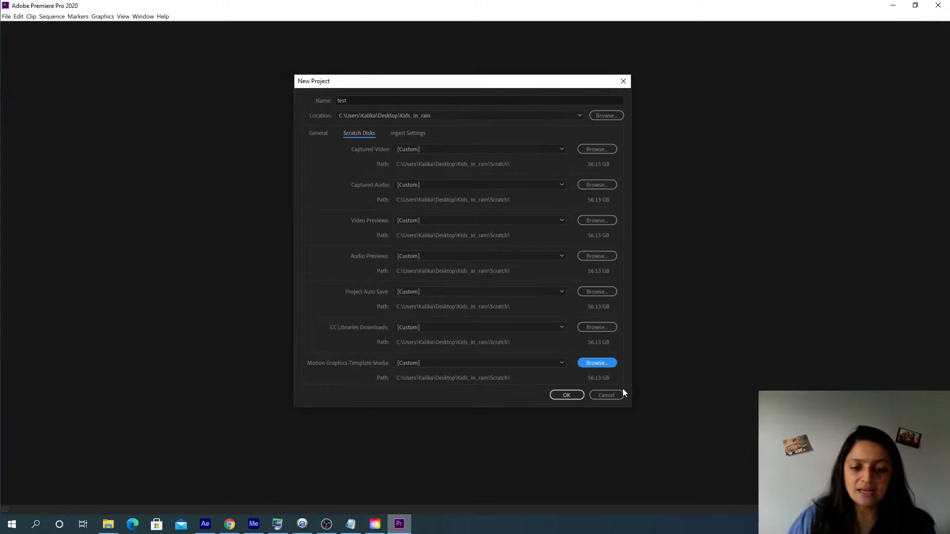
{"action": "left_click", "coordinate": [568, 395]}
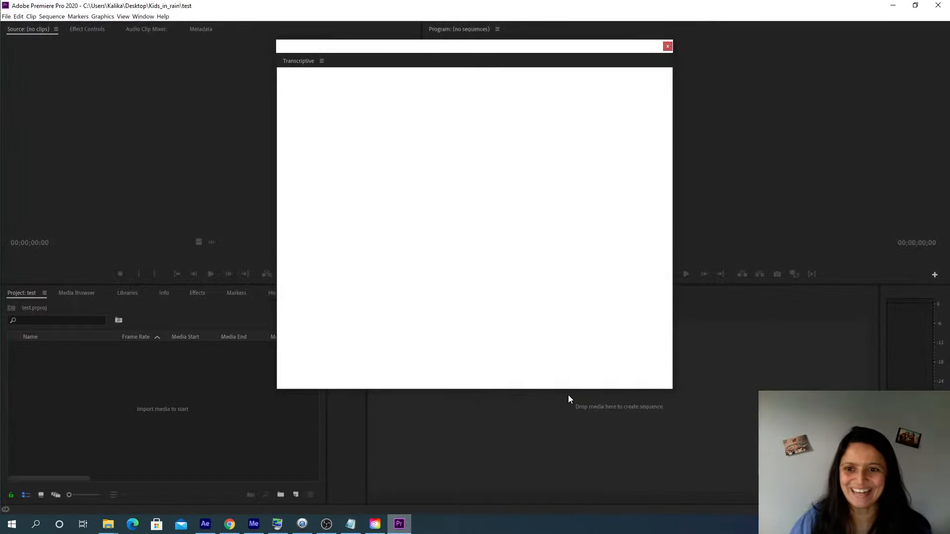
Close the floating Transcriptive window and reset the Editing workspace to its saved layout
{"action": "left_click", "coordinate": [667, 46]}
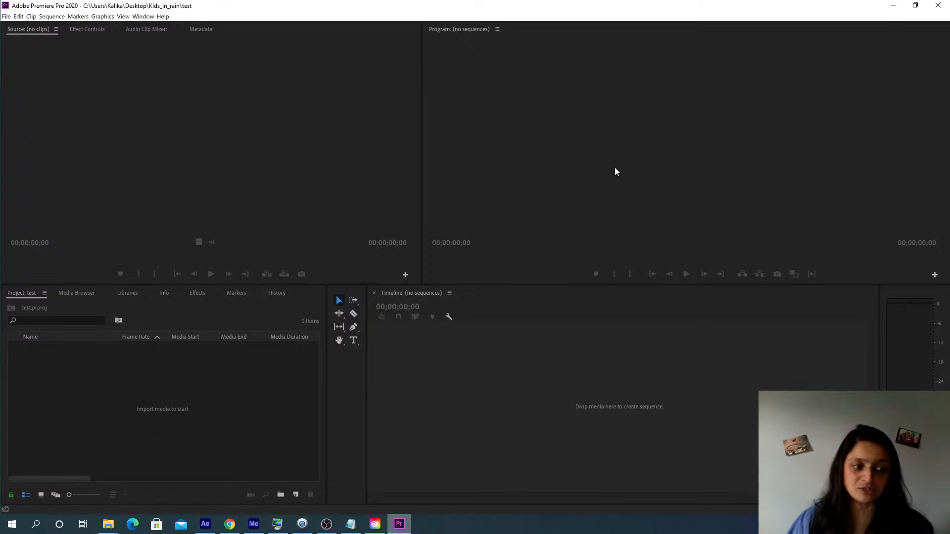
{"action": "left_click", "coordinate": [144, 17]}
{"action": "mouse_move", "coordinate": [148, 27]}
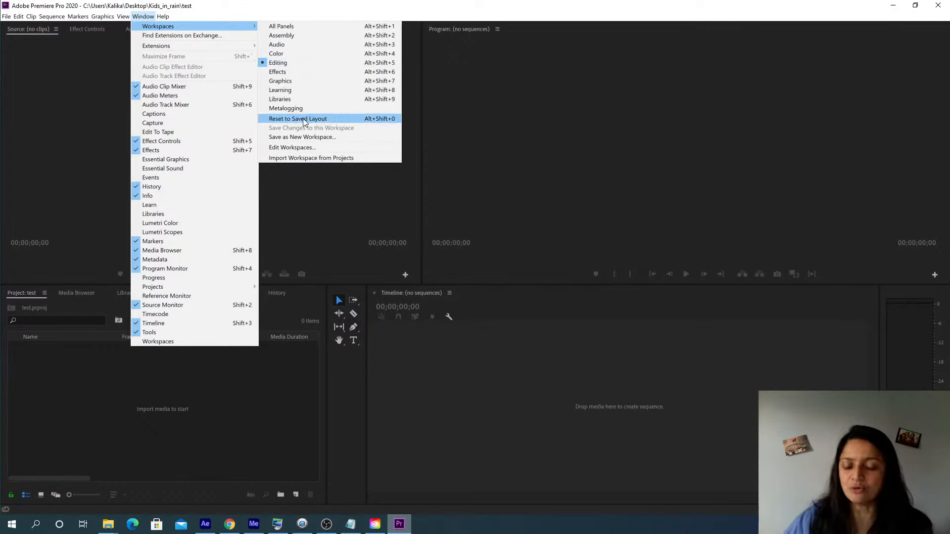
{"action": "left_click", "coordinate": [280, 63]}
{"action": "left_click", "coordinate": [142, 18]}
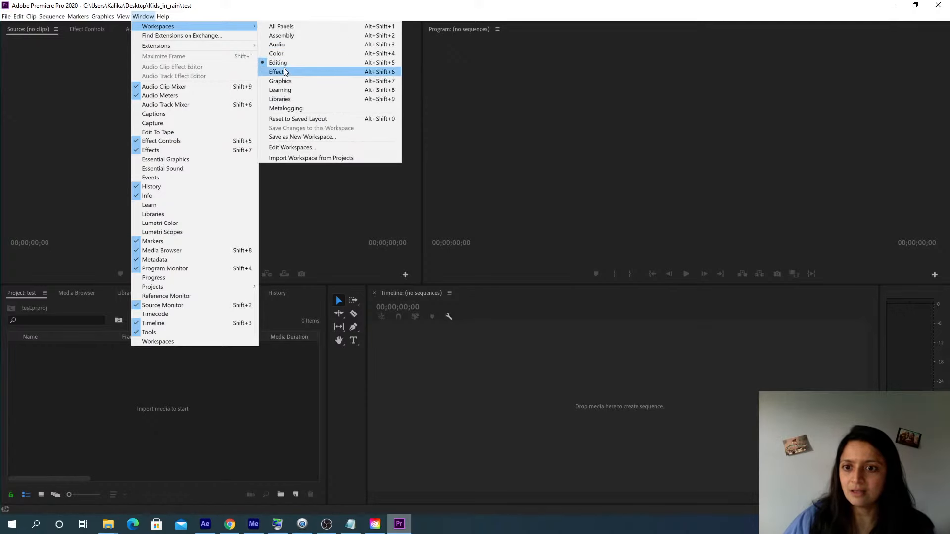
{"action": "left_click", "coordinate": [301, 120]}
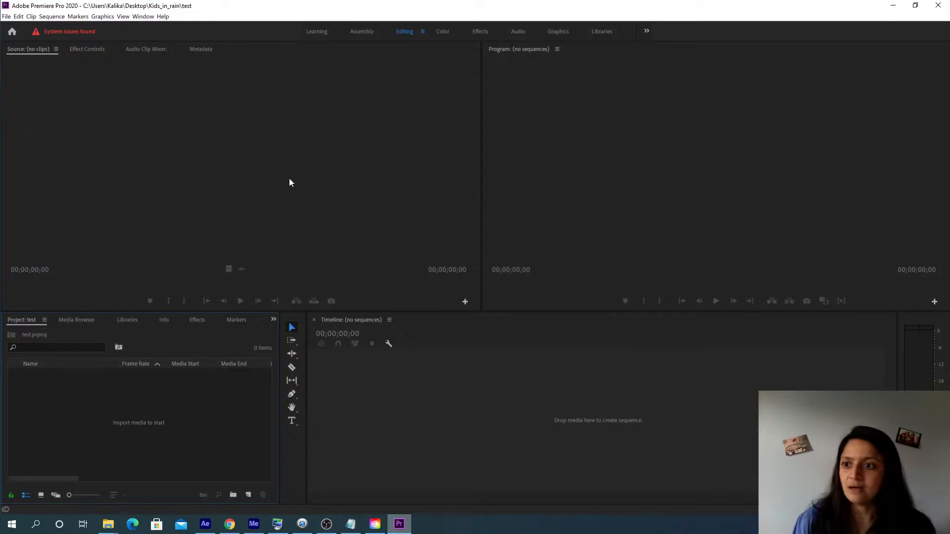
Close the test project while keeping Premiere Pro running
{"action": "left_click", "coordinate": [58, 109]}
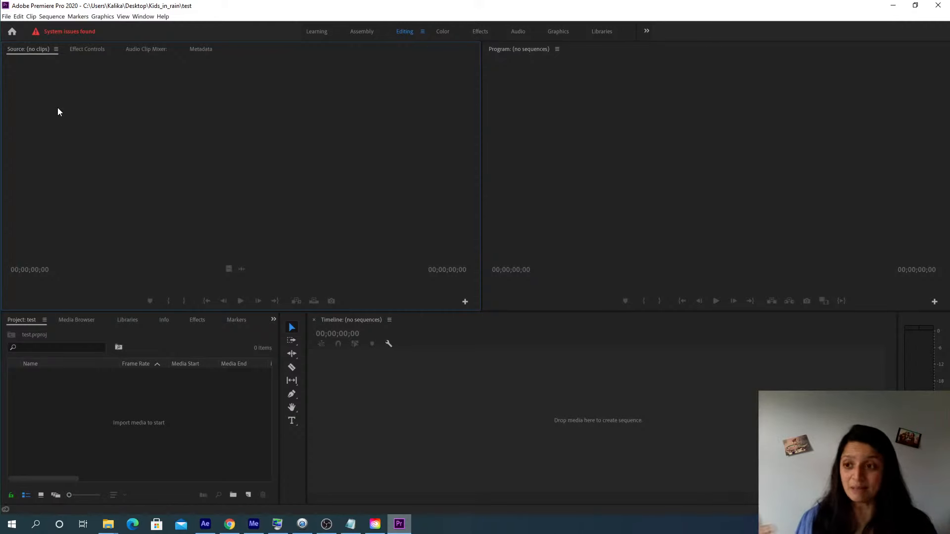
{"action": "left_click", "coordinate": [4, 17]}
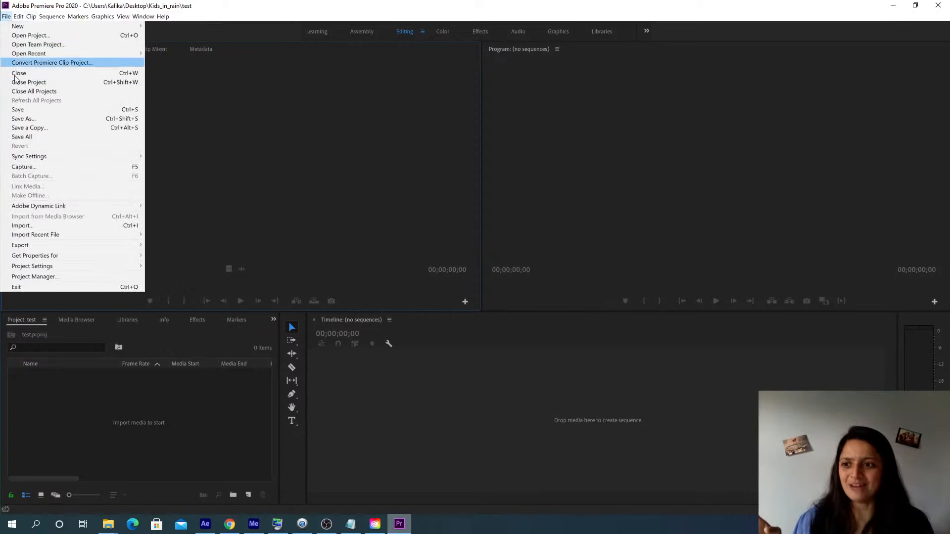
{"action": "left_click", "coordinate": [218, 93]}
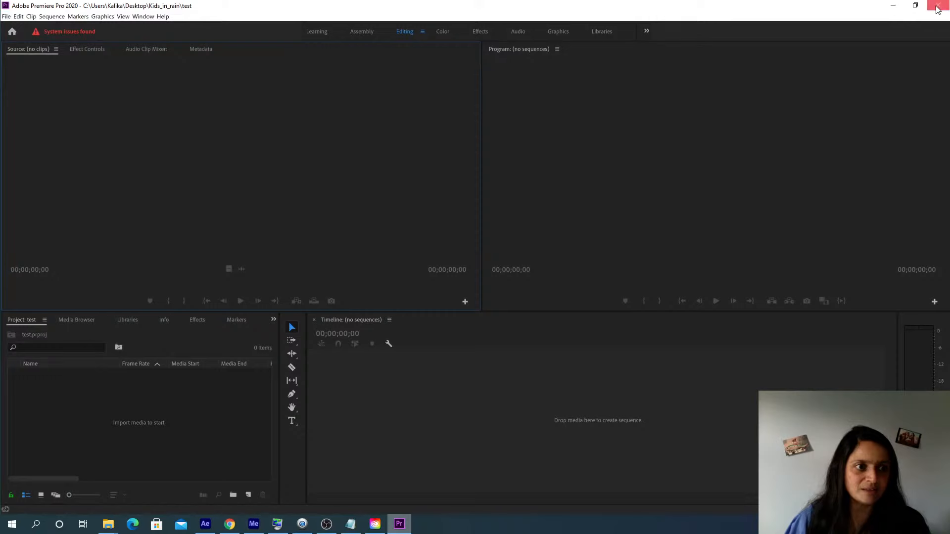
{"action": "left_click", "coordinate": [6, 17]}
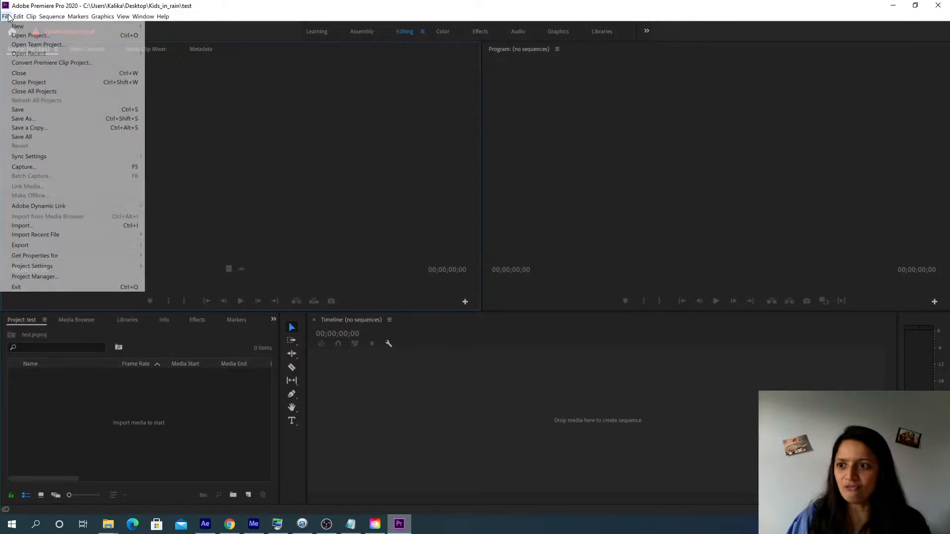
{"action": "left_click", "coordinate": [27, 82]}
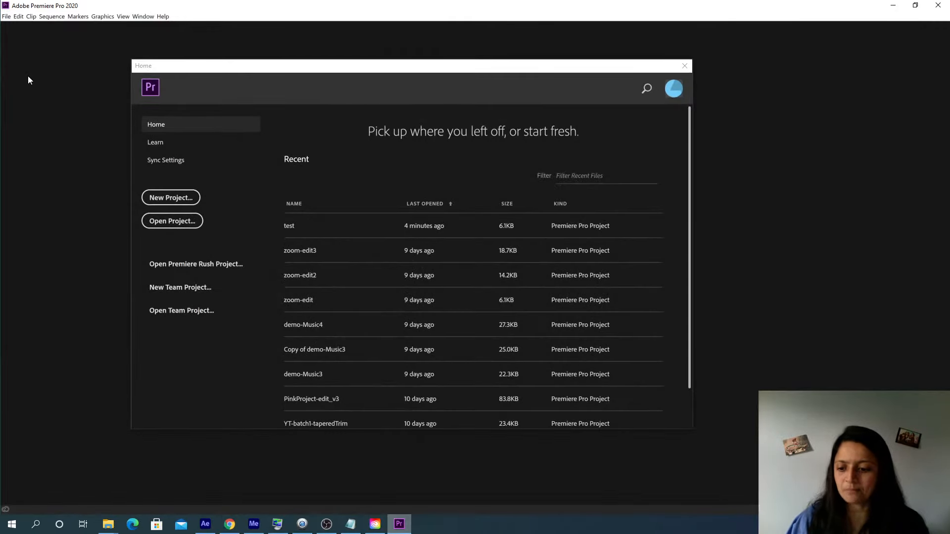
Switch to File Explorer and open the Desktop's PR_basics_assets folder to examine its Kids_in_rain and Premiere_template folders
{"action": "mouse_move", "coordinate": [110, 525]}
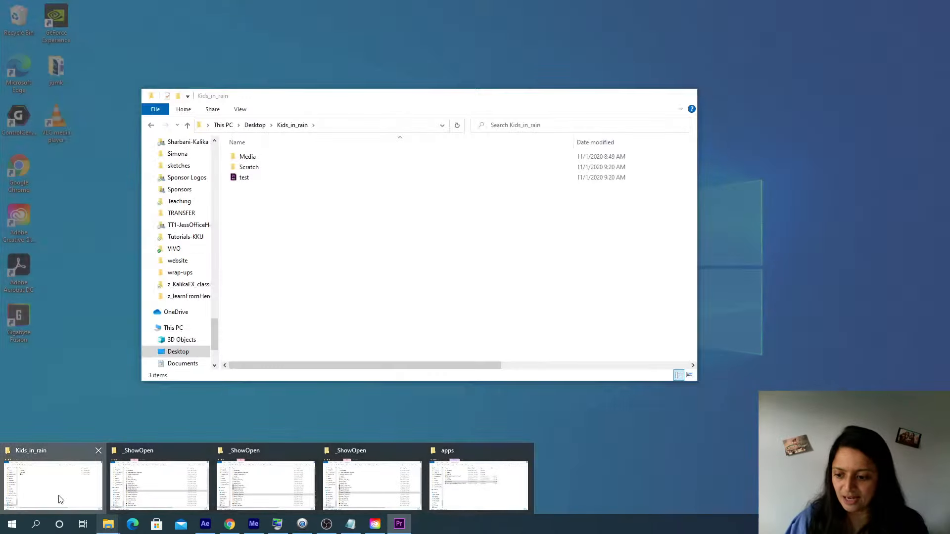
{"action": "left_click", "coordinate": [53, 484]}
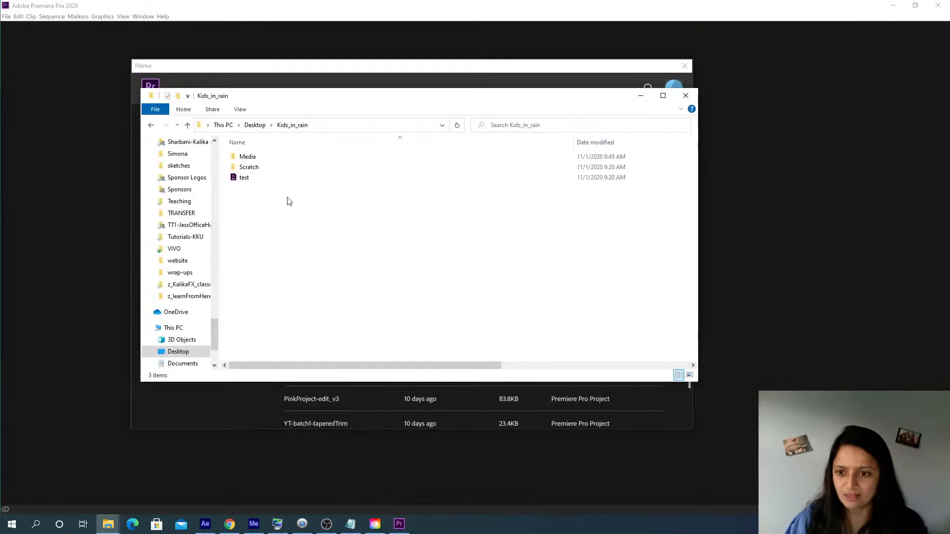
{"action": "left_click", "coordinate": [254, 125]}
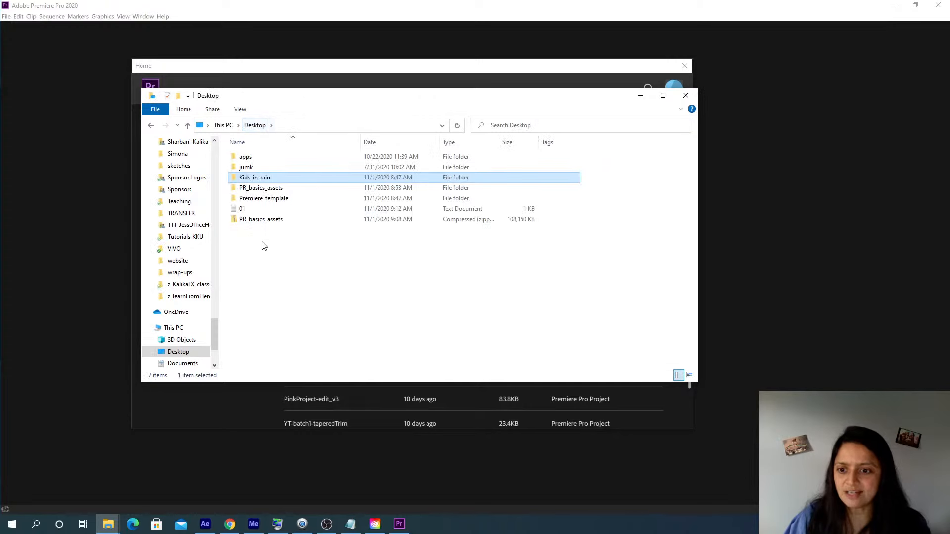
{"action": "double_click", "coordinate": [256, 188]}
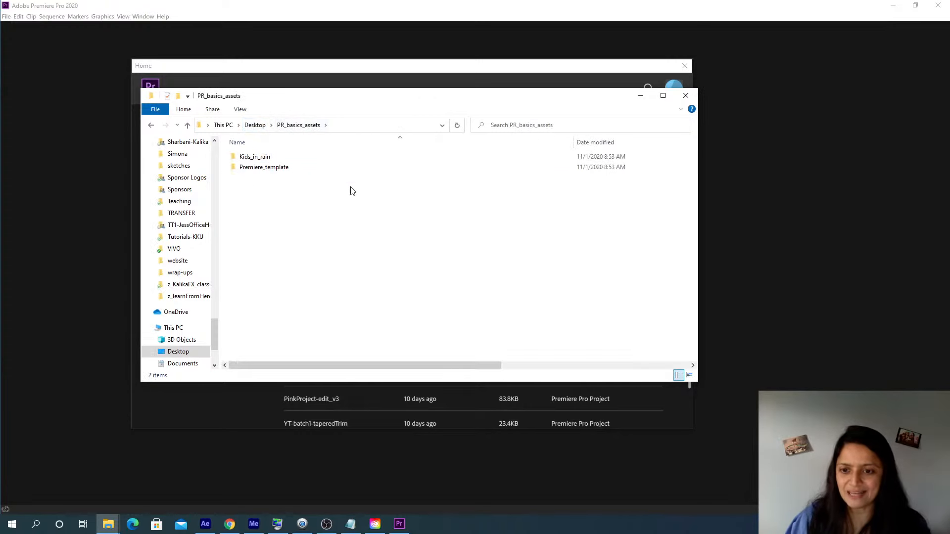
{"action": "left_click", "coordinate": [259, 158]}
{"action": "left_click", "coordinate": [258, 168]}
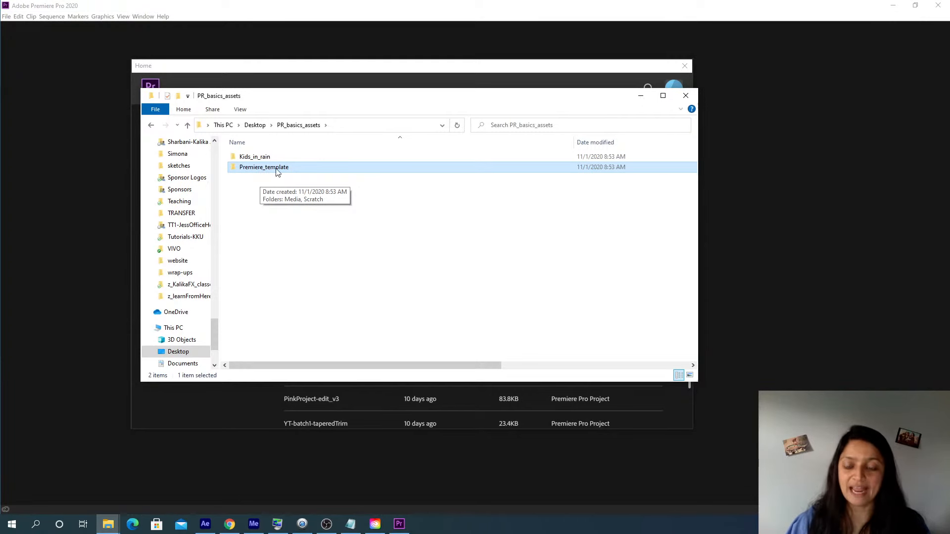
{"action": "left_click", "coordinate": [250, 158]}
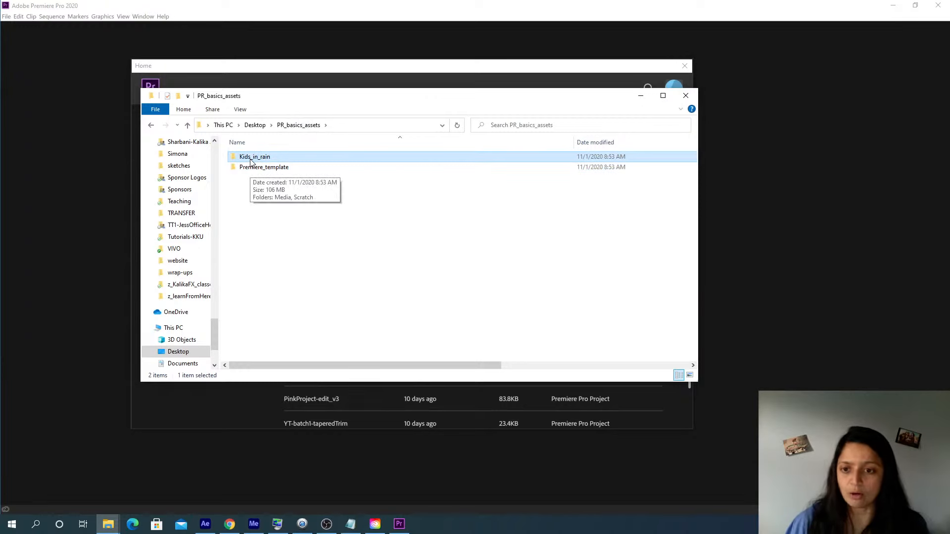
Switch back to Premiere Pro and start a new project named Kids_edit
{"action": "left_click", "coordinate": [259, 170]}
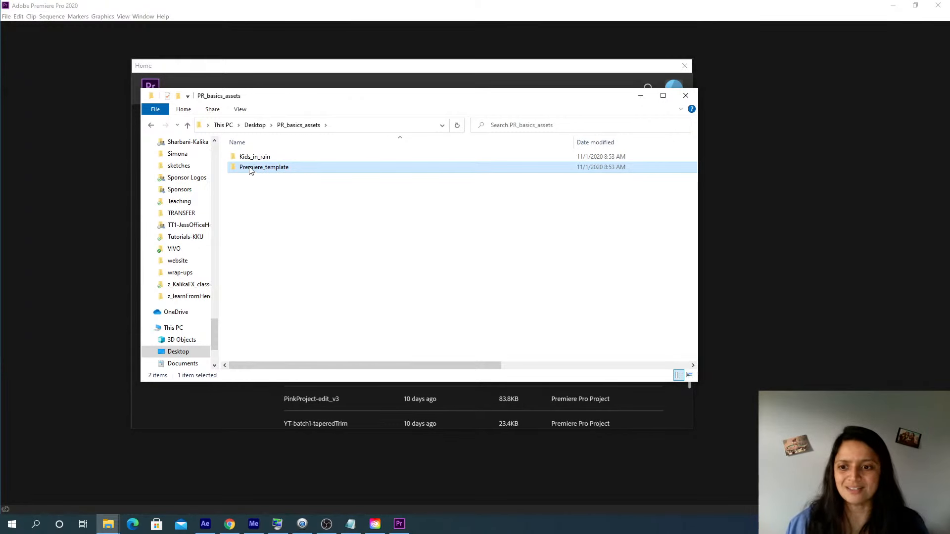
{"action": "left_click", "coordinate": [213, 70]}
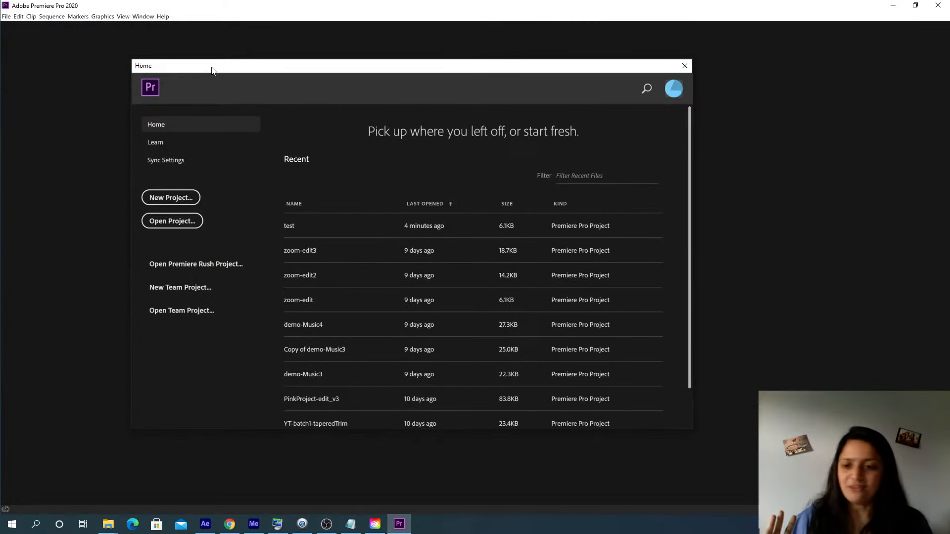
{"action": "left_click_drag", "start_coordinate": [218, 71], "coordinate": [254, 81]}
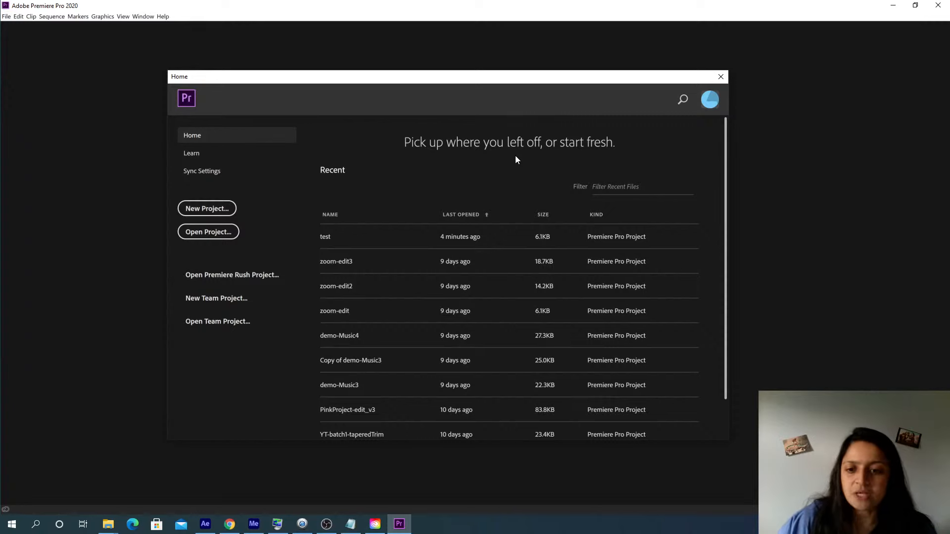
{"action": "left_click", "coordinate": [216, 208]}
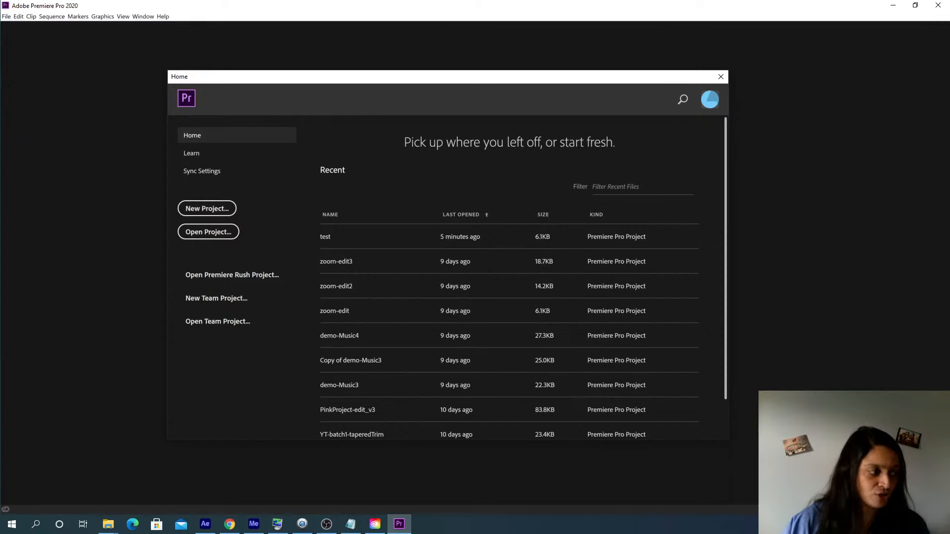
{"action": "left_click", "coordinate": [213, 210]}
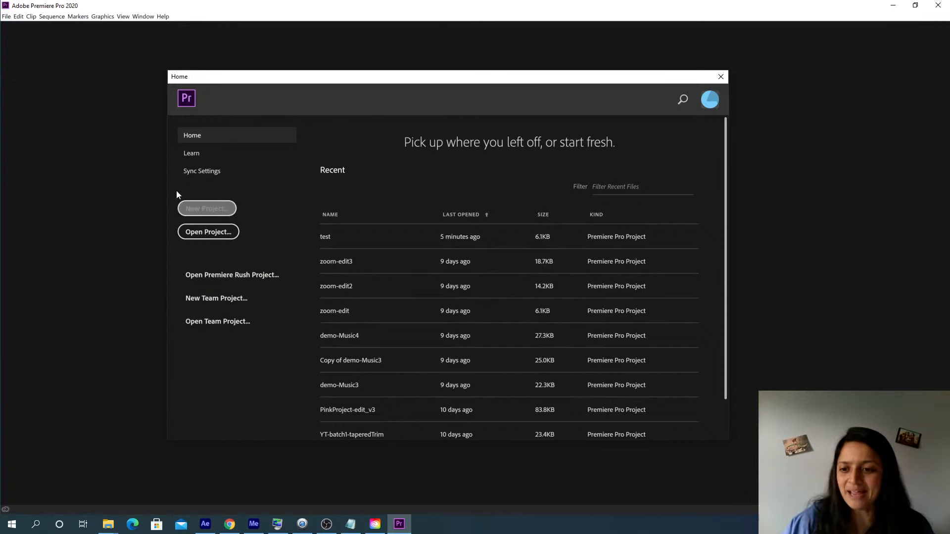
{"action": "left_click", "coordinate": [205, 210]}
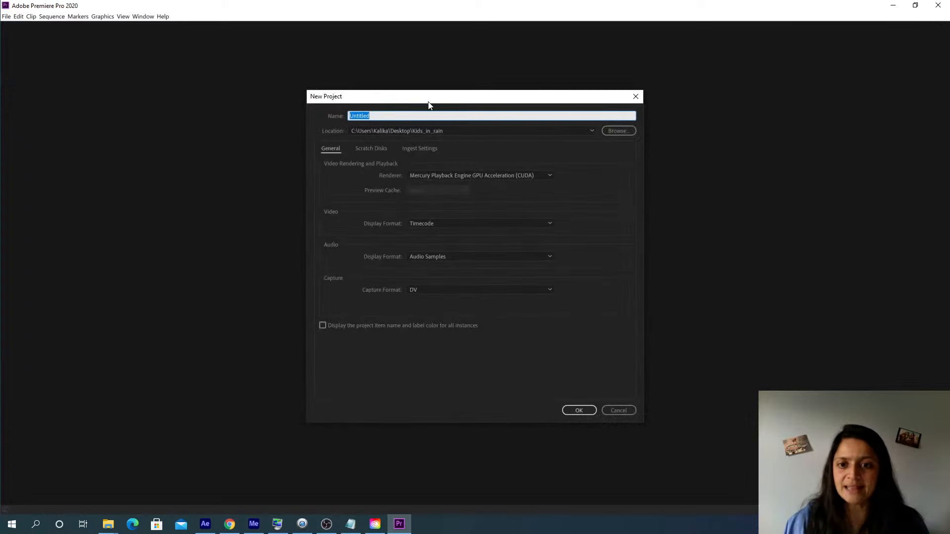
{"action": "mouse_move", "coordinate": [408, 97]}
{"action": "left_mouse_down"}
{"action": "mouse_move", "coordinate": [391, 99]}
{"action": "mouse_move", "coordinate": [414, 95]}
{"action": "left_mouse_up"}
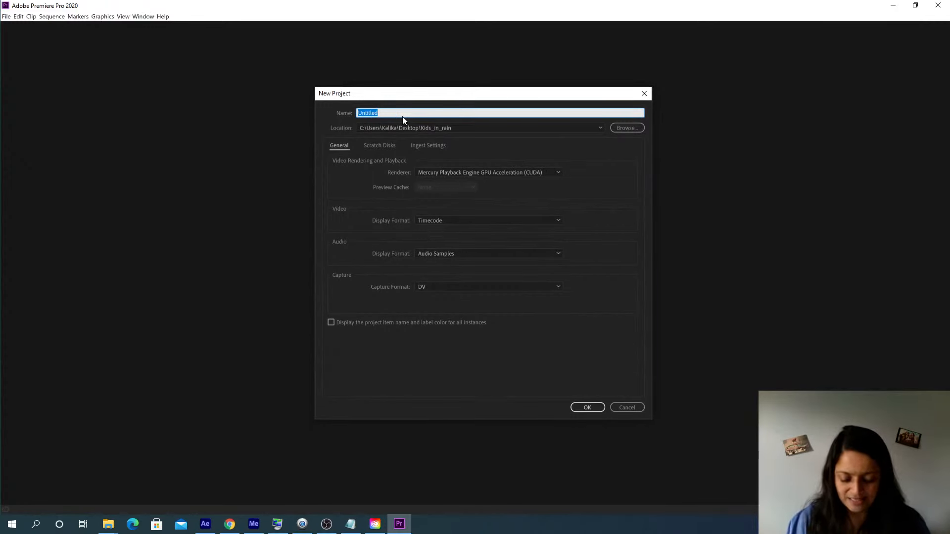
{"action": "type", "text": "Kids_"}
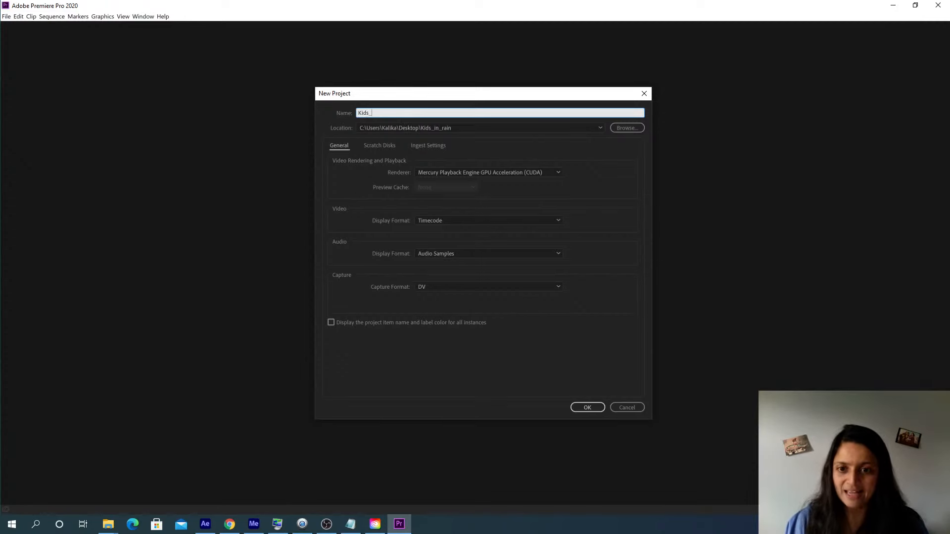
{"action": "type", "text": "edit"}
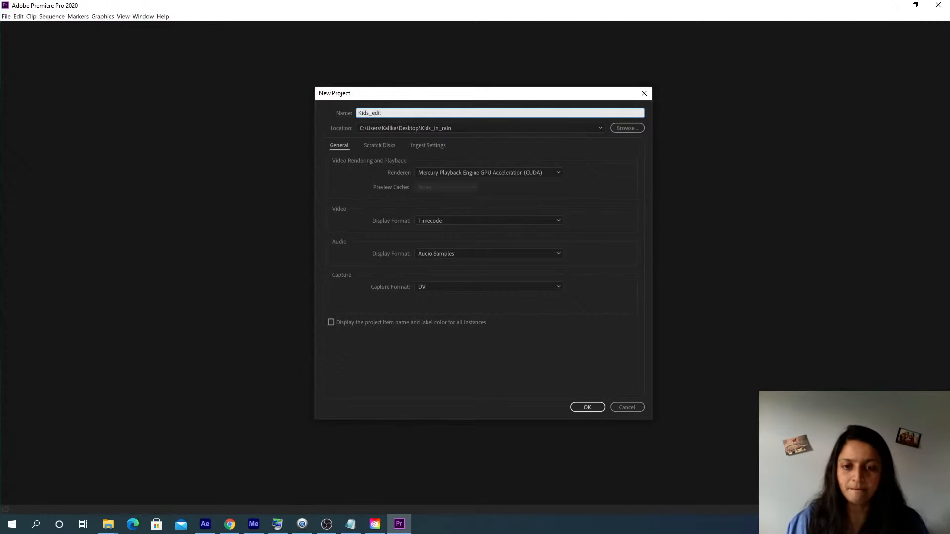
Set the Captured Video and Captured Audio scratch disks to Same as Project
{"action": "left_click", "coordinate": [378, 146]}
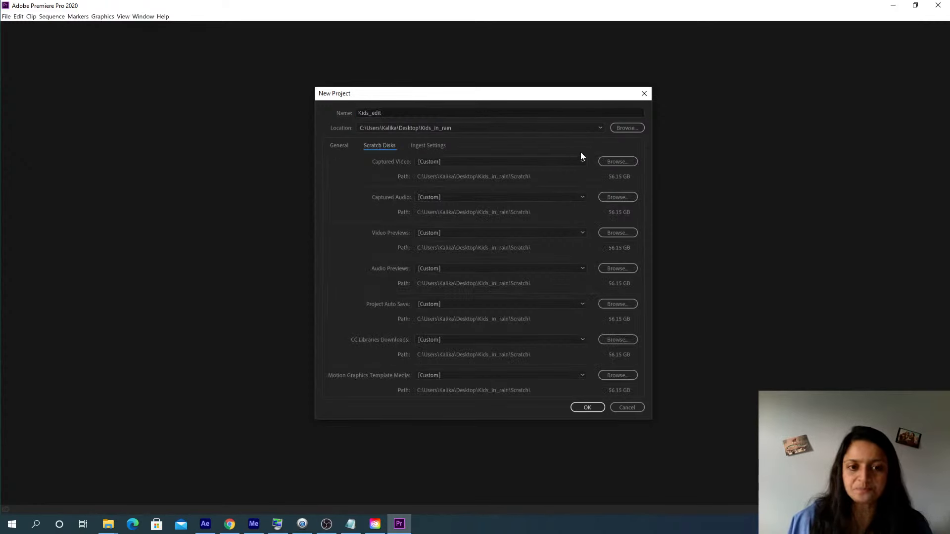
{"action": "left_click", "coordinate": [480, 161]}
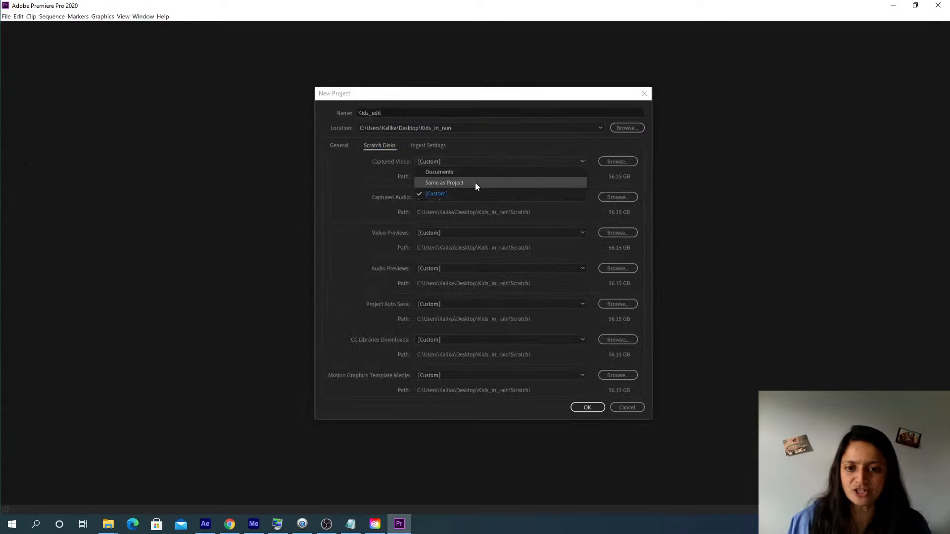
{"action": "left_click", "coordinate": [475, 182]}
{"action": "left_click", "coordinate": [467, 197]}
{"action": "left_click", "coordinate": [462, 218]}
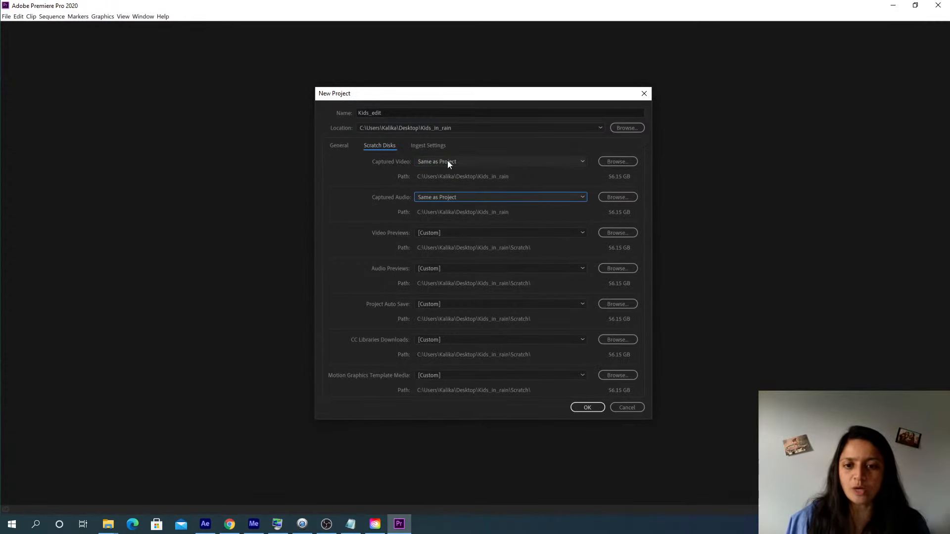
Point the Captured Video and Captured Audio scratch disks to the Scratch folder inside Kids_in_rain
{"action": "left_click", "coordinate": [623, 162]}
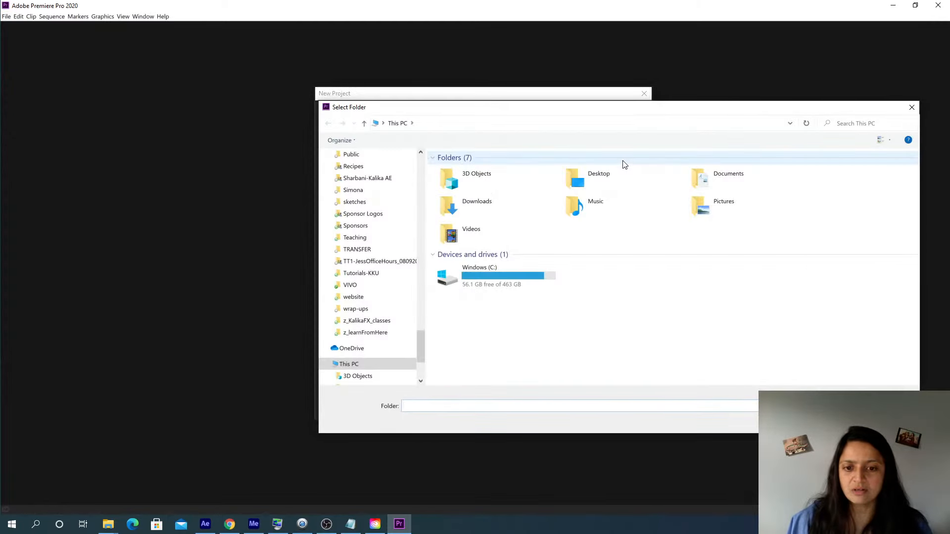
{"action": "left_click_drag", "start_coordinate": [422, 357], "coordinate": [414, 183]}
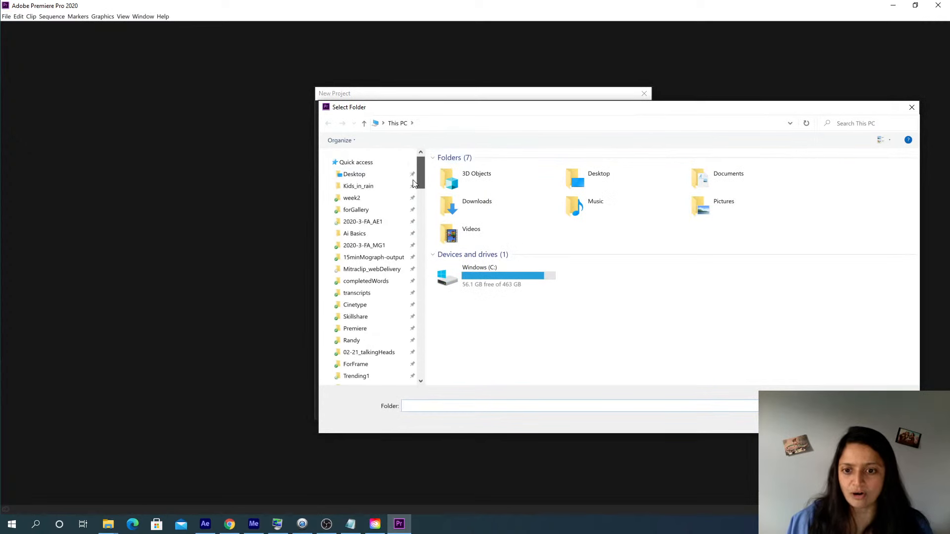
{"action": "left_click", "coordinate": [365, 187]}
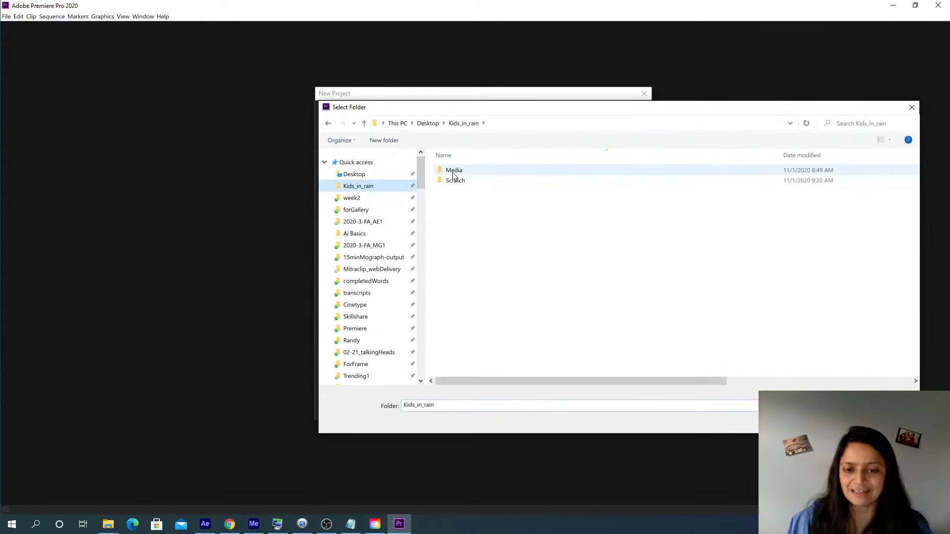
{"action": "left_click_drag", "start_coordinate": [536, 111], "coordinate": [425, 90]}
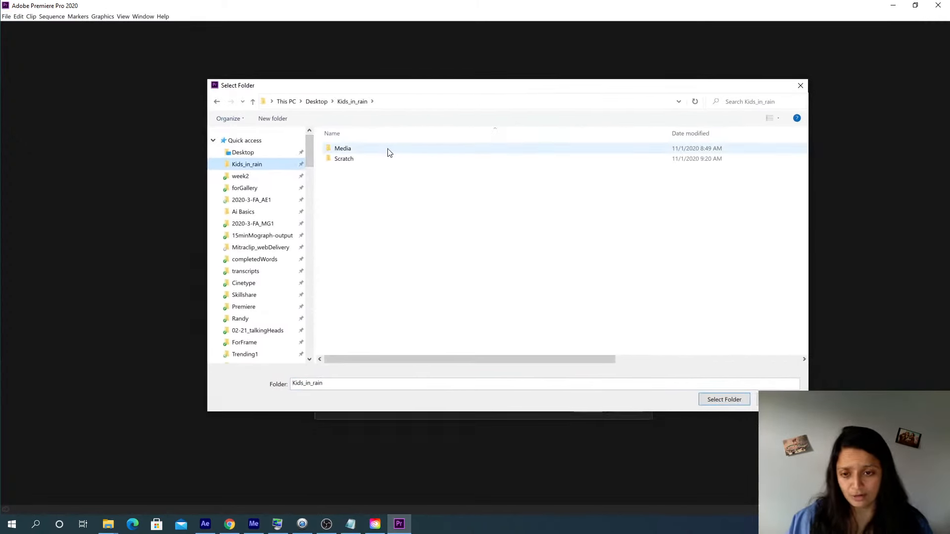
{"action": "double_click", "coordinate": [345, 159]}
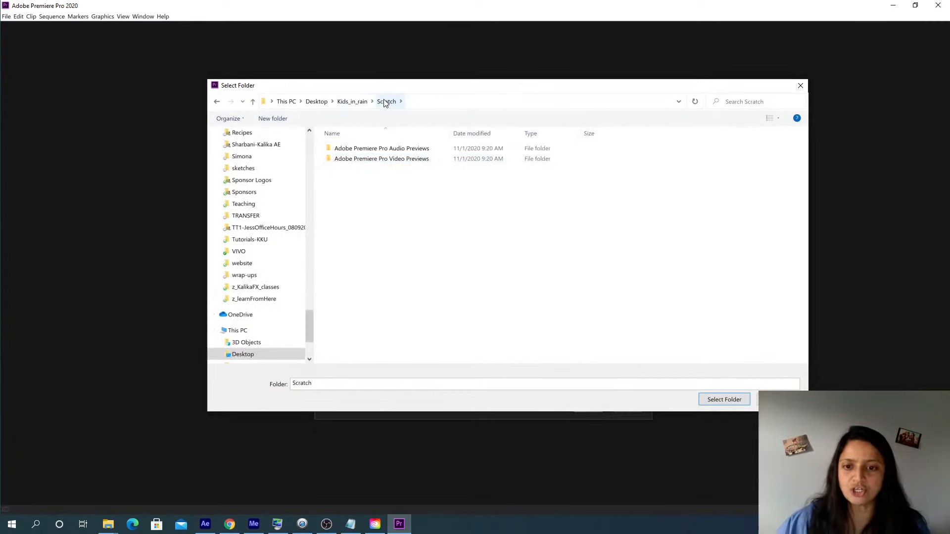
{"action": "left_click", "coordinate": [724, 400]}
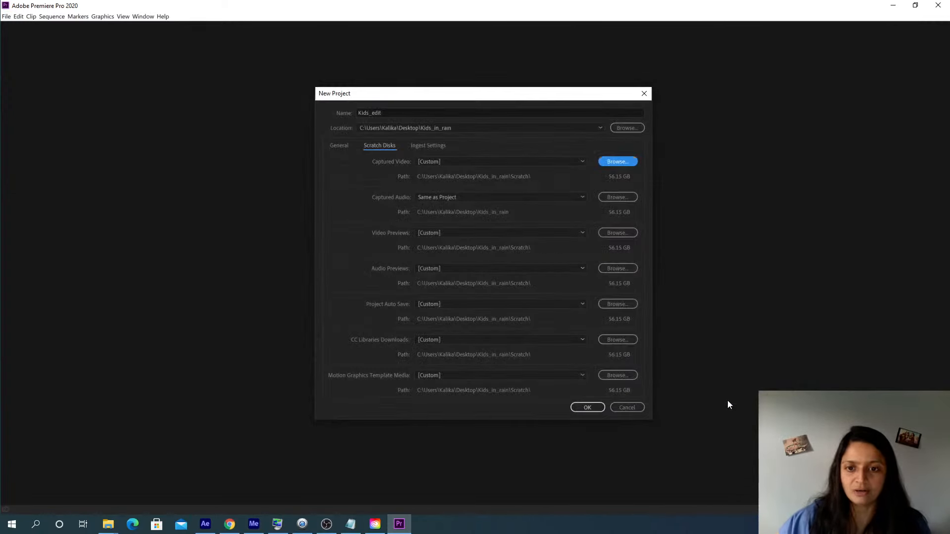
{"action": "left_click", "coordinate": [620, 198]}
{"action": "key", "text": "Return"}
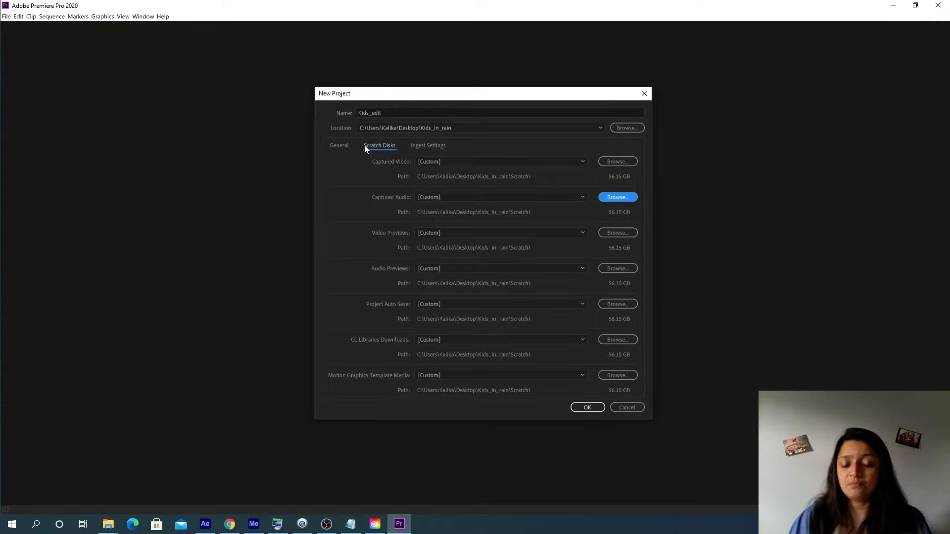
Check the renderer options, keep Mercury Playback Engine GPU Acceleration (CUDA), and create the project
{"action": "left_click", "coordinate": [336, 147]}
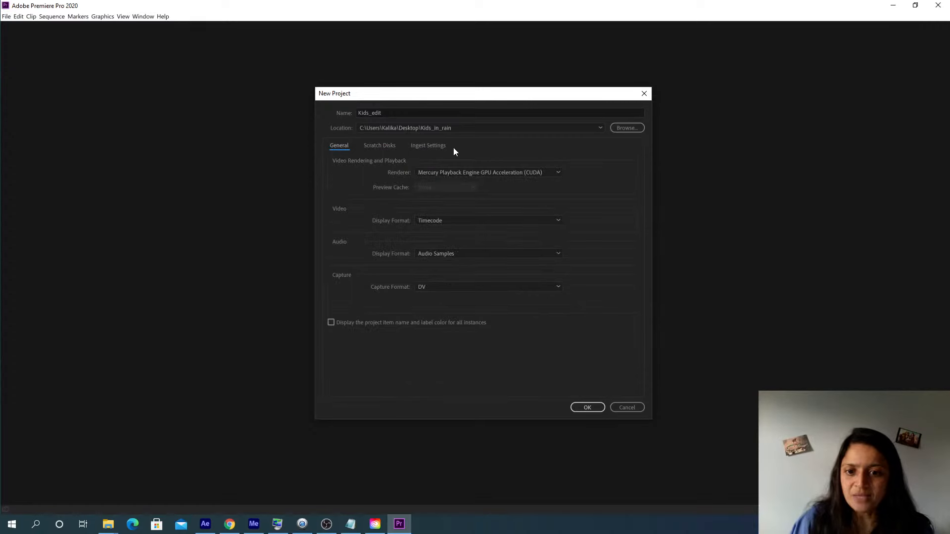
{"action": "left_click", "coordinate": [527, 174]}
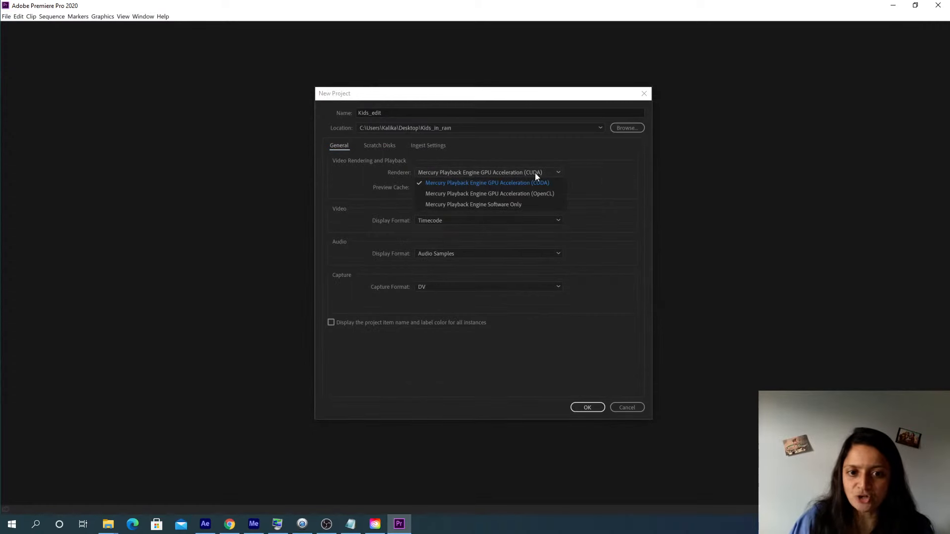
{"action": "left_click", "coordinate": [595, 174]}
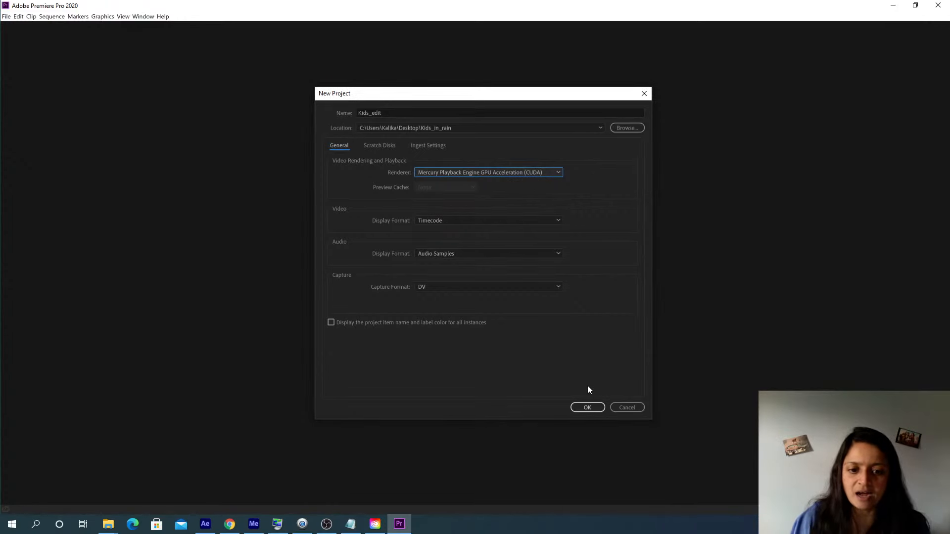
{"action": "left_click", "coordinate": [587, 408]}
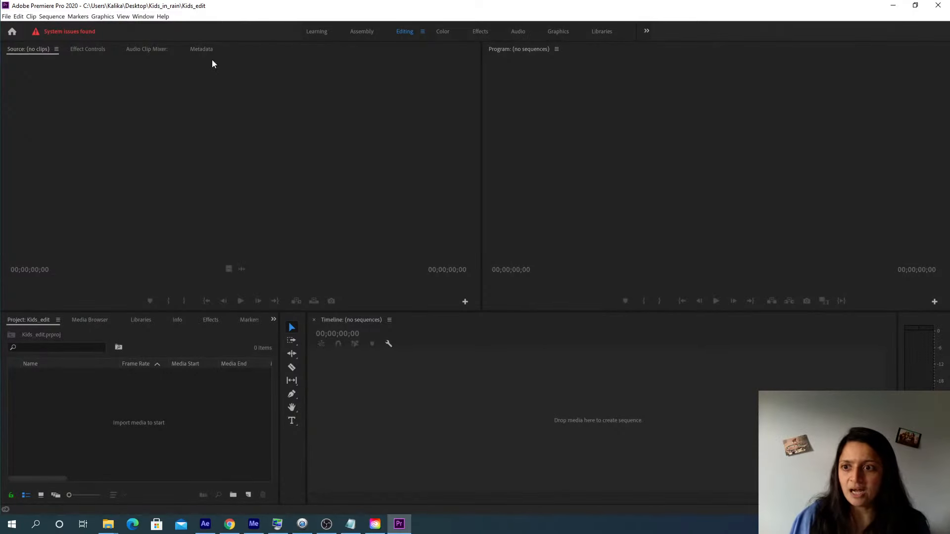
Select the Editing workspace and reset it to its saved layout
{"action": "left_click", "coordinate": [143, 17]}
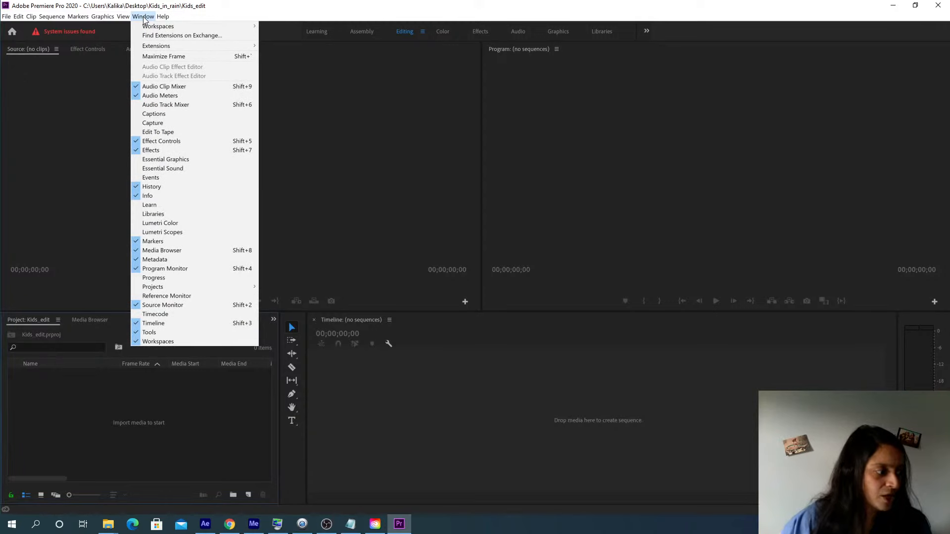
{"action": "mouse_move", "coordinate": [149, 29]}
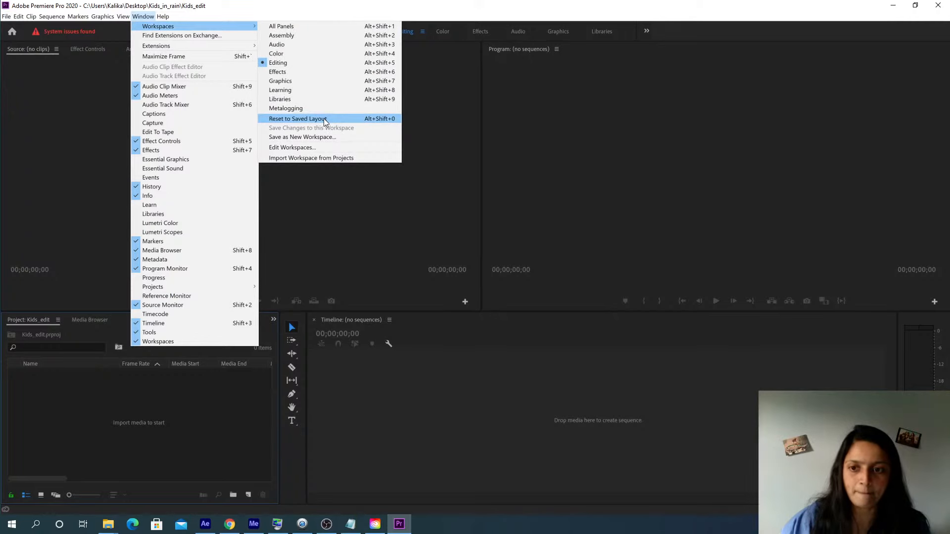
{"action": "left_click", "coordinate": [308, 63]}
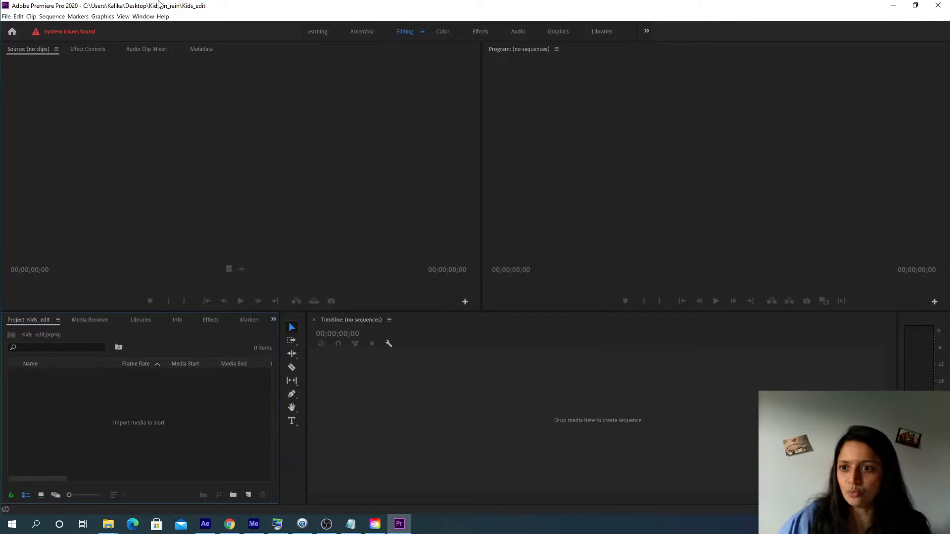
{"action": "left_click", "coordinate": [143, 17]}
{"action": "mouse_move", "coordinate": [144, 26]}
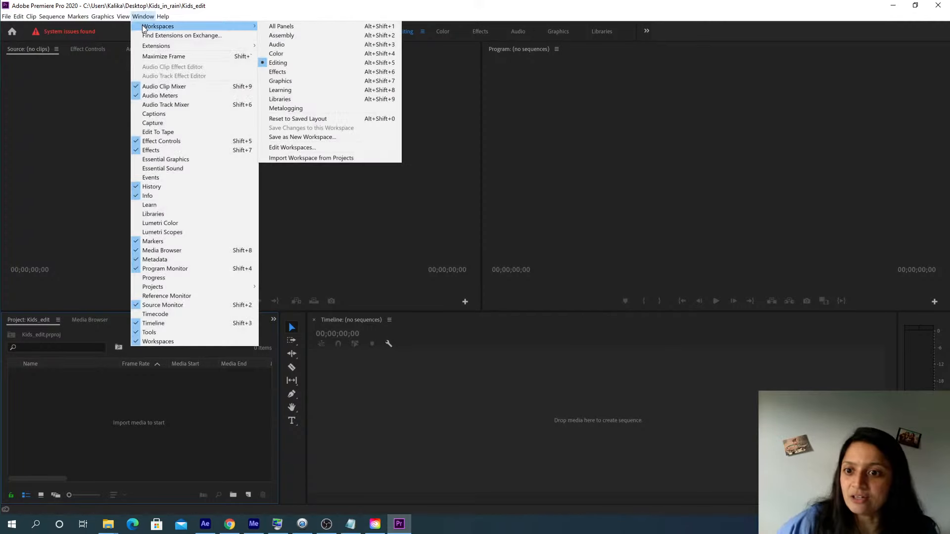
{"action": "left_click", "coordinate": [288, 120]}
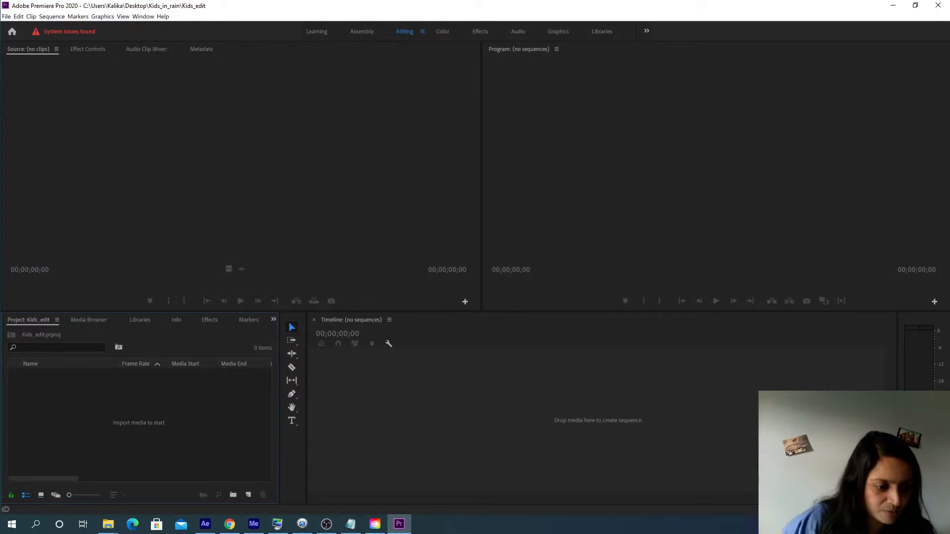
Restore the Premiere Pro window down, enlarge it to leave a strip of desktop beside it, and minimize Notepad
{"action": "left_click", "coordinate": [915, 6]}
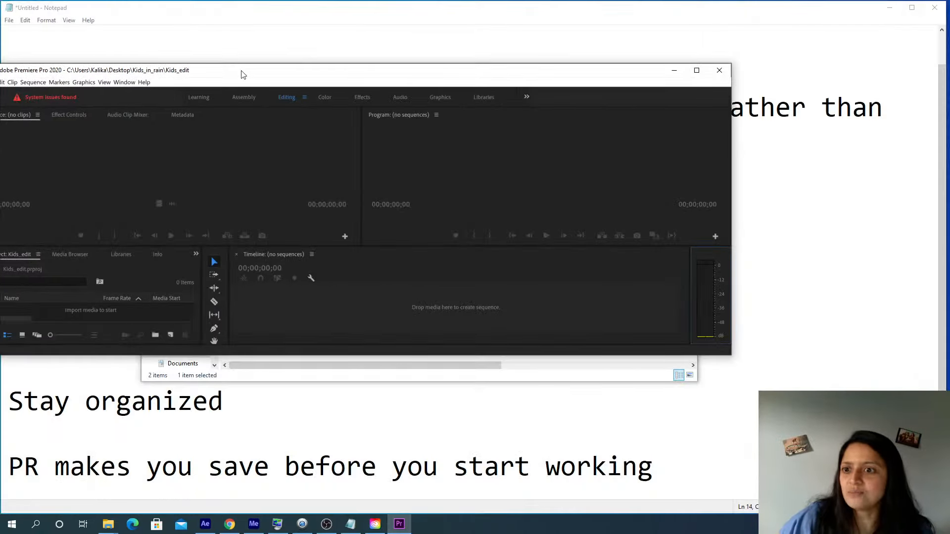
{"action": "left_click_drag", "start_coordinate": [244, 74], "coordinate": [268, 10]}
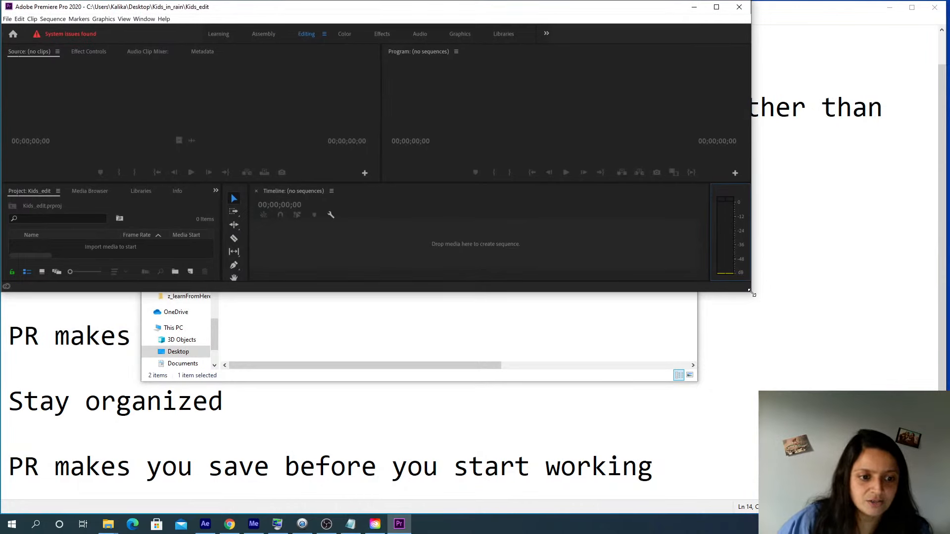
{"action": "left_click_drag", "start_coordinate": [750, 296], "coordinate": [846, 512]}
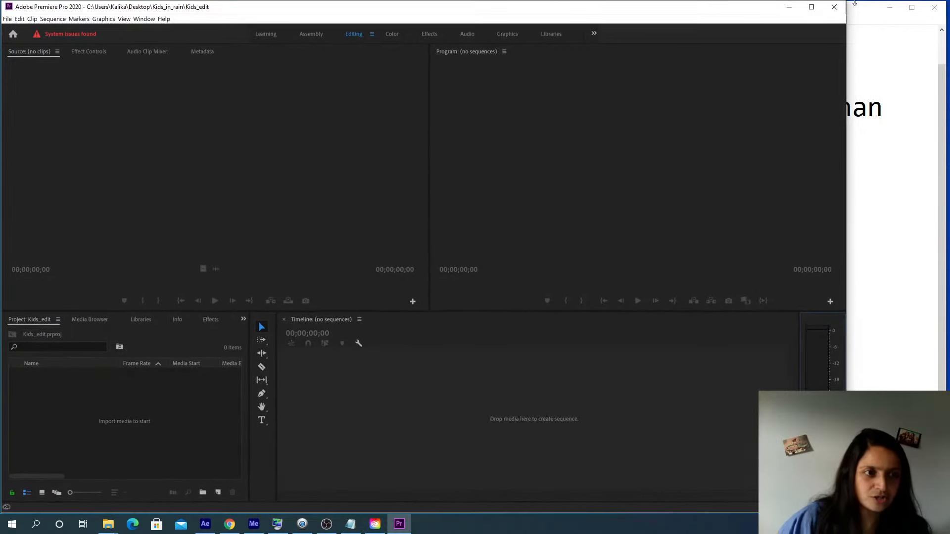
{"action": "left_click", "coordinate": [889, 7]}
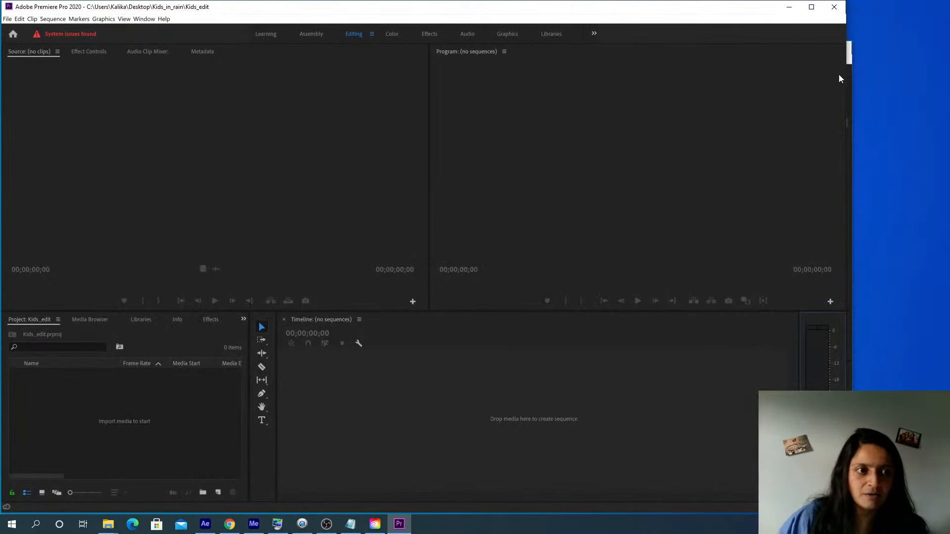
{"action": "left_click_drag", "start_coordinate": [850, 67], "coordinate": [855, 65]}
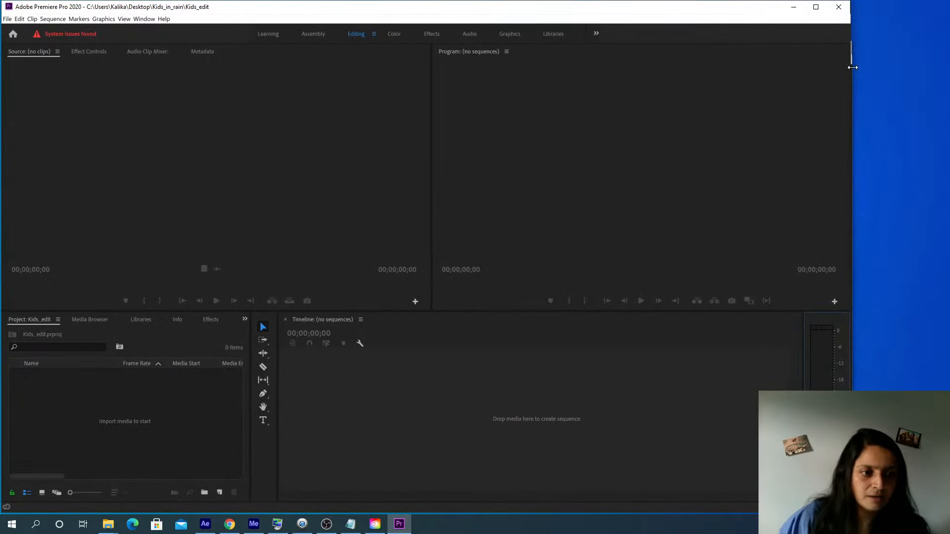
Narrow the Premiere Pro window to leave a wider strip of desktop beside it
{"action": "left_click", "coordinate": [128, 416]}
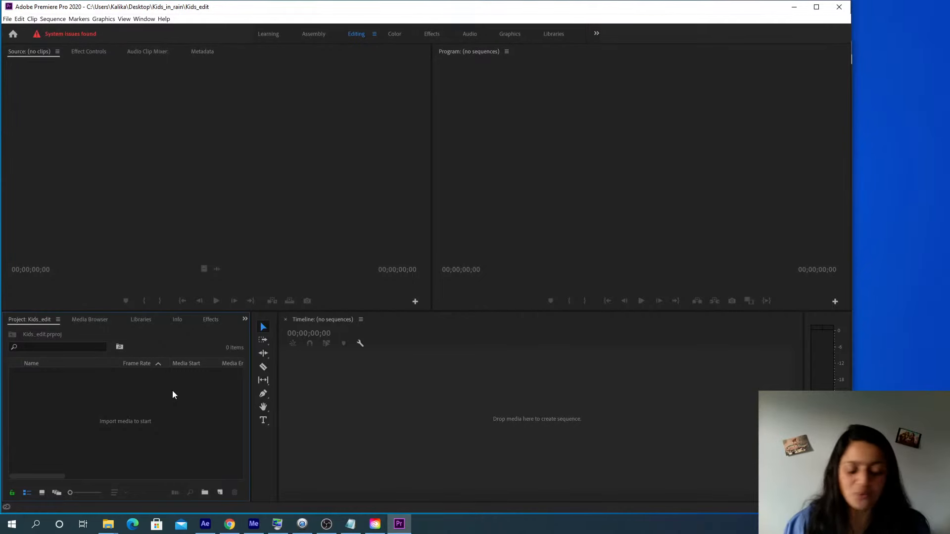
{"action": "mouse_move", "coordinate": [108, 527]}
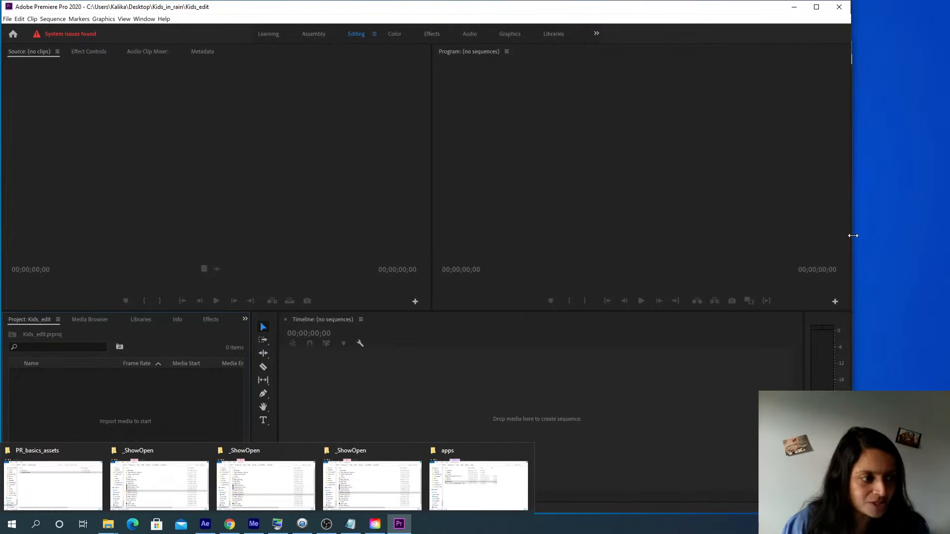
{"action": "left_click_drag", "start_coordinate": [850, 229], "coordinate": [792, 240]}
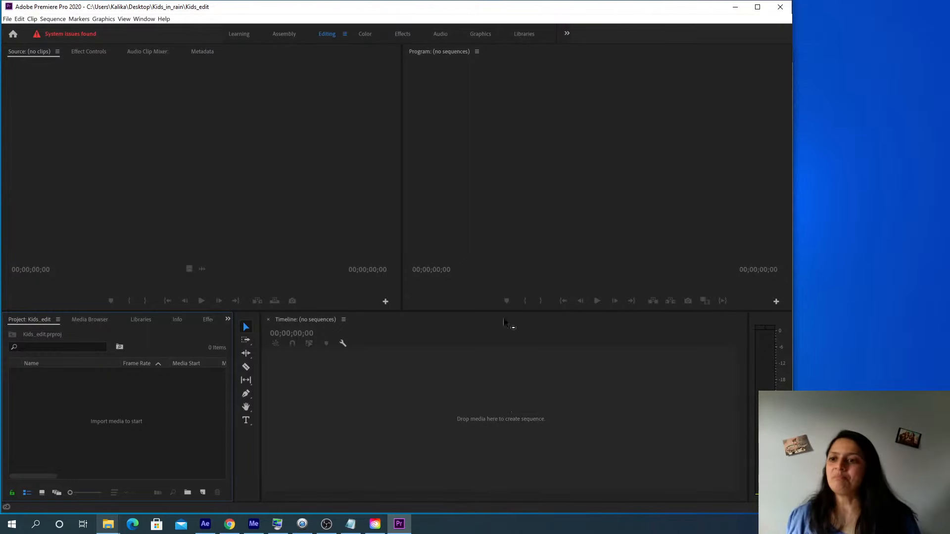
Switch to the PR_basics_assets window in File Explorer, open Kids_in_rain > Media, and move the window clear of the Project panel
{"action": "left_click", "coordinate": [108, 527]}
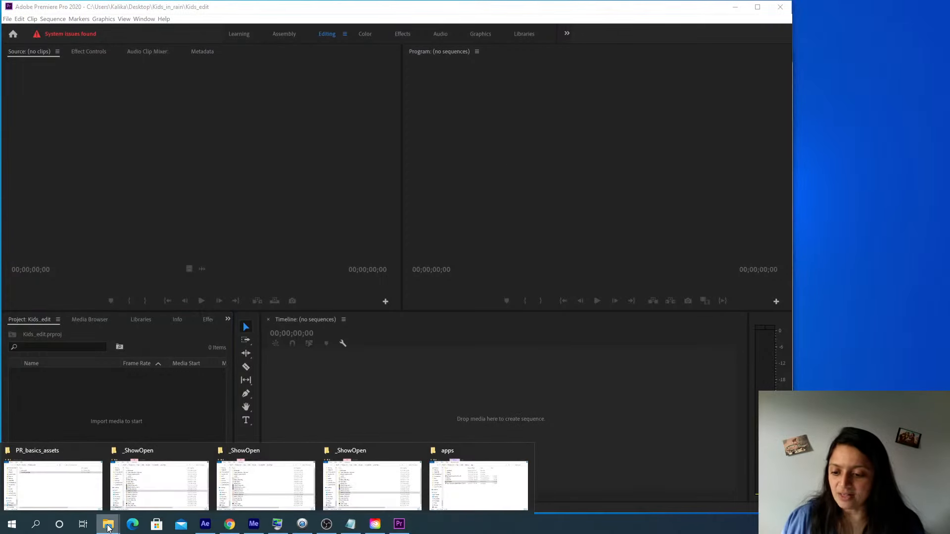
{"action": "left_click", "coordinate": [108, 527]}
{"action": "left_click", "coordinate": [108, 528]}
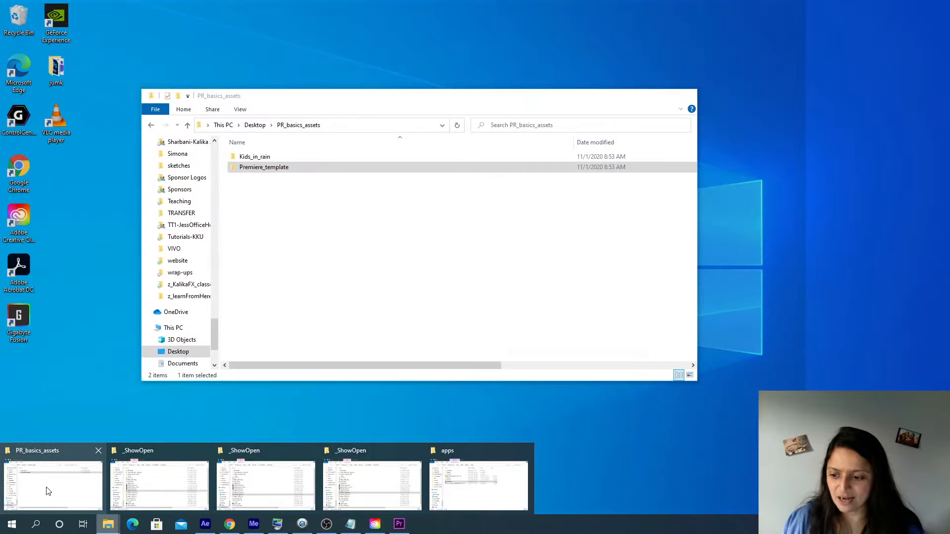
{"action": "left_click", "coordinate": [48, 491]}
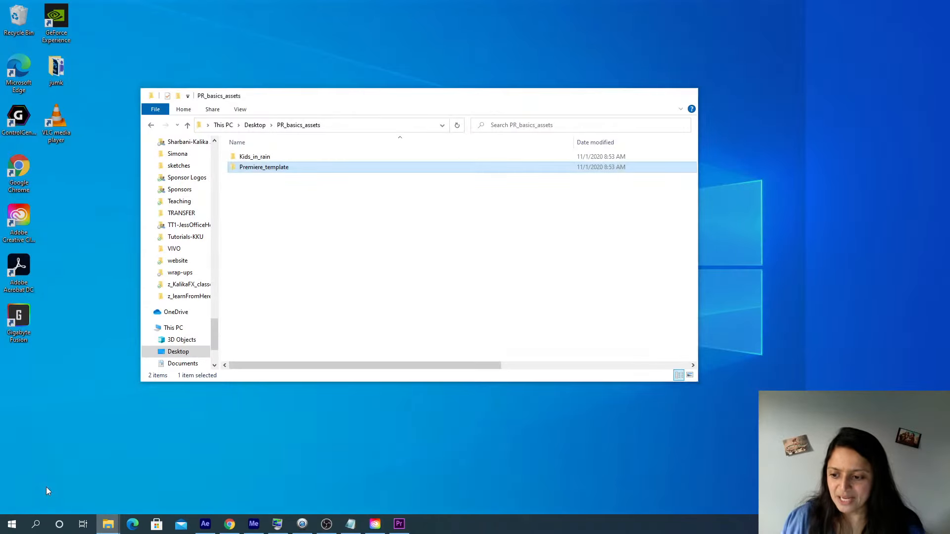
{"action": "double_click", "coordinate": [256, 161]}
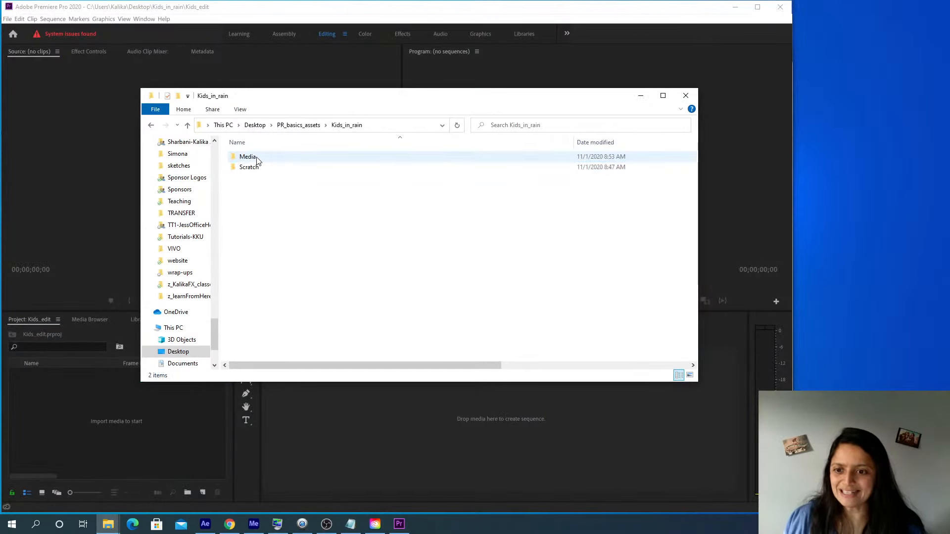
{"action": "double_click", "coordinate": [253, 158]}
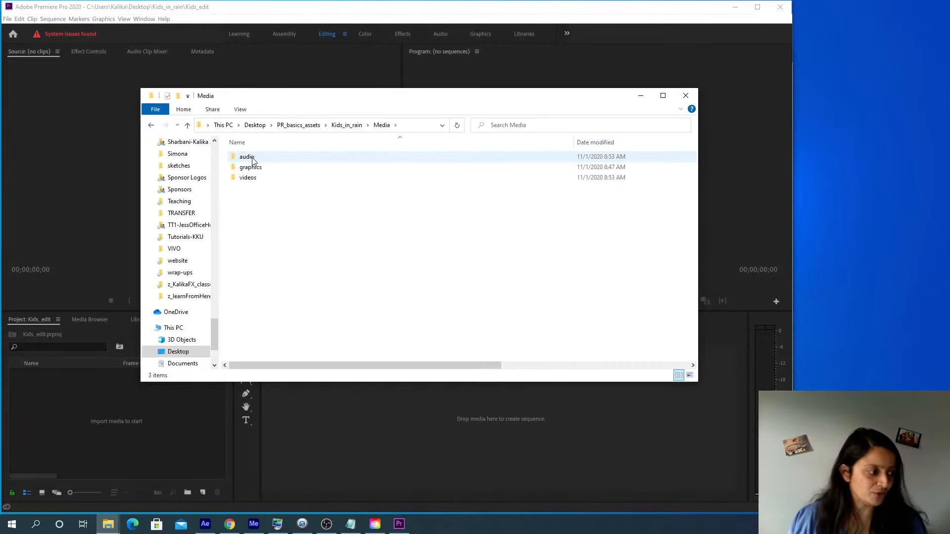
{"action": "left_click_drag", "start_coordinate": [375, 103], "coordinate": [530, 116]}
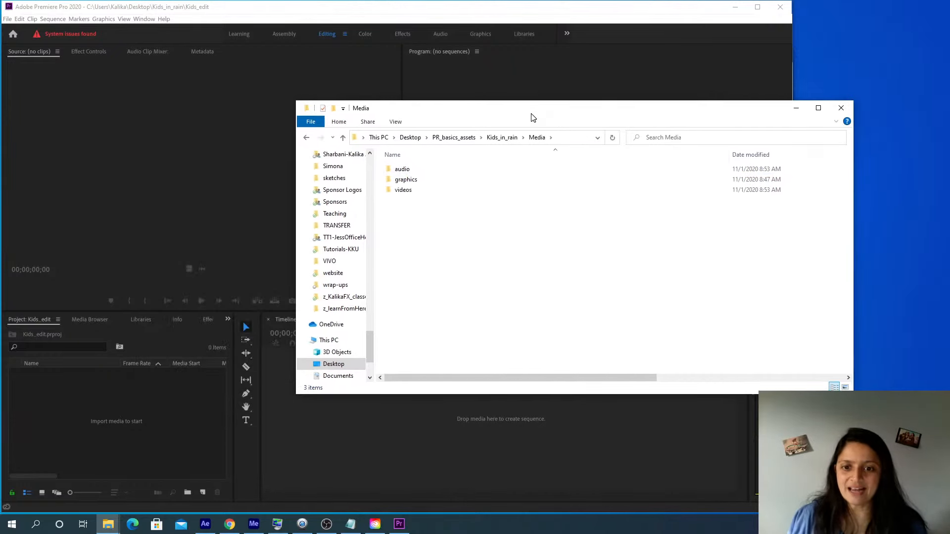
Look through the graphics, videos and audio folders inside Media and return to the Media folder
{"action": "left_click", "coordinate": [403, 170]}
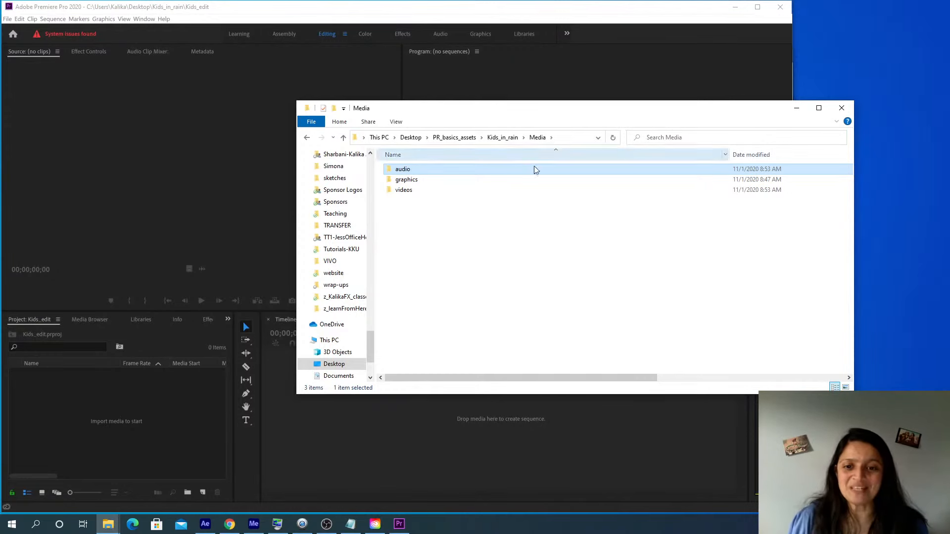
{"action": "double_click", "coordinate": [405, 181]}
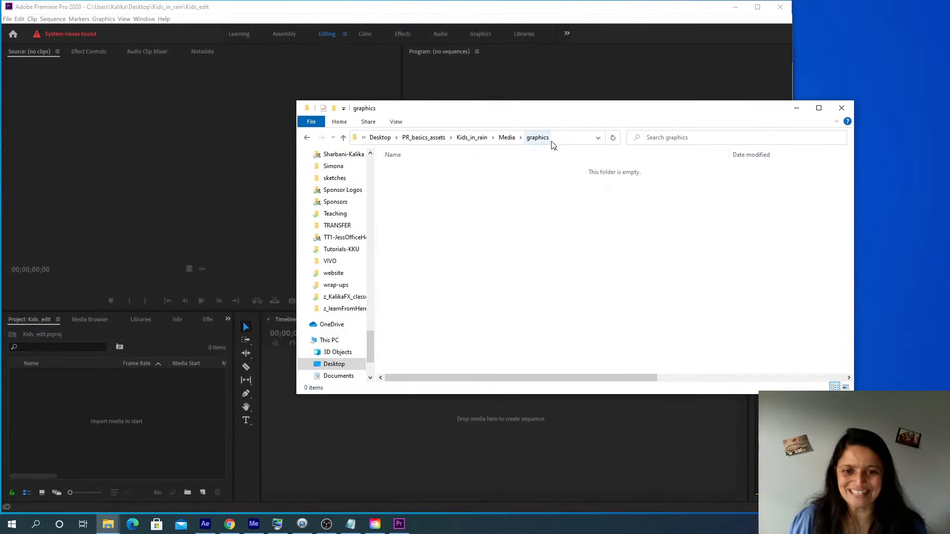
{"action": "left_click", "coordinate": [506, 139]}
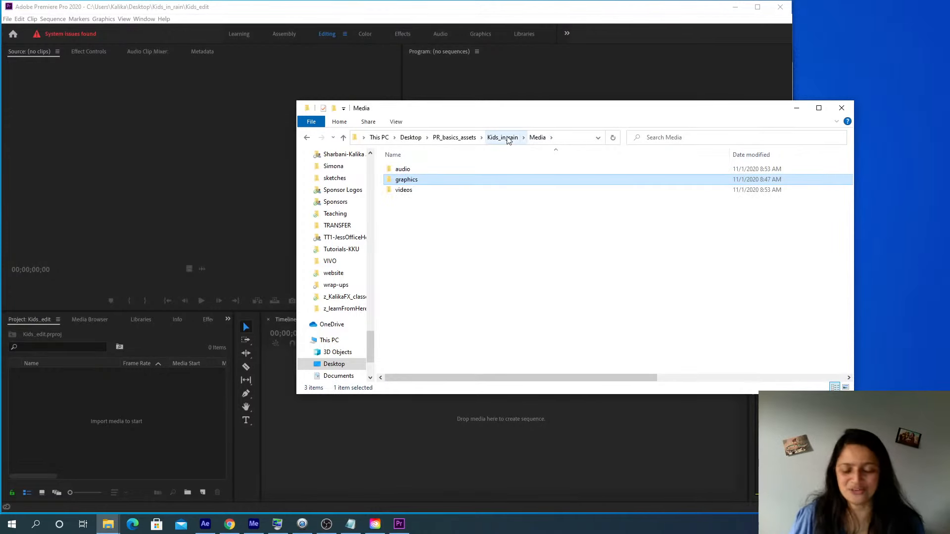
{"action": "left_click", "coordinate": [405, 192]}
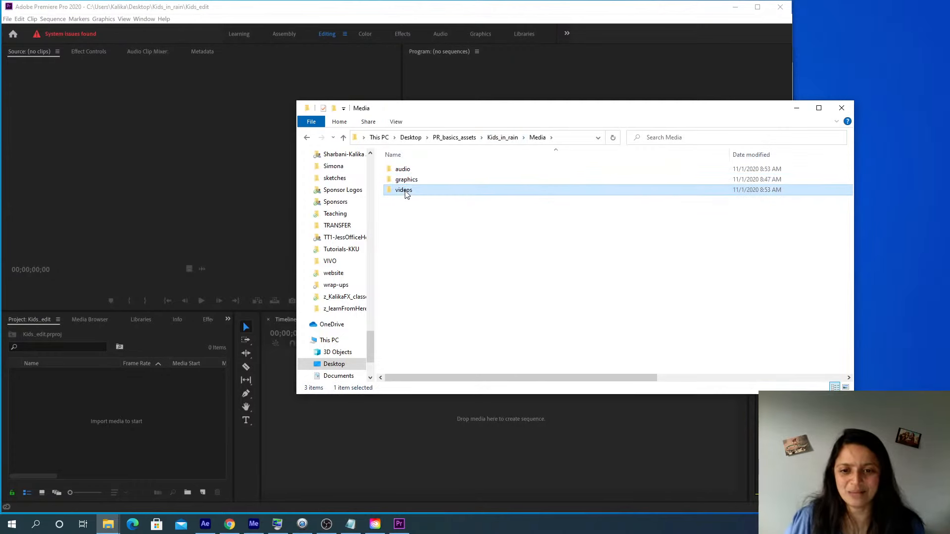
{"action": "double_click", "coordinate": [405, 192]}
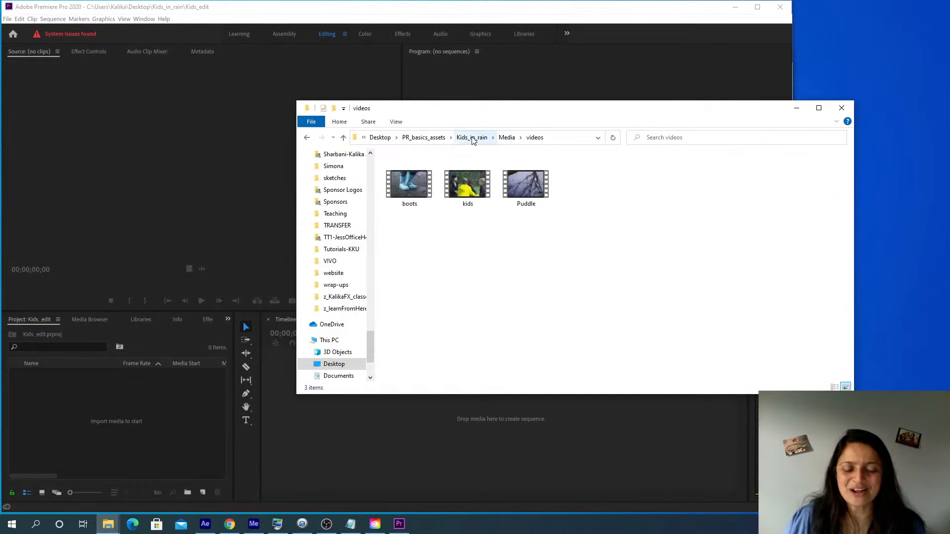
{"action": "left_click", "coordinate": [506, 138]}
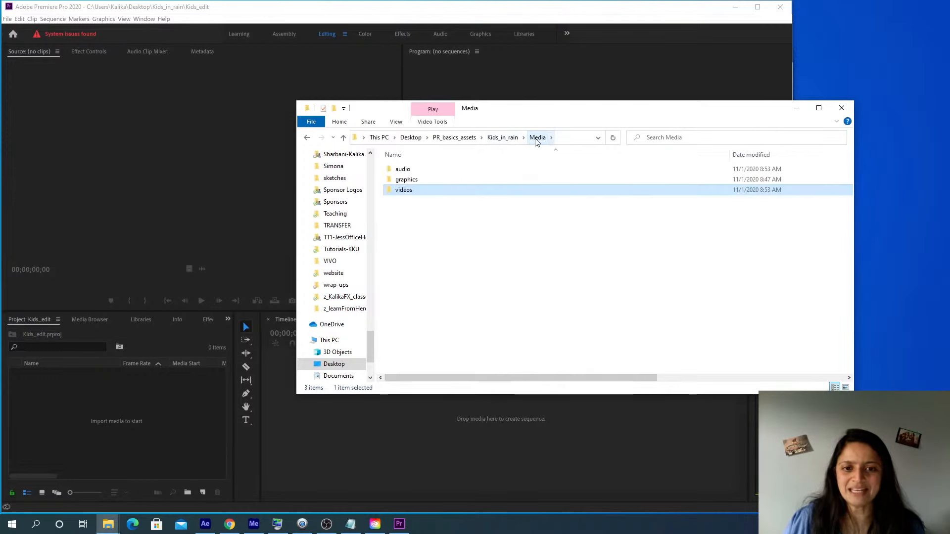
{"action": "double_click", "coordinate": [403, 170]}
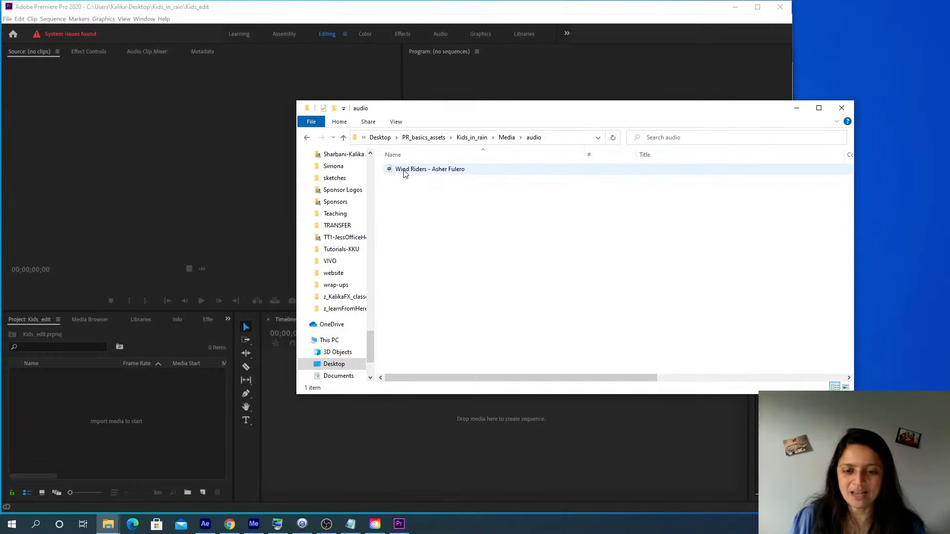
{"action": "left_click", "coordinate": [506, 137]}
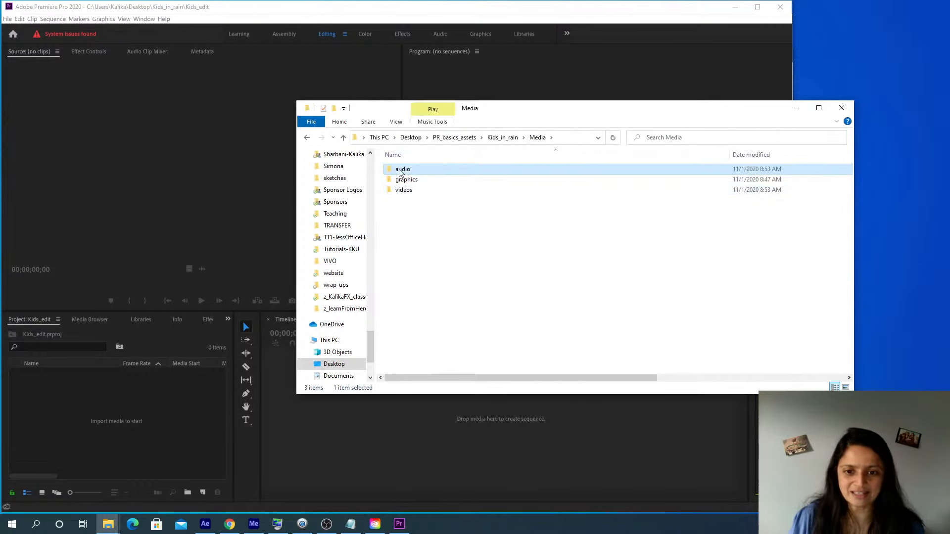
Import the audio and videos folders together from Media into the Kids_edit project as bins
{"action": "mouse_move", "coordinate": [400, 172]}
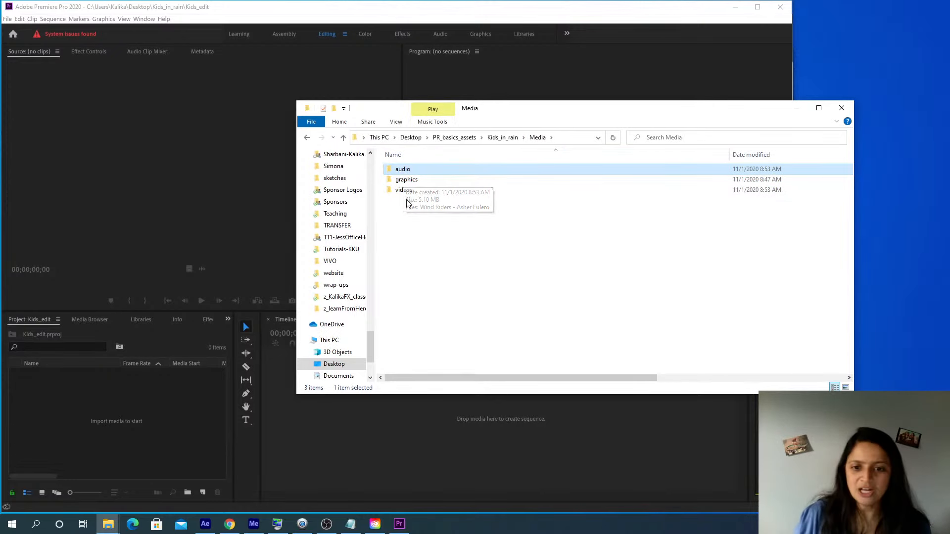
{"action": "left_click", "coordinate": [404, 194], "text": "ctrl"}
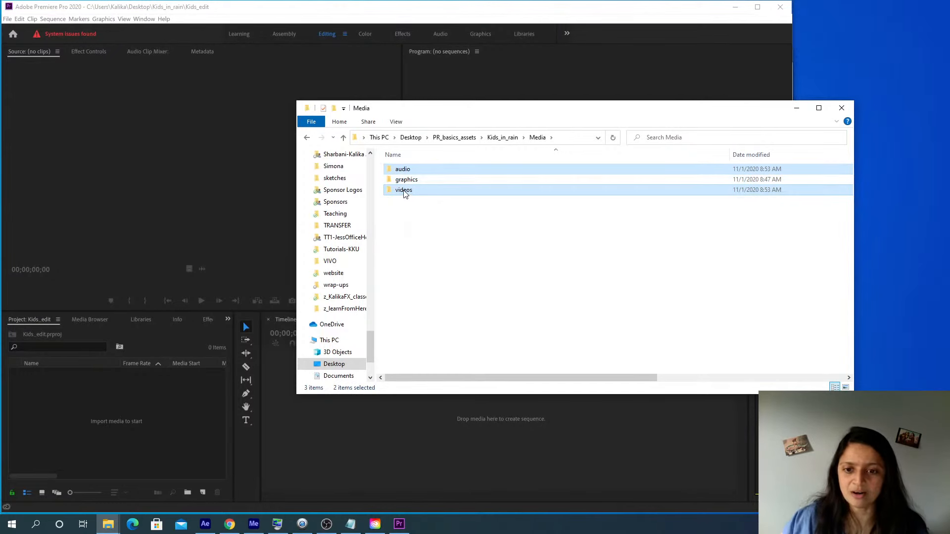
{"action": "left_click_drag", "start_coordinate": [405, 194], "coordinate": [452, 238]}
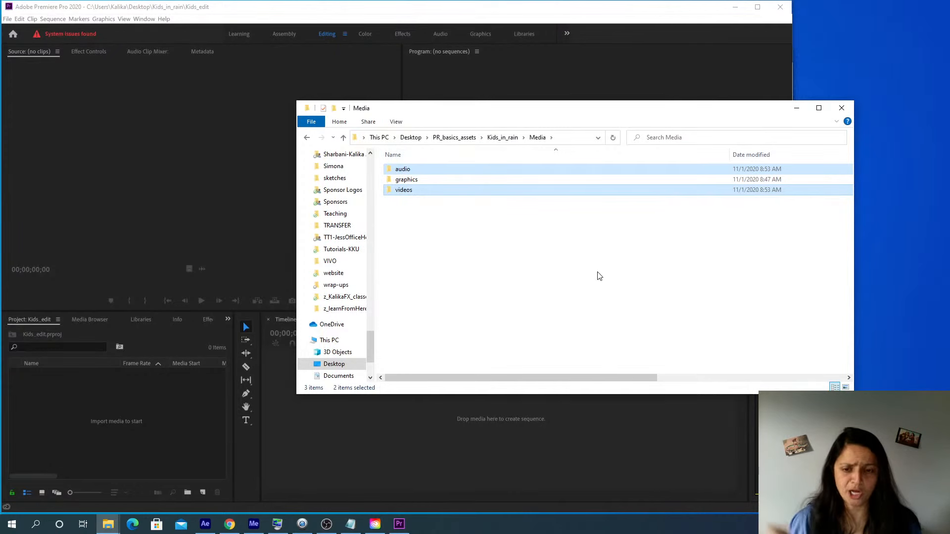
{"action": "left_click_drag", "start_coordinate": [403, 170], "coordinate": [71, 420]}
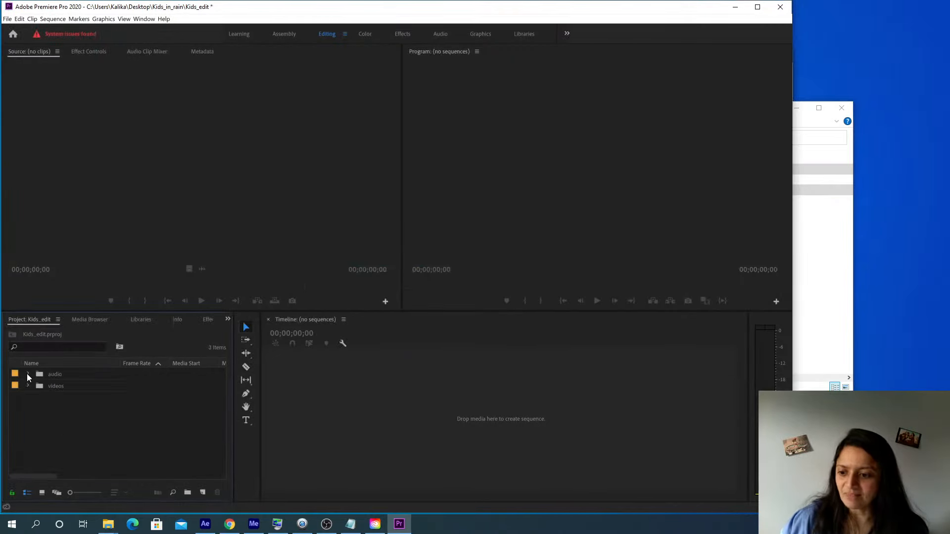
{"action": "left_click", "coordinate": [52, 375]}
{"action": "left_click", "coordinate": [51, 388]}
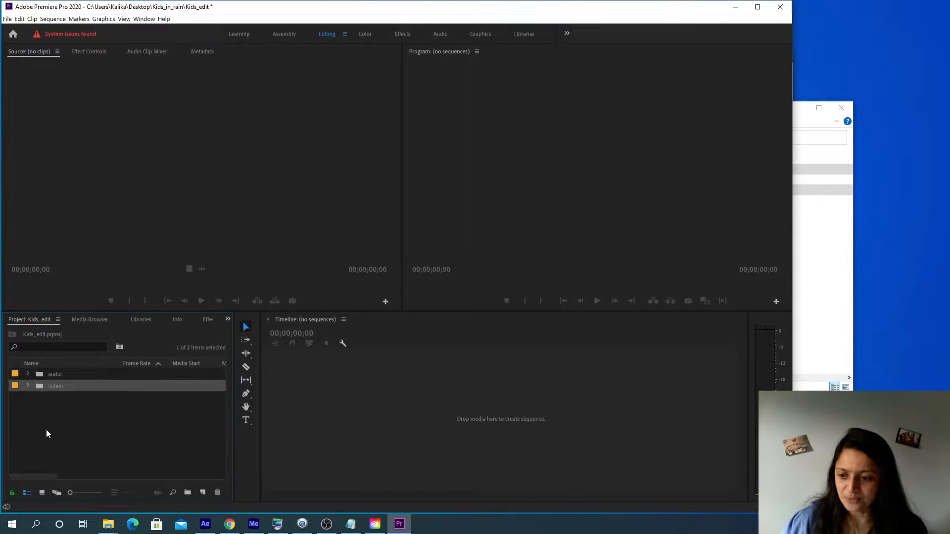
{"action": "left_click", "coordinate": [48, 430]}
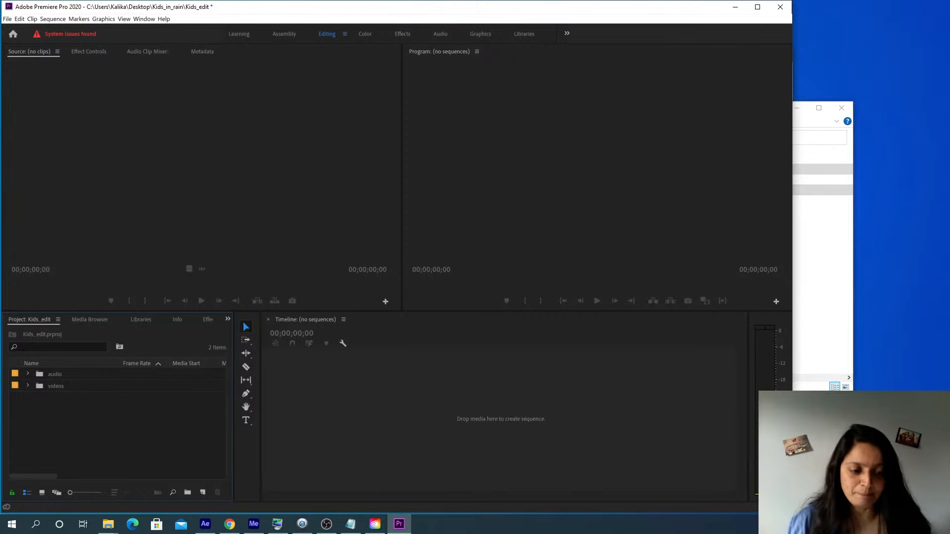
Narrow the Premiere Pro window slightly and close the File Explorer and browser-style windows left behind it
{"action": "left_click_drag", "start_coordinate": [792, 445], "coordinate": [774, 445]}
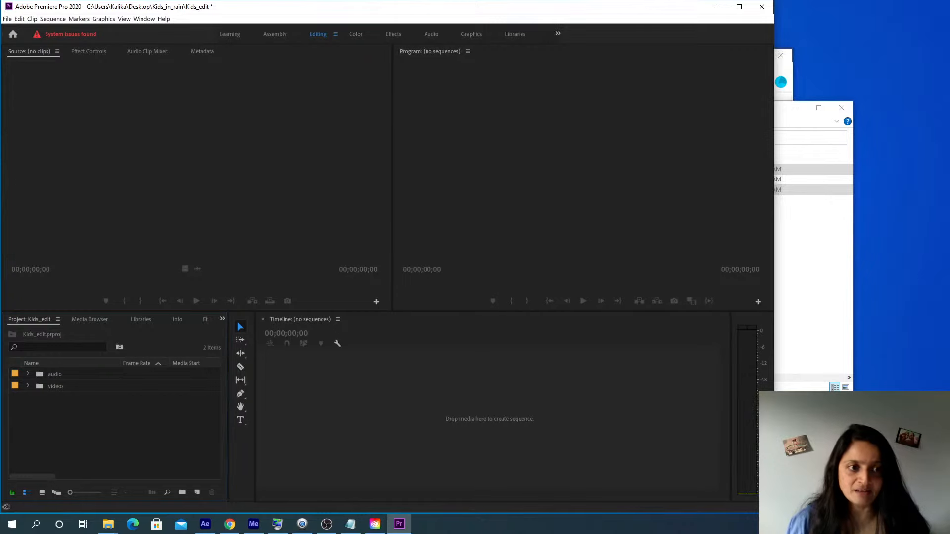
{"action": "left_click", "coordinate": [841, 107]}
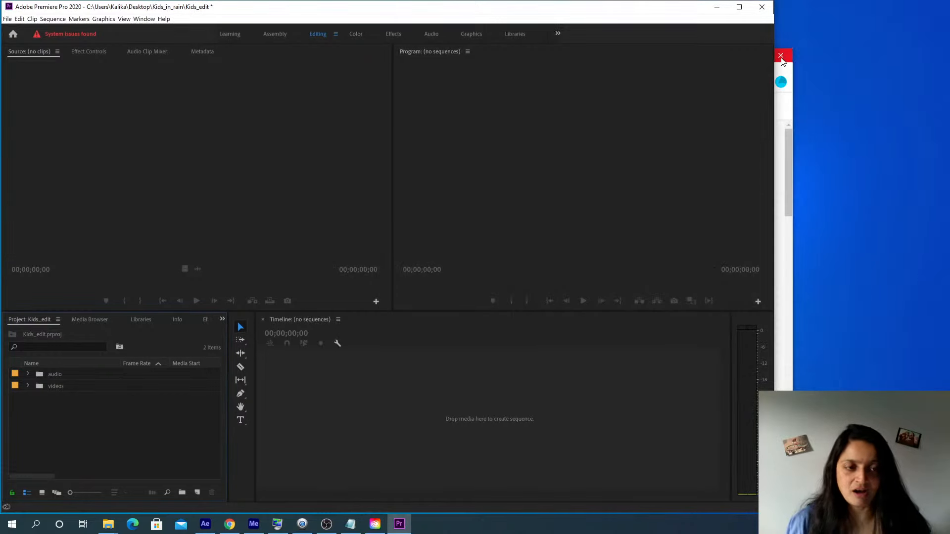
{"action": "left_click_drag", "start_coordinate": [791, 81], "coordinate": [768, 81]}
{"action": "left_click", "coordinate": [492, 11]}
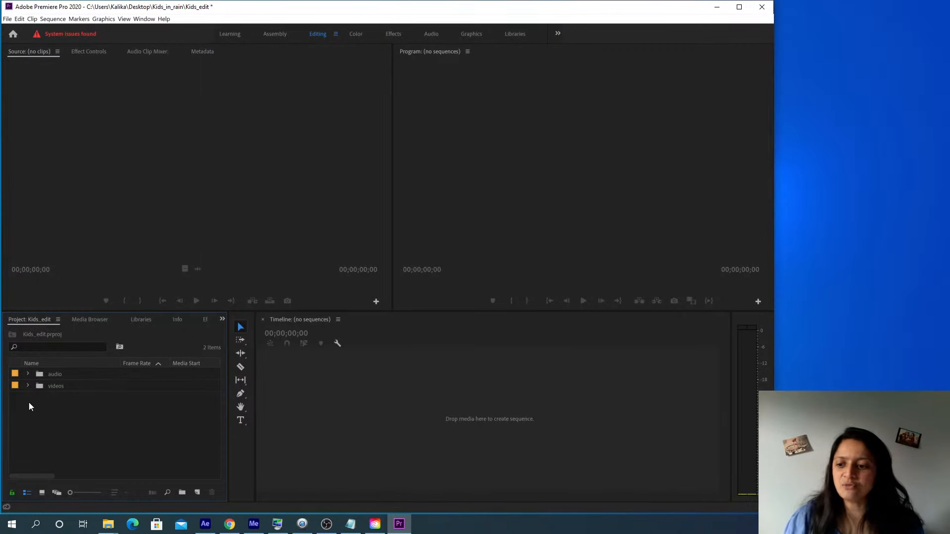
Expand the videos bin and open boots.mp4 in the Source monitor
{"action": "left_click", "coordinate": [28, 385]}
{"action": "left_click", "coordinate": [50, 401]}
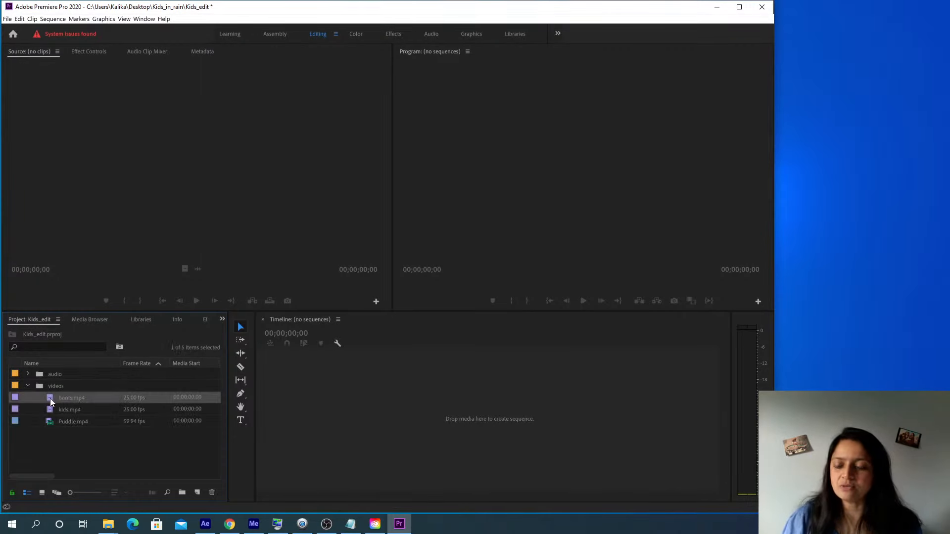
{"action": "double_click", "coordinate": [49, 400]}
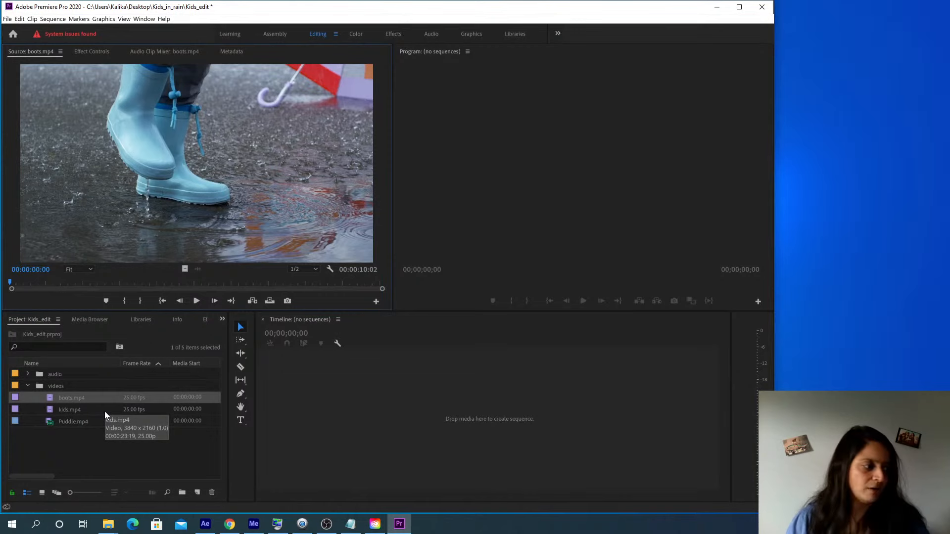
Enlarge the Project panel to full frame, examine the clips' frame rate, duration and video info columns, and restore the layout
{"action": "key", "text": "grave"}
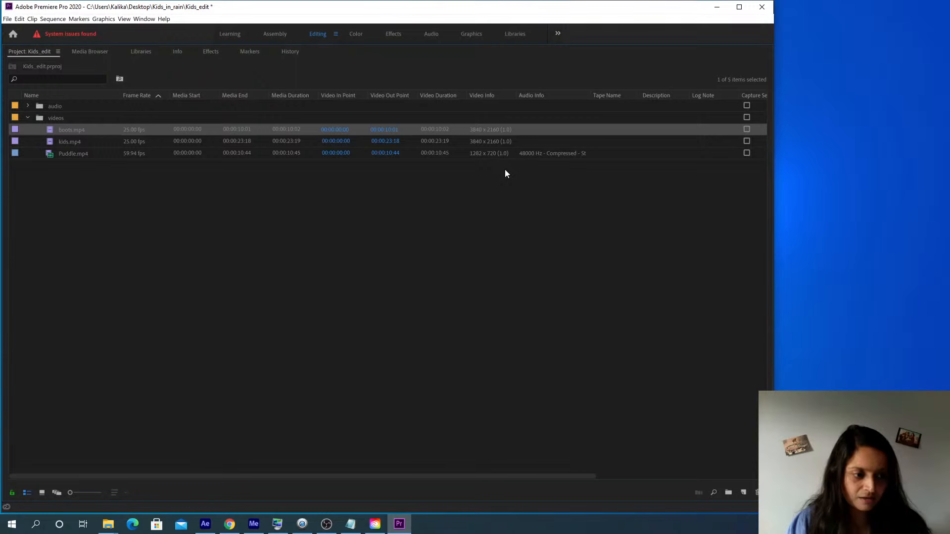
{"action": "key", "text": "Return"}
{"action": "left_click", "coordinate": [408, 262]}
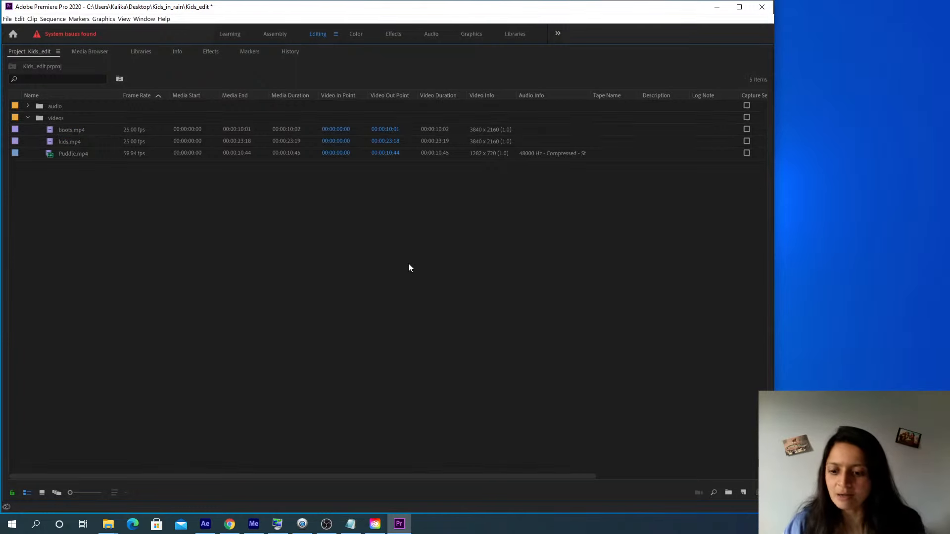
{"action": "left_click", "coordinate": [480, 129]}
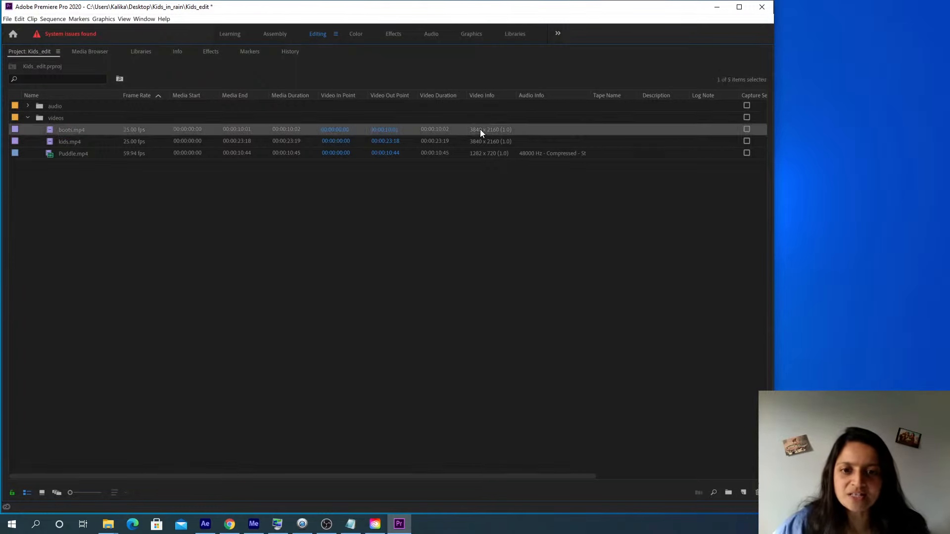
{"action": "left_click", "coordinate": [507, 204]}
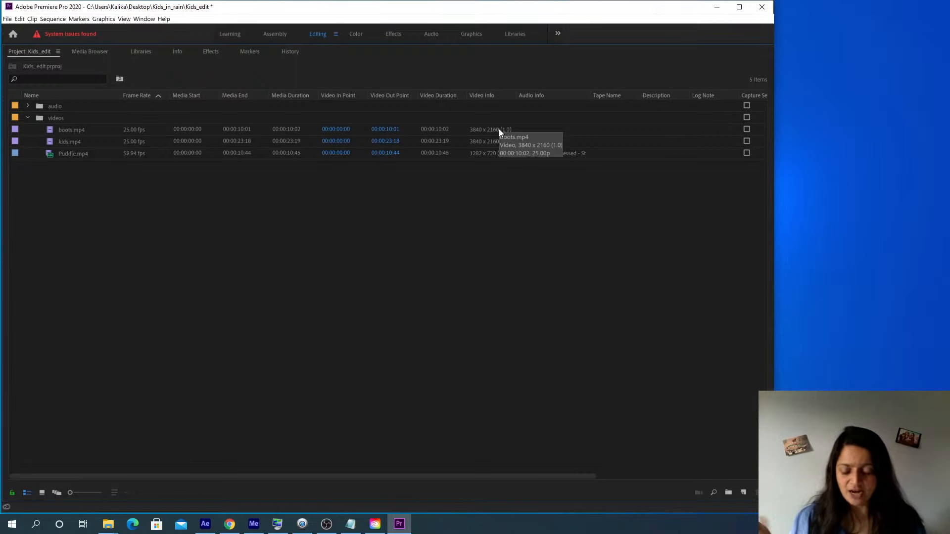
{"action": "key", "text": "grave"}
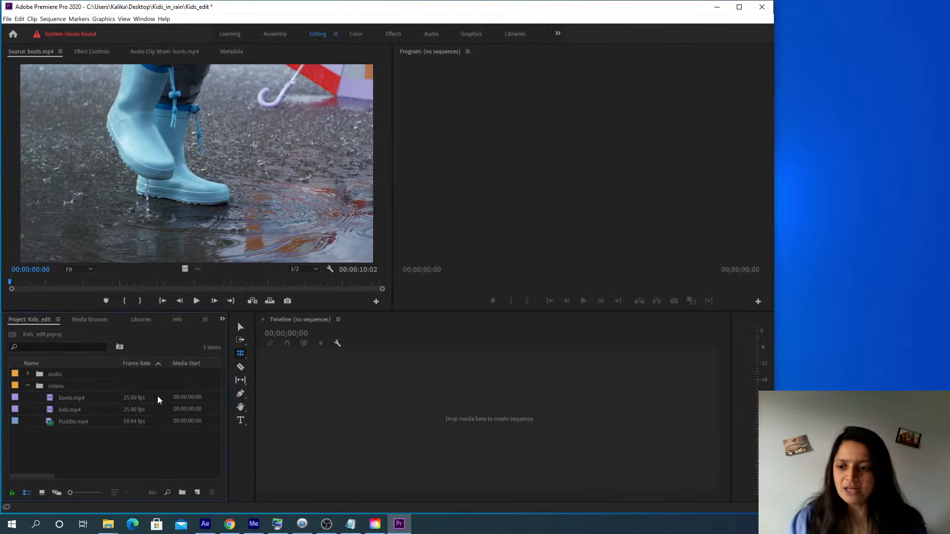
{"action": "key", "text": "grave"}
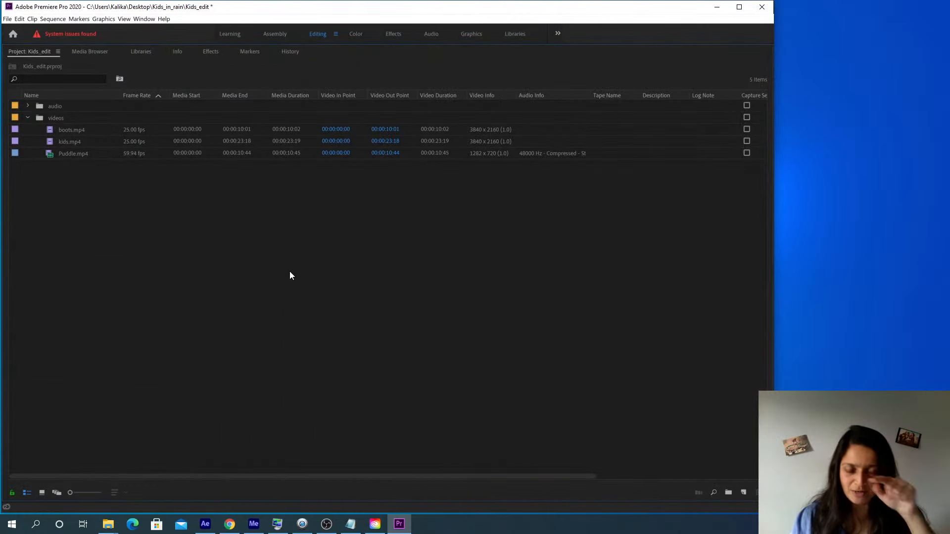
{"action": "key", "text": "grave"}
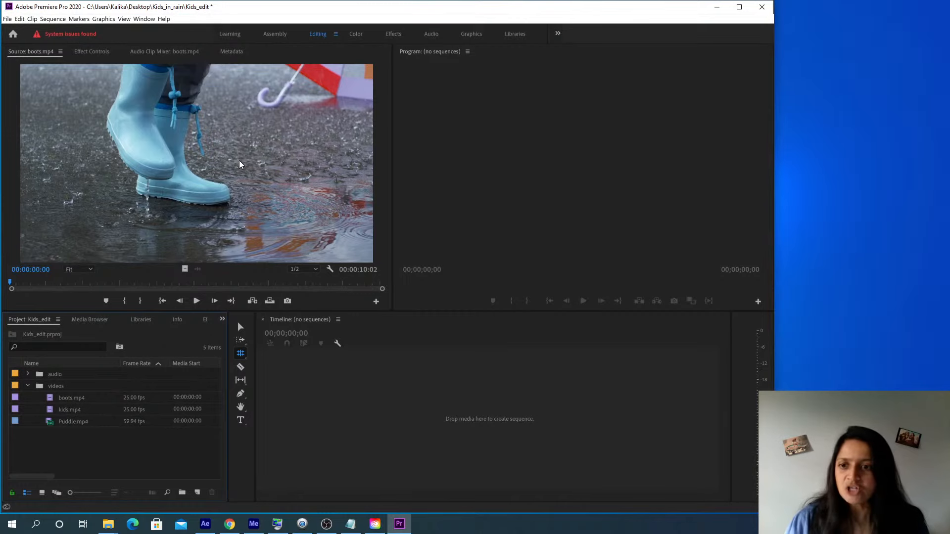
Enlarge the Source monitor, the Program monitor and the Timeline to full frame one after another, restoring the layout each time
{"action": "key", "text": "grave"}
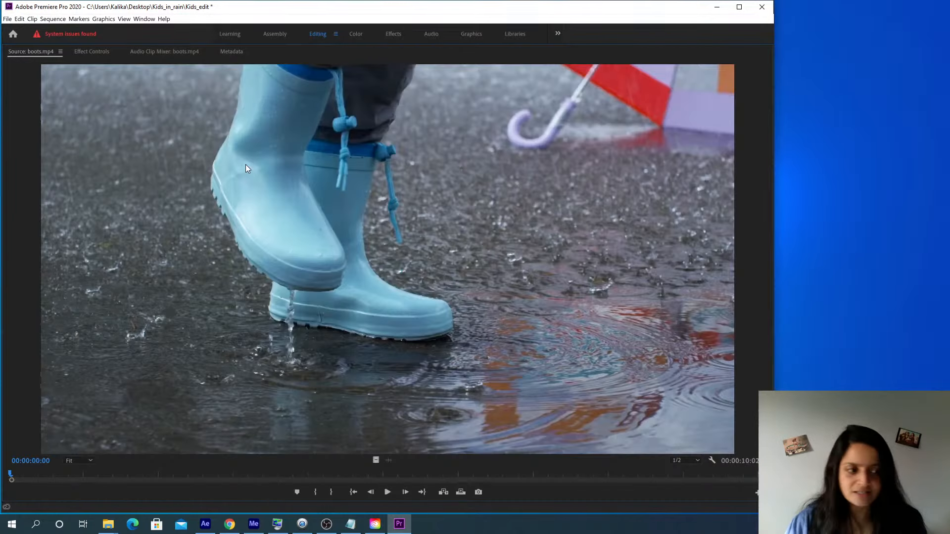
{"action": "key", "text": "grave"}
{"action": "key", "text": "grave"}
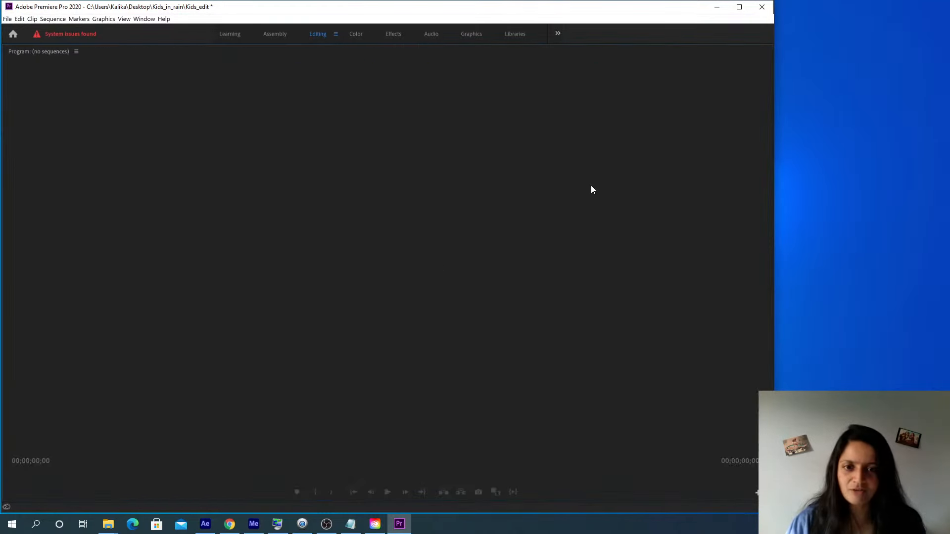
{"action": "key", "text": "grave"}
{"action": "left_click", "coordinate": [472, 387]}
{"action": "key", "text": "grave"}
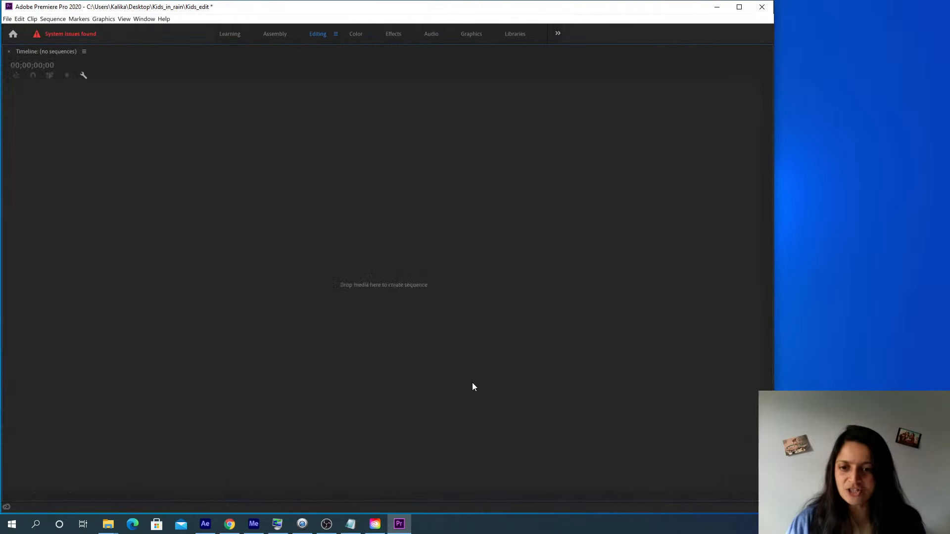
{"action": "key", "text": "grave"}
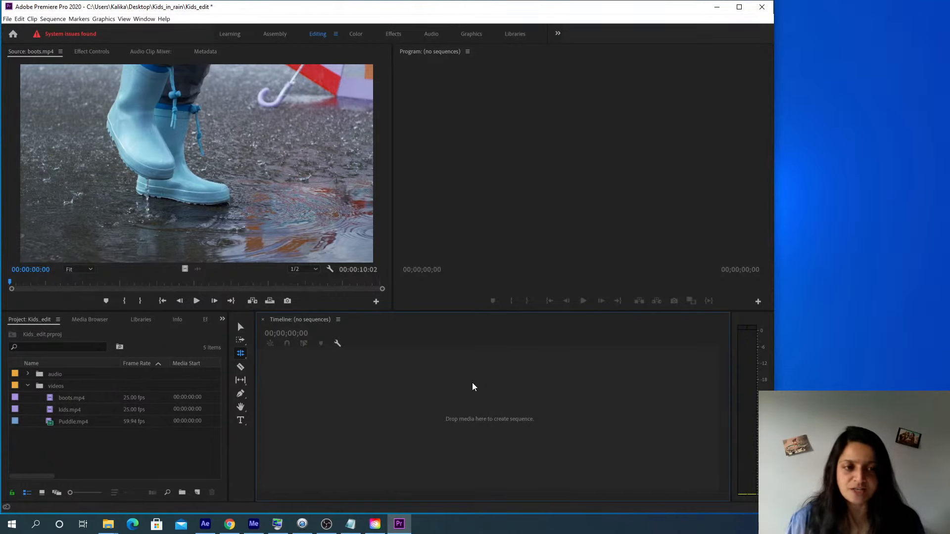
Narrow the Premiere Pro window and the Creative Cloud Desktop window behind it, and return to Premiere Pro
{"action": "left_click_drag", "start_coordinate": [774, 202], "coordinate": [740, 201]}
{"action": "left_click", "coordinate": [768, 206]}
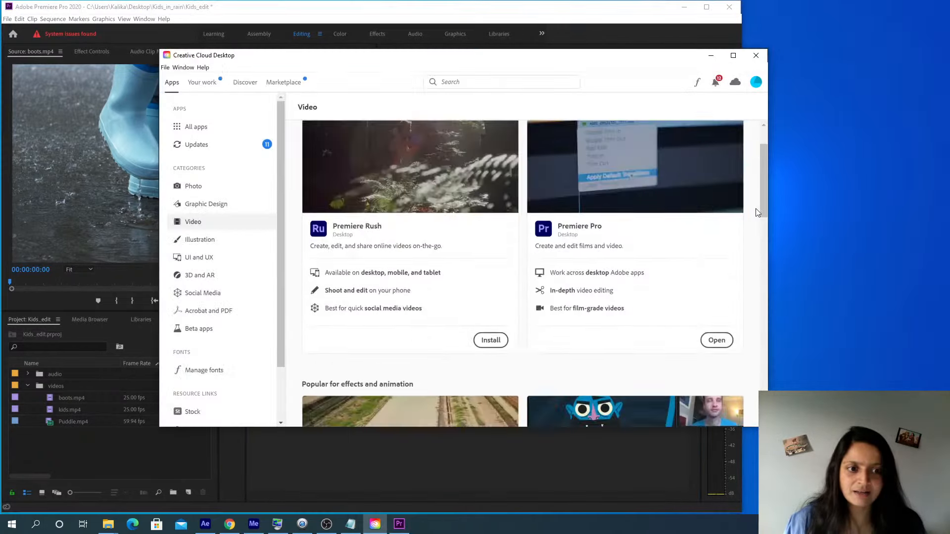
{"action": "scroll", "coordinate": [764, 200], "scroll_direction": "down", "scroll_amount": 4}
{"action": "left_click_drag", "start_coordinate": [769, 184], "coordinate": [748, 184]}
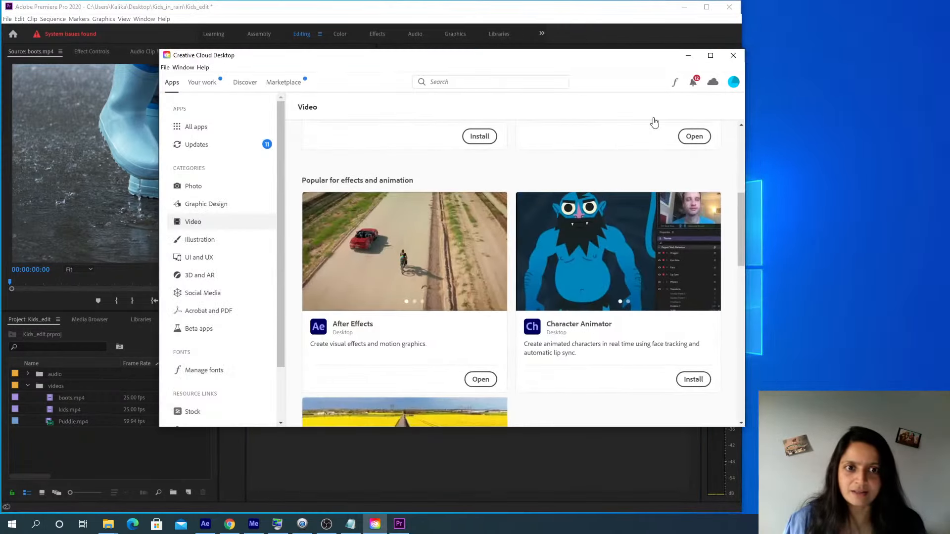
{"action": "left_click", "coordinate": [575, 14]}
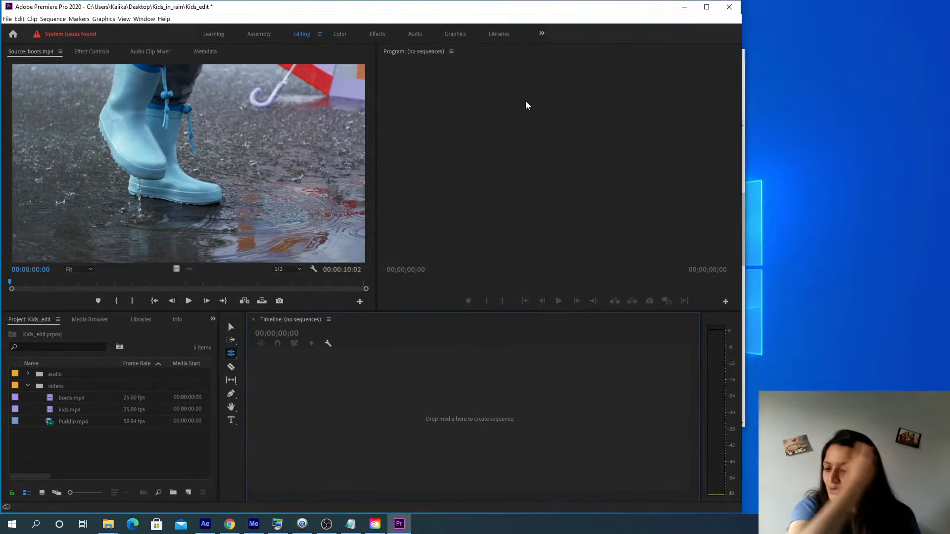
{"action": "left_click", "coordinate": [73, 449]}
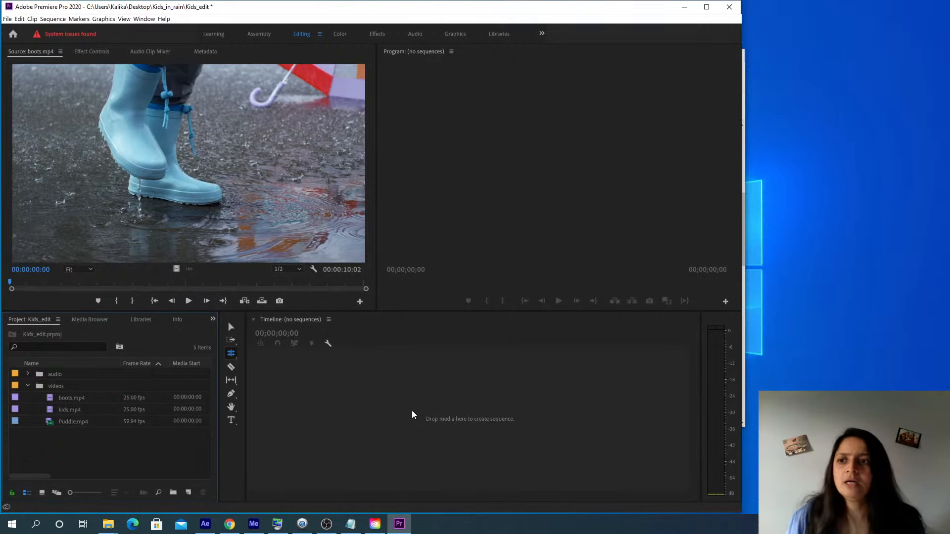
{"action": "left_click", "coordinate": [7, 20]}
{"action": "mouse_move", "coordinate": [19, 28]}
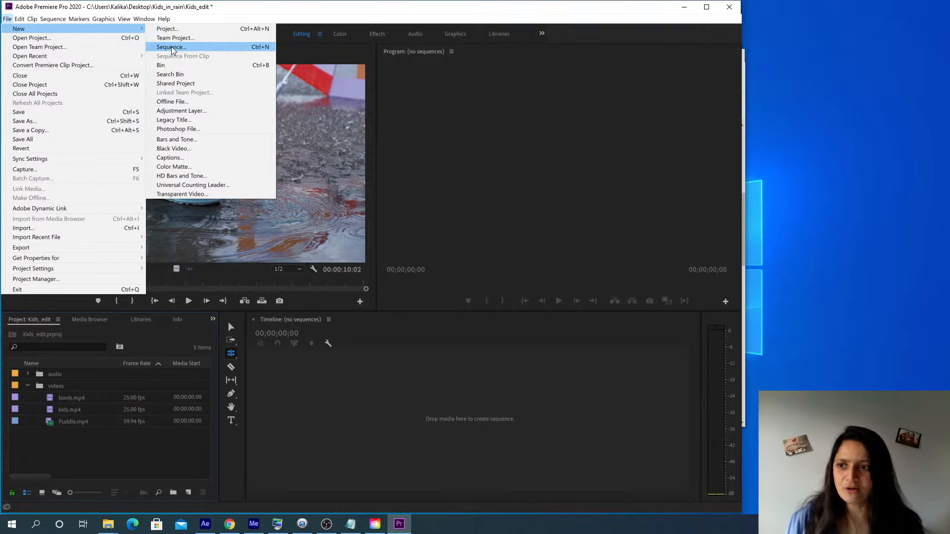
{"action": "key", "text": "Escape"}
{"action": "key", "text": "Escape"}
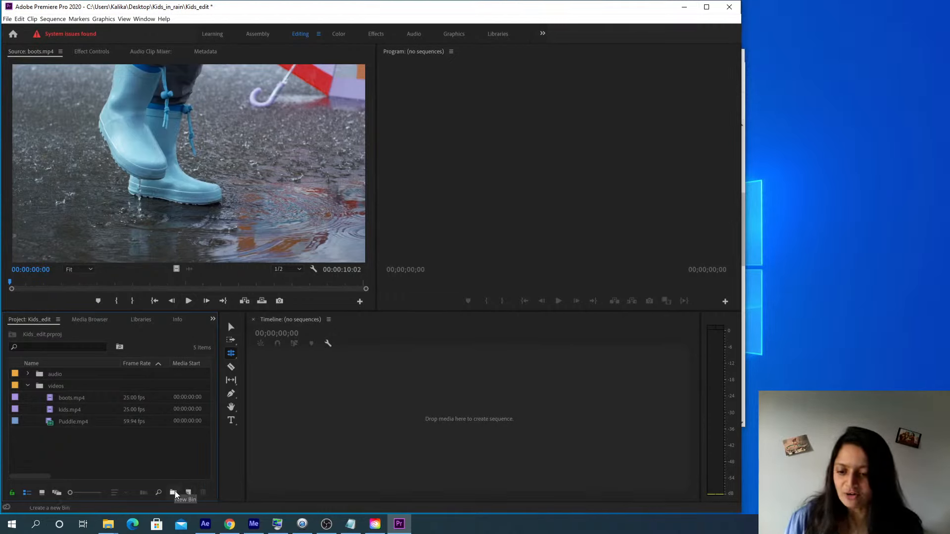
{"action": "left_click", "coordinate": [189, 493]}
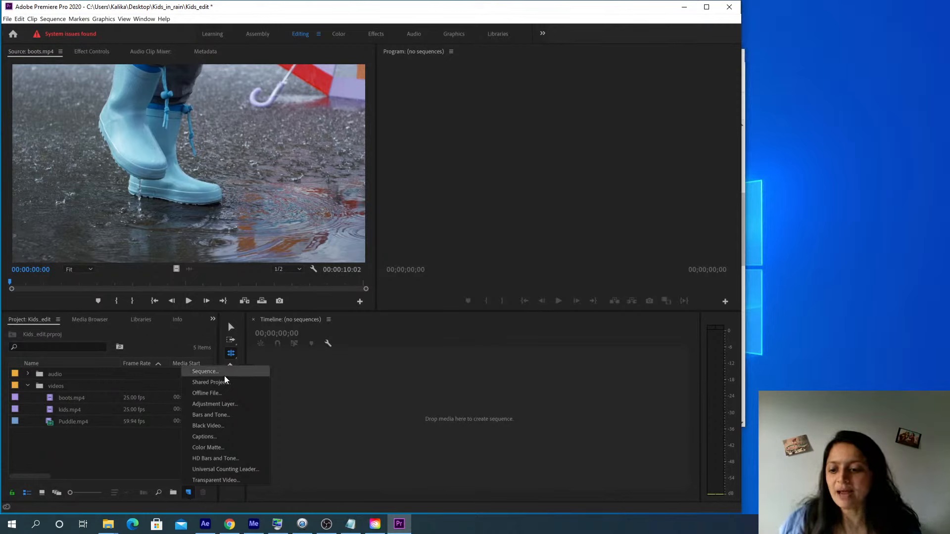
{"action": "left_click", "coordinate": [155, 448]}
Start creating a new sequence, collapse the Digital SLR preset folder and clear the preset selection
{"action": "left_click", "coordinate": [7, 19]}
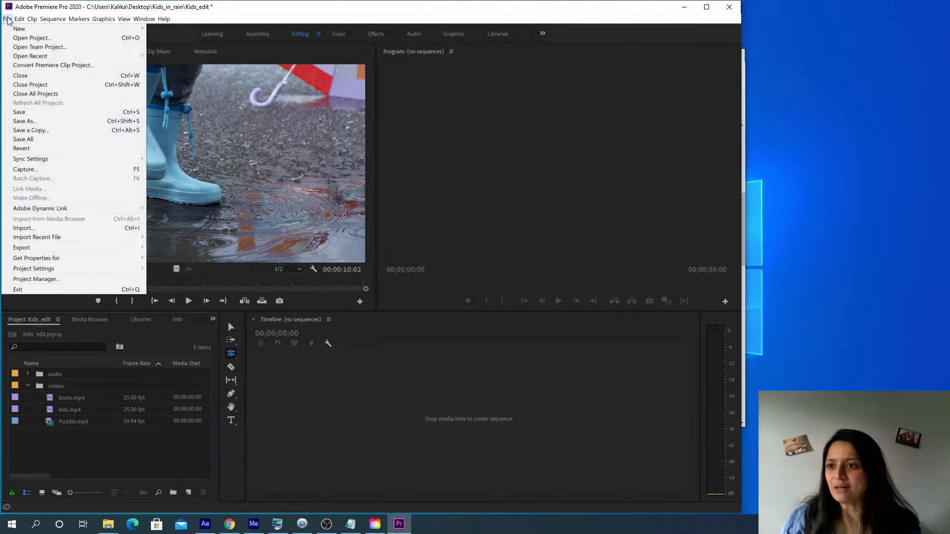
{"action": "mouse_move", "coordinate": [74, 28]}
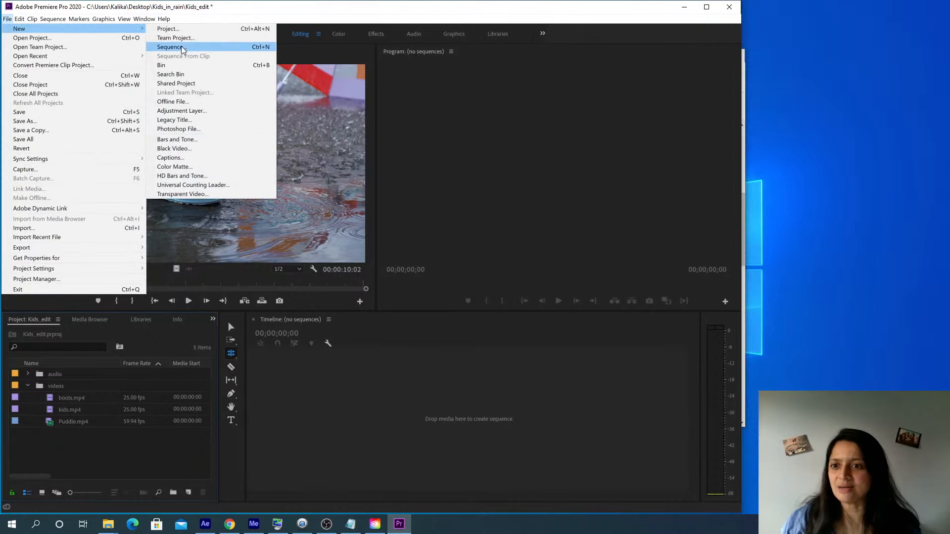
{"action": "left_click", "coordinate": [181, 47]}
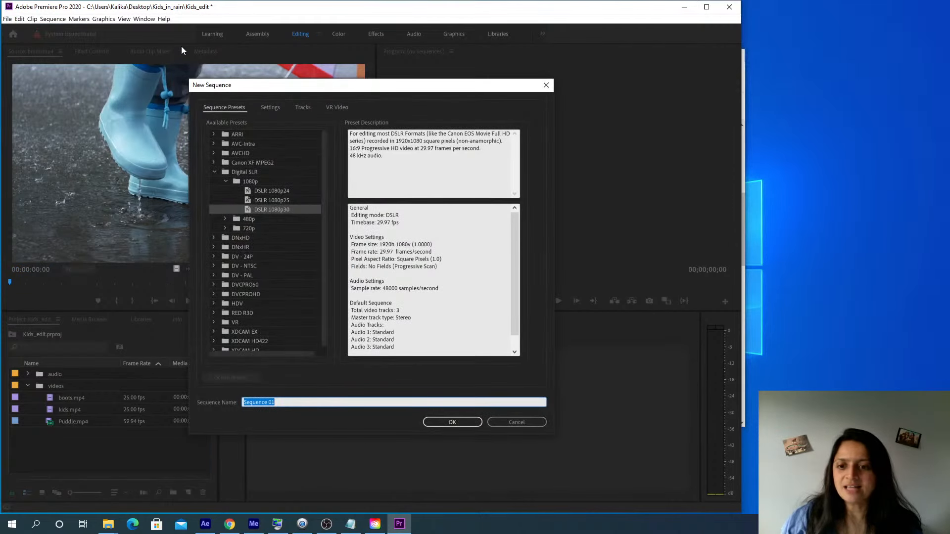
{"action": "left_click", "coordinate": [215, 172]}
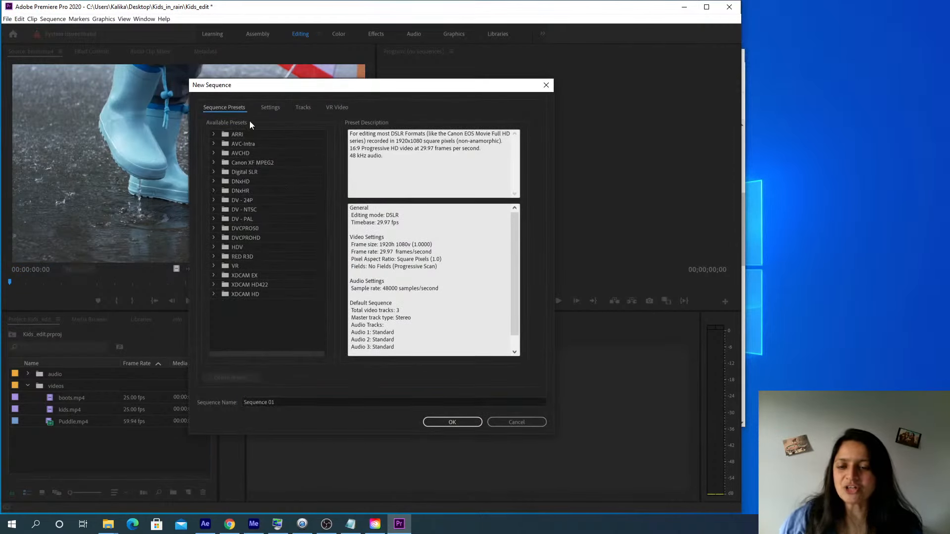
{"action": "left_click", "coordinate": [253, 325]}
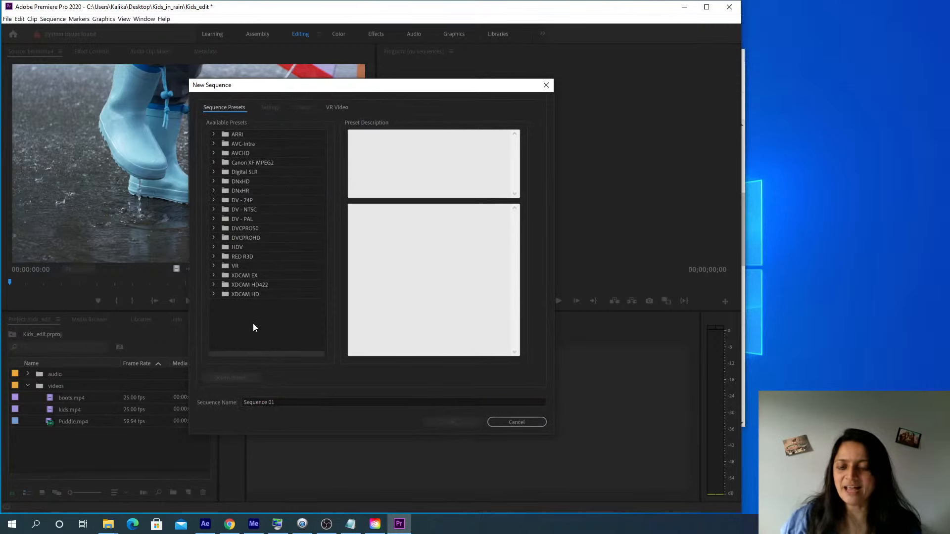
{"action": "left_click_drag", "start_coordinate": [374, 90], "coordinate": [398, 111]}
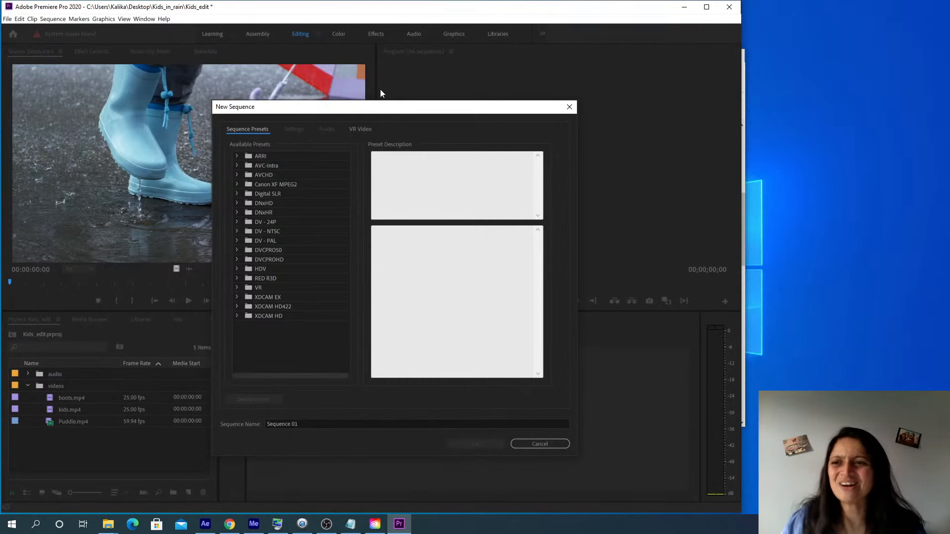
Choose the DSLR 1080p30 preset from the 1080p group of the Digital SLR presets for the new sequence
{"action": "left_click", "coordinate": [268, 196]}
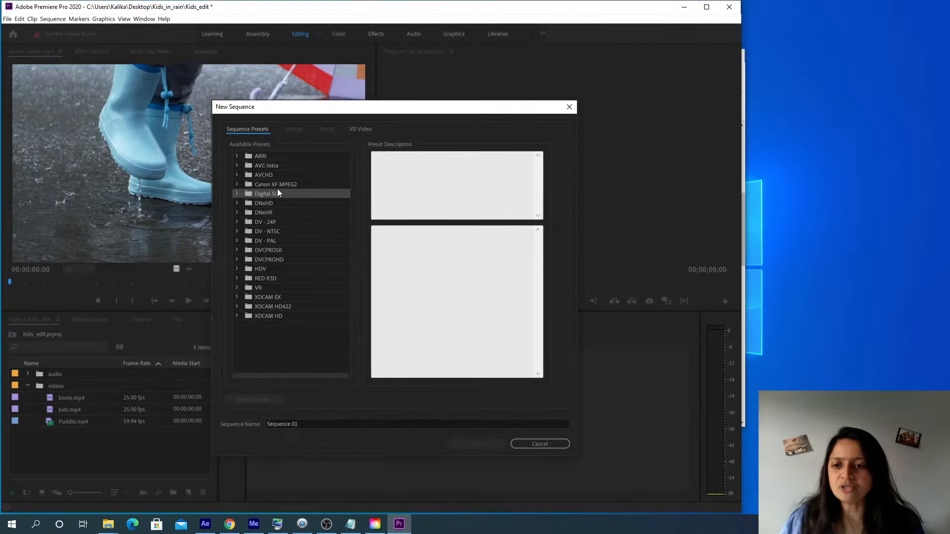
{"action": "left_click", "coordinate": [237, 193]}
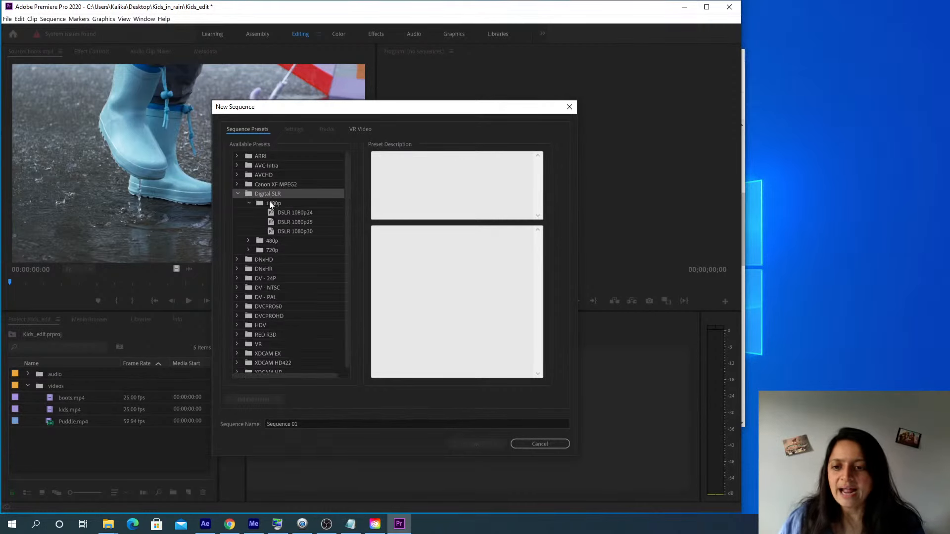
{"action": "left_click", "coordinate": [270, 204]}
{"action": "left_click", "coordinate": [270, 193]}
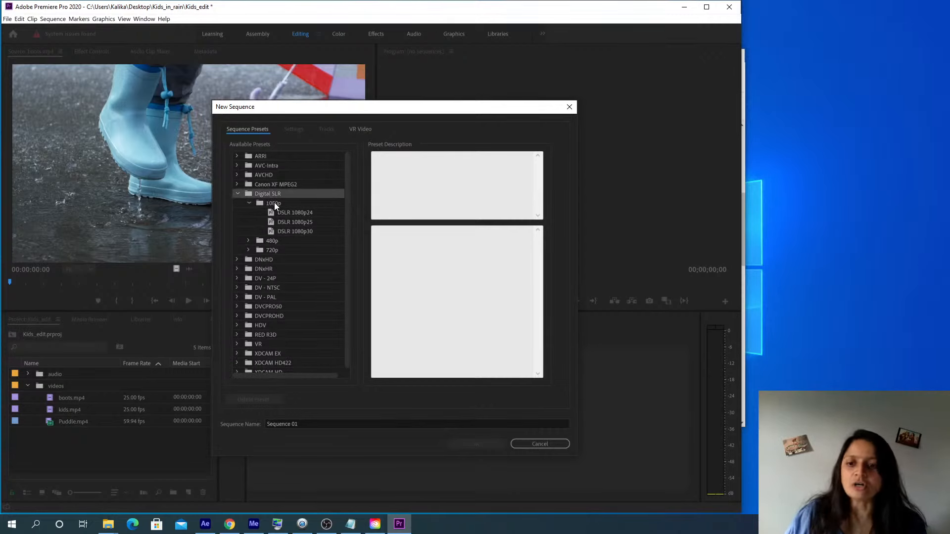
{"action": "left_click", "coordinate": [274, 203]}
{"action": "left_click", "coordinate": [298, 231]}
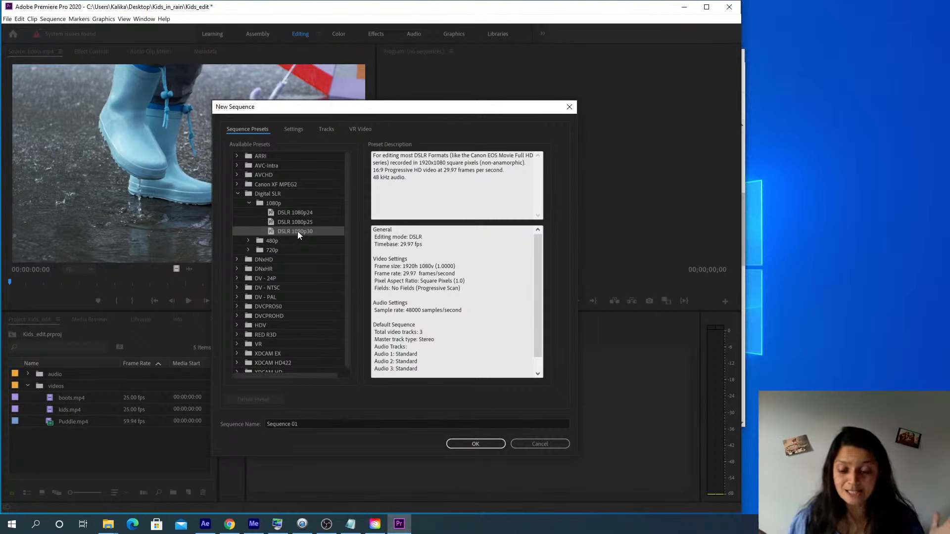
Try a square frame for the new sequence by setting the horizontal frame size to 1080
{"action": "left_click", "coordinate": [292, 130]}
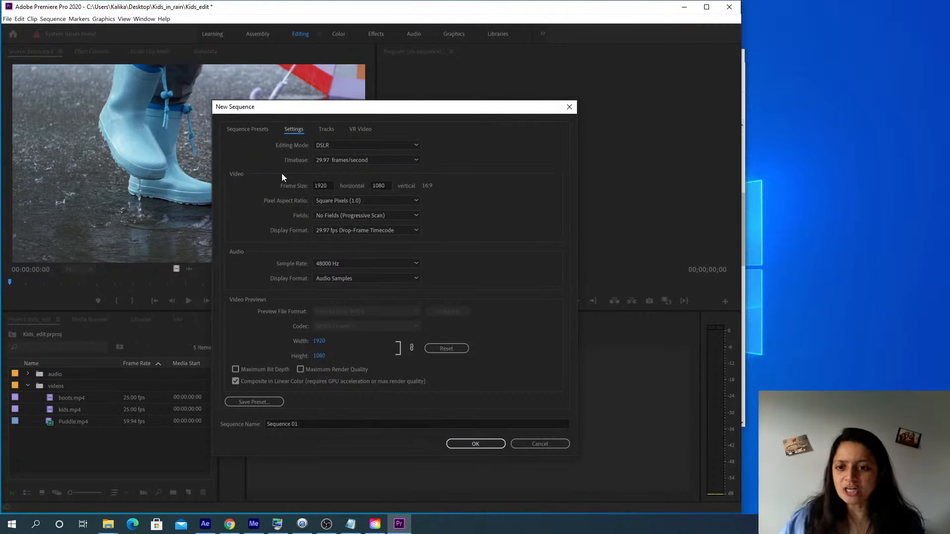
{"action": "left_click", "coordinate": [323, 184]}
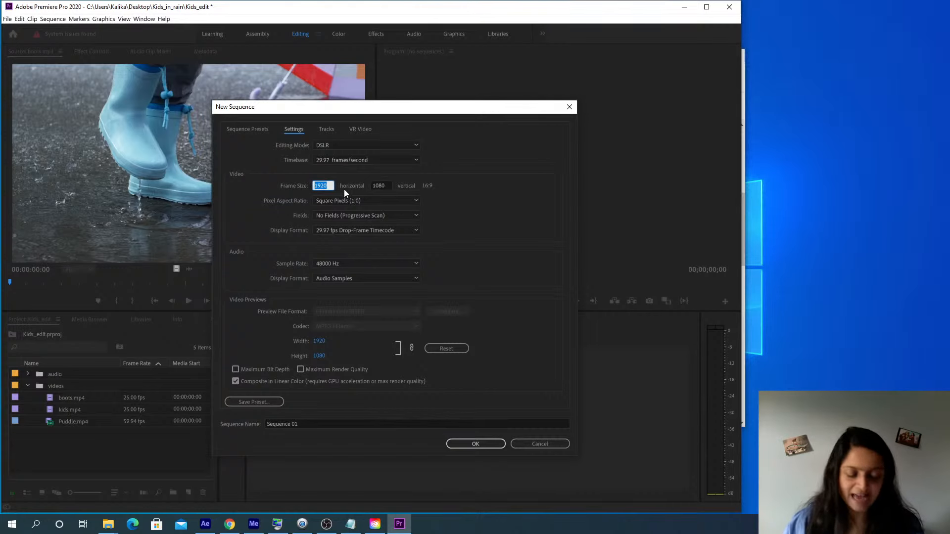
{"action": "type", "text": "1080"}
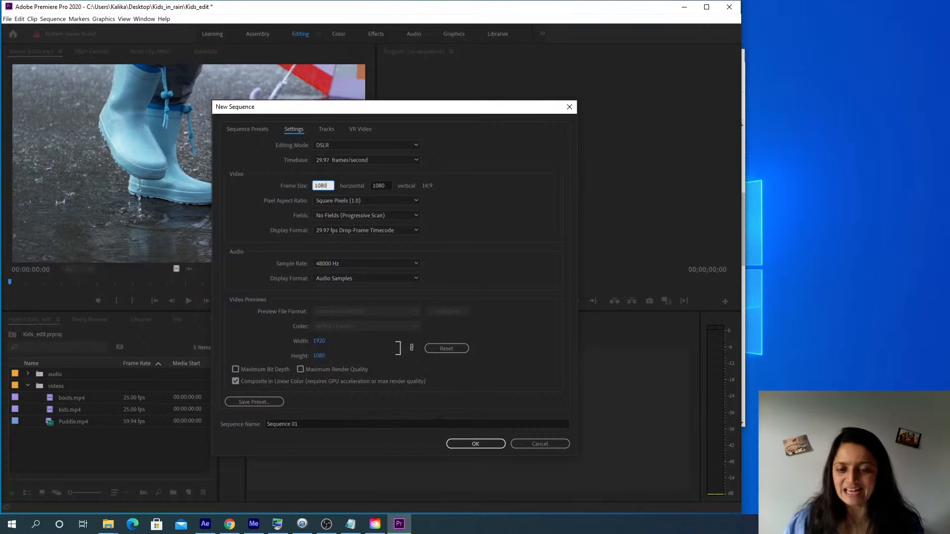
{"action": "left_click", "coordinate": [386, 185]}
{"action": "left_click", "coordinate": [326, 184]}
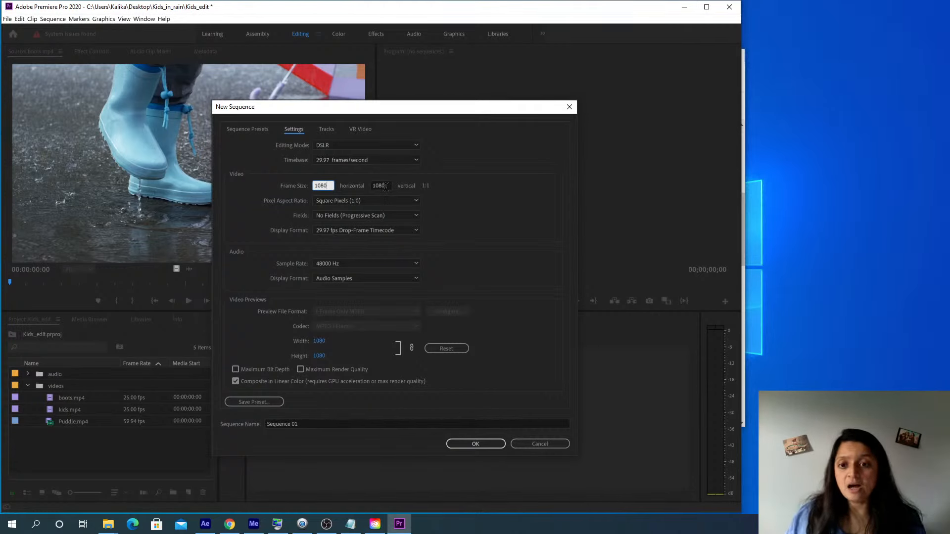
Try a vertical frame for the new sequence by setting the vertical frame size to 1920
{"action": "double_click", "coordinate": [385, 186]}
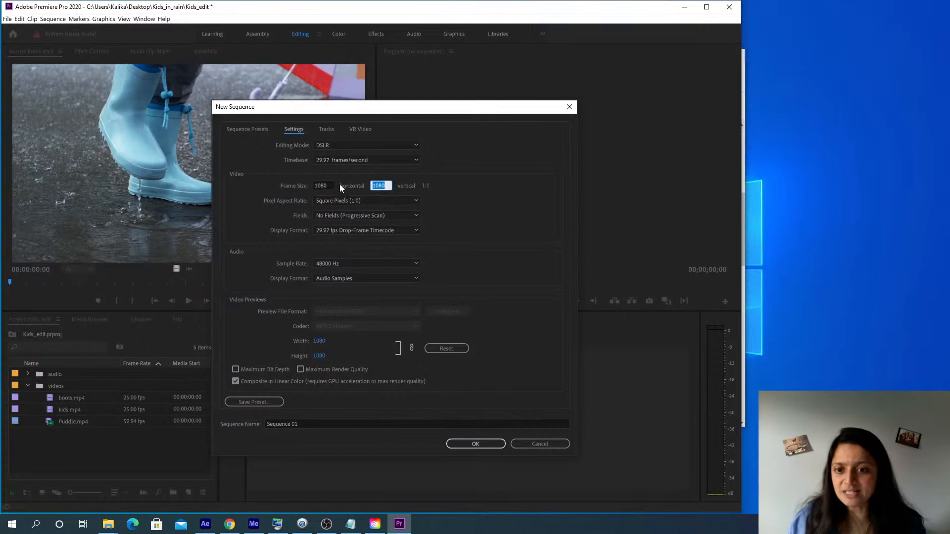
{"action": "double_click", "coordinate": [324, 186]}
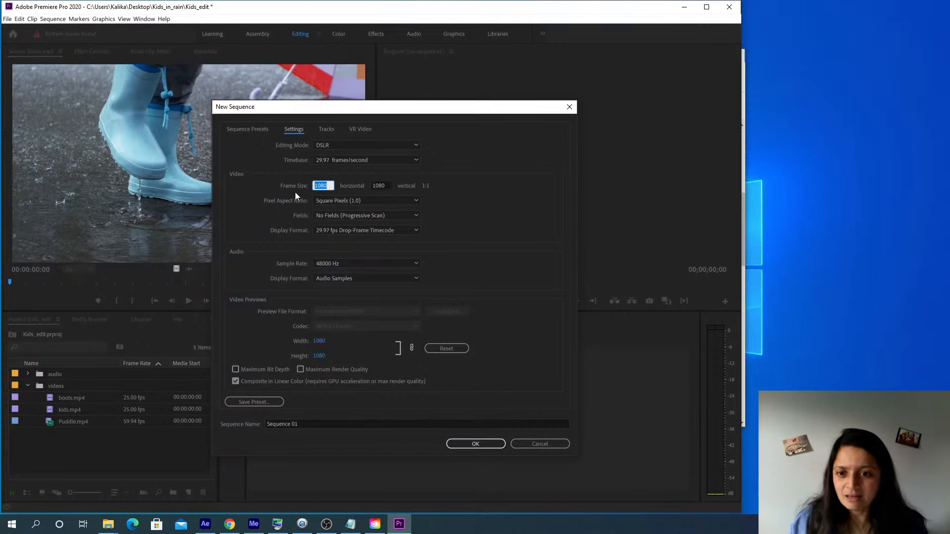
{"action": "key", "text": "Tab"}
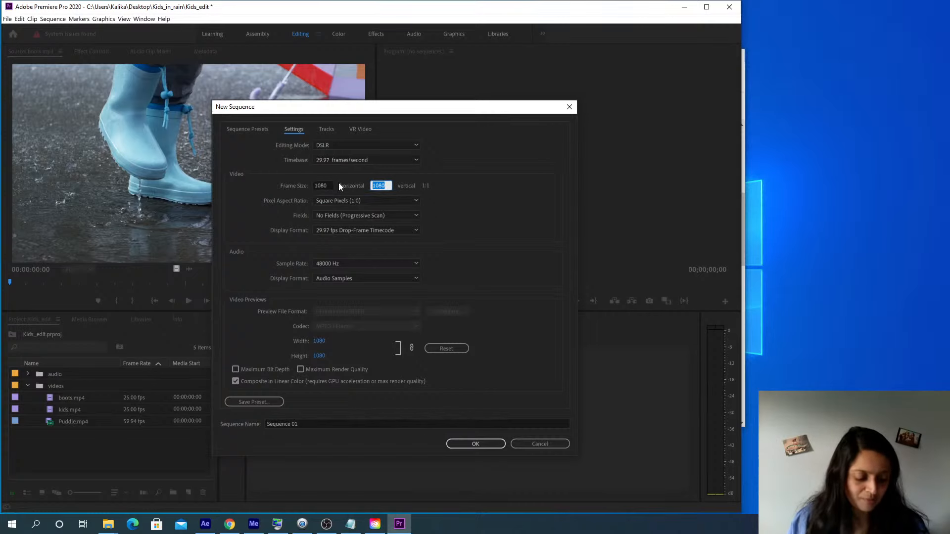
{"action": "type", "text": "1920"}
{"action": "left_click", "coordinate": [473, 216]}
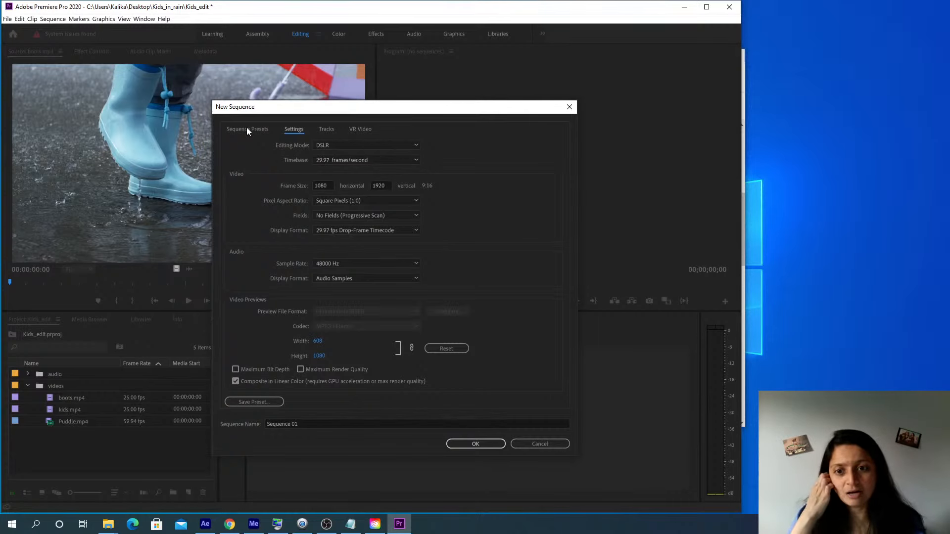
{"action": "left_click", "coordinate": [386, 185]}
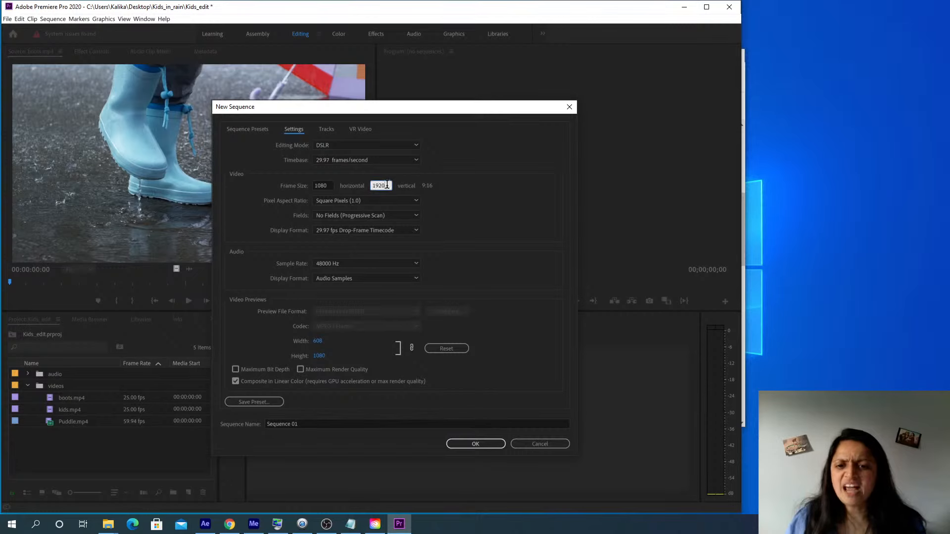
Return to the sequence presets, view DSLR 1080p25 and reselect DSLR 1080p30 to discard the custom frame size
{"action": "left_click", "coordinate": [240, 130]}
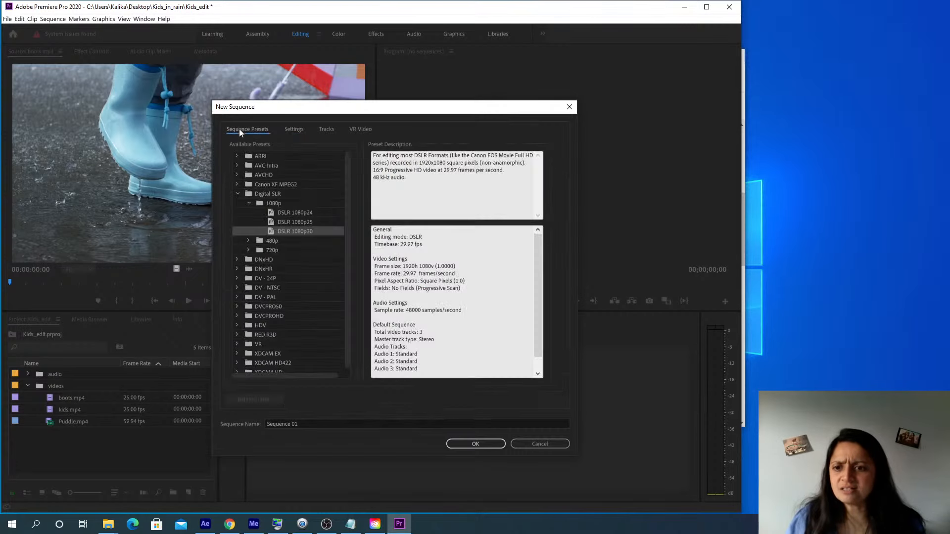
{"action": "left_click", "coordinate": [292, 222]}
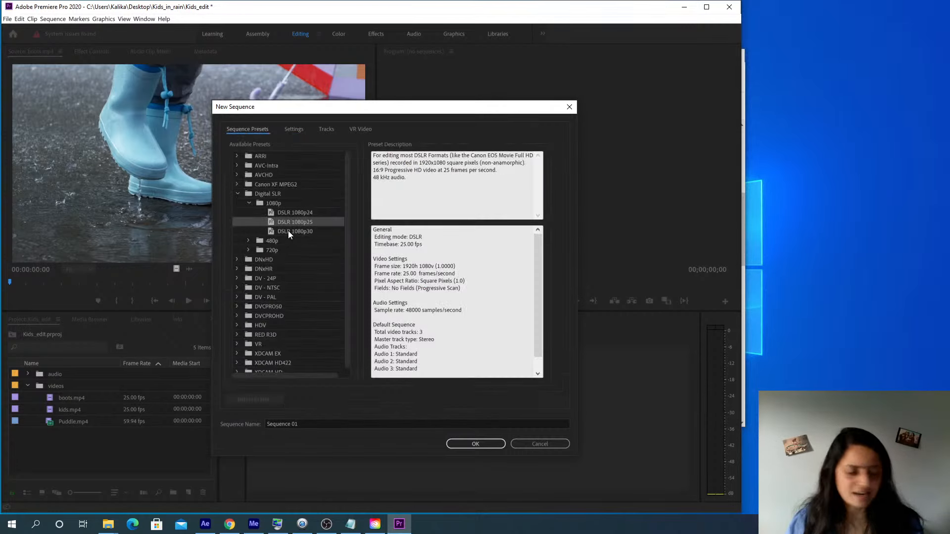
{"action": "left_click", "coordinate": [288, 231]}
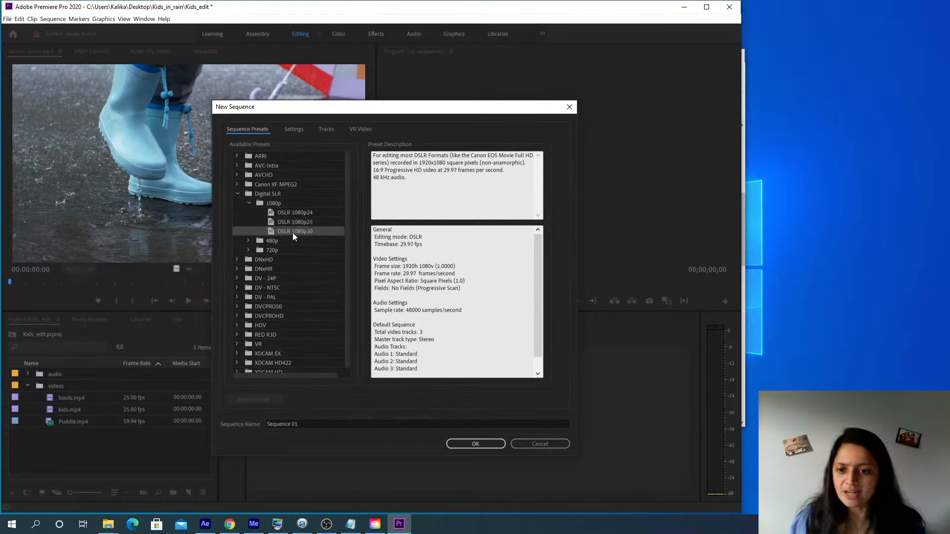
Set the new sequence's horizontal frame size to 1080 and its timebase to 30.00 frames/second, and create the sequence
{"action": "left_click", "coordinate": [291, 128]}
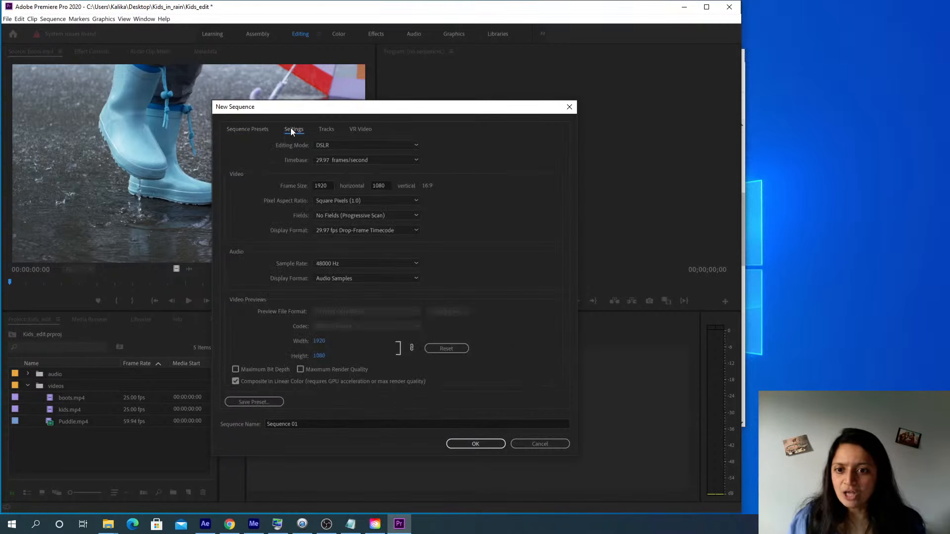
{"action": "left_click", "coordinate": [330, 184]}
{"action": "type", "text": "1080"}
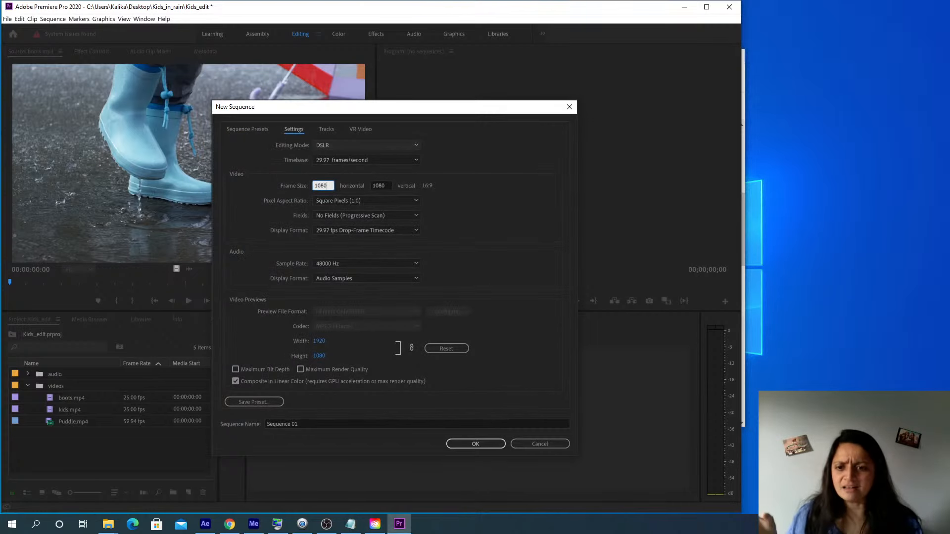
{"action": "left_click", "coordinate": [415, 159]}
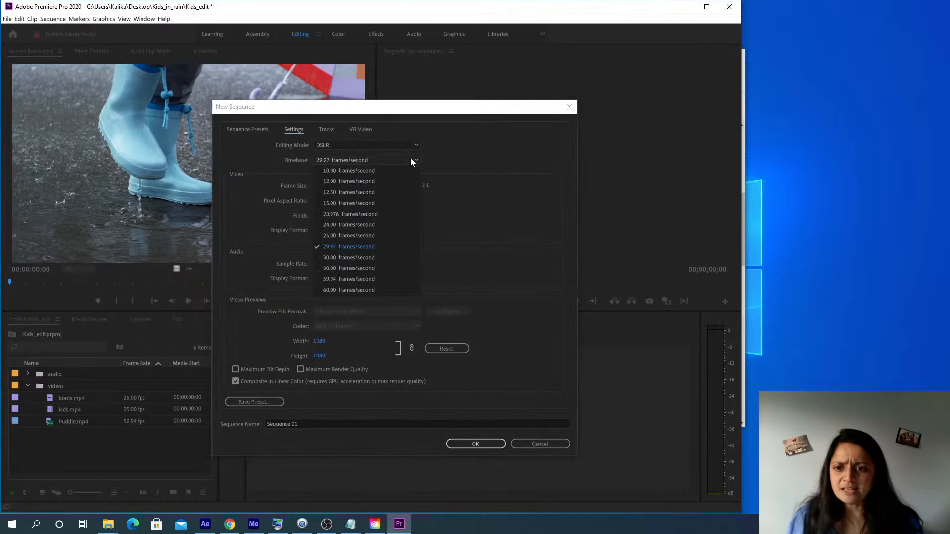
{"action": "left_click", "coordinate": [357, 258]}
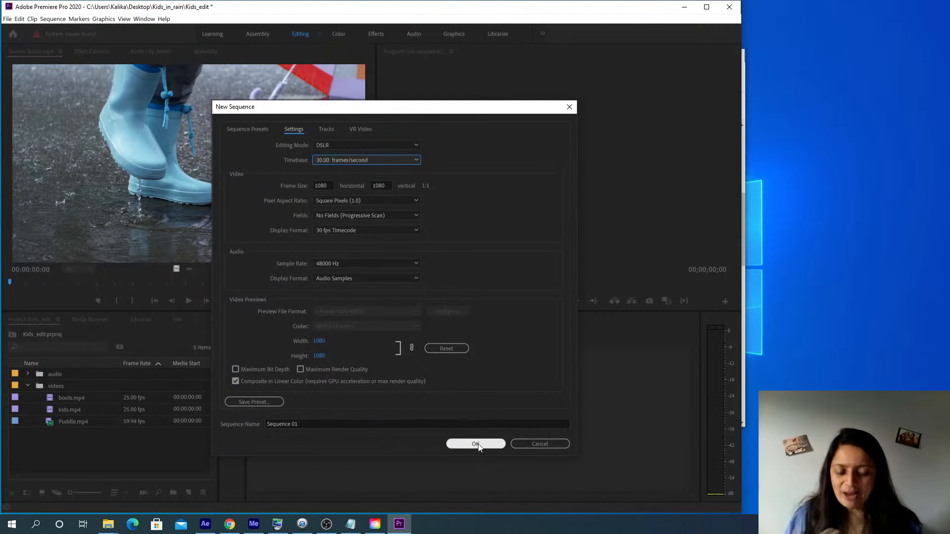
{"action": "left_click", "coordinate": [270, 424]}
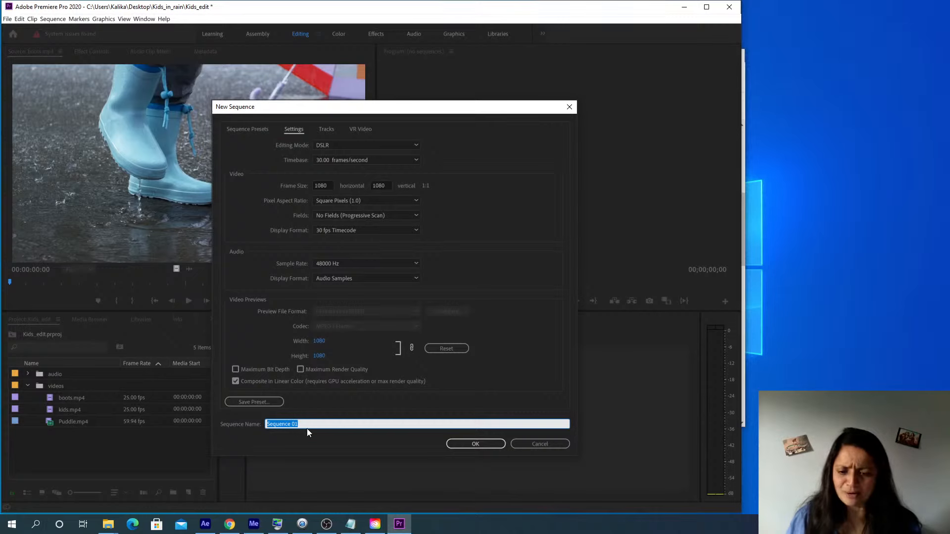
{"action": "left_click", "coordinate": [474, 445]}
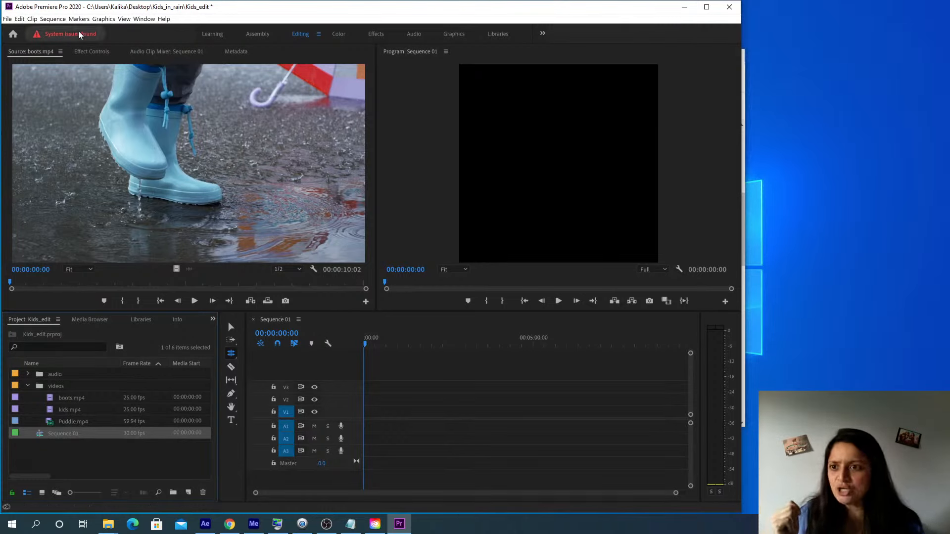
Review the timebase and frame size in the new sequence's settings
{"action": "left_click", "coordinate": [53, 19]}
{"action": "left_click", "coordinate": [54, 29]}
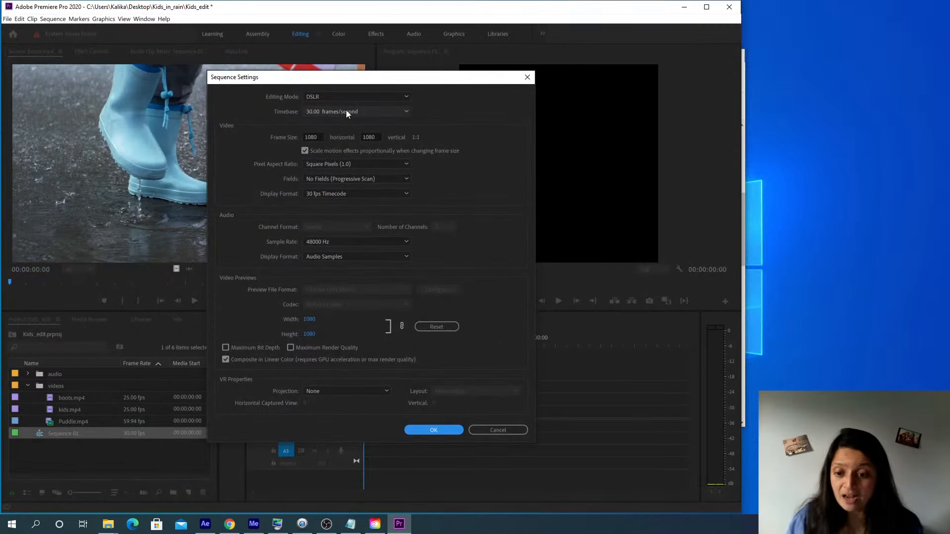
{"action": "left_click", "coordinate": [434, 430]}
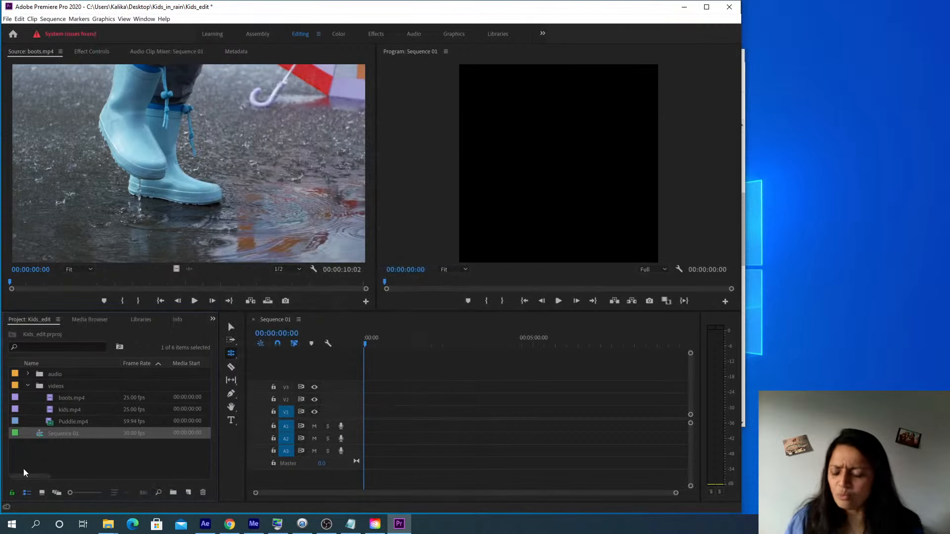
Rename the sequence in the project as kids_rain_seq
{"action": "right_click", "coordinate": [62, 436]}
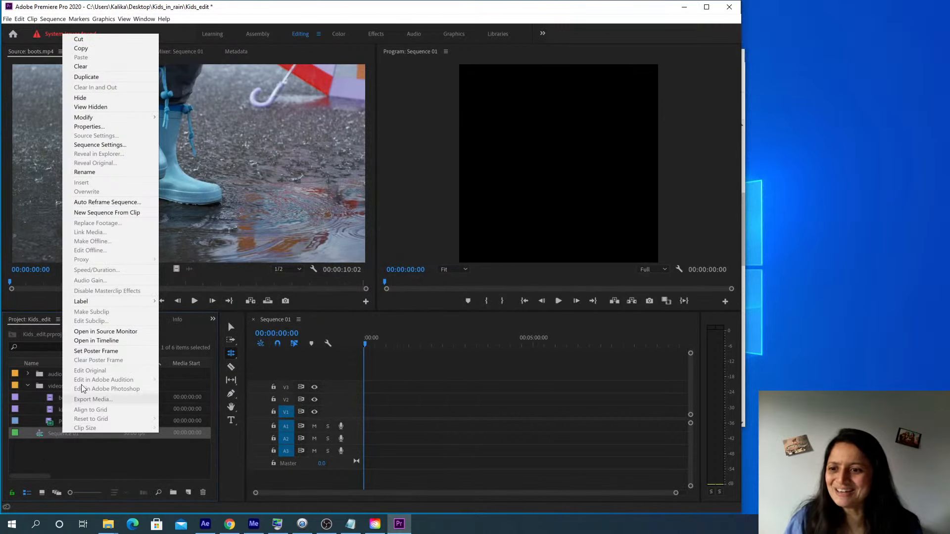
{"action": "left_click", "coordinate": [91, 176]}
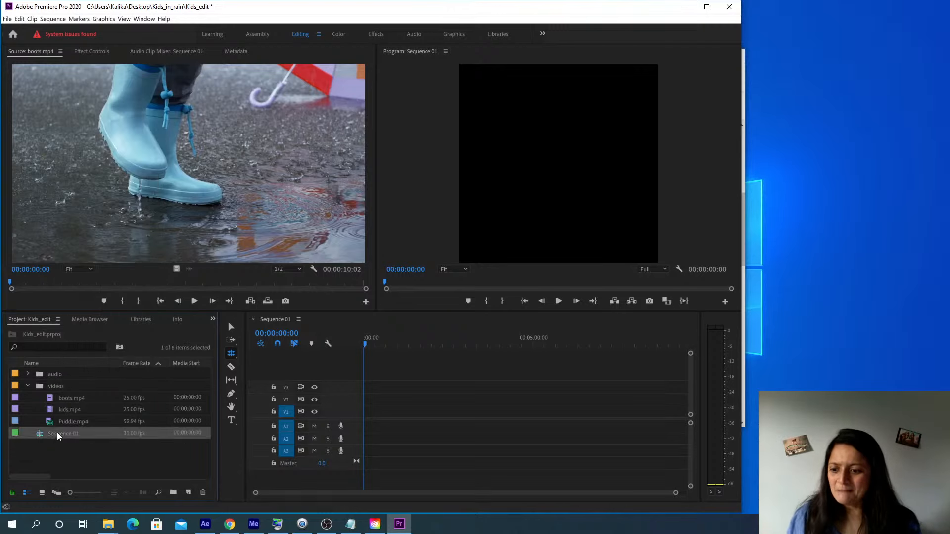
{"action": "left_click", "coordinate": [58, 435]}
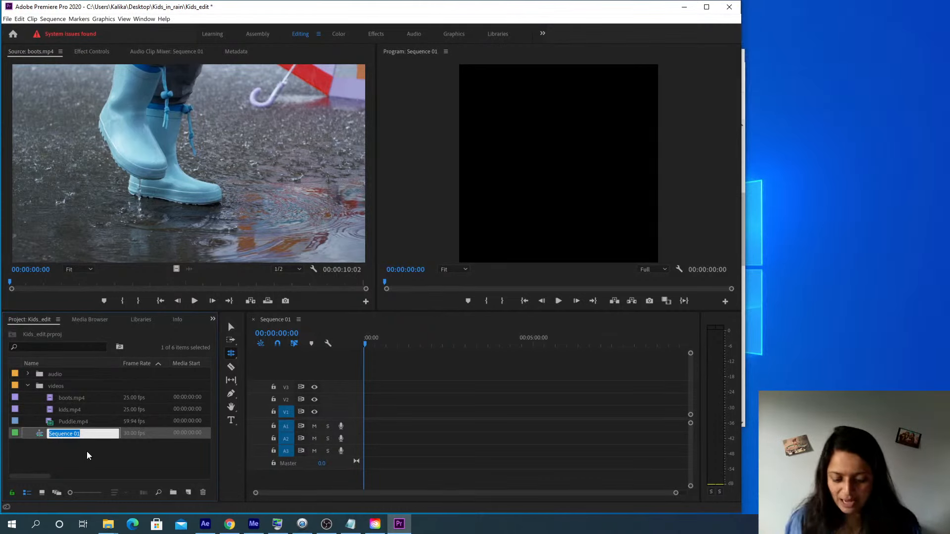
{"action": "type", "text": "kids_rain"}
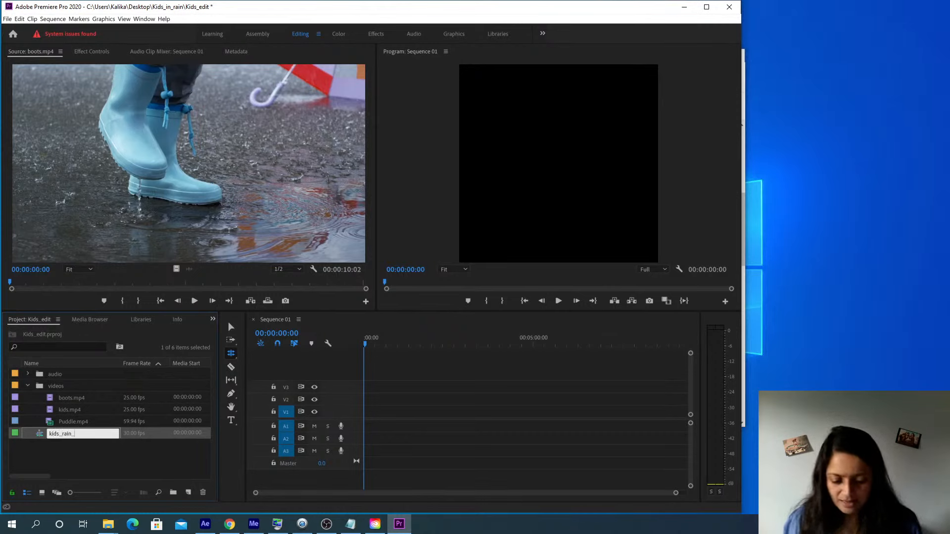
{"action": "type", "text": "_seq"}
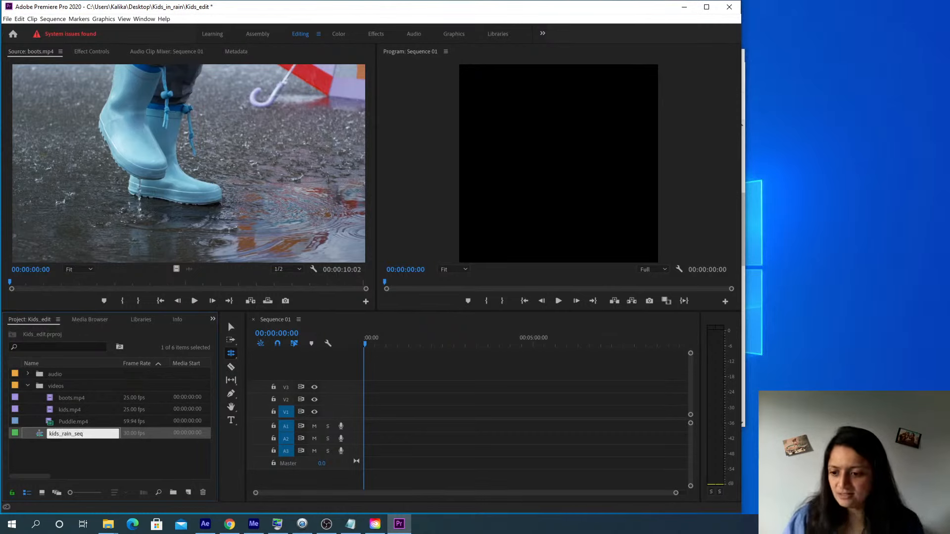
{"action": "key", "text": "Return"}
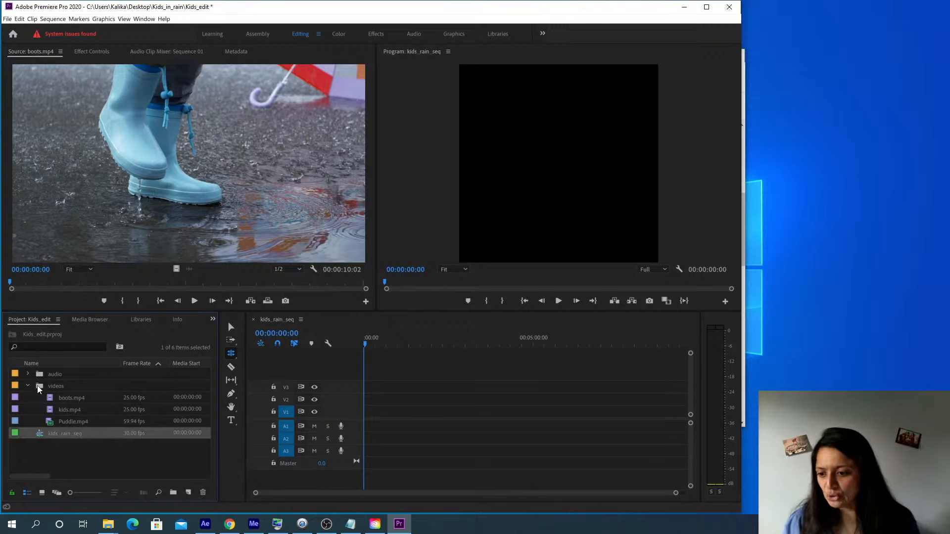
Expand the videos and audio bins and look through the clips they contain
{"action": "left_click", "coordinate": [28, 386]}
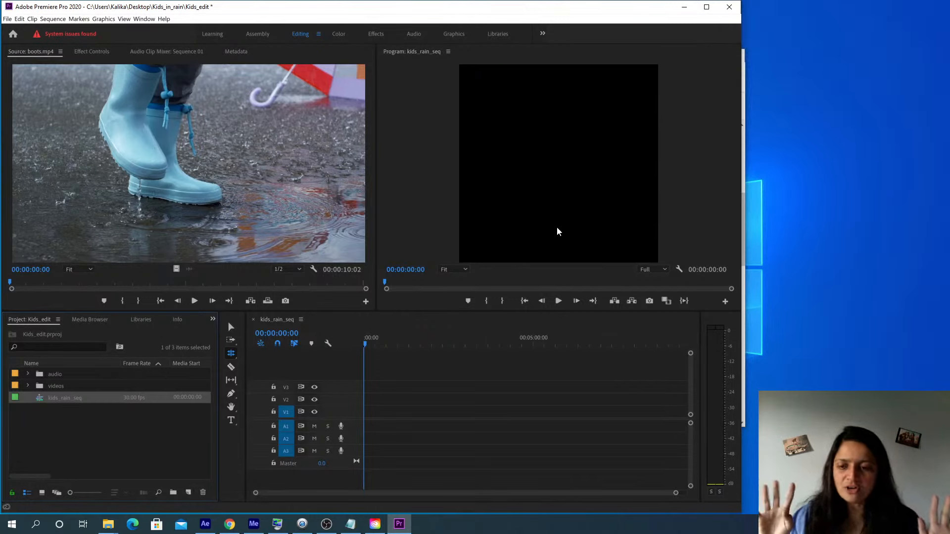
{"action": "left_click", "coordinate": [62, 390]}
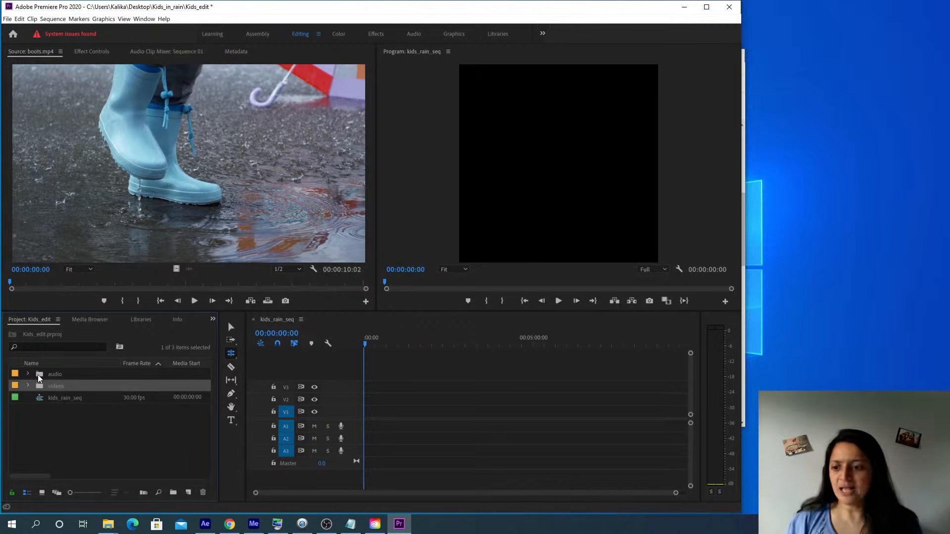
{"action": "left_click", "coordinate": [27, 385]}
{"action": "left_click", "coordinate": [69, 399]}
{"action": "left_click", "coordinate": [72, 411]}
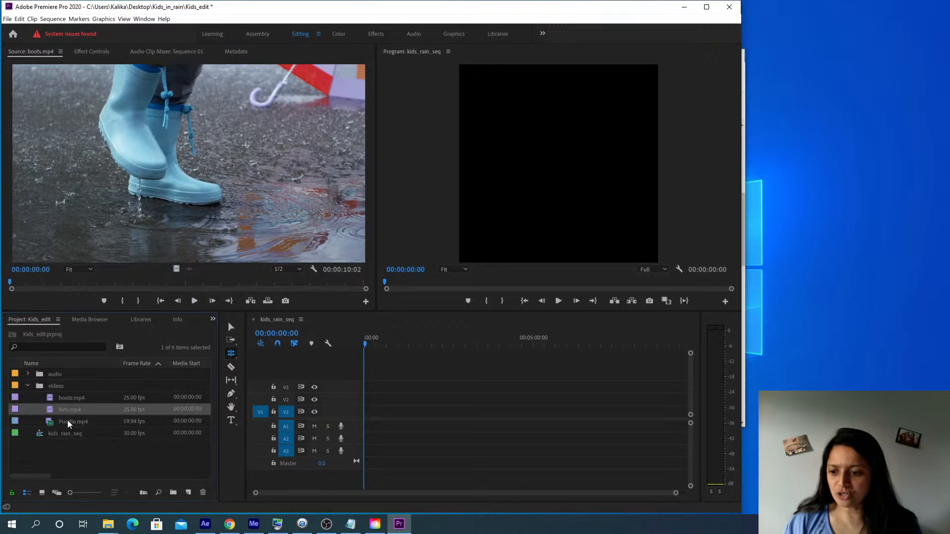
{"action": "left_click", "coordinate": [68, 423]}
{"action": "left_click", "coordinate": [69, 467]}
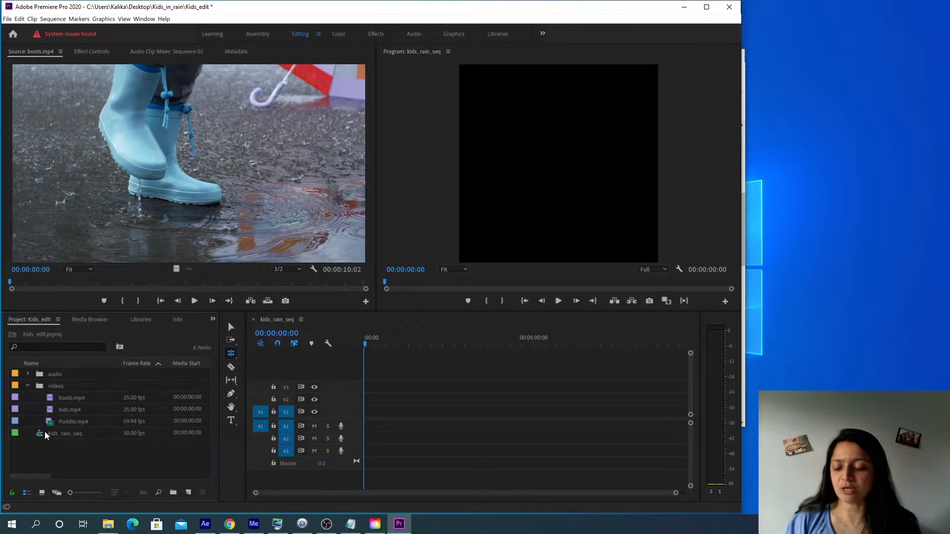
{"action": "left_click", "coordinate": [27, 374]}
{"action": "left_click", "coordinate": [69, 386]}
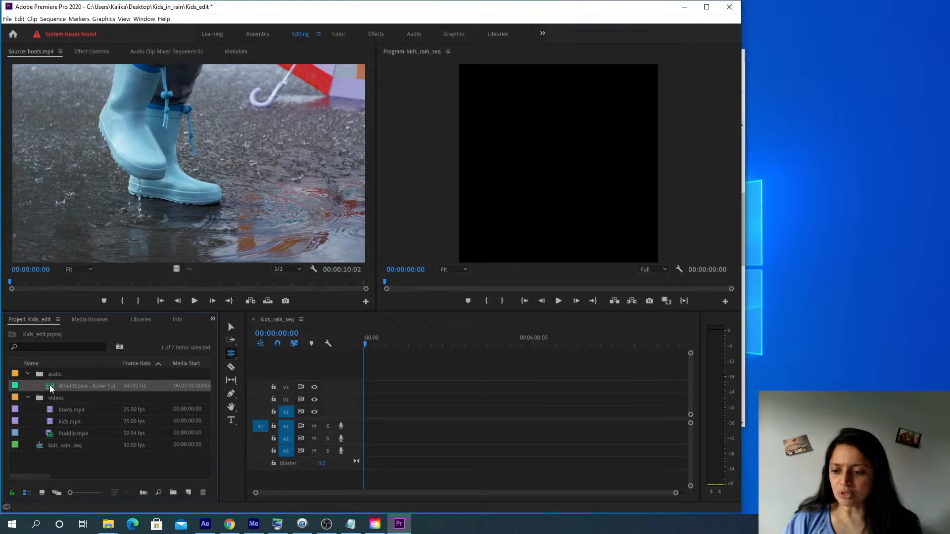
{"action": "left_click", "coordinate": [63, 411]}
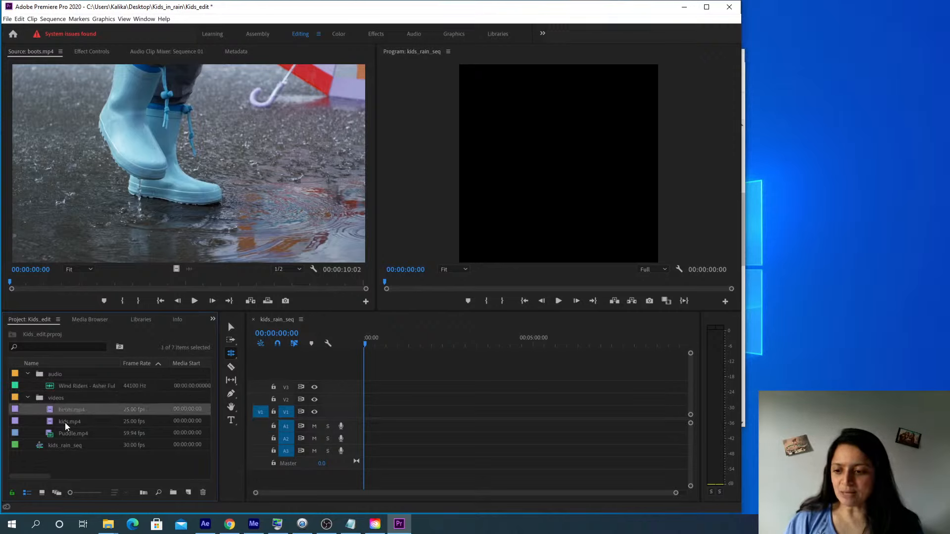
{"action": "left_click", "coordinate": [65, 424]}
{"action": "left_click", "coordinate": [64, 438]}
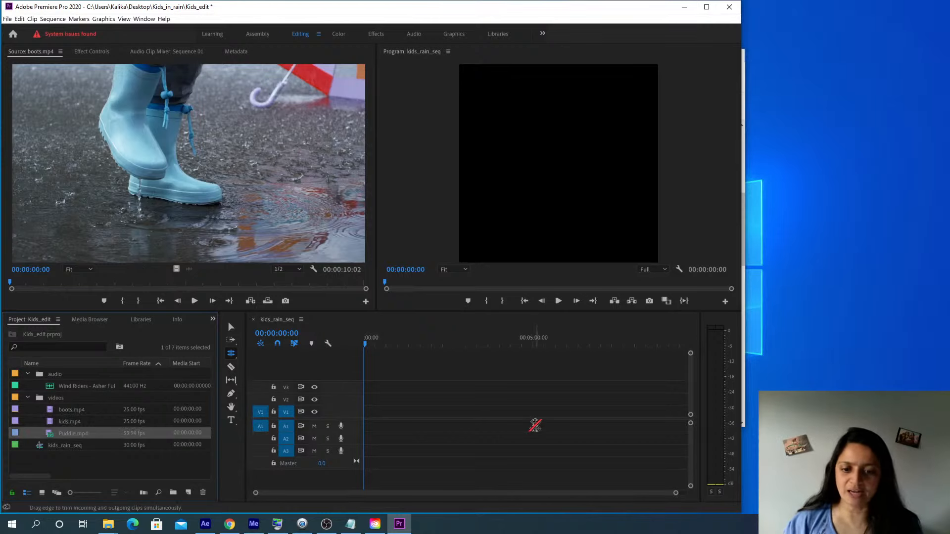
Activate the Selection tool and load Puddle.mp4, kids.mp4 and the Wind Riders audio track in turn as the source clip
{"action": "left_click", "coordinate": [233, 329]}
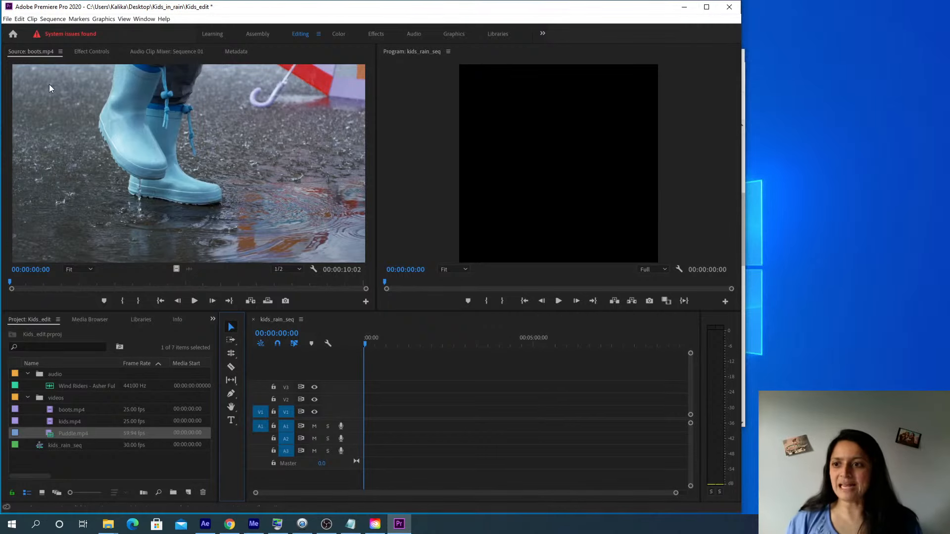
{"action": "double_click", "coordinate": [50, 435]}
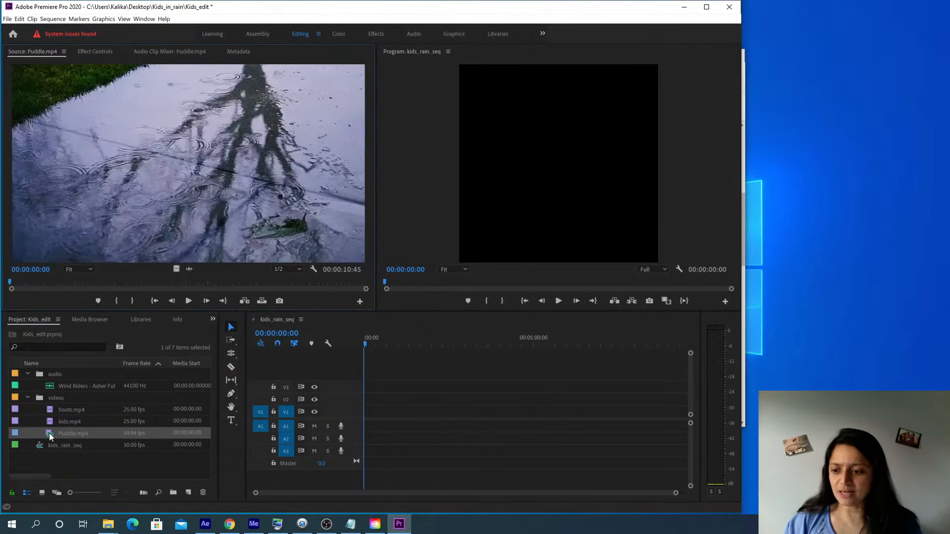
{"action": "double_click", "coordinate": [49, 420]}
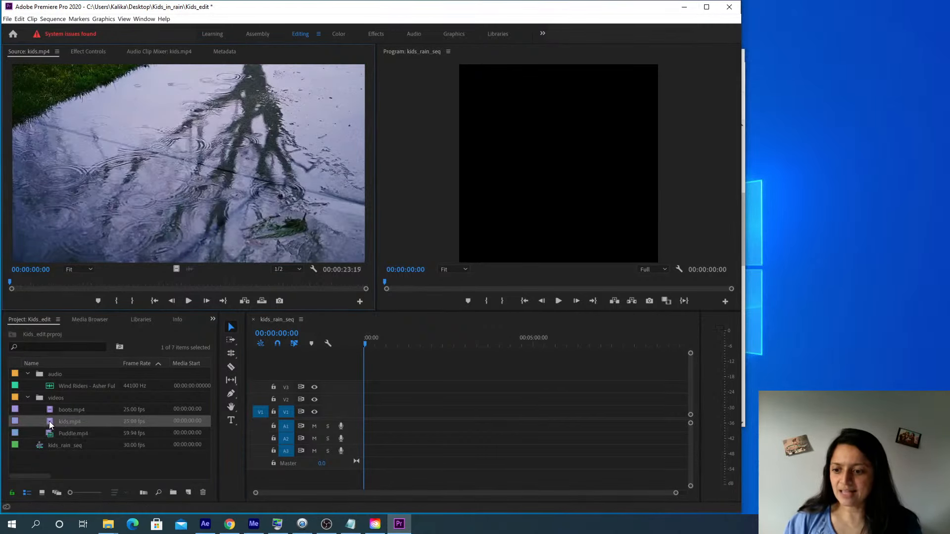
{"action": "double_click", "coordinate": [49, 386]}
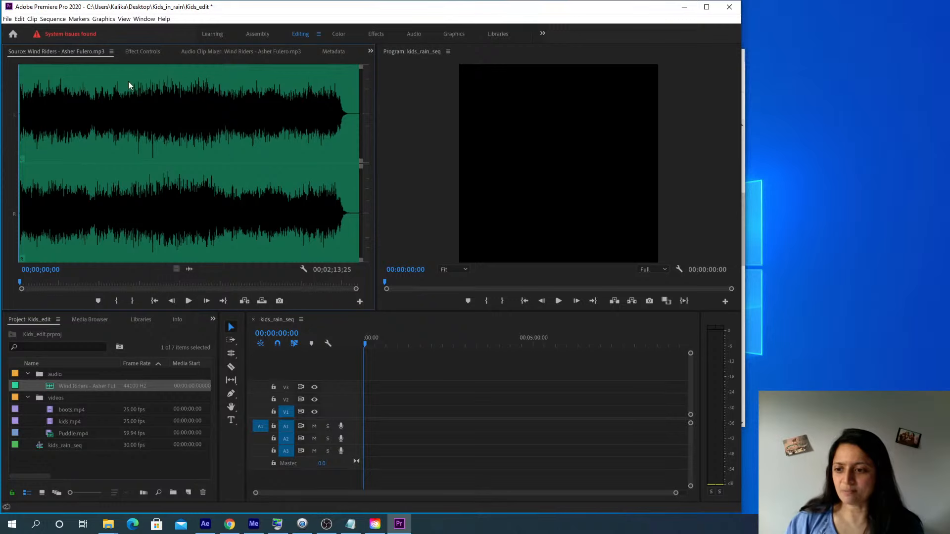
Listen to the opening of the Wind Riders track and to its ending from about 2:05
{"action": "left_click", "coordinate": [188, 301]}
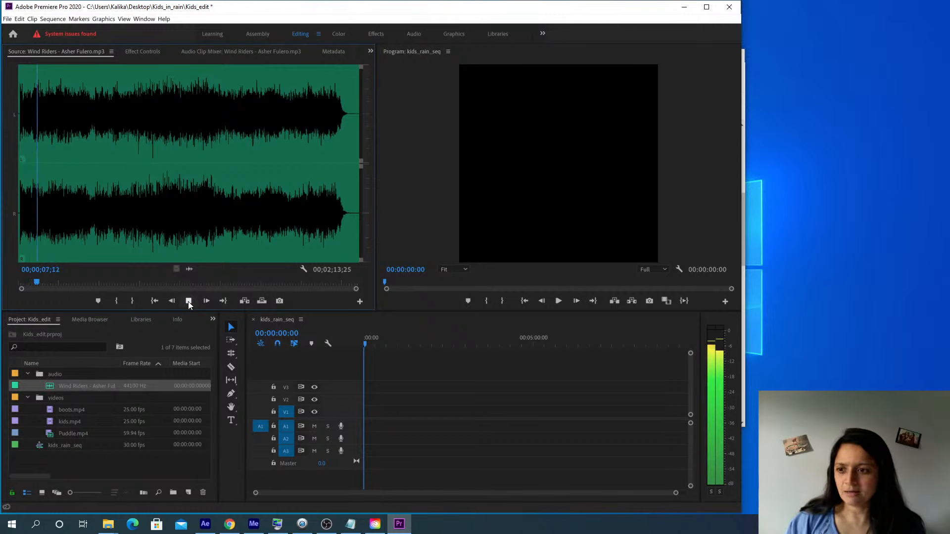
{"action": "left_click", "coordinate": [188, 301]}
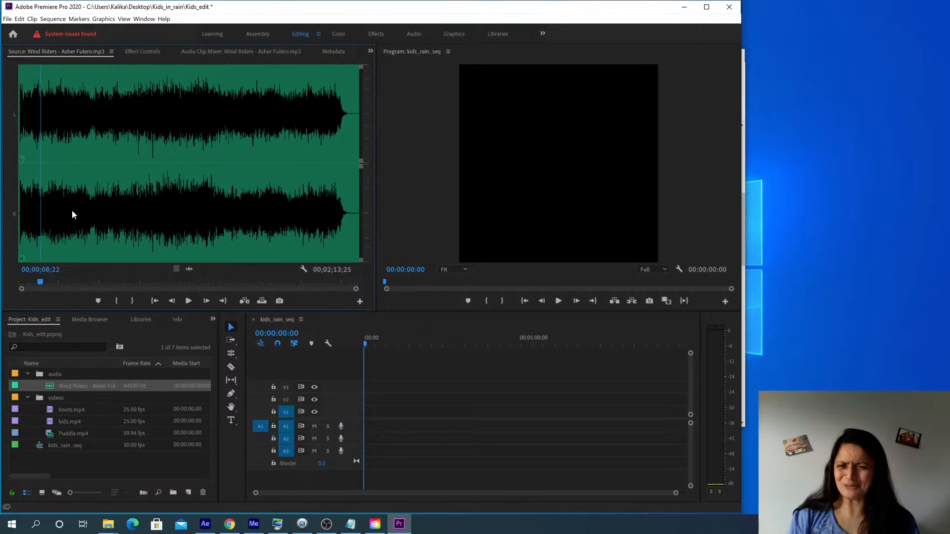
{"action": "left_click", "coordinate": [338, 127]}
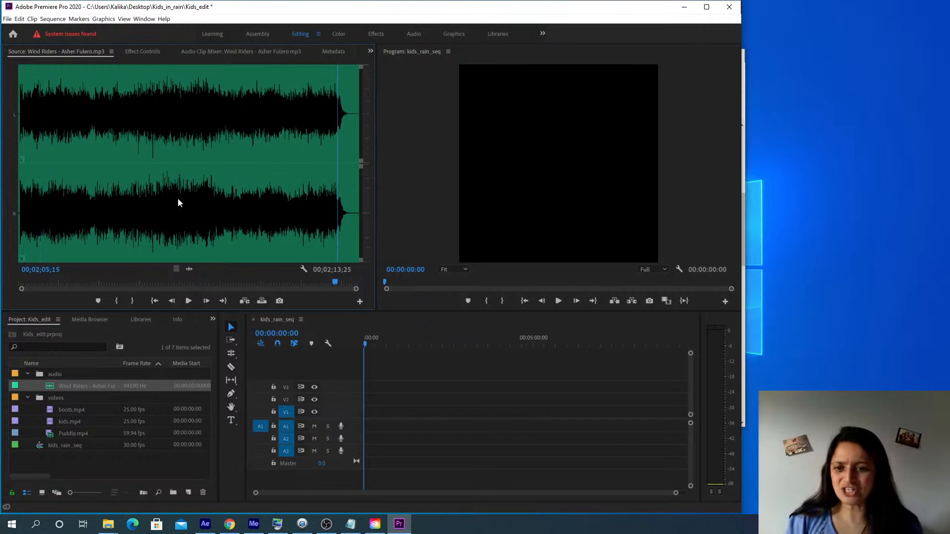
{"action": "key", "text": "space"}
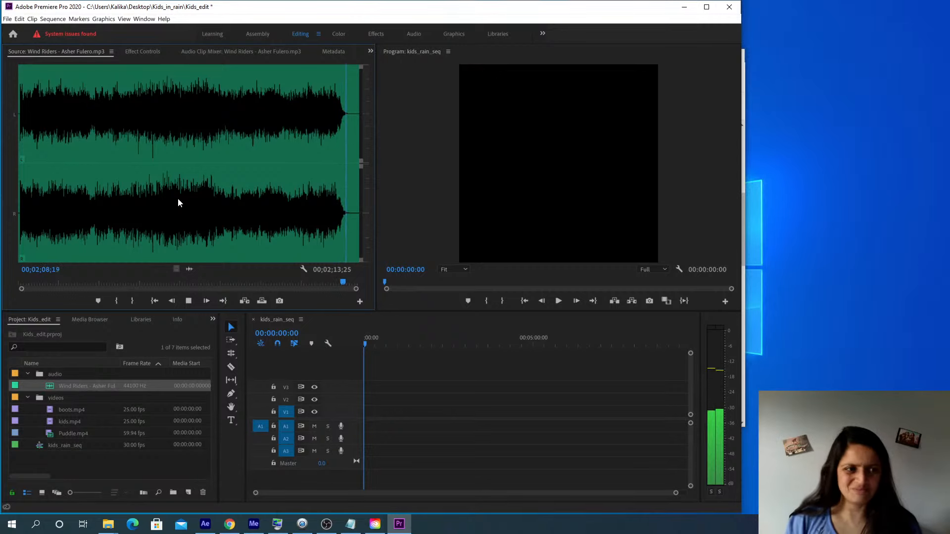
{"action": "key", "text": "space"}
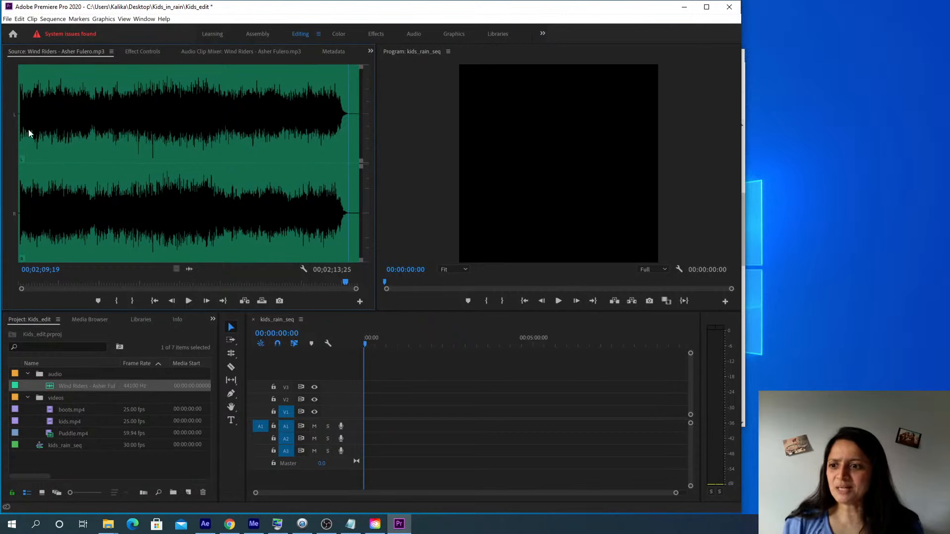
Listen to the Wind Riders track from its start, then from about 1:47, 1:57 and just over 2:00
{"action": "key", "text": "Home"}
{"action": "key", "text": "space"}
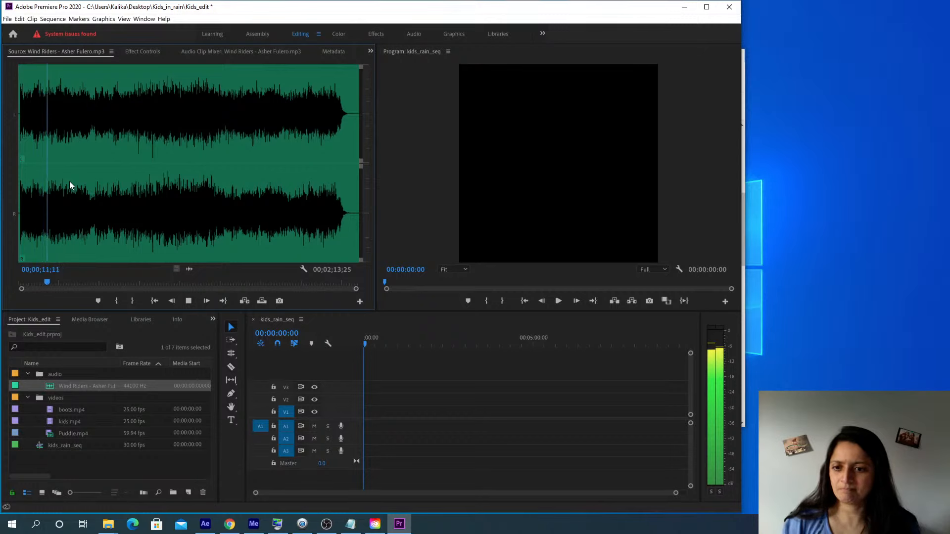
{"action": "key", "text": "space"}
{"action": "left_click", "coordinate": [289, 213]}
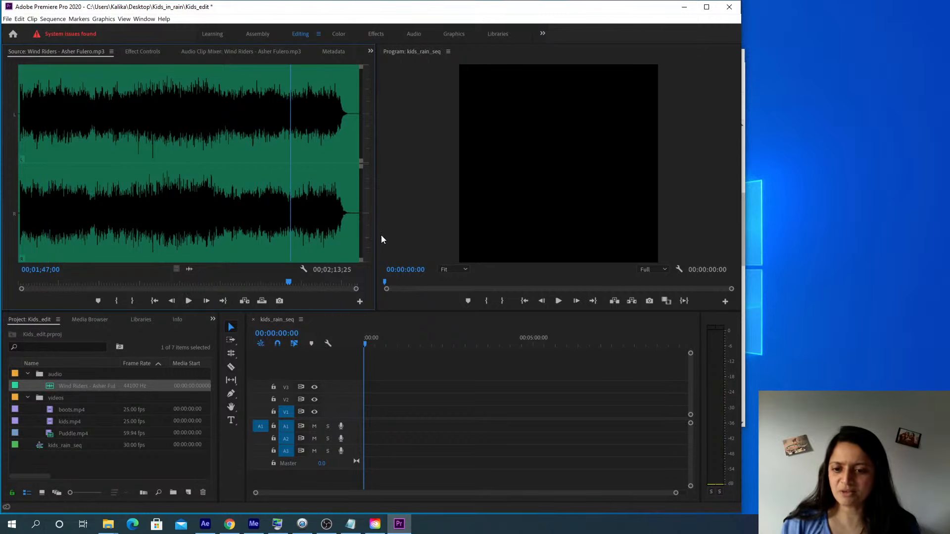
{"action": "key", "text": "space"}
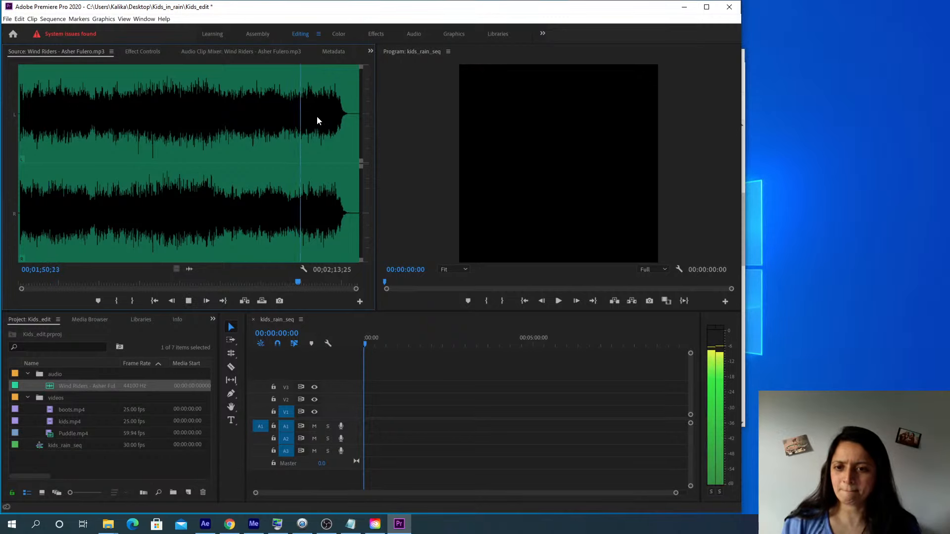
{"action": "key", "text": "space"}
{"action": "left_click", "coordinate": [316, 129]}
{"action": "key", "text": "space"}
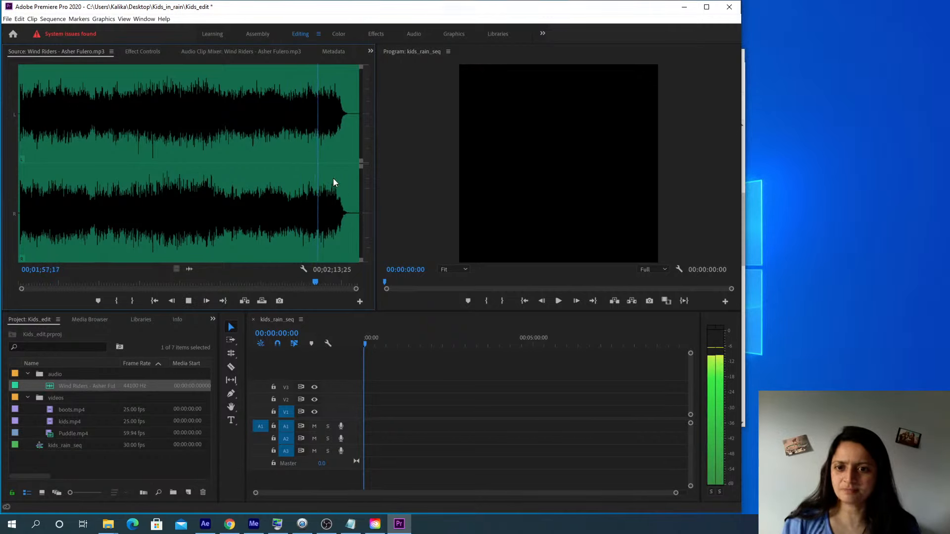
{"action": "left_click", "coordinate": [329, 126]}
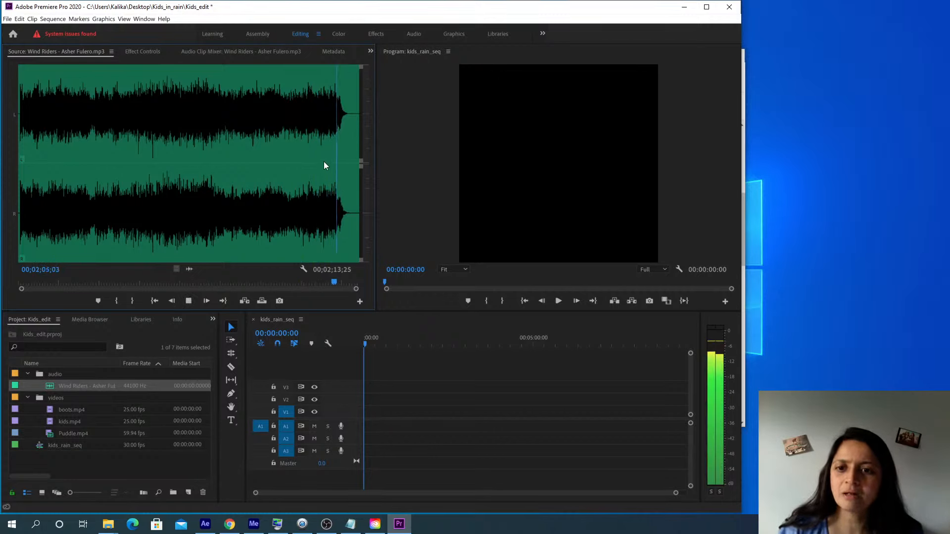
{"action": "key", "text": "space"}
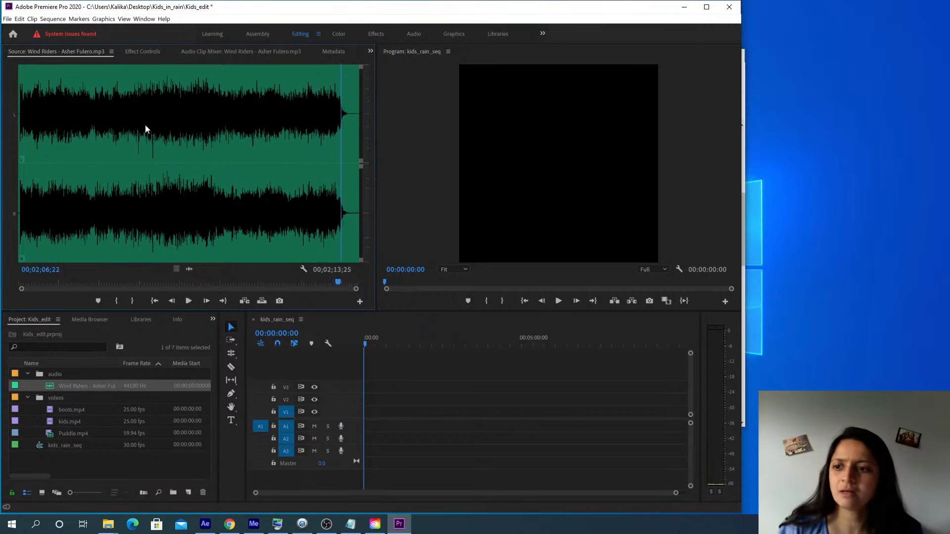
Scrub the opening seconds of the Wind Riders track, return to its start, and inspect the waveform up close and at full length
{"action": "left_click", "coordinate": [19, 118]}
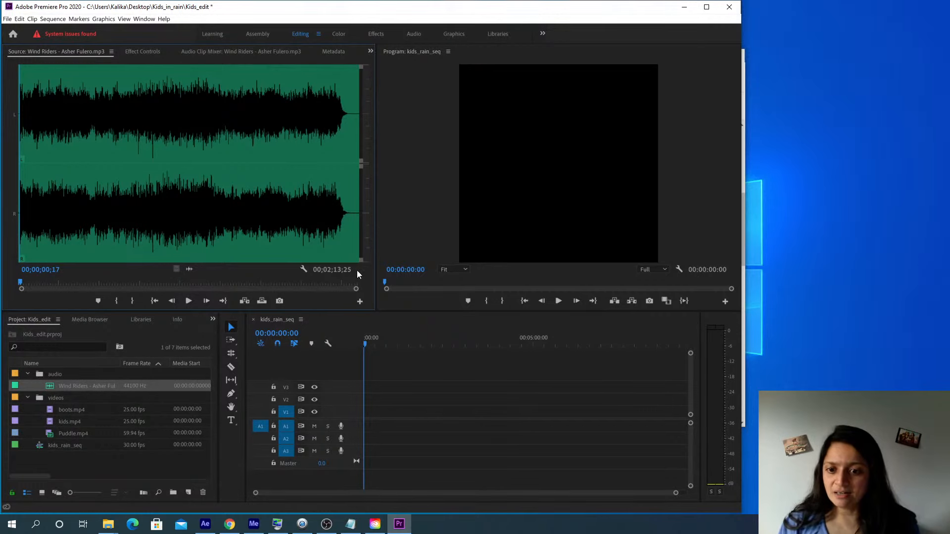
{"action": "left_click", "coordinate": [20, 283]}
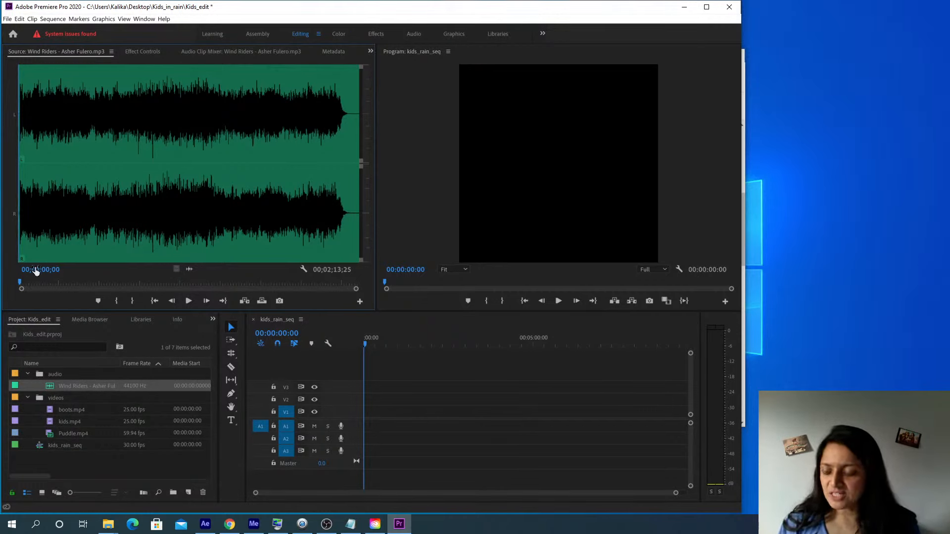
{"action": "left_click_drag", "start_coordinate": [19, 280], "coordinate": [31, 282]}
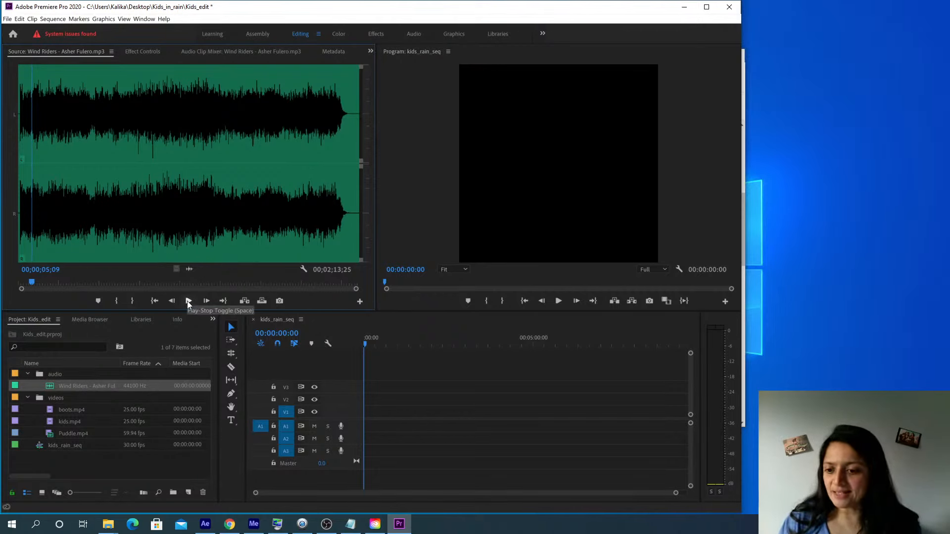
{"action": "left_click", "coordinate": [17, 226]}
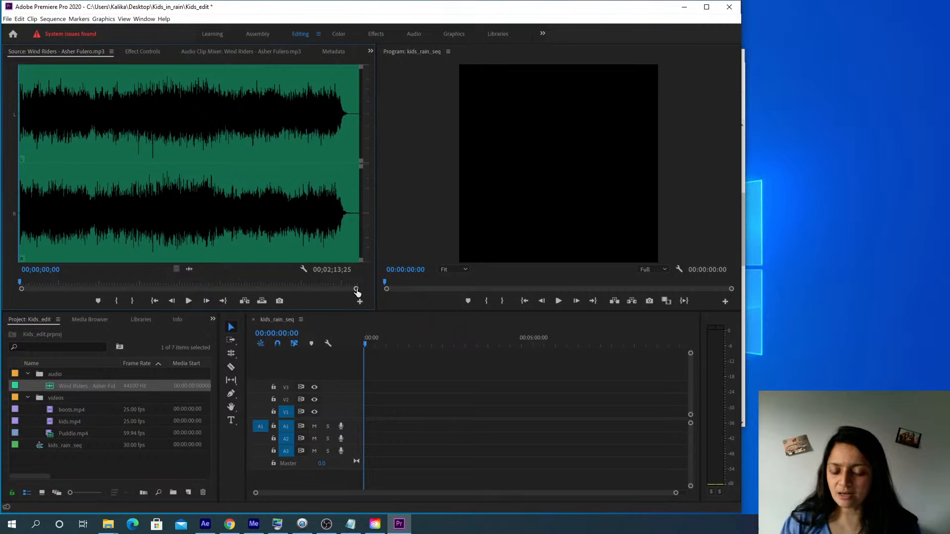
{"action": "left_click_drag", "start_coordinate": [355, 290], "coordinate": [238, 302]}
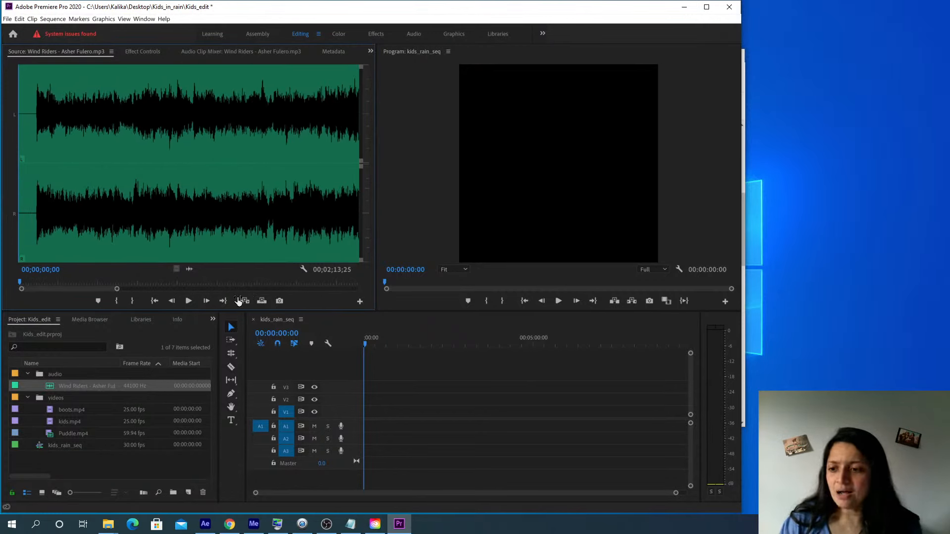
{"action": "left_click_drag", "start_coordinate": [116, 288], "coordinate": [376, 297]}
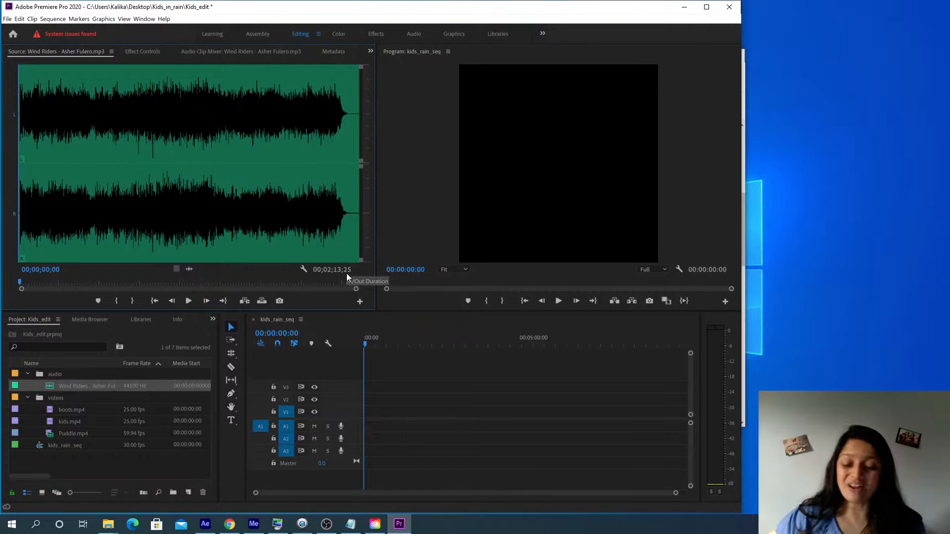
Switch to the Notepad notes and add a screenful of blank lines below "PR makes you save before you start working"
{"action": "left_click", "coordinate": [350, 524]}
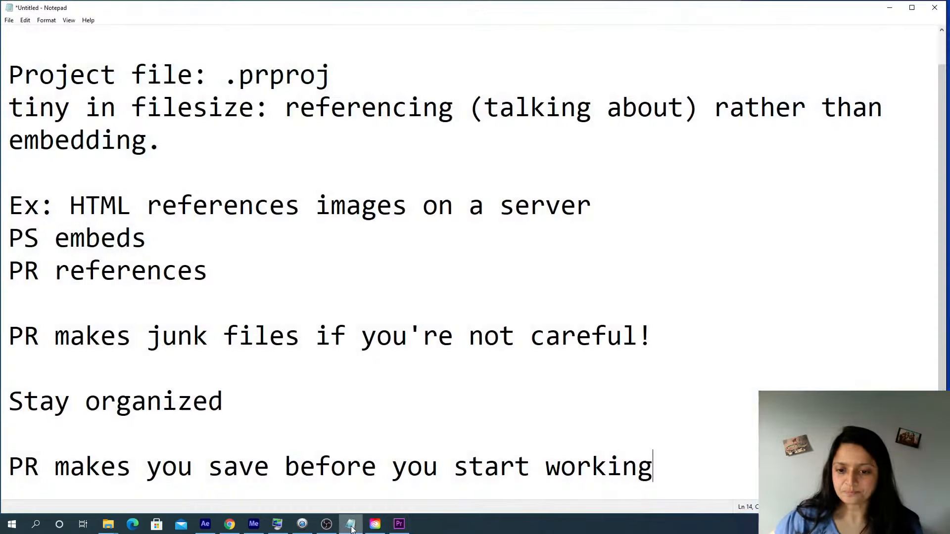
{"action": "key", "text": "Return"}
{"action": "key", "text": "Return"}
{"action": "key", "text": "Return"}
{"action": "key", "text": "Return"}
{"action": "key", "text": "Return"}
{"action": "key", "text": "Return"}
{"action": "key", "text": "Return"}
{"action": "key", "text": "Return"}
{"action": "key", "text": "Return"}
{"action": "key", "text": "Return"}
{"action": "key", "text": "Return"}
{"action": "key", "text": "Return"}
{"action": "key", "text": "Return"}
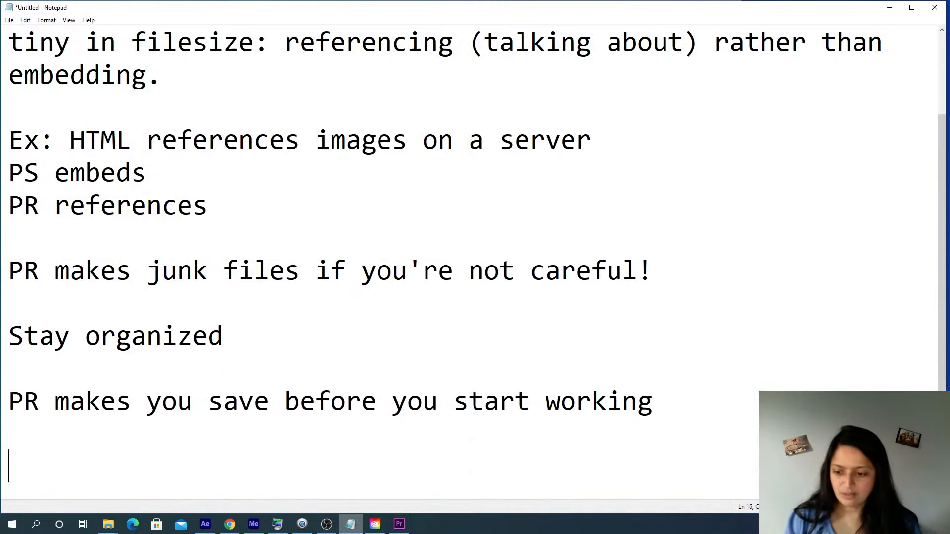
{"action": "key", "text": "Return"}
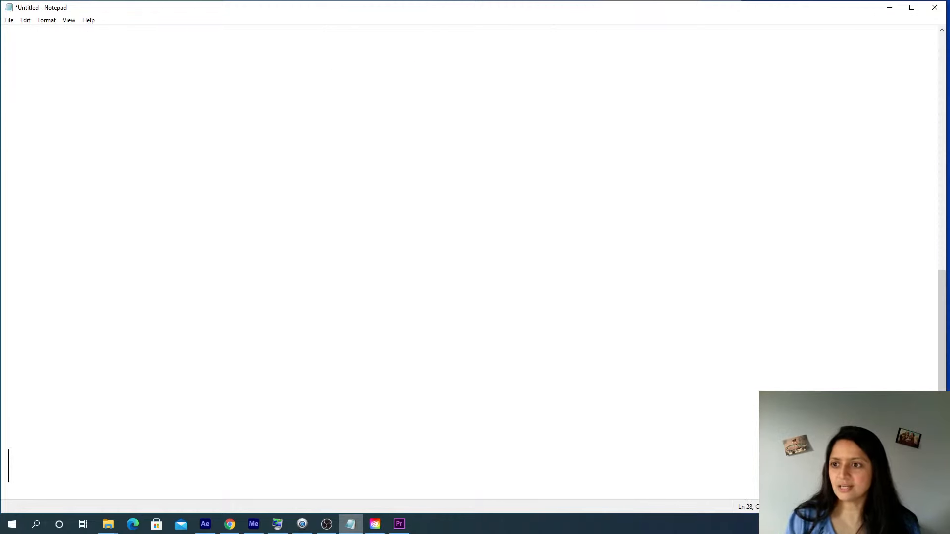
Write the note "Timecode: tells us "when" we are located in time" at the start of the blank area
{"action": "left_click", "coordinate": [211, 77]}
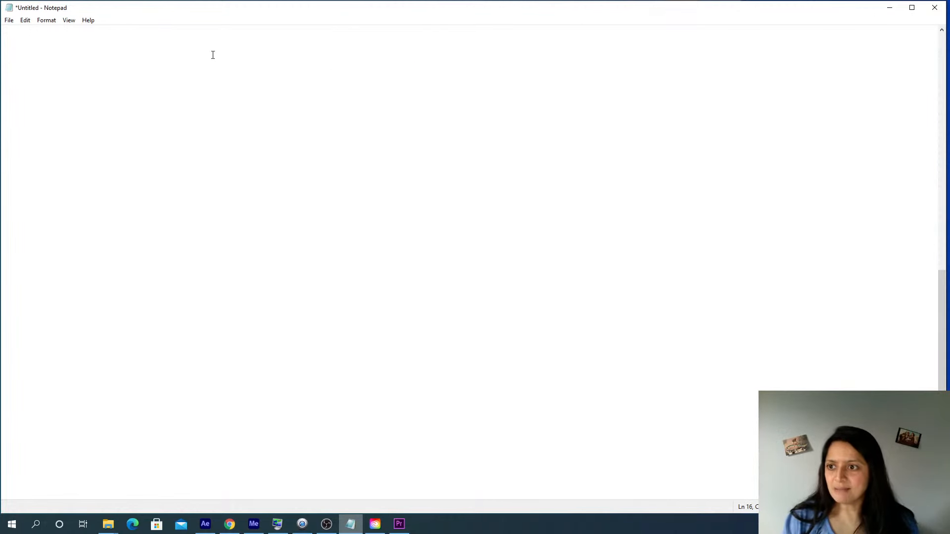
{"action": "key", "text": "Up"}
{"action": "type", "text": "Timecode:"}
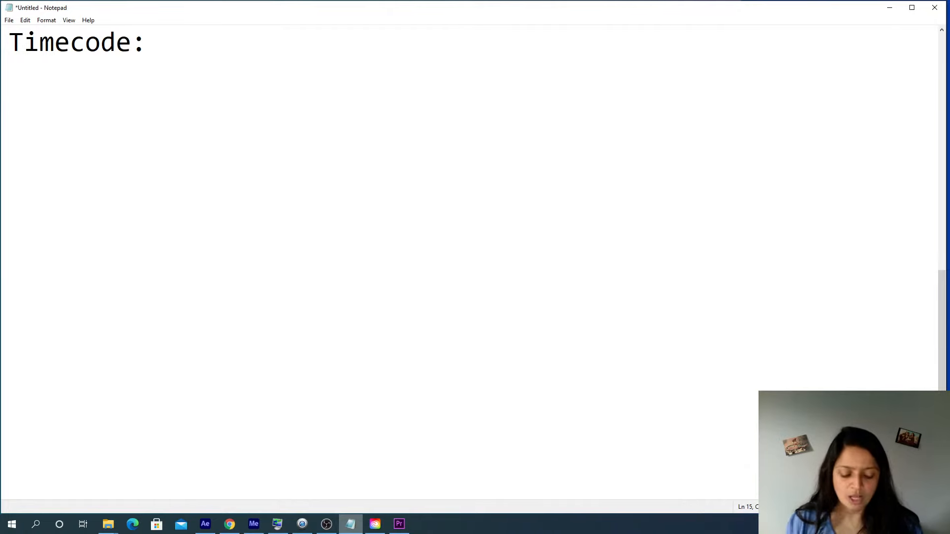
{"action": "type", "text": "te"}
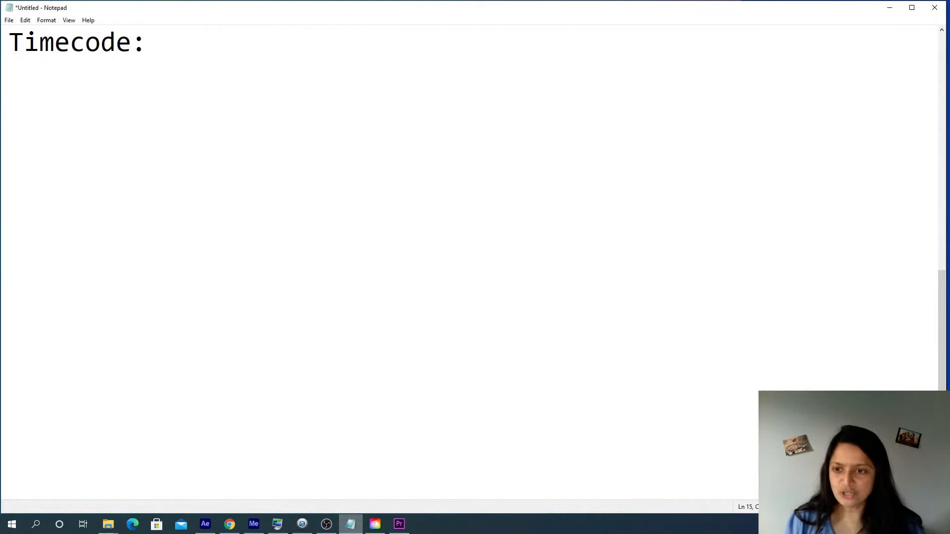
{"action": "type", "text": "lls us "}
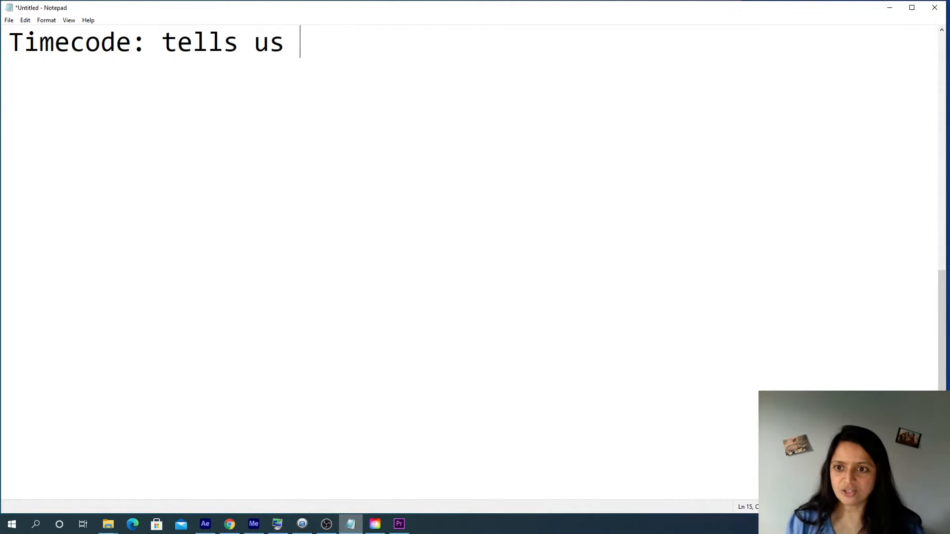
{"action": "type", "text": "\"when\" we ar"}
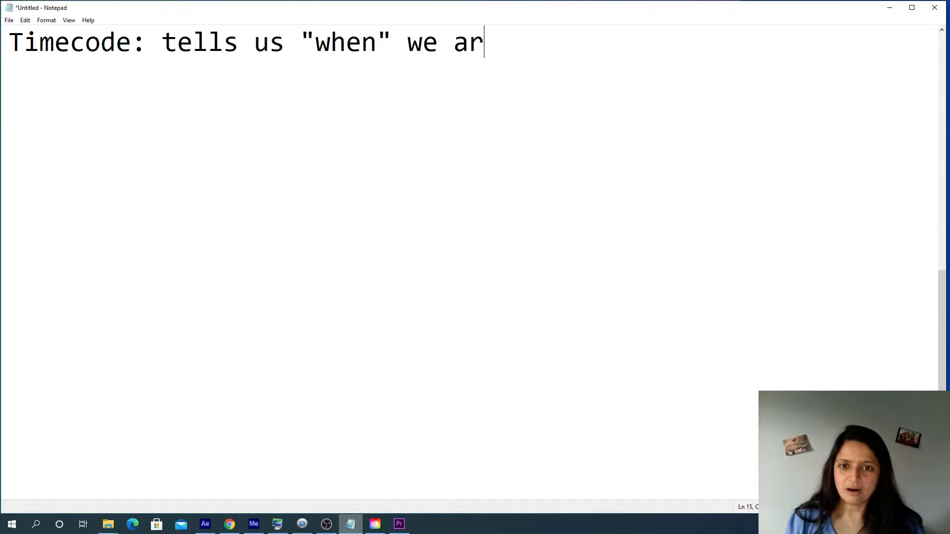
{"action": "type", "text": "e located in time"}
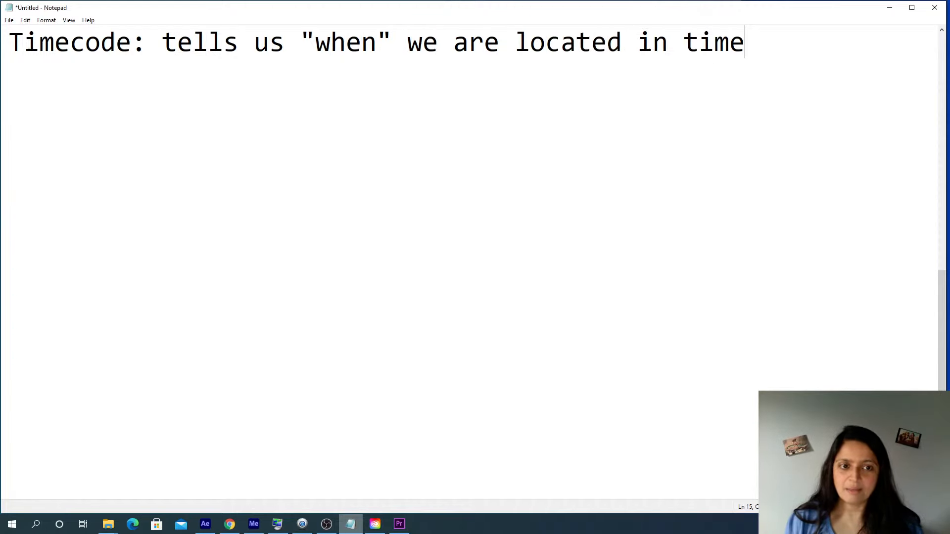
{"action": "key", "text": "Return"}
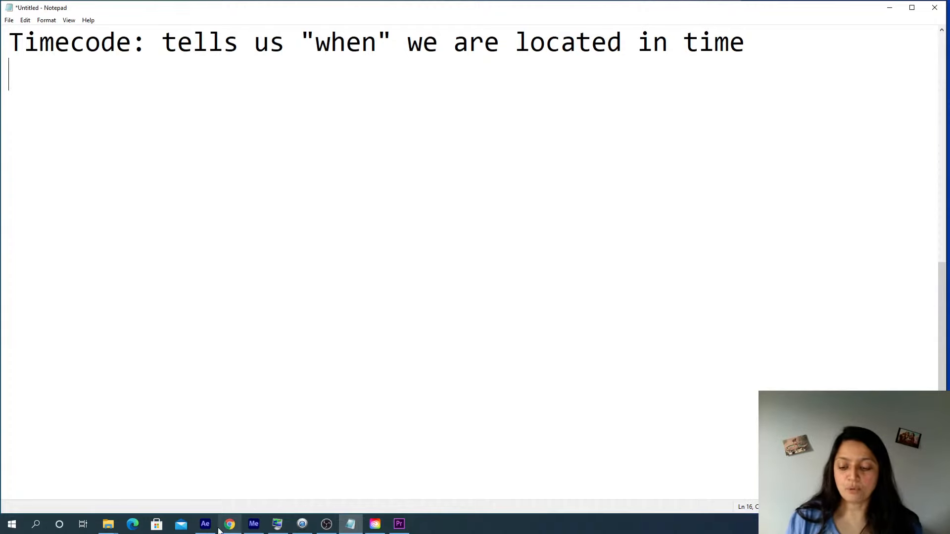
Switch to Premiere Pro and scrub the kids_rain_seq playhead to about 5:30, back to the start, and out to 00:02:52:17
{"action": "left_click", "coordinate": [399, 525]}
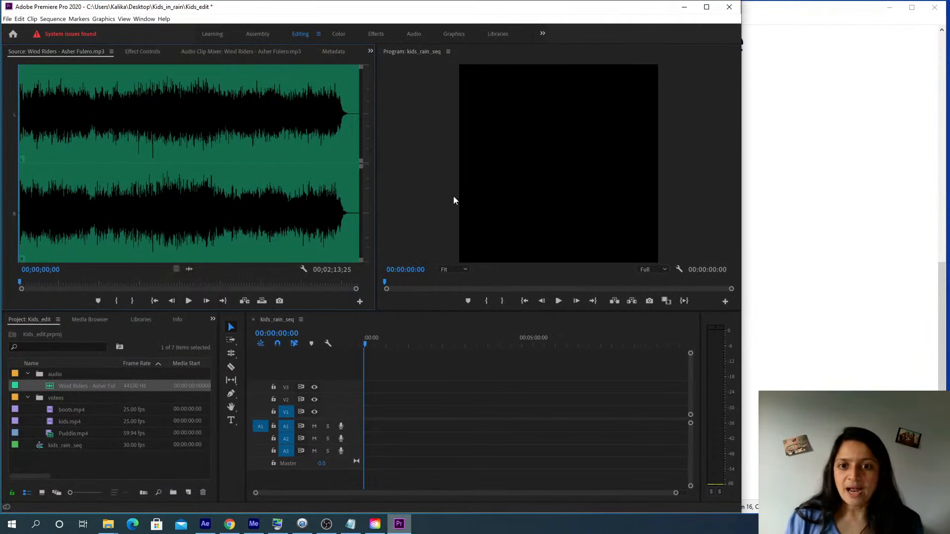
{"action": "left_click", "coordinate": [558, 201]}
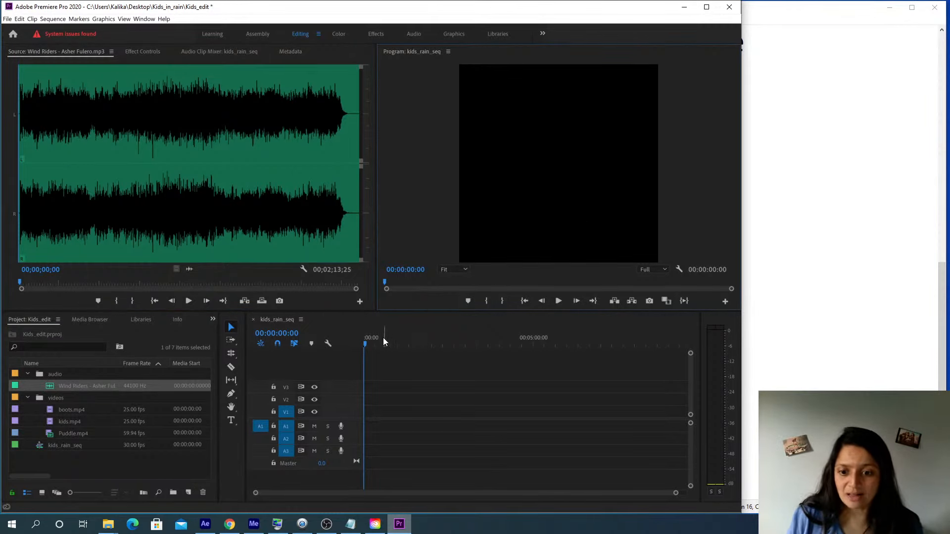
{"action": "left_click_drag", "start_coordinate": [383, 339], "coordinate": [550, 349]}
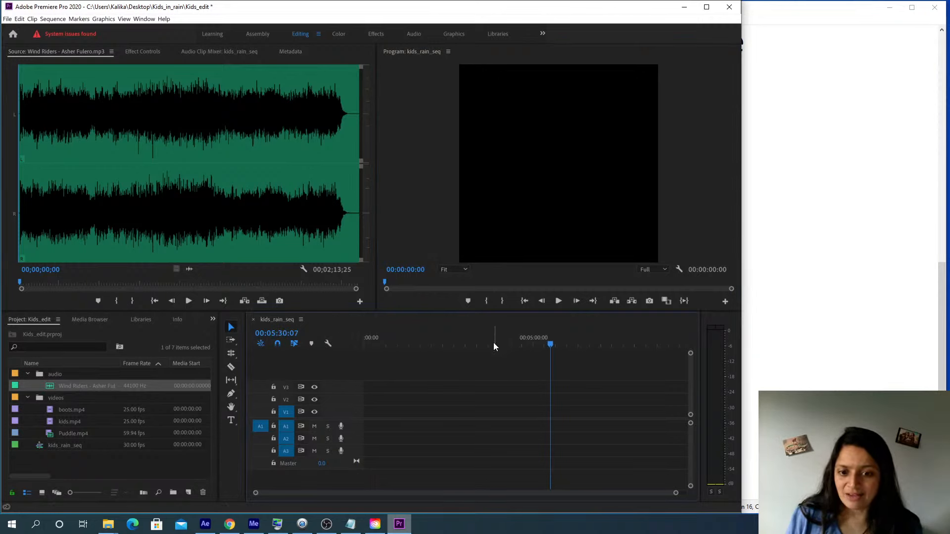
{"action": "left_click_drag", "start_coordinate": [494, 343], "coordinate": [304, 361]}
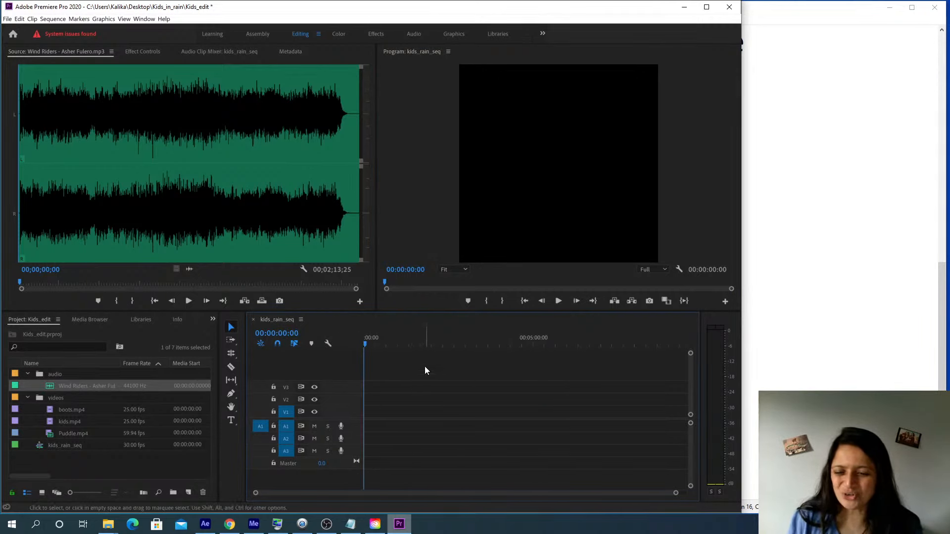
{"action": "left_click", "coordinate": [427, 139]}
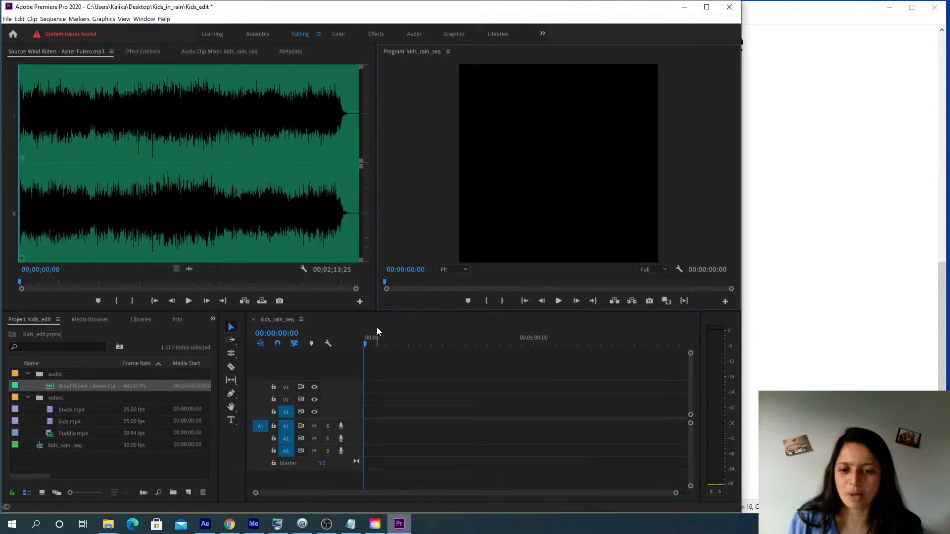
{"action": "left_click_drag", "start_coordinate": [385, 342], "coordinate": [423, 320]}
{"action": "left_click", "coordinate": [389, 282]}
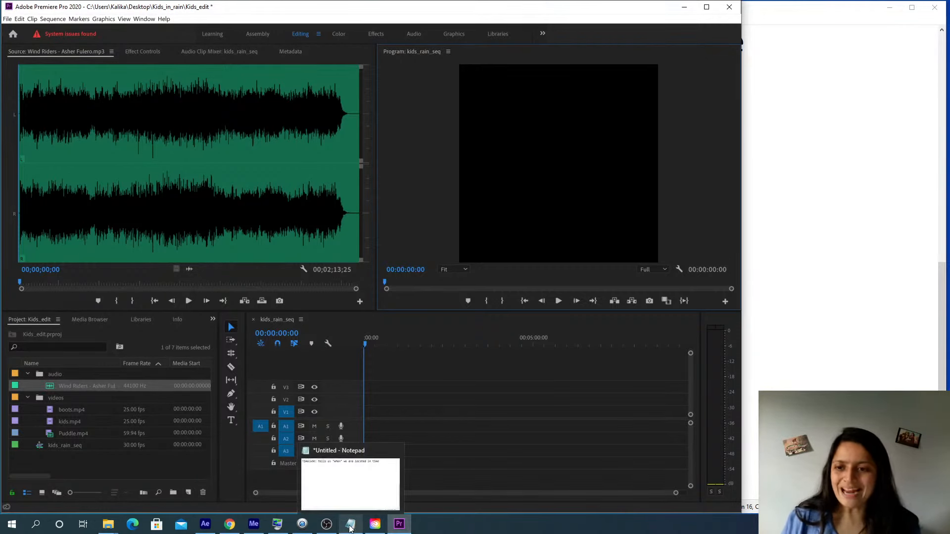
{"action": "left_click_drag", "start_coordinate": [364, 344], "coordinate": [461, 344]}
Mark the Wind Riders source clip's in point at 00;00;00;27, just before the music starts, and its out point at 00;00;03;02
{"action": "left_click_drag", "start_coordinate": [19, 282], "coordinate": [22, 282]}
{"action": "left_click_drag", "start_coordinate": [355, 289], "coordinate": [207, 302]}
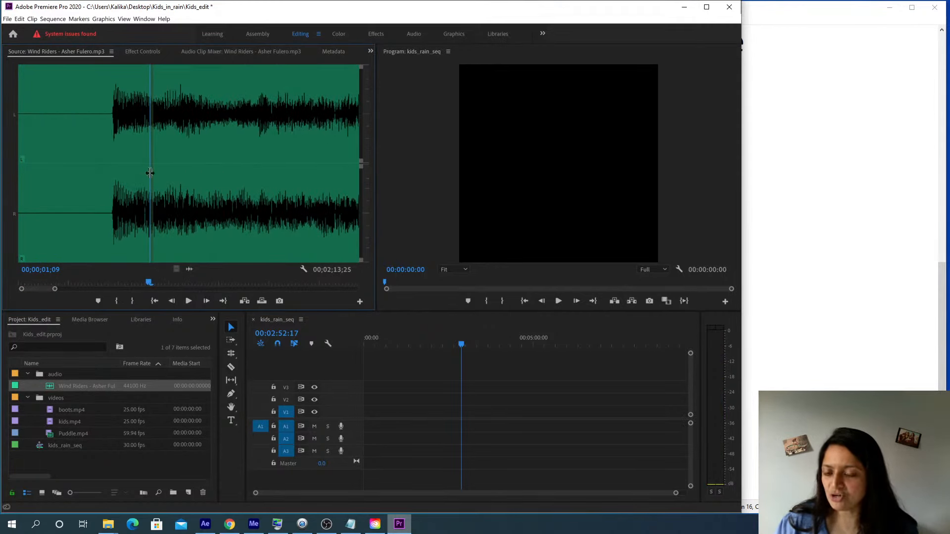
{"action": "left_click_drag", "start_coordinate": [147, 177], "coordinate": [110, 177]}
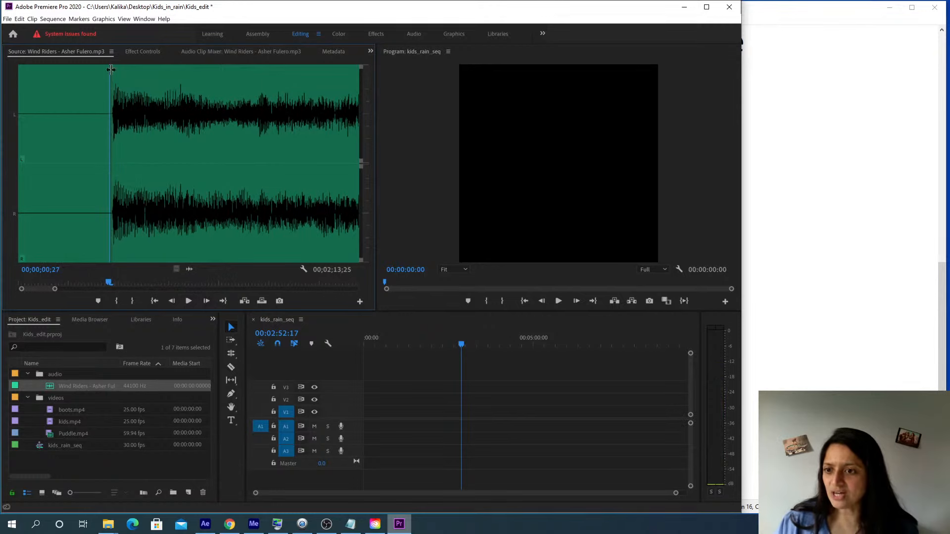
{"action": "left_click", "coordinate": [115, 302]}
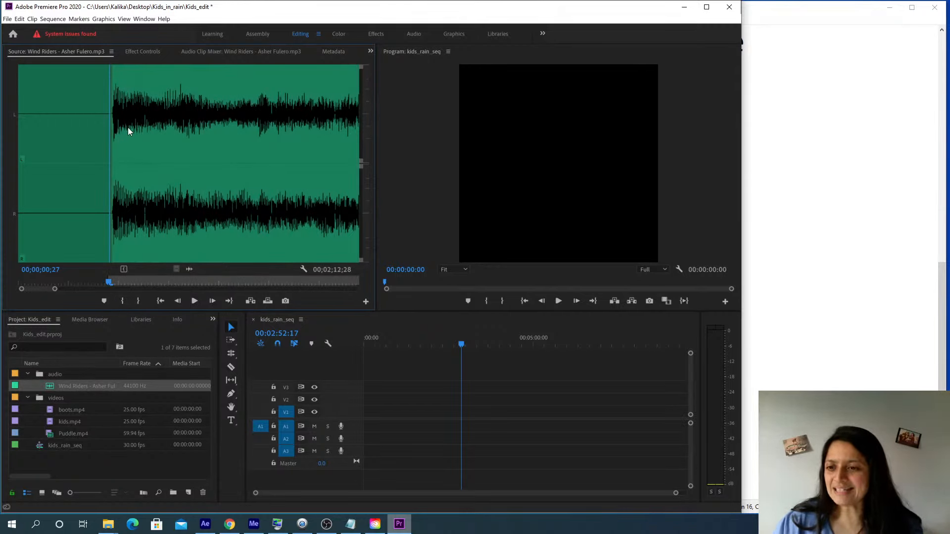
{"action": "left_click", "coordinate": [194, 301]}
{"action": "left_click", "coordinate": [139, 300]}
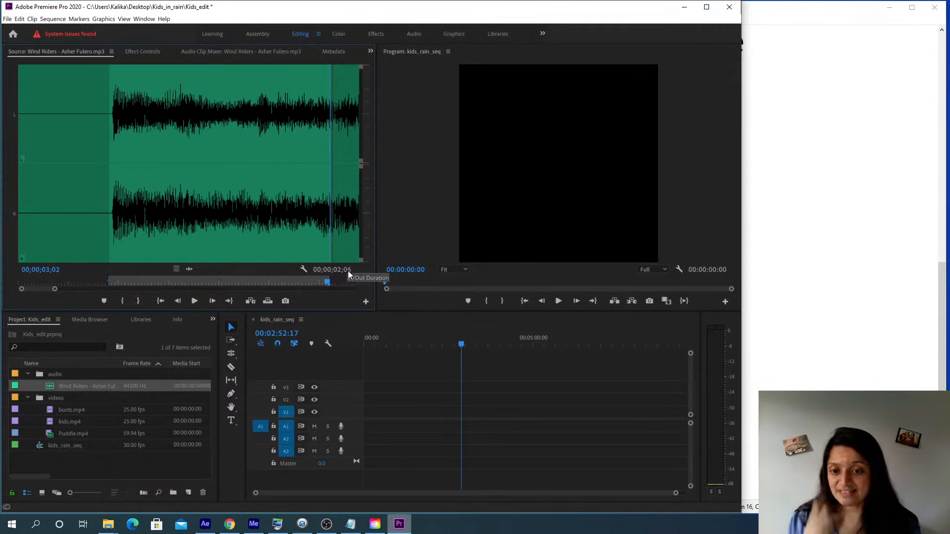
Switch to Notepad and write the timecode format h:mm:ss:ff two lines below the Timecode note
{"action": "left_click", "coordinate": [865, 235]}
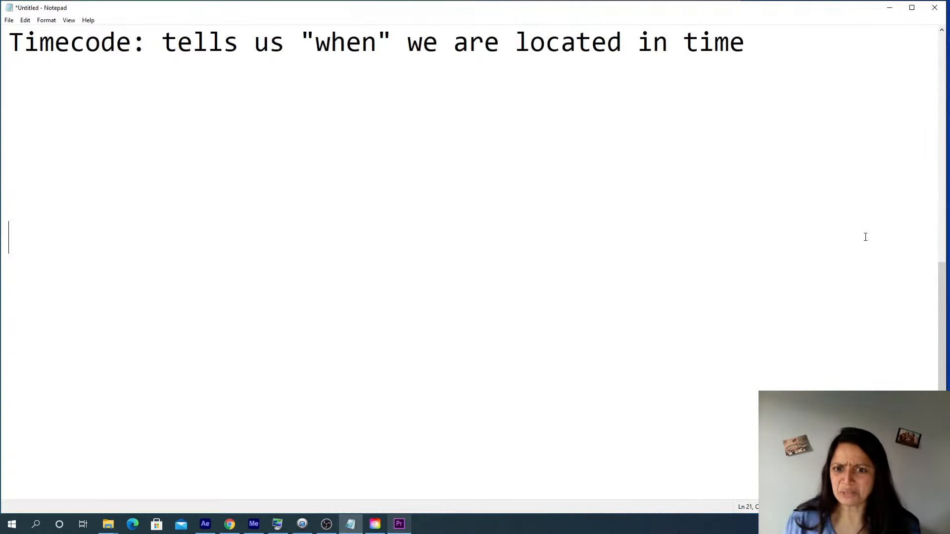
{"action": "left_click", "coordinate": [799, 103]}
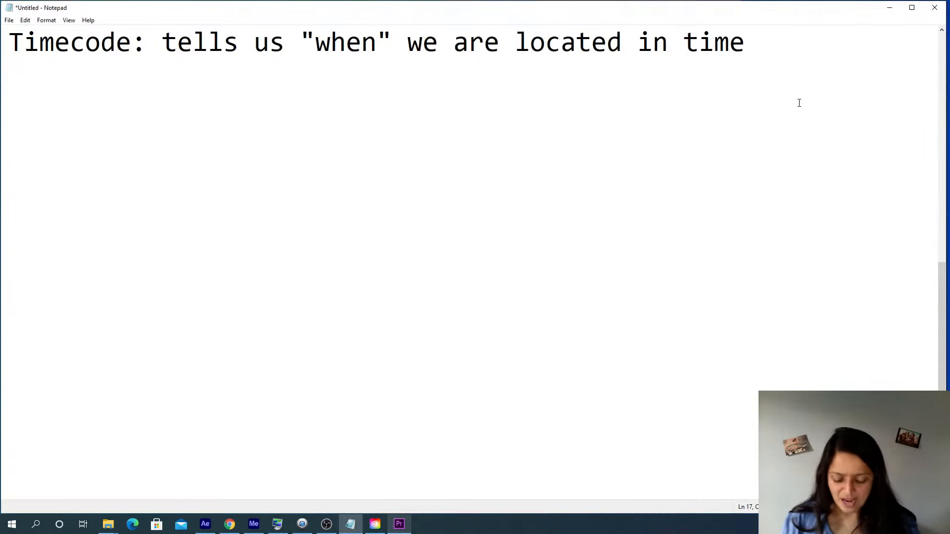
{"action": "type", "text": "h:mm:ss:ff"}
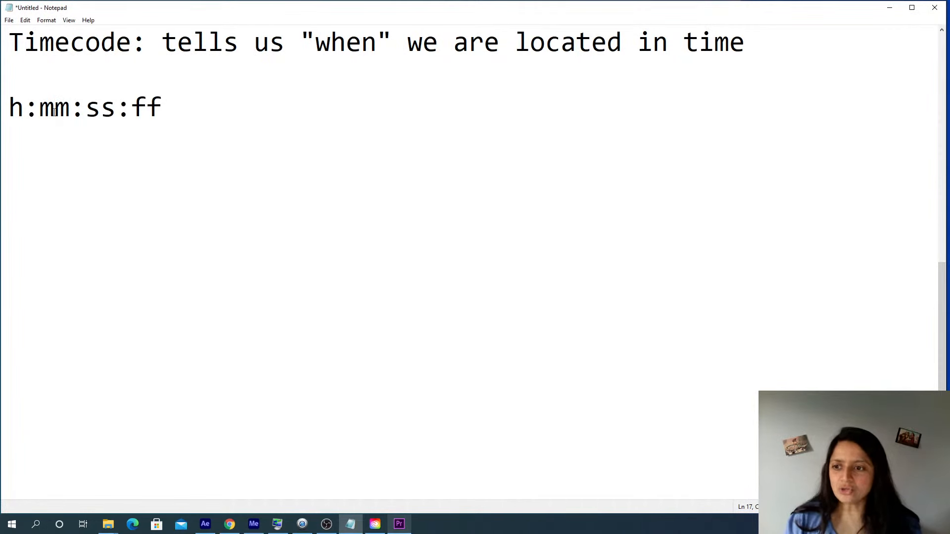
Write the example timecode 02;10 on the line directly below the h:mm:ss:ff format
{"action": "left_click_drag", "start_coordinate": [85, 108], "coordinate": [8, 109]}
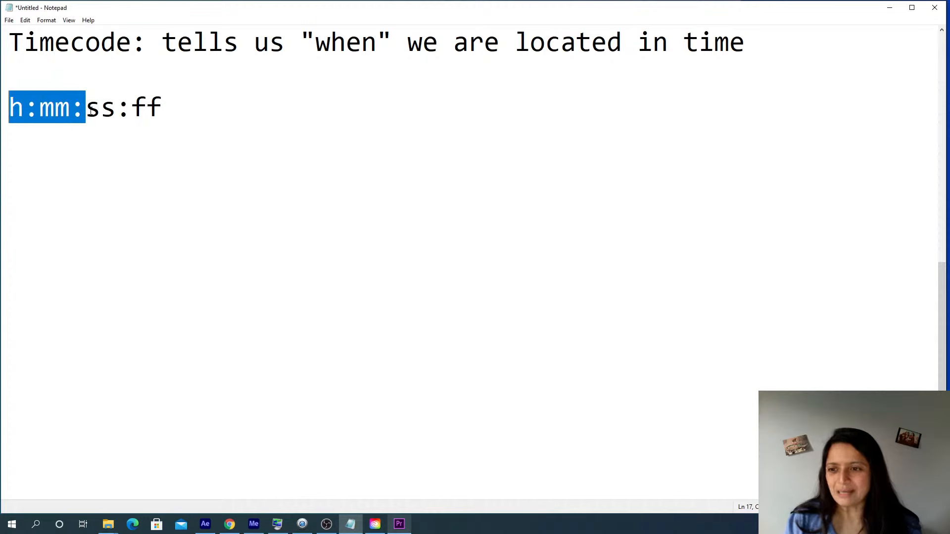
{"action": "left_click", "coordinate": [150, 140]}
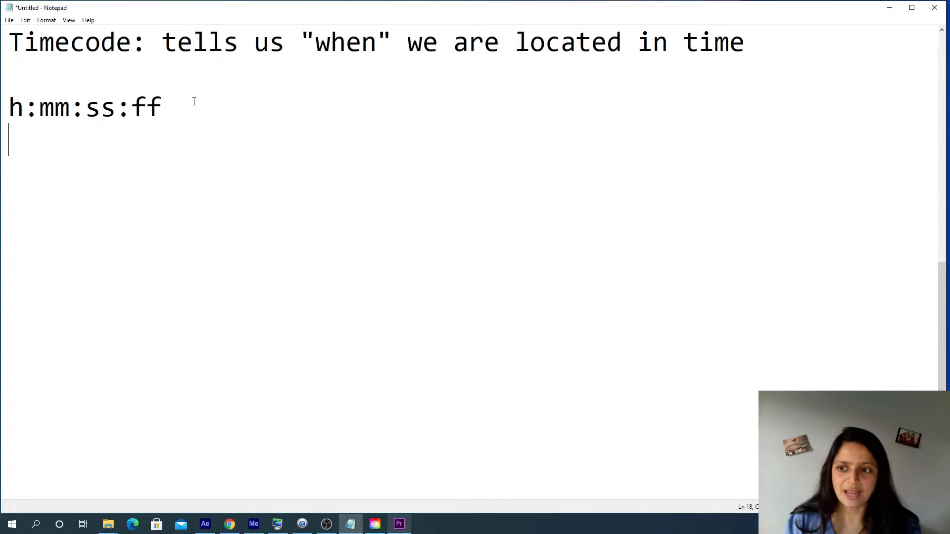
{"action": "left_click_drag", "start_coordinate": [193, 97], "coordinate": [85, 108]}
{"action": "left_click", "coordinate": [93, 145]}
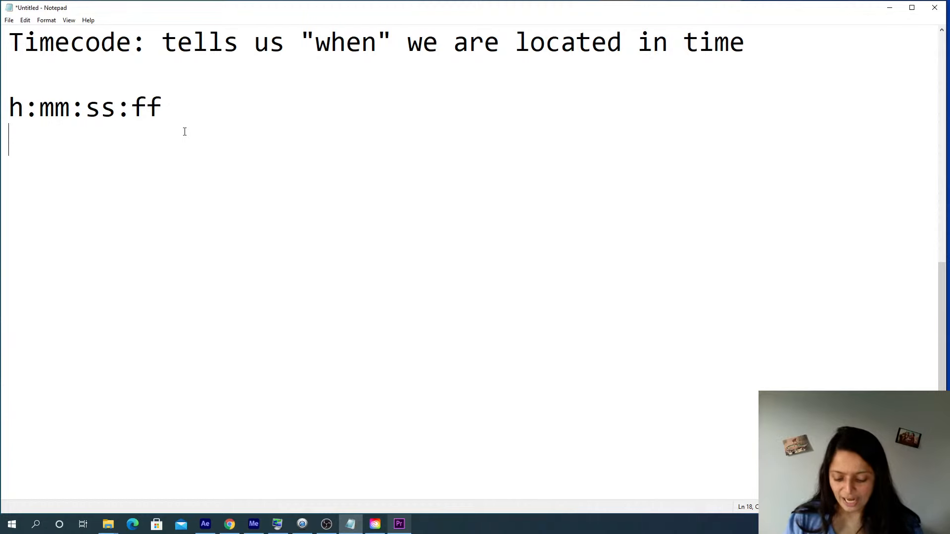
{"action": "type", "text": "02;"}
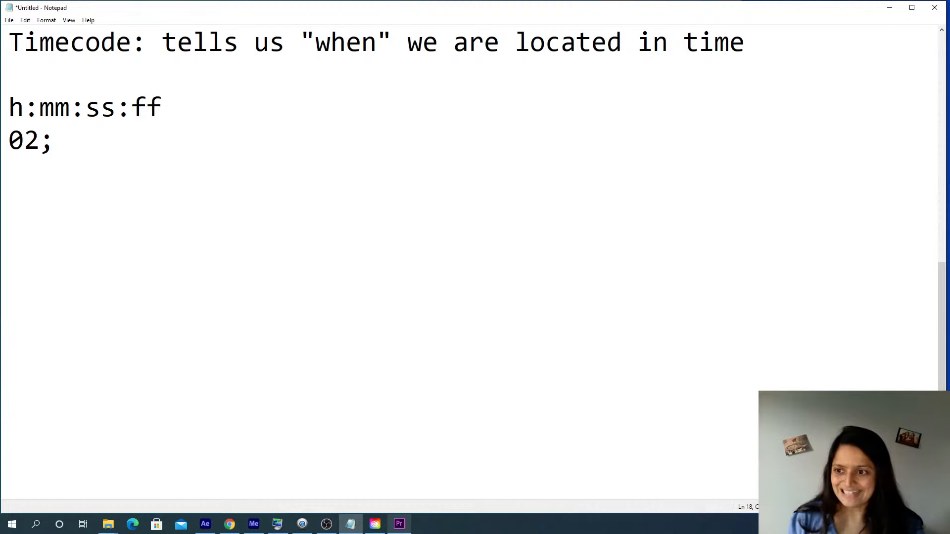
{"action": "type", "text": "10"}
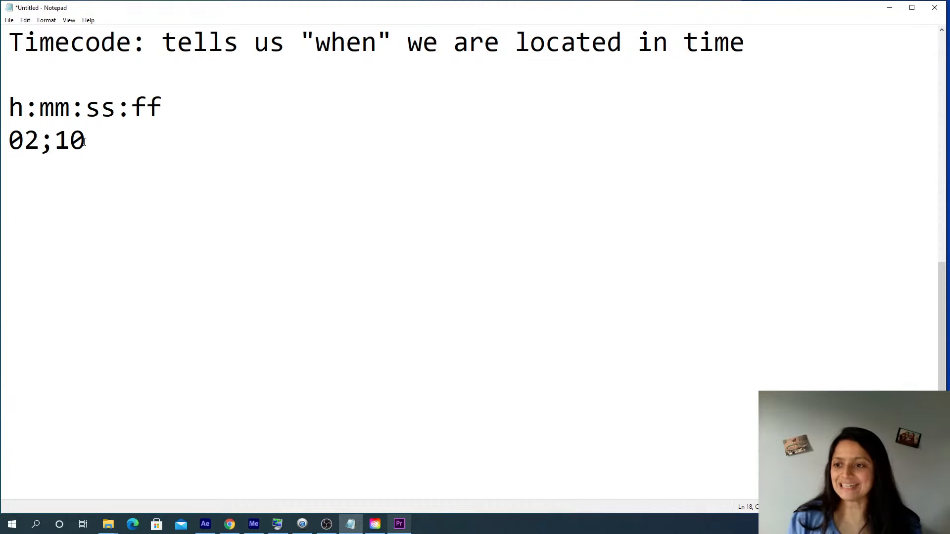
{"action": "left_click_drag", "start_coordinate": [49, 146], "coordinate": [44, 144]}
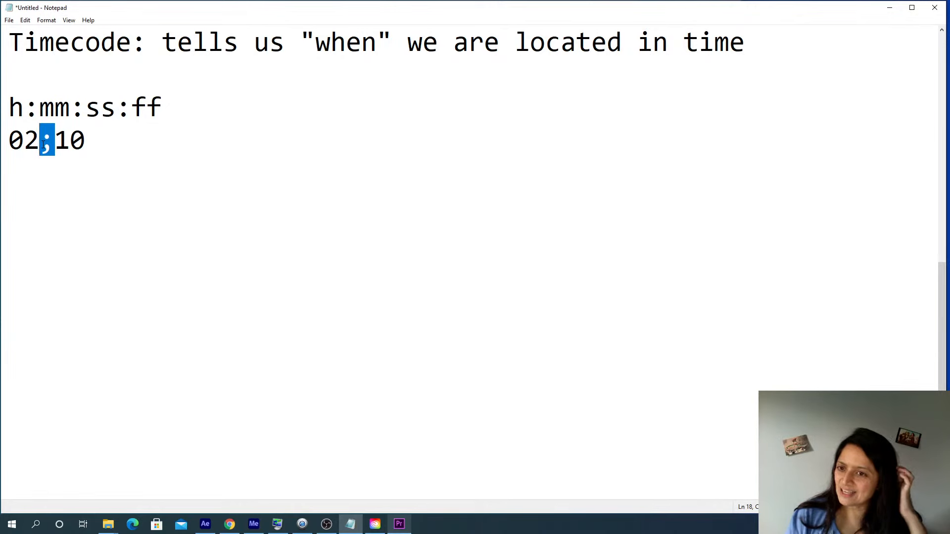
Write the note "semi-colon is drop-frame timecode. Read it the same as :" on the line below the 02;10 example
{"action": "left_click", "coordinate": [64, 173]}
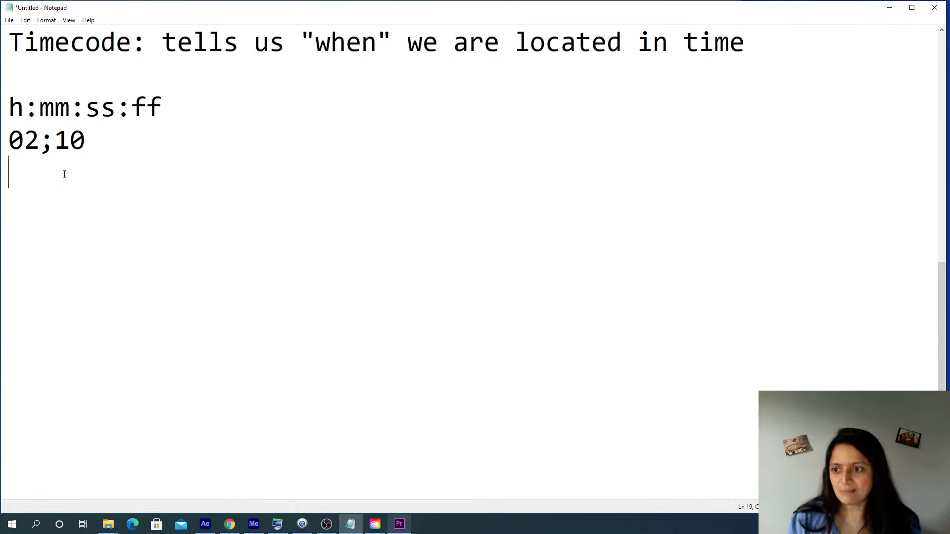
{"action": "type", "text": "sem"}
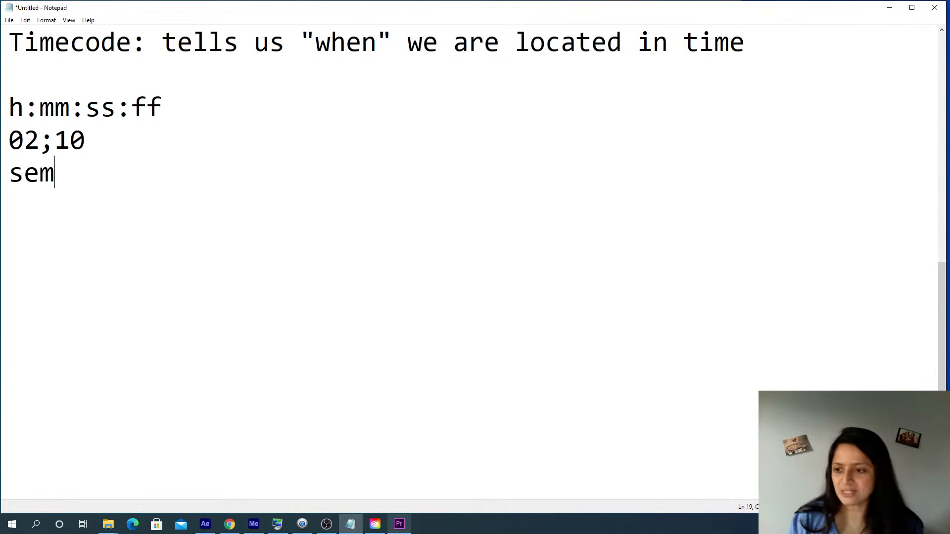
{"action": "type", "text": "i-colon"}
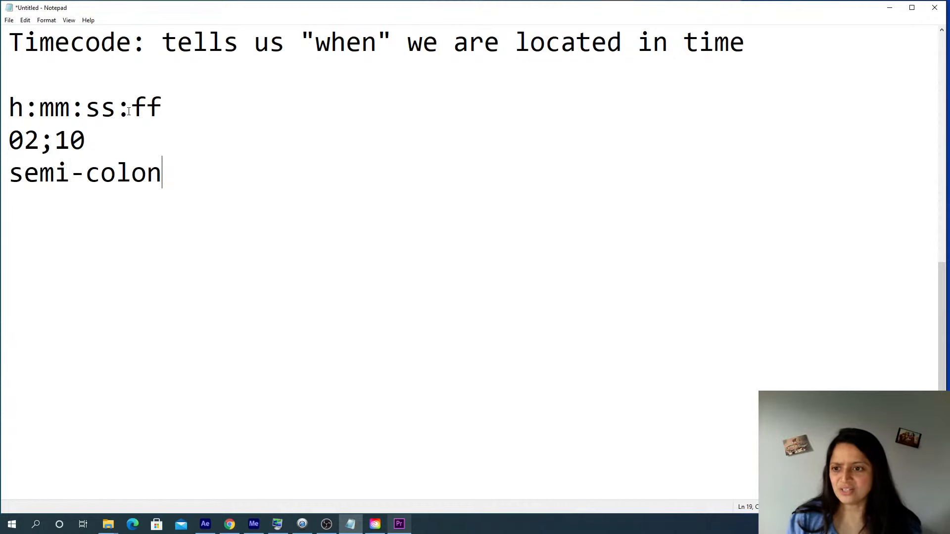
{"action": "left_click_drag", "start_coordinate": [117, 107], "coordinate": [131, 107]}
{"action": "left_click", "coordinate": [174, 169]}
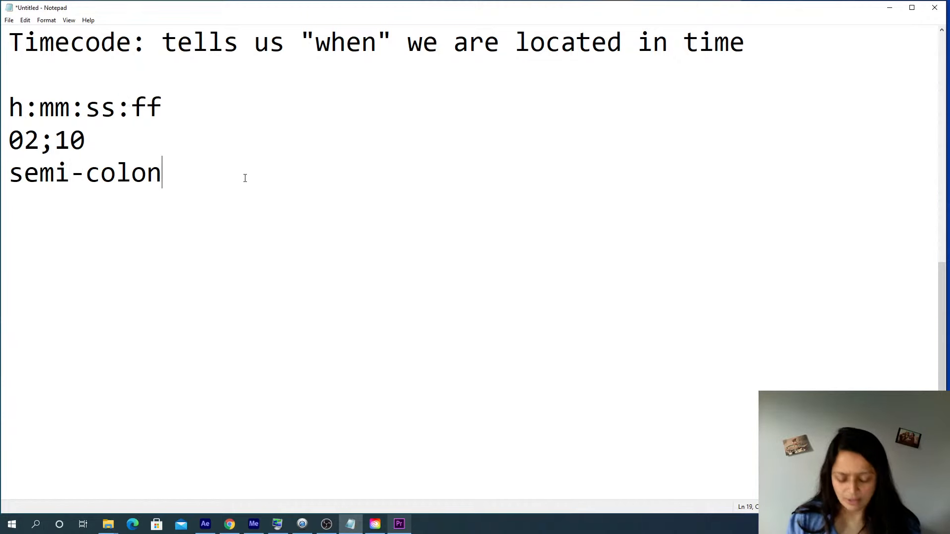
{"action": "type", "text": "is d"}
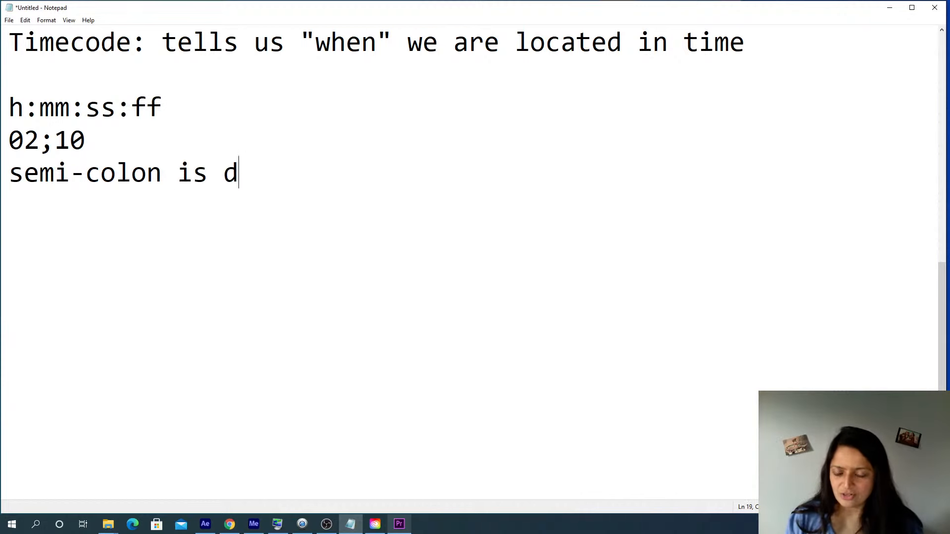
{"action": "type", "text": "rop-frame timeco"}
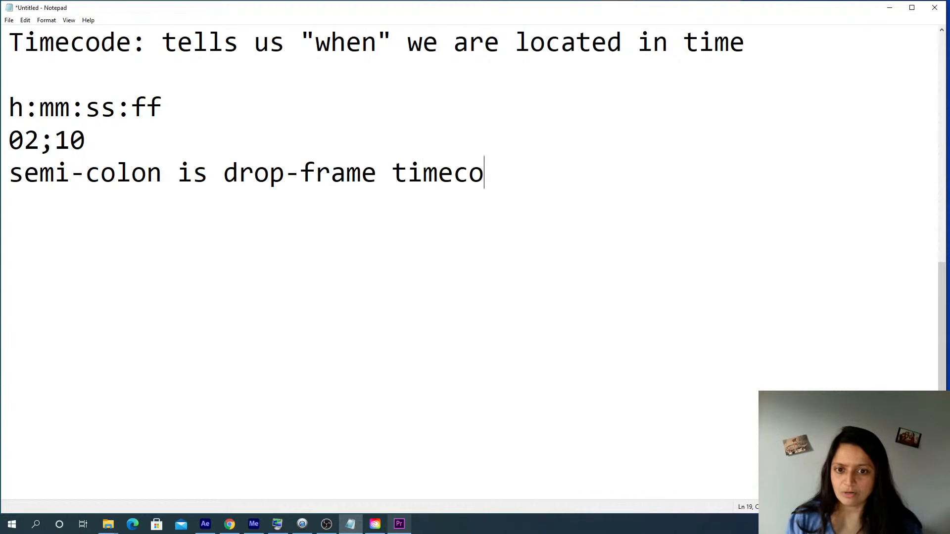
{"action": "type", "text": "de. Read it teh"}
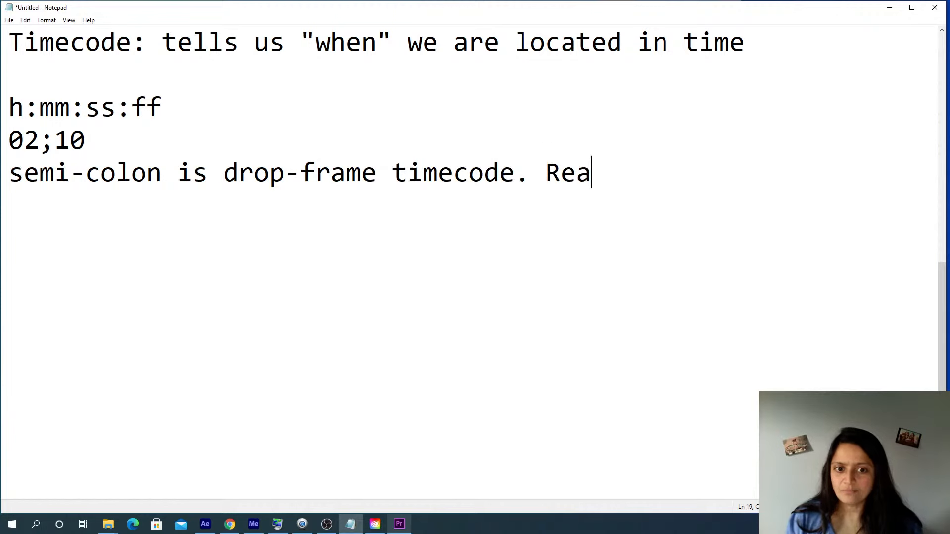
{"action": "key", "text": "BackSpace"}
{"action": "key", "text": "BackSpace"}
{"action": "type", "text": "he sam"}
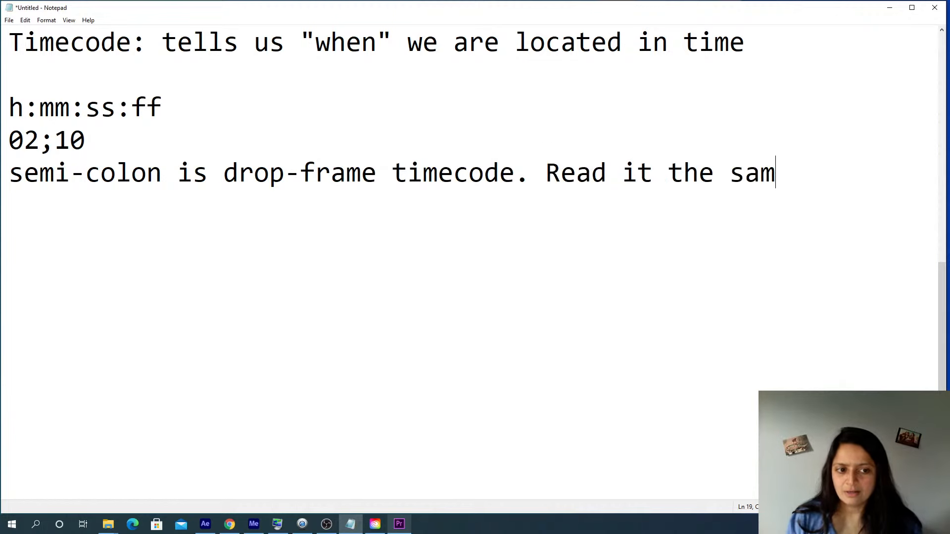
{"action": "type", "text": "e as :"}
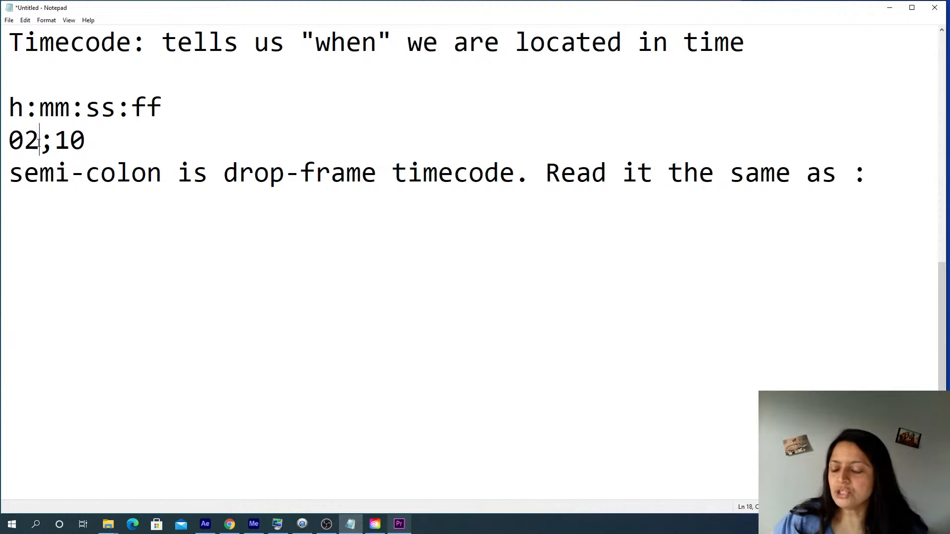
Insert a new line reading "is 2sec 10fr" between the 02;10 example and the drop-frame note
{"action": "left_click", "coordinate": [131, 148]}
{"action": "key", "text": "Return"}
{"action": "type", "text": "is "}
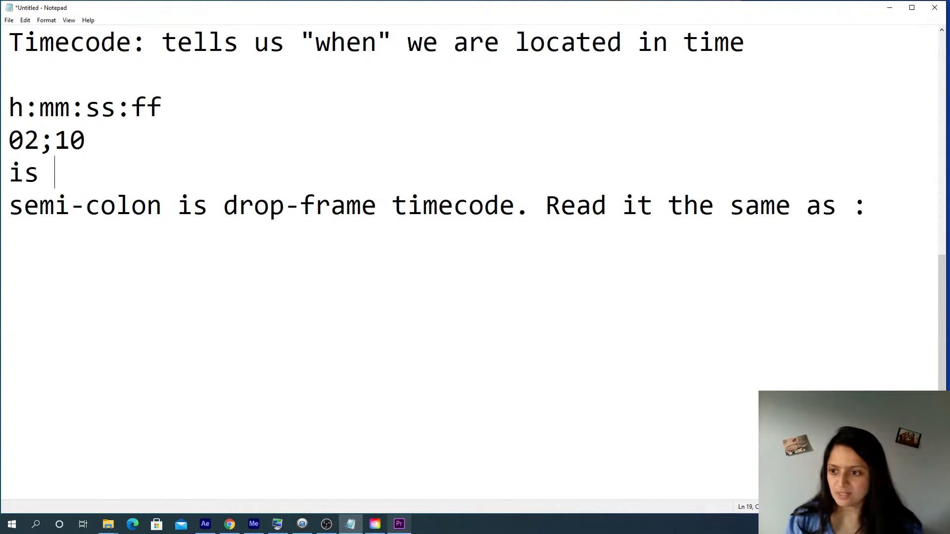
{"action": "type", "text": "2s"}
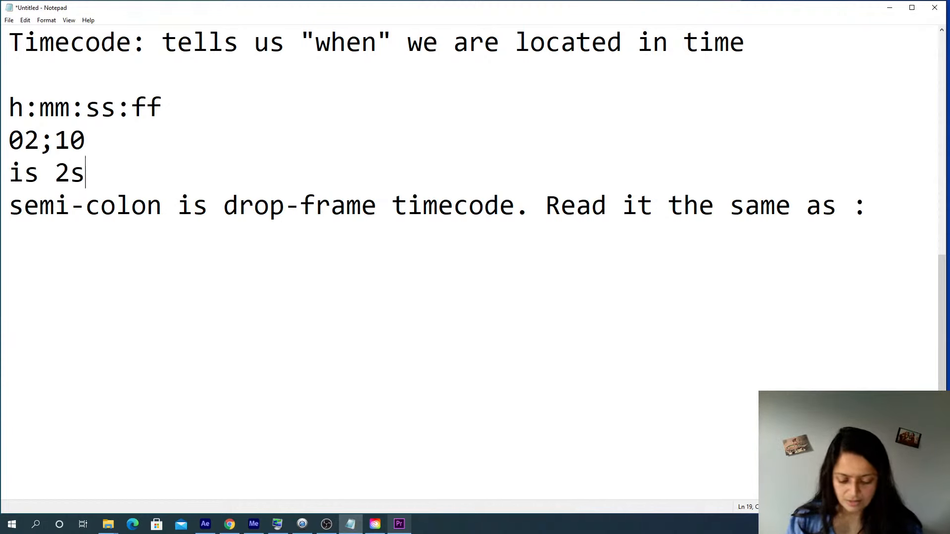
{"action": "type", "text": "ec 10fra"}
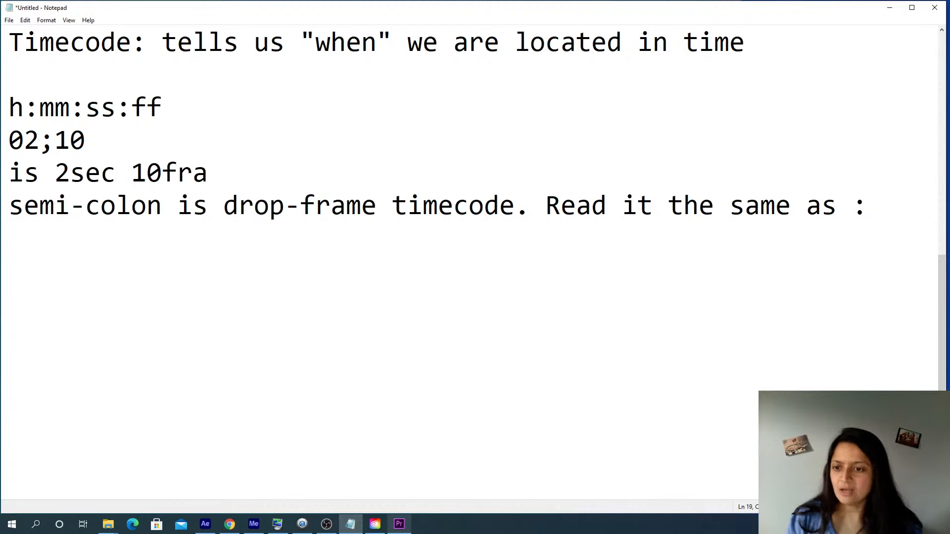
{"action": "key", "text": "BackSpace"}
Add two more example timecodes, 02;29 and 03;00, on separate lines below "is 2sec 10fr"
{"action": "key", "text": "Return"}
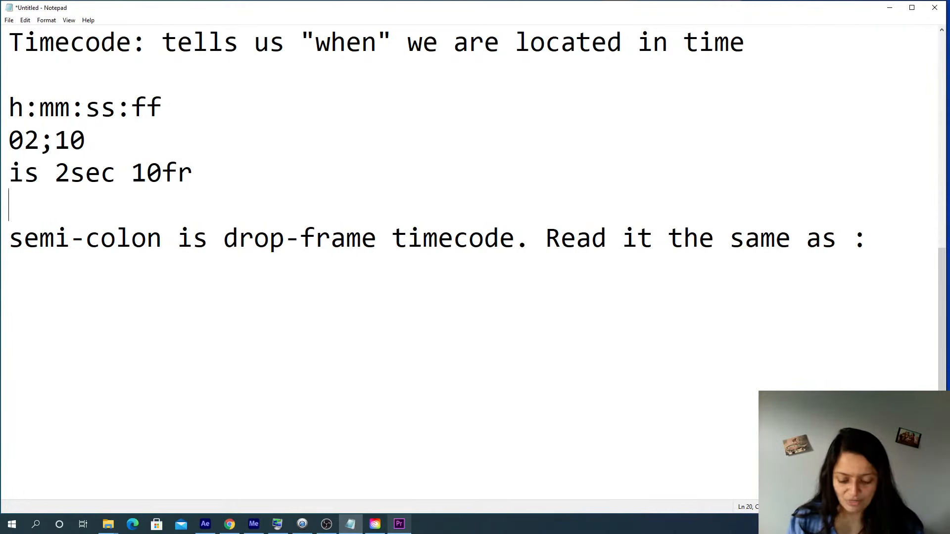
{"action": "type", "text": "0"}
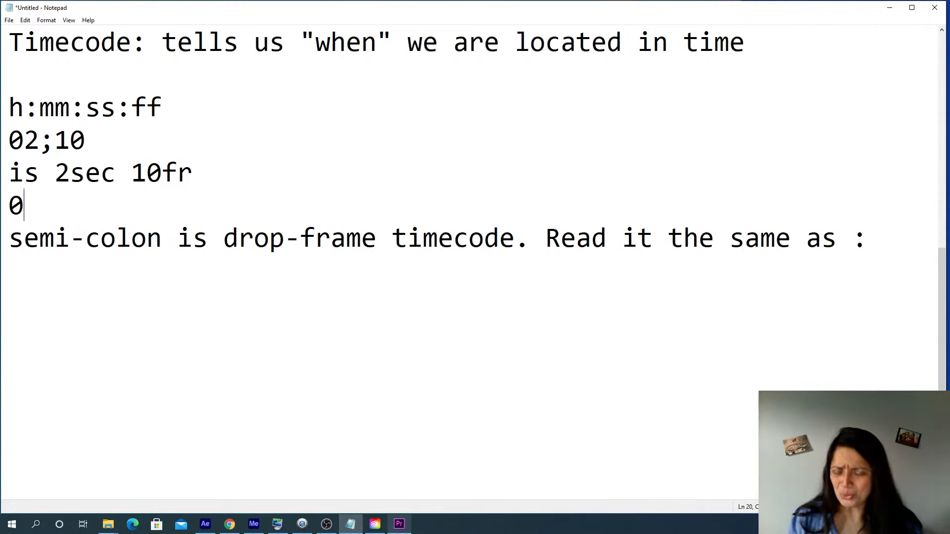
{"action": "type", "text": "2;"}
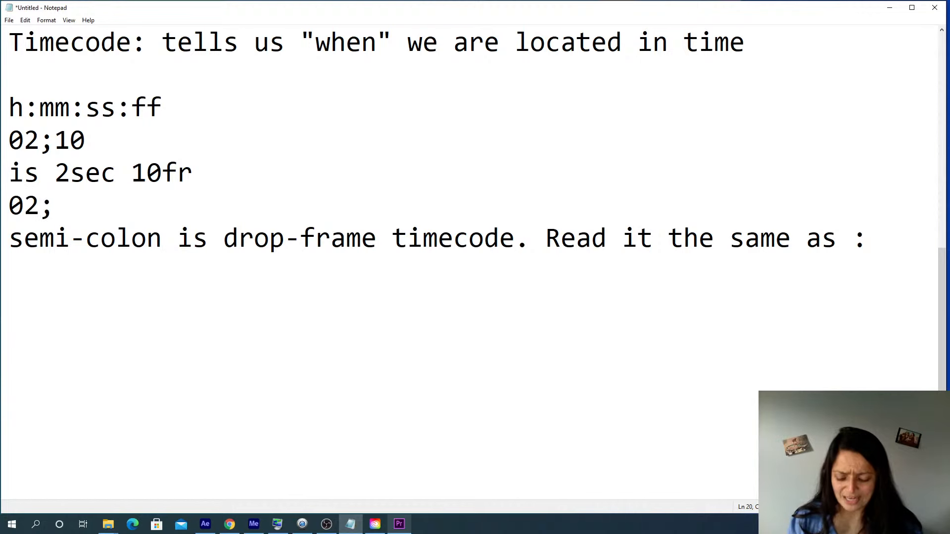
{"action": "type", "text": "29"}
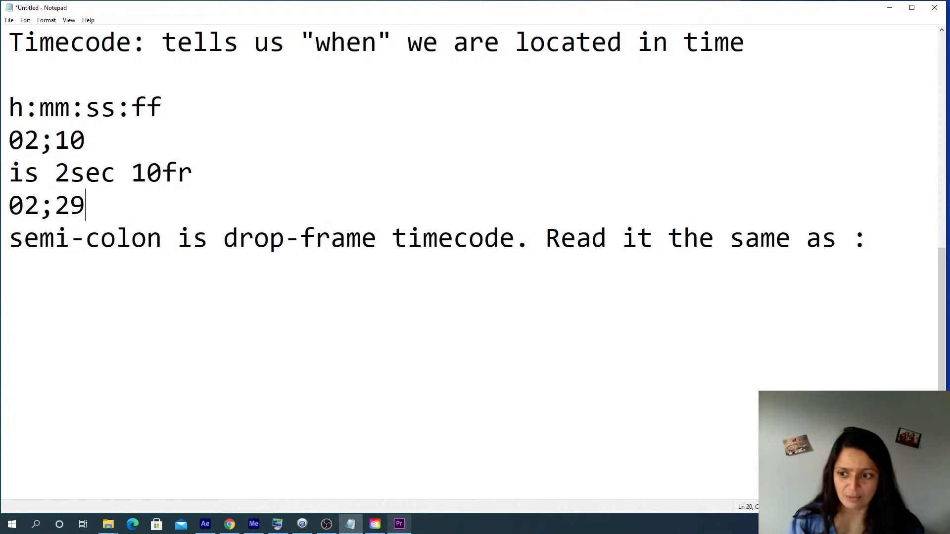
{"action": "key", "text": "Return"}
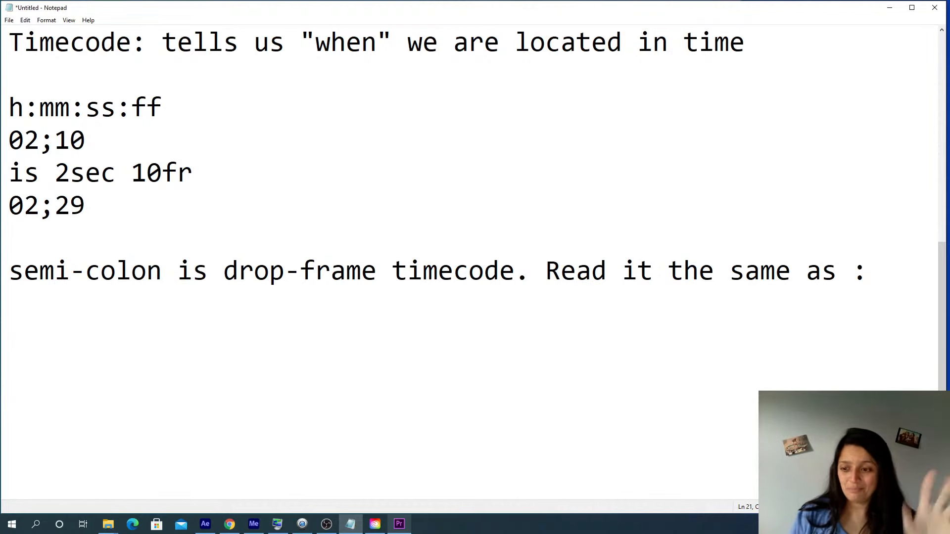
{"action": "type", "text": "03:0"}
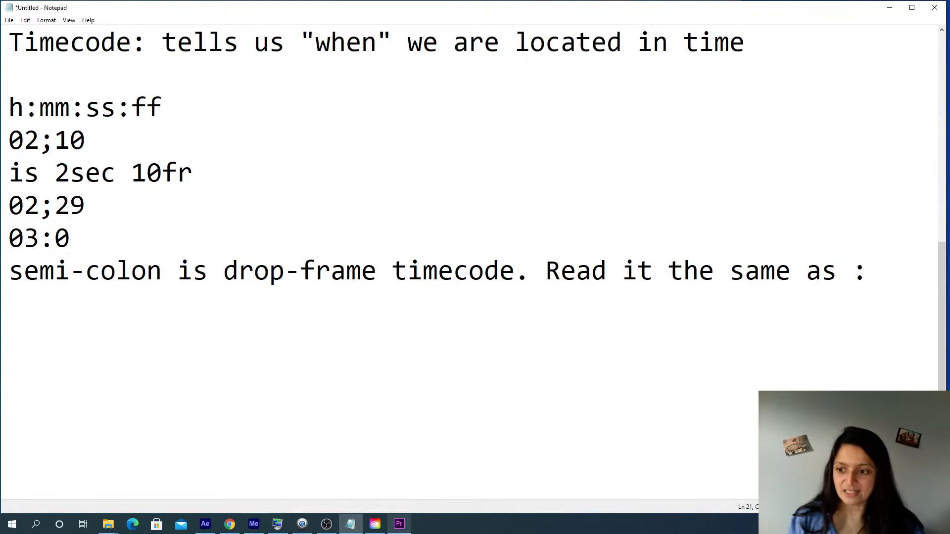
{"action": "key", "text": "BackSpace"}
{"action": "key", "text": "BackSpace"}
{"action": "type", "text": ";00"}
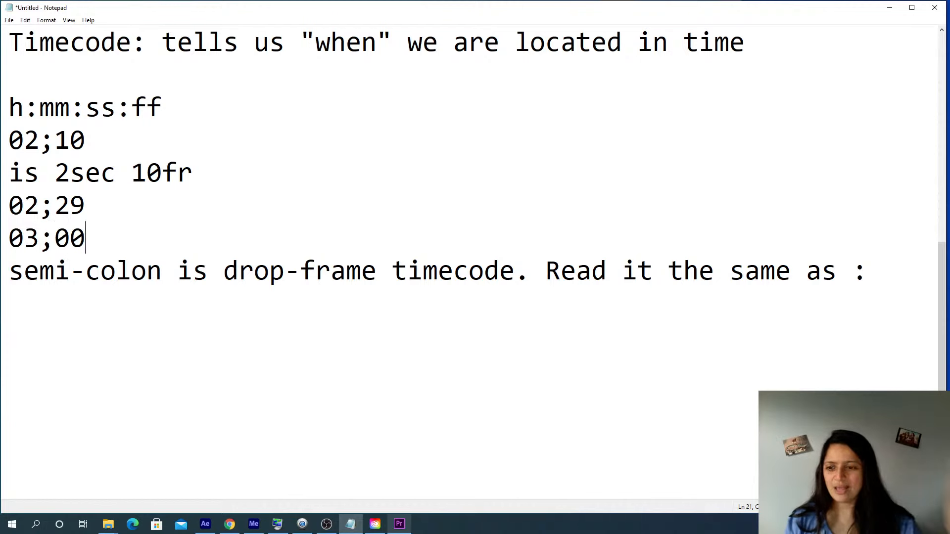
{"action": "left_click_drag", "start_coordinate": [55, 205], "coordinate": [87, 211]}
{"action": "left_click", "coordinate": [120, 240]}
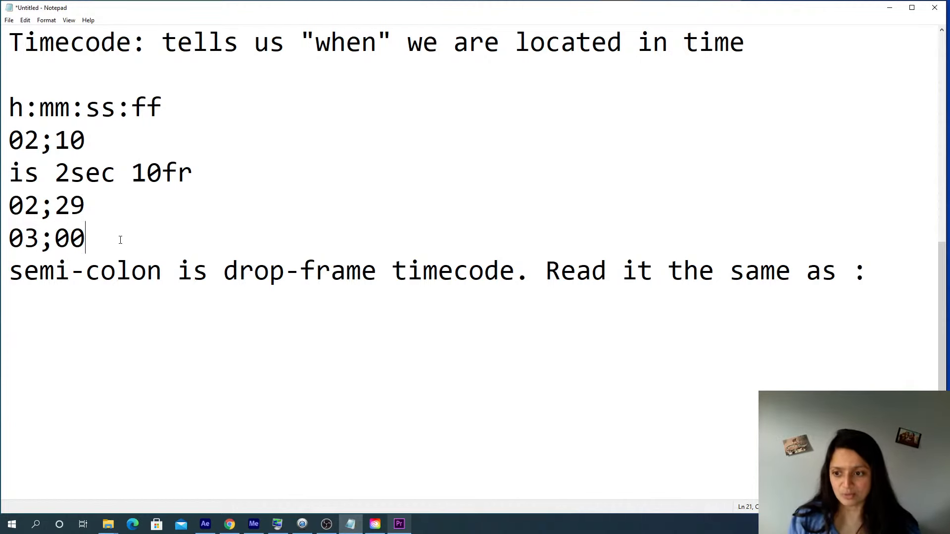
{"action": "type", "text": "@"}
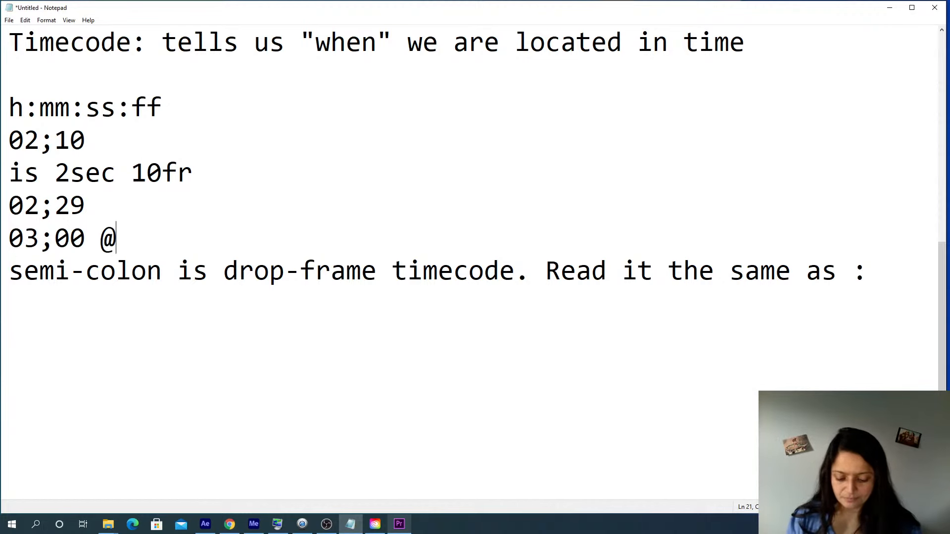
{"action": "type", "text": "30fps"}
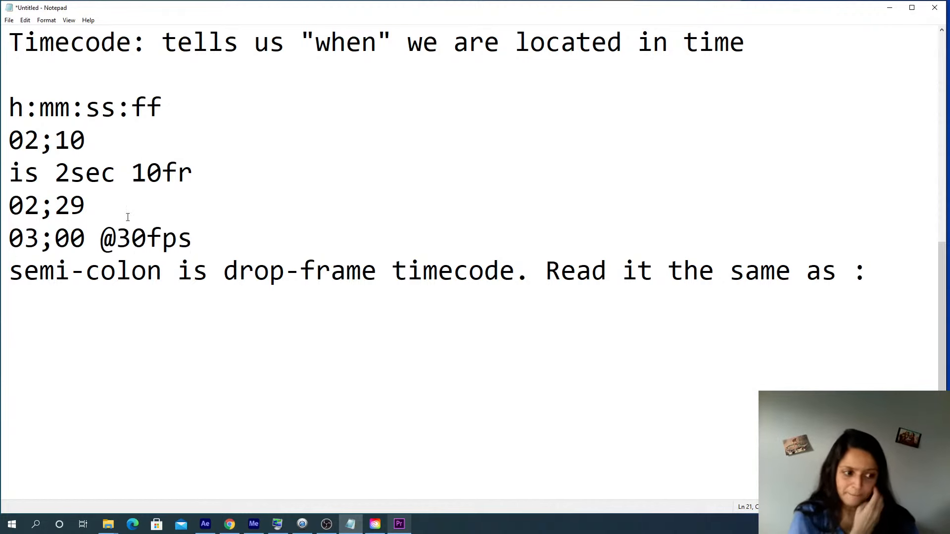
Switch to Premiere Pro and play the Wind Riders source clip from its in point at 00;00;00;27 to 00;00;13;19
{"action": "left_click", "coordinate": [400, 524]}
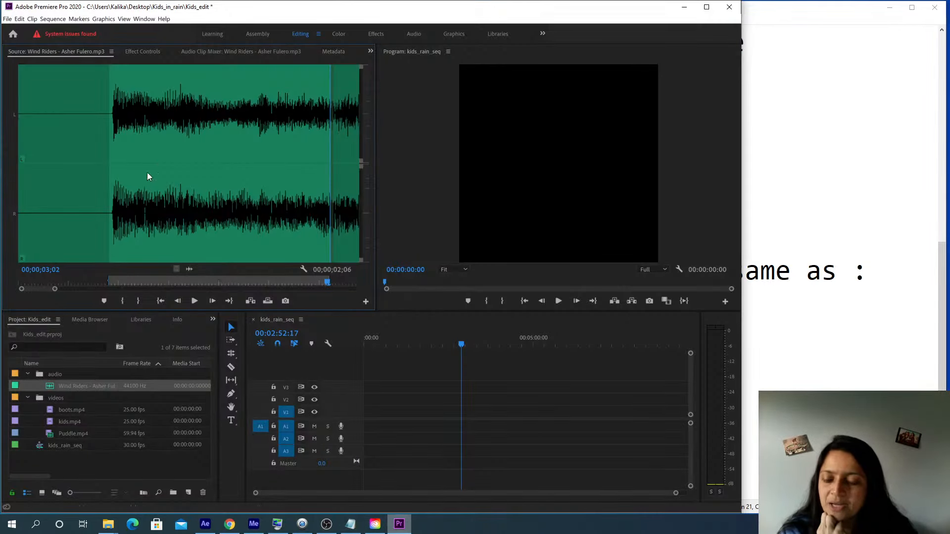
{"action": "left_click_drag", "start_coordinate": [333, 148], "coordinate": [108, 163]}
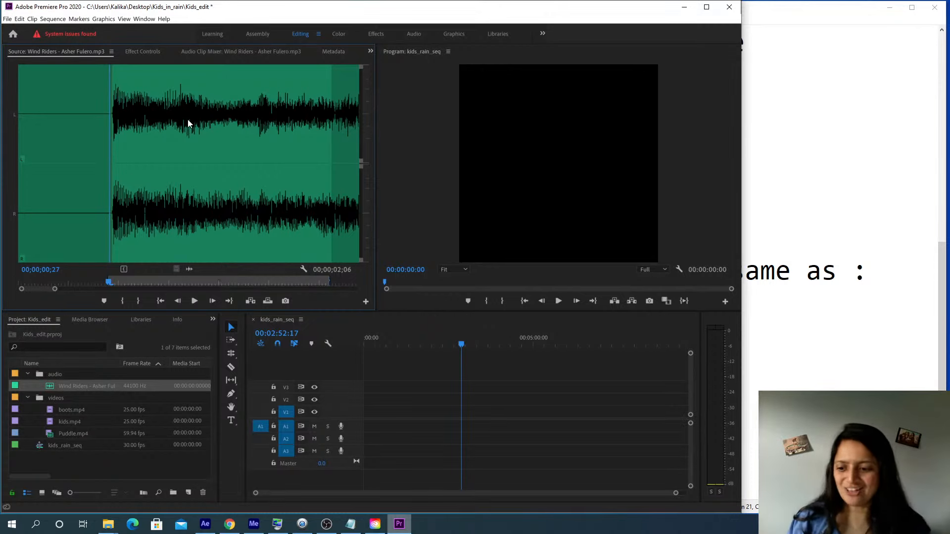
{"action": "key", "text": "space"}
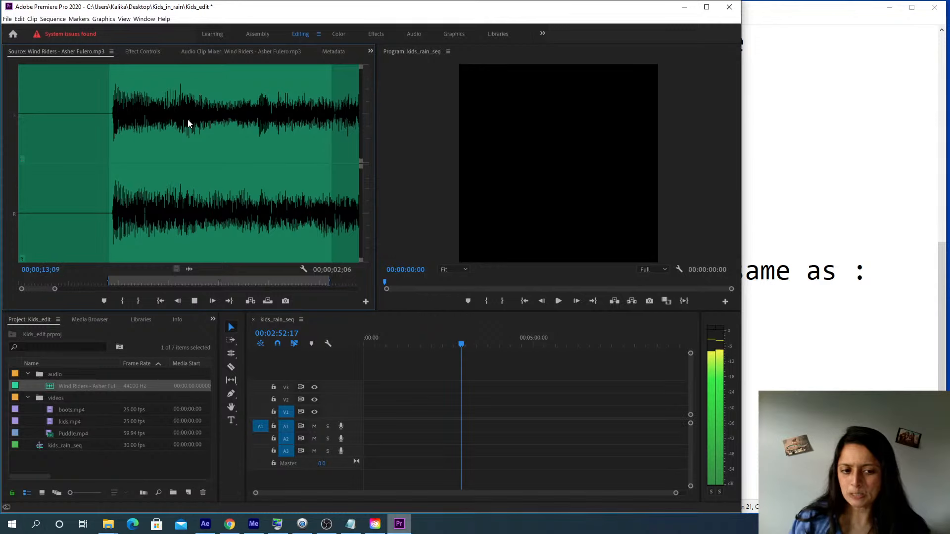
{"action": "key", "text": "space"}
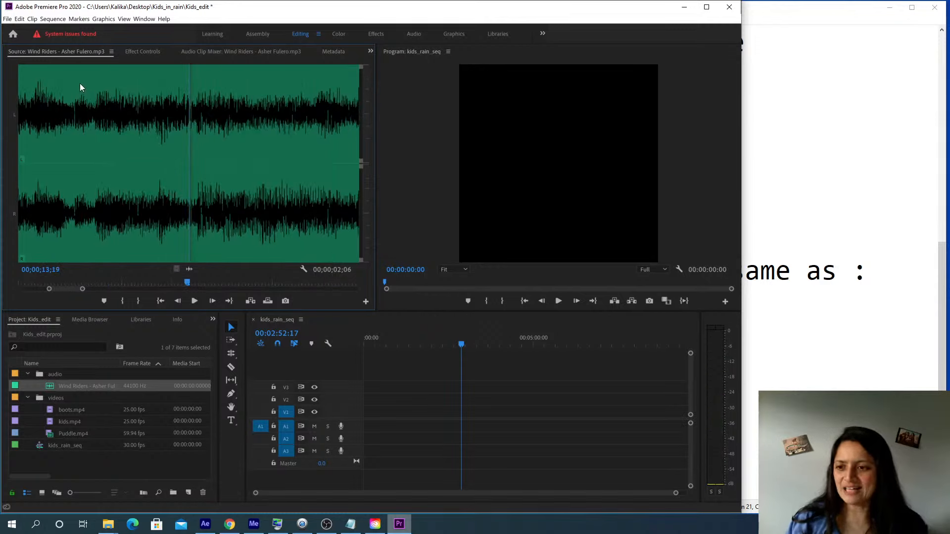
Audition the Wind Riders source clip between about 00;00;10;19 and 00;00;13;05 to find a suitable end point
{"action": "left_click", "coordinate": [56, 82]}
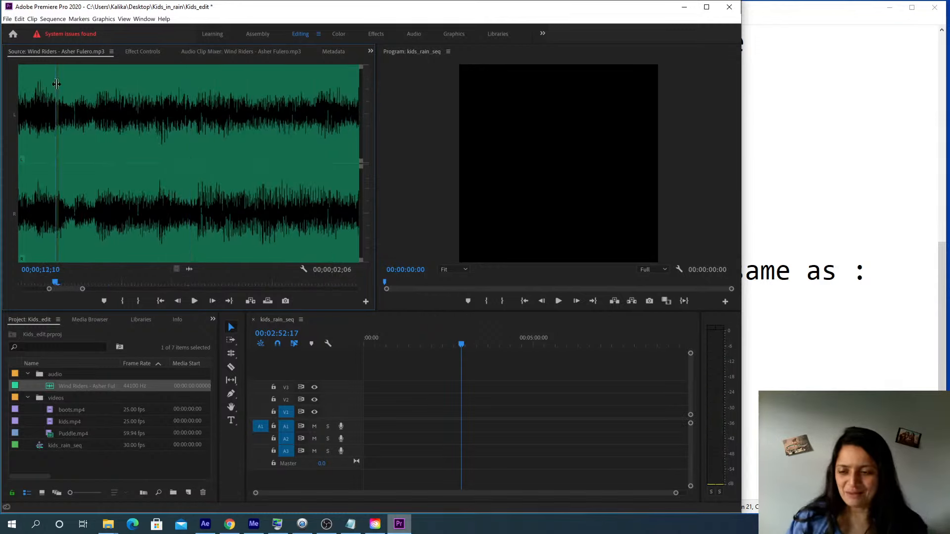
{"action": "key", "text": "Right"}
{"action": "key", "text": "Right"}
{"action": "key", "text": "Right"}
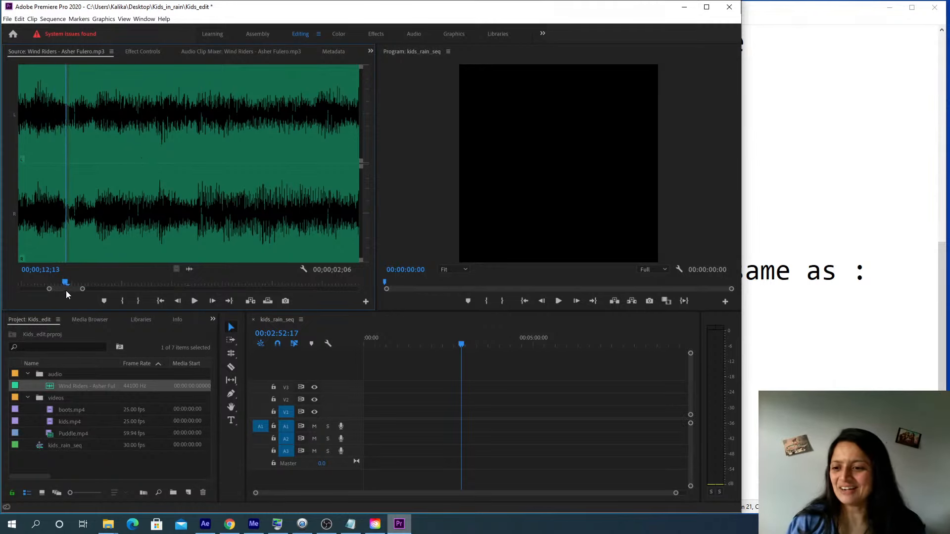
{"action": "mouse_move", "coordinate": [65, 282]}
{"action": "left_mouse_down"}
{"action": "mouse_move", "coordinate": [53, 284]}
{"action": "mouse_move", "coordinate": [65, 290]}
{"action": "left_mouse_up"}
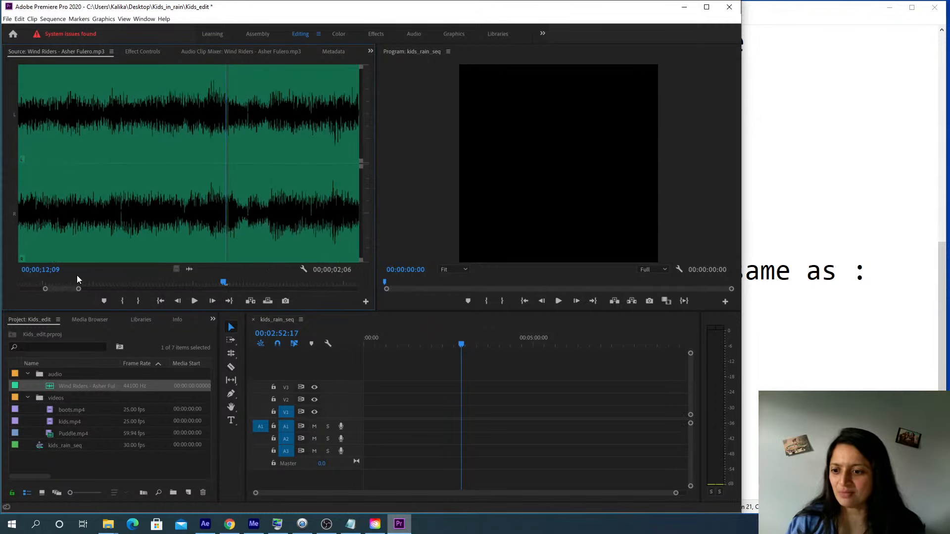
{"action": "left_click", "coordinate": [56, 283]}
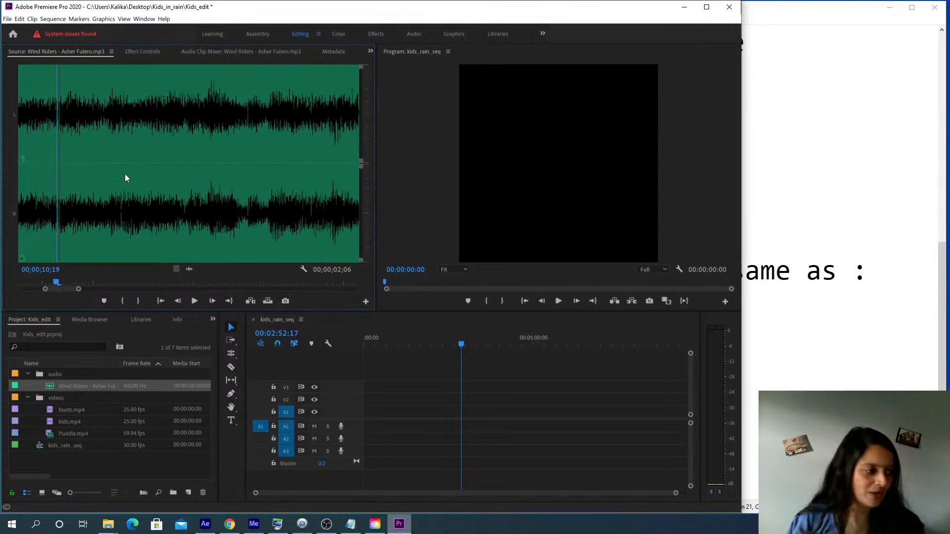
{"action": "key", "text": "space"}
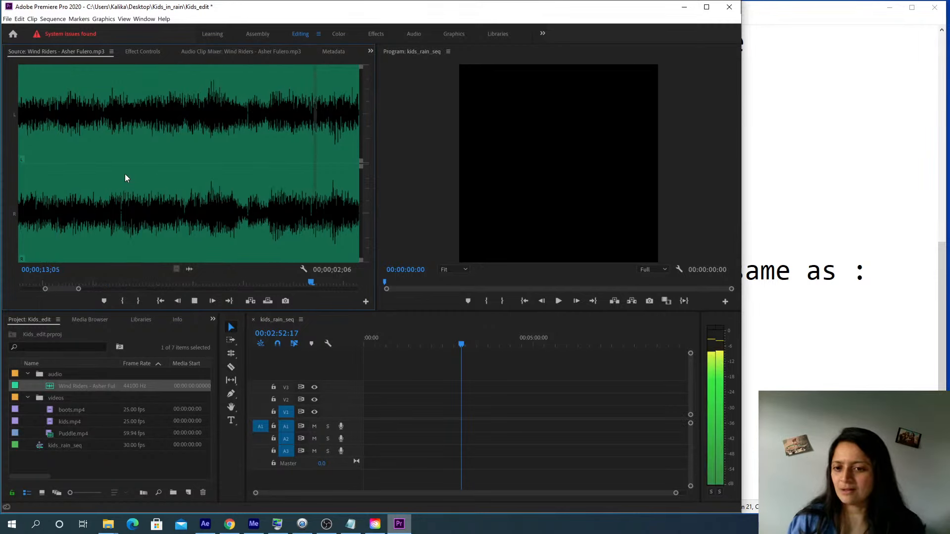
{"action": "key", "text": "space"}
Mark the Wind Riders clip's out point at 00;00;12;23 and return its playhead to the in point
{"action": "left_click", "coordinate": [273, 107]}
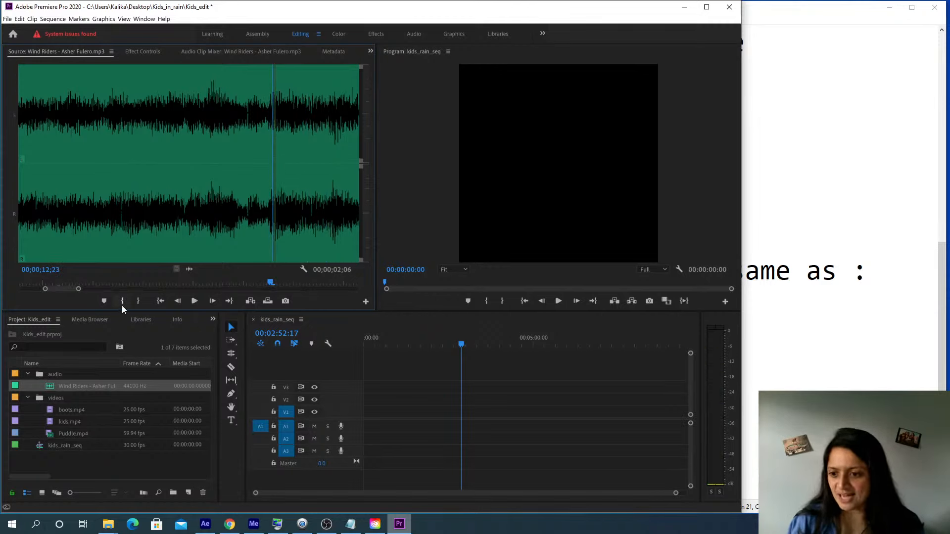
{"action": "left_click", "coordinate": [140, 301]}
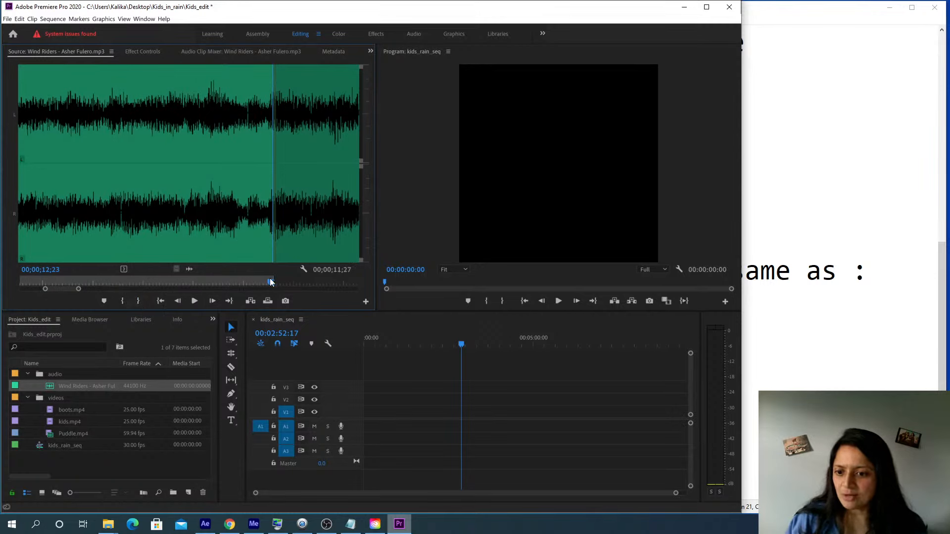
{"action": "left_click", "coordinate": [163, 302]}
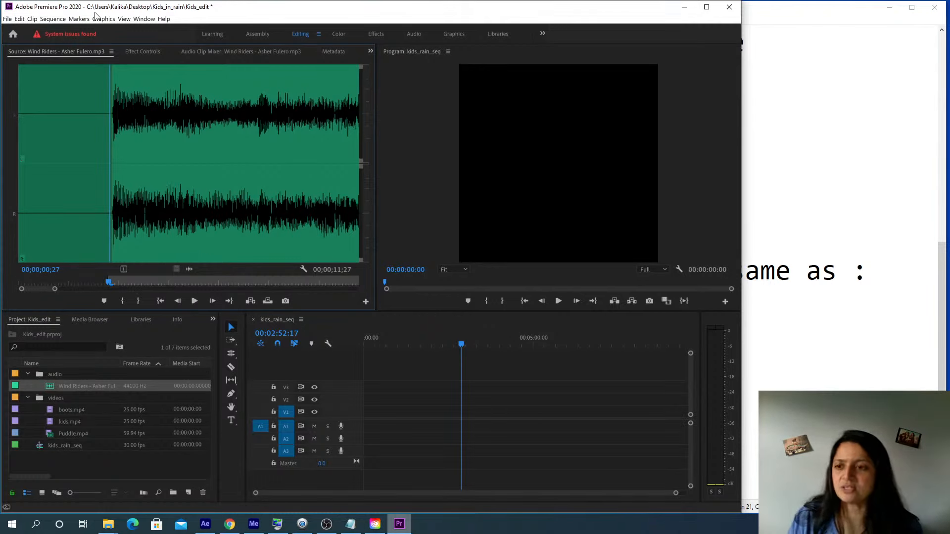
Play the marked Wind Riders section from its in point and pause at about 00;00;10;09
{"action": "left_click", "coordinate": [80, 20]}
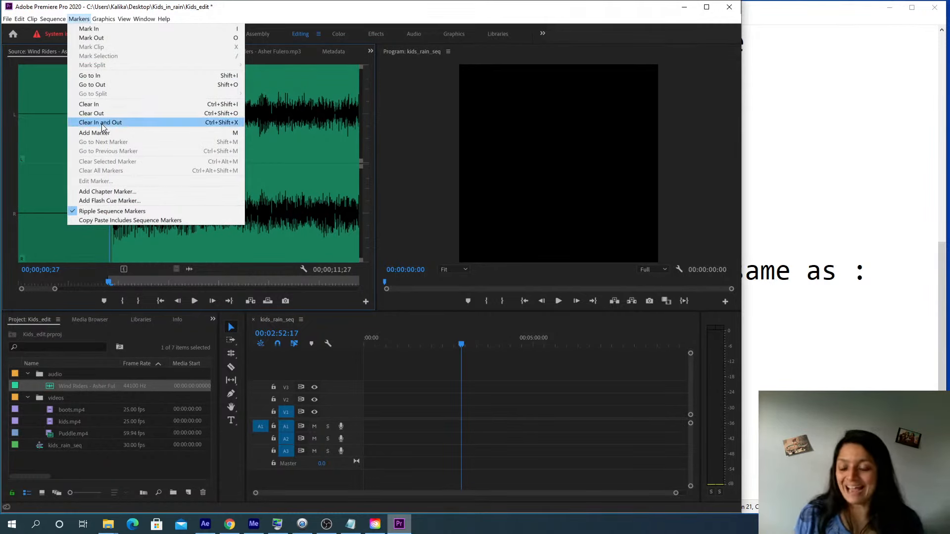
{"action": "left_click", "coordinate": [78, 20]}
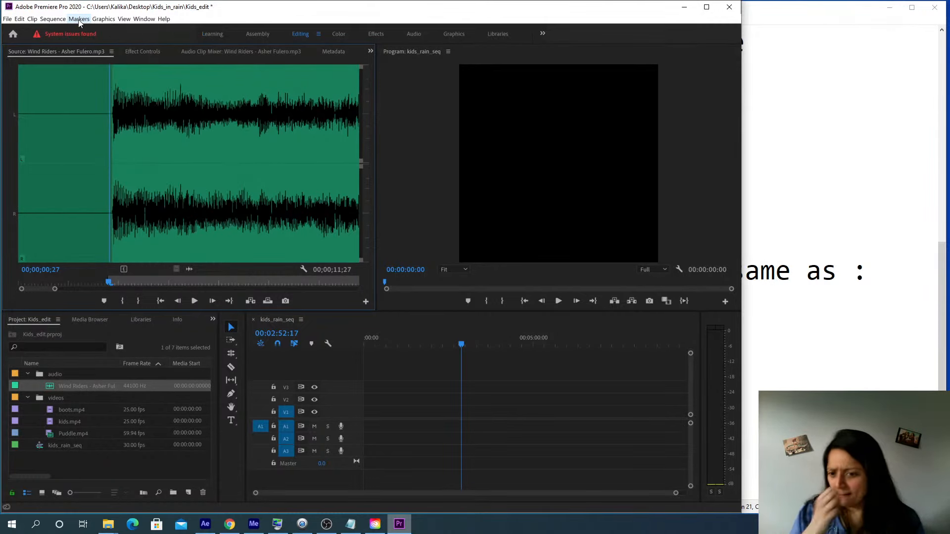
{"action": "key", "text": "space"}
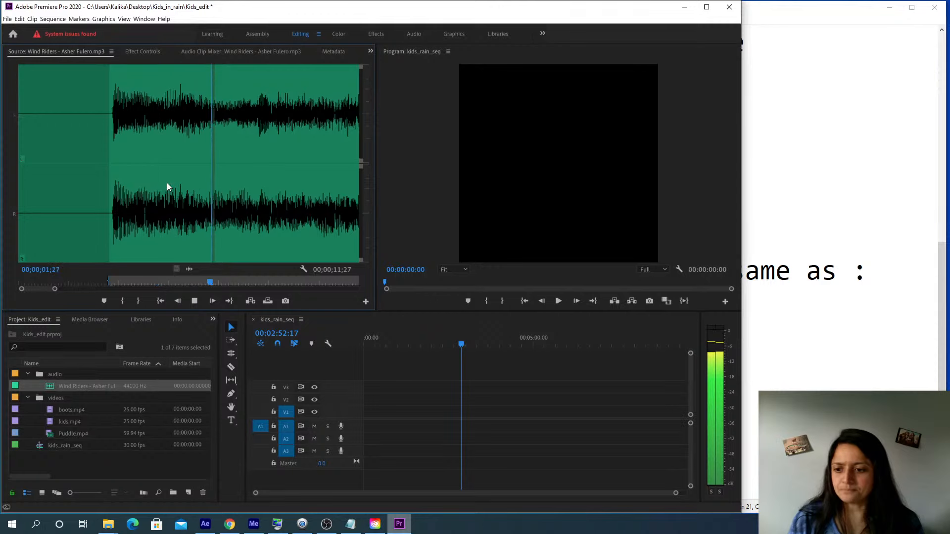
{"action": "key", "text": "space"}
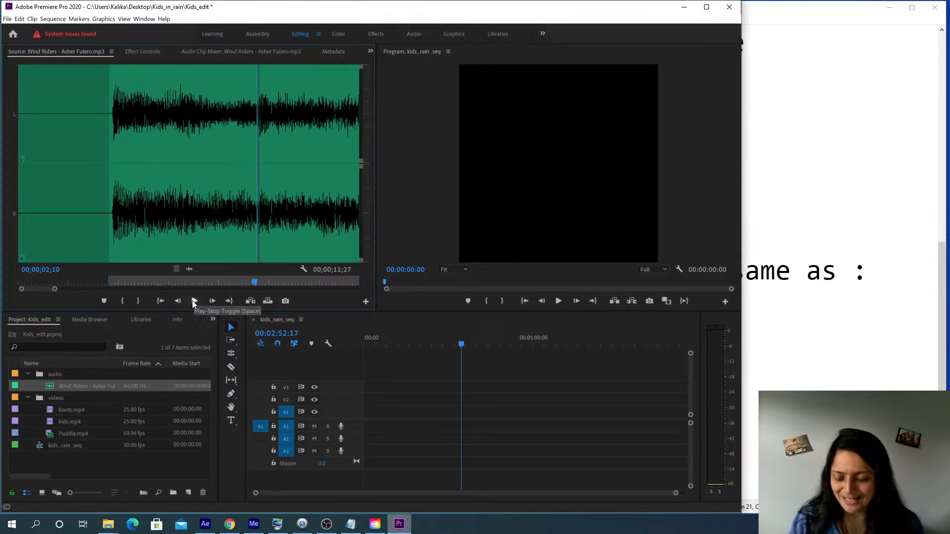
{"action": "key", "text": "space"}
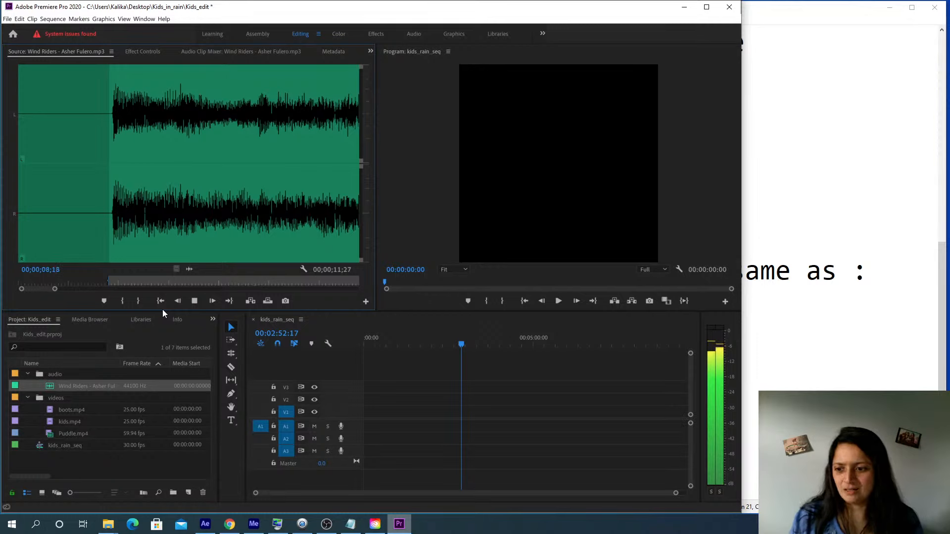
{"action": "key", "text": "space"}
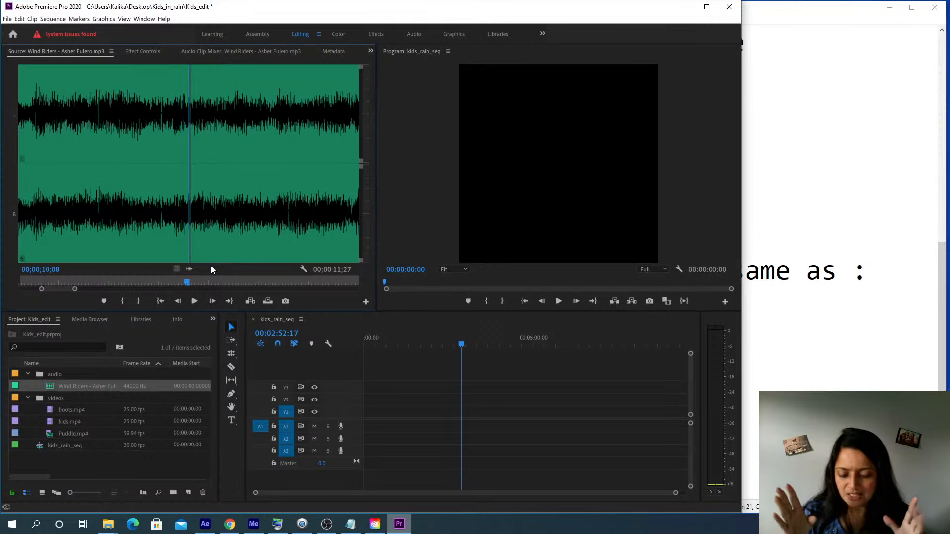
{"action": "key", "text": "Right"}
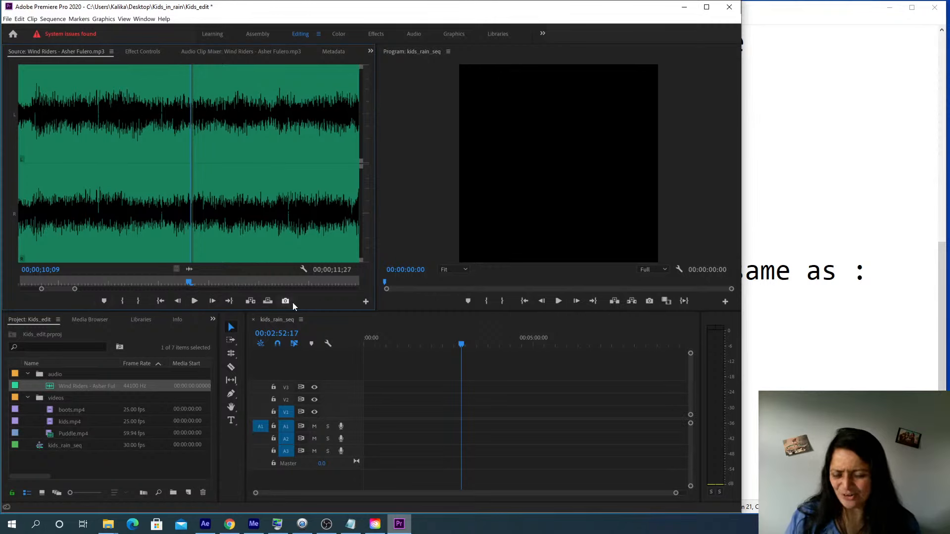
Add the Play Video In to Out control below the Play control in the source monitor's button layout
{"action": "left_click", "coordinate": [365, 301]}
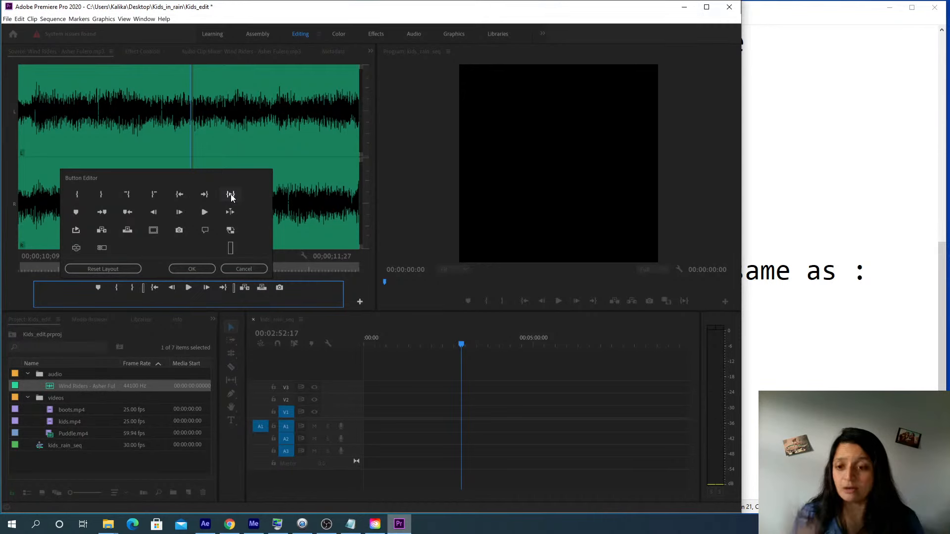
{"action": "left_click_drag", "start_coordinate": [230, 196], "coordinate": [182, 306]}
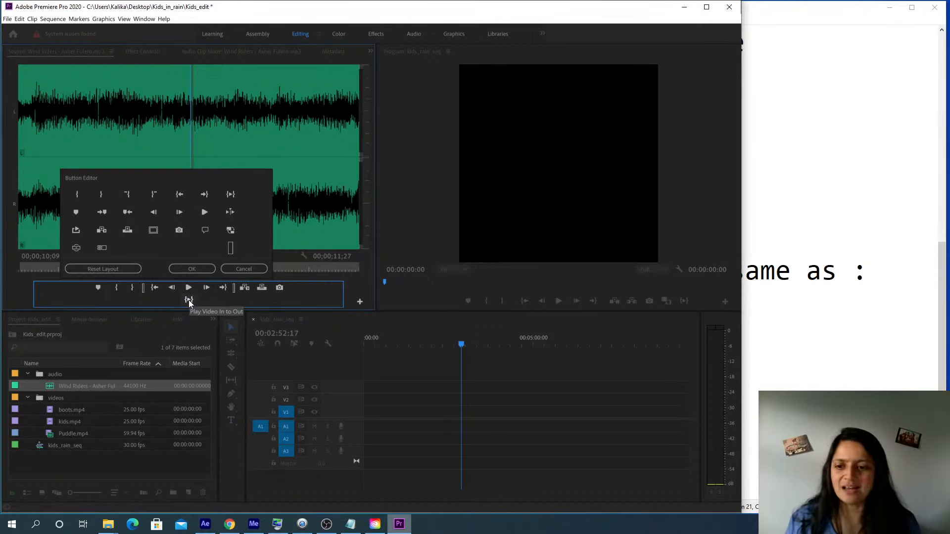
{"action": "left_click", "coordinate": [200, 268]}
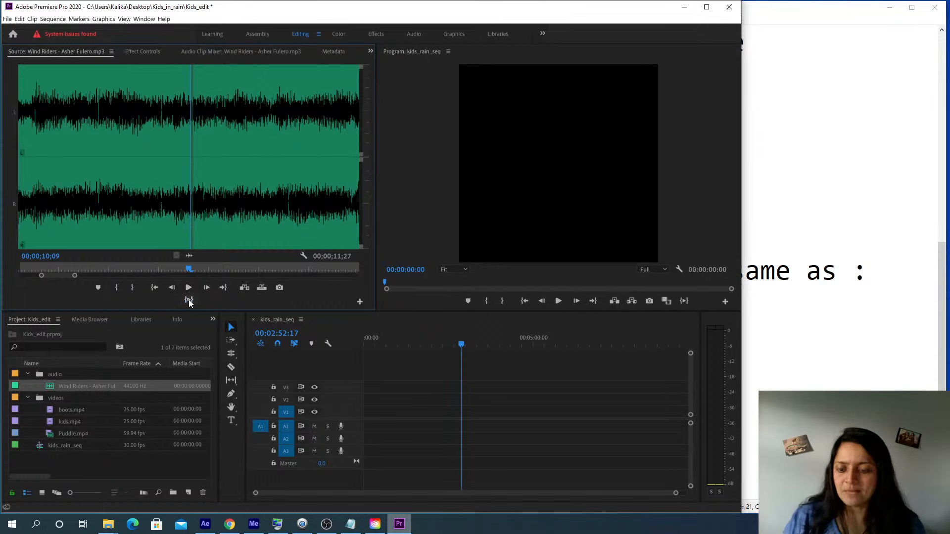
Play the source clip briefly to 00;00;10;22, view the full marked range, and return to the in point
{"action": "left_click", "coordinate": [189, 287]}
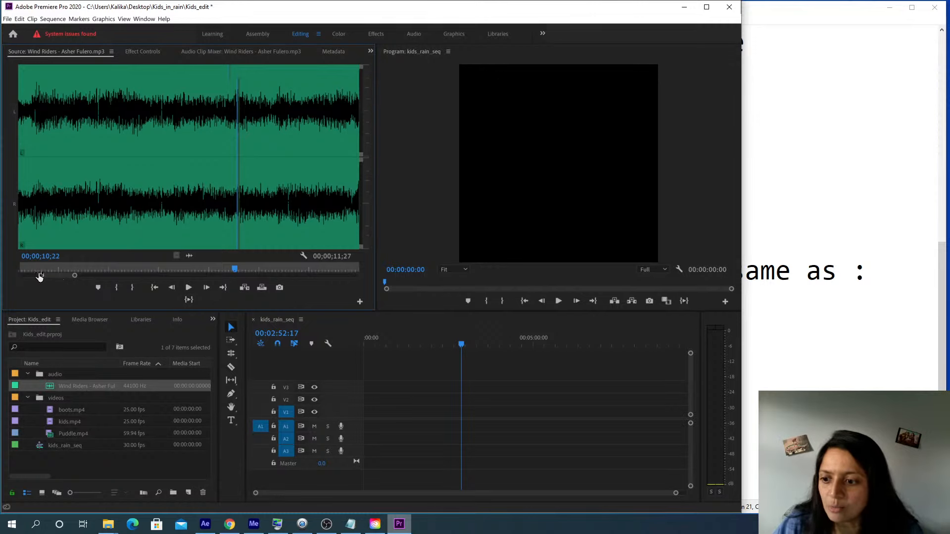
{"action": "left_click_drag", "start_coordinate": [41, 275], "coordinate": [2, 243]}
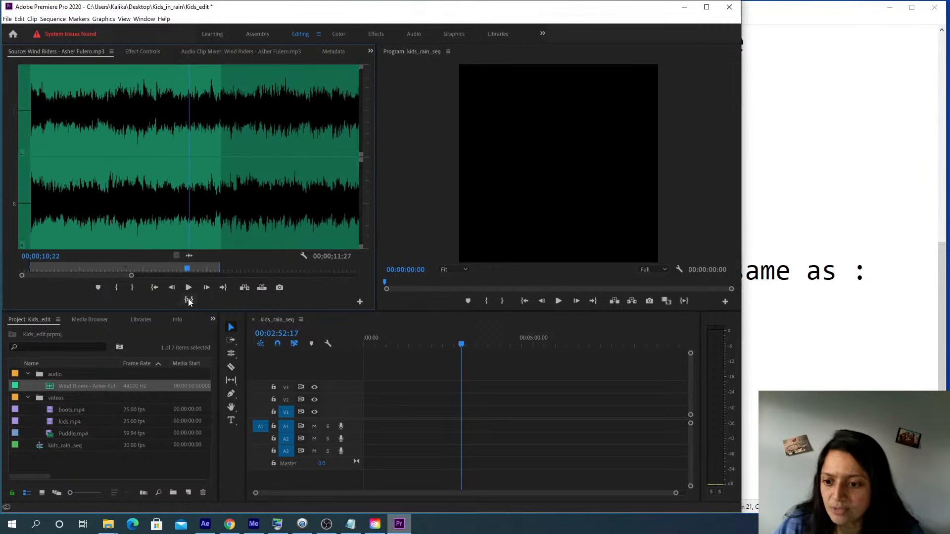
{"action": "left_click_drag", "start_coordinate": [131, 276], "coordinate": [143, 280]}
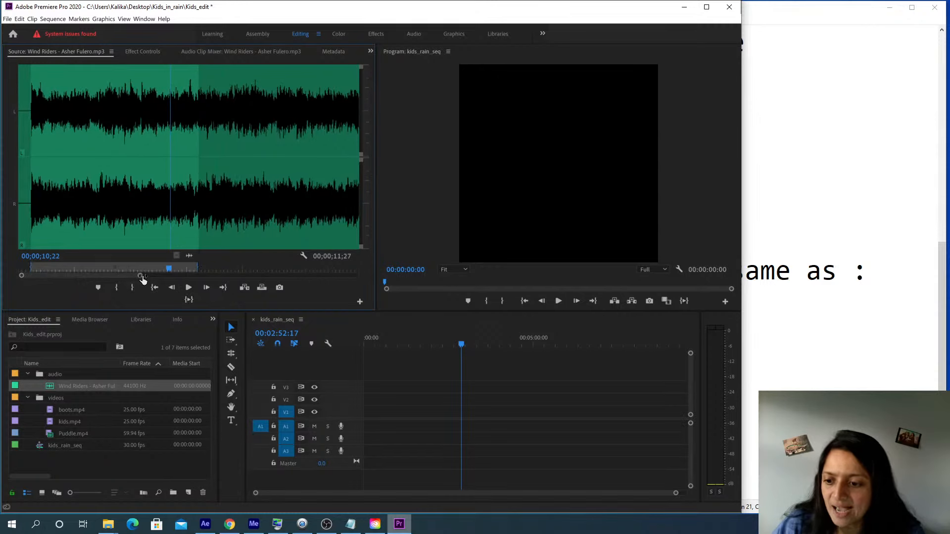
{"action": "left_click", "coordinate": [154, 288]}
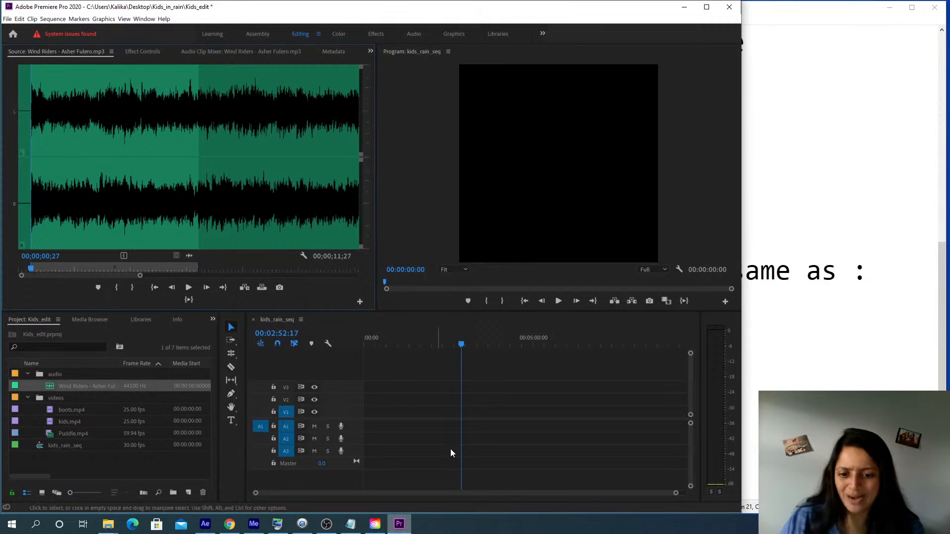
Move the kids_rain_seq playhead to 00:00:00:00 and place the marked Wind Riders audio at the start of track A1
{"action": "left_click_drag", "start_coordinate": [462, 345], "coordinate": [286, 356]}
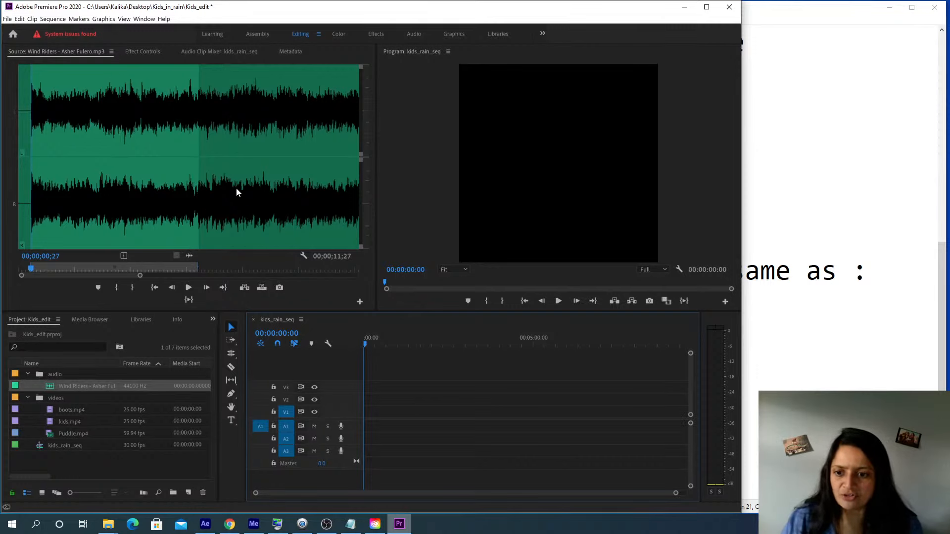
{"action": "left_click_drag", "start_coordinate": [236, 188], "coordinate": [273, 249]}
{"action": "left_click_drag", "start_coordinate": [182, 192], "coordinate": [469, 496]}
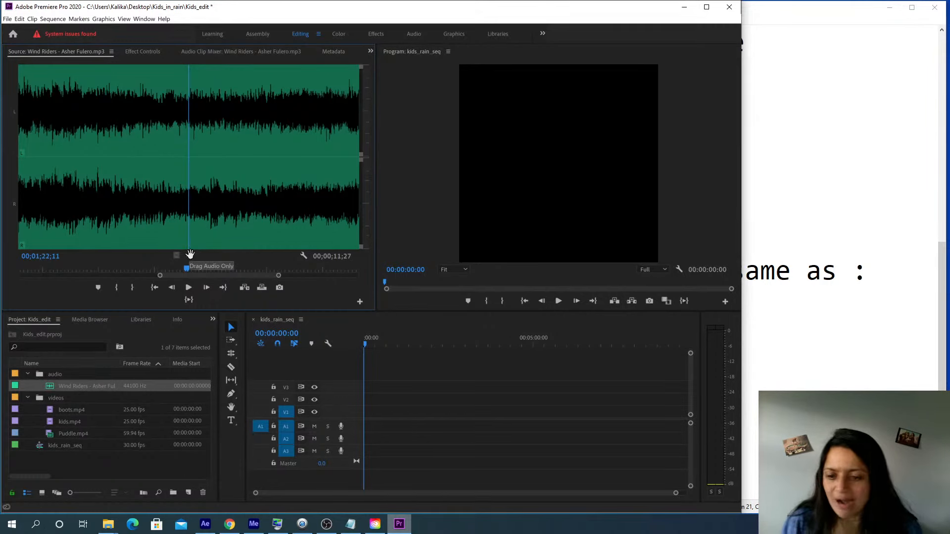
{"action": "left_click_drag", "start_coordinate": [190, 254], "coordinate": [358, 429]}
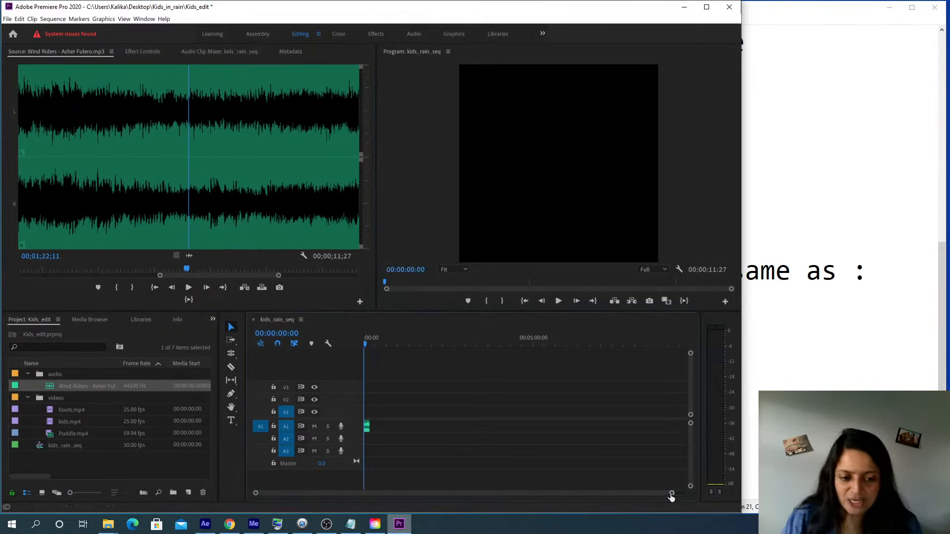
Play kids_rain_seq from the start to 00:00:07:07 in short stretches, checking the levels on the audio meters
{"action": "left_click_drag", "start_coordinate": [672, 496], "coordinate": [510, 497]}
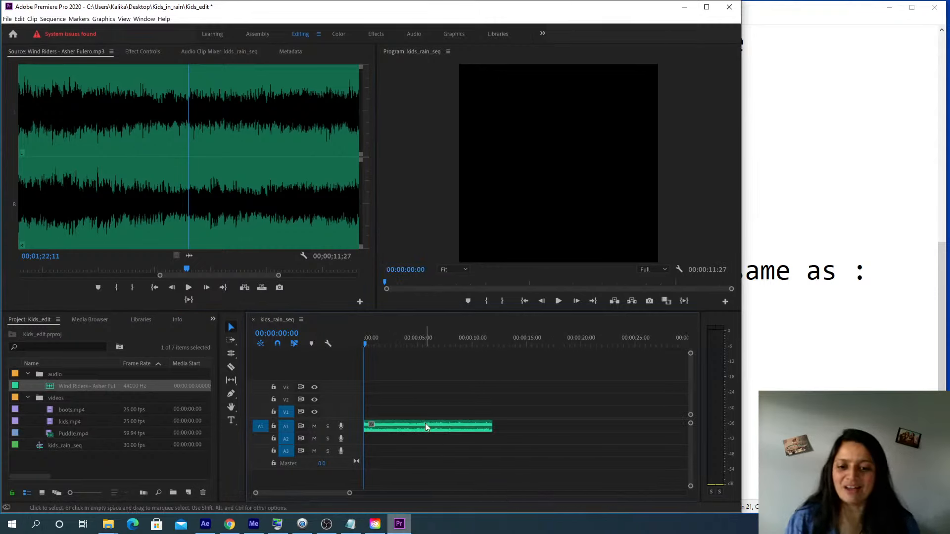
{"action": "left_click_drag", "start_coordinate": [349, 493], "coordinate": [345, 493]}
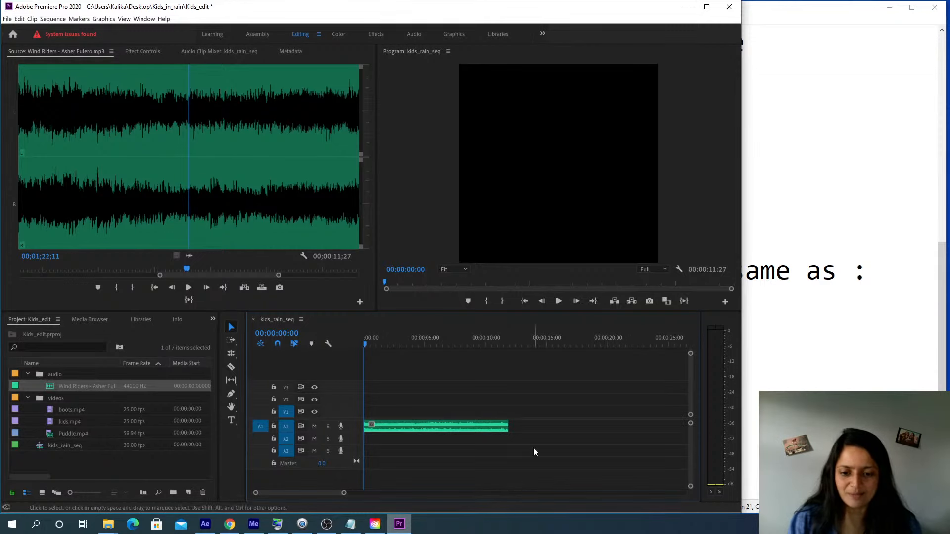
{"action": "key", "text": "space"}
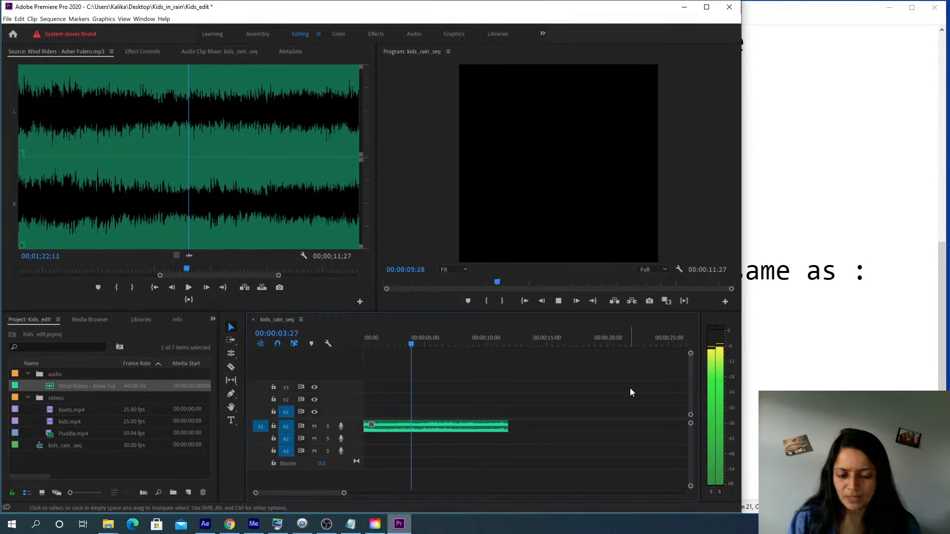
{"action": "key", "text": "space"}
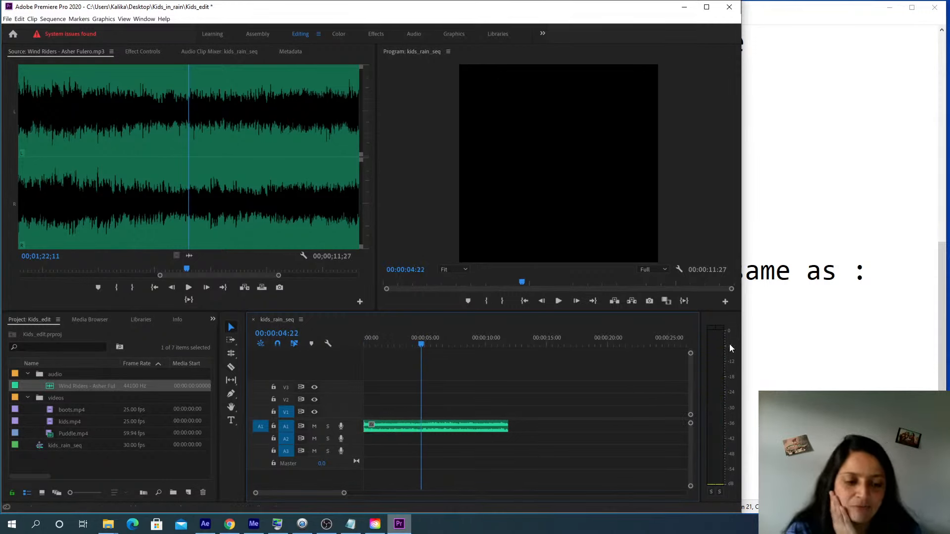
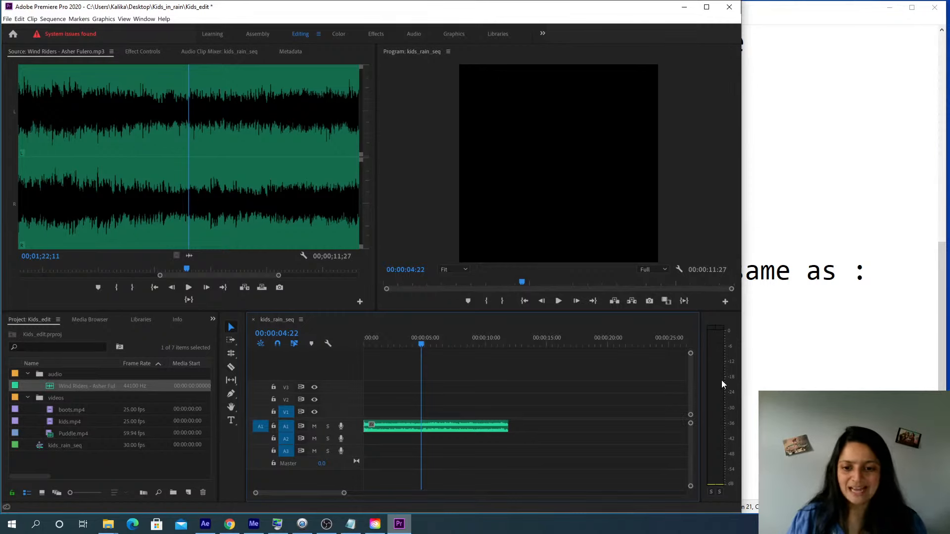
{"action": "key", "text": "space"}
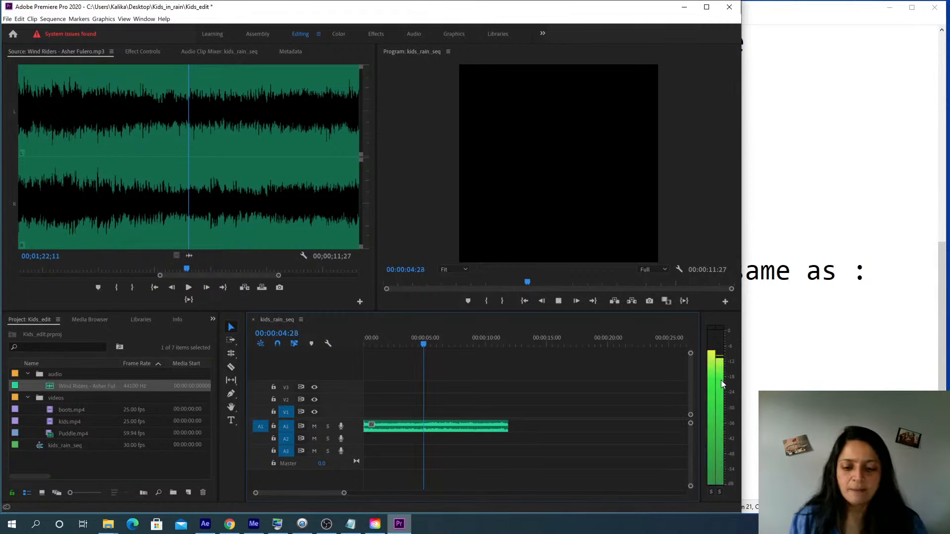
{"action": "key", "text": "space"}
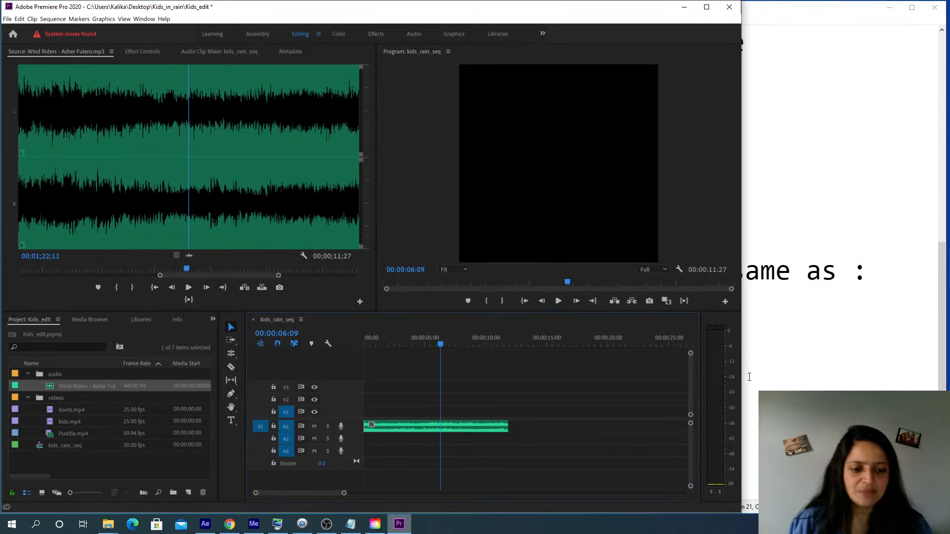
{"action": "key", "text": "space"}
{"action": "key", "text": "space"}
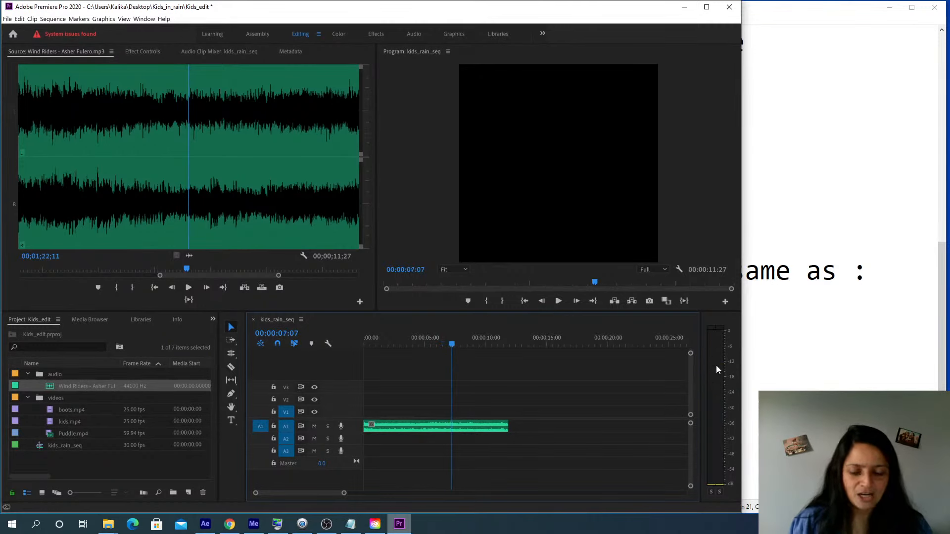
Select the Wind Riders clip on track A1 and open the Audio Track Mixer for kids_rain_seq
{"action": "left_click", "coordinate": [471, 427]}
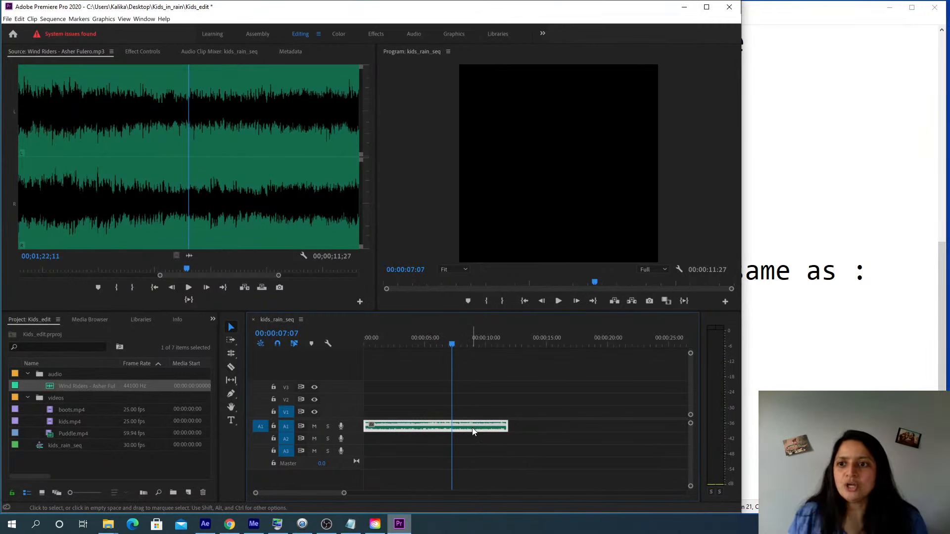
{"action": "left_click", "coordinate": [145, 19]}
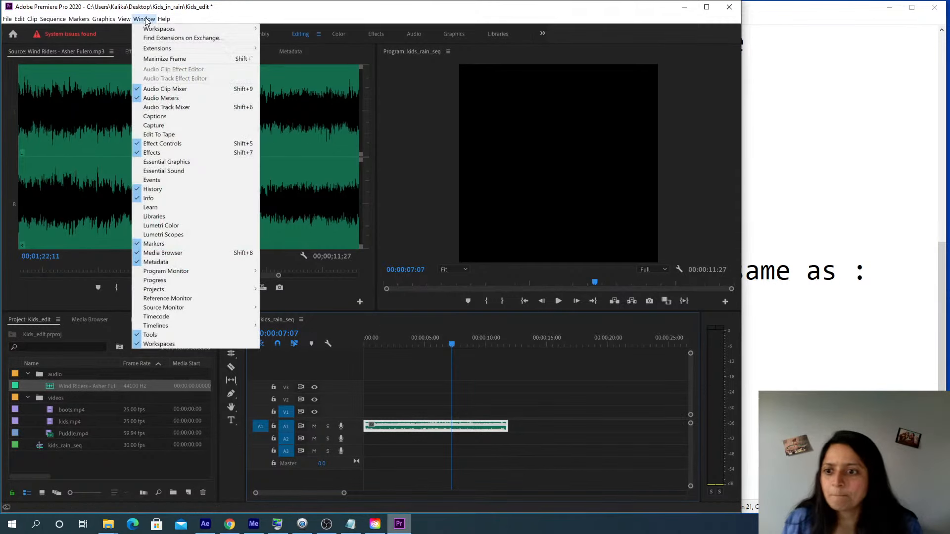
{"action": "left_click", "coordinate": [180, 107]}
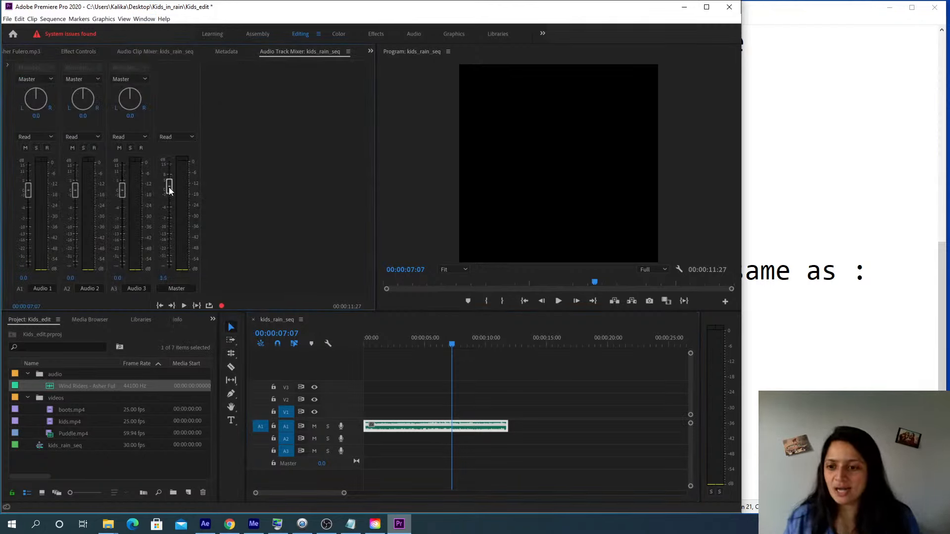
Lower the Master track volume to -7.4 dB and play the sequence from the start to 00:00:04:09, checking the levels
{"action": "left_click_drag", "start_coordinate": [169, 190], "coordinate": [169, 203]}
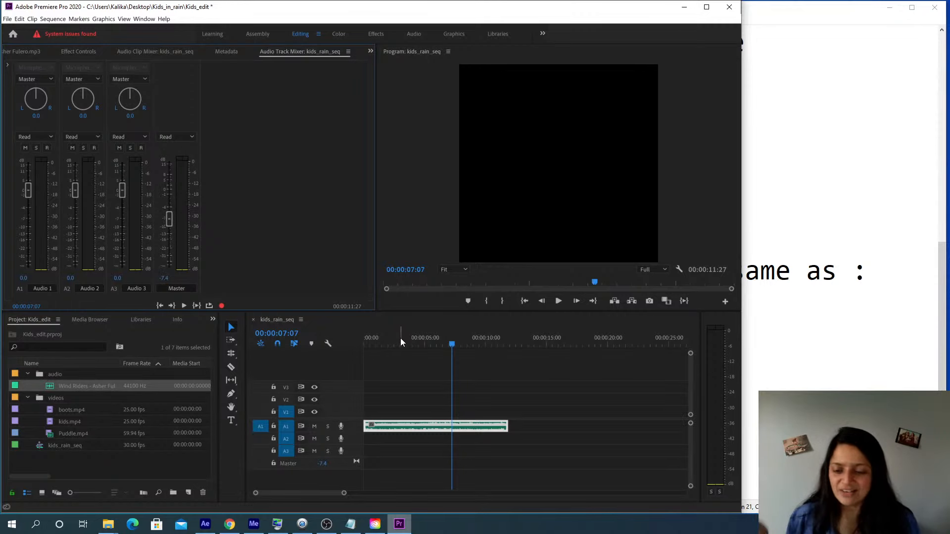
{"action": "left_click_drag", "start_coordinate": [399, 338], "coordinate": [361, 357]}
{"action": "key", "text": "space"}
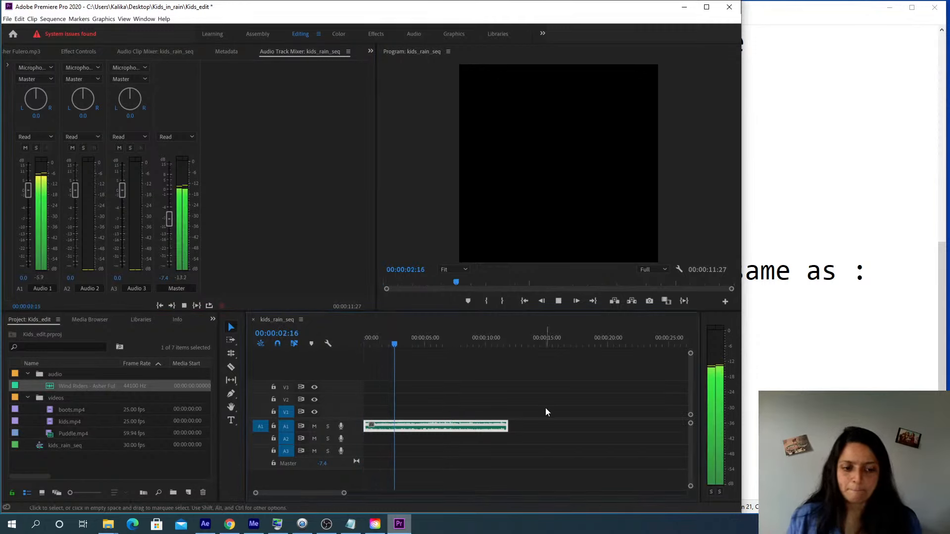
{"action": "key", "text": "space"}
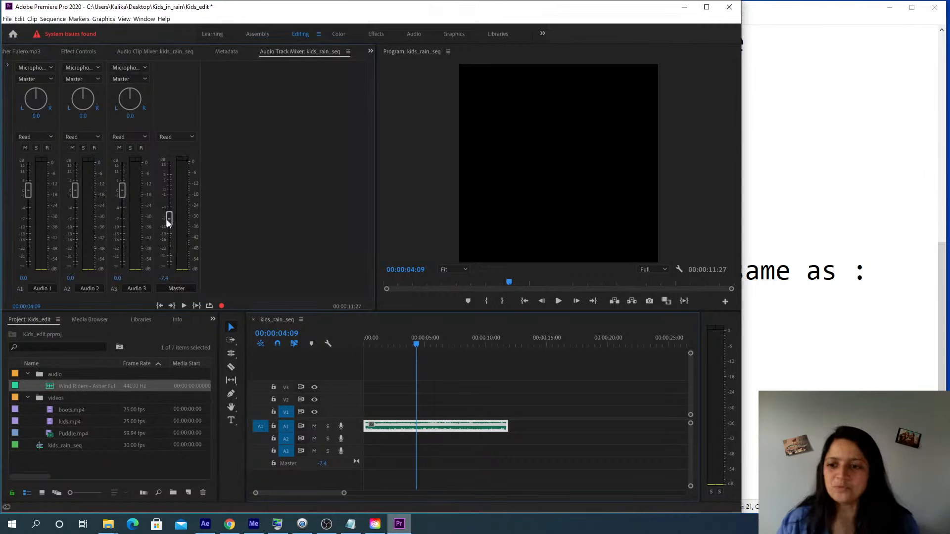
Set the Master track volume to 0 dB and return the sequence playhead to 00:00:00:00
{"action": "left_click_drag", "start_coordinate": [167, 220], "coordinate": [174, 189]}
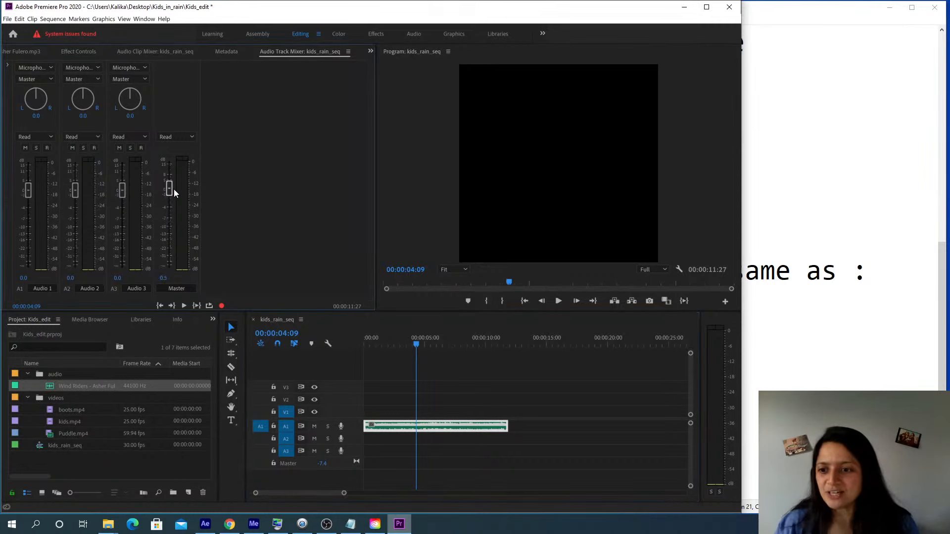
{"action": "left_click", "coordinate": [163, 278]}
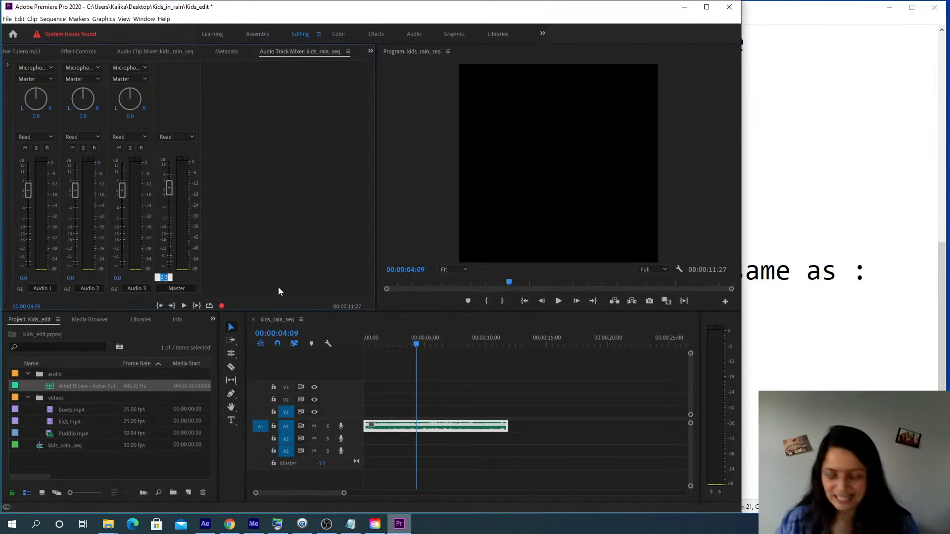
{"action": "type", "text": "0"}
{"action": "key", "text": "Return"}
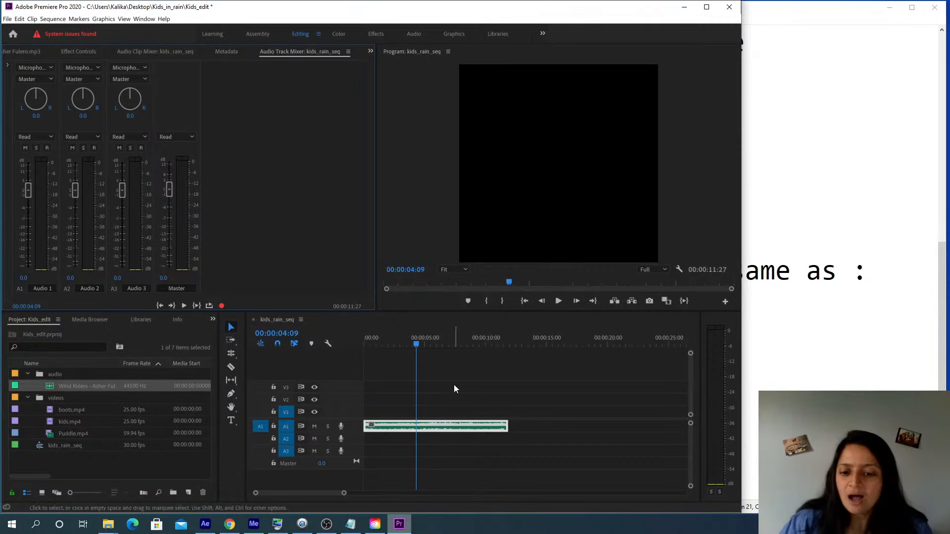
{"action": "left_click_drag", "start_coordinate": [396, 345], "coordinate": [338, 350]}
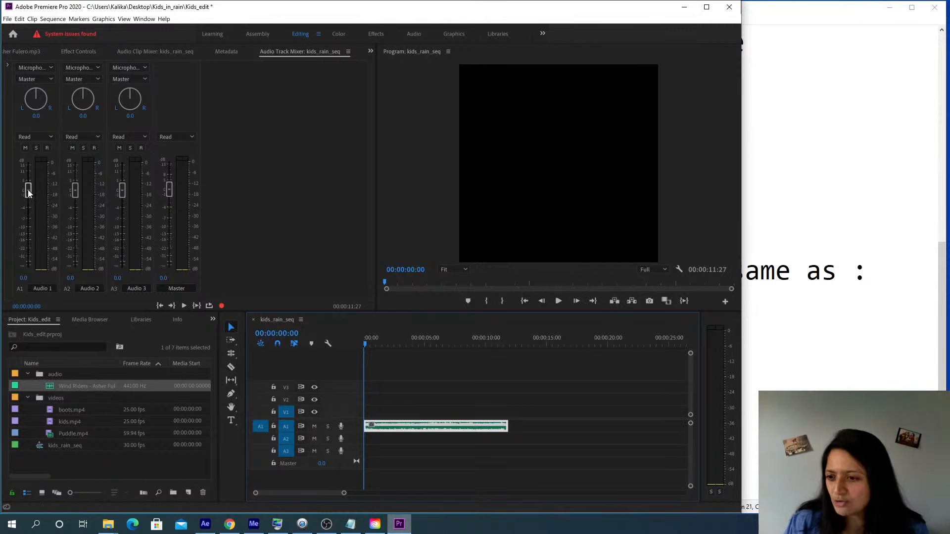
Lower the Audio 1 track volume to -6.0 dB and play the sequence to check the level
{"action": "left_click_drag", "start_coordinate": [28, 189], "coordinate": [31, 210]}
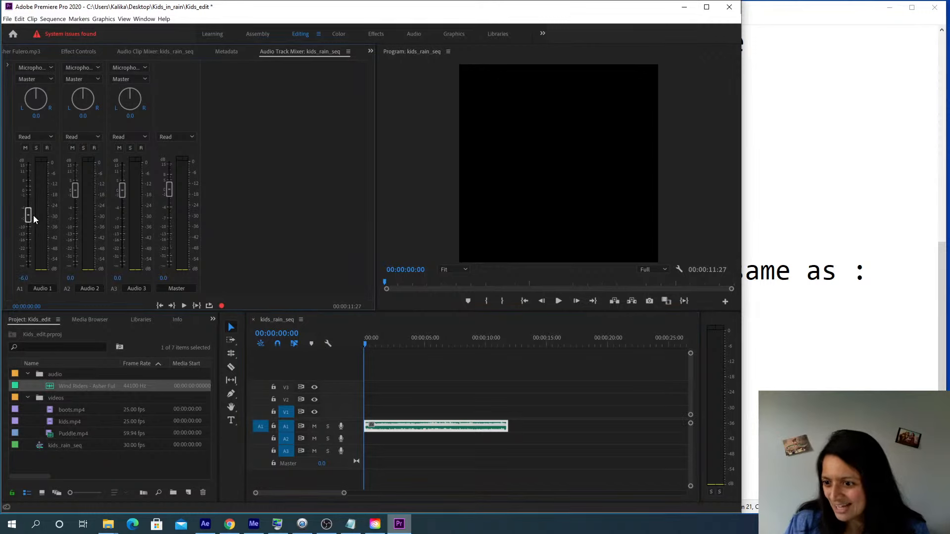
{"action": "left_click", "coordinate": [382, 340]}
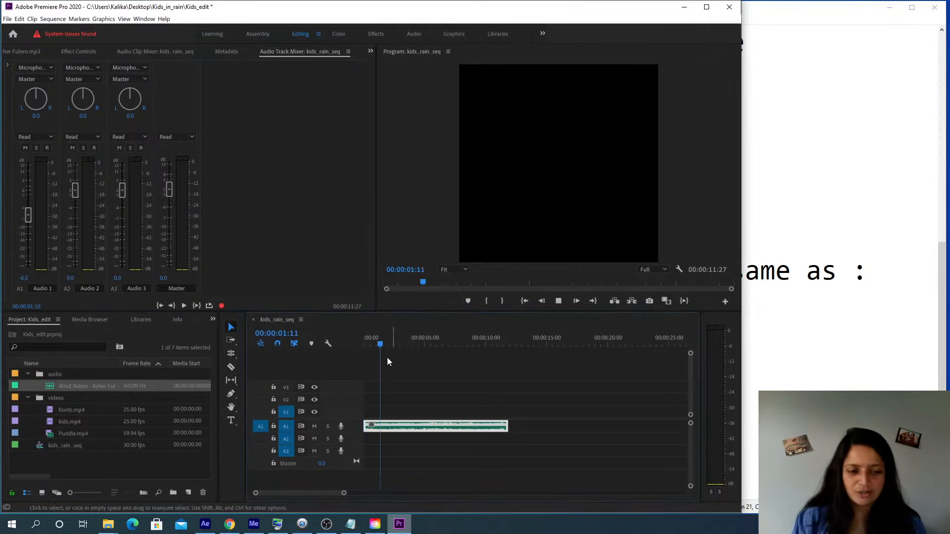
{"action": "key", "text": "space"}
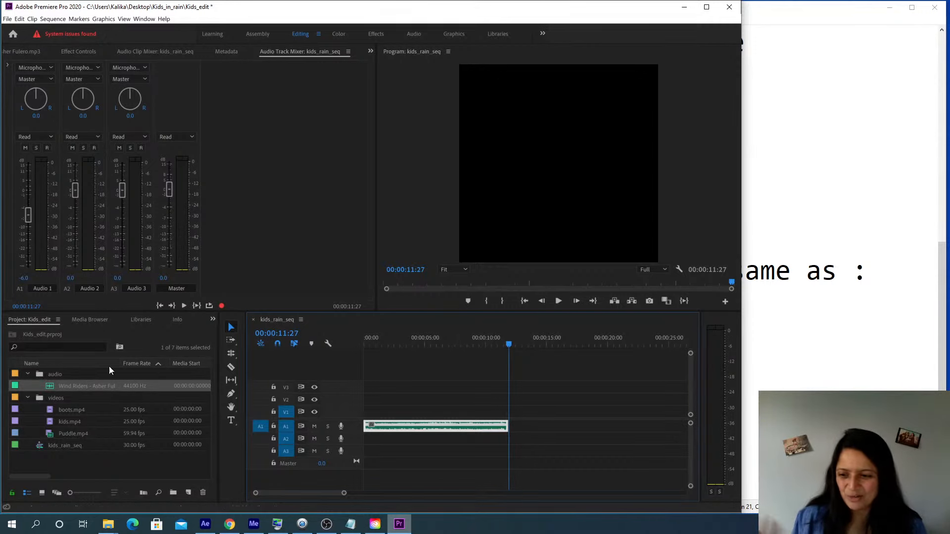
Load the Wind Riders music clip for source viewing and clear its In and Out points
{"action": "double_click", "coordinate": [49, 387]}
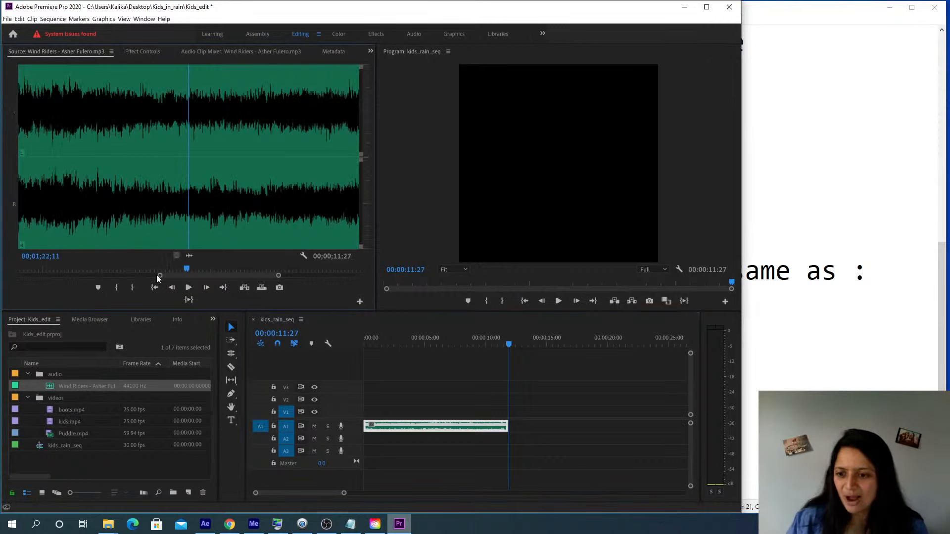
{"action": "left_click_drag", "start_coordinate": [159, 277], "coordinate": [24, 275]}
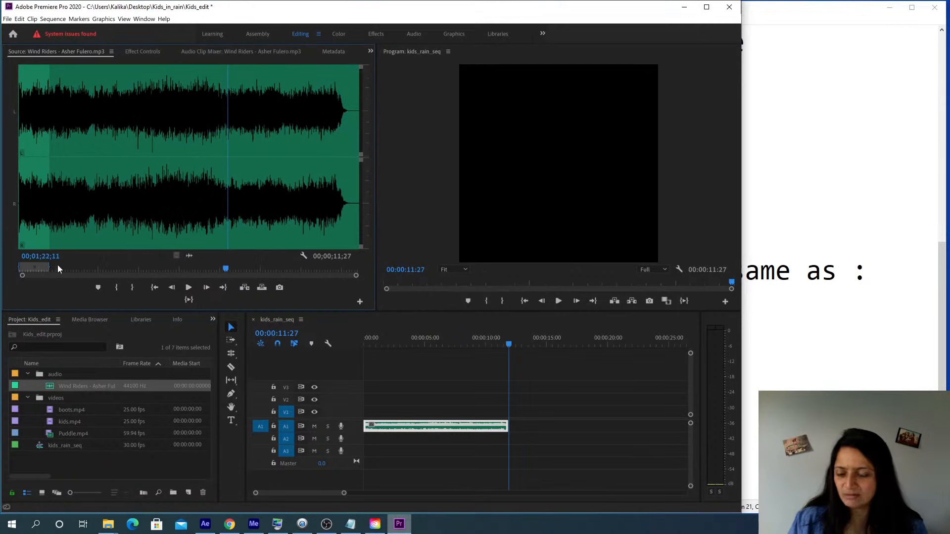
{"action": "left_click", "coordinate": [78, 19]}
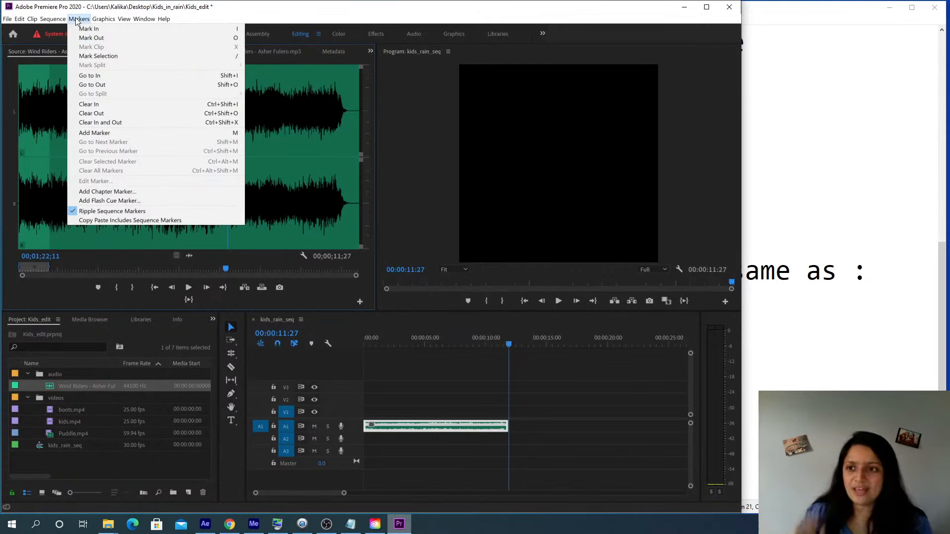
{"action": "left_click", "coordinate": [78, 19]}
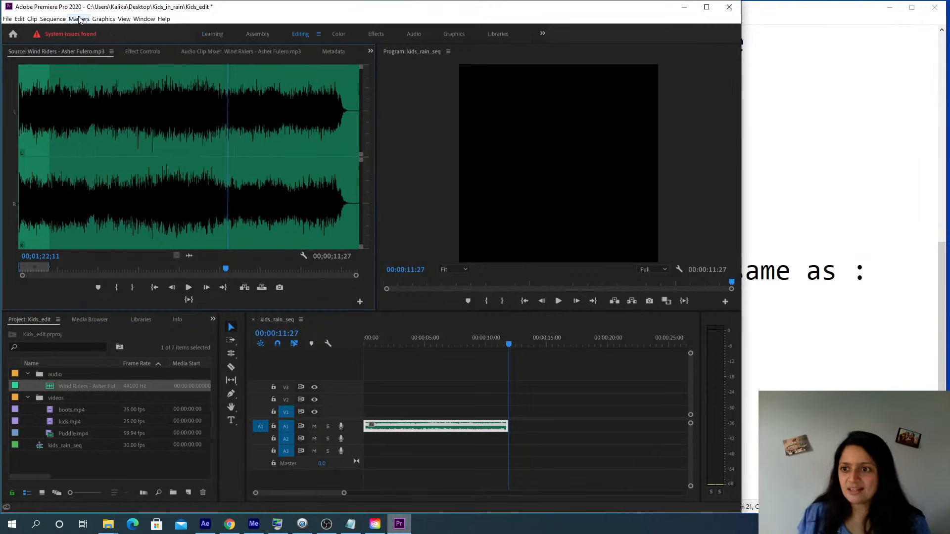
{"action": "left_click", "coordinate": [48, 384]}
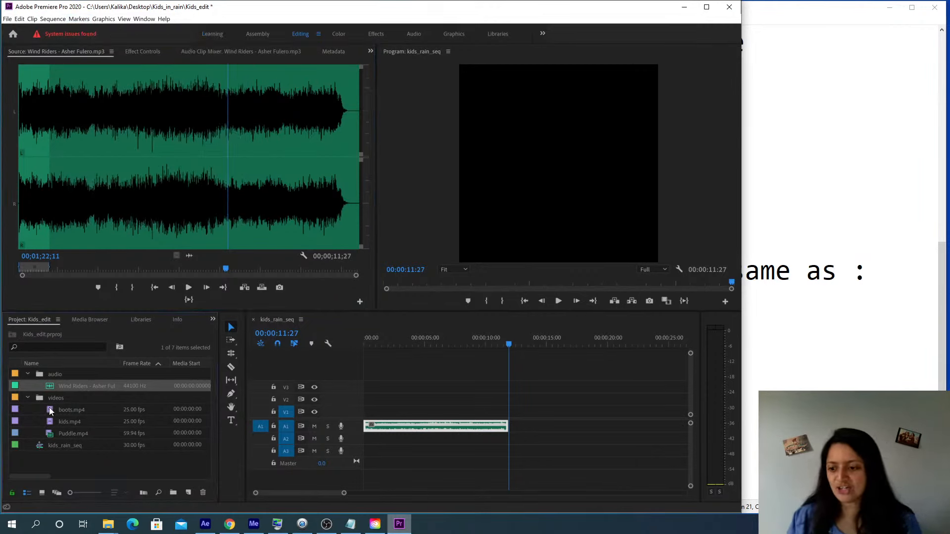
{"action": "double_click", "coordinate": [50, 386]}
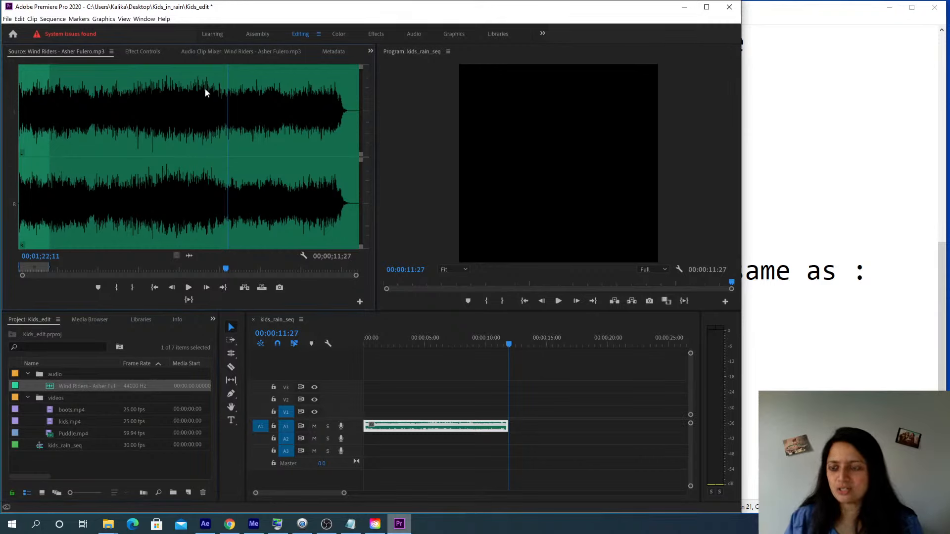
{"action": "left_click", "coordinate": [432, 427]}
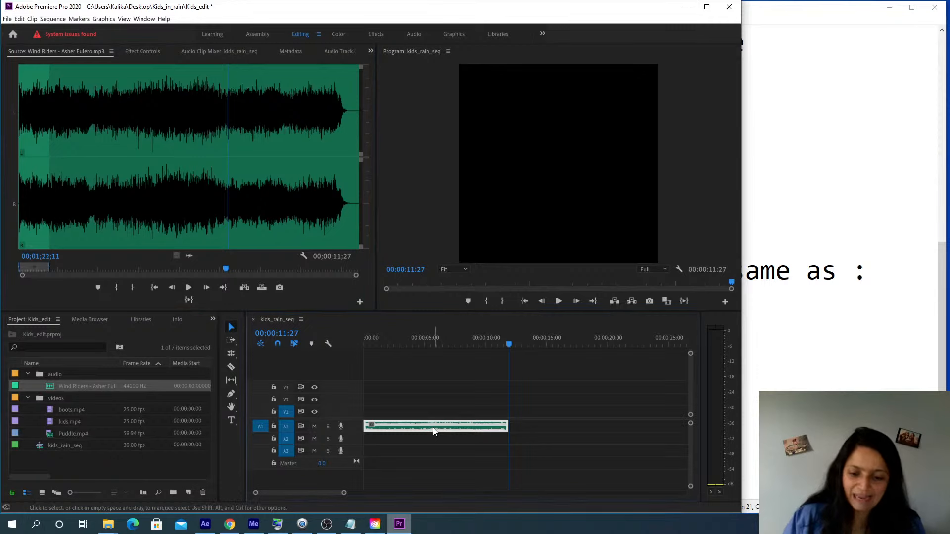
{"action": "left_click", "coordinate": [49, 386]}
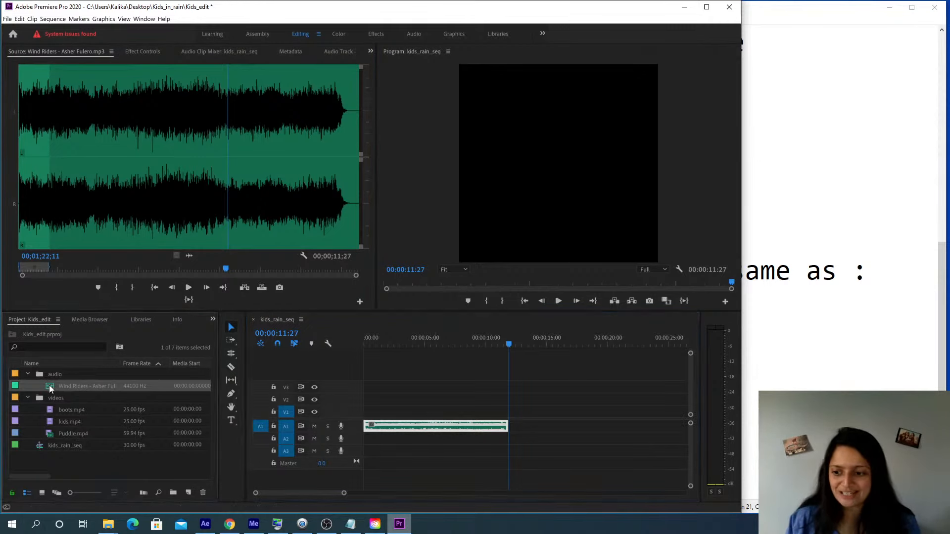
{"action": "left_click", "coordinate": [205, 127]}
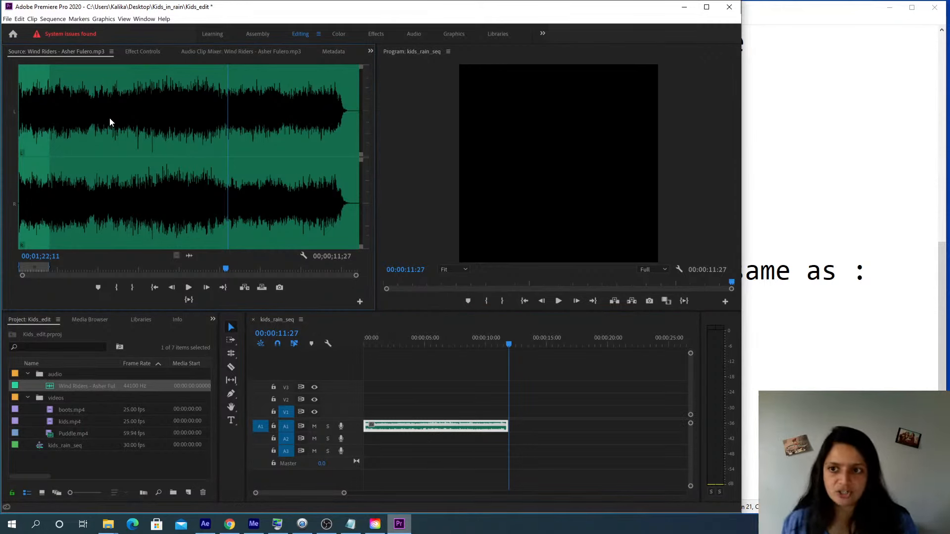
{"action": "left_click", "coordinate": [79, 19]}
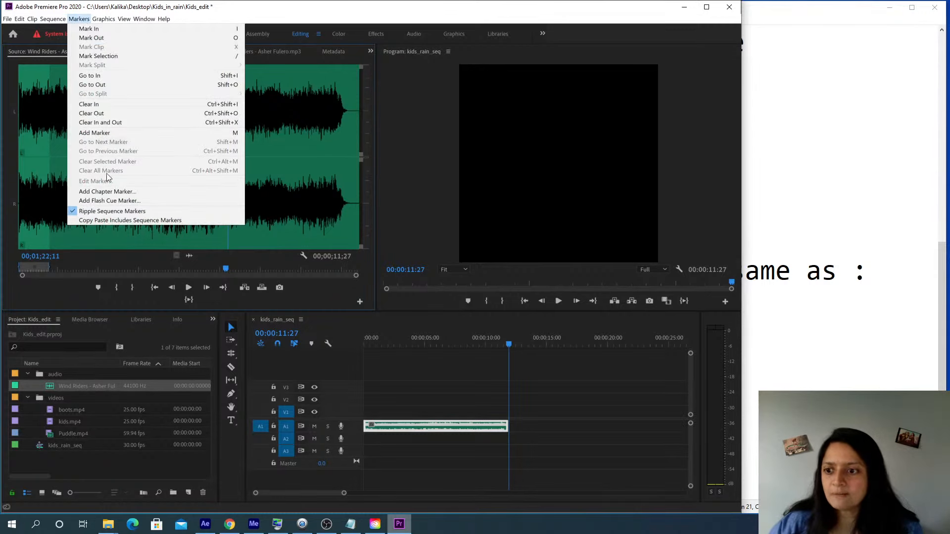
{"action": "left_click", "coordinate": [104, 123]}
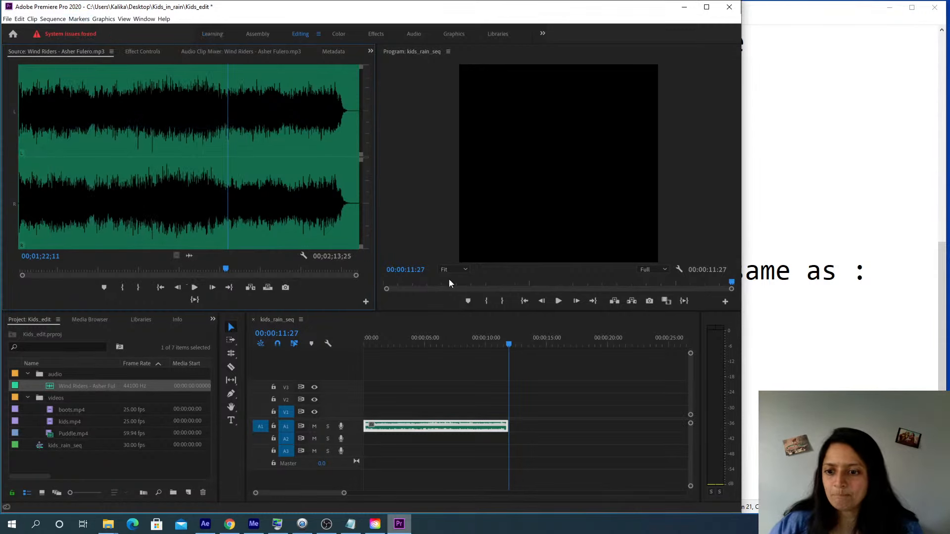
Audition the closing seconds of the Wind Riders source clip to locate where its ending begins
{"action": "left_click", "coordinate": [336, 205]}
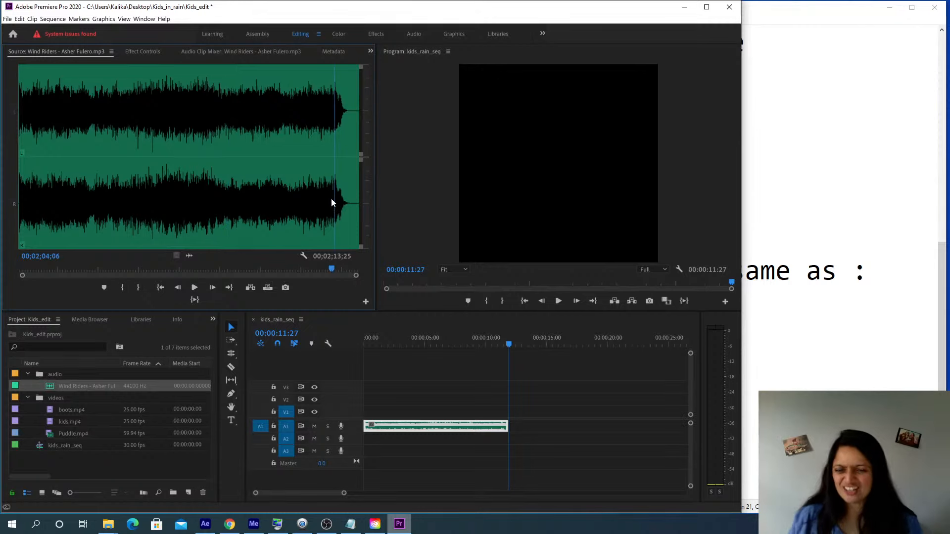
{"action": "key", "text": "space"}
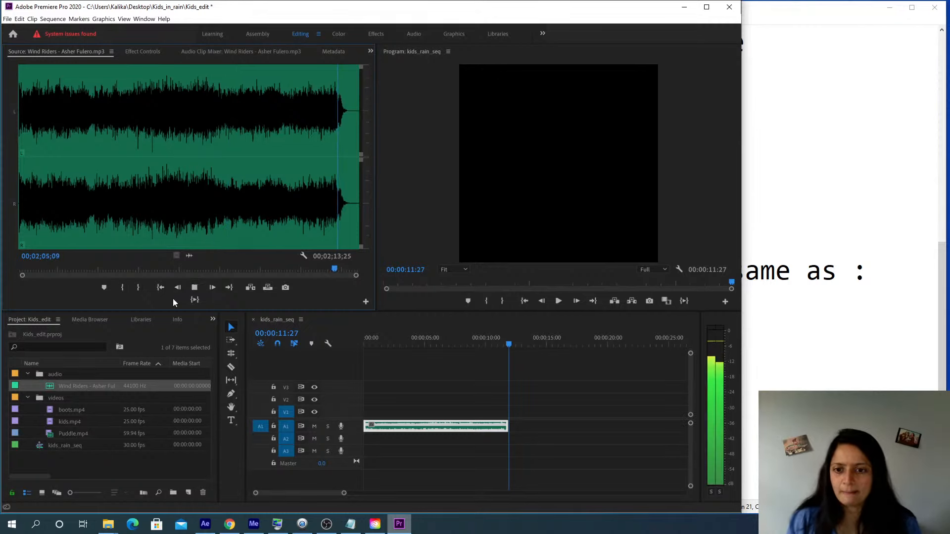
{"action": "key", "text": "space"}
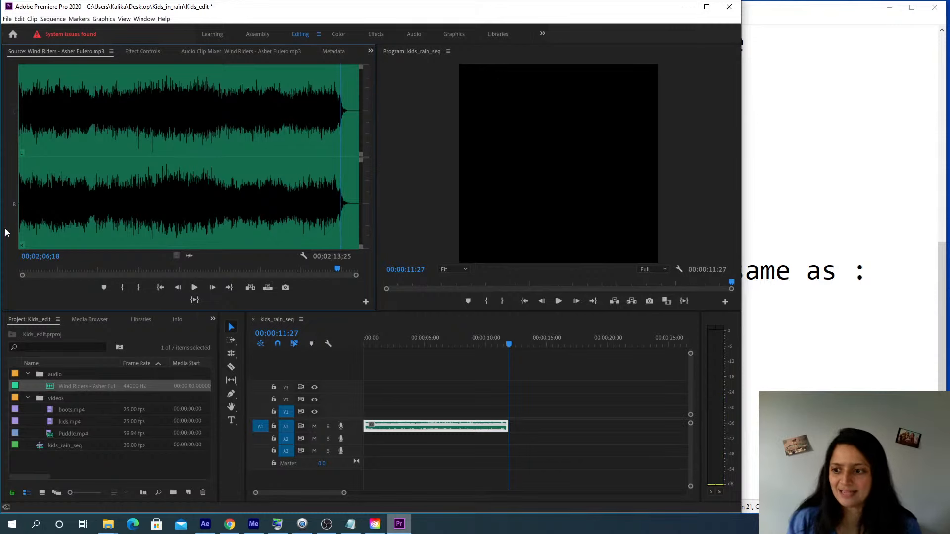
{"action": "left_click_drag", "start_coordinate": [23, 276], "coordinate": [164, 250]}
{"action": "left_click", "coordinate": [177, 111]}
{"action": "key", "text": "space"}
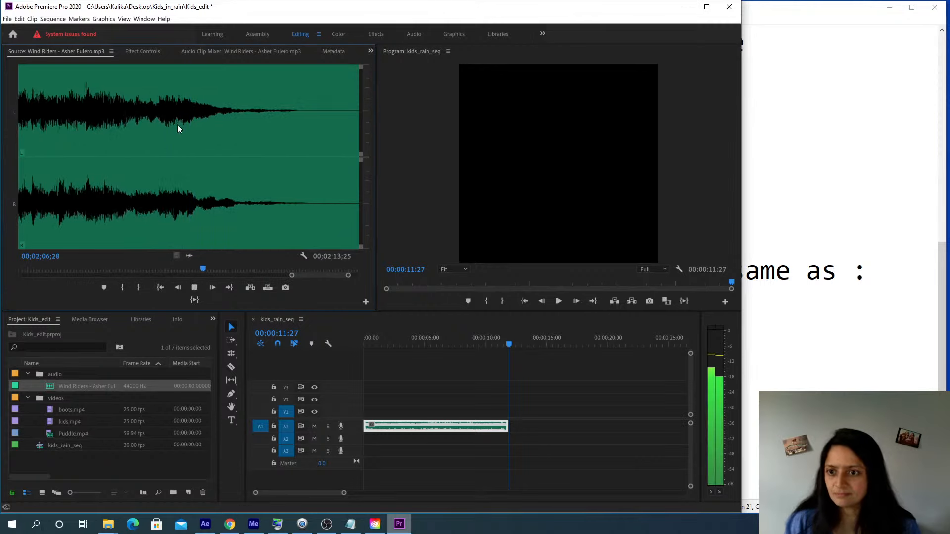
{"action": "left_click", "coordinate": [142, 116]}
{"action": "key", "text": "space"}
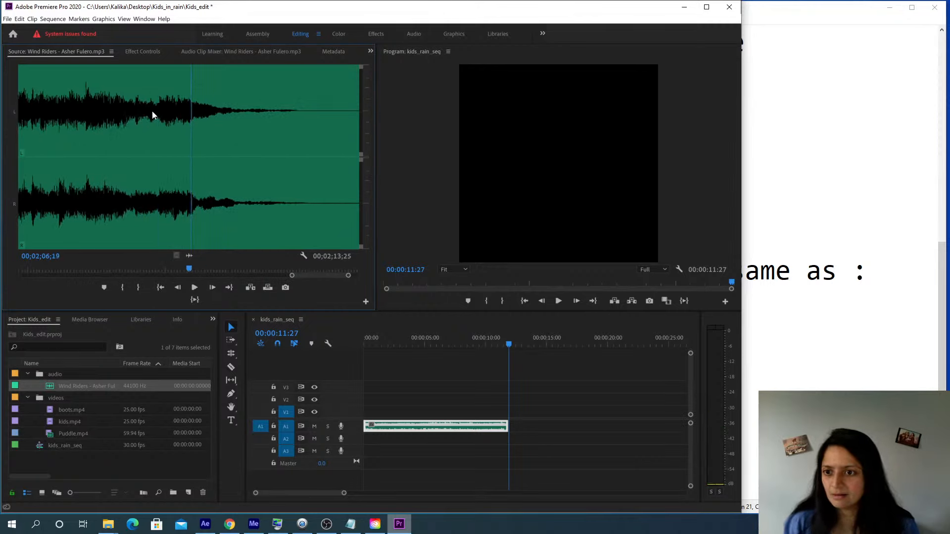
Set the source clip's In point at 00;02;06;02, where the music's ending begins
{"action": "left_click", "coordinate": [149, 113]}
{"action": "left_click", "coordinate": [99, 114]}
{"action": "key", "text": "space"}
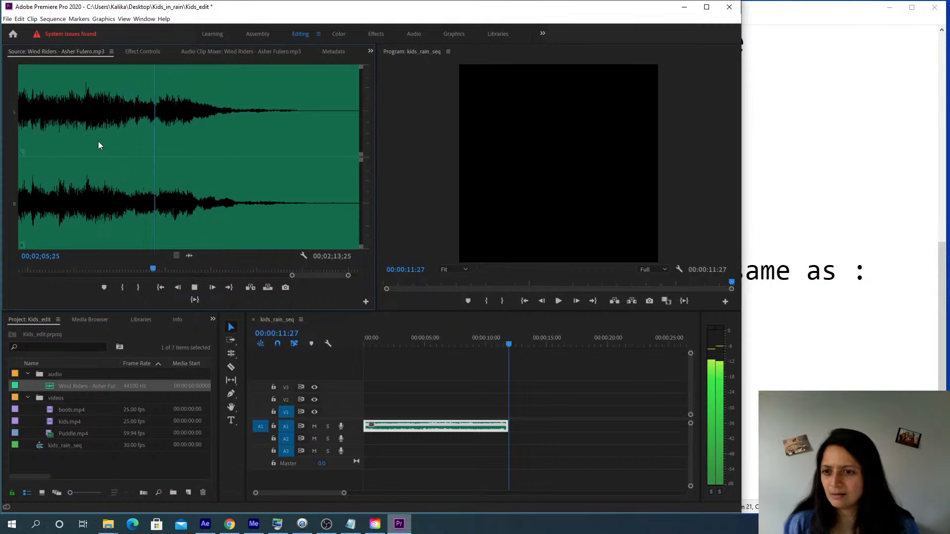
{"action": "key", "text": "space"}
{"action": "left_click_drag", "start_coordinate": [153, 113], "coordinate": [164, 117]}
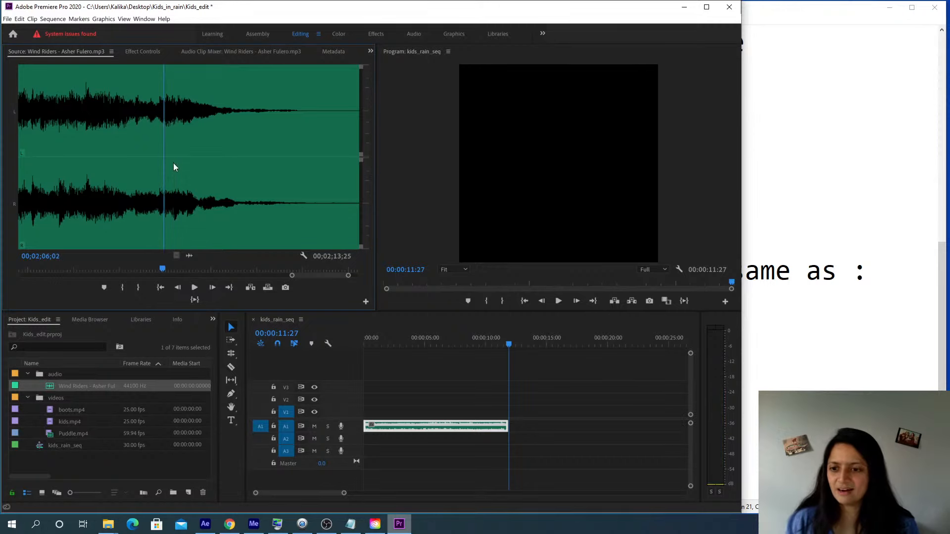
{"action": "left_click", "coordinate": [123, 287]}
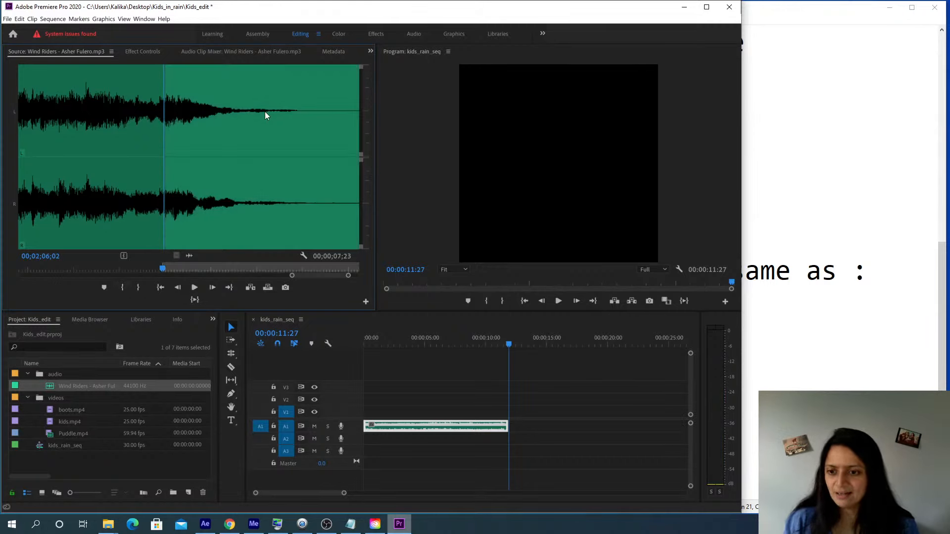
Place the marked audio ending on track A1 directly after the existing music clip and play across the join
{"action": "left_click_drag", "start_coordinate": [189, 256], "coordinate": [512, 435]}
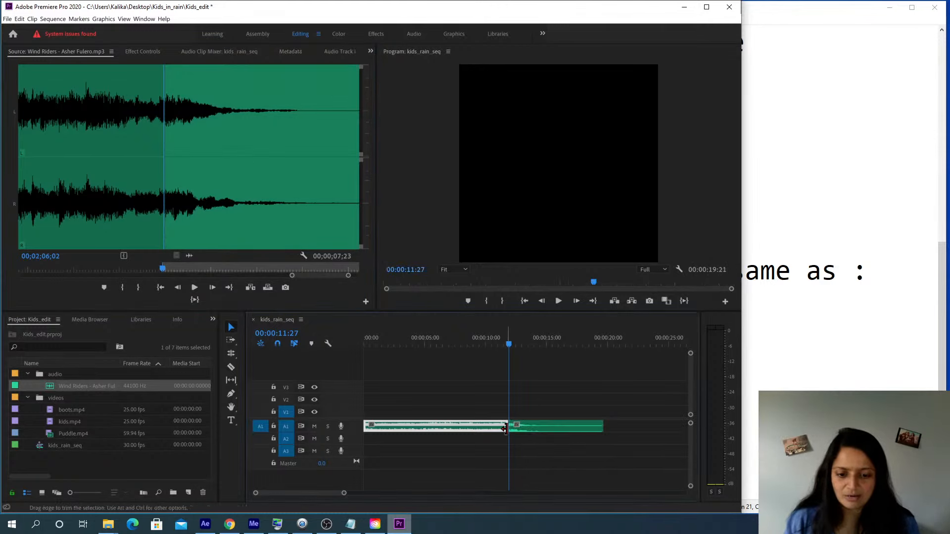
{"action": "left_click", "coordinate": [500, 342]}
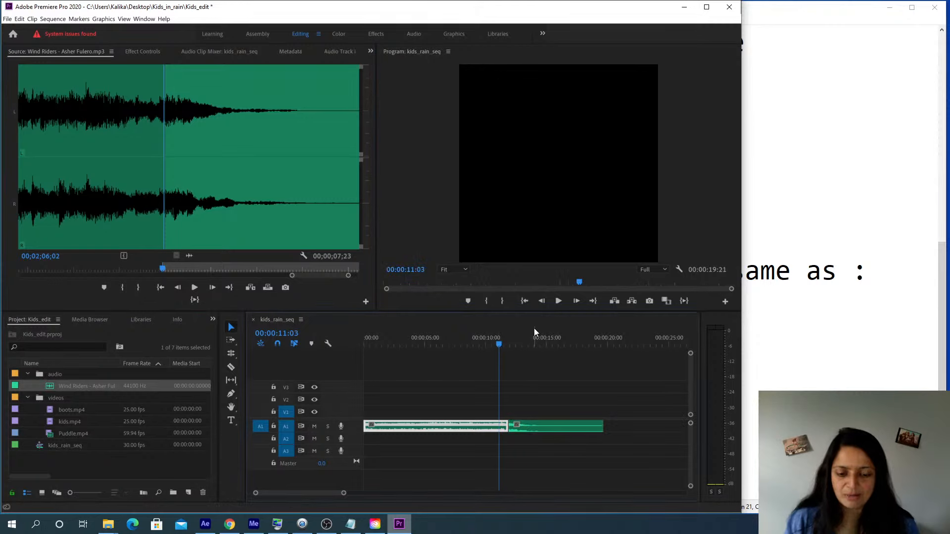
{"action": "key", "text": "space"}
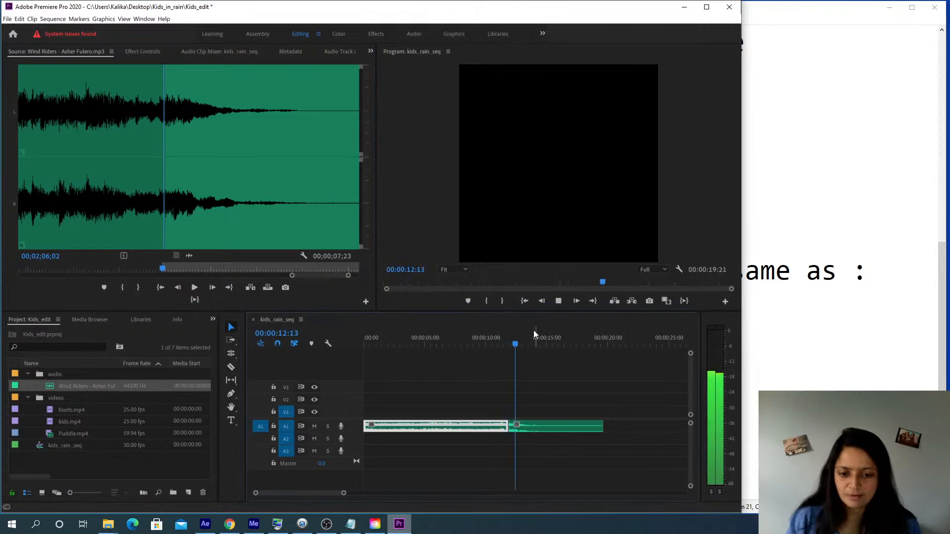
{"action": "left_click", "coordinate": [479, 342]}
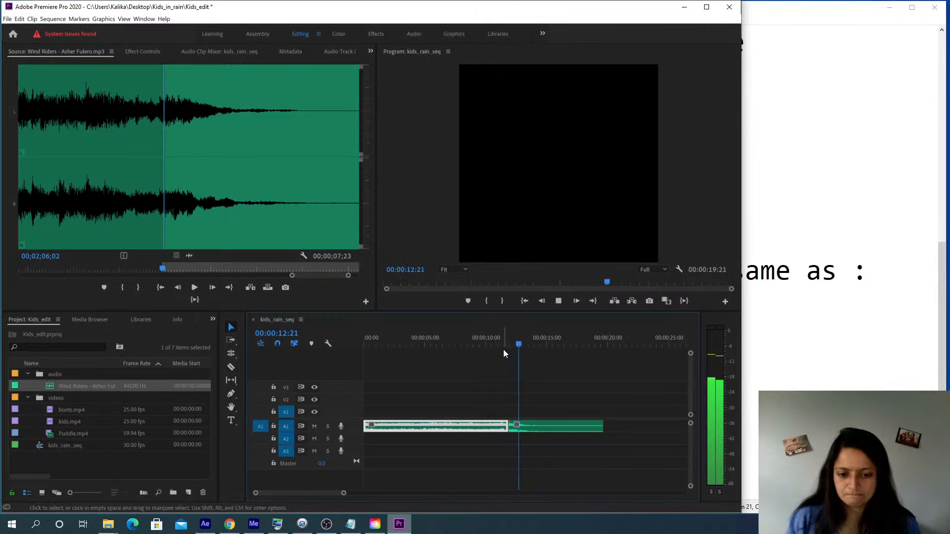
{"action": "key", "text": "space"}
{"action": "key", "text": "="}
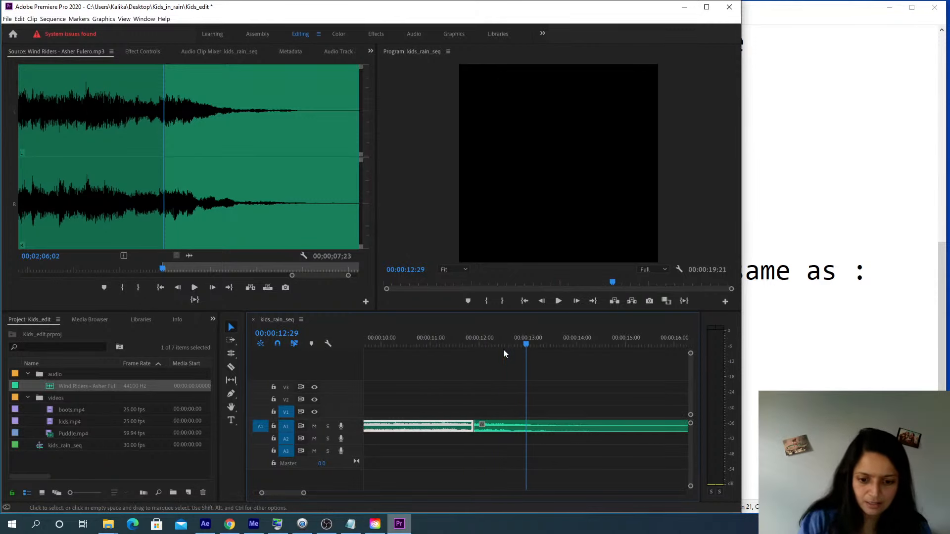
{"action": "left_click", "coordinate": [438, 333]}
{"action": "key", "text": "space"}
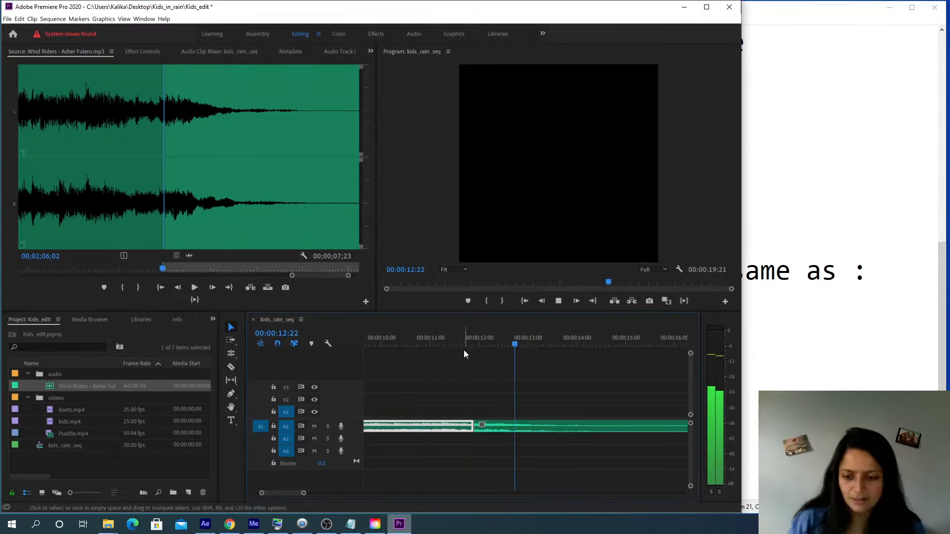
{"action": "key", "text": "space"}
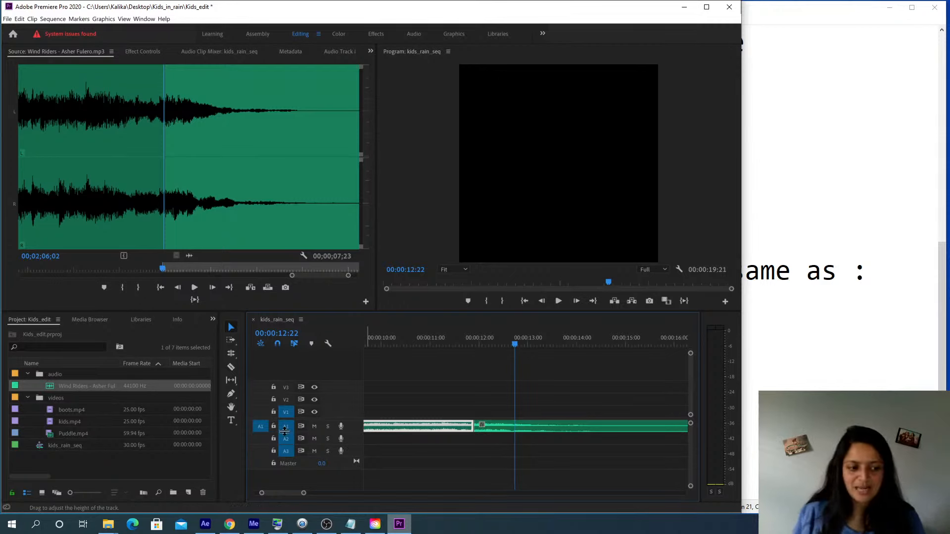
Increase the Audio 1 track height to show the waveforms and play through the cut between the two clips
{"action": "left_click_drag", "start_coordinate": [284, 431], "coordinate": [283, 455]}
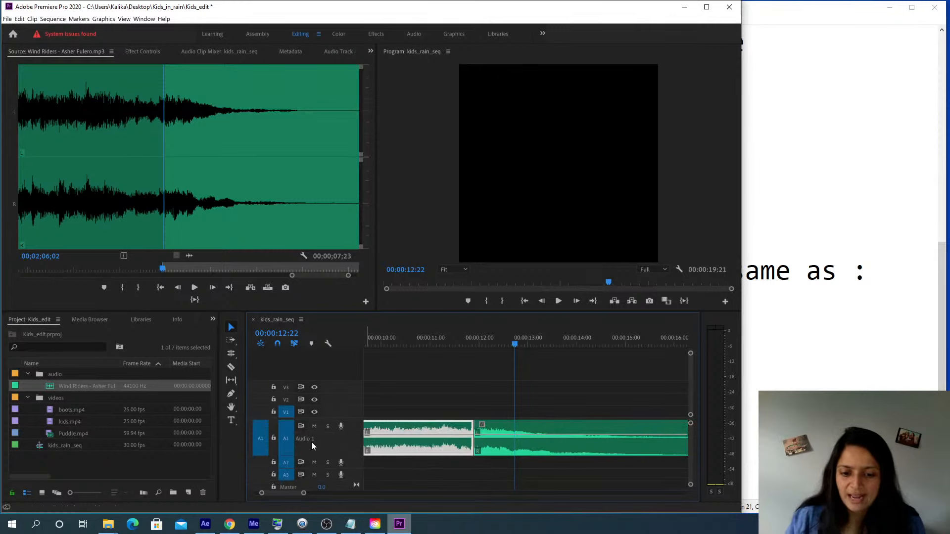
{"action": "left_click", "coordinate": [474, 380]}
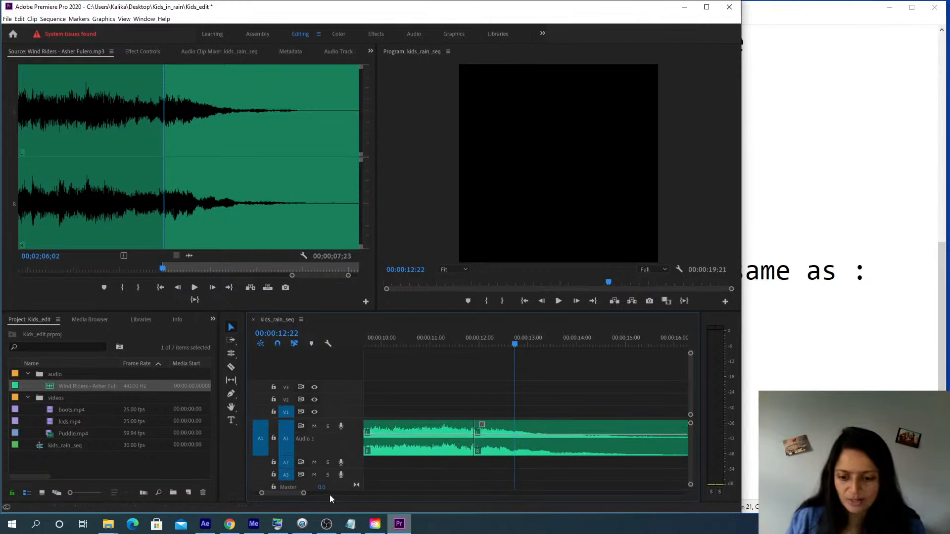
{"action": "left_click_drag", "start_coordinate": [304, 493], "coordinate": [296, 496]}
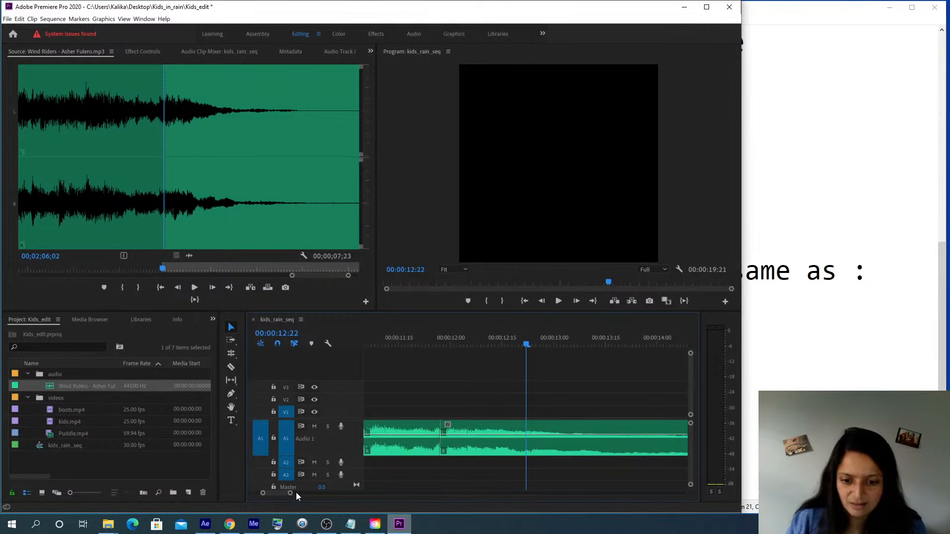
{"action": "left_click", "coordinate": [378, 341]}
{"action": "key", "text": "space"}
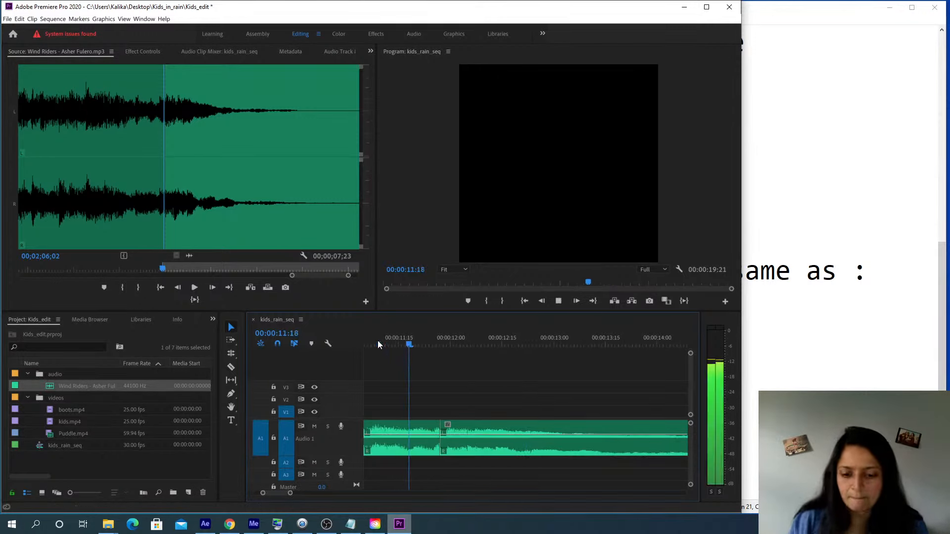
Move the playhead to the cut between the two music clips at 00:00:11:27 and turn off the timeline's audio keyframe display
{"action": "left_click_drag", "start_coordinate": [378, 341], "coordinate": [441, 346]}
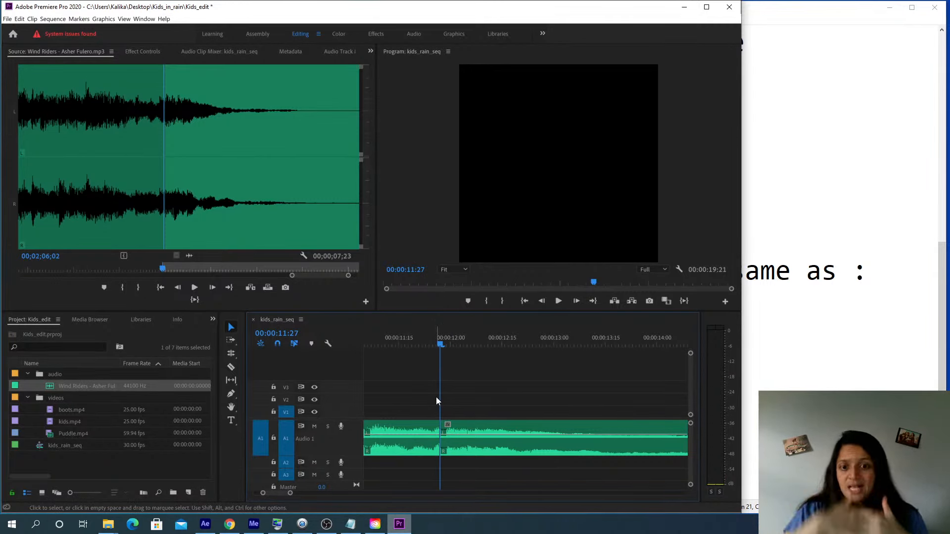
{"action": "right_click", "coordinate": [440, 429]}
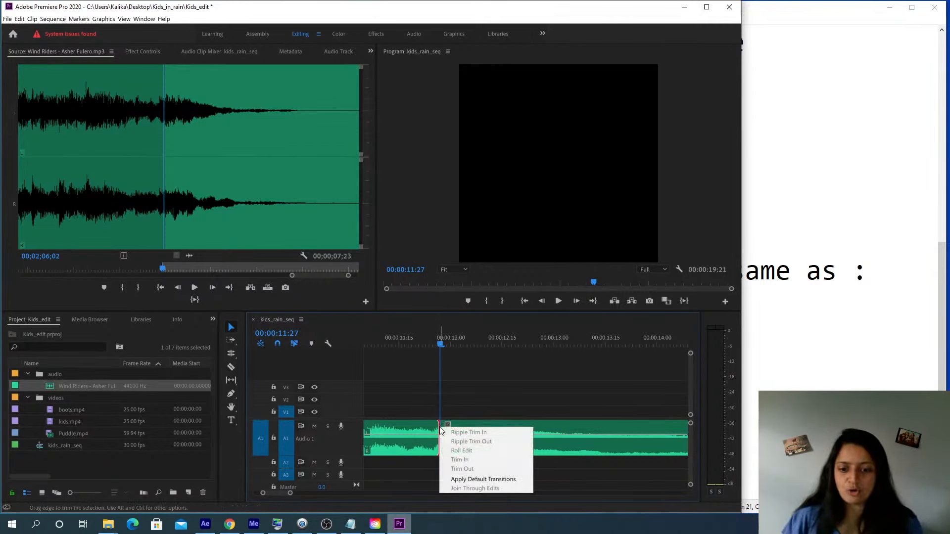
{"action": "left_click", "coordinate": [452, 394]}
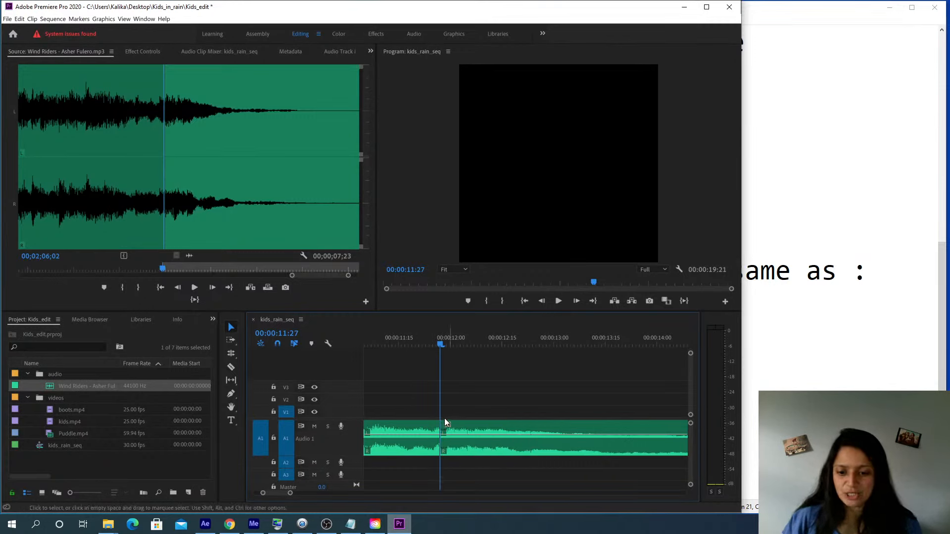
{"action": "left_click", "coordinate": [327, 343]}
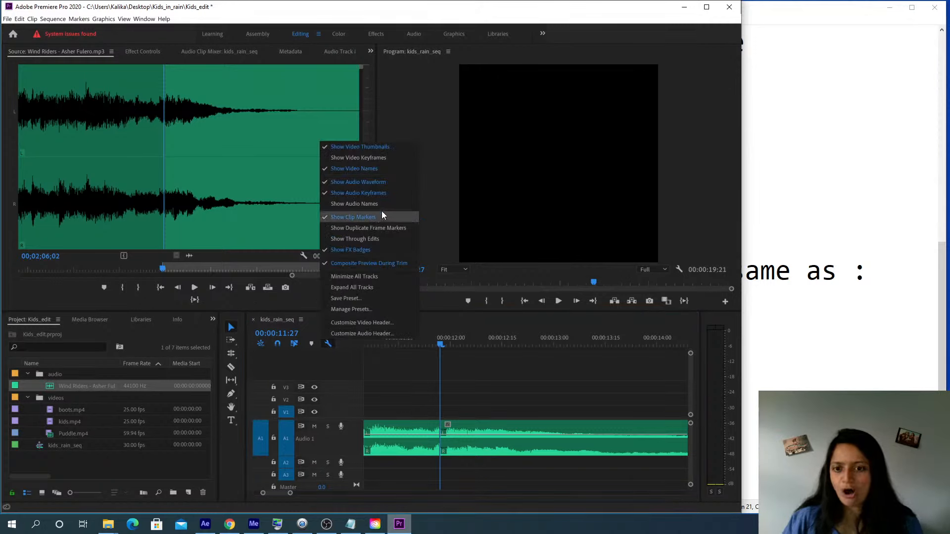
{"action": "left_click", "coordinate": [403, 193]}
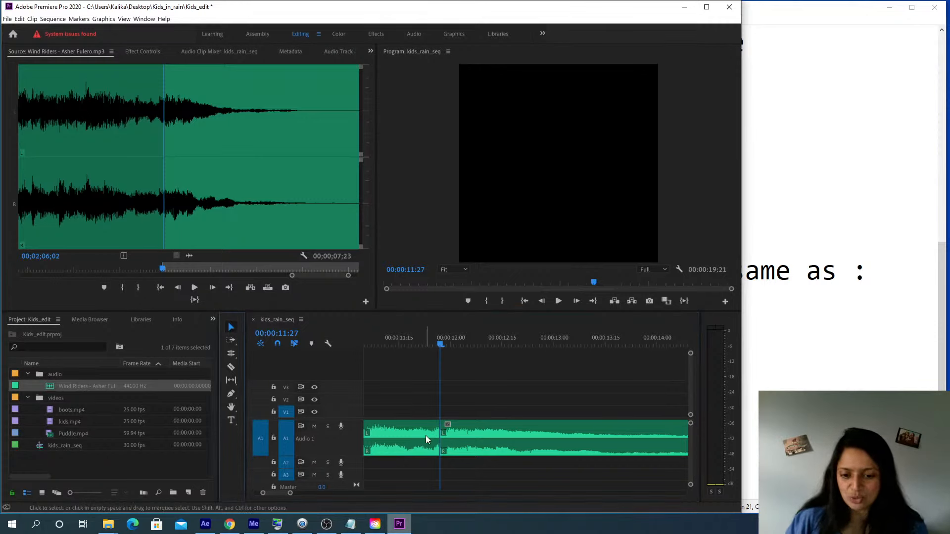
Apply the default Constant Power audio transition to the cut between the two music clips on track A1
{"action": "left_click", "coordinate": [439, 435]}
{"action": "right_click", "coordinate": [438, 435]}
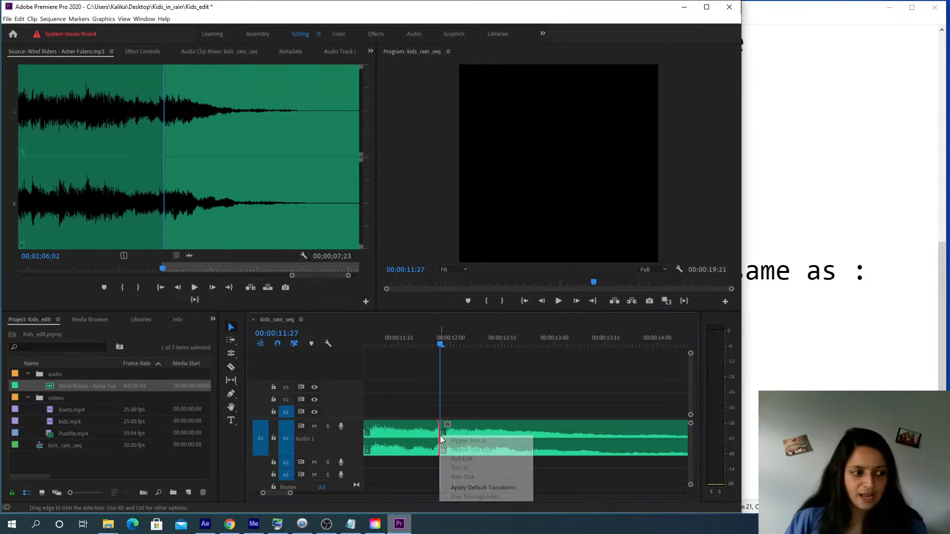
{"action": "left_click", "coordinate": [496, 488]}
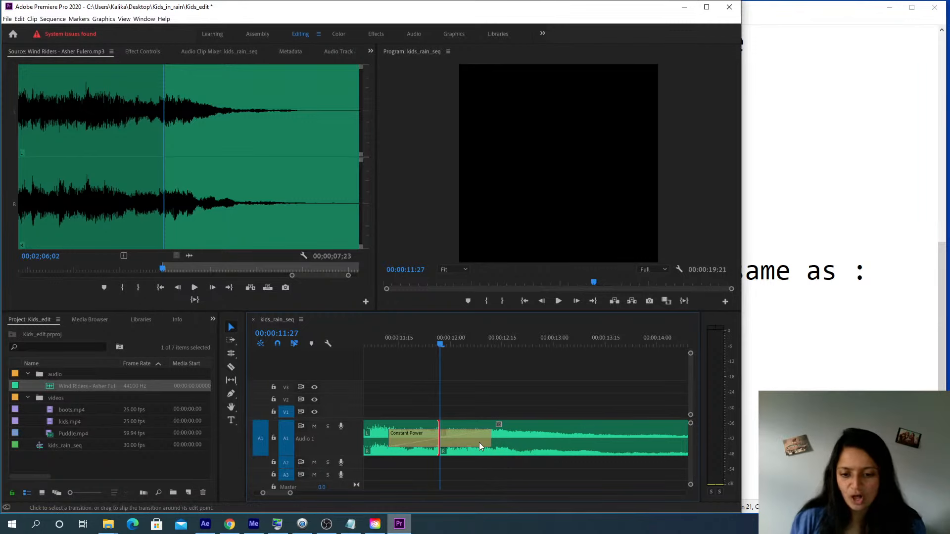
{"action": "mouse_move", "coordinate": [479, 444]}
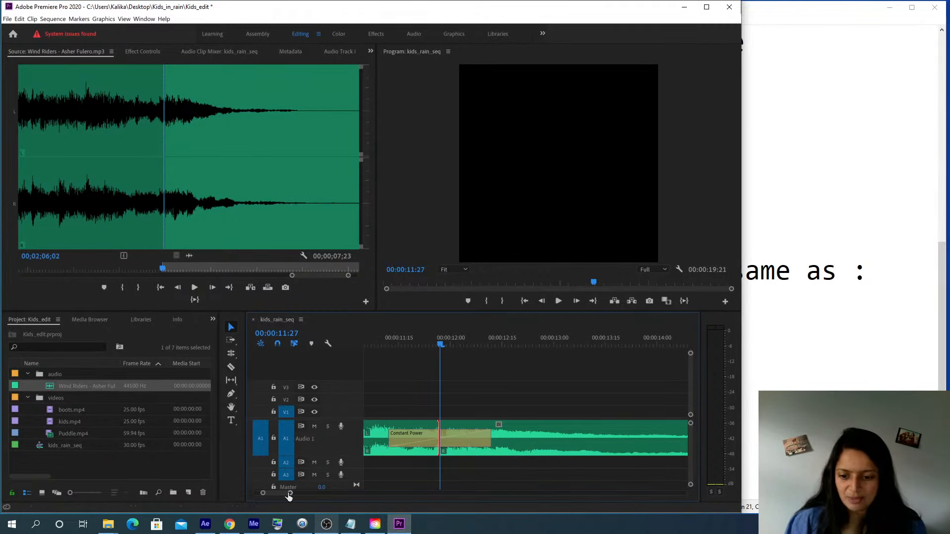
Play the sequence repeatedly from shortly before the cut to hear how the Constant Power transition blends the two clips
{"action": "left_click_drag", "start_coordinate": [289, 492], "coordinate": [305, 495]}
{"action": "left_click_drag", "start_coordinate": [506, 335], "coordinate": [469, 342]}
{"action": "key", "text": "space"}
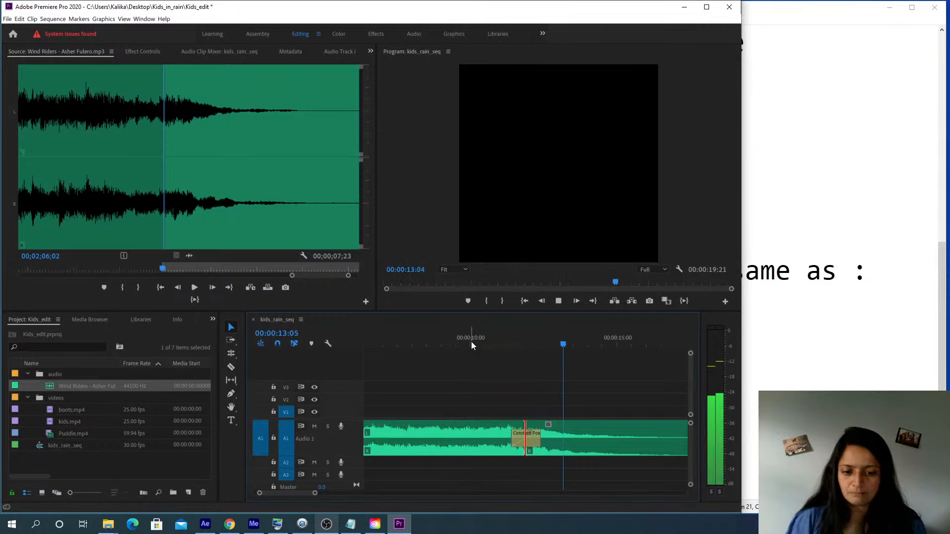
{"action": "key", "text": "space"}
{"action": "left_click", "coordinate": [472, 338]}
{"action": "key", "text": "space"}
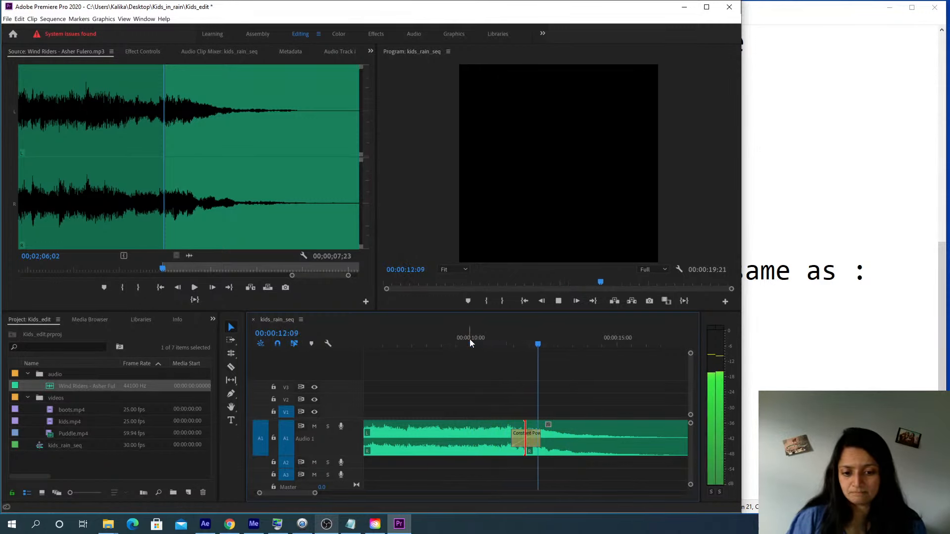
{"action": "left_click", "coordinate": [421, 344]}
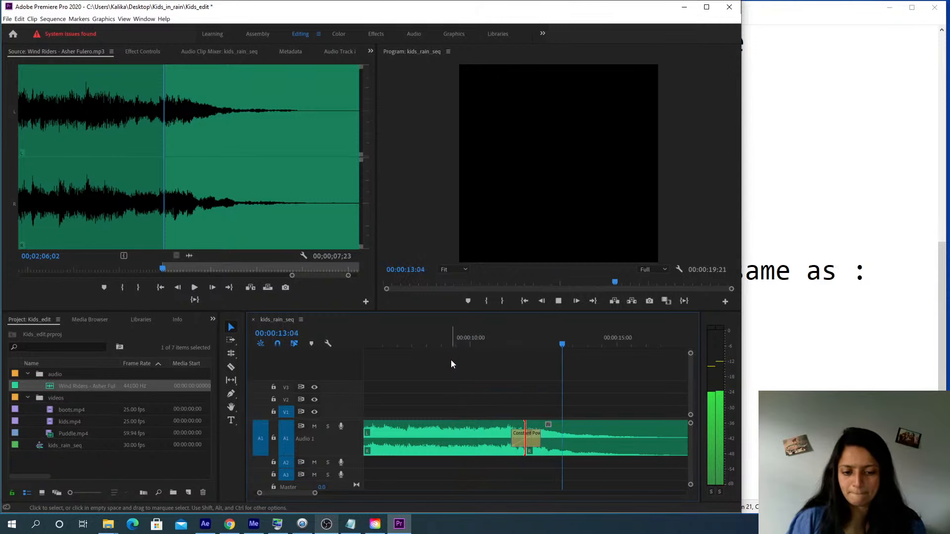
{"action": "key", "text": "space"}
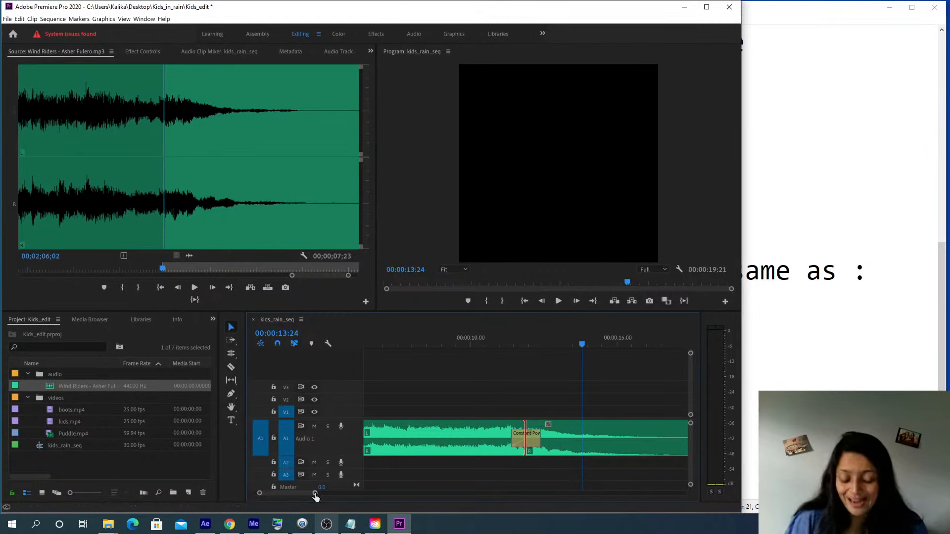
{"action": "key", "text": "minus"}
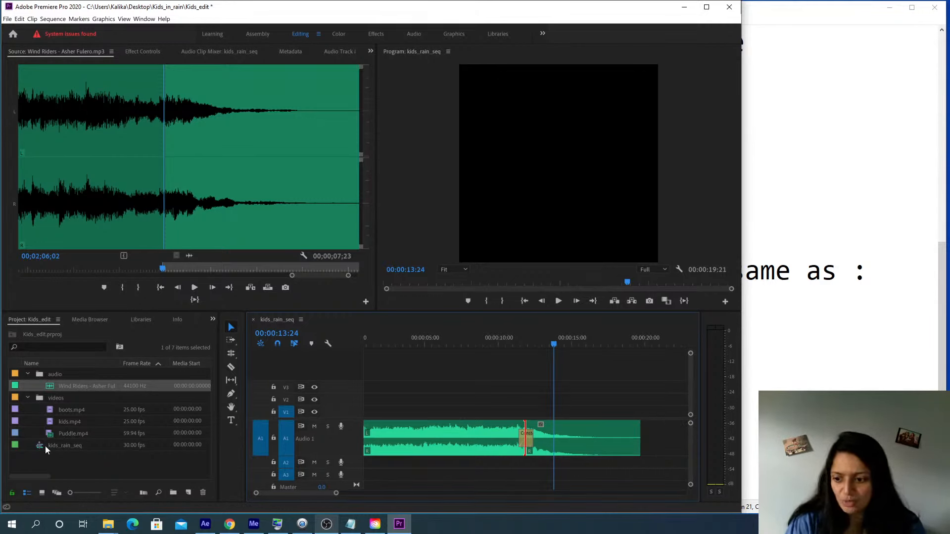
Collapse the audio and videos bins and duplicate the kids_rain_seq sequence
{"action": "left_click", "coordinate": [59, 446]}
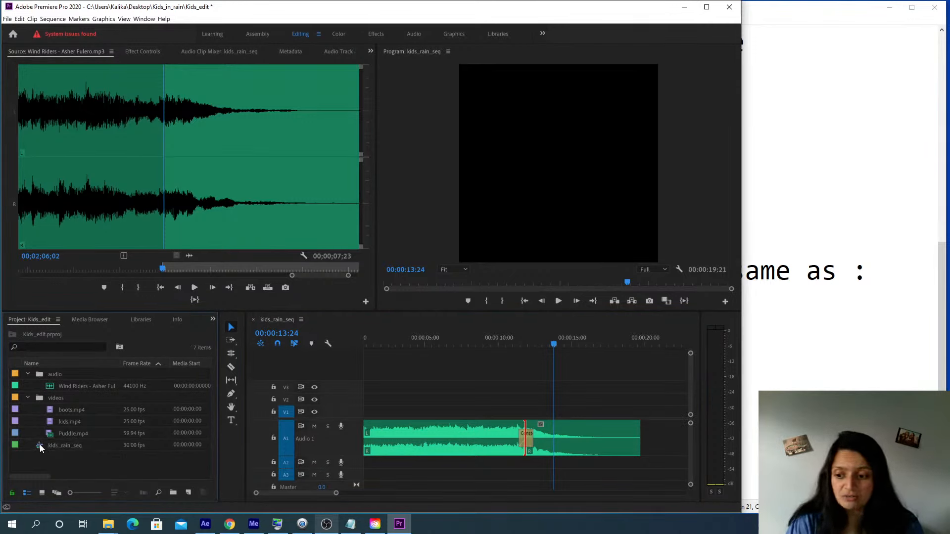
{"action": "left_click", "coordinate": [28, 398]}
{"action": "left_click", "coordinate": [28, 374]}
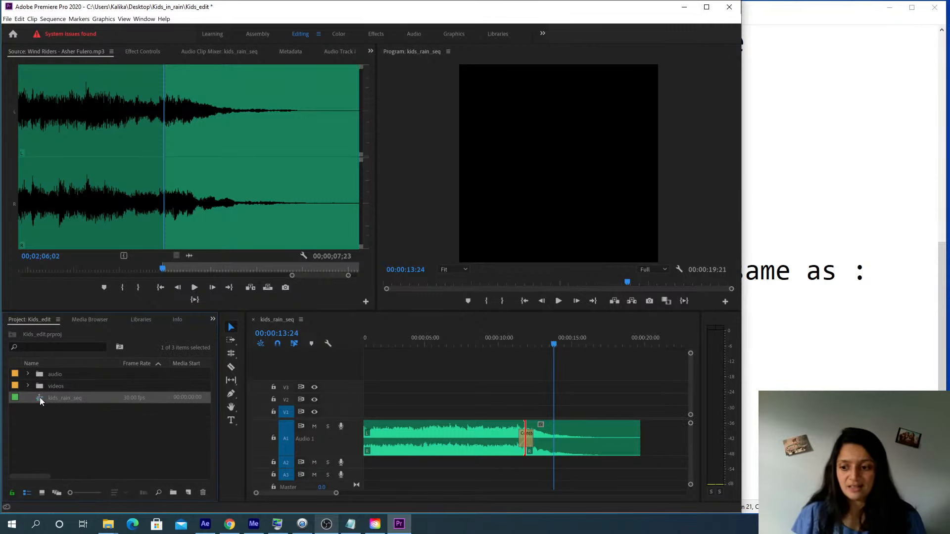
{"action": "right_click", "coordinate": [39, 397]}
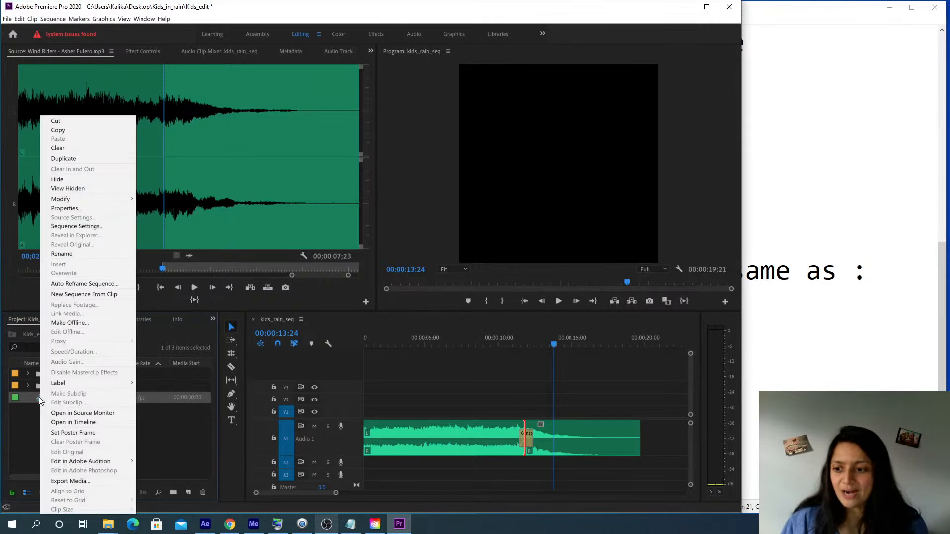
{"action": "left_click", "coordinate": [79, 159]}
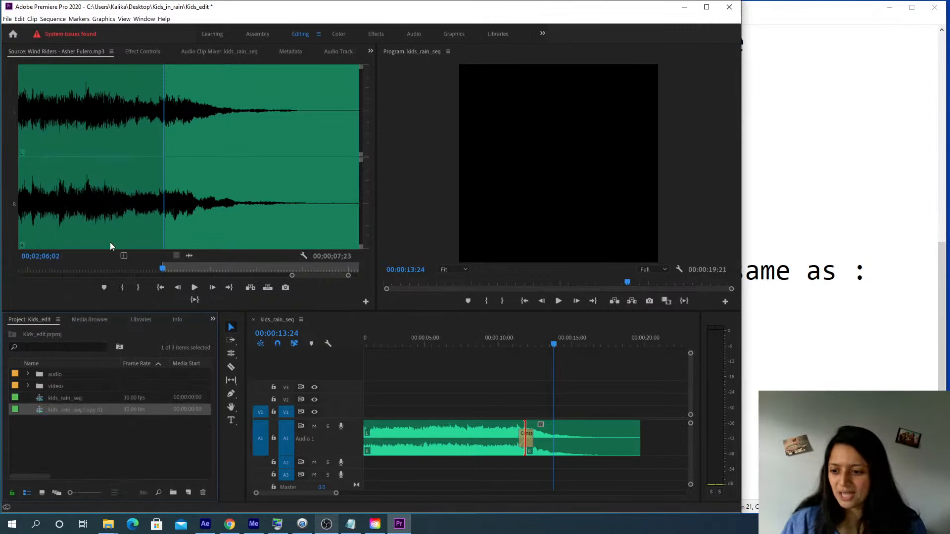
Rename the duplicated sequence as "kids_rain_seq - with fade"
{"action": "left_click", "coordinate": [82, 410]}
{"action": "left_click", "coordinate": [84, 410]}
{"action": "left_click_drag", "start_coordinate": [84, 410], "coordinate": [171, 426]}
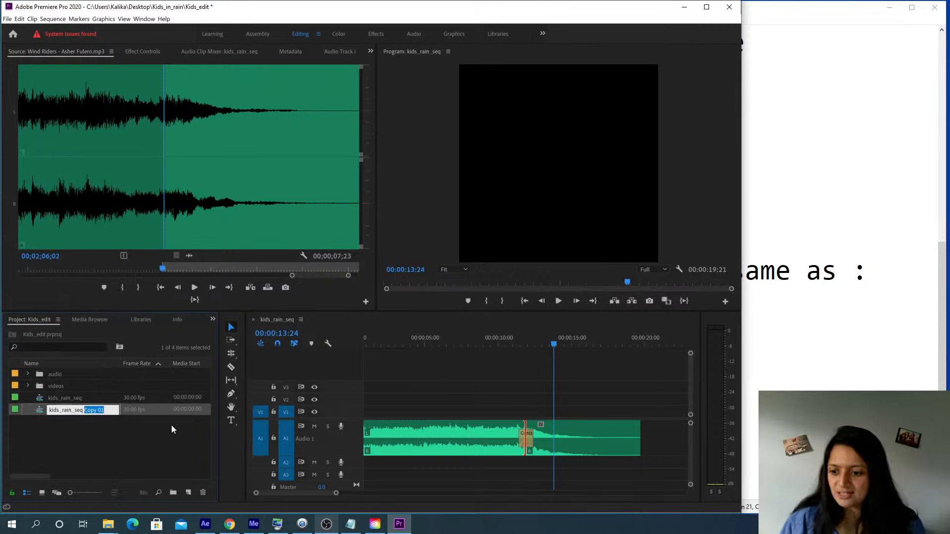
{"action": "type", "text": "- with"}
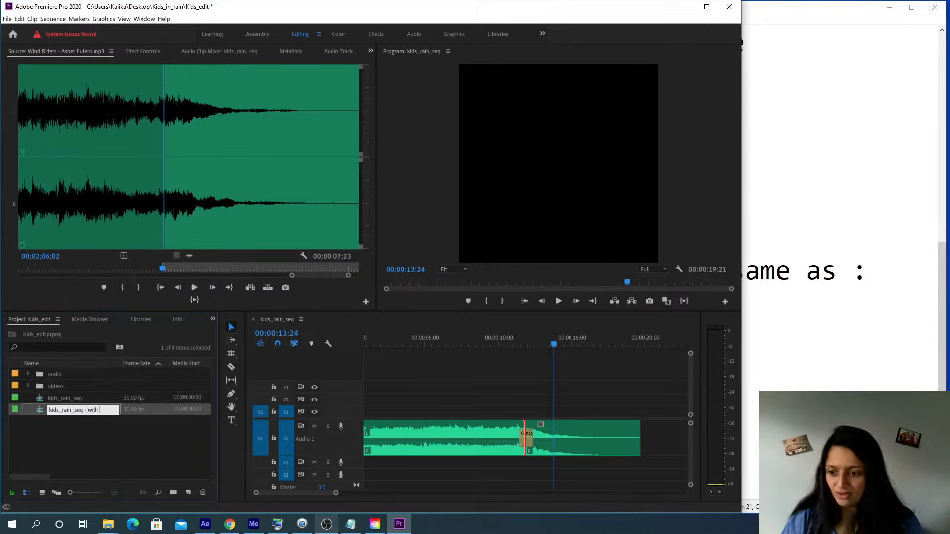
{"action": "type", "text": " fade"}
{"action": "key", "text": "Return"}
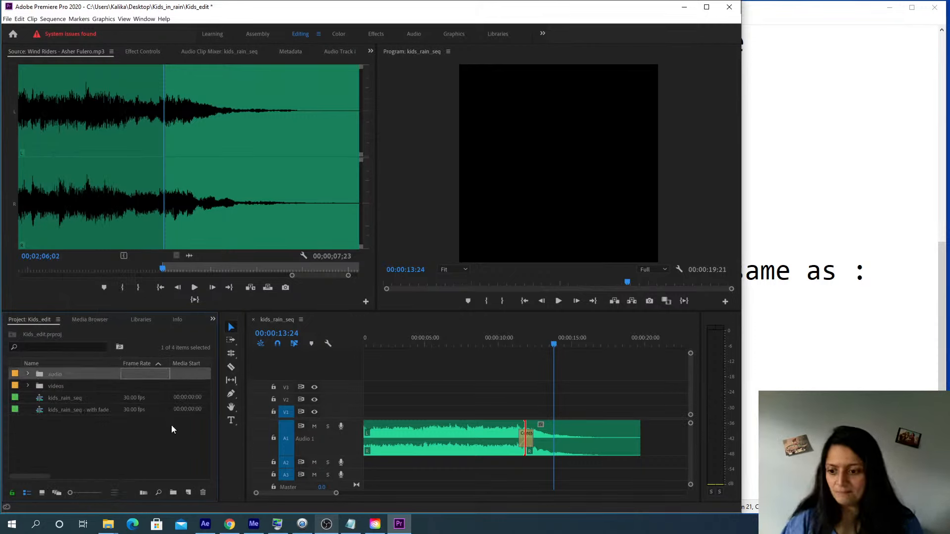
Open the kids_rain_seq - with fade sequence and delete the ending clip after the main music clip on track A1
{"action": "double_click", "coordinate": [40, 410]}
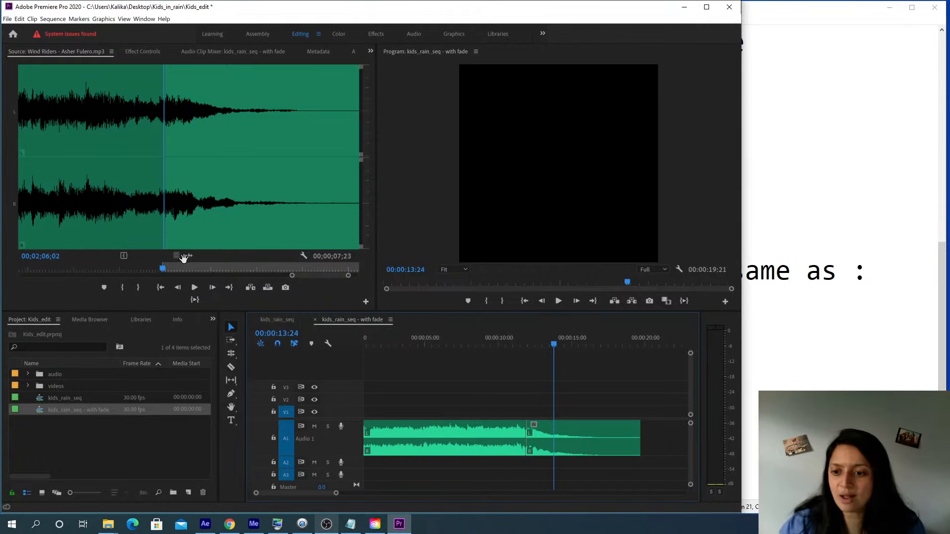
{"action": "left_click", "coordinate": [564, 431]}
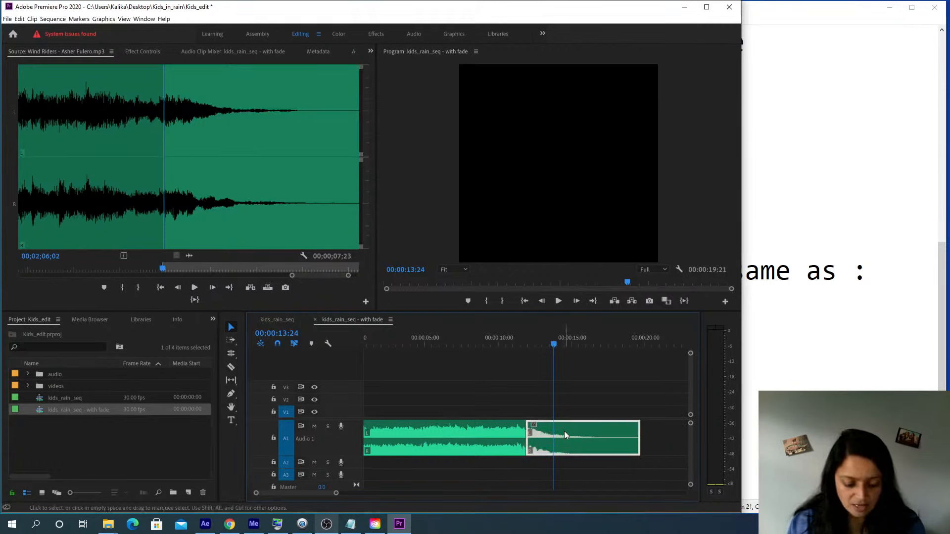
{"action": "key", "text": "Delete"}
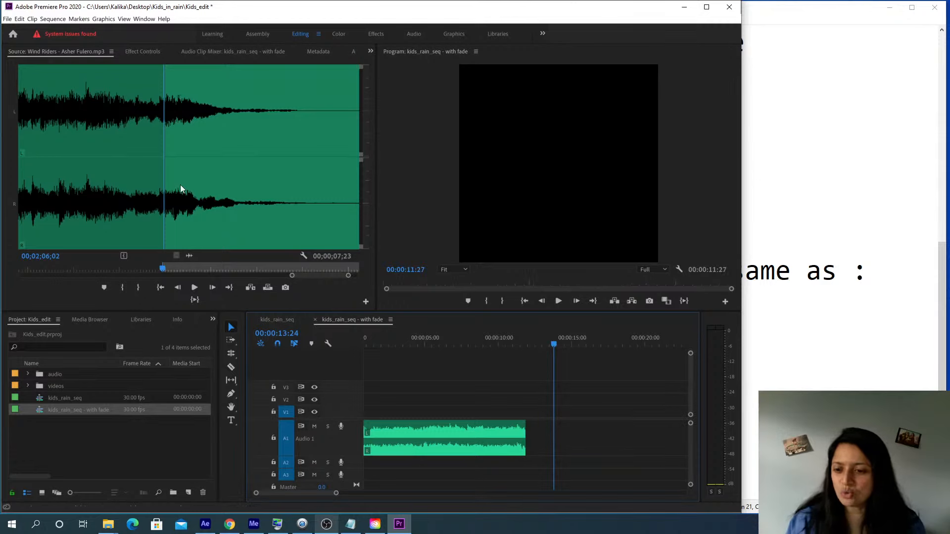
Move the playhead to the music clip's end at 00:00:11:26 and audition the marked ending of the Wind Riders source clip
{"action": "left_click", "coordinate": [188, 255]}
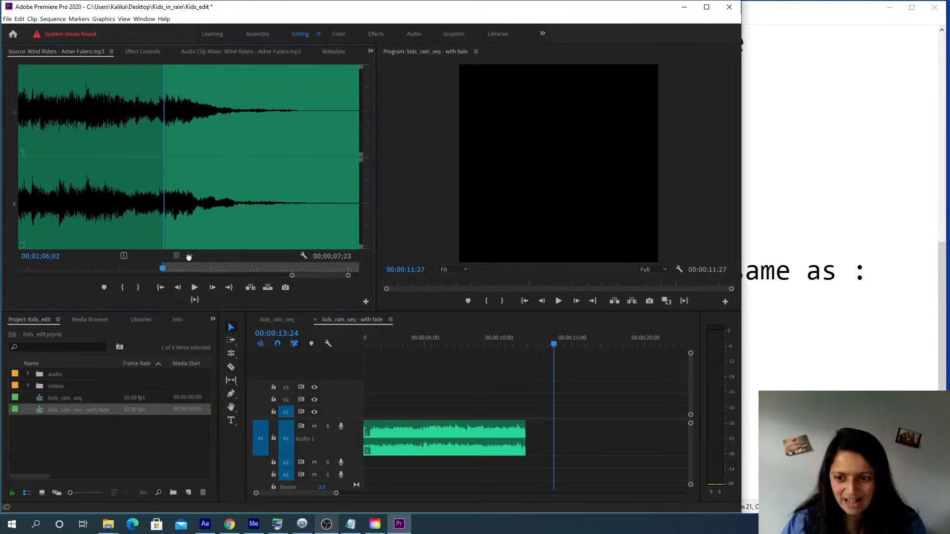
{"action": "left_click_drag", "start_coordinate": [188, 256], "coordinate": [166, 237]}
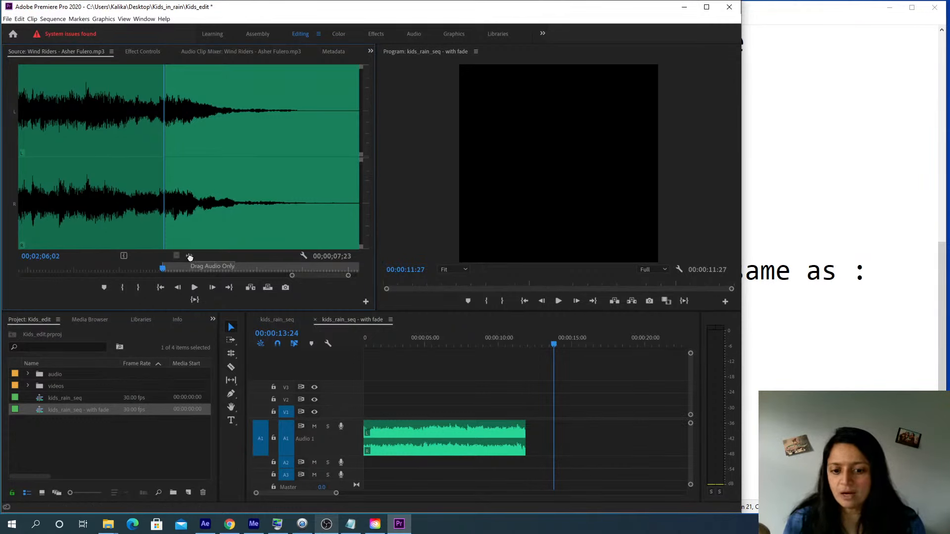
{"action": "left_click", "coordinate": [537, 345]}
{"action": "left_click_drag", "start_coordinate": [535, 344], "coordinate": [526, 347]}
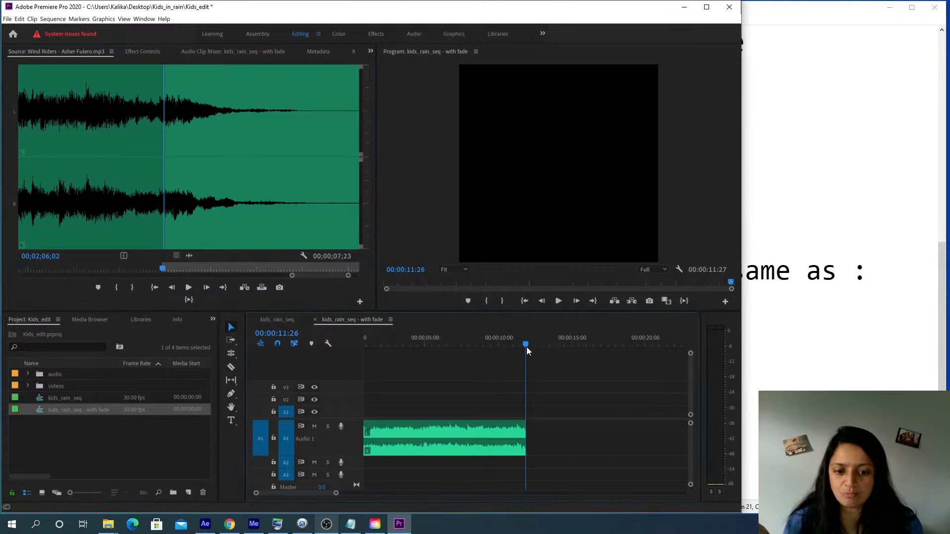
{"action": "left_click_drag", "start_coordinate": [195, 181], "coordinate": [393, 168]}
{"action": "key", "text": "space"}
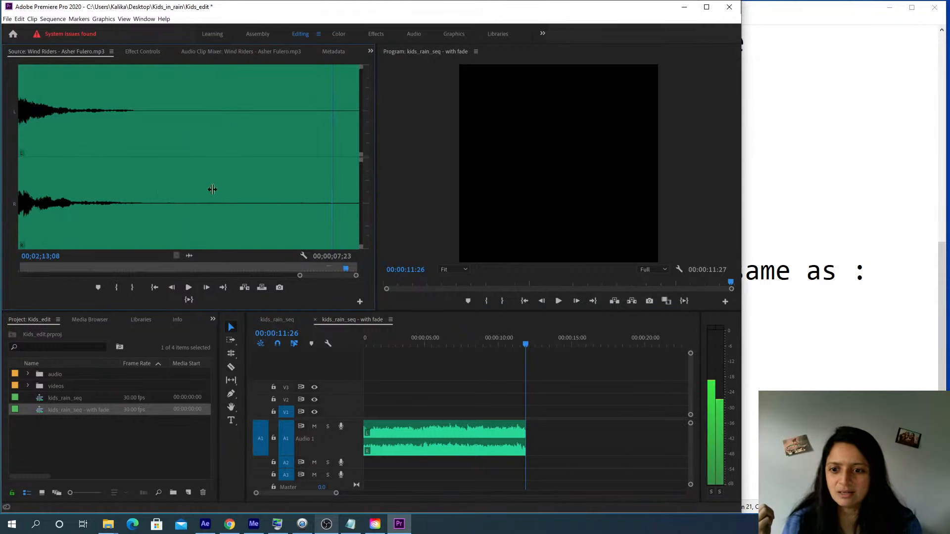
Place the source clip's marked audio ending directly after the music clip on track A1 and delete it again
{"action": "left_click_drag", "start_coordinate": [188, 252], "coordinate": [530, 437]}
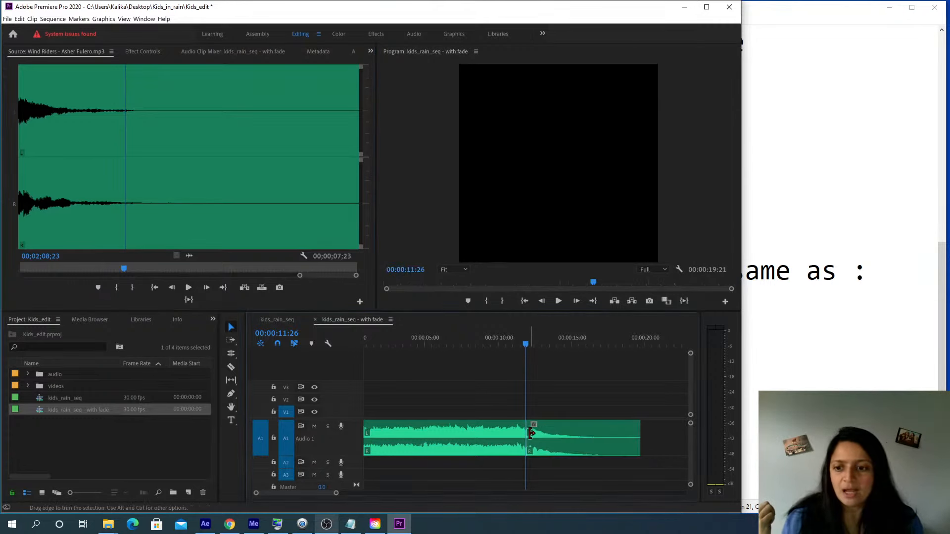
{"action": "left_click", "coordinate": [591, 444]}
{"action": "key", "text": "Delete"}
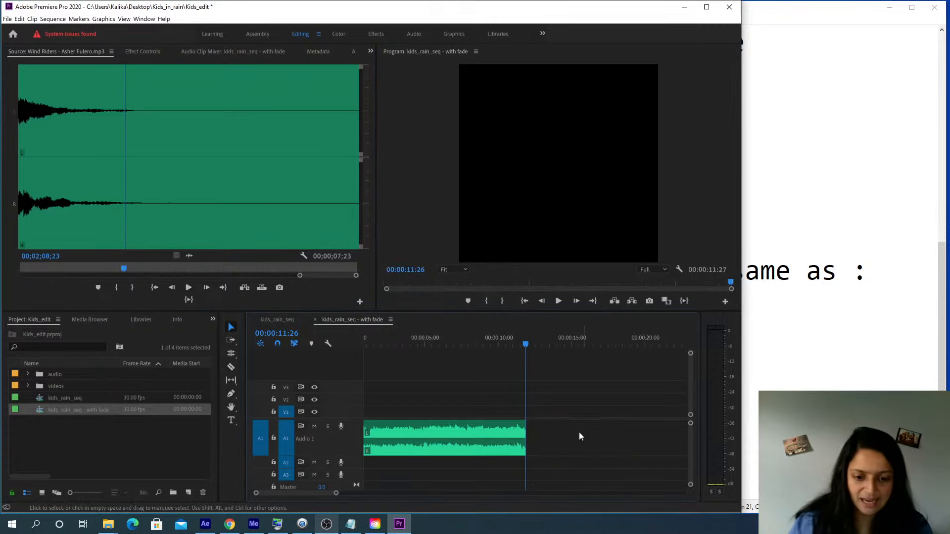
Extend the end of the music clip on track A1 to 00:00:14:28
{"action": "left_click_drag", "start_coordinate": [530, 433], "coordinate": [570, 446]}
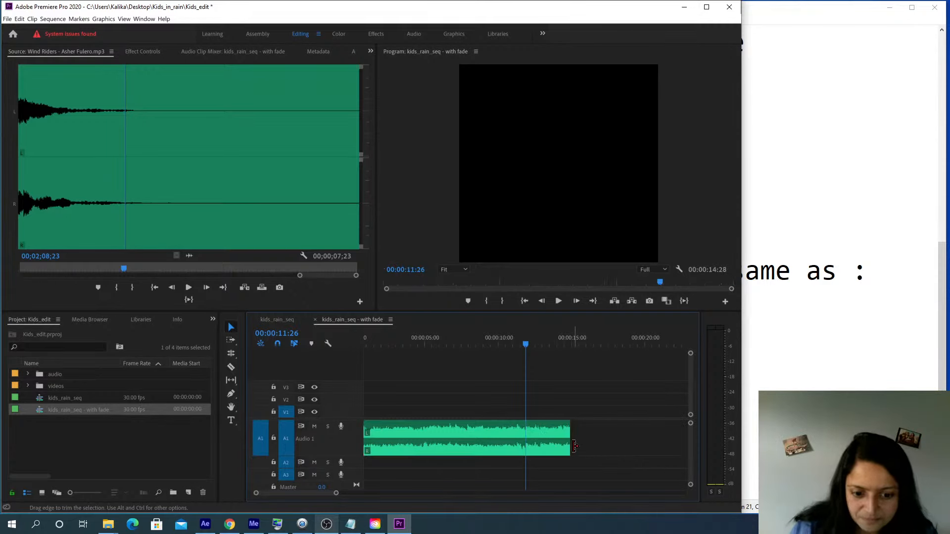
{"action": "right_click", "coordinate": [569, 441]}
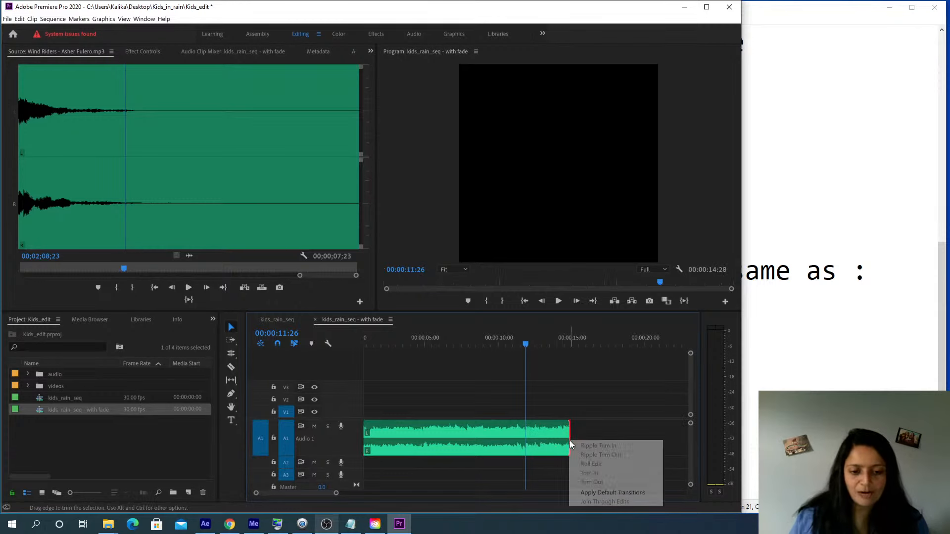
{"action": "left_click", "coordinate": [580, 427]}
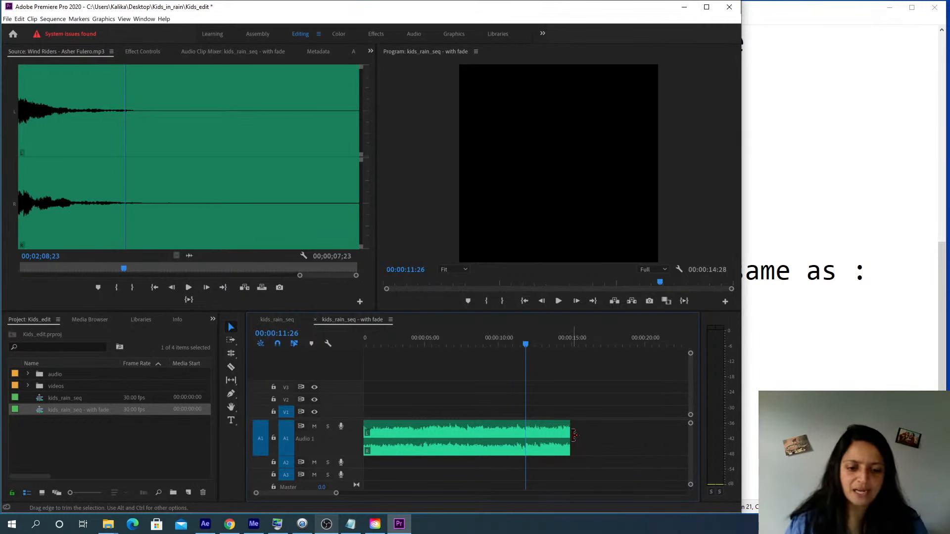
Apply the default Constant Power transition to the end of the extended music clip as a fade-out and select it
{"action": "right_click", "coordinate": [575, 435]}
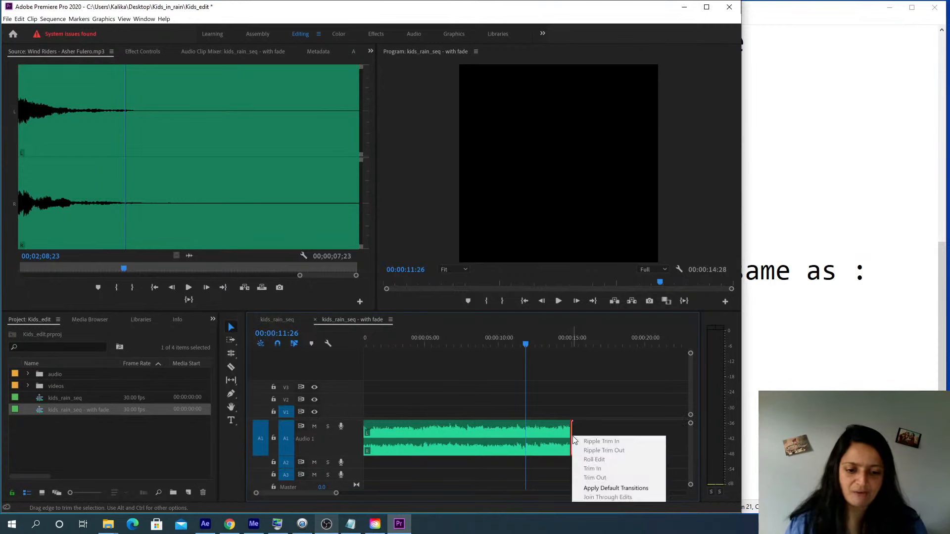
{"action": "left_click", "coordinate": [599, 489]}
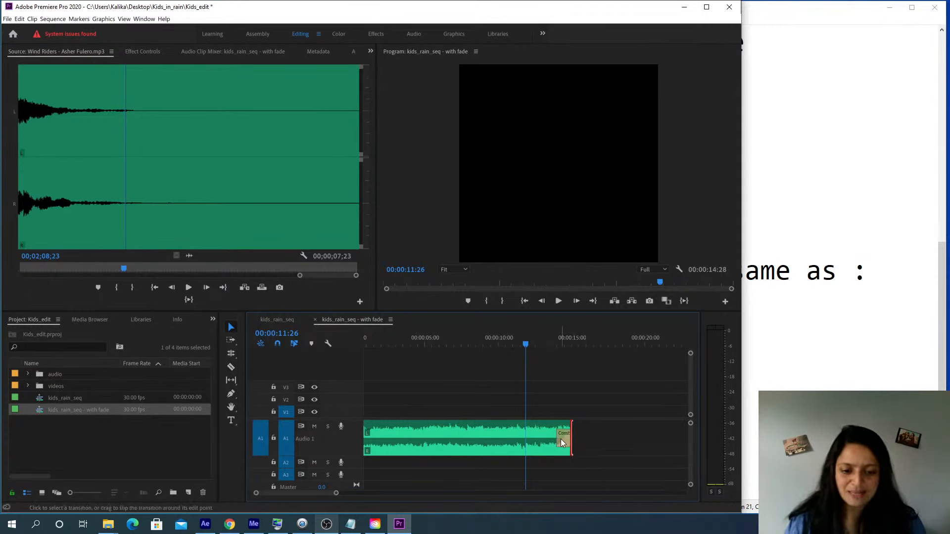
{"action": "left_click", "coordinate": [560, 438]}
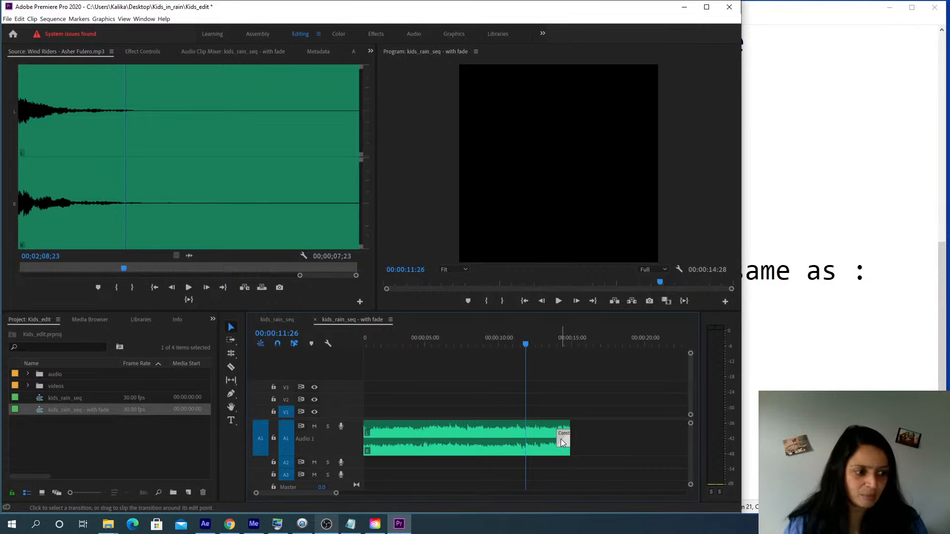
Set the duration of the Constant Power fade-out at the end of the music clip to 2 seconds
{"action": "double_click", "coordinate": [560, 439]}
{"action": "left_click_drag", "start_coordinate": [300, 236], "coordinate": [356, 271]}
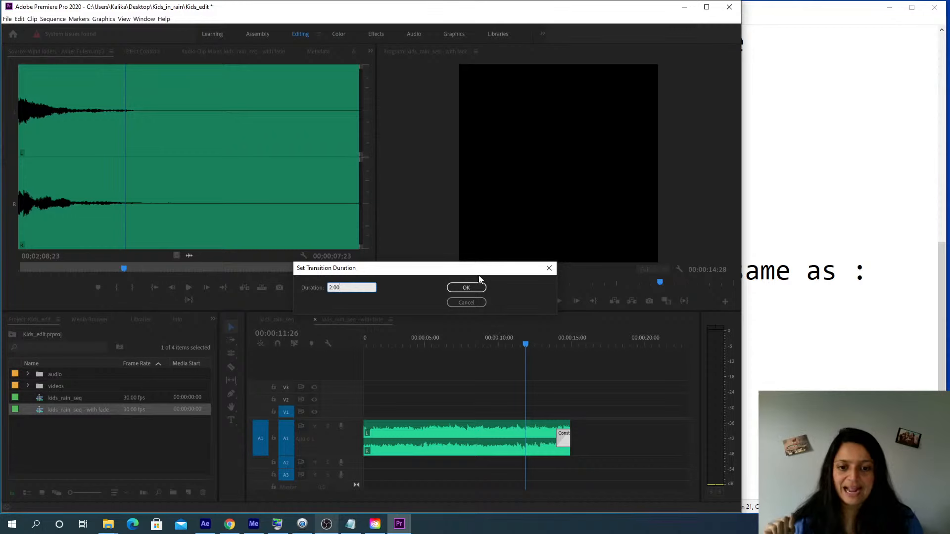
{"action": "left_click", "coordinate": [466, 288]}
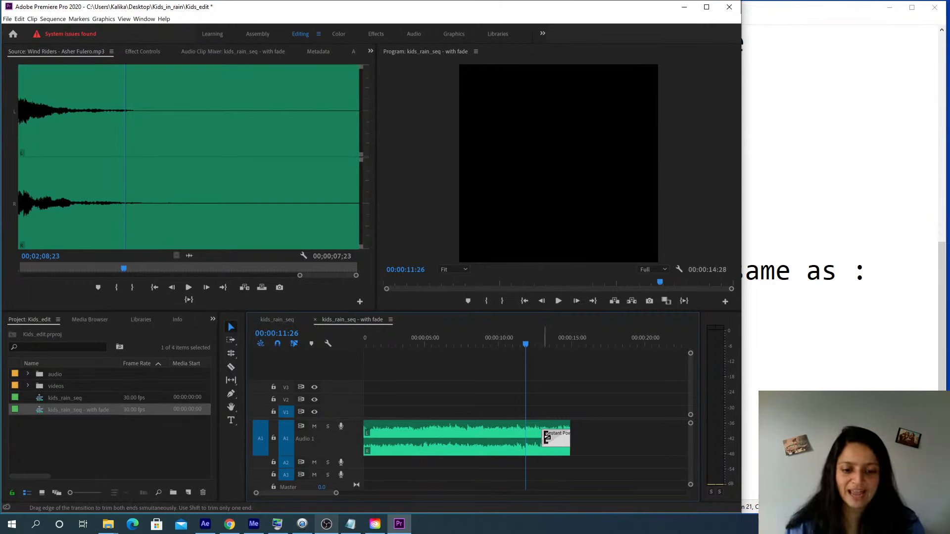
Lengthen the Constant Power fade-out by moving its start earlier on the music clip, playing back the ending, and move the playhead to 00:00:10:12
{"action": "mouse_move", "coordinate": [544, 438]}
{"action": "left_mouse_down"}
{"action": "mouse_move", "coordinate": [498, 435]}
{"action": "mouse_move", "coordinate": [549, 439]}
{"action": "mouse_move", "coordinate": [527, 437]}
{"action": "left_mouse_up"}
{"action": "left_click", "coordinate": [474, 342]}
{"action": "key", "text": "space"}
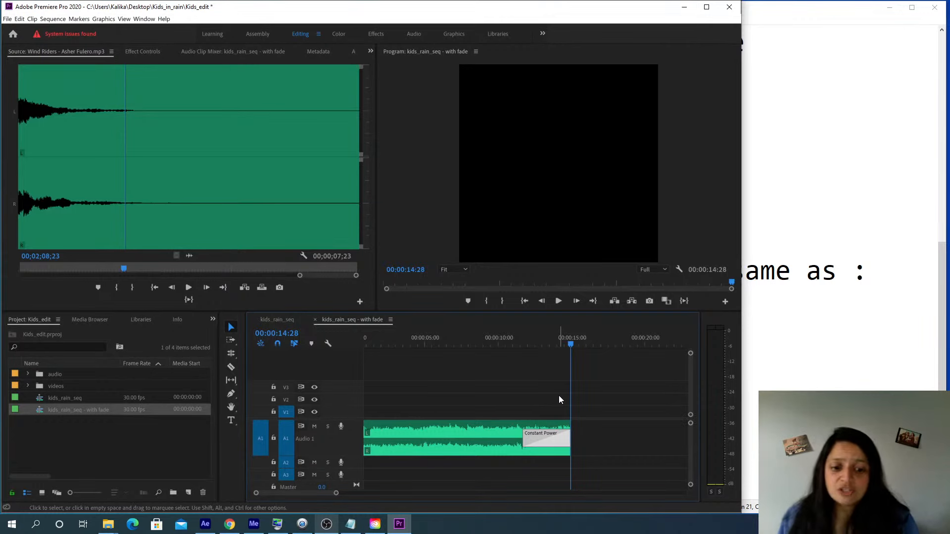
{"action": "left_click_drag", "start_coordinate": [523, 439], "coordinate": [515, 439]}
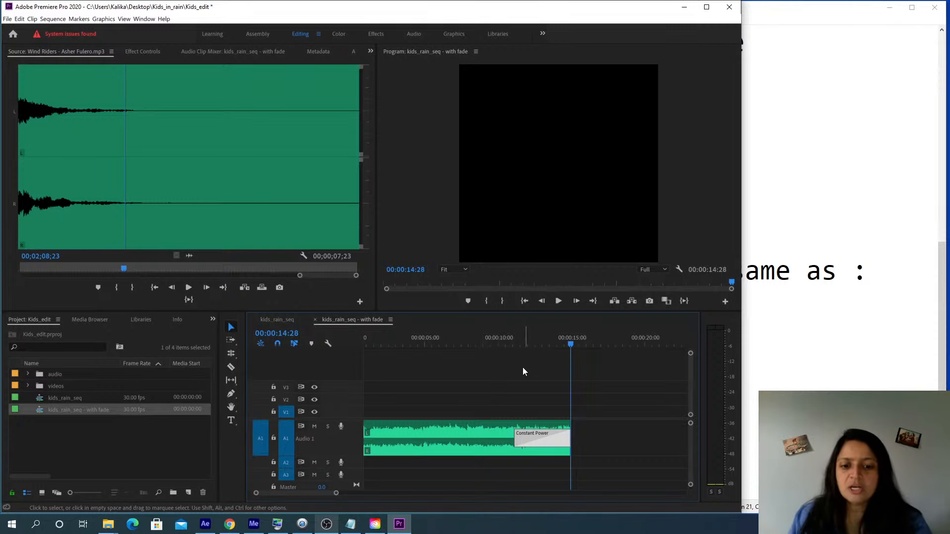
{"action": "left_click", "coordinate": [505, 341]}
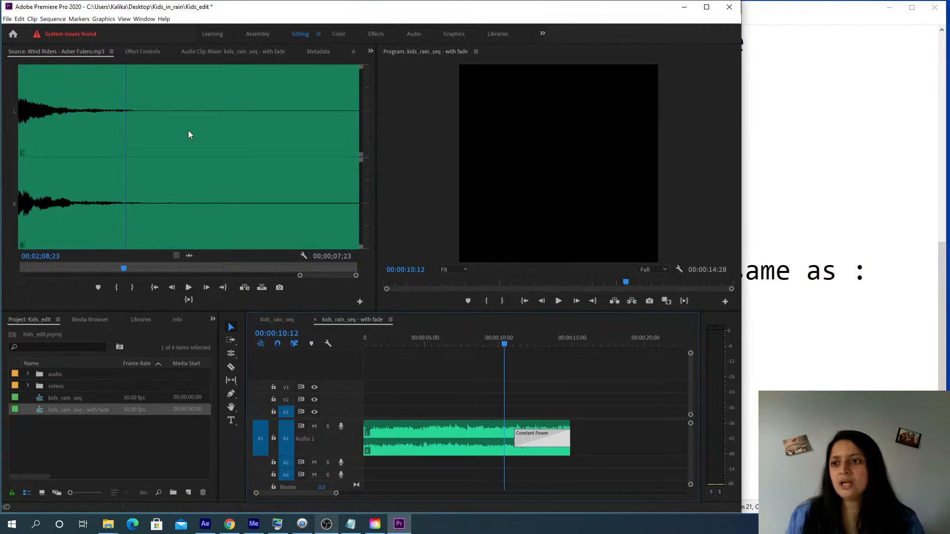
Switch the video transition default duration in the Timeline preferences to seconds, at 1.00
{"action": "left_click", "coordinate": [20, 19]}
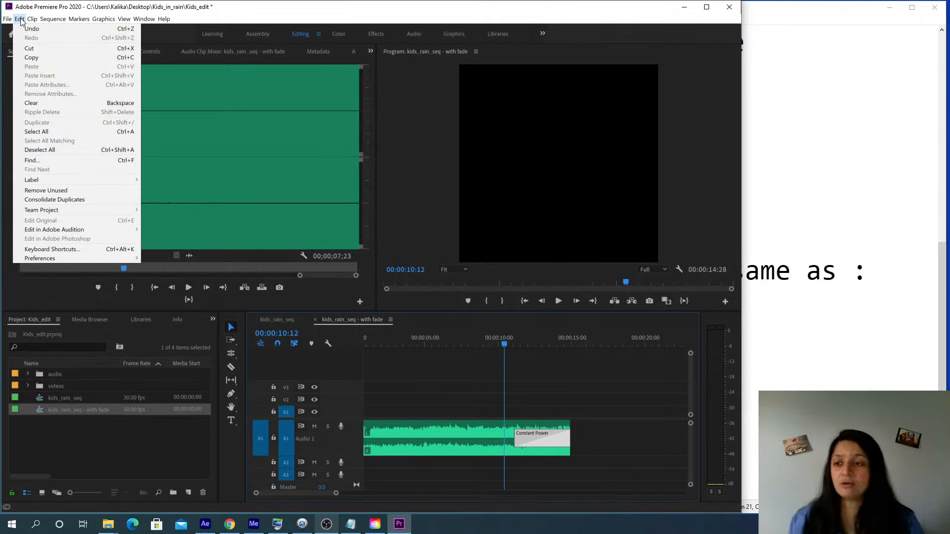
{"action": "left_click", "coordinate": [20, 18]}
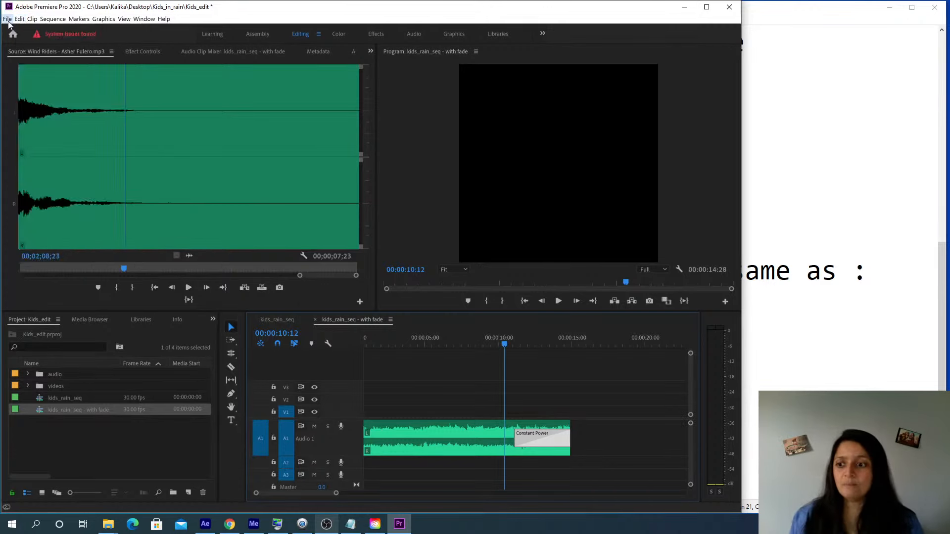
{"action": "left_click", "coordinate": [7, 18]}
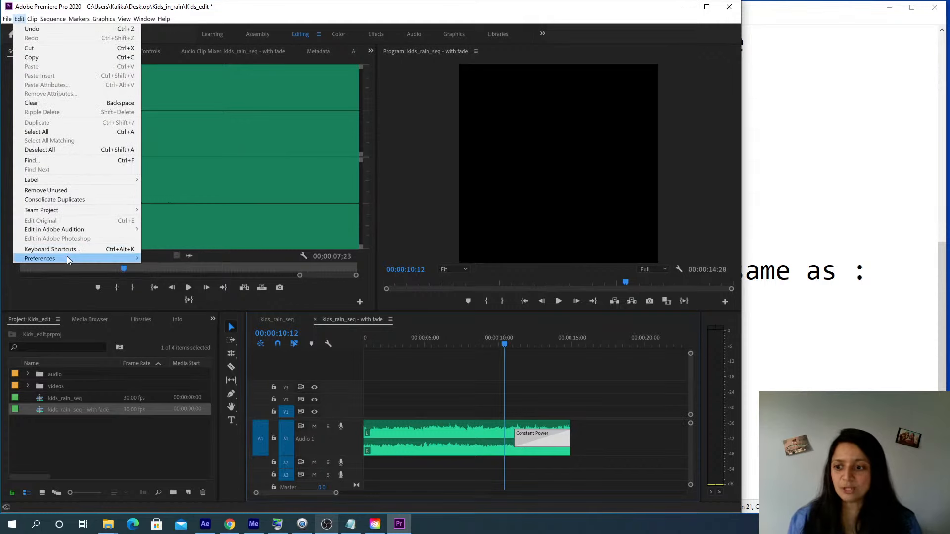
{"action": "mouse_move", "coordinate": [67, 258]}
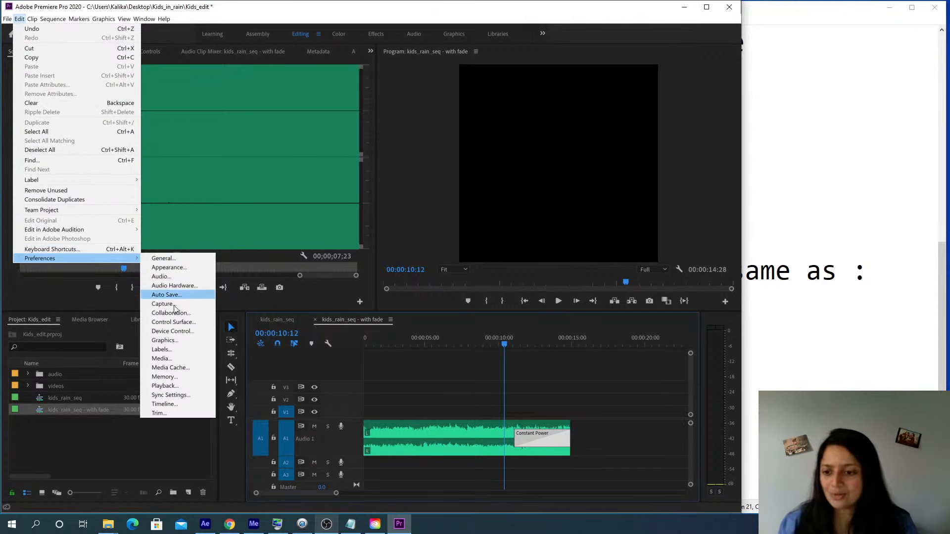
{"action": "left_click", "coordinate": [174, 404]}
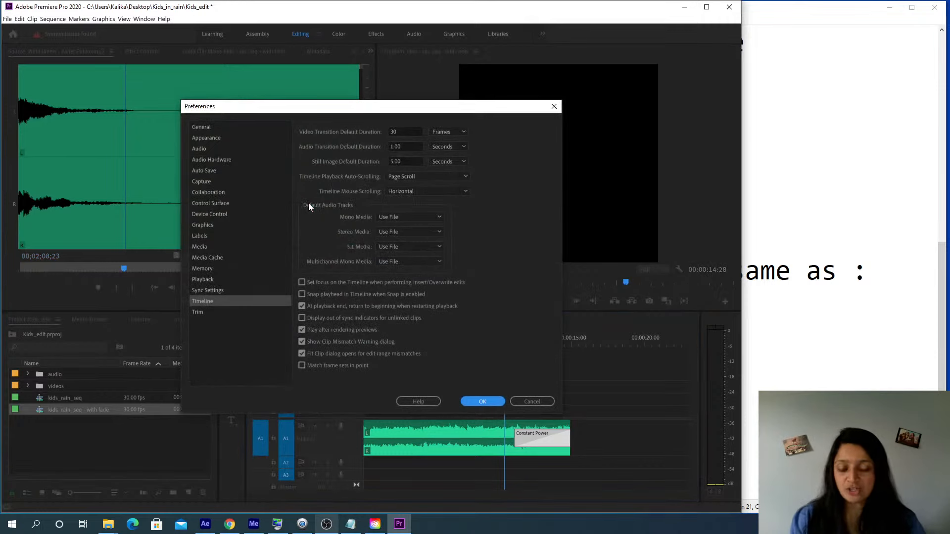
{"action": "left_click_drag", "start_coordinate": [340, 106], "coordinate": [362, 121]}
{"action": "left_click", "coordinate": [456, 144]}
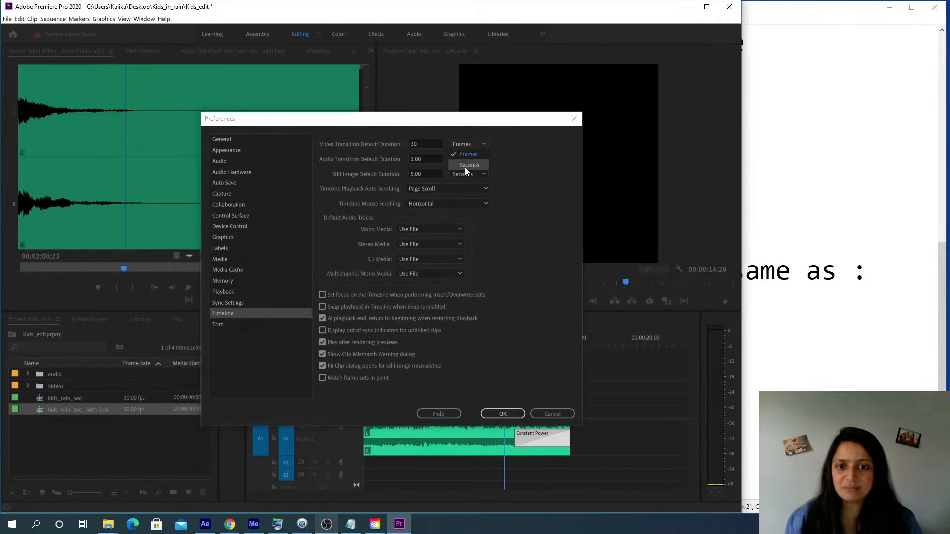
{"action": "left_click", "coordinate": [465, 167]}
{"action": "left_click", "coordinate": [433, 144]}
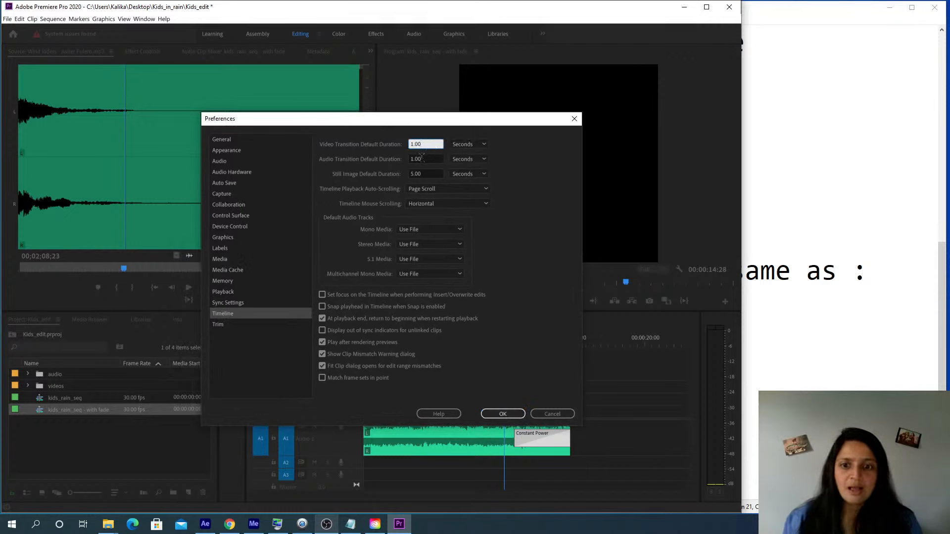
{"action": "left_click", "coordinate": [421, 159]}
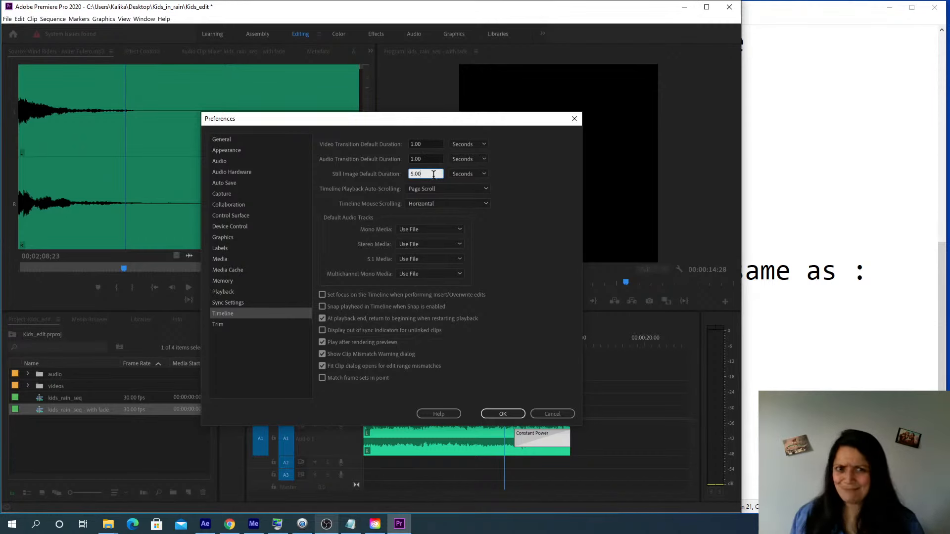
Set the still image default duration to 3 frames
{"action": "left_click", "coordinate": [470, 174]}
{"action": "left_click", "coordinate": [468, 184]}
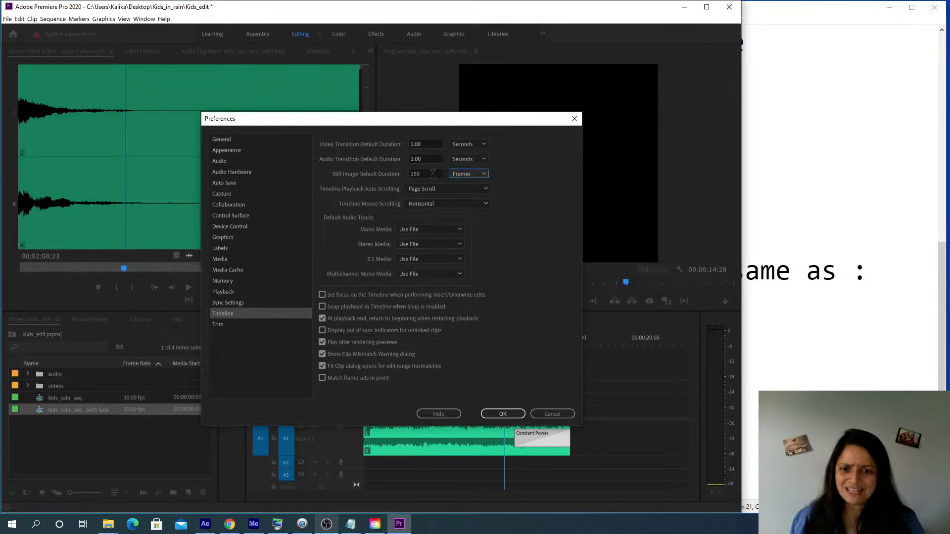
{"action": "type", "text": "3"}
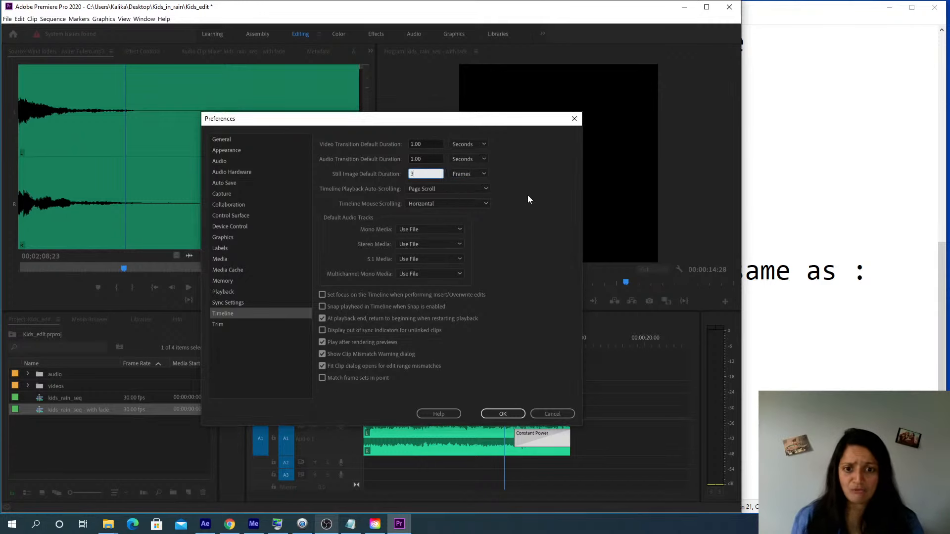
{"action": "left_click", "coordinate": [514, 188]}
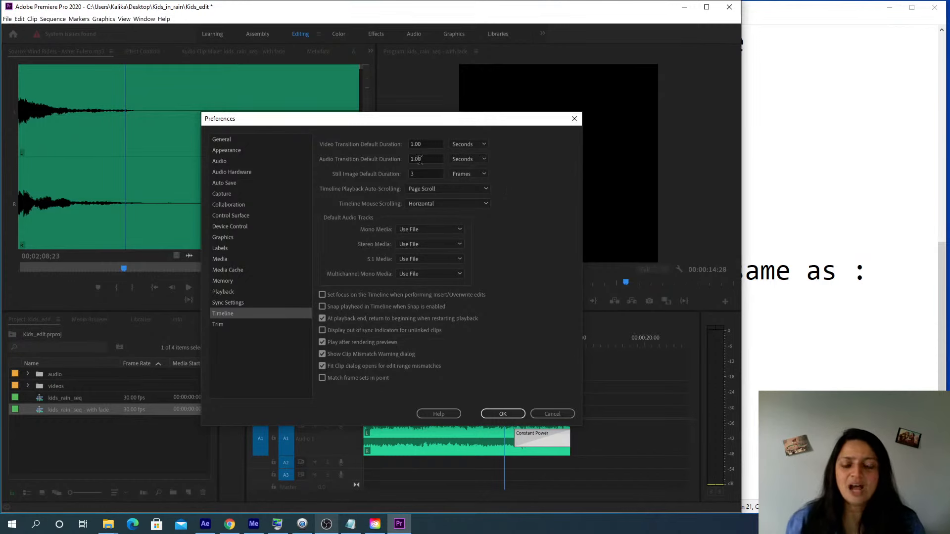
Set the still image default duration's unit back to seconds and accept the preferences
{"action": "left_click", "coordinate": [468, 174]}
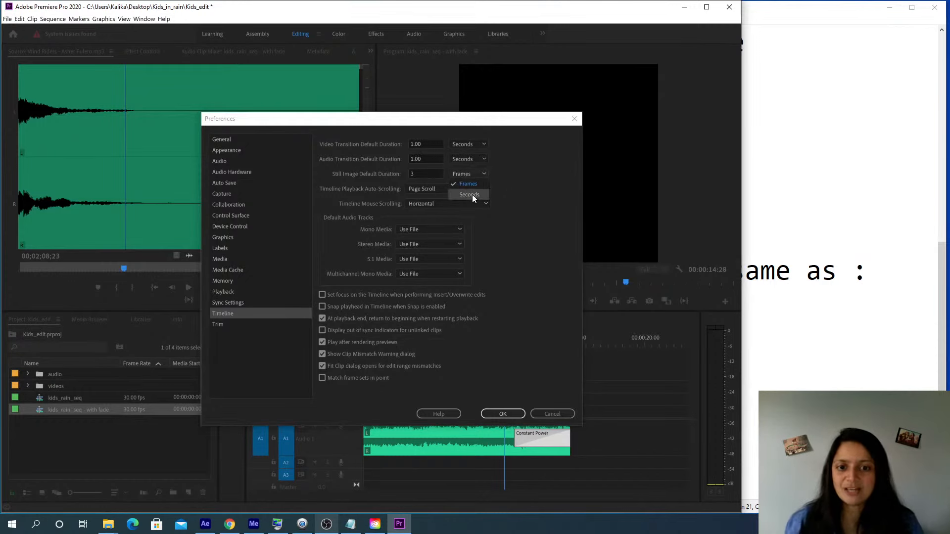
{"action": "left_click", "coordinate": [472, 195]}
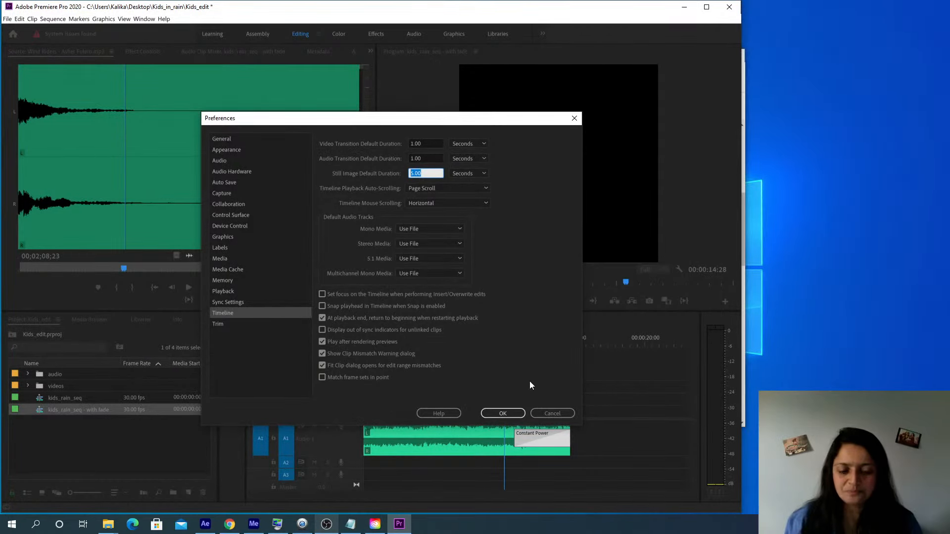
{"action": "left_click", "coordinate": [502, 414]}
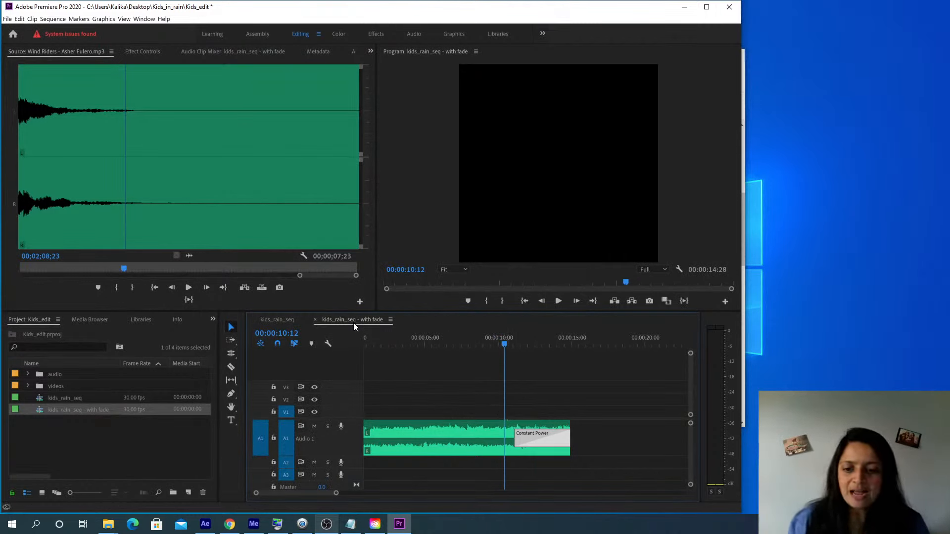
Open the kids_rain_seq sequence, play its music from the beginning and return the playhead to the start
{"action": "left_click", "coordinate": [277, 320]}
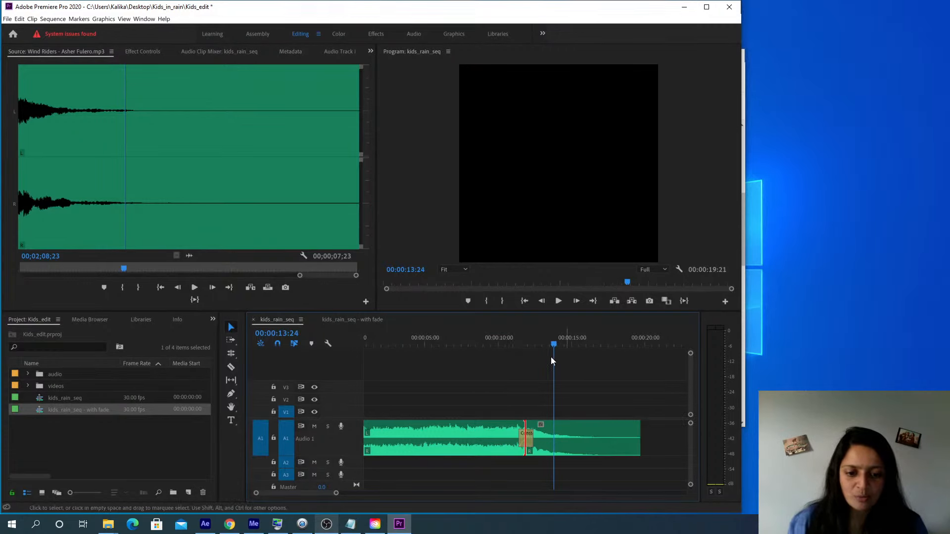
{"action": "left_click", "coordinate": [500, 342]}
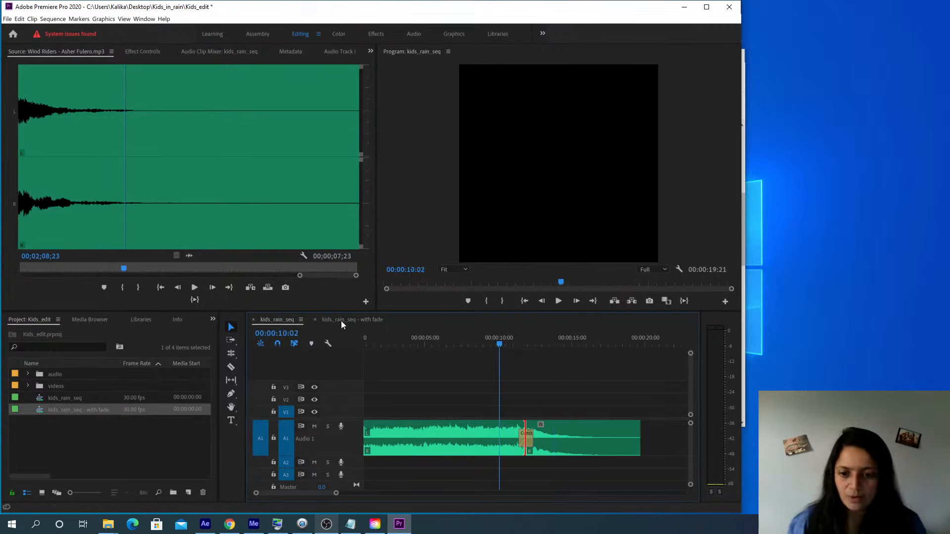
{"action": "left_click", "coordinate": [399, 342]}
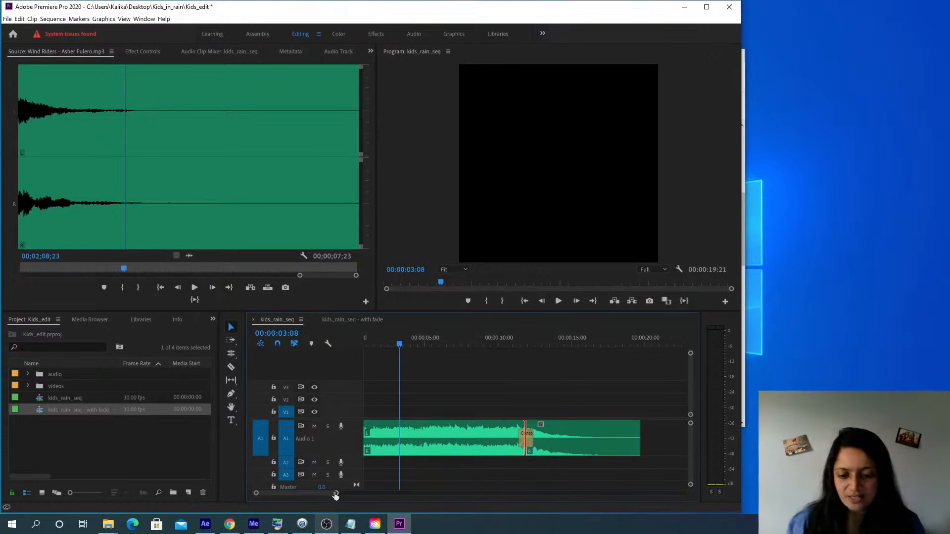
{"action": "left_click_drag", "start_coordinate": [336, 496], "coordinate": [360, 493]}
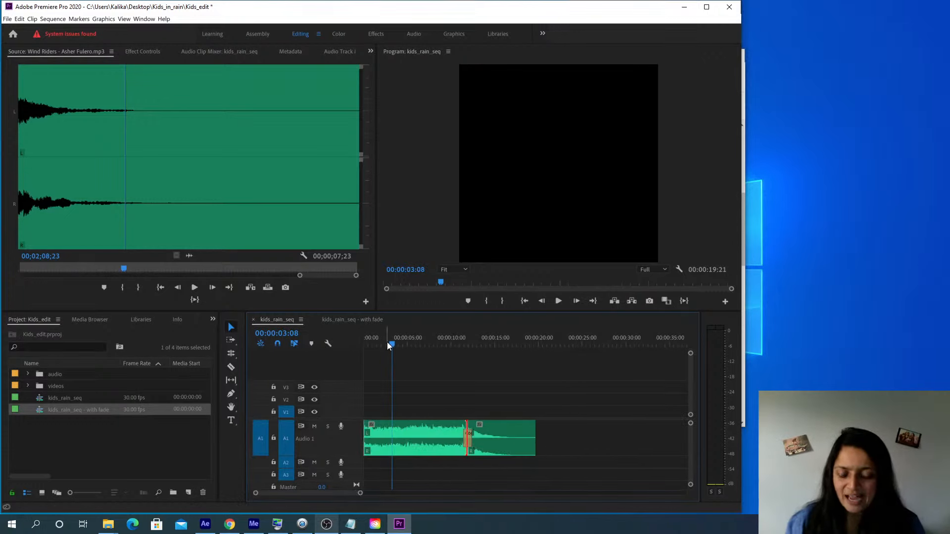
{"action": "left_click_drag", "start_coordinate": [387, 343], "coordinate": [340, 347]}
{"action": "key", "text": "space"}
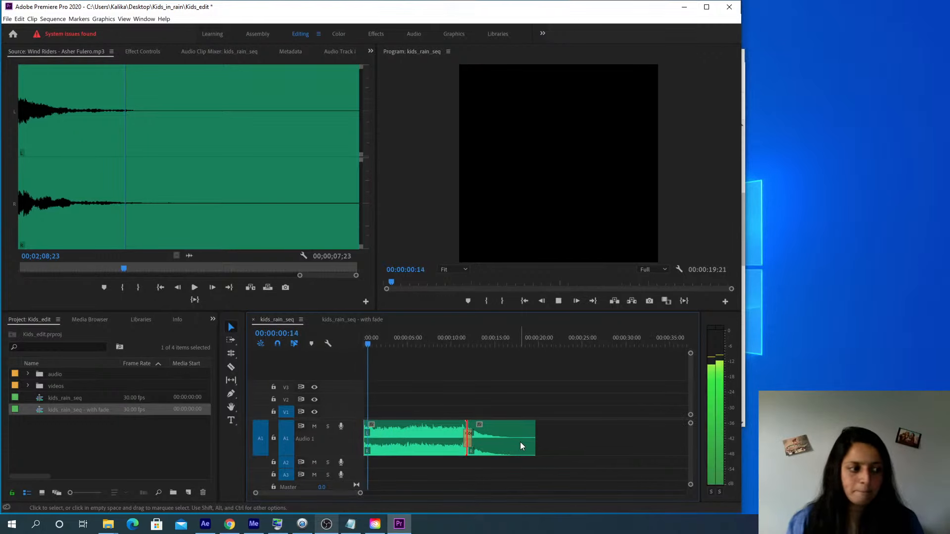
{"action": "key", "text": "space"}
{"action": "left_click_drag", "start_coordinate": [378, 343], "coordinate": [361, 347]}
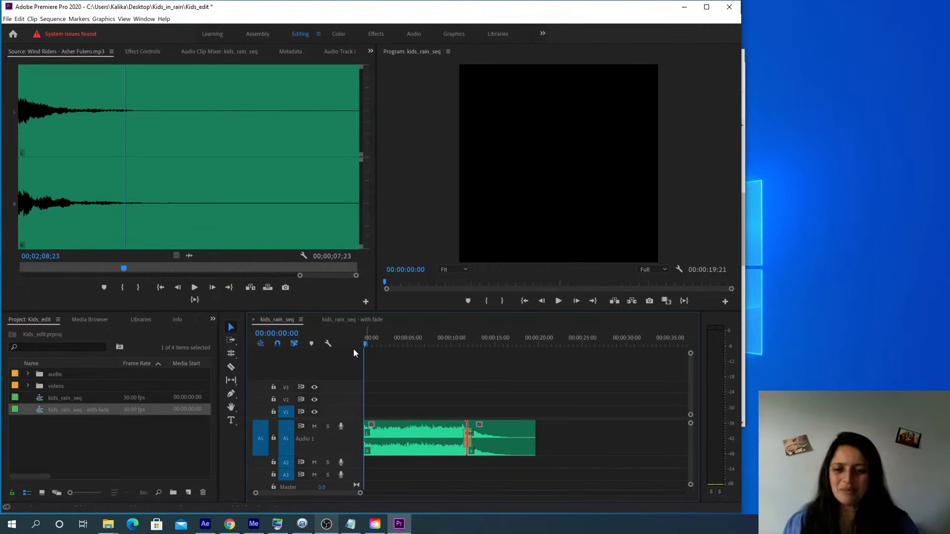
Move the playhead in kids_rain_seq to exactly 00:00:01:00 by timecode entry
{"action": "left_click", "coordinate": [282, 333]}
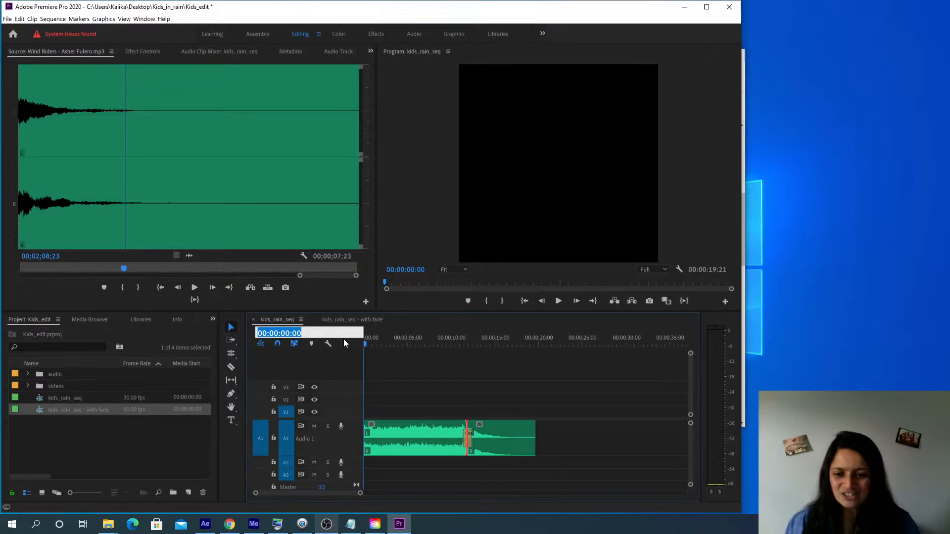
{"action": "left_click", "coordinate": [287, 374]}
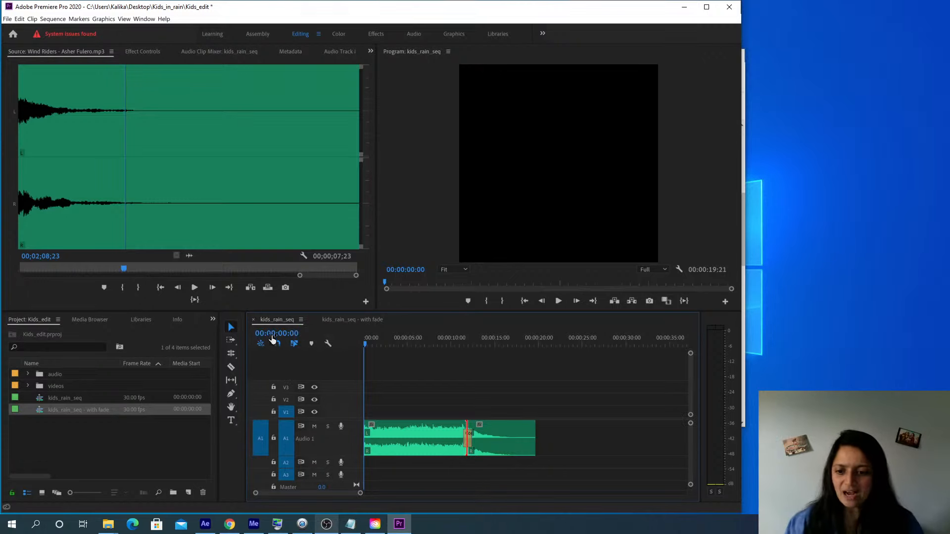
{"action": "left_click", "coordinate": [279, 333]}
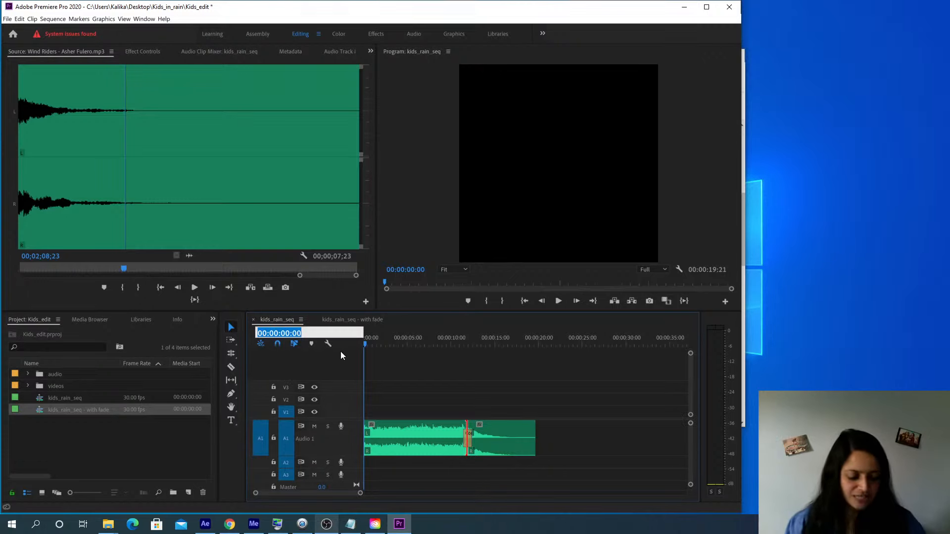
{"action": "type", "text": "1."}
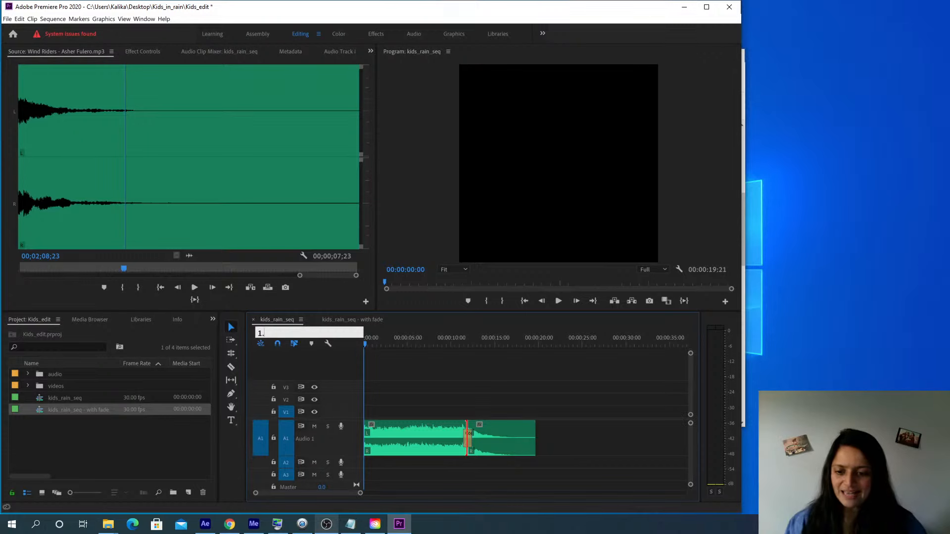
{"action": "key", "text": "Return"}
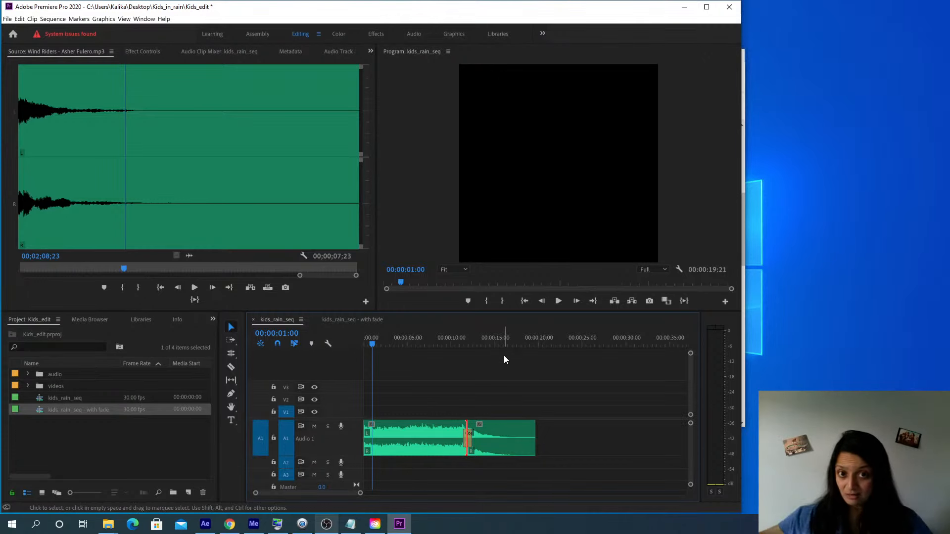
Select all clips on track A1 with Track Select Forward and move them together to start at 00:00:01:00
{"action": "left_click", "coordinate": [231, 342]}
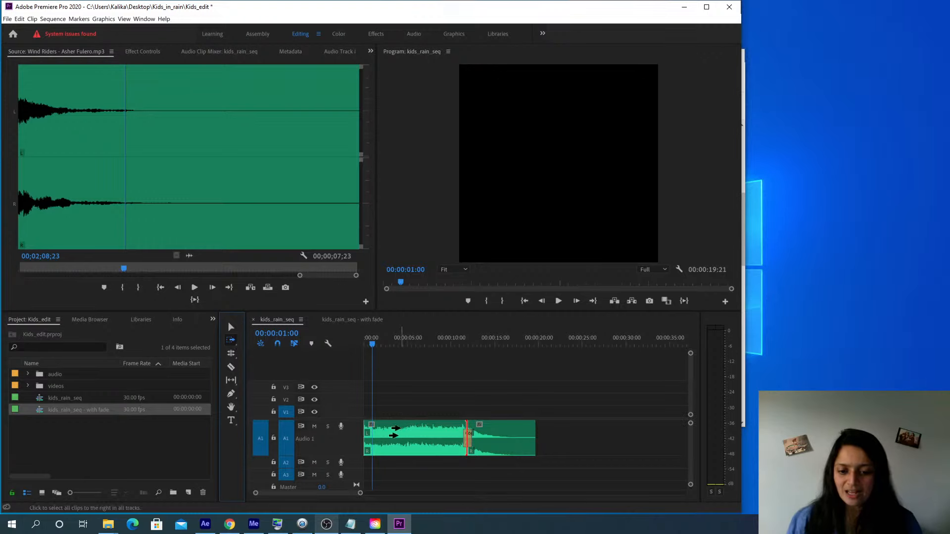
{"action": "left_click", "coordinate": [394, 432]}
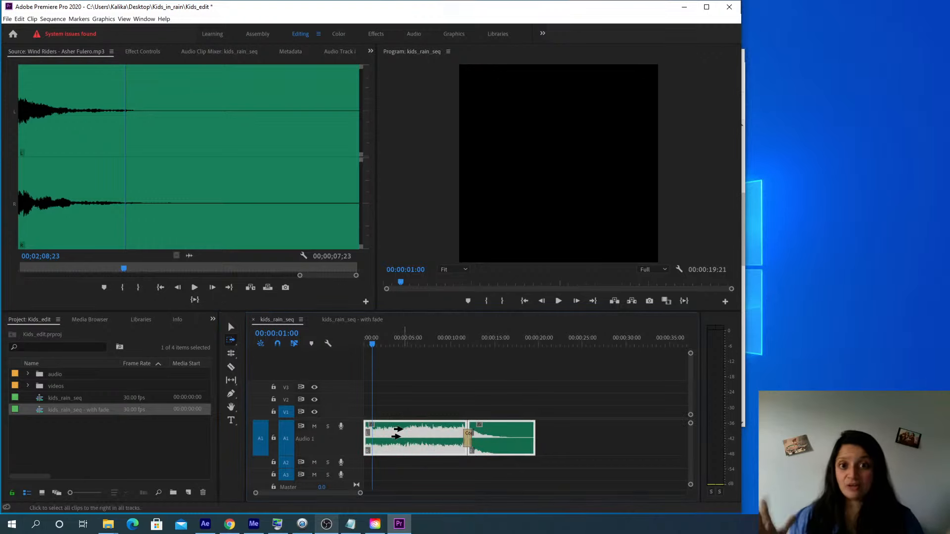
{"action": "left_click", "coordinate": [231, 327]}
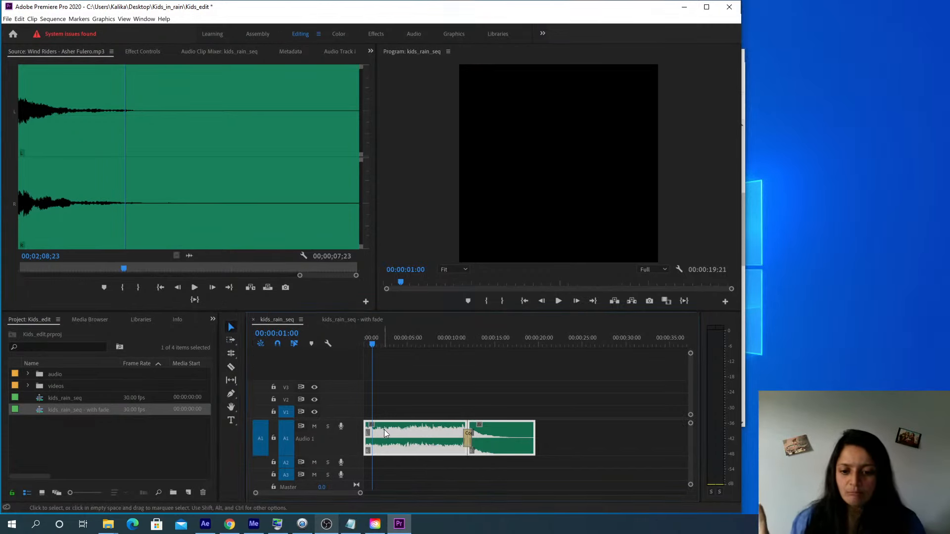
{"action": "left_click_drag", "start_coordinate": [384, 429], "coordinate": [395, 433]}
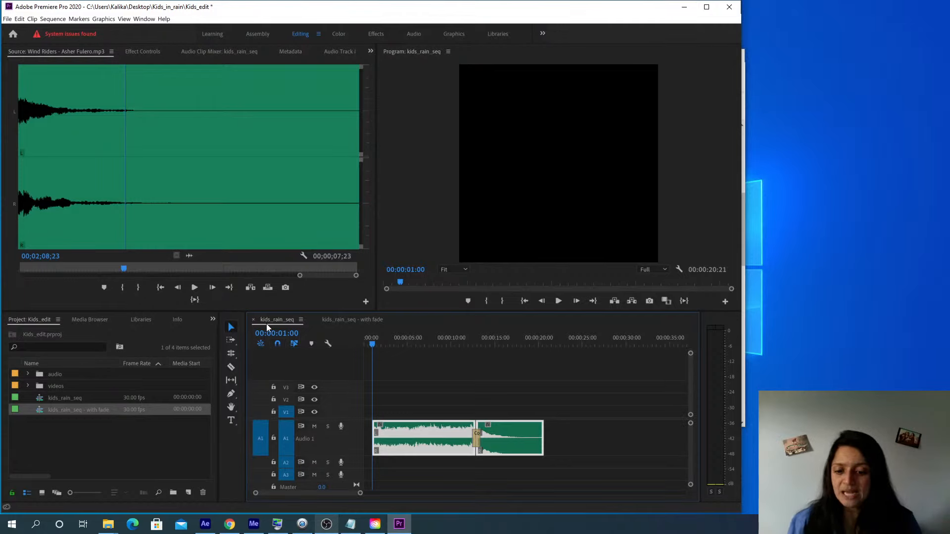
Switch to the Notepad notes and add the lines "S=snap" and "V=selection" below the drop-frame timecode note
{"action": "left_click", "coordinate": [350, 523]}
{"action": "left_click", "coordinate": [186, 337]}
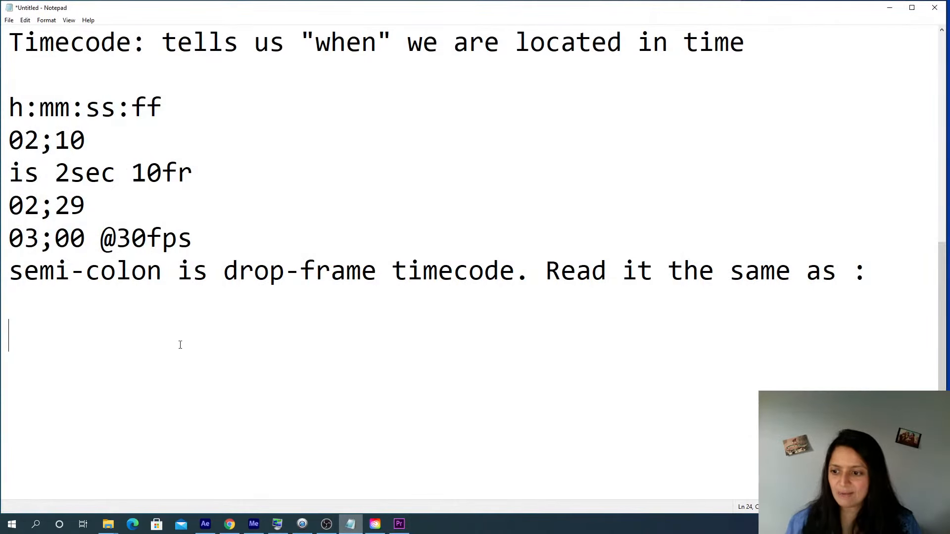
{"action": "type", "text": "S=snap"}
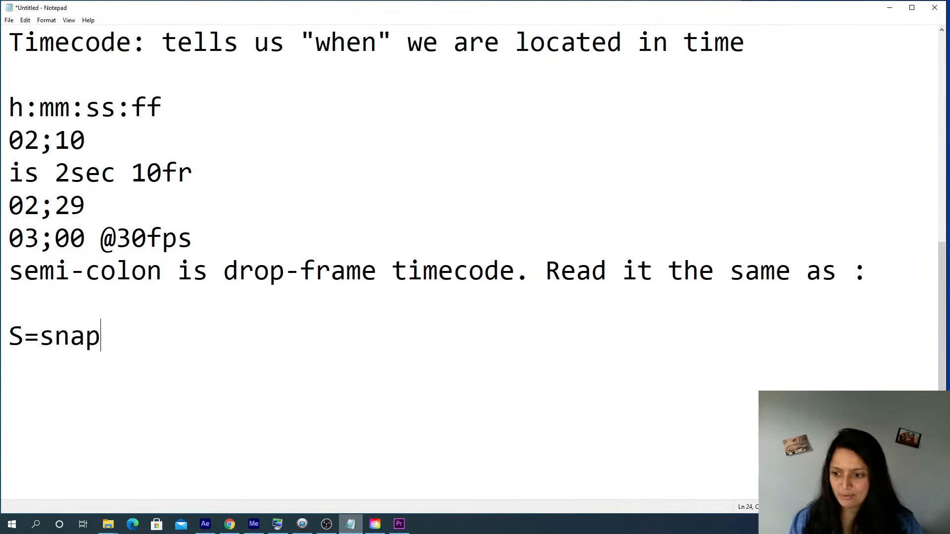
{"action": "key", "text": "Return"}
{"action": "type", "text": "V=a"}
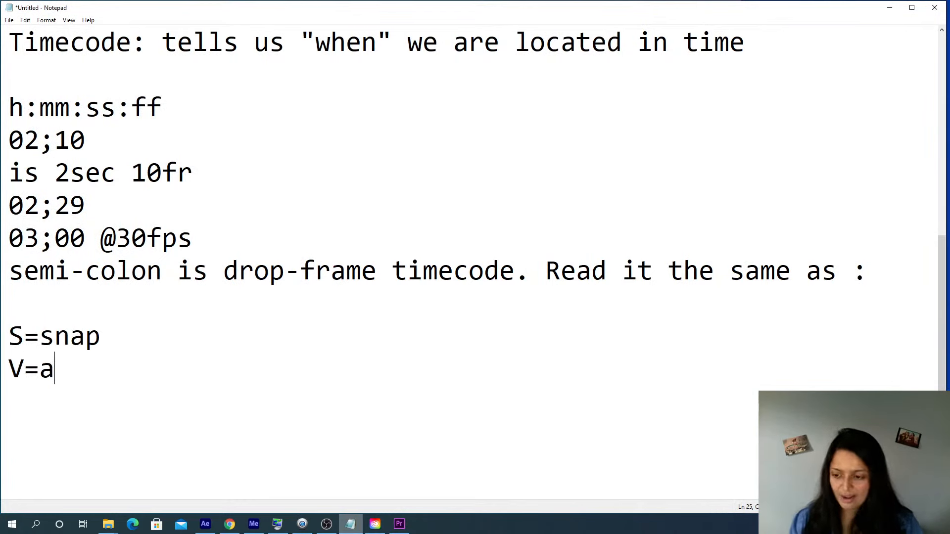
{"action": "key", "text": "BackSpace"}
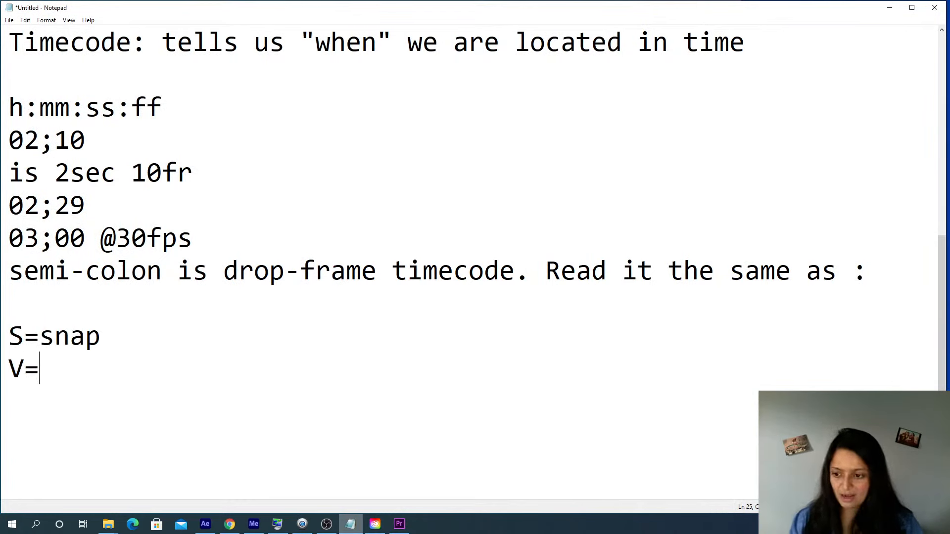
{"action": "type", "text": "selection"}
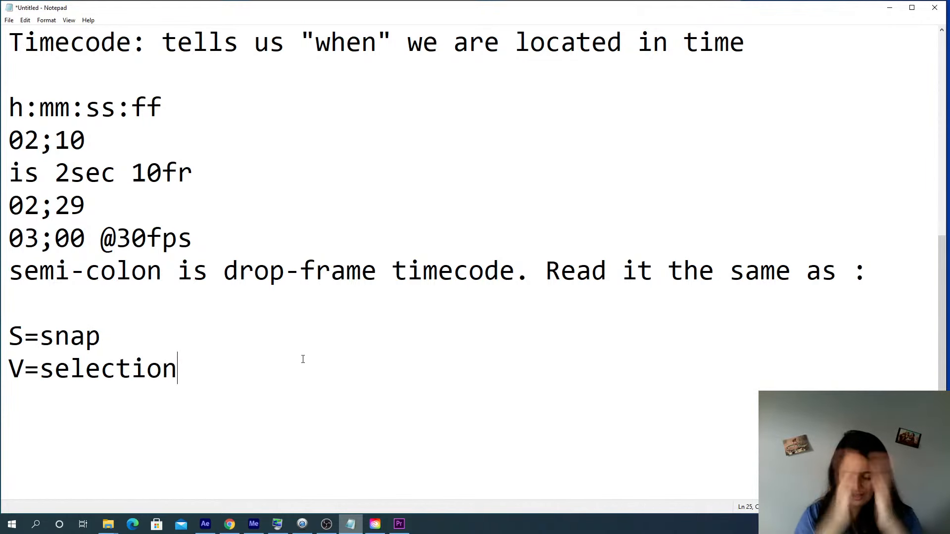
{"action": "key", "text": "Return"}
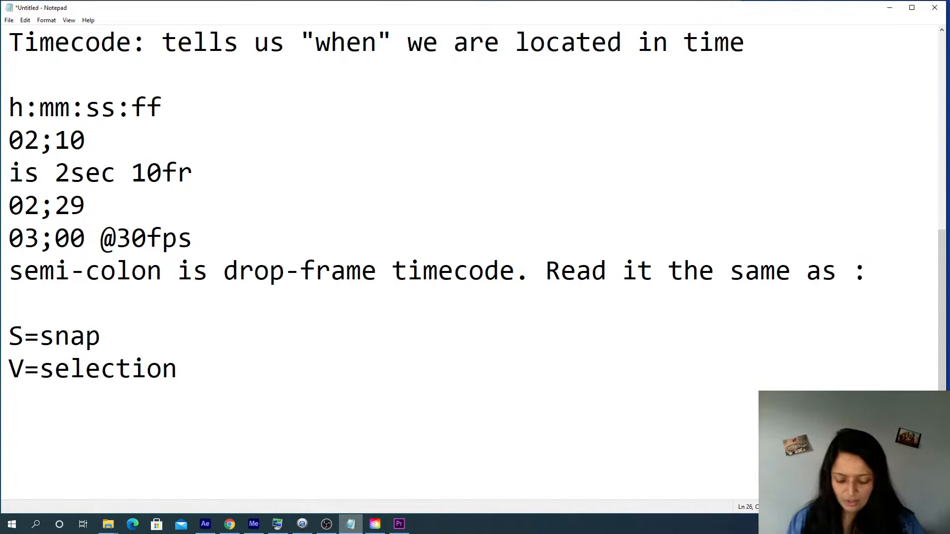
Add the line "C=cut (razorblade)" to the shortcut notes
{"action": "type", "text": "C"}
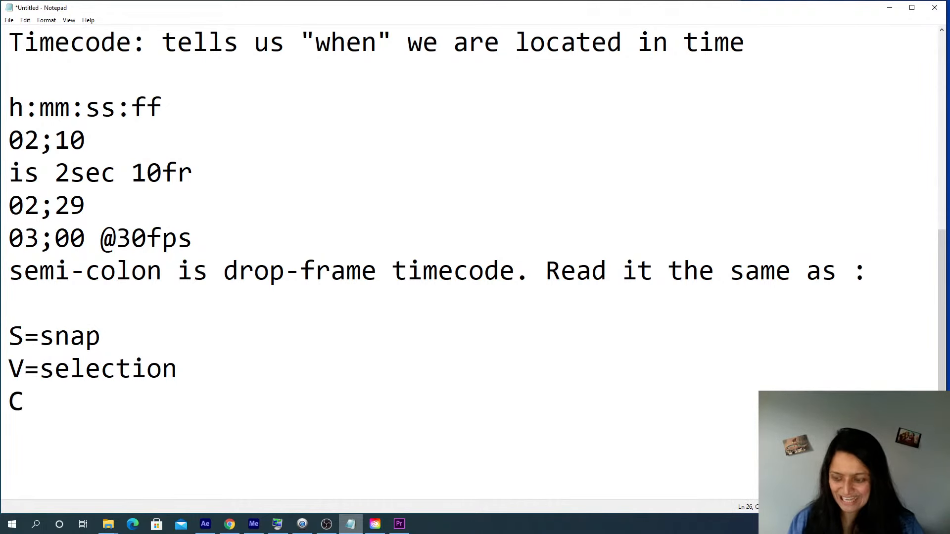
{"action": "type", "text": "=cut"}
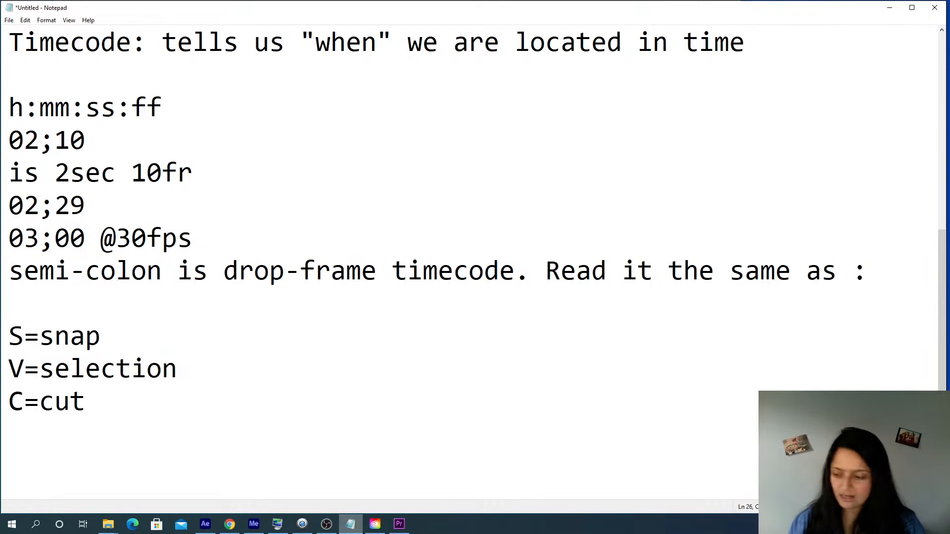
{"action": "type", "text": " (razorblad)"}
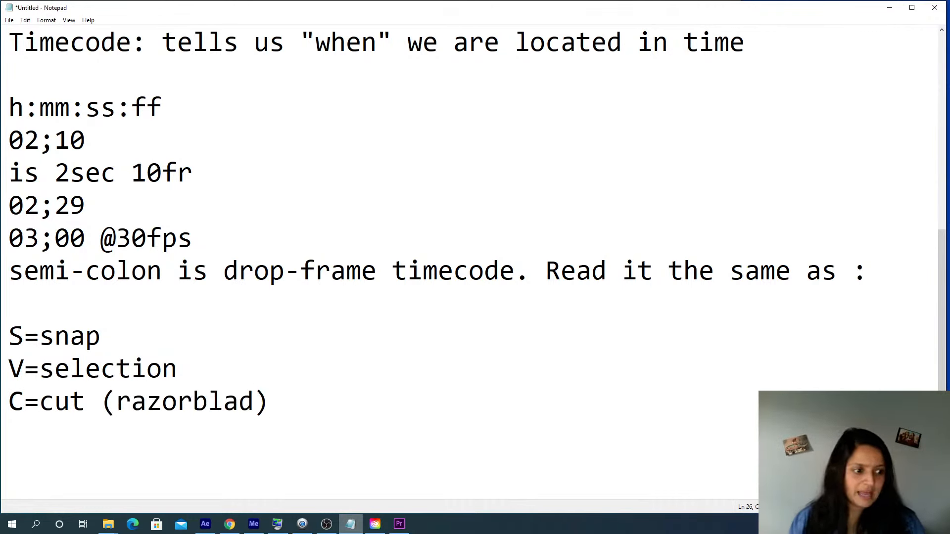
{"action": "key", "text": "Left"}
{"action": "type", "text": "e"}
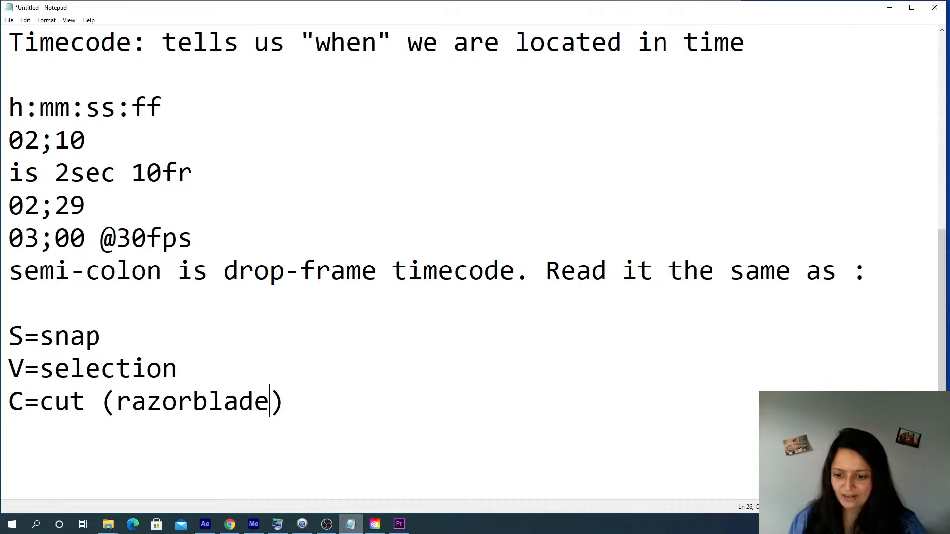
{"action": "key", "text": "Right"}
{"action": "key", "text": "Return"}
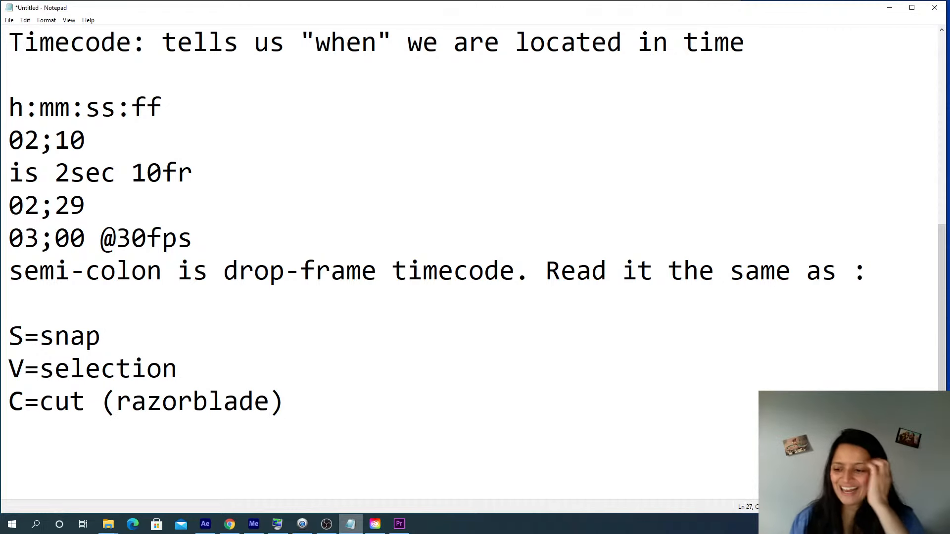
Add the line "Shift (add stuff) Cmd/Ctrl (deselect stuff)" to the shortcut notes
{"action": "type", "text": "Shi"}
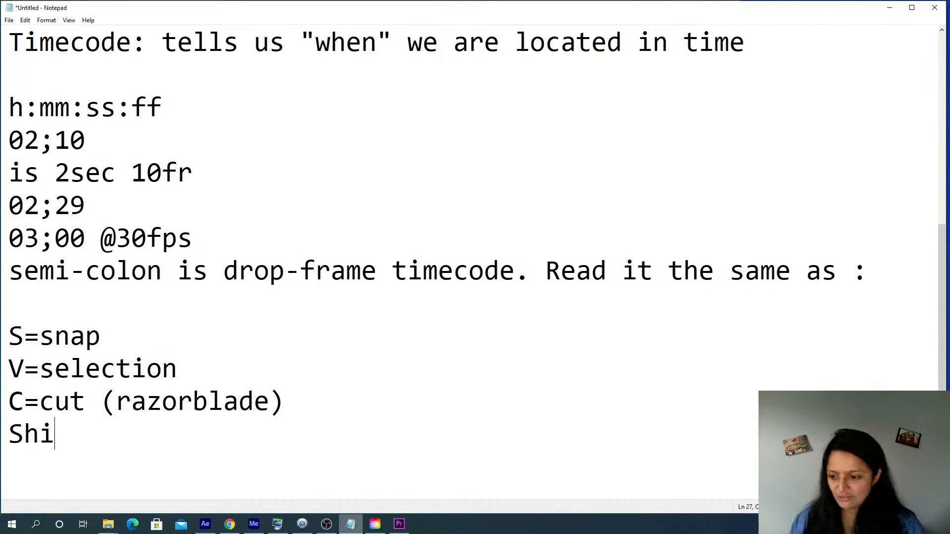
{"action": "type", "text": "ft ("}
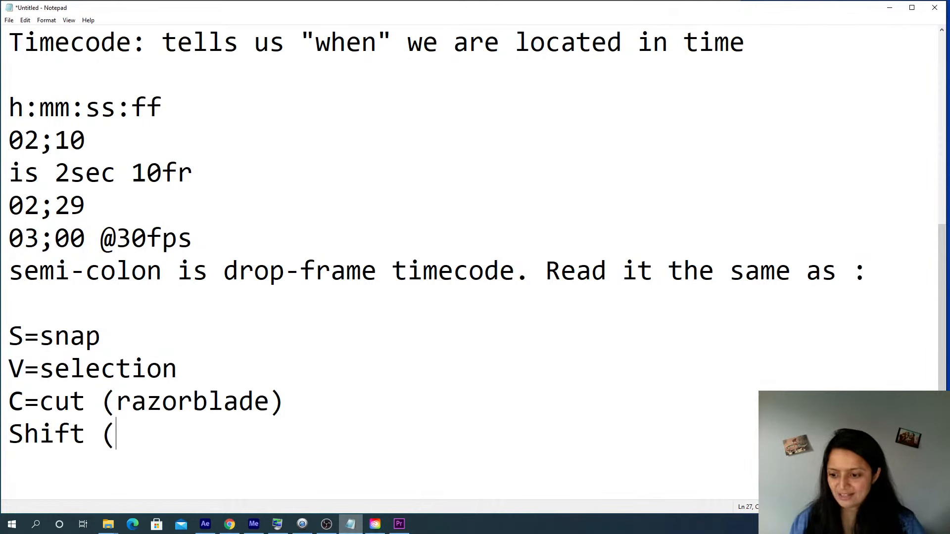
{"action": "type", "text": "add stuff) Cmd/C"}
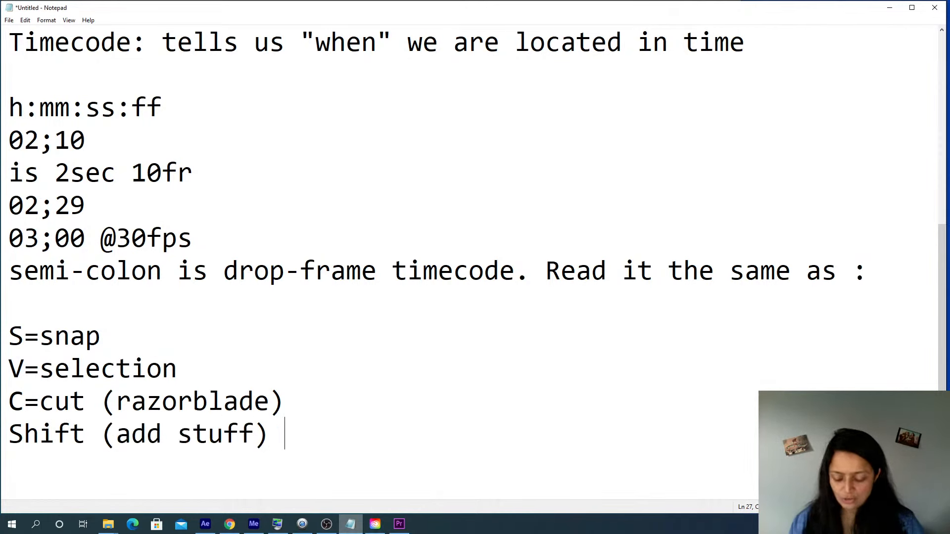
{"action": "type", "text": "trl"}
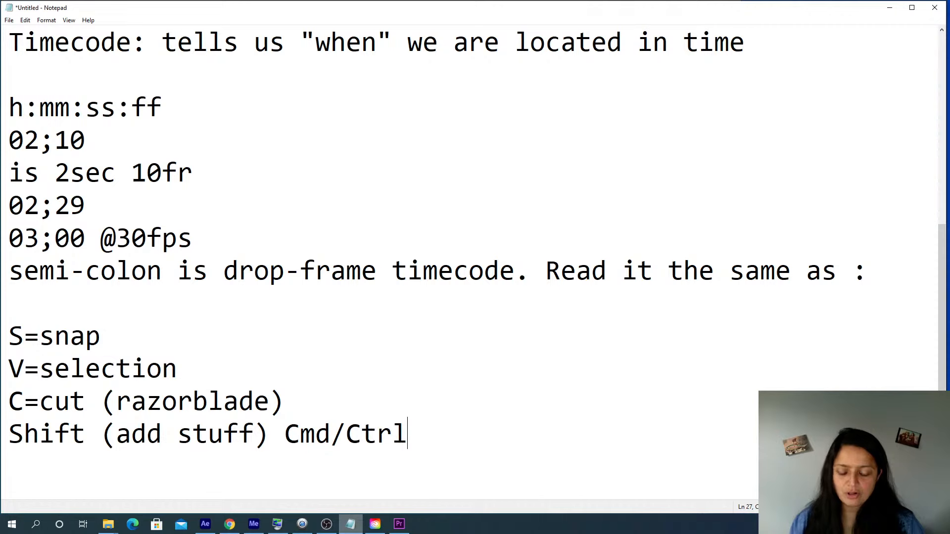
{"action": "type", "text": " (desel"}
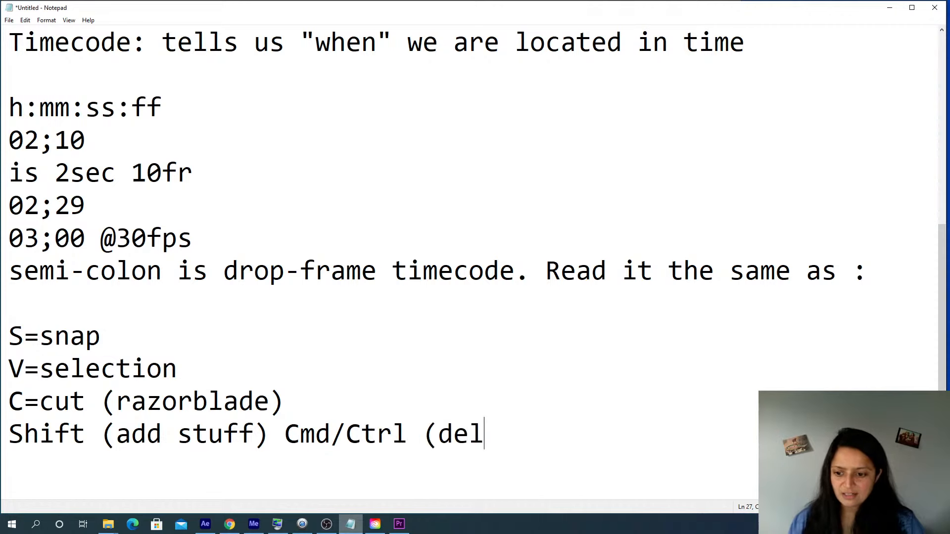
{"action": "key", "text": "BackSpace"}
{"action": "type", "text": "select stuff)"}
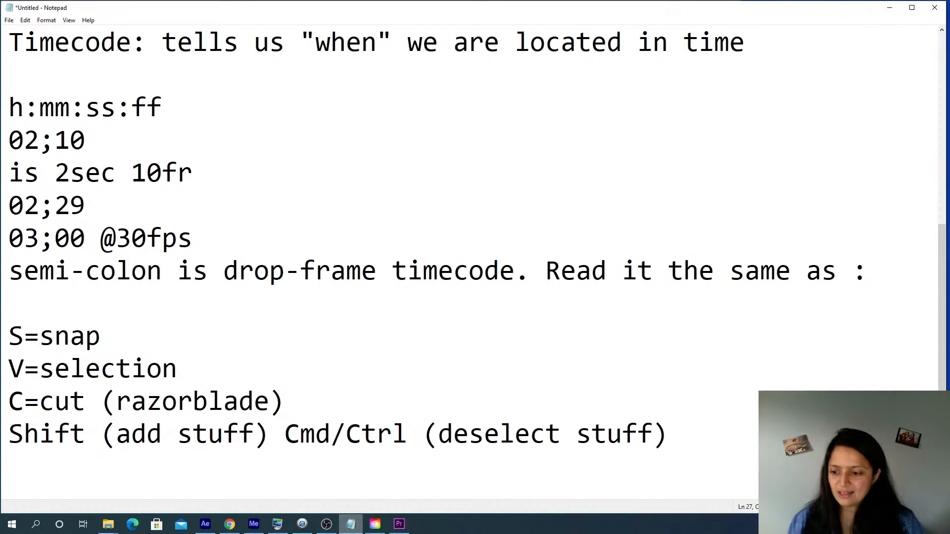
{"action": "key", "text": "Return"}
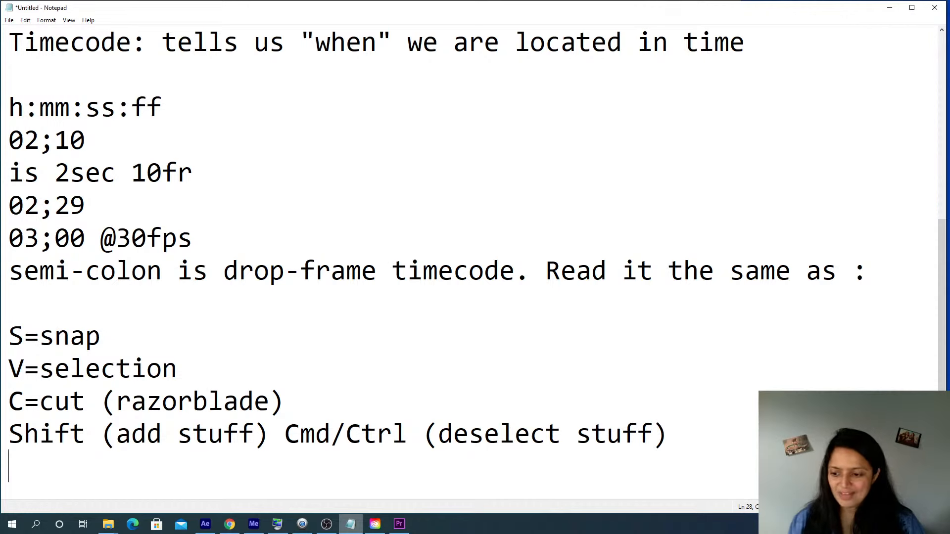
Add a note line reading "T Track select forward" with a parenthesised remark starting "shift with that to only"
{"action": "type", "text": "T"}
{"action": "type", "text": "Tra"}
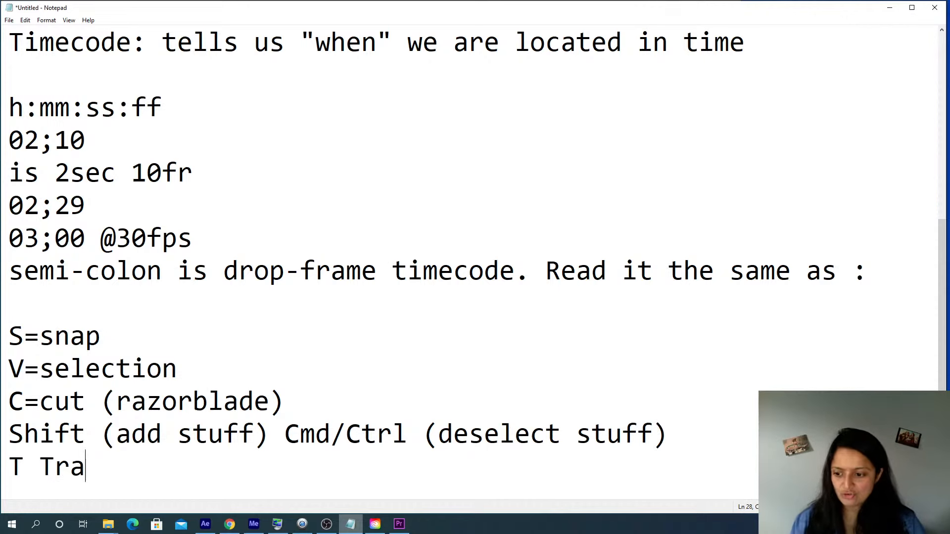
{"action": "type", "text": "ck select forward"}
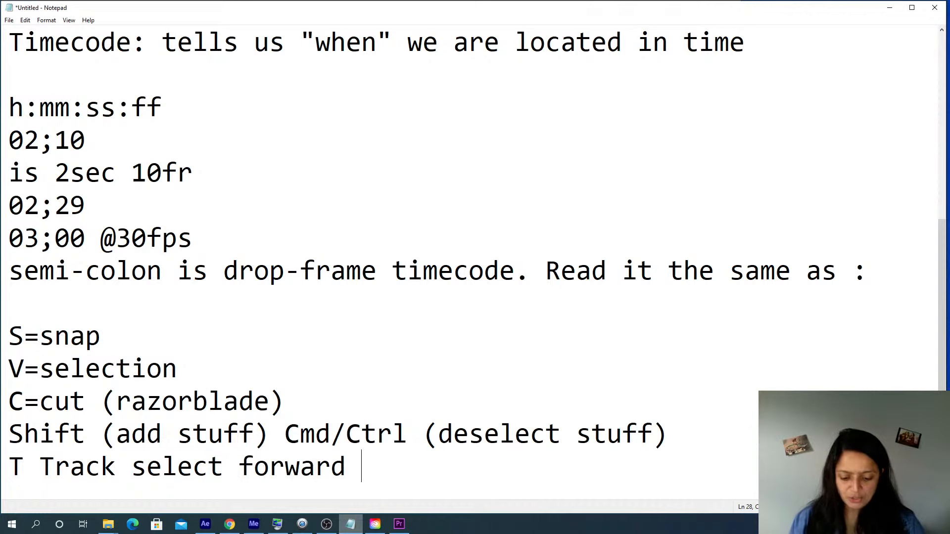
{"action": "type", "text": " (shift with t"}
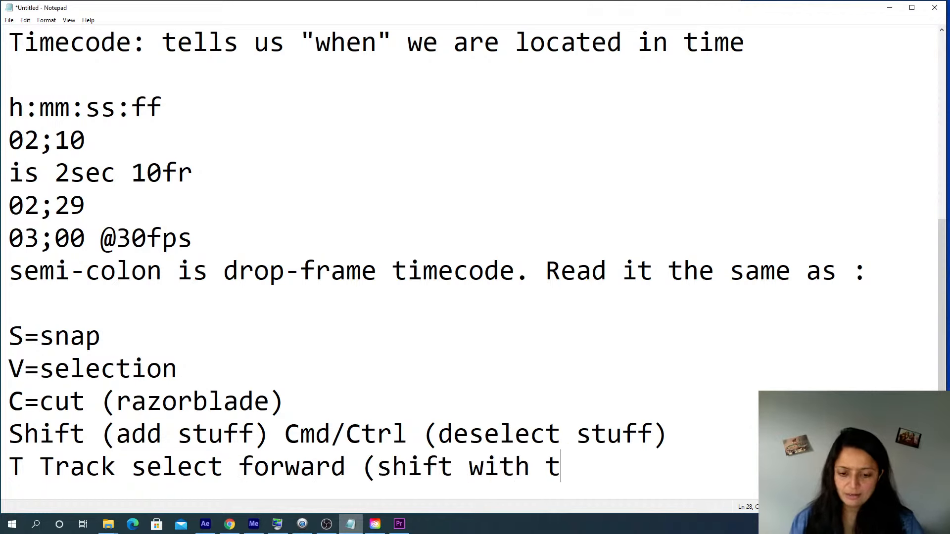
{"action": "type", "text": "hat to only "}
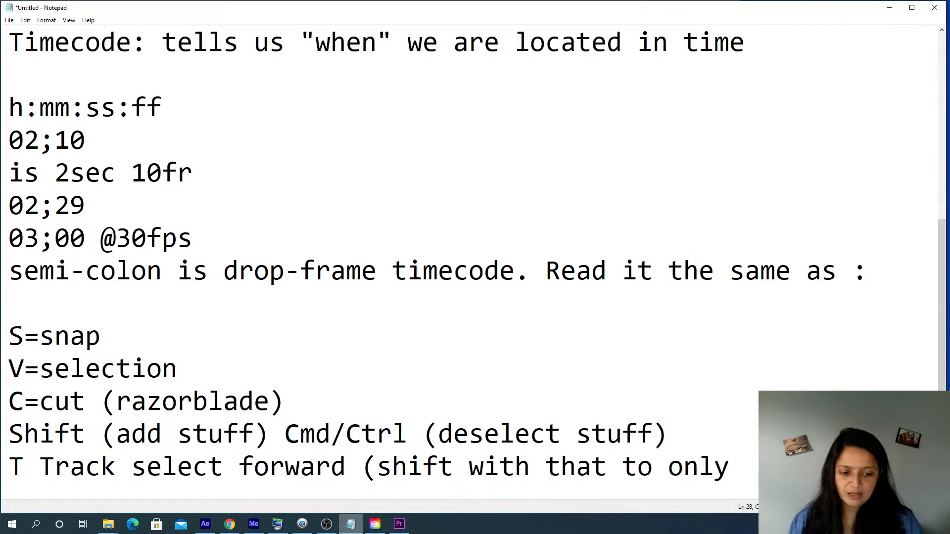
{"action": "type", "text": "s"}
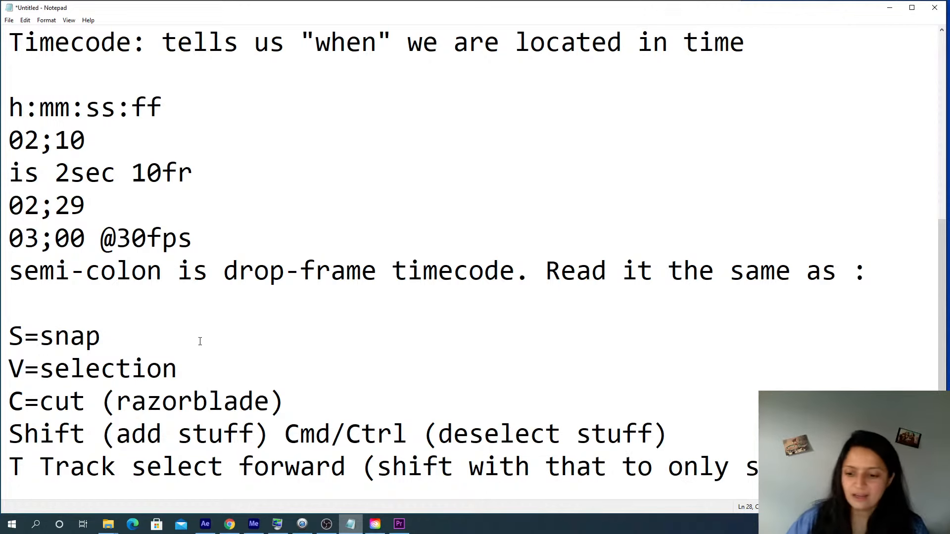
Switch back to Premiere Pro, return the kids_rain_seq playhead to the start and undo the move of the music clips
{"action": "left_click", "coordinate": [398, 524]}
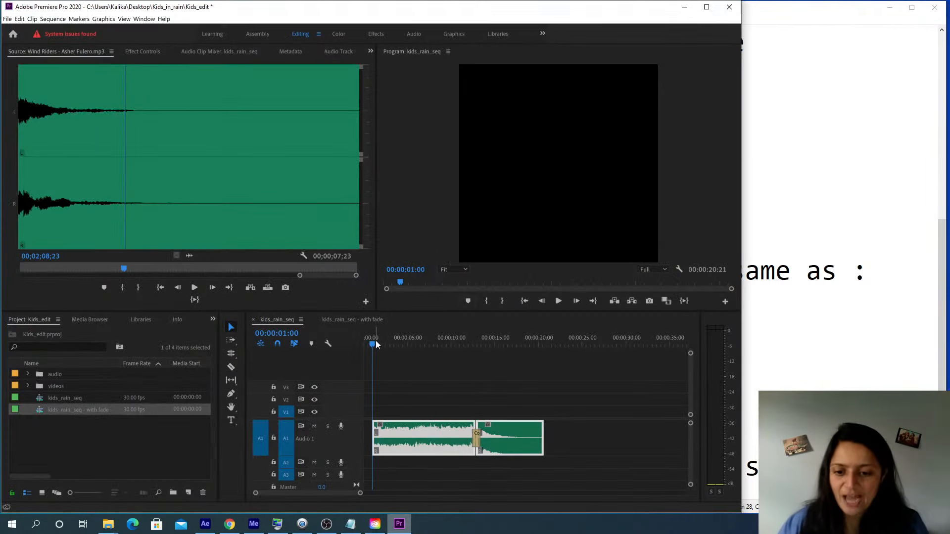
{"action": "left_click", "coordinate": [336, 348]}
{"action": "key", "text": "Home"}
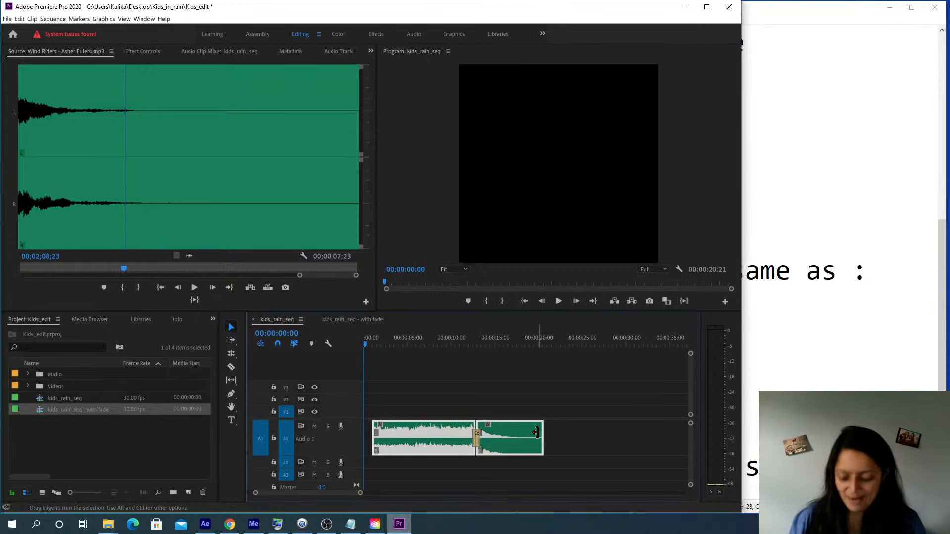
{"action": "left_click", "coordinate": [505, 394]}
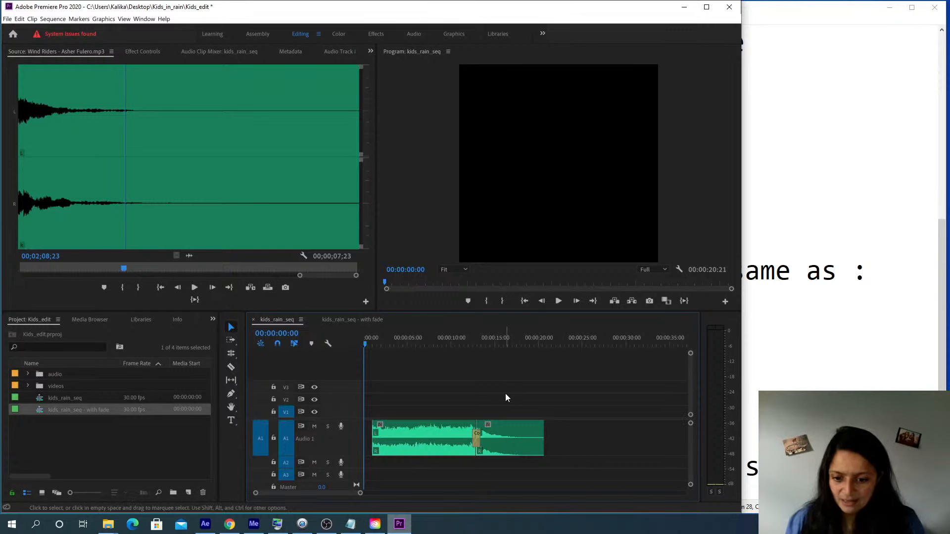
{"action": "key", "text": "ctrl+z"}
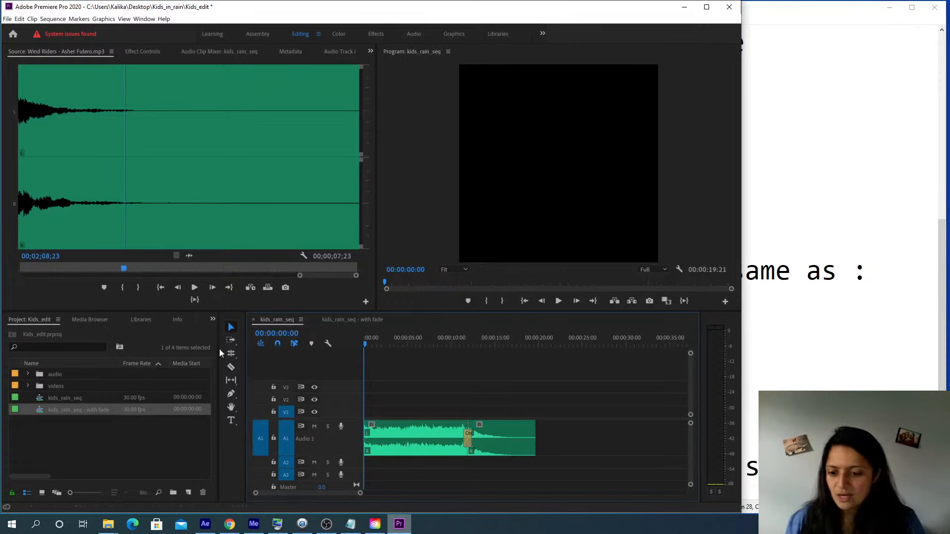
Select the A1 music clips with Track Select Forward, set the playhead to 00:00:01:00 and move the clips to start there
{"action": "left_click", "coordinate": [231, 340]}
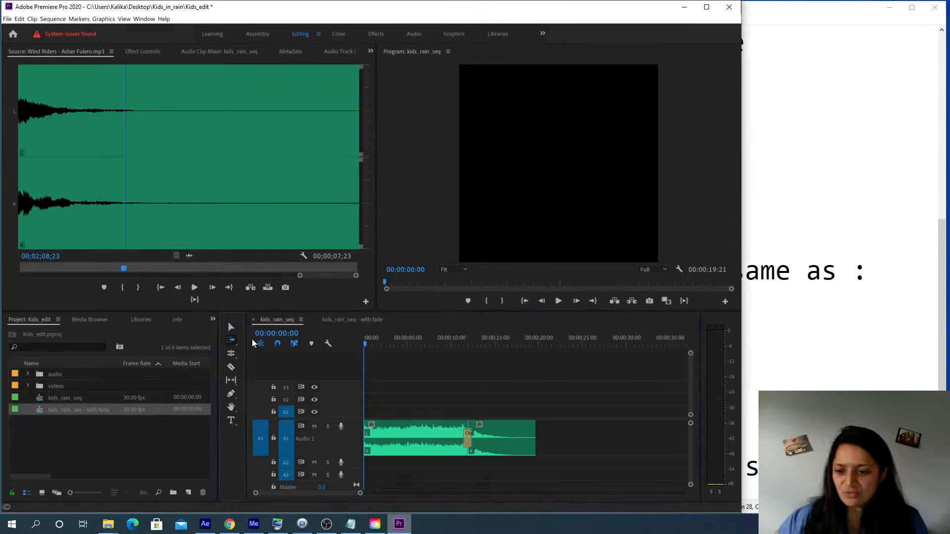
{"action": "left_click", "coordinate": [399, 434]}
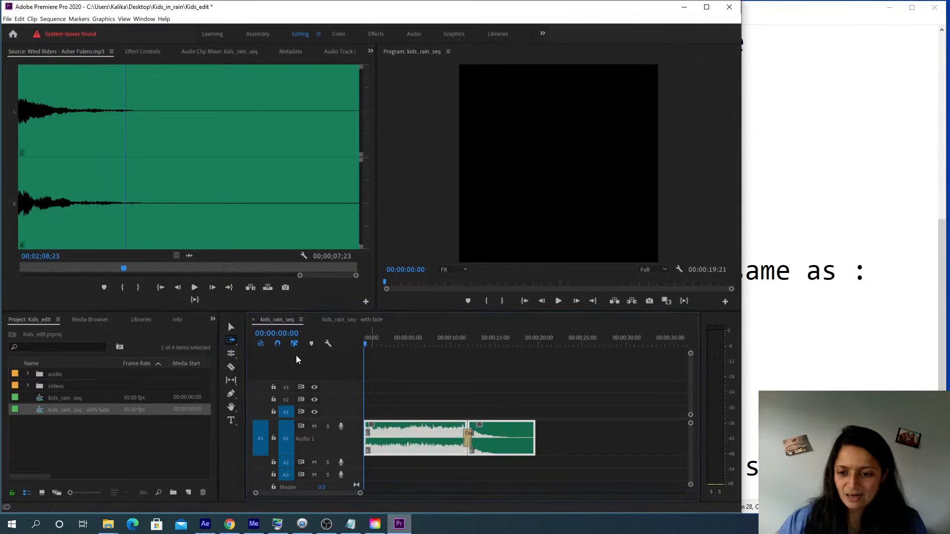
{"action": "left_click", "coordinate": [278, 334]}
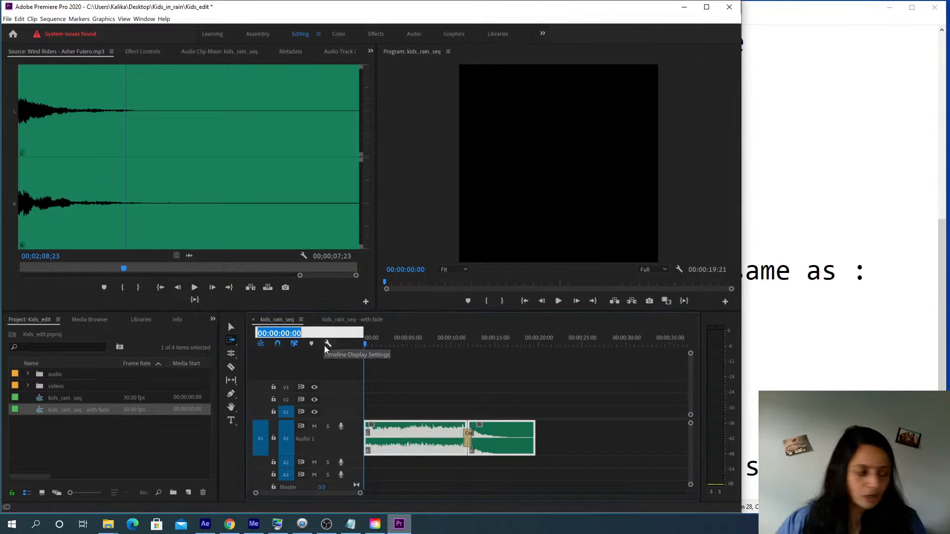
{"action": "type", "text": "1"}
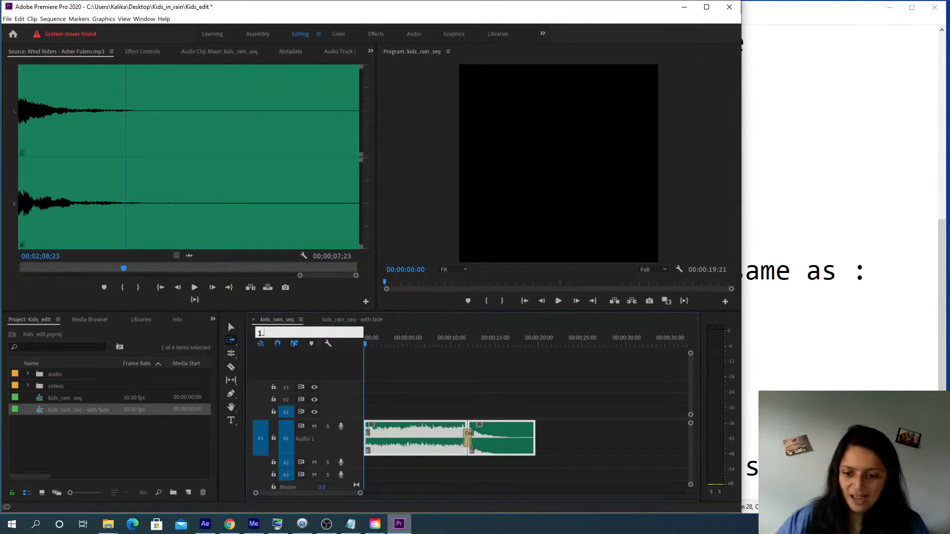
{"action": "type", "text": "."}
{"action": "key", "text": "Return"}
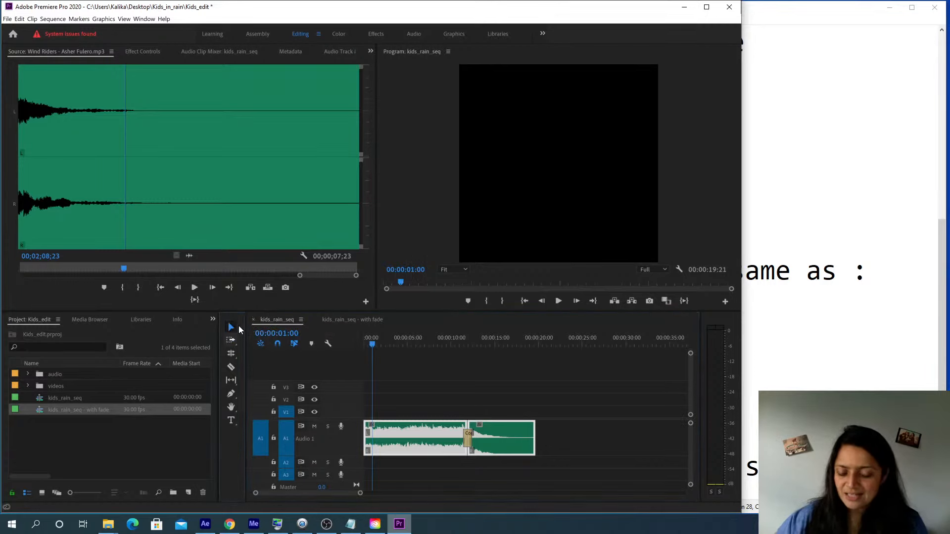
{"action": "left_click_drag", "start_coordinate": [391, 432], "coordinate": [400, 434]}
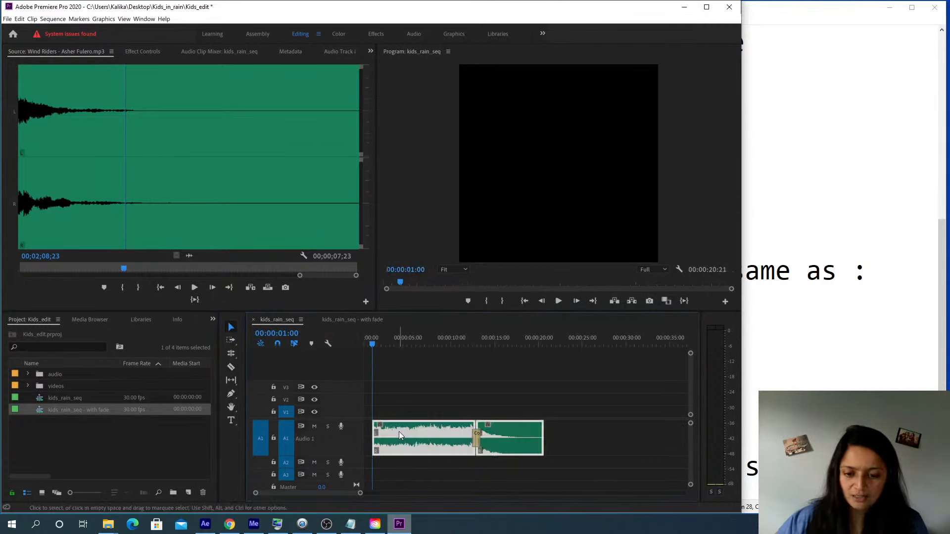
Play the opening of kids_rain_seq and apply the default audio transition to the start of the first music clip
{"action": "left_click", "coordinate": [364, 343]}
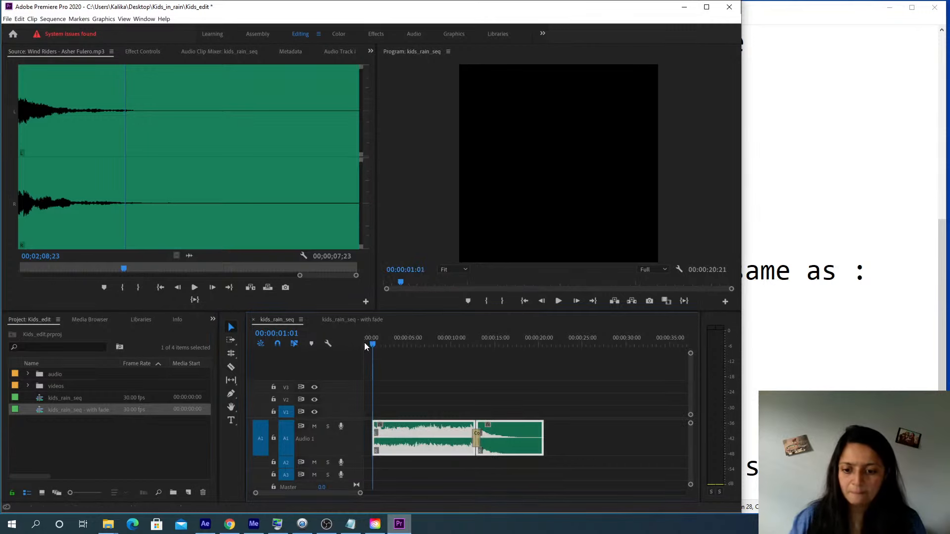
{"action": "key", "text": "space"}
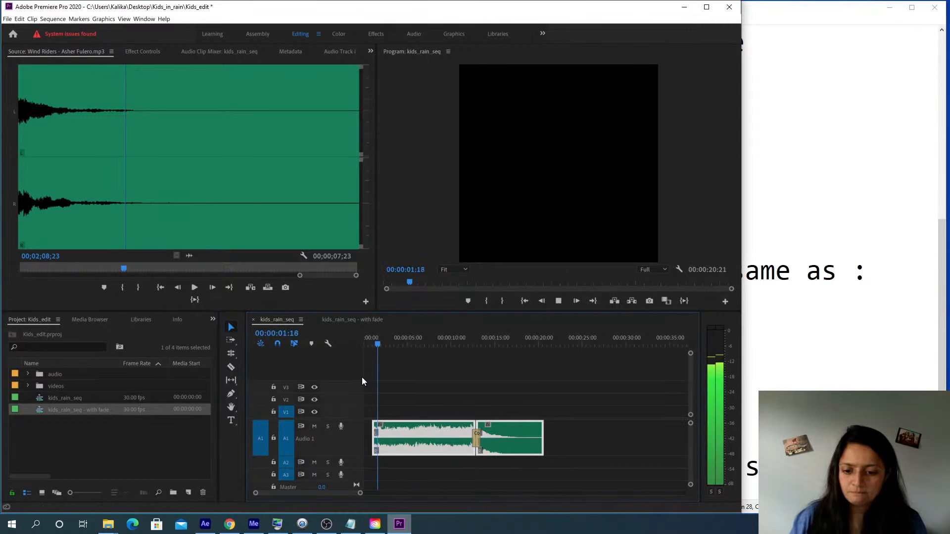
{"action": "key", "text": "space"}
{"action": "right_click", "coordinate": [369, 434]}
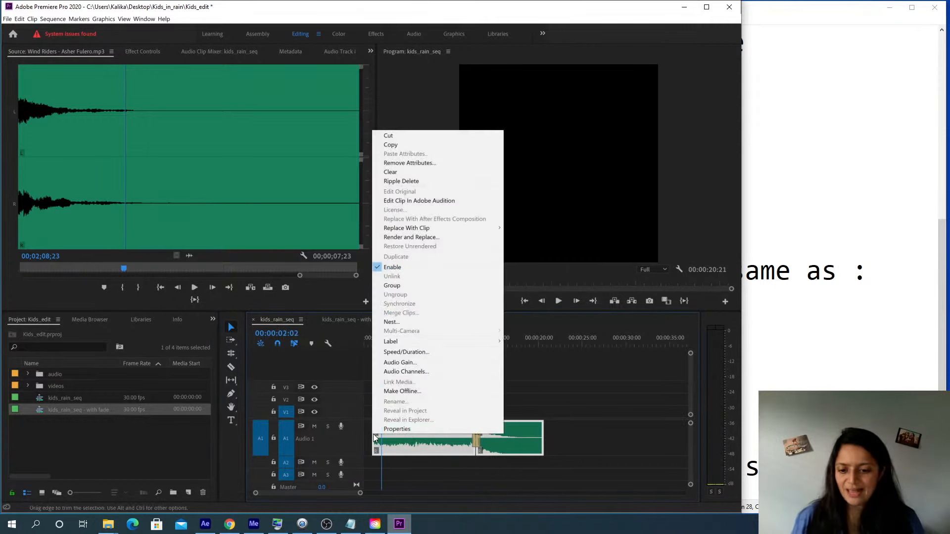
{"action": "right_click", "coordinate": [372, 440]}
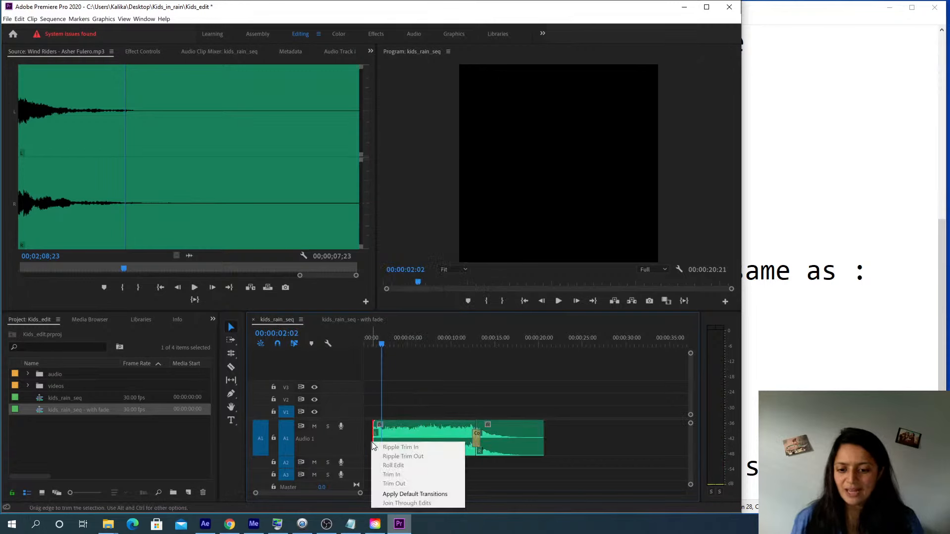
{"action": "left_click", "coordinate": [409, 494]}
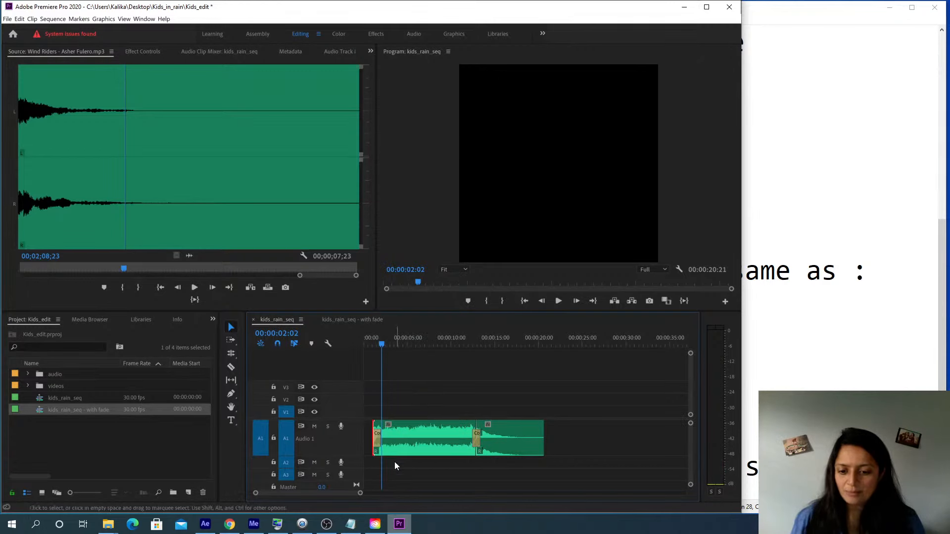
Try a 15-frame duration for the Constant Power transition at the start of the music
{"action": "double_click", "coordinate": [377, 441]}
{"action": "left_click_drag", "start_coordinate": [312, 237], "coordinate": [356, 272]}
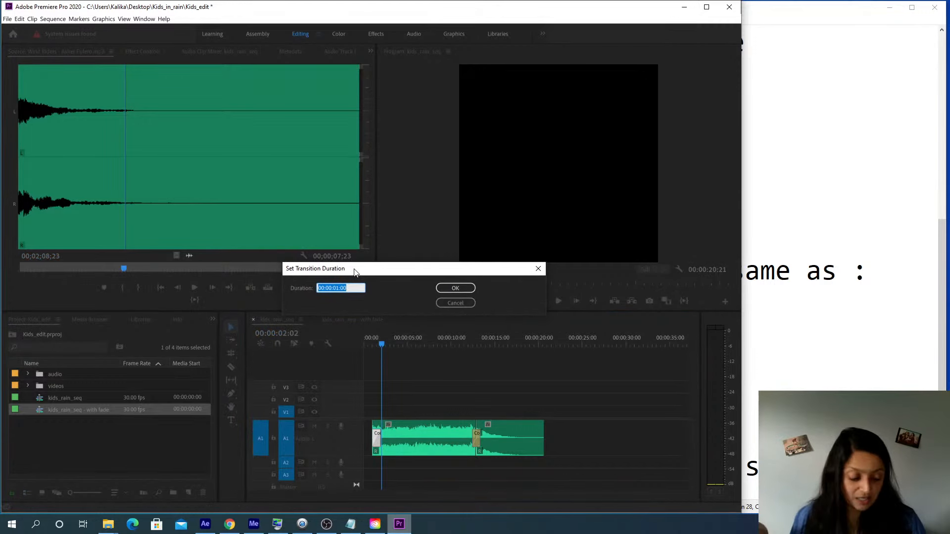
{"action": "type", "text": "15"}
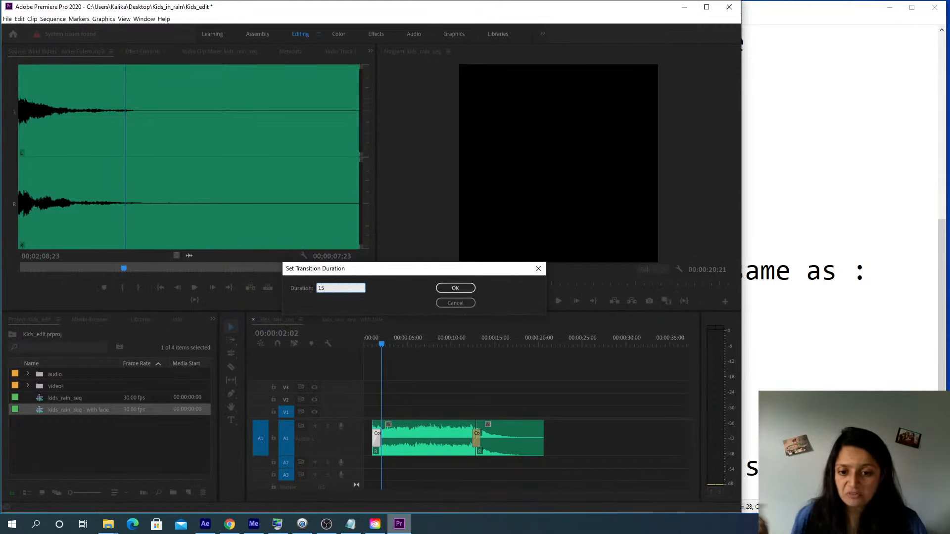
{"action": "key", "text": "Return"}
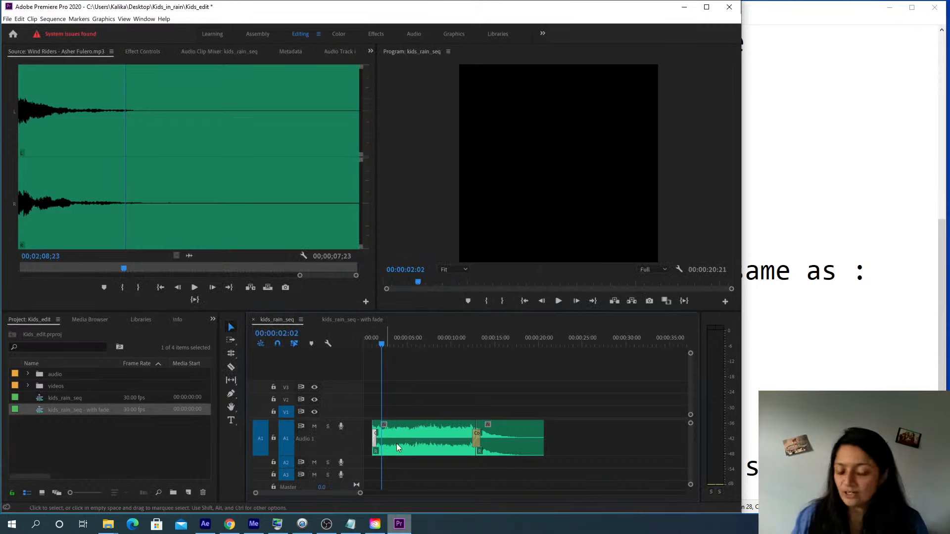
{"action": "key", "text": "ctrl+z"}
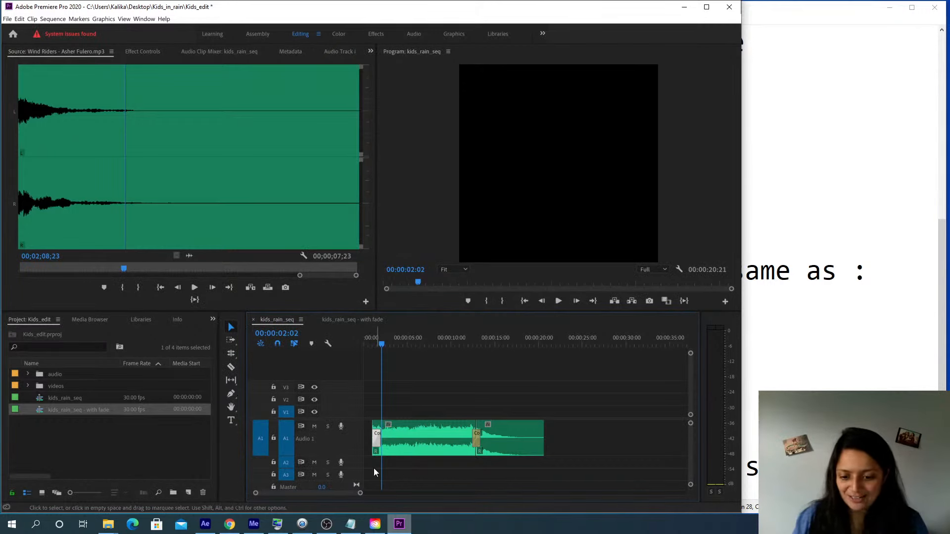
Shorten the opening Constant Power transition to about 15 frames directly on the timeline and play the music's start
{"action": "left_click_drag", "start_coordinate": [360, 493], "coordinate": [318, 497]}
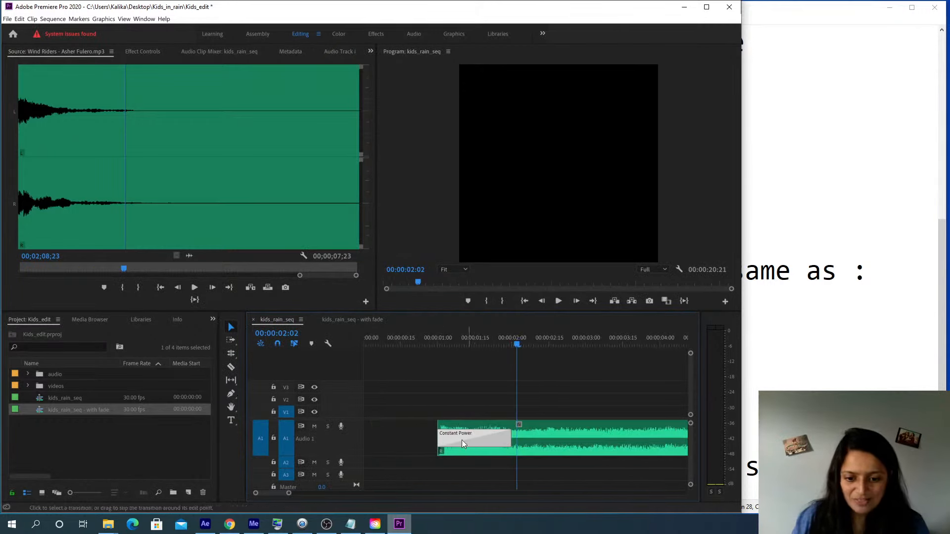
{"action": "left_click_drag", "start_coordinate": [510, 439], "coordinate": [471, 440]}
{"action": "left_click", "coordinate": [424, 345]}
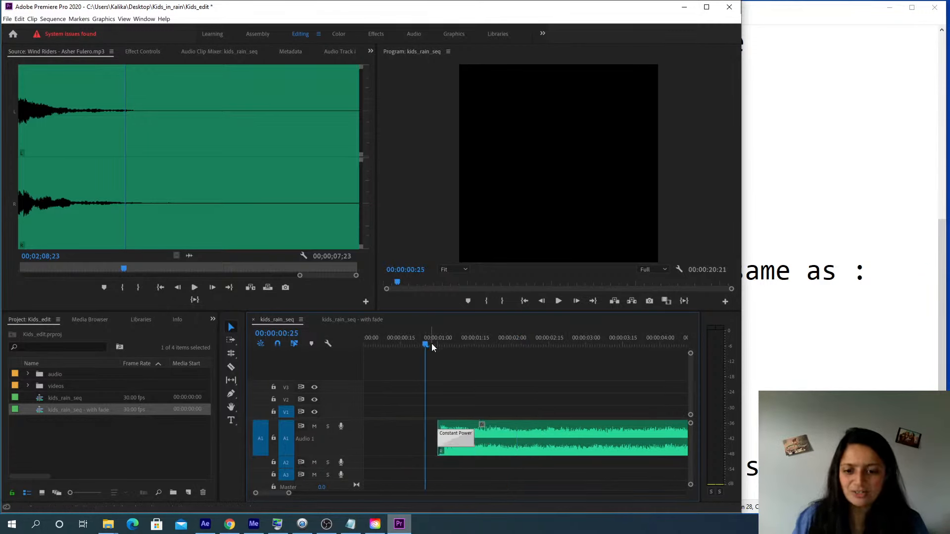
{"action": "key", "text": "space"}
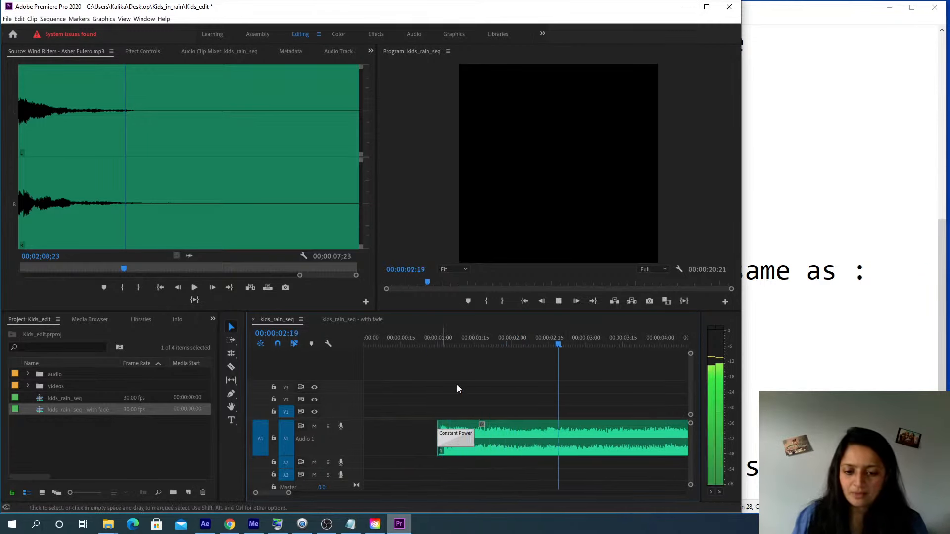
{"action": "key", "text": "space"}
Trim the opening transition further to about 4 frames, play the fade-in and return the playhead to the sequence start
{"action": "left_click_drag", "start_coordinate": [472, 436], "coordinate": [454, 438]}
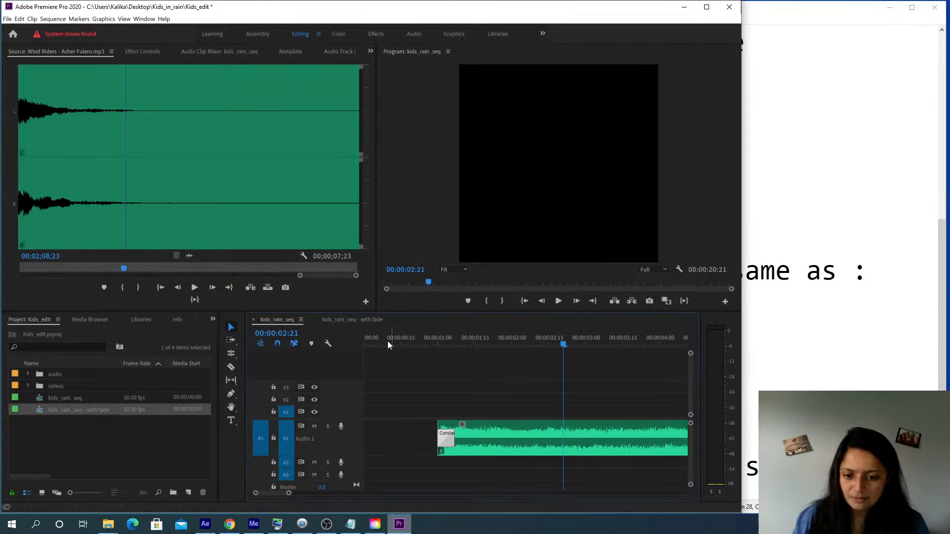
{"action": "left_click", "coordinate": [372, 341]}
{"action": "key", "text": "space"}
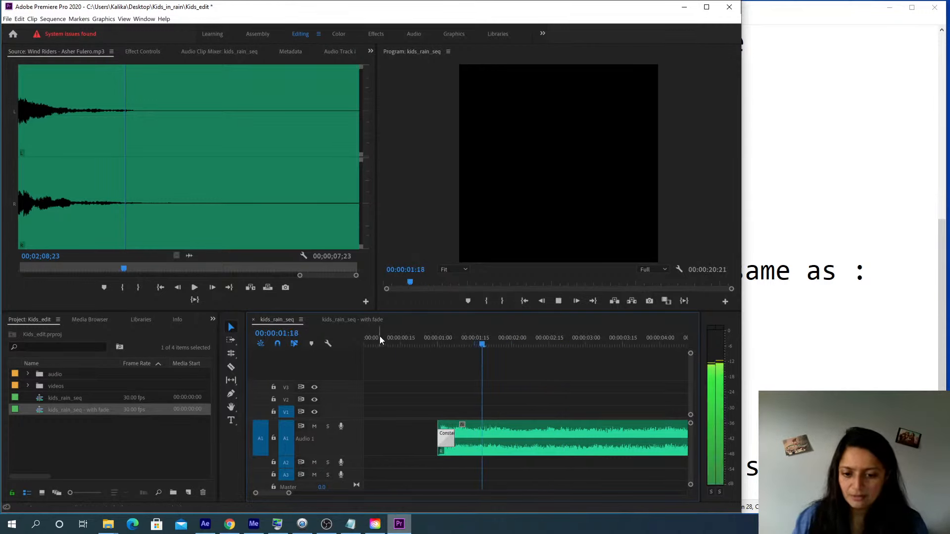
{"action": "key", "text": "space"}
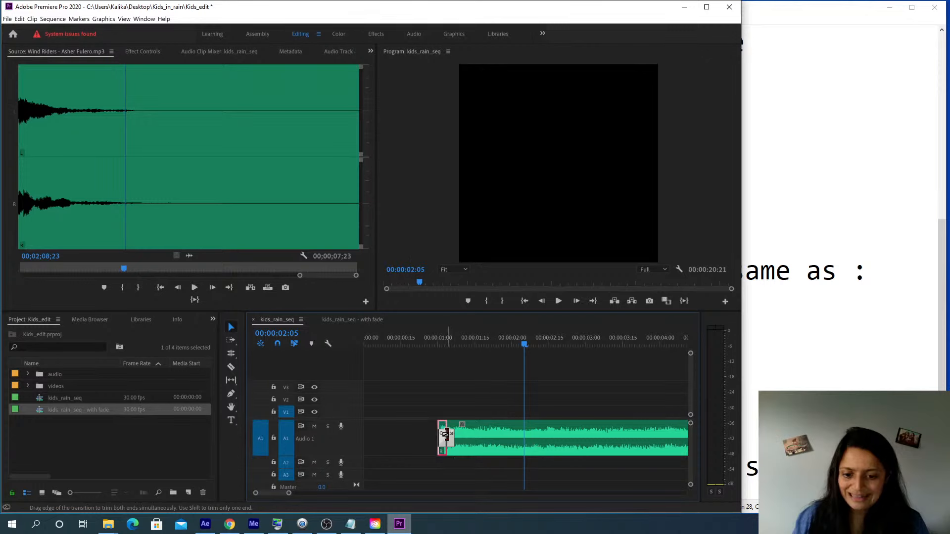
{"action": "left_click", "coordinate": [372, 340]}
{"action": "key", "text": "space"}
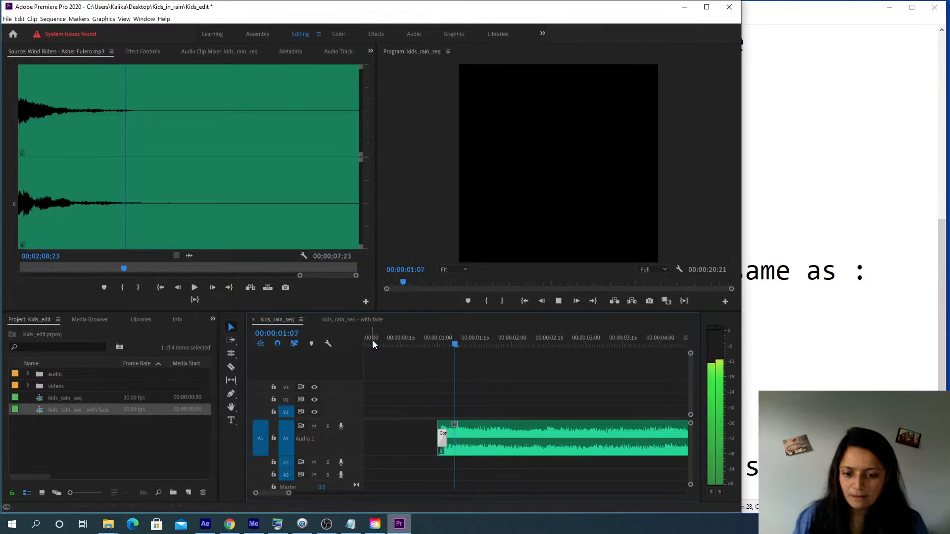
{"action": "key", "text": "minus"}
{"action": "key", "text": "minus"}
{"action": "key", "text": "minus"}
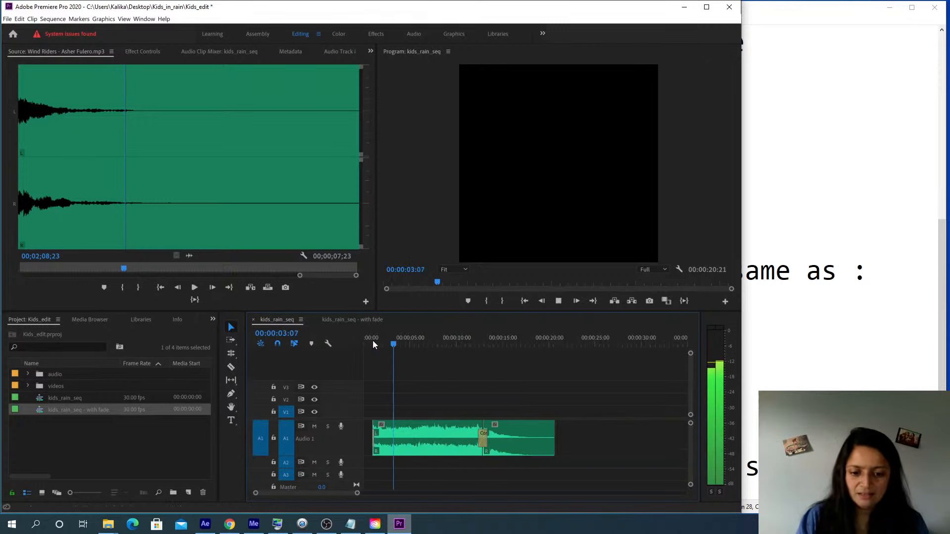
{"action": "key", "text": "space"}
{"action": "key", "text": "Home"}
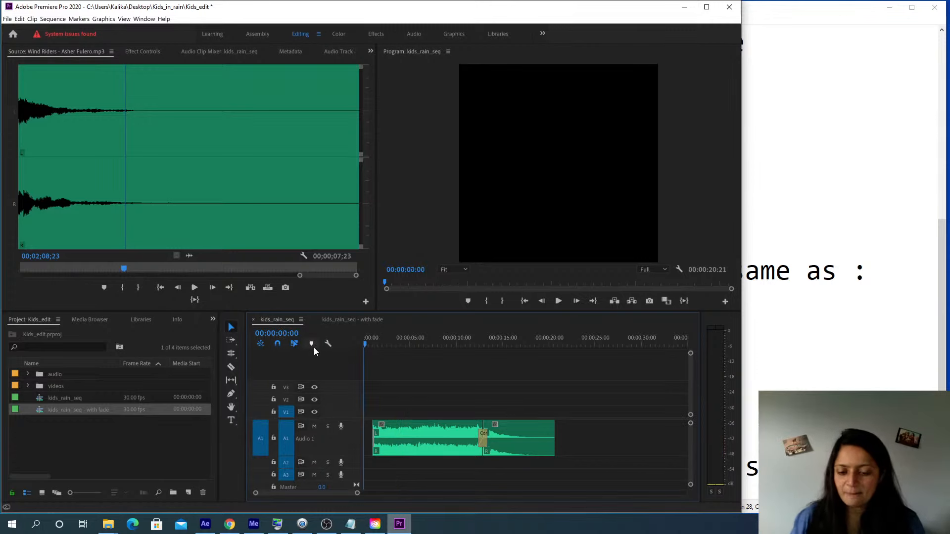
Expand the videos bin, preview boots.mp4 and kids.mp4, and load Puddle.mp4 in the Source Monitor
{"action": "left_click", "coordinate": [28, 386]}
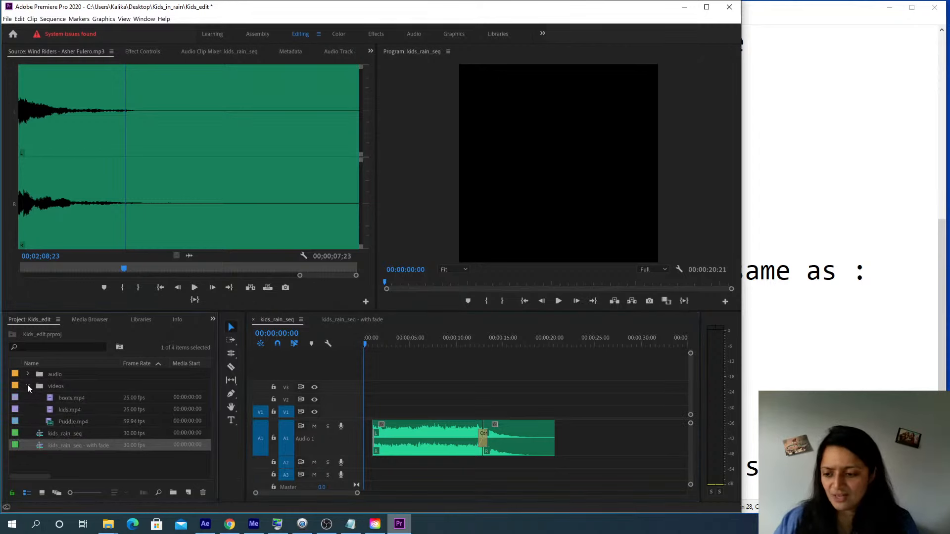
{"action": "left_click", "coordinate": [66, 400]}
{"action": "left_click", "coordinate": [67, 422]}
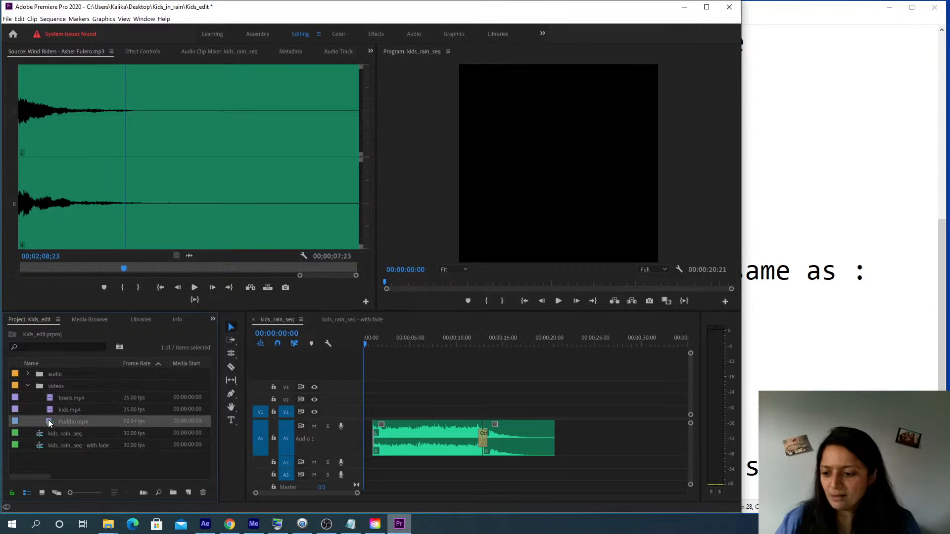
{"action": "double_click", "coordinate": [59, 422]}
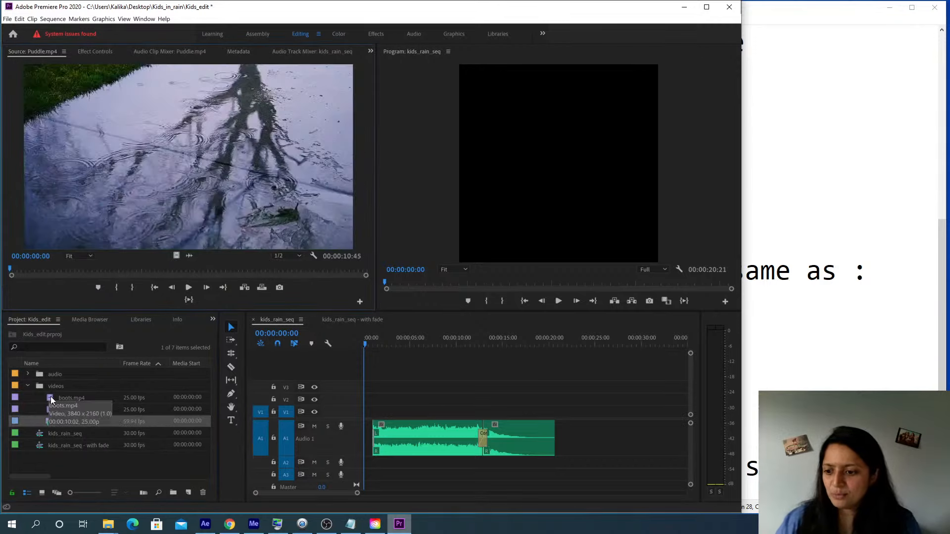
{"action": "double_click", "coordinate": [51, 400]}
{"action": "double_click", "coordinate": [49, 408]}
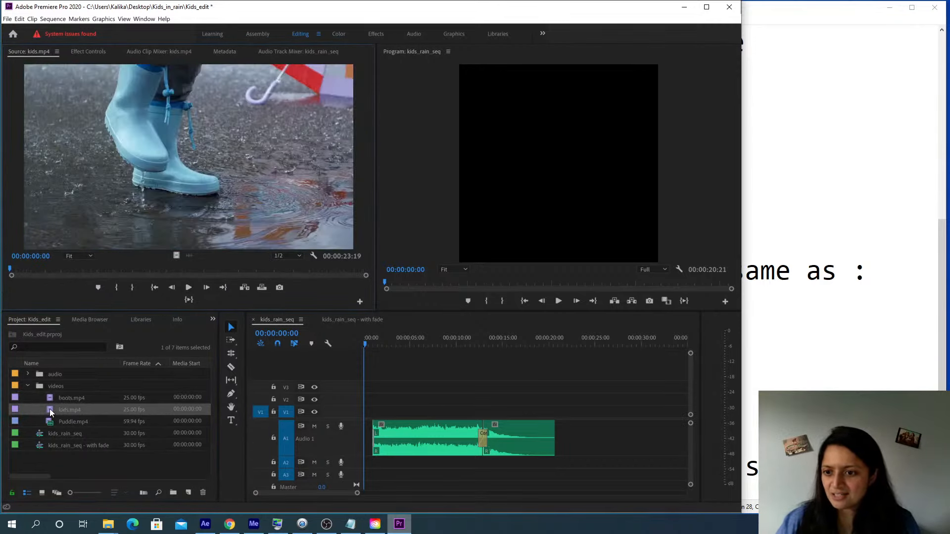
{"action": "left_click", "coordinate": [67, 421]}
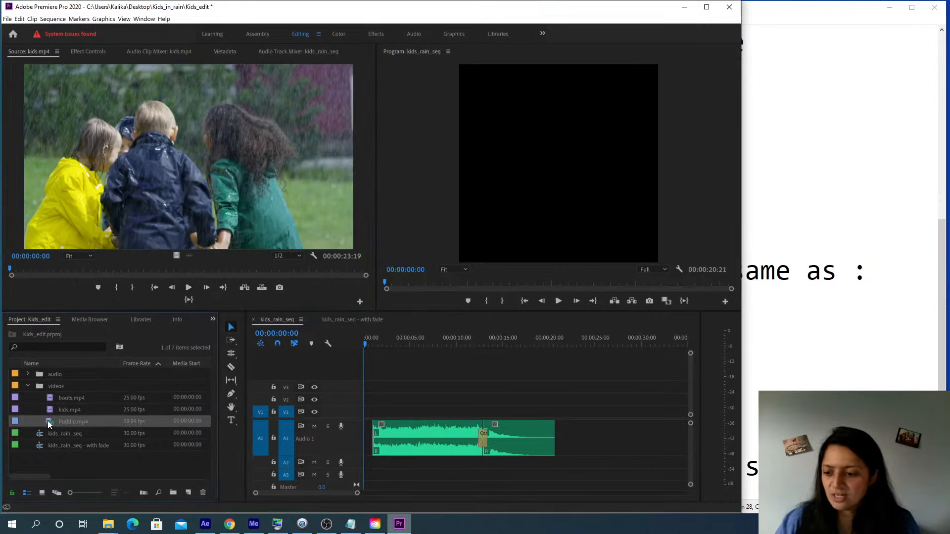
{"action": "double_click", "coordinate": [49, 424]}
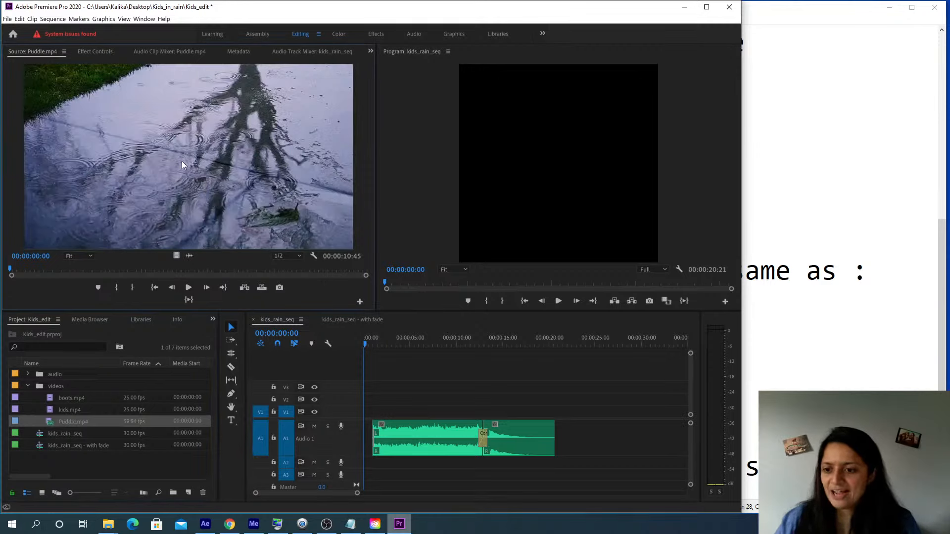
Place only the video of Puddle.mp4 on V1 at the start of kids_rain_seq, undoing the placement that includes its audio
{"action": "left_click_drag", "start_coordinate": [152, 181], "coordinate": [367, 410]}
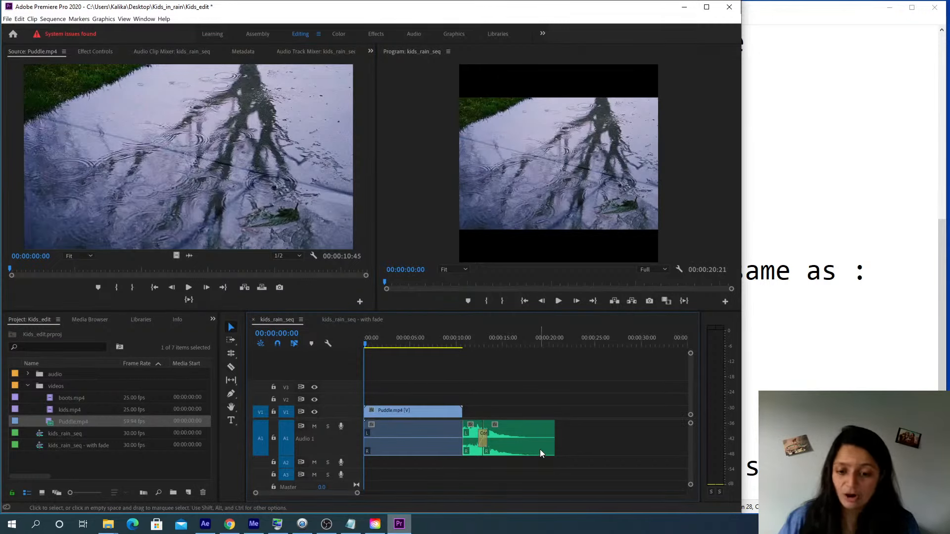
{"action": "key", "text": "ctrl+z"}
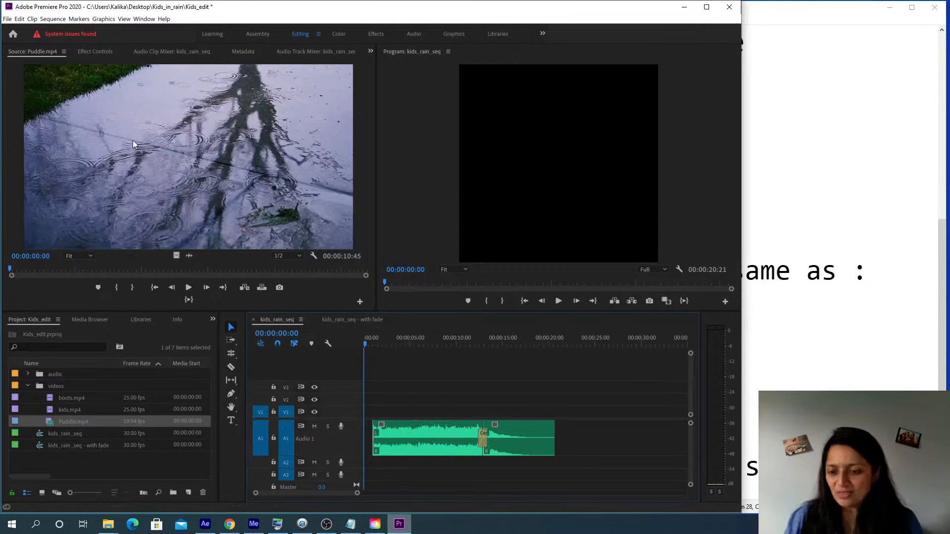
{"action": "left_click", "coordinate": [176, 254]}
{"action": "left_click_drag", "start_coordinate": [175, 255], "coordinate": [351, 411]}
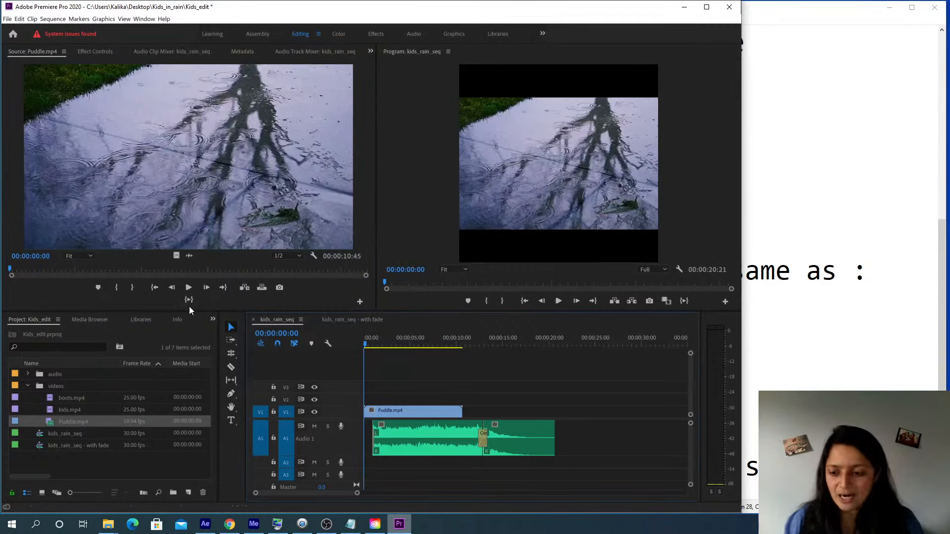
Play kids_rain_seq from the start, replay around five seconds to find the music cue, and park the playhead at 00:00:05:26
{"action": "key", "text": "space"}
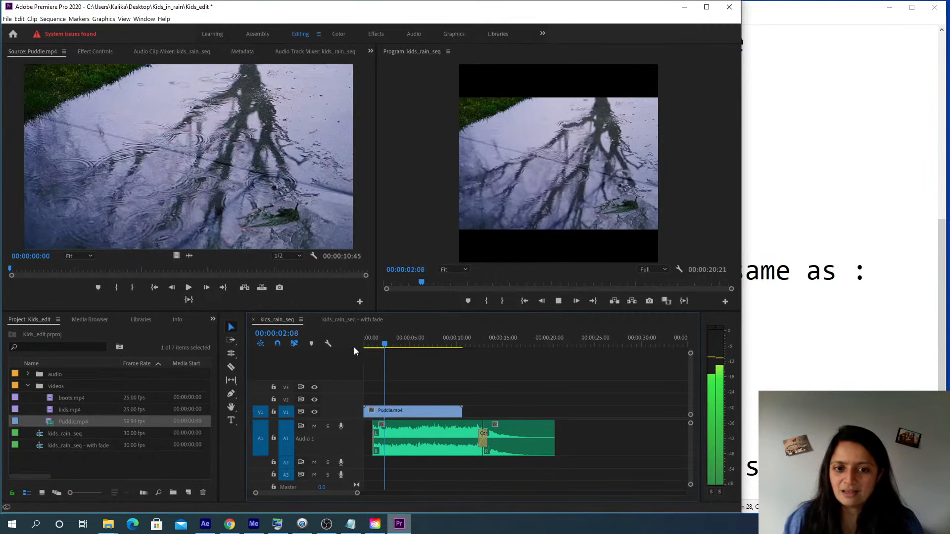
{"action": "key", "text": "space"}
{"action": "key", "text": "space"}
{"action": "key", "text": "space"}
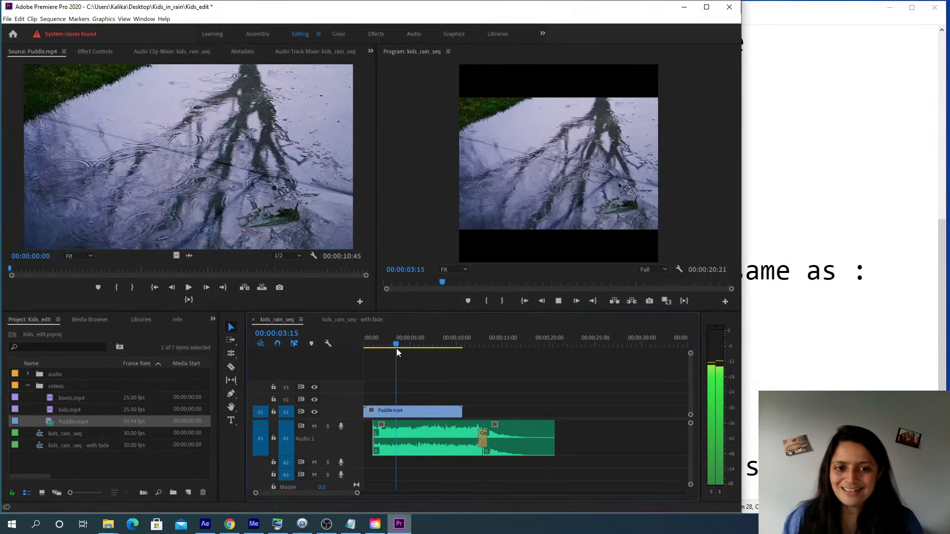
{"action": "left_click_drag", "start_coordinate": [379, 337], "coordinate": [336, 348]}
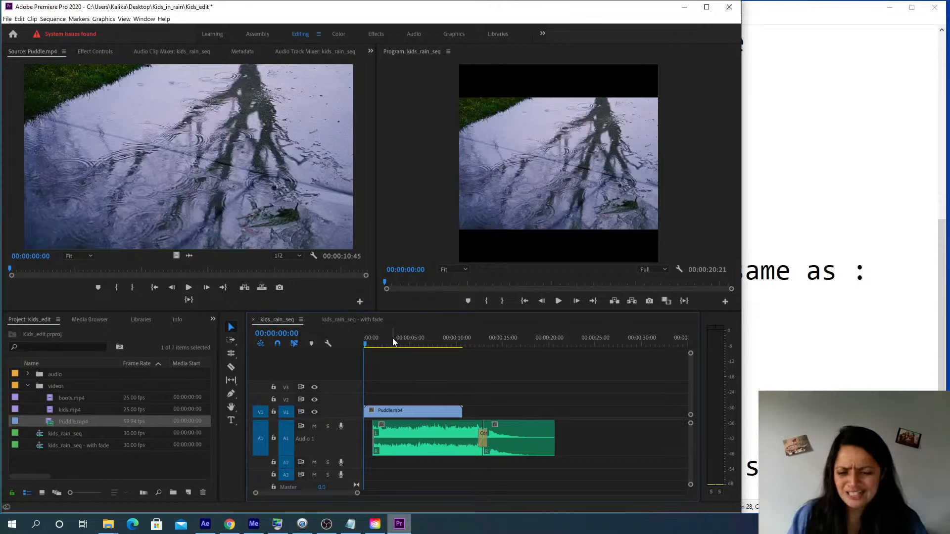
{"action": "key", "text": "space"}
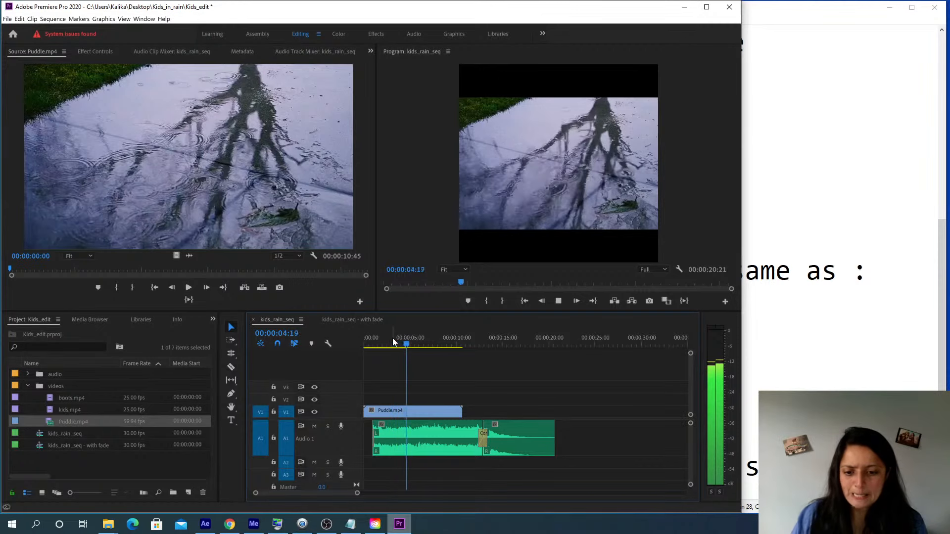
{"action": "key", "text": "space"}
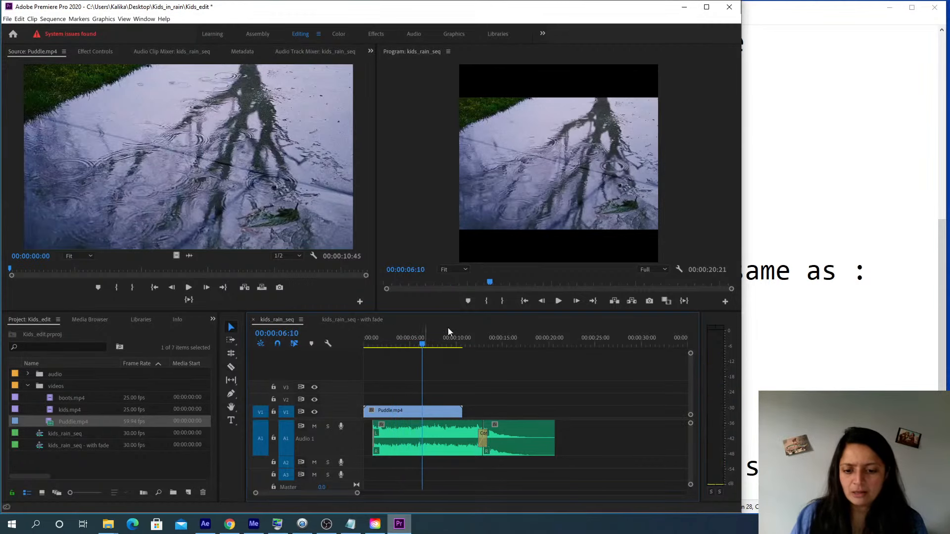
{"action": "left_click_drag", "start_coordinate": [418, 345], "coordinate": [419, 345]}
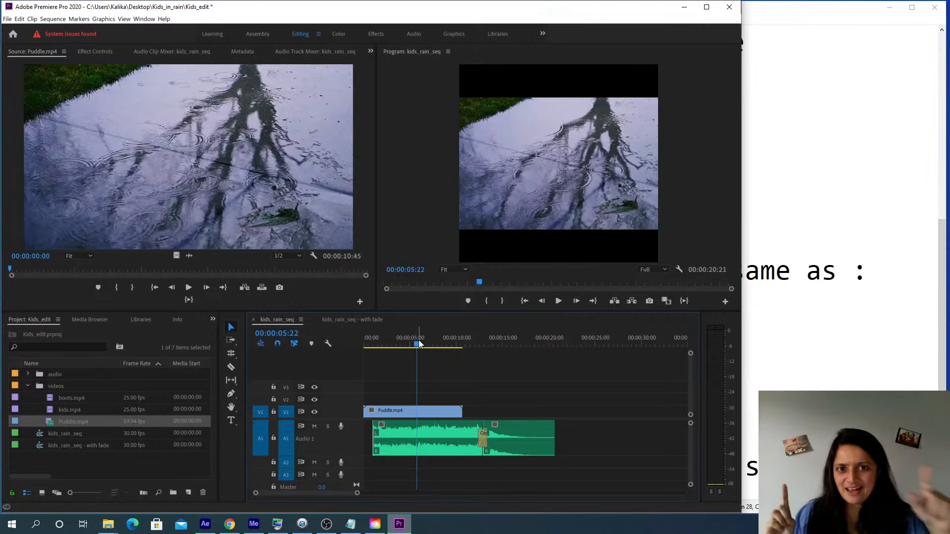
{"action": "left_click_drag", "start_coordinate": [419, 345], "coordinate": [415, 345]}
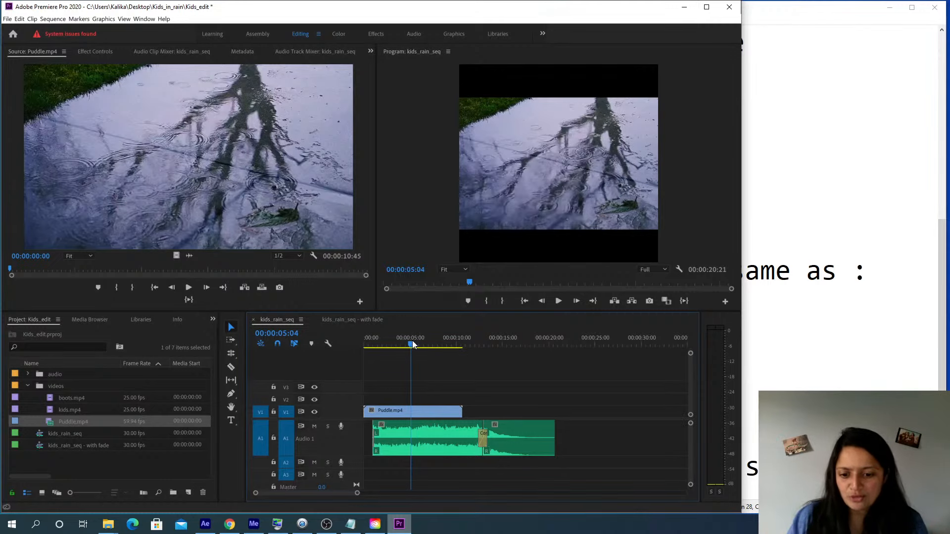
{"action": "key", "text": "space"}
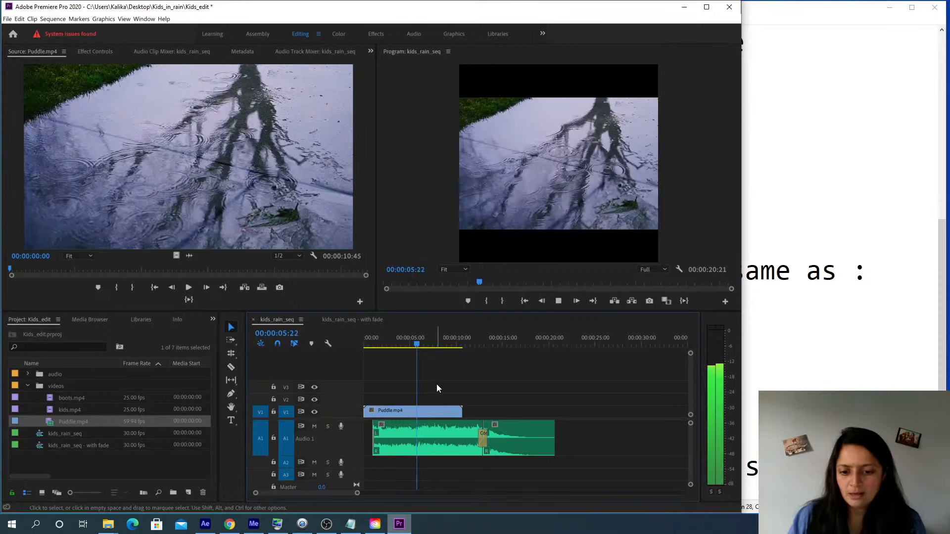
{"action": "key", "text": "space"}
{"action": "left_click_drag", "start_coordinate": [420, 345], "coordinate": [418, 345]}
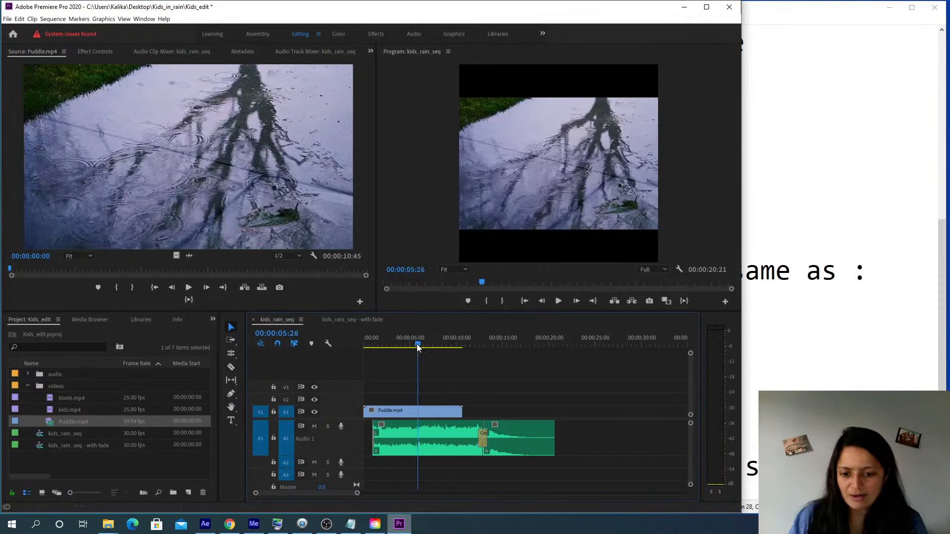
Mark an In point at 00:00:00:12 in boots.mp4 and place the clip on V1 at 00:00:05:26, overwriting the rest of Puddle.mp4
{"action": "left_click", "coordinate": [51, 400]}
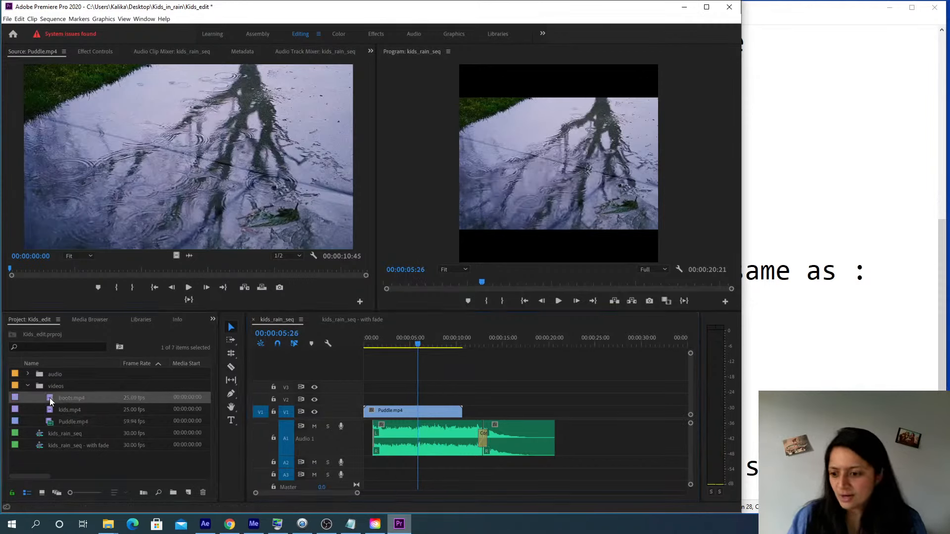
{"action": "double_click", "coordinate": [50, 401]}
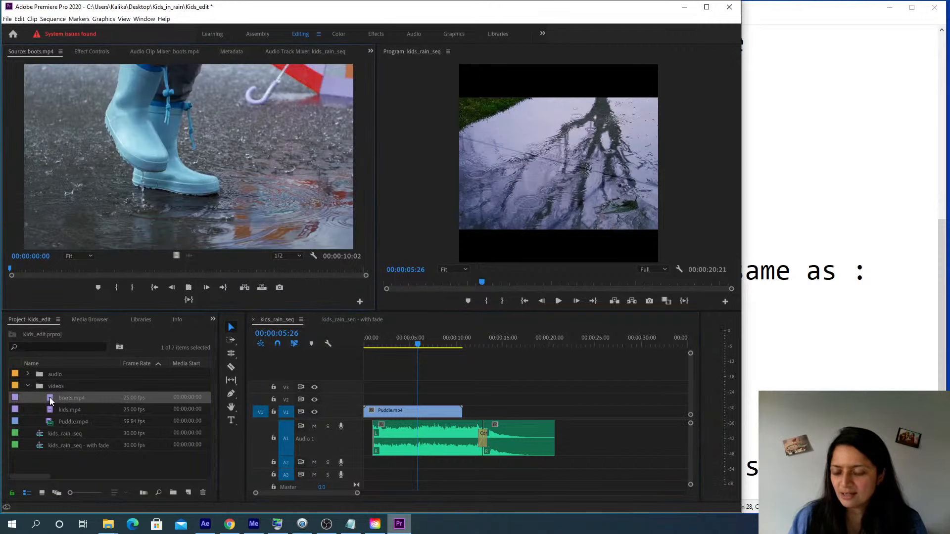
{"action": "key", "text": "space"}
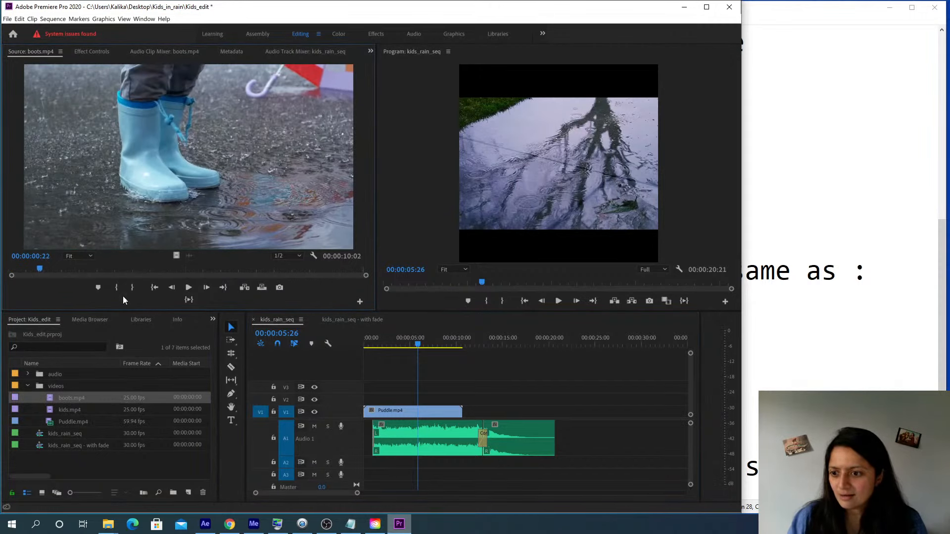
{"action": "left_click_drag", "start_coordinate": [40, 268], "coordinate": [23, 268]}
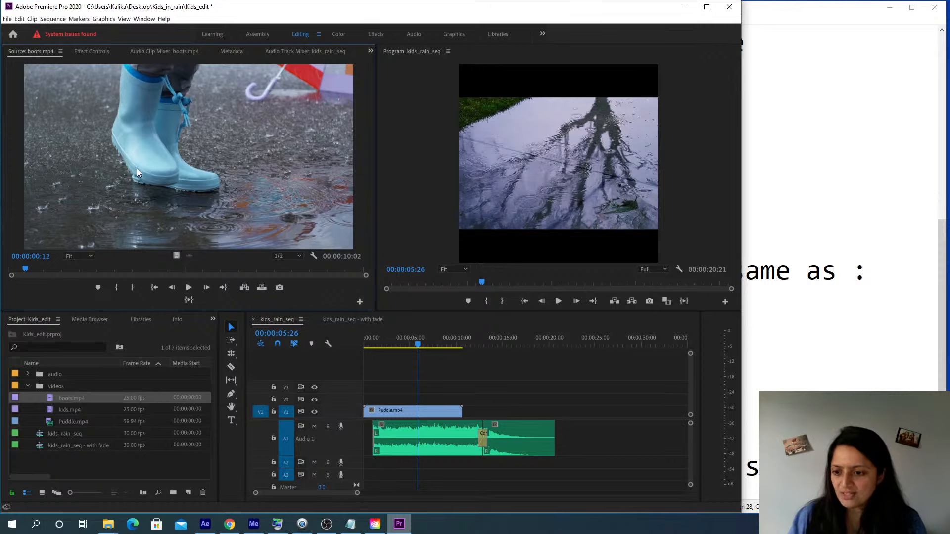
{"action": "left_click", "coordinate": [116, 289]}
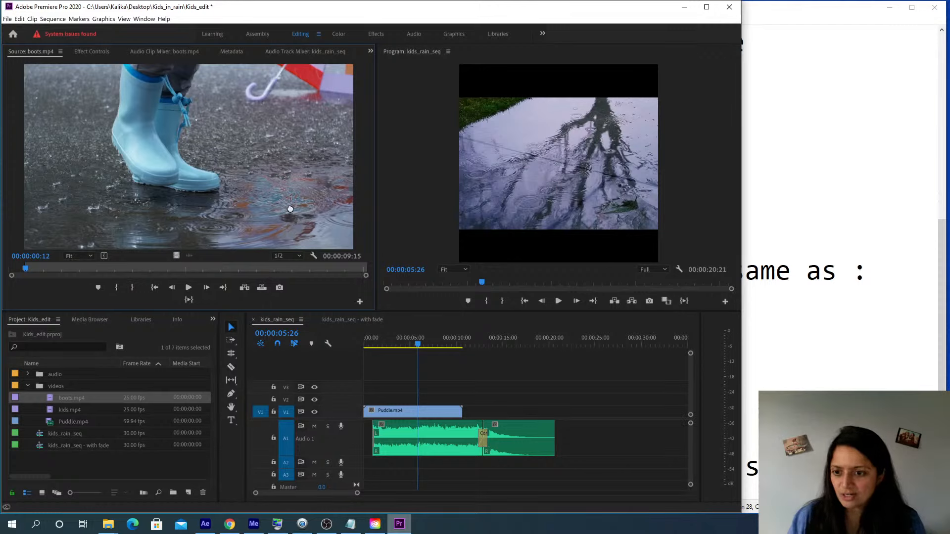
{"action": "left_click_drag", "start_coordinate": [290, 208], "coordinate": [418, 415]}
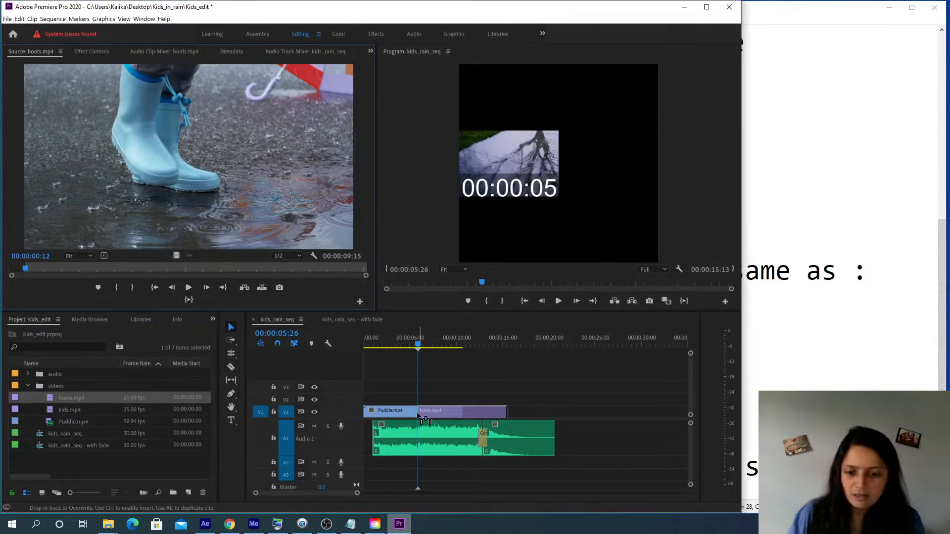
{"action": "left_click_drag", "start_coordinate": [418, 416], "coordinate": [418, 415]}
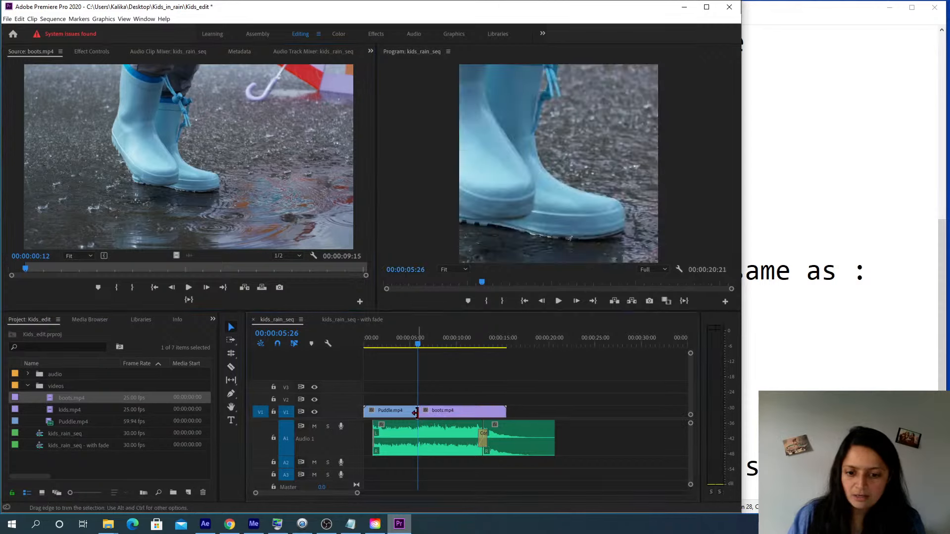
Check Puddle.mp4's frame size in the project's metadata and set the clip's scale to 150 in kids_rain_seq
{"action": "left_click", "coordinate": [392, 337]}
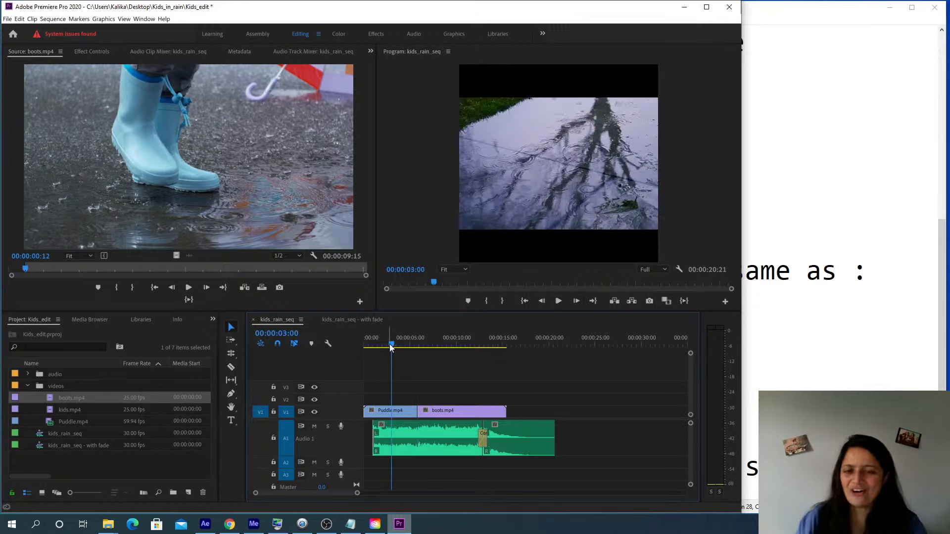
{"action": "left_click", "coordinate": [404, 411]}
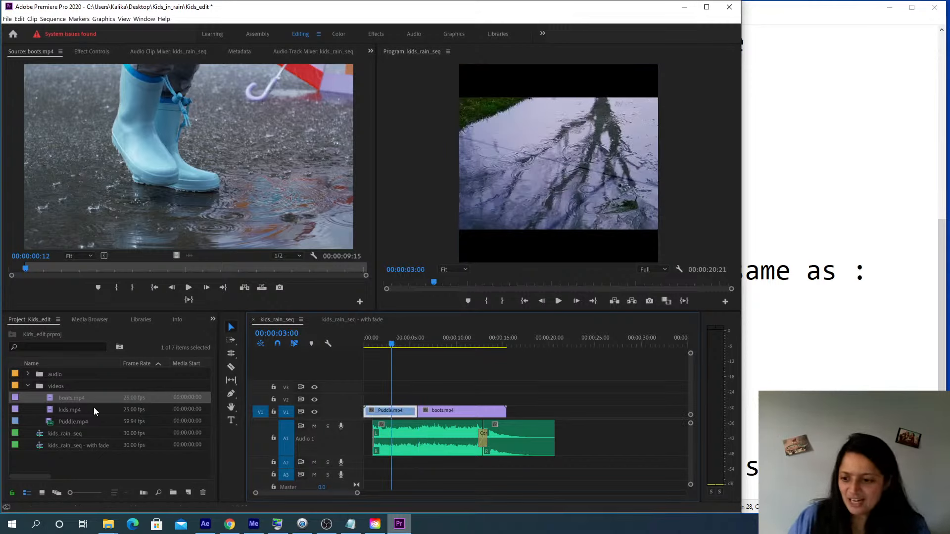
{"action": "left_click", "coordinate": [77, 422]}
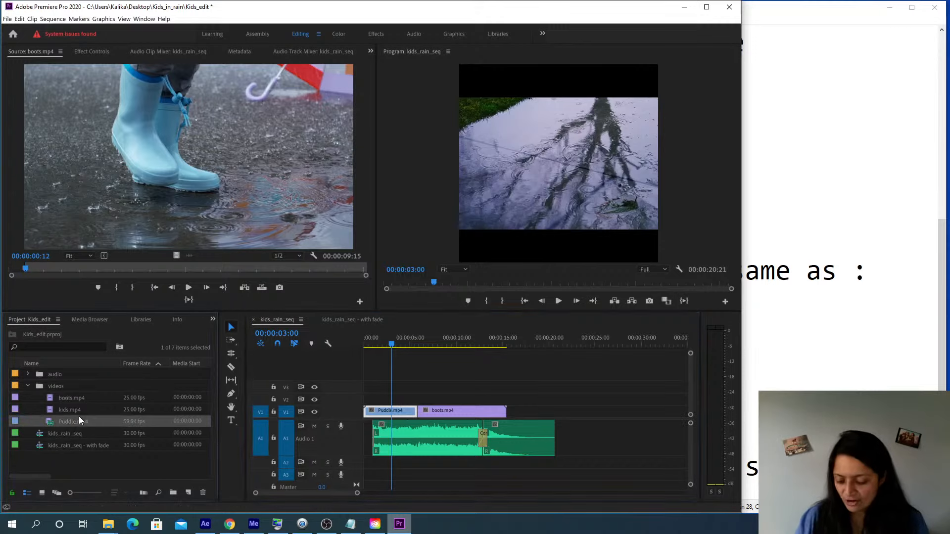
{"action": "key", "text": "grave"}
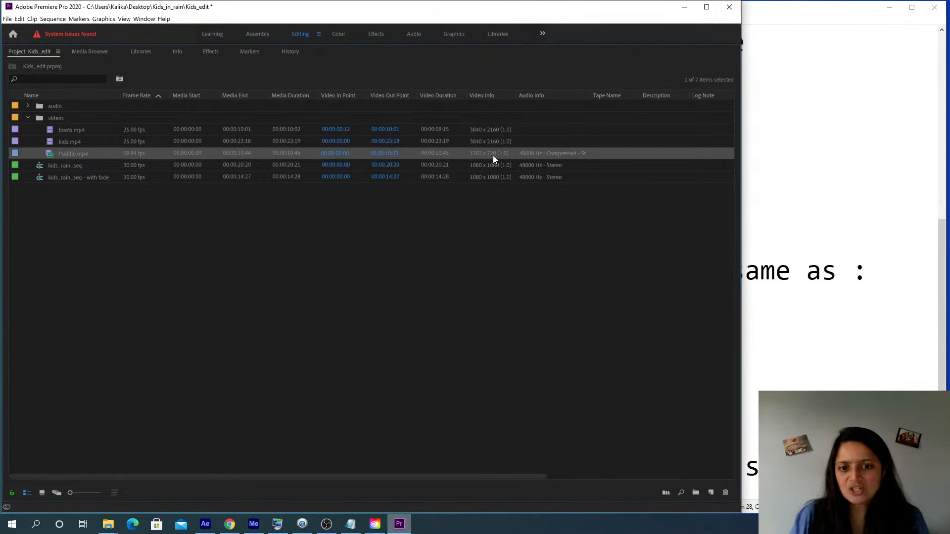
{"action": "key", "text": "grave"}
{"action": "double_click", "coordinate": [398, 412]}
{"action": "left_click", "coordinate": [166, 51]}
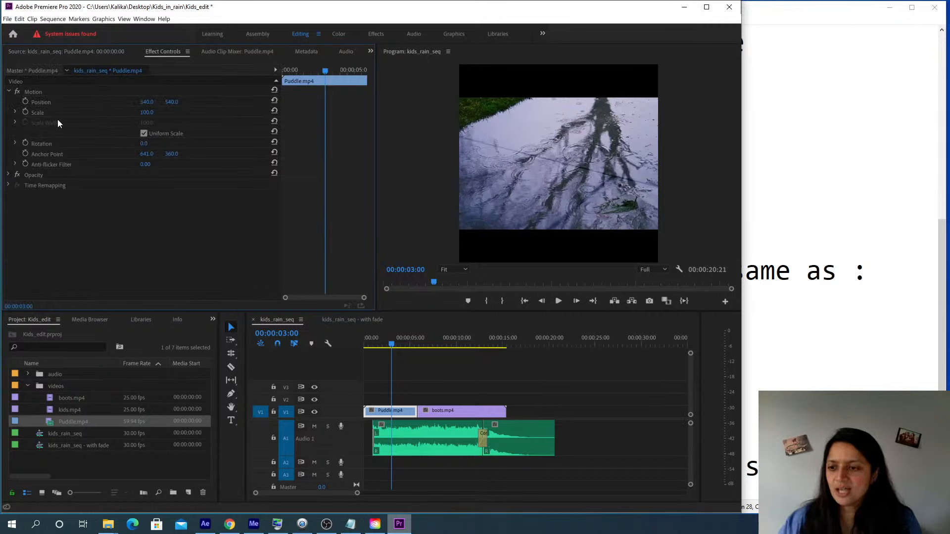
{"action": "left_click", "coordinate": [37, 113]}
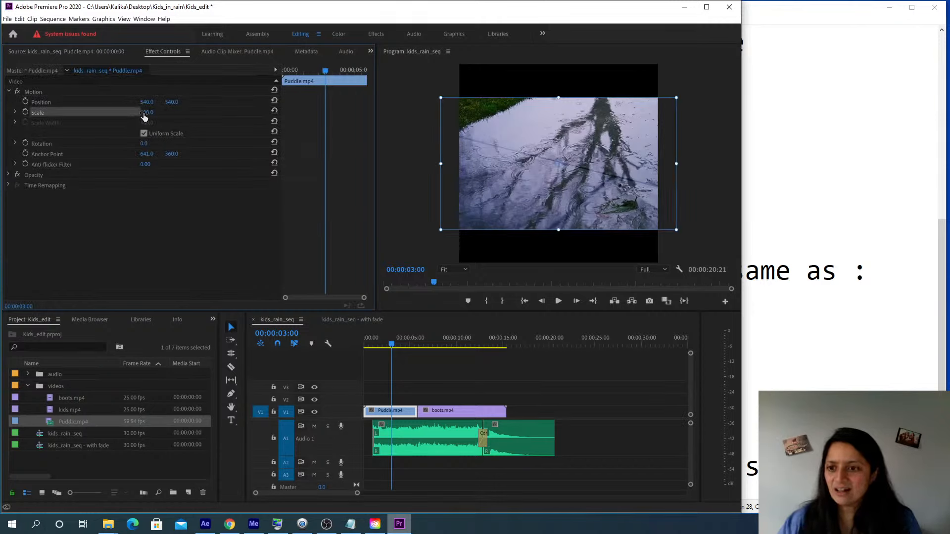
{"action": "left_click", "coordinate": [147, 111]}
{"action": "type", "text": "150"}
{"action": "key", "text": "Return"}
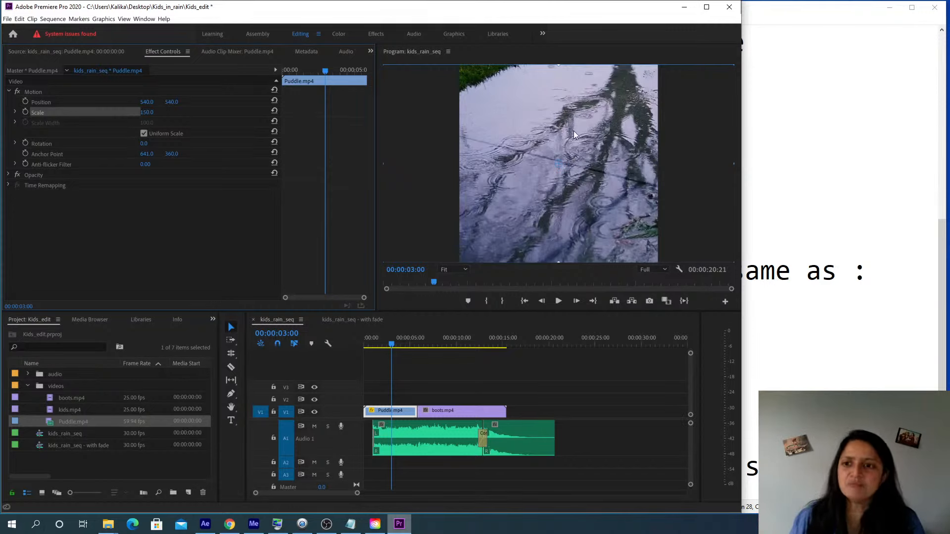
Reposition Puddle.mp4 in the frame to about 413.4, 542.7 and play the sequence from the start into the boots clip
{"action": "left_click_drag", "start_coordinate": [627, 221], "coordinate": [623, 213]}
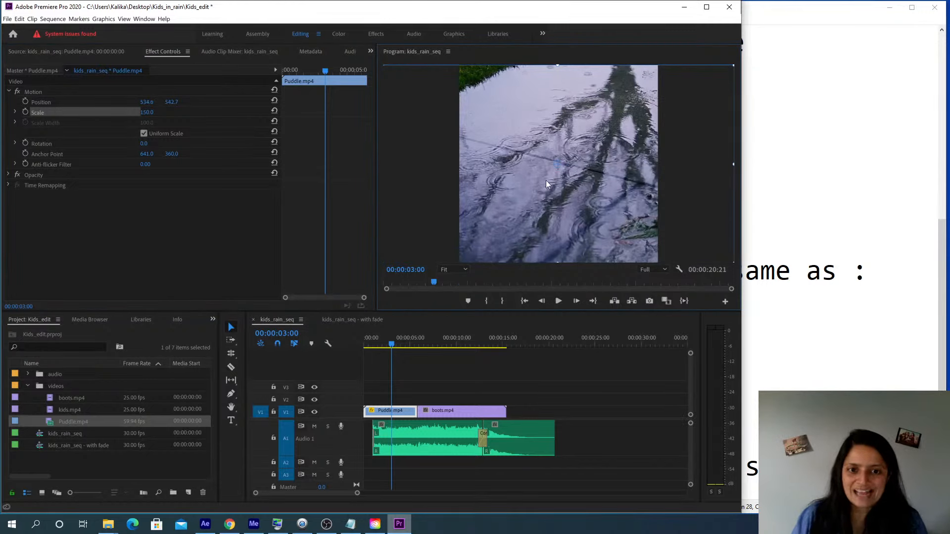
{"action": "left_click_drag", "start_coordinate": [609, 215], "coordinate": [586, 238]}
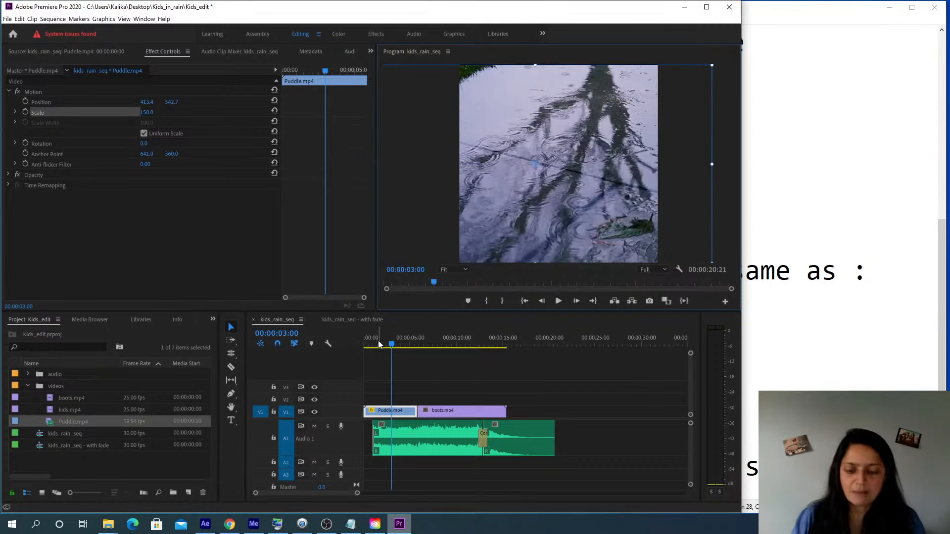
{"action": "left_click_drag", "start_coordinate": [378, 341], "coordinate": [333, 349]}
{"action": "key", "text": "space"}
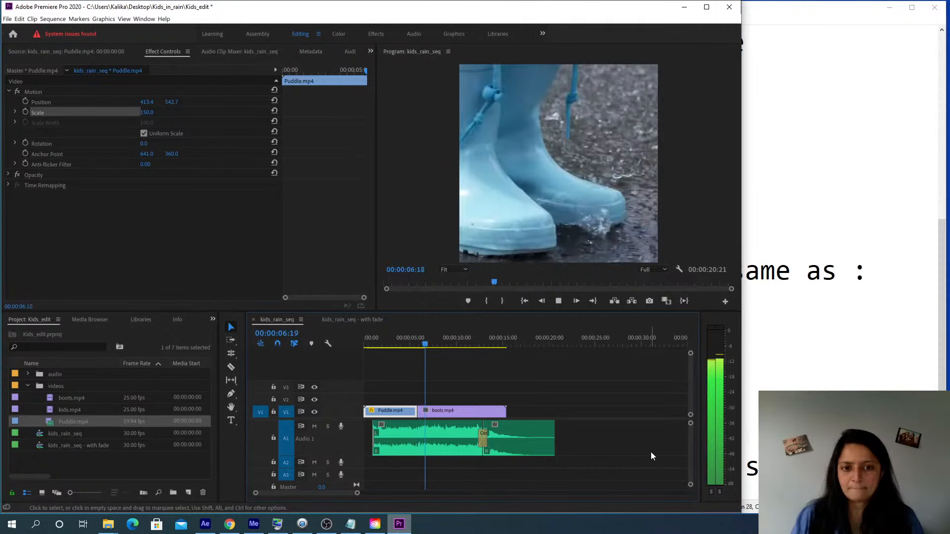
{"action": "key", "text": "space"}
Reduce the scale of the boots.mp4 clip to 57 and play across the cut from Puddle.mp4
{"action": "left_click", "coordinate": [456, 413]}
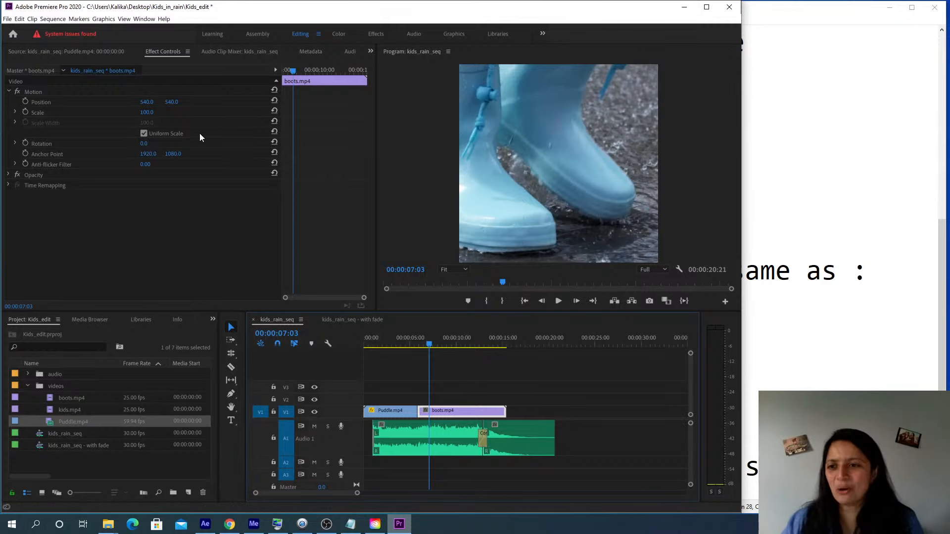
{"action": "double_click", "coordinate": [450, 411]}
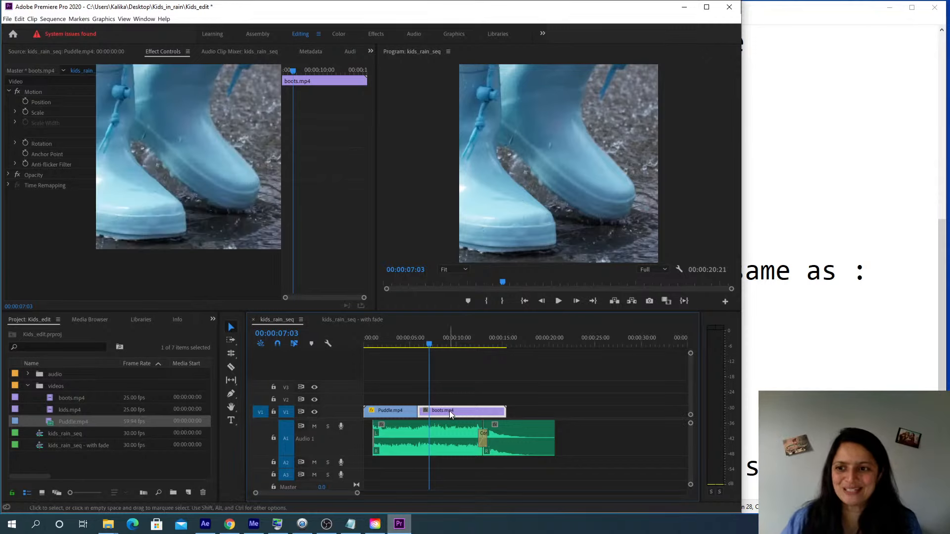
{"action": "left_click", "coordinate": [161, 52]}
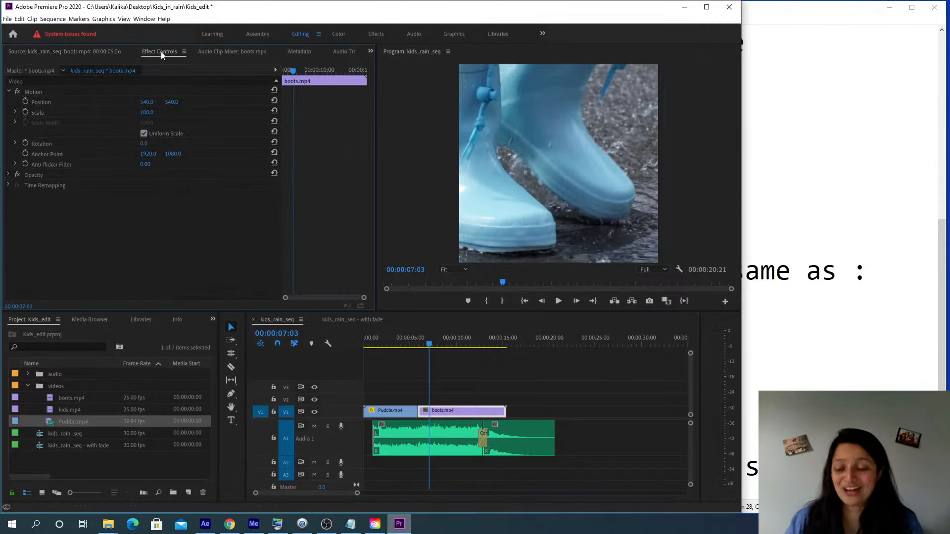
{"action": "left_click_drag", "start_coordinate": [147, 112], "coordinate": [126, 113]}
{"action": "left_click", "coordinate": [409, 338]}
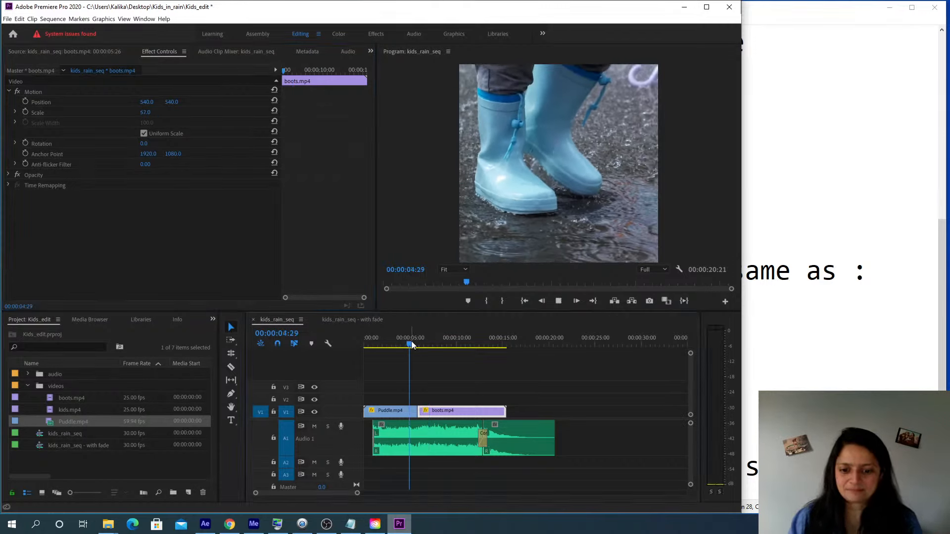
{"action": "key", "text": "space"}
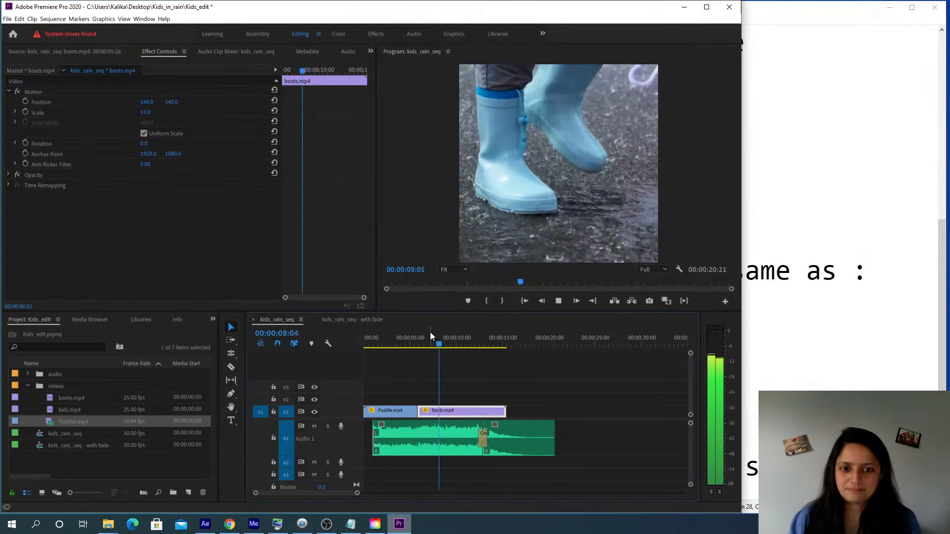
{"action": "key", "text": "space"}
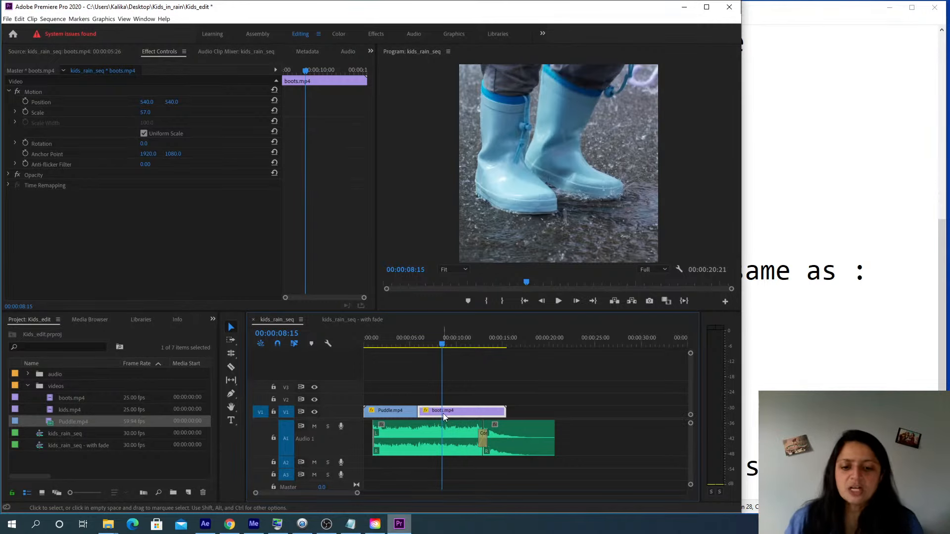
Change the playback speed of the boots.mp4 clip on V1 to 122.3%
{"action": "right_click", "coordinate": [443, 417]}
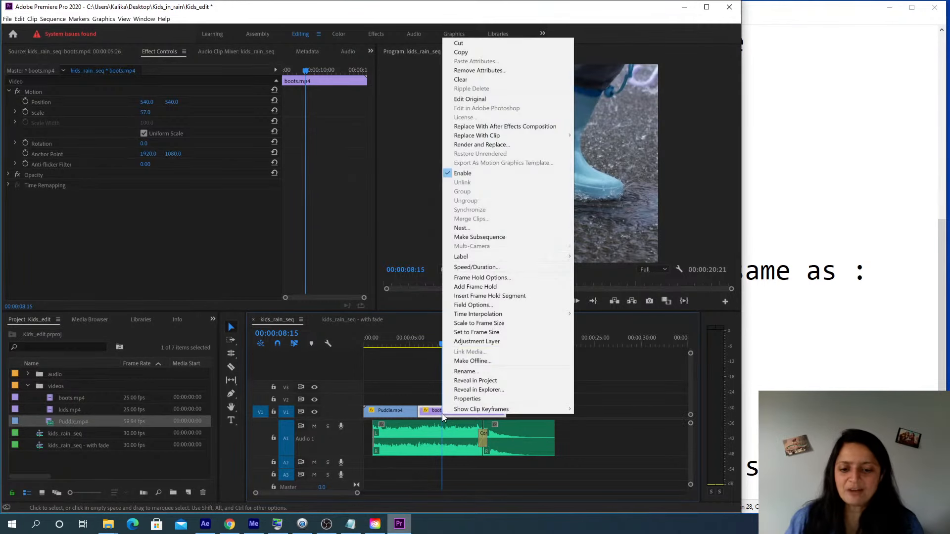
{"action": "left_click", "coordinate": [471, 269]}
{"action": "left_click_drag", "start_coordinate": [345, 198], "coordinate": [421, 226]}
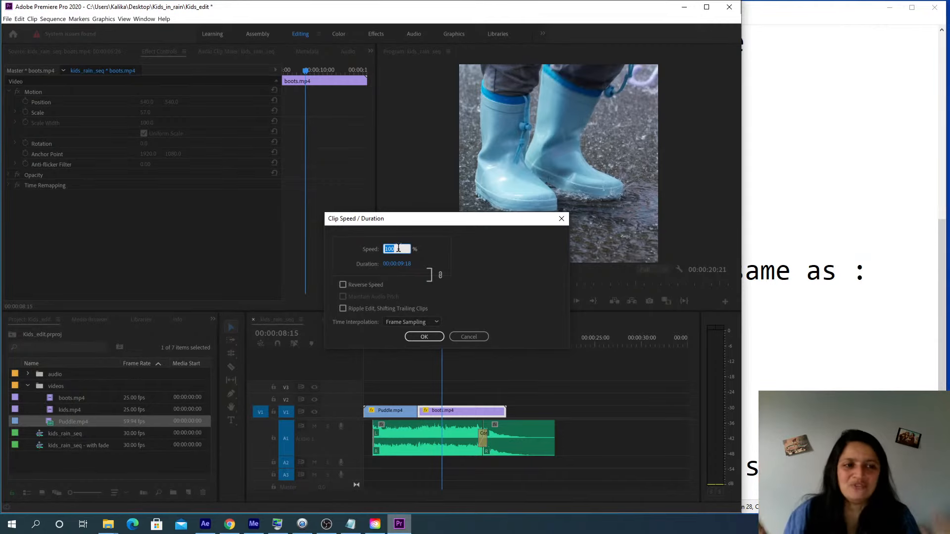
{"action": "left_click", "coordinate": [888, 8]}
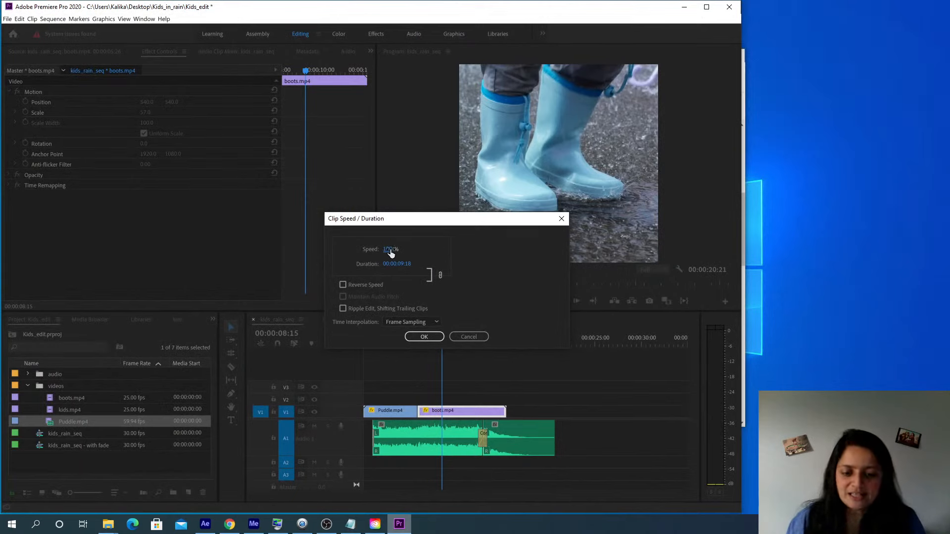
{"action": "left_click_drag", "start_coordinate": [390, 251], "coordinate": [446, 250]}
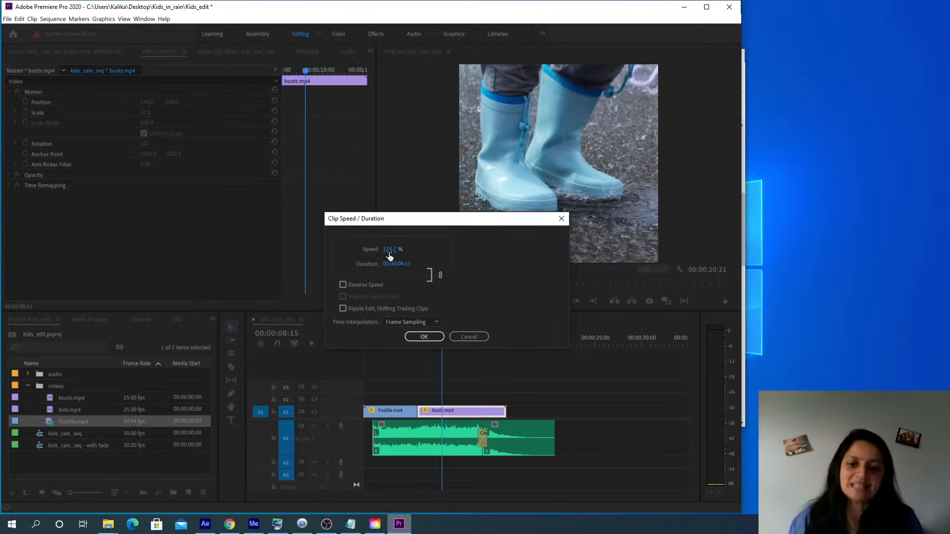
{"action": "left_click_drag", "start_coordinate": [389, 253], "coordinate": [428, 254]}
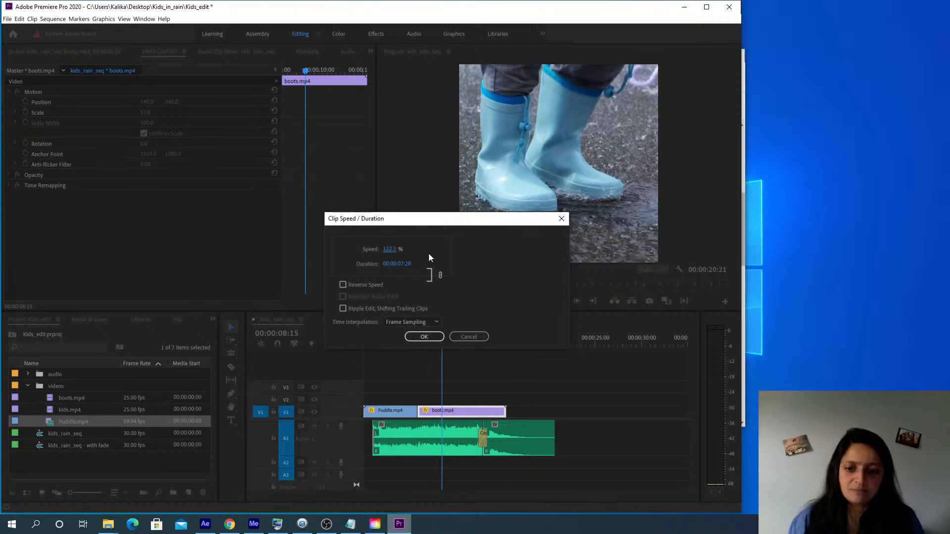
{"action": "left_click", "coordinate": [425, 337]}
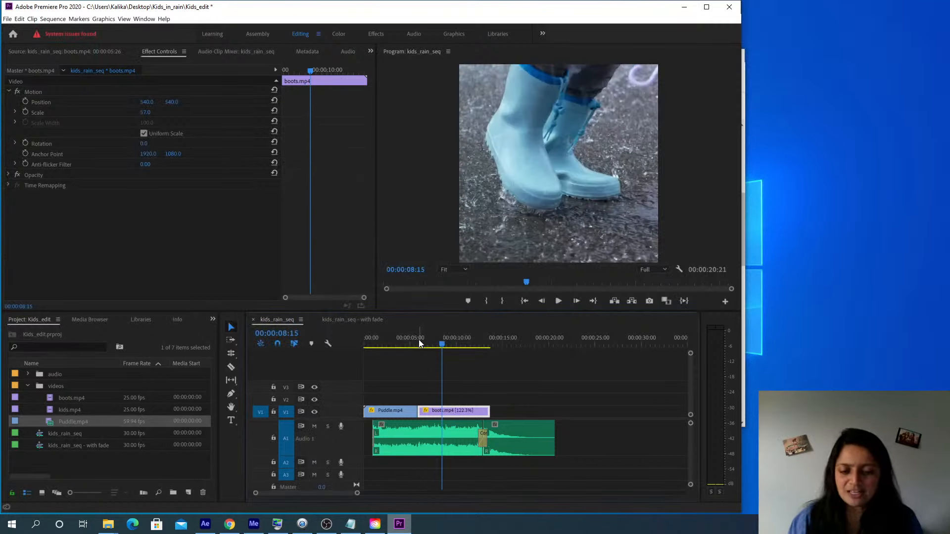
Play the sequence through the boots clip and trim the end of boots.mp4 to 00:00:09:27
{"action": "left_click", "coordinate": [414, 341]}
{"action": "key", "text": "space"}
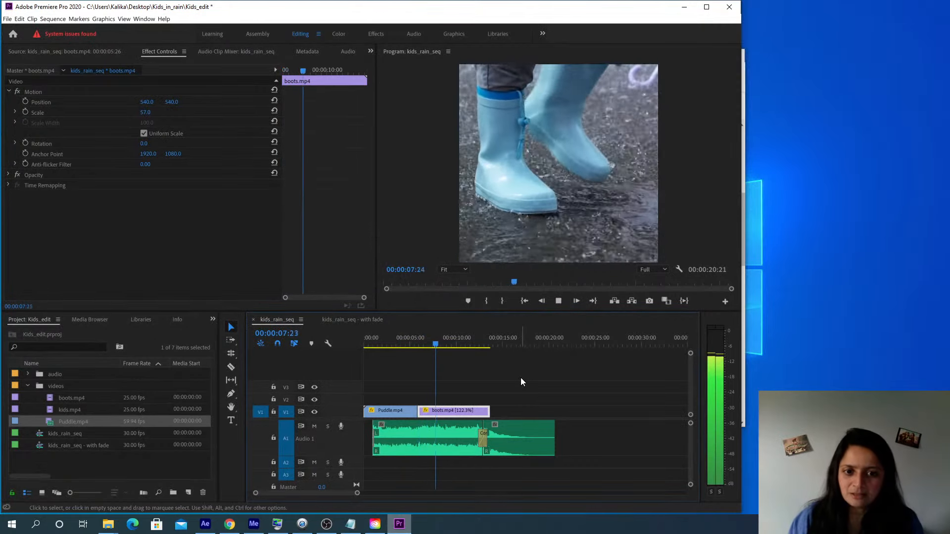
{"action": "key", "text": "space"}
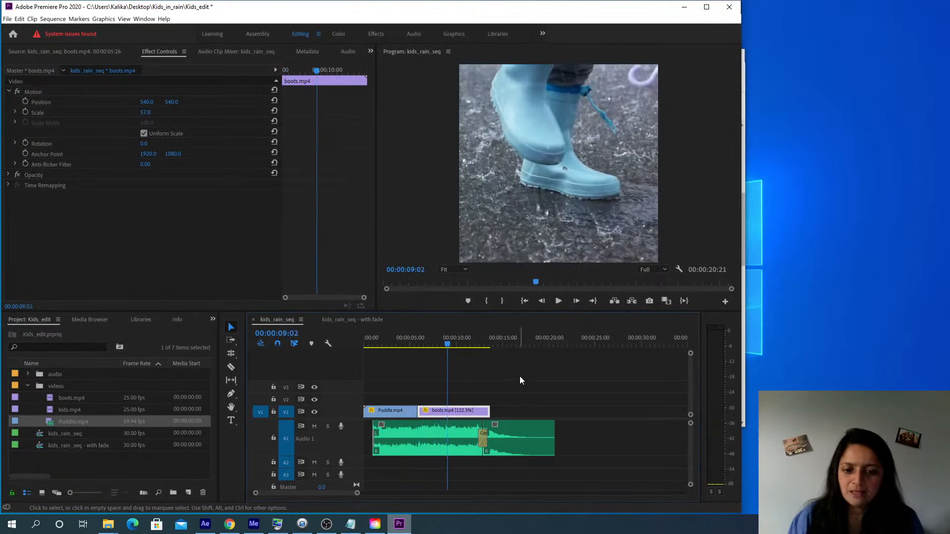
{"action": "key", "text": "space"}
{"action": "key", "text": "space"}
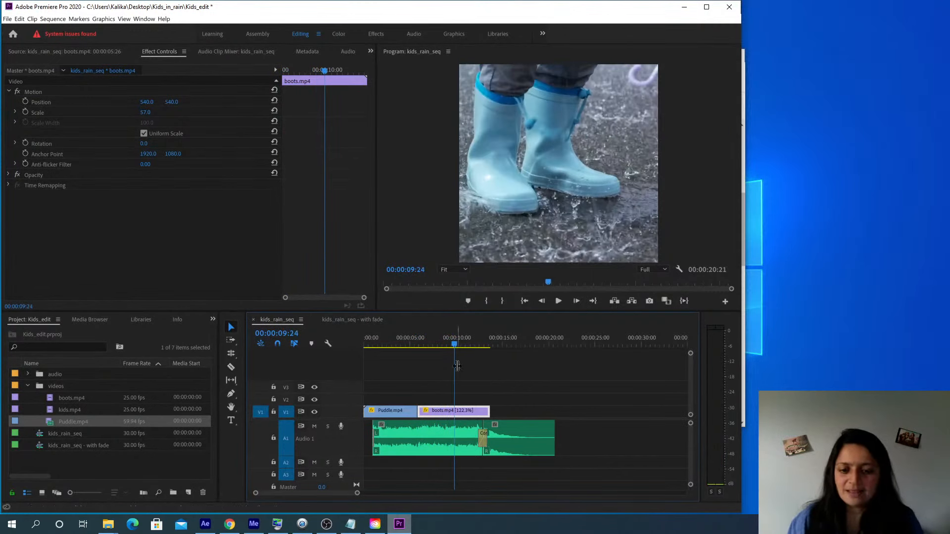
{"action": "left_click", "coordinate": [457, 345]}
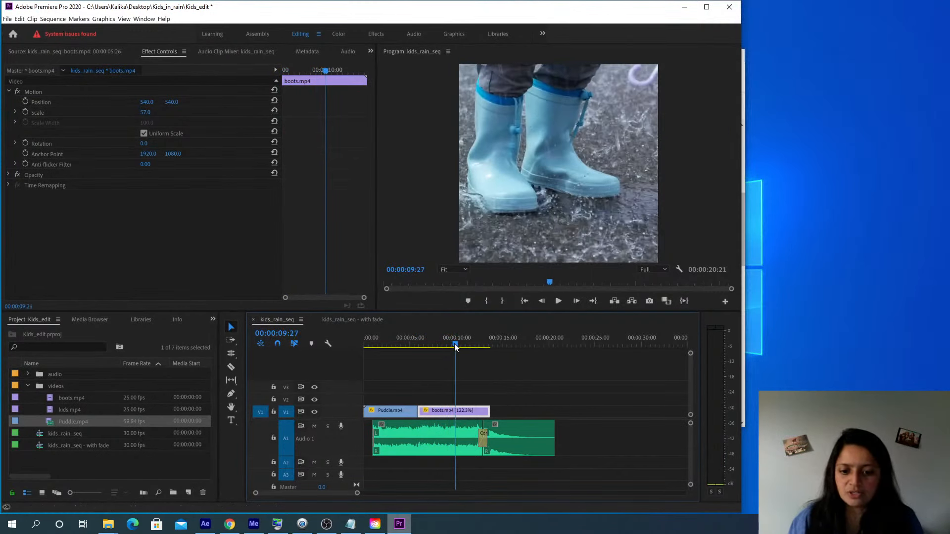
{"action": "left_click_drag", "start_coordinate": [487, 411], "coordinate": [454, 411]}
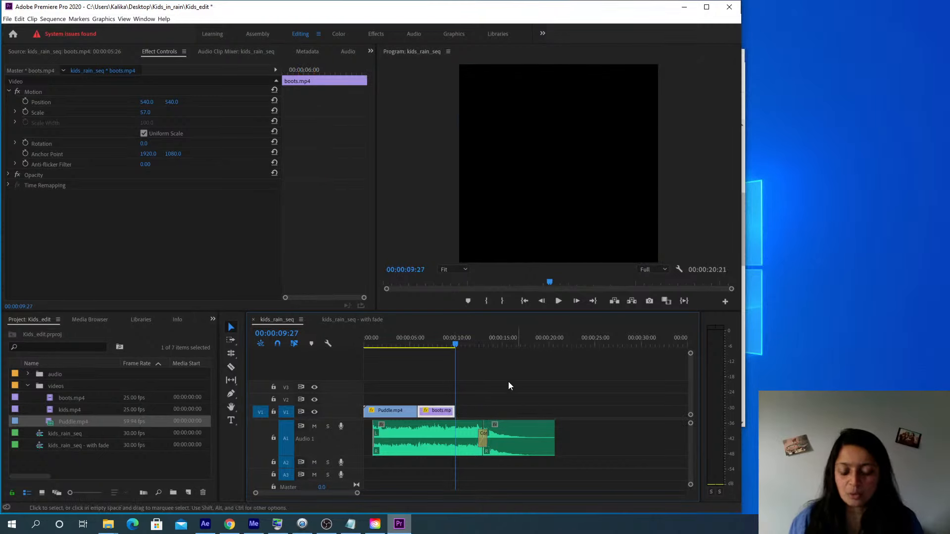
Open kids.mp4 as the source clip and mark an In point at 00:00:01:00
{"action": "double_click", "coordinate": [48, 408]}
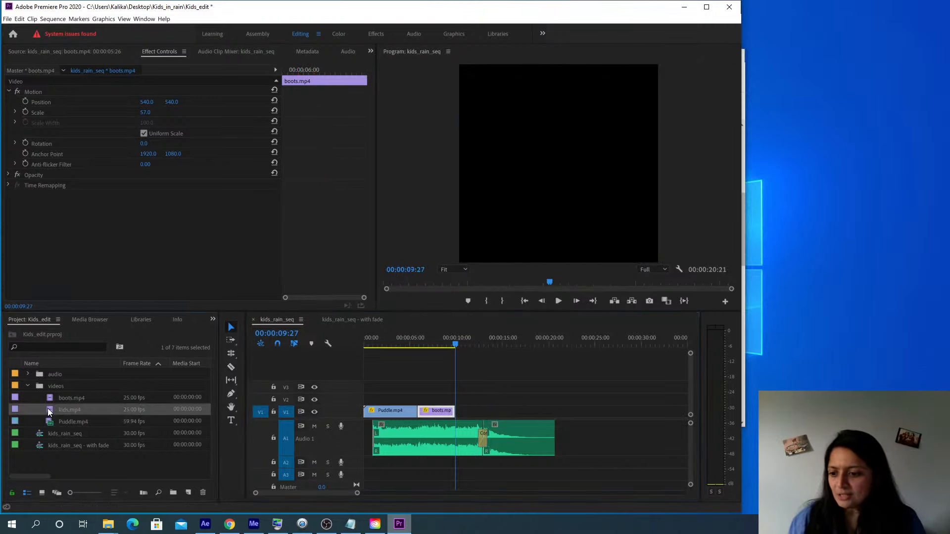
{"action": "left_click_drag", "start_coordinate": [14, 273], "coordinate": [19, 269]}
{"action": "key", "text": "Right"}
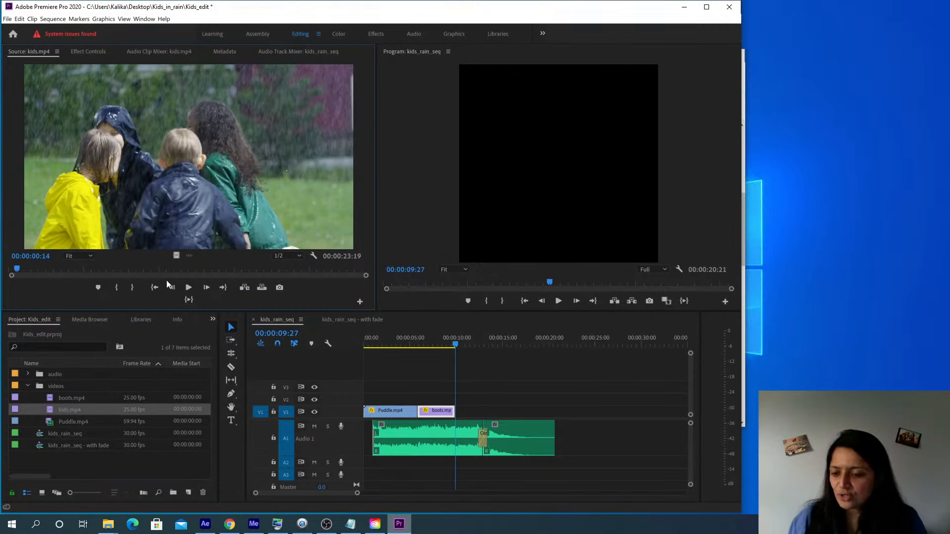
{"action": "mouse_move", "coordinate": [17, 269]}
{"action": "left_mouse_down"}
{"action": "mouse_move", "coordinate": [153, 264]}
{"action": "mouse_move", "coordinate": [11, 280]}
{"action": "mouse_move", "coordinate": [26, 276]}
{"action": "left_mouse_up"}
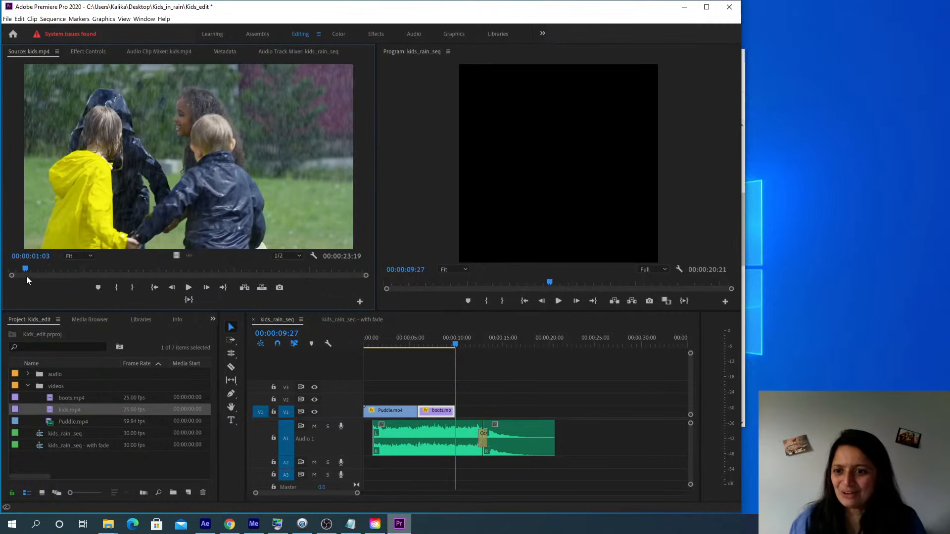
{"action": "key", "text": "Left"}
{"action": "key", "text": "Left"}
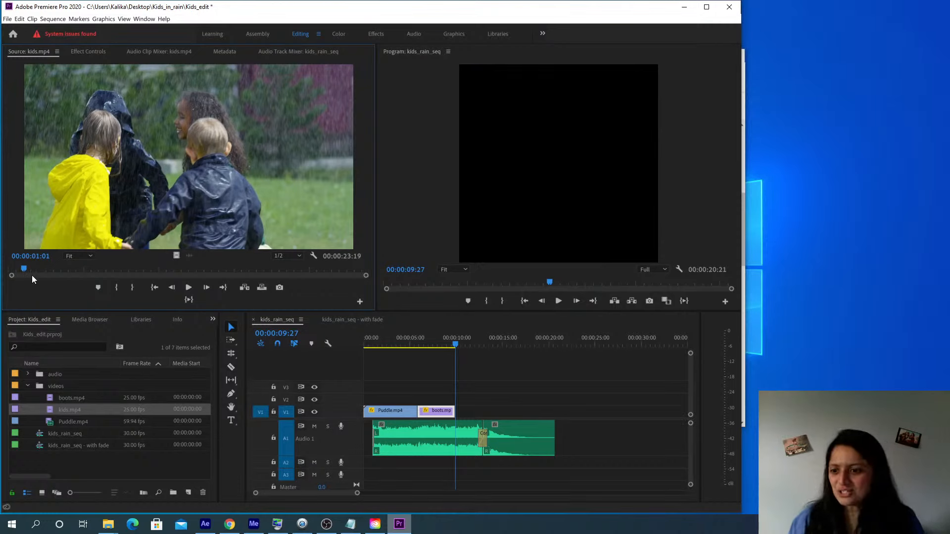
{"action": "key", "text": "Left"}
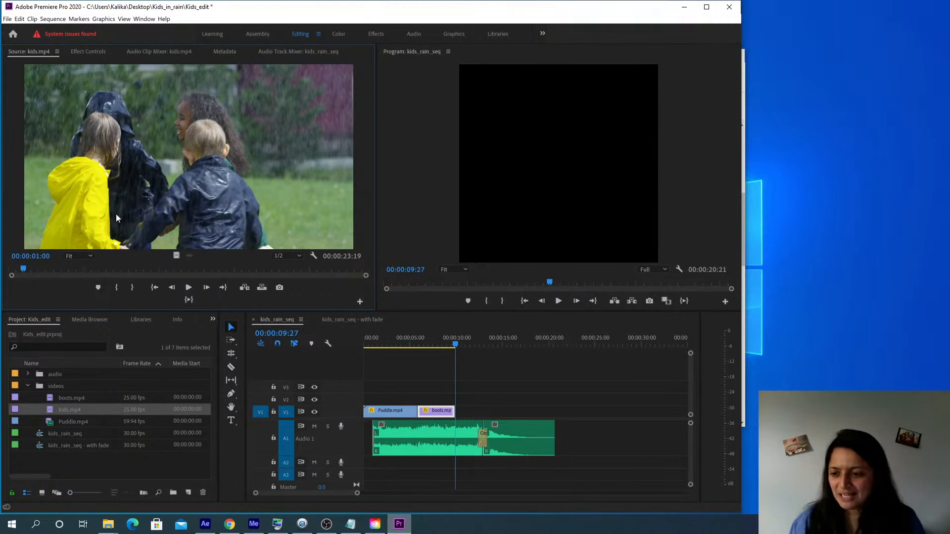
{"action": "left_click", "coordinate": [117, 288]}
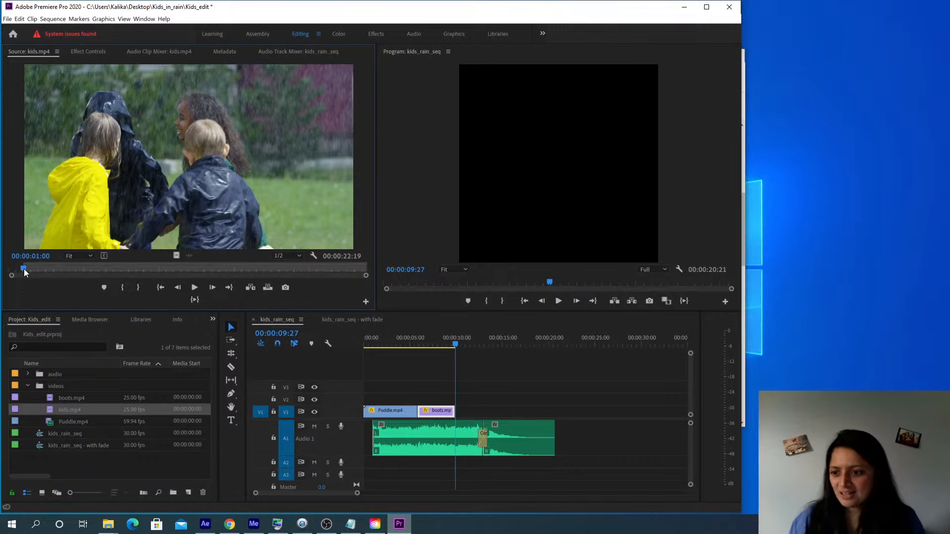
Preview kids.mp4 up to 00:00:09:23 and place its video on V1 at 00:00:09:27, directly after boots.mp4
{"action": "left_click_drag", "start_coordinate": [24, 269], "coordinate": [158, 272]}
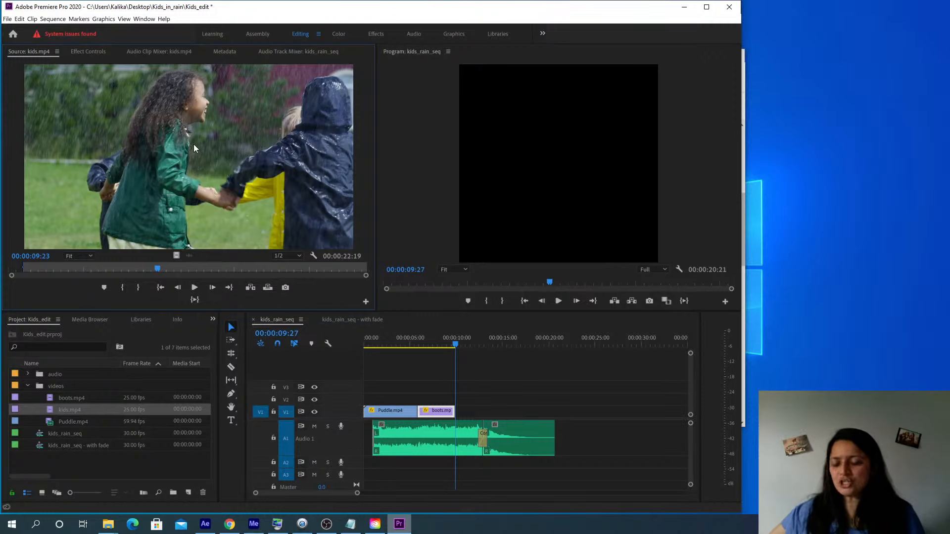
{"action": "left_click_drag", "start_coordinate": [189, 135], "coordinate": [199, 165]}
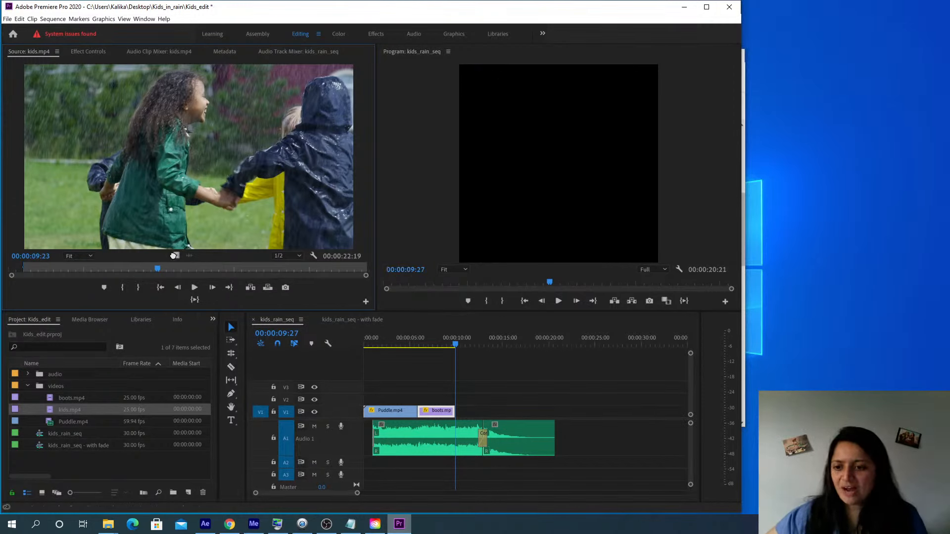
{"action": "left_click_drag", "start_coordinate": [174, 256], "coordinate": [463, 418]}
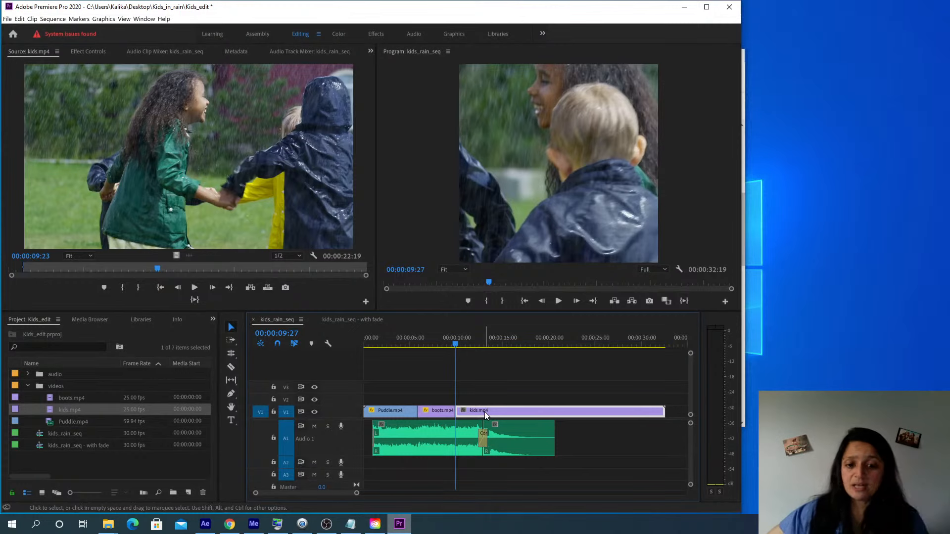
Apply Scale to Frame Size to the kids.mp4 clip and check its scale value in the motion settings
{"action": "right_click", "coordinate": [485, 412]}
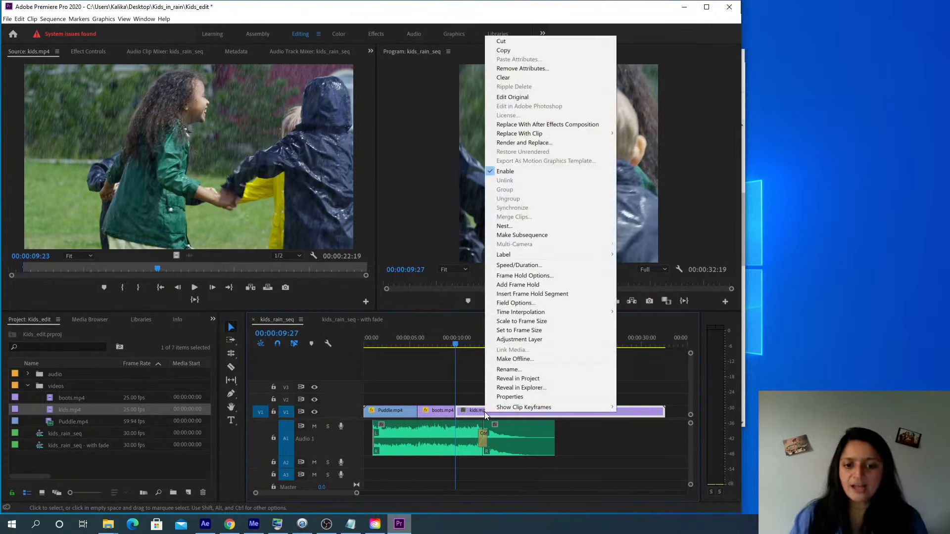
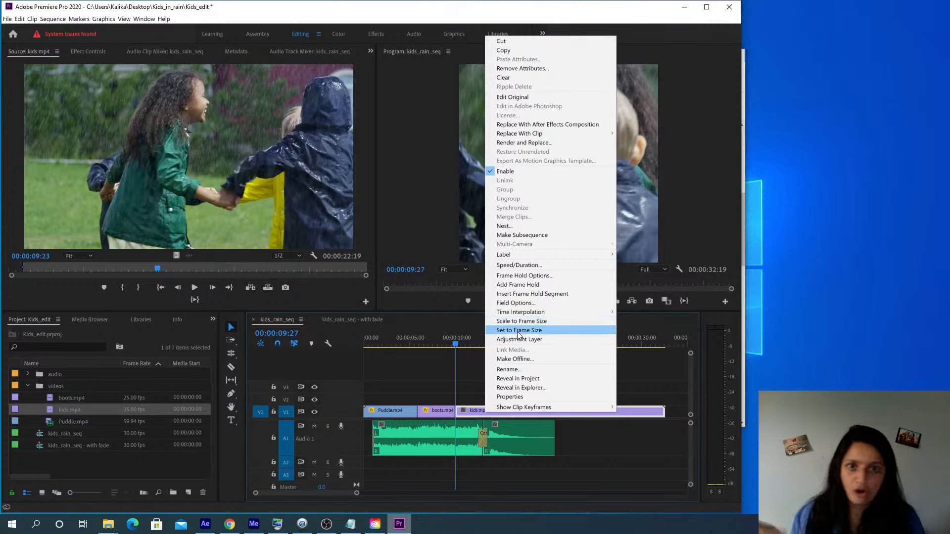
{"action": "left_click", "coordinate": [471, 370]}
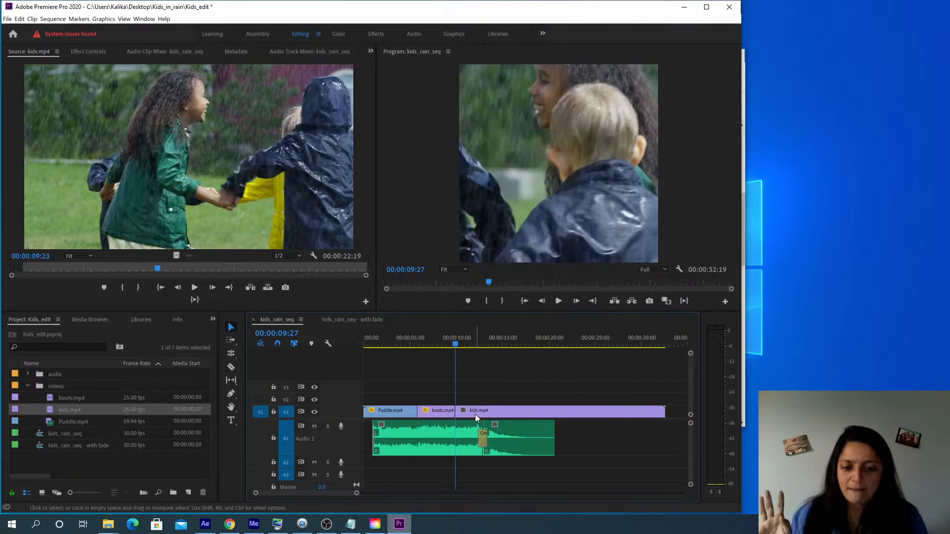
{"action": "double_click", "coordinate": [476, 413]}
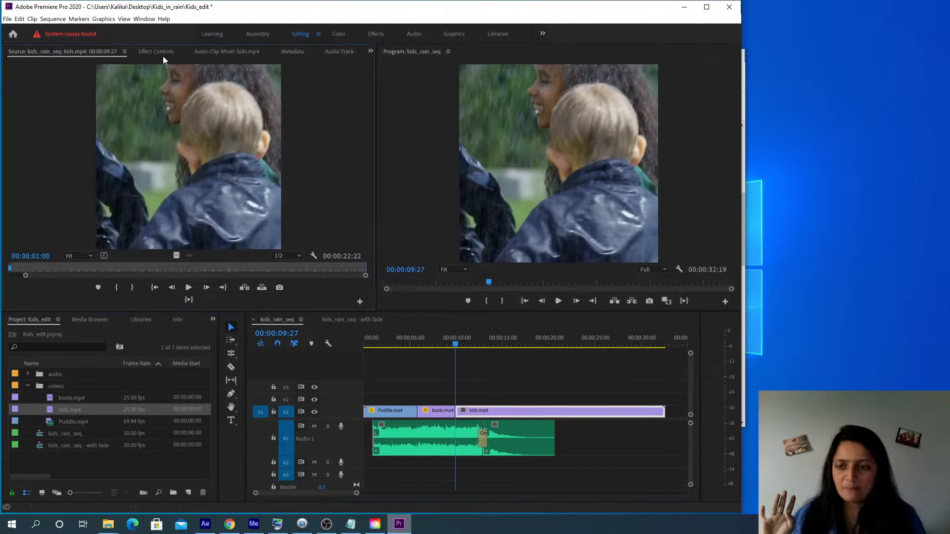
{"action": "right_click", "coordinate": [471, 410]}
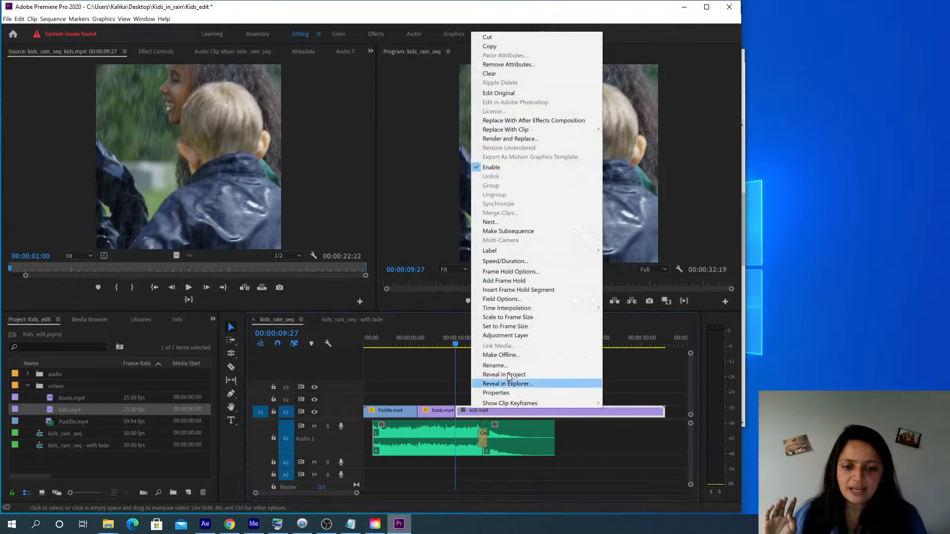
{"action": "left_click", "coordinate": [517, 325]}
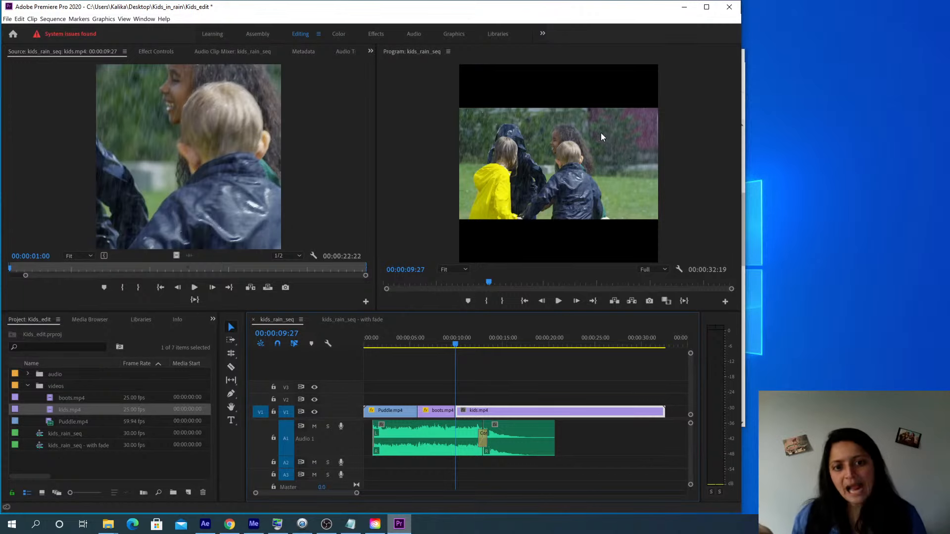
{"action": "left_click", "coordinate": [155, 51]}
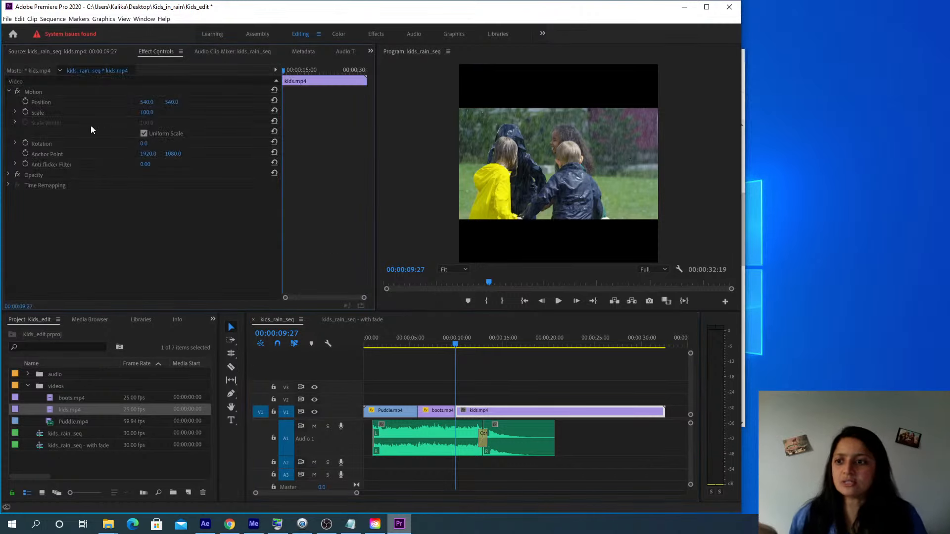
{"action": "left_click", "coordinate": [148, 113]}
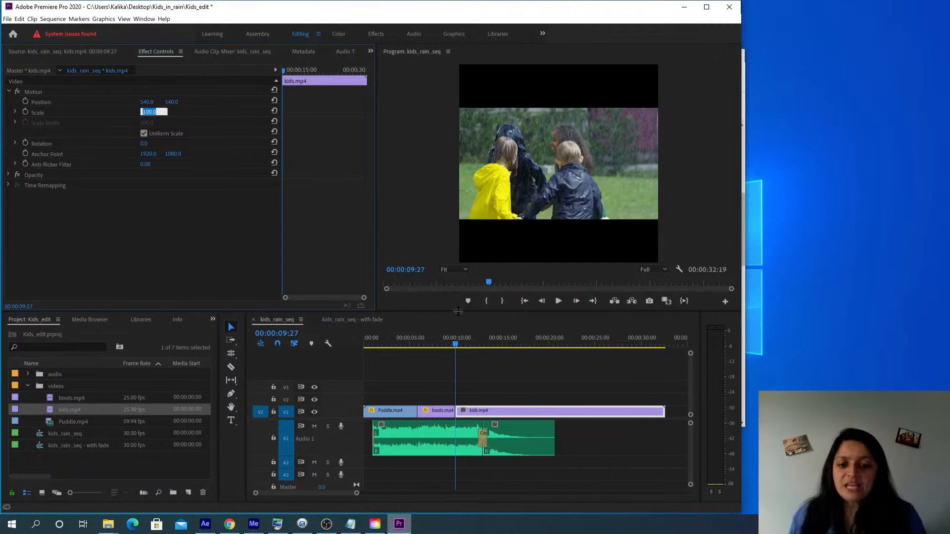
{"action": "left_click", "coordinate": [465, 367]}
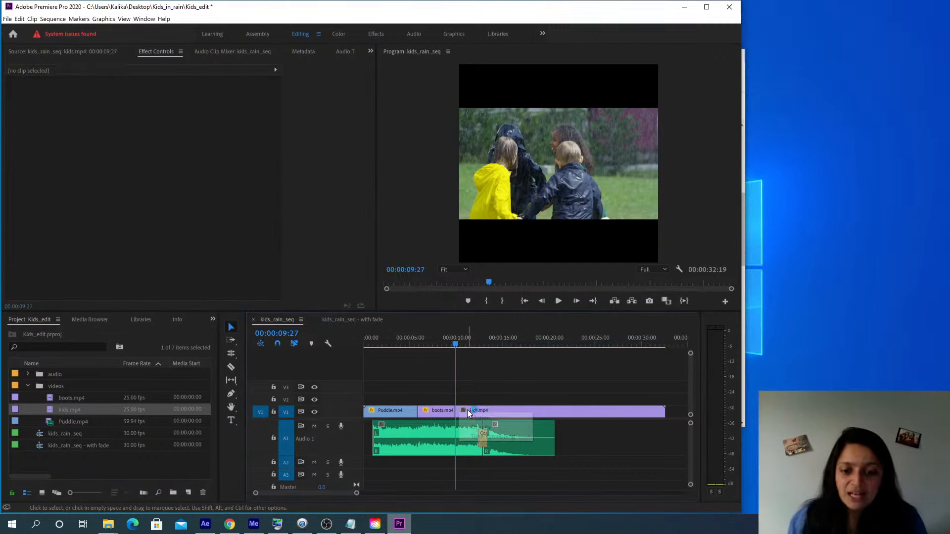
Turn off Scale to Frame Size for kids.mp4, apply Set to Frame Size instead and check the clip's scale value
{"action": "right_click", "coordinate": [482, 411]}
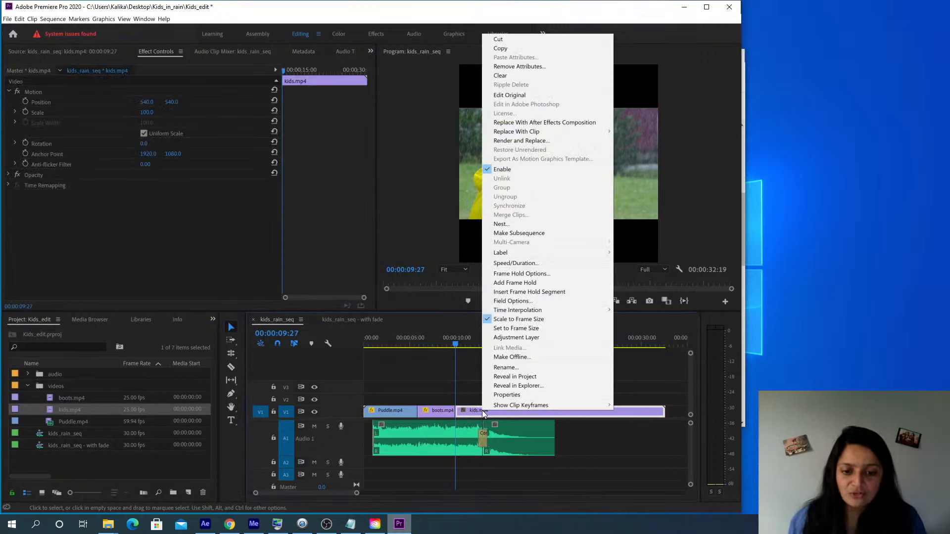
{"action": "left_click", "coordinate": [506, 322]}
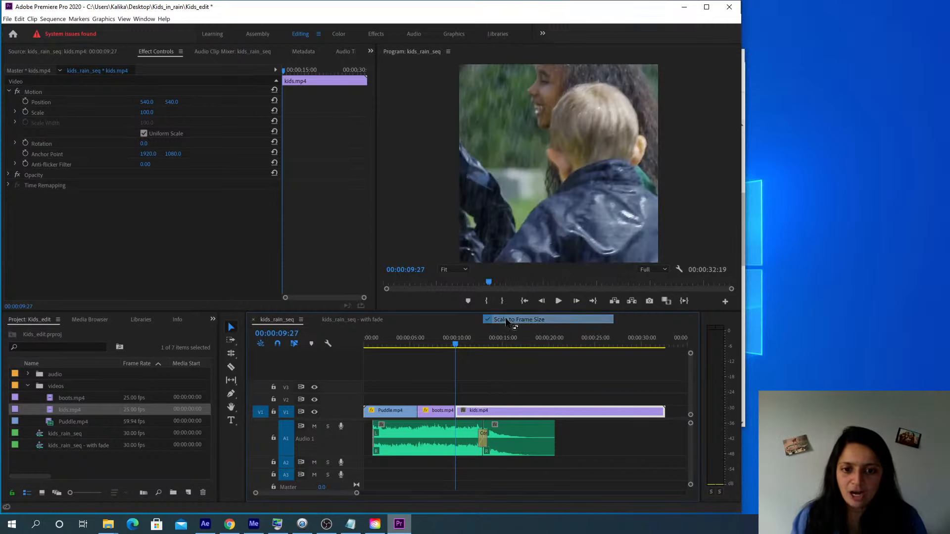
{"action": "right_click", "coordinate": [471, 411]}
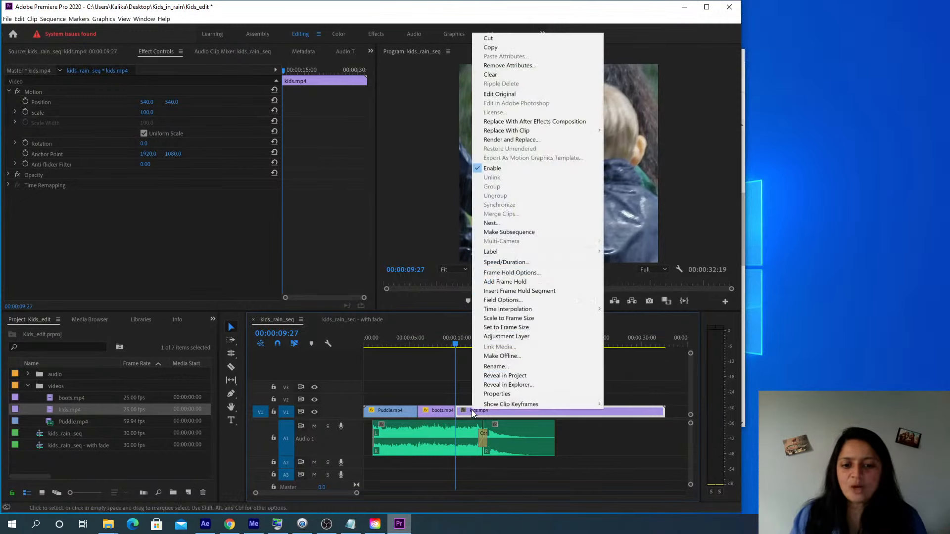
{"action": "left_click", "coordinate": [552, 328]}
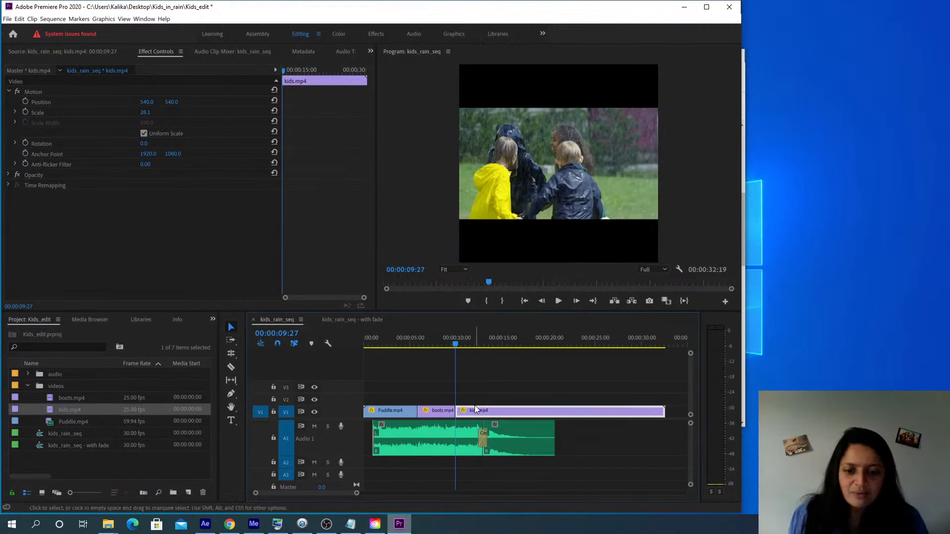
{"action": "left_click", "coordinate": [145, 112]}
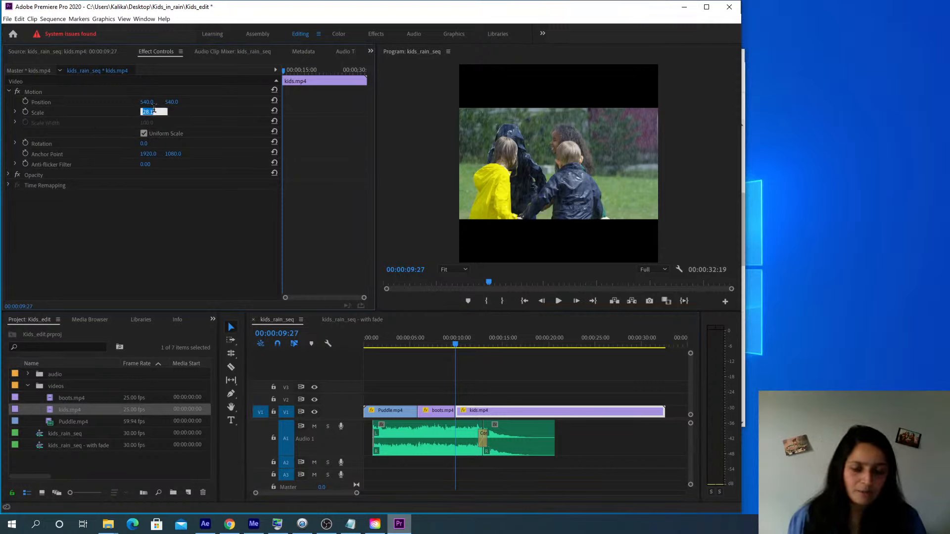
{"action": "left_click", "coordinate": [154, 203]}
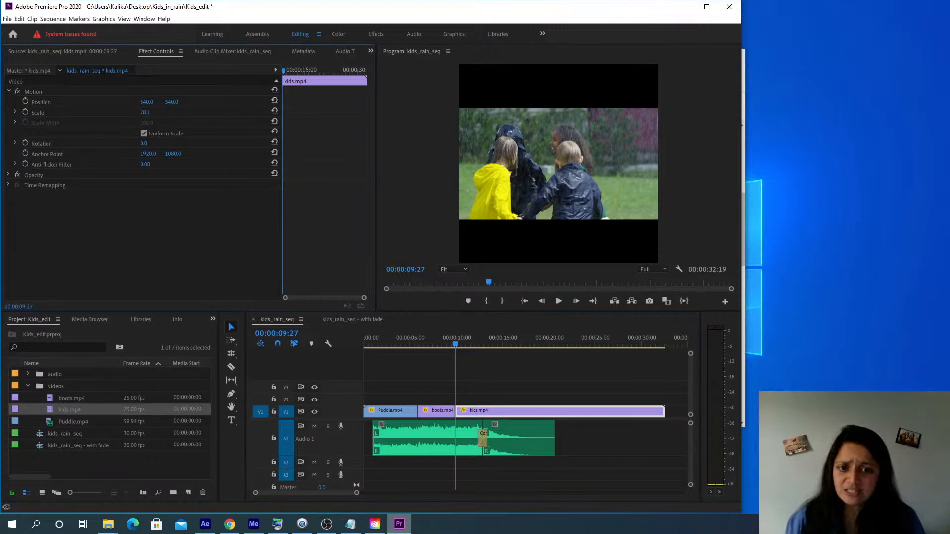
Scale kids.mp4 up to 51.1 and reposition it to 738.8, 531.9 so the children fill the square frame
{"action": "mouse_move", "coordinate": [145, 112]}
{"action": "left_mouse_down"}
{"action": "mouse_move", "coordinate": [162, 112]}
{"action": "mouse_move", "coordinate": [153, 102]}
{"action": "left_mouse_up"}
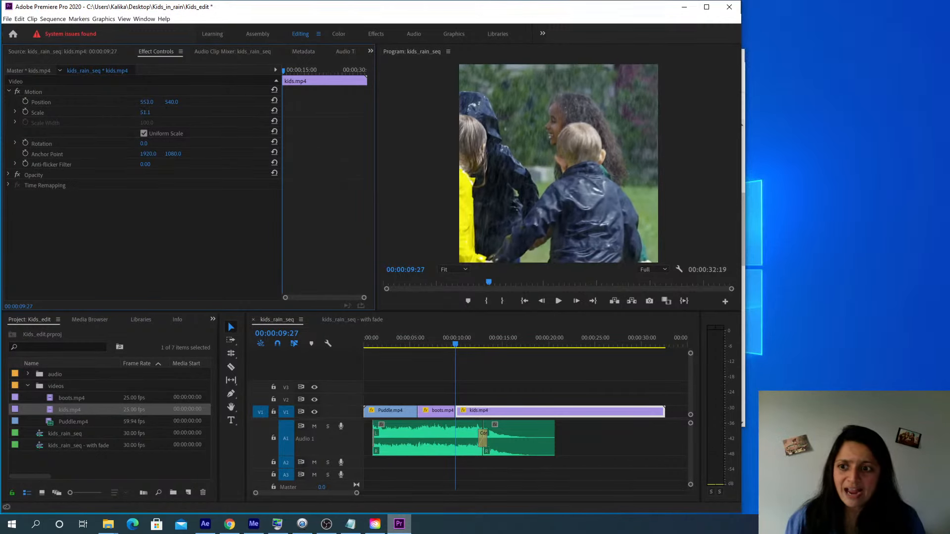
{"action": "left_click", "coordinate": [41, 103]}
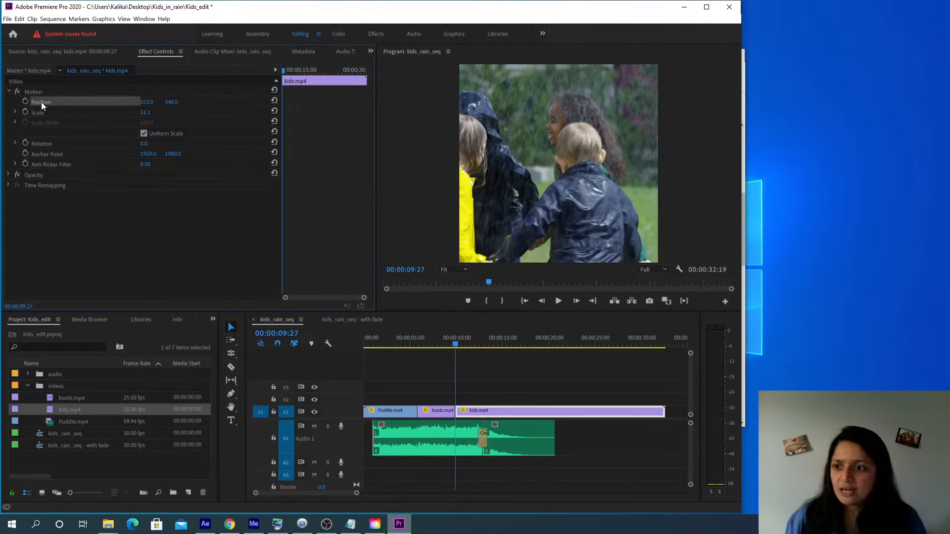
{"action": "left_click", "coordinate": [86, 214]}
{"action": "left_click", "coordinate": [35, 93]}
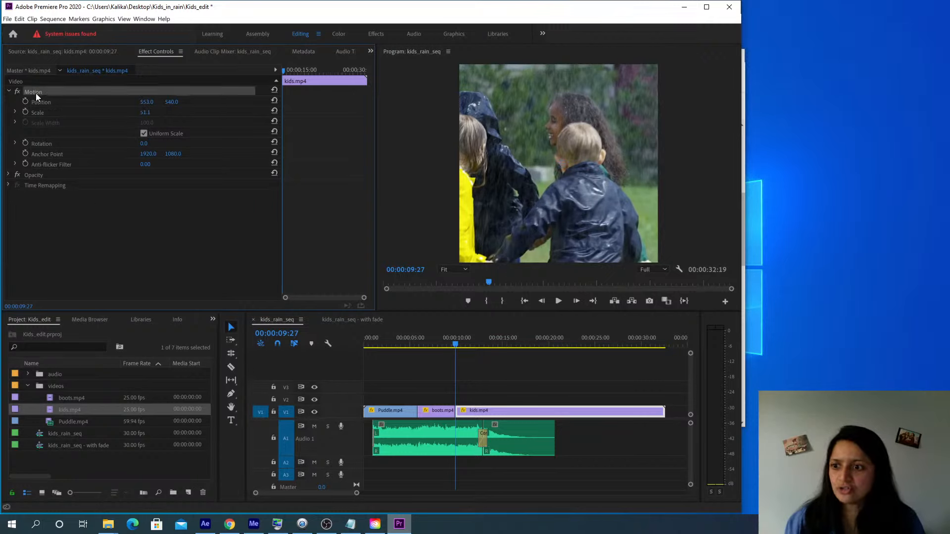
{"action": "left_click", "coordinate": [38, 102]}
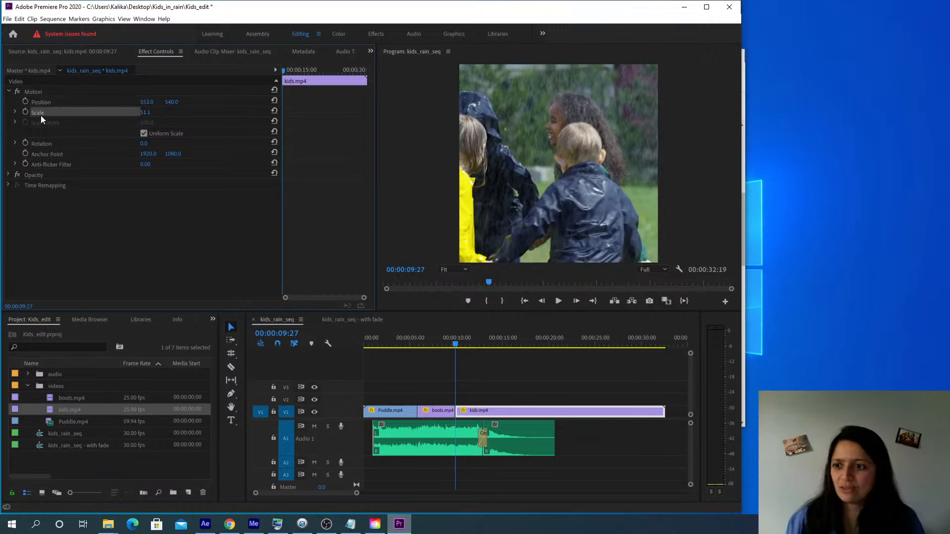
{"action": "left_click_drag", "start_coordinate": [522, 213], "coordinate": [555, 215]}
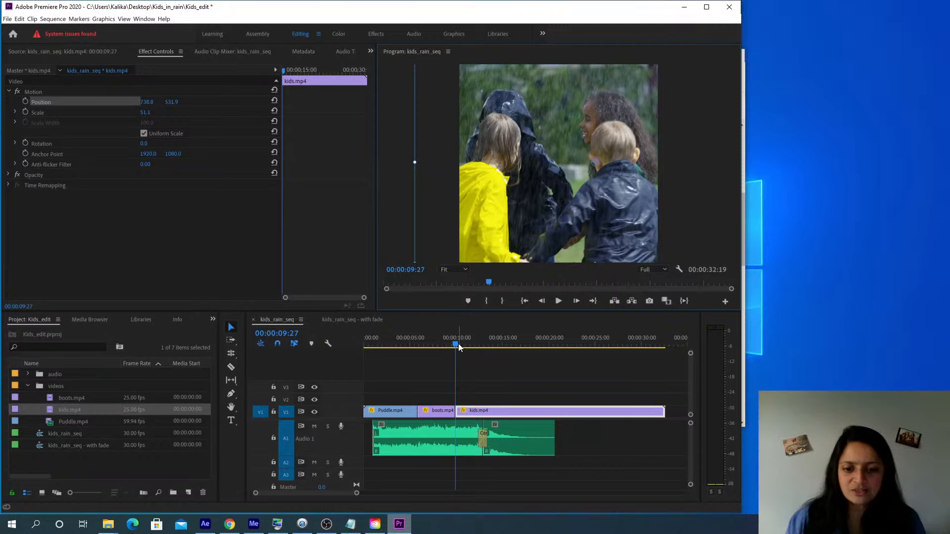
Scrub through kids.mp4 to 00:00:17:26 and add a clip marker there
{"action": "left_click_drag", "start_coordinate": [458, 343], "coordinate": [530, 358]}
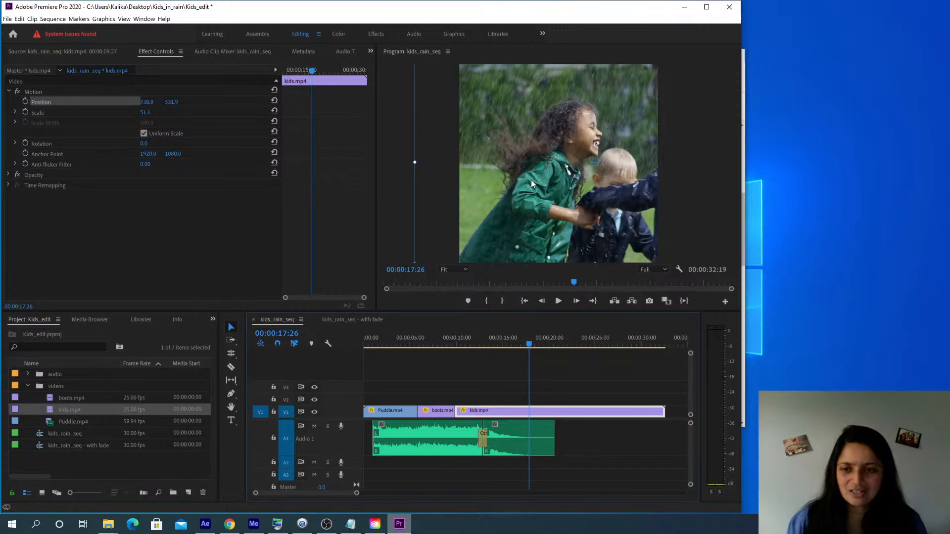
{"action": "right_click", "coordinate": [541, 413]}
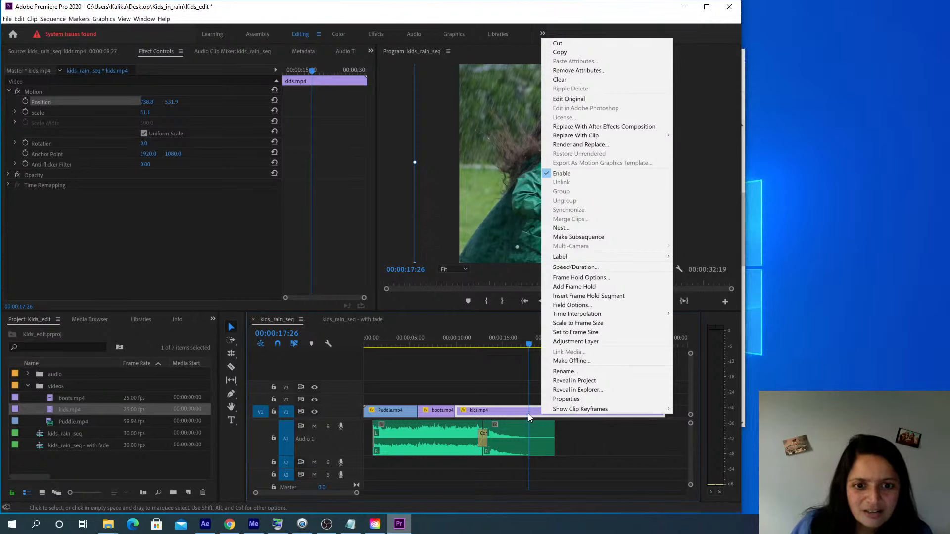
{"action": "left_click", "coordinate": [529, 415]}
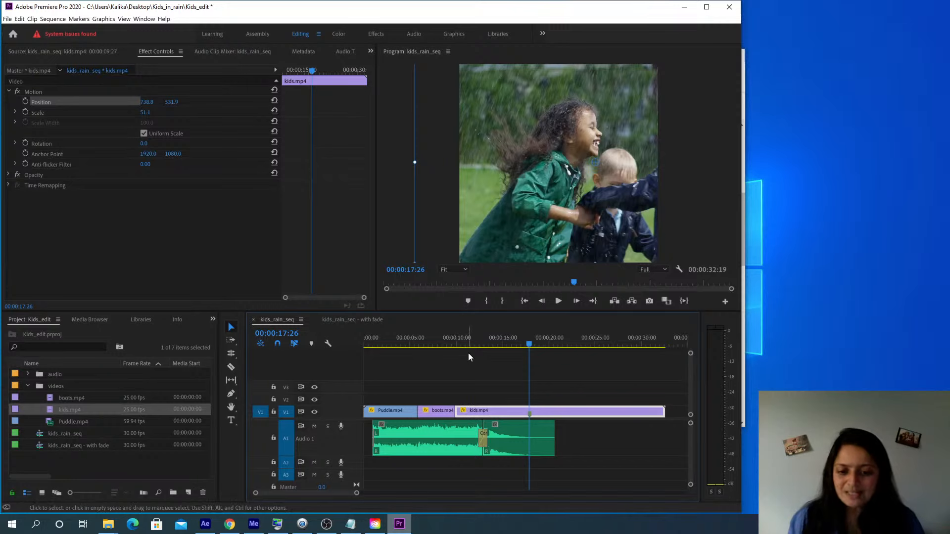
Review the start of kids.mp4 and move between the surrounding edit points, ending at 00:00:09:27
{"action": "left_click", "coordinate": [465, 338]}
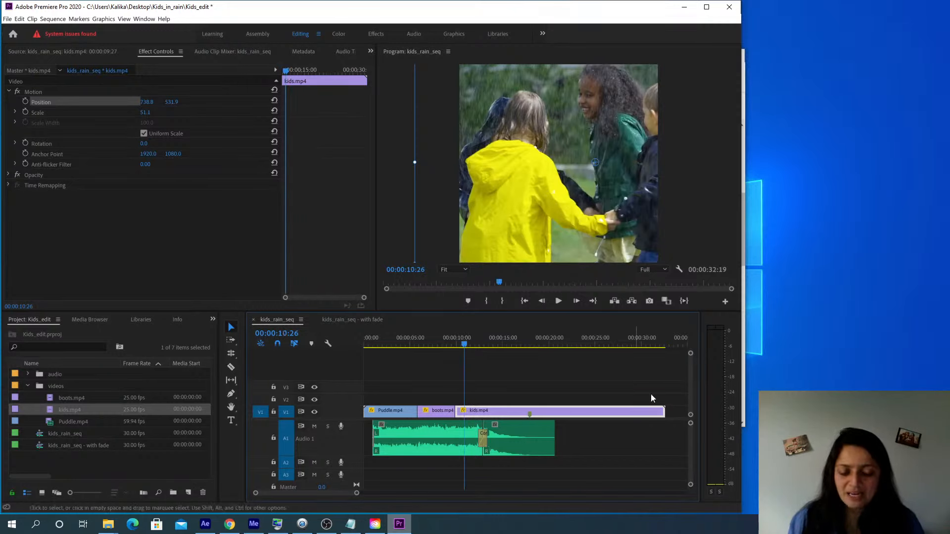
{"action": "left_click", "coordinate": [460, 345]}
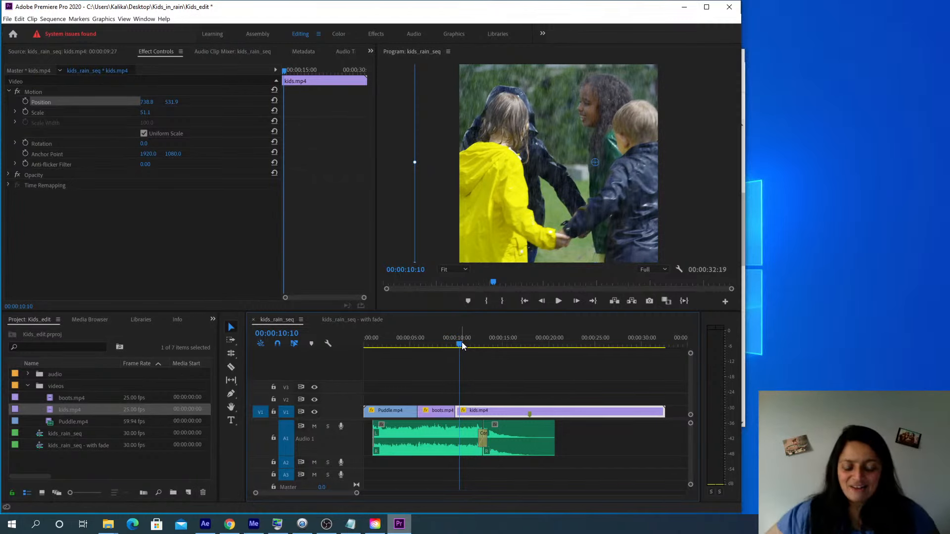
{"action": "key", "text": "Up"}
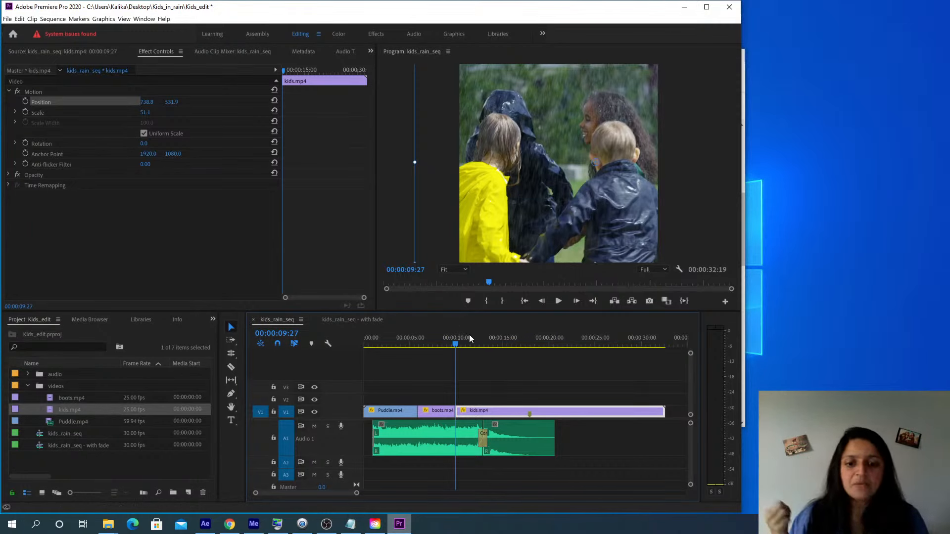
{"action": "mouse_move", "coordinate": [458, 346]}
{"action": "left_mouse_down"}
{"action": "mouse_move", "coordinate": [444, 349]}
{"action": "mouse_move", "coordinate": [459, 346]}
{"action": "left_mouse_up"}
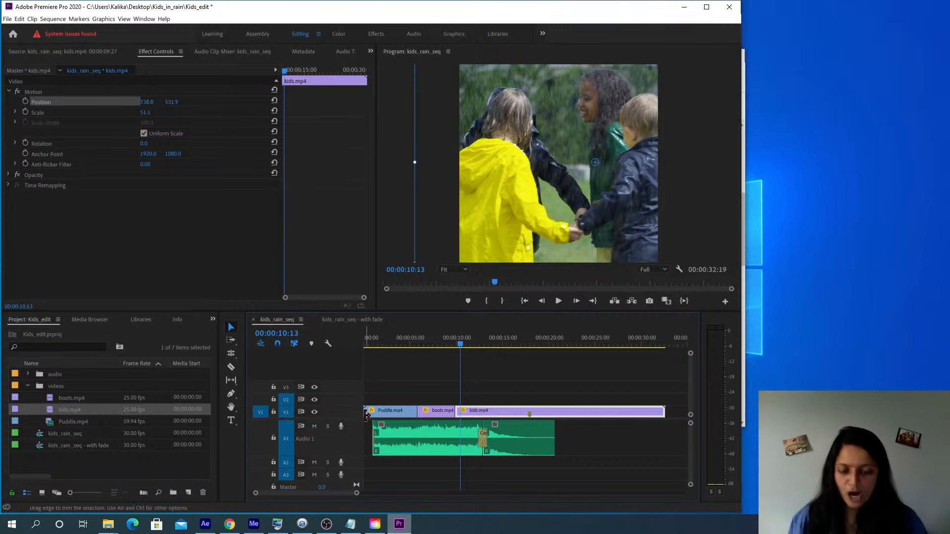
{"action": "key", "text": "Up"}
{"action": "key", "text": "Down"}
{"action": "key", "text": "Up"}
{"action": "key", "text": "Down"}
{"action": "key", "text": "Down"}
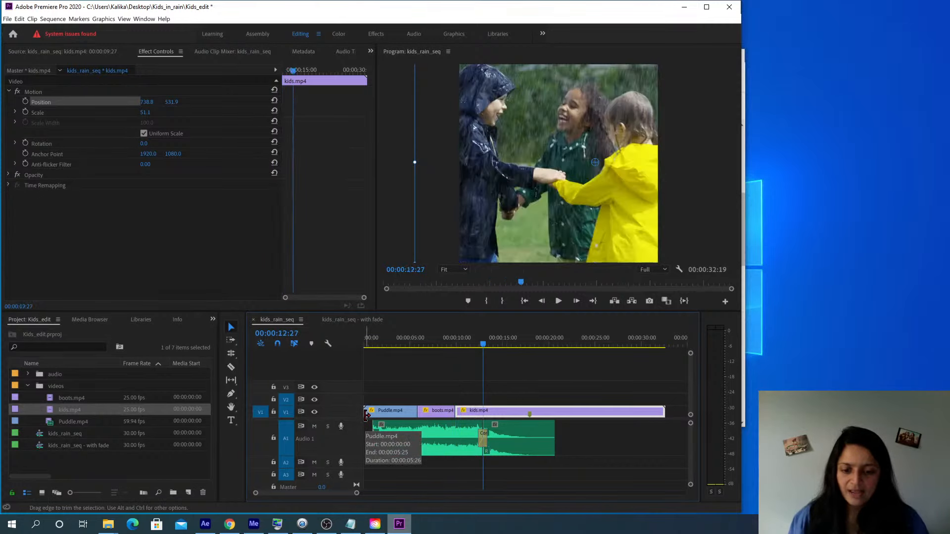
{"action": "key", "text": "Up"}
{"action": "key", "text": "Up"}
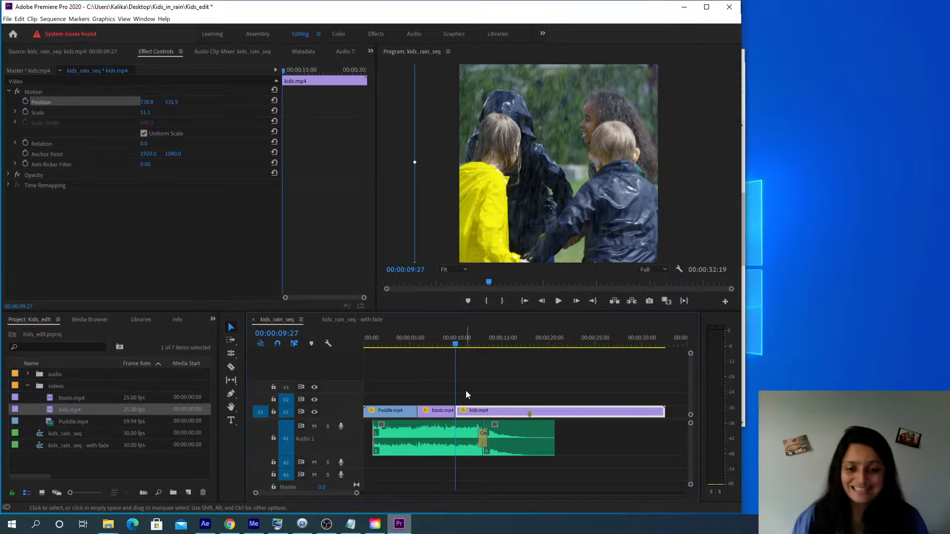
{"action": "key", "text": "Down"}
{"action": "key", "text": "Down"}
{"action": "key", "text": "Up"}
{"action": "key", "text": "Up"}
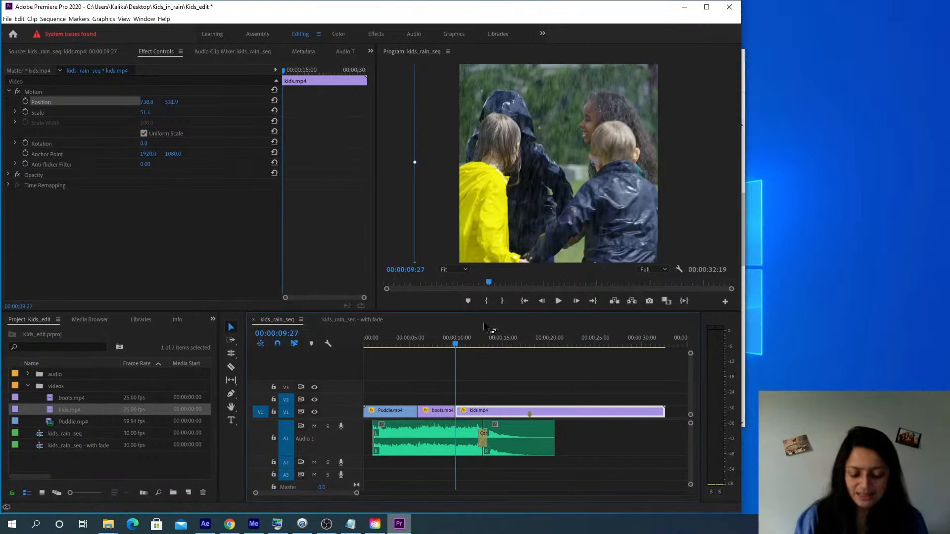
Mark a sequence In point at 00:00:09:27 and an Out point at 00:00:20:21, where the music ends
{"action": "key", "text": "i"}
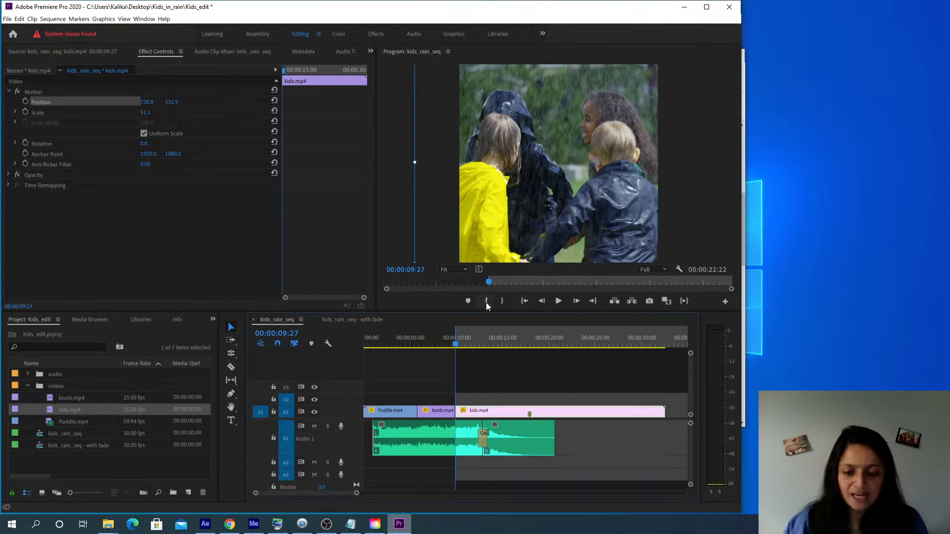
{"action": "key", "text": "Down"}
{"action": "key", "text": "Down"}
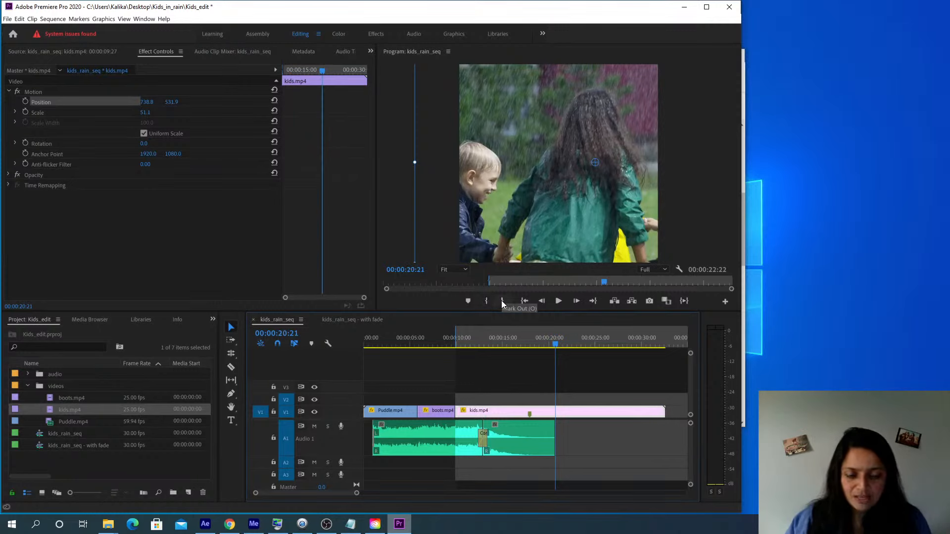
{"action": "left_click", "coordinate": [502, 300]}
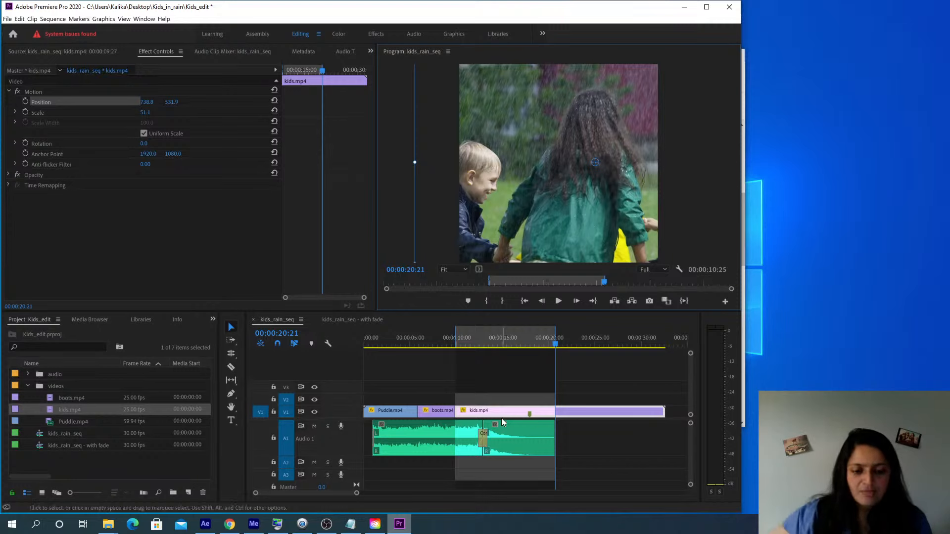
Trim the end of kids.mp4 on V1 back to its clip marker at 00:00:17:26
{"action": "left_click_drag", "start_coordinate": [666, 408], "coordinate": [531, 410]}
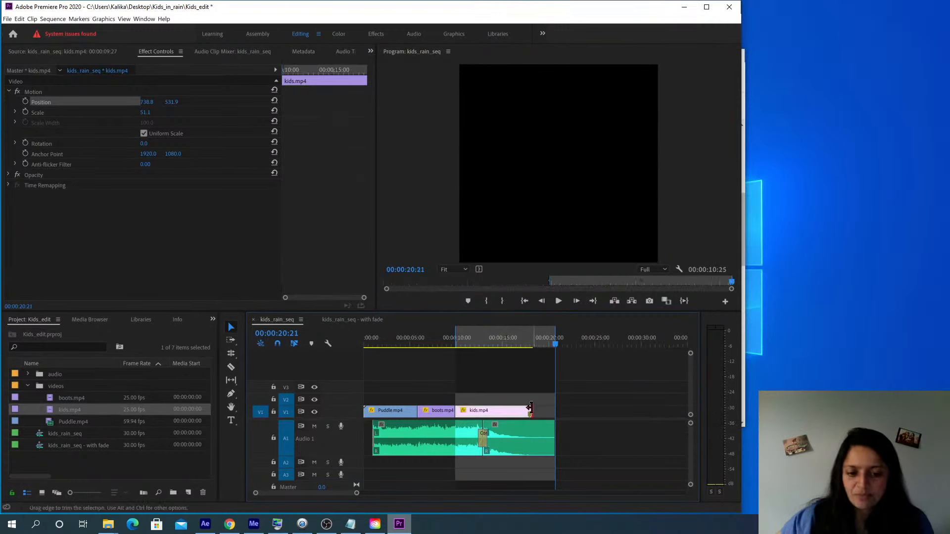
{"action": "left_click_drag", "start_coordinate": [530, 408], "coordinate": [528, 410]}
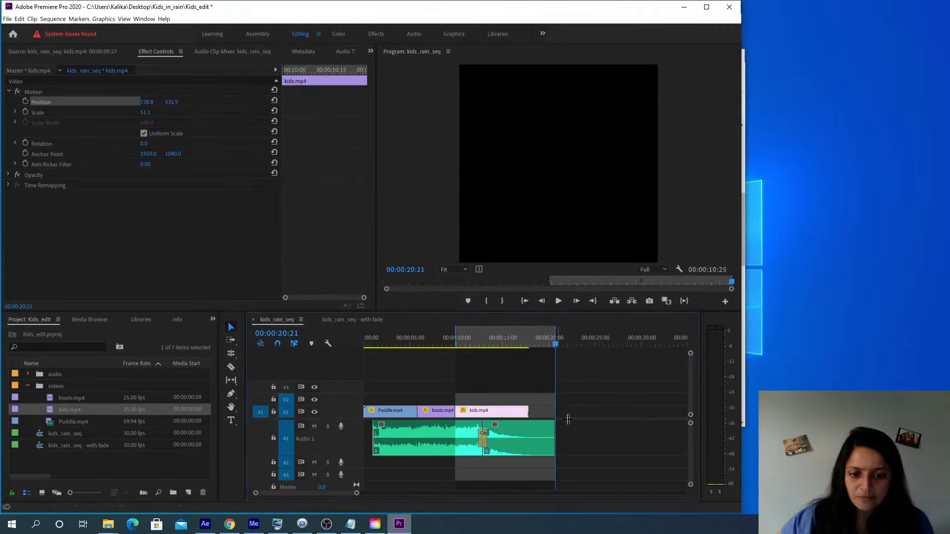
{"action": "left_click", "coordinate": [506, 337]}
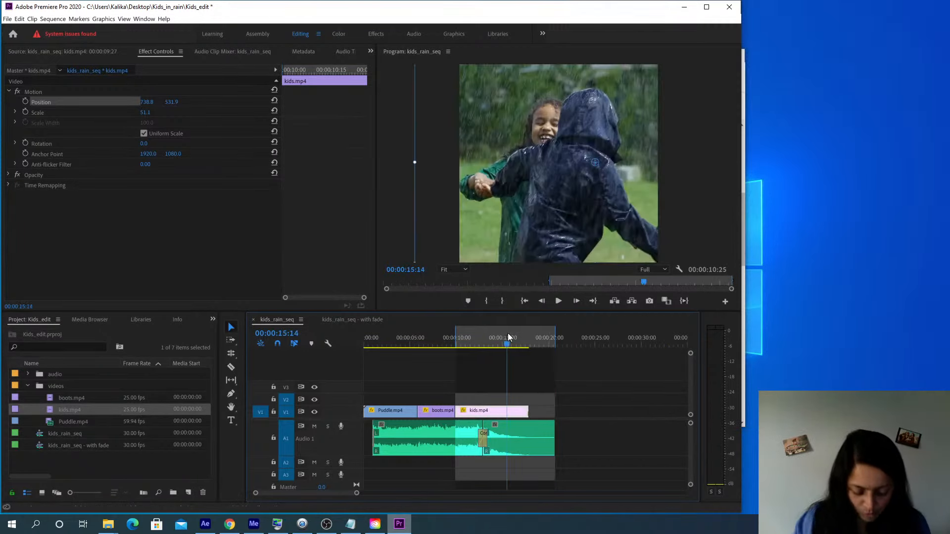
{"action": "key", "text": "equal"}
{"action": "key", "text": "equal"}
{"action": "key", "text": "equal"}
{"action": "mouse_move", "coordinate": [611, 410]}
{"action": "left_mouse_down"}
{"action": "mouse_move", "coordinate": [630, 409]}
{"action": "mouse_move", "coordinate": [614, 405]}
{"action": "left_mouse_up"}
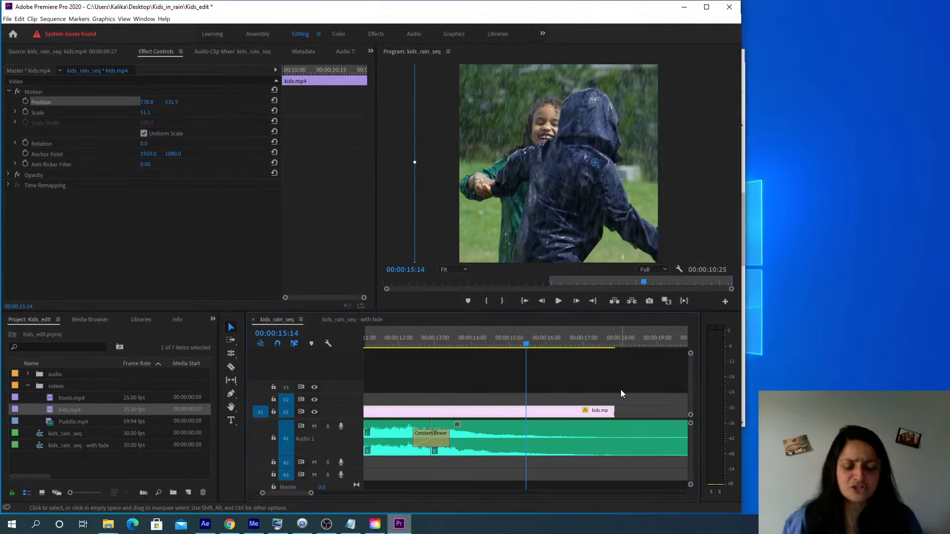
{"action": "key", "text": "minus"}
{"action": "key", "text": "minus"}
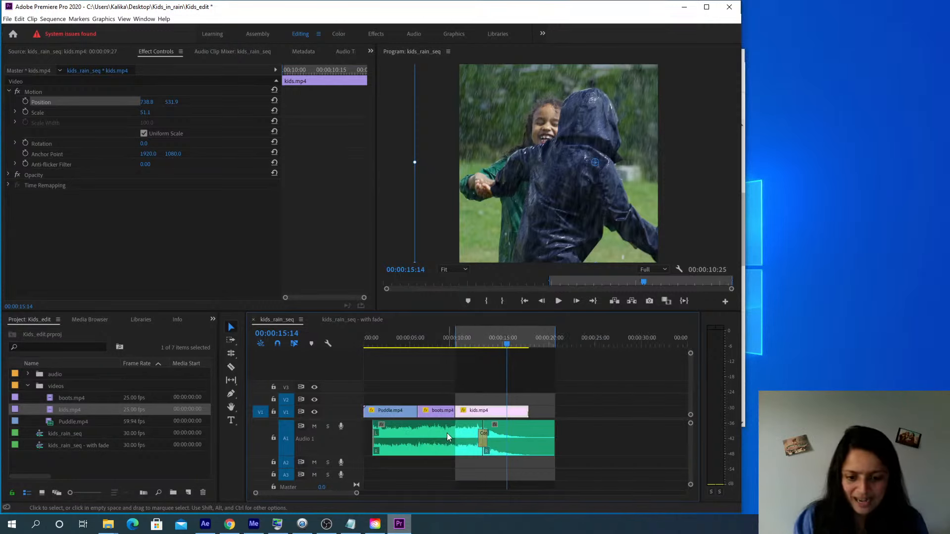
{"action": "key", "text": "minus"}
{"action": "key", "text": "equal"}
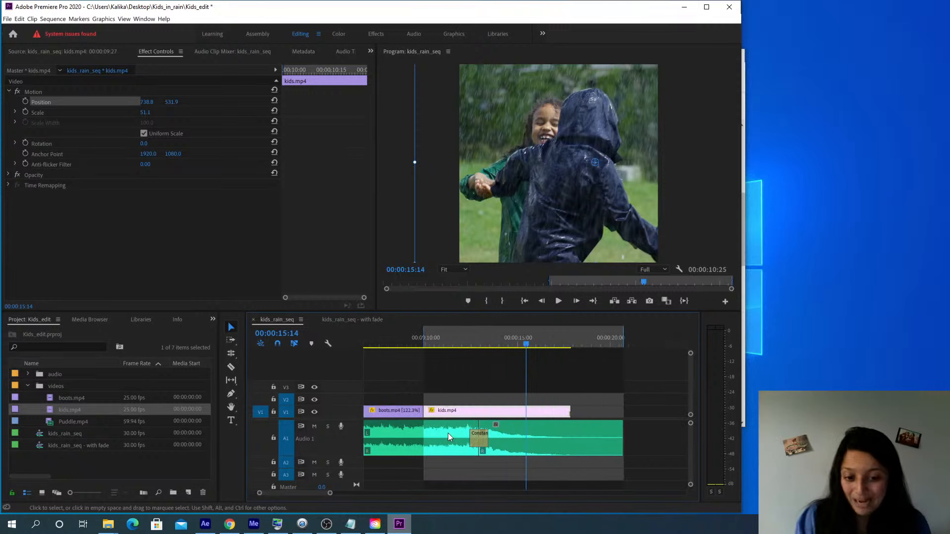
{"action": "key", "text": "equal"}
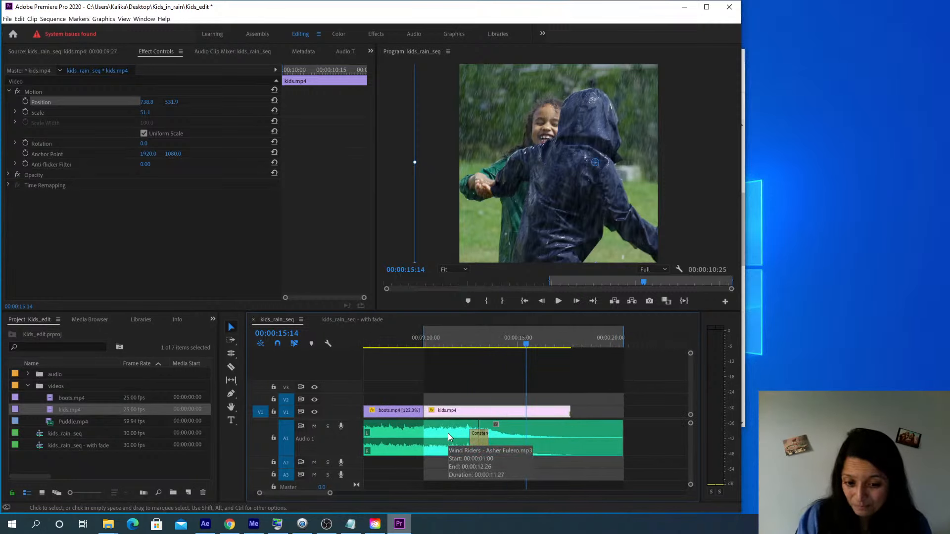
Switch to Notepad and add the line "+ and - keys on number line of keyboard, zooms in and out of timeline"
{"action": "mouse_move", "coordinate": [353, 530]}
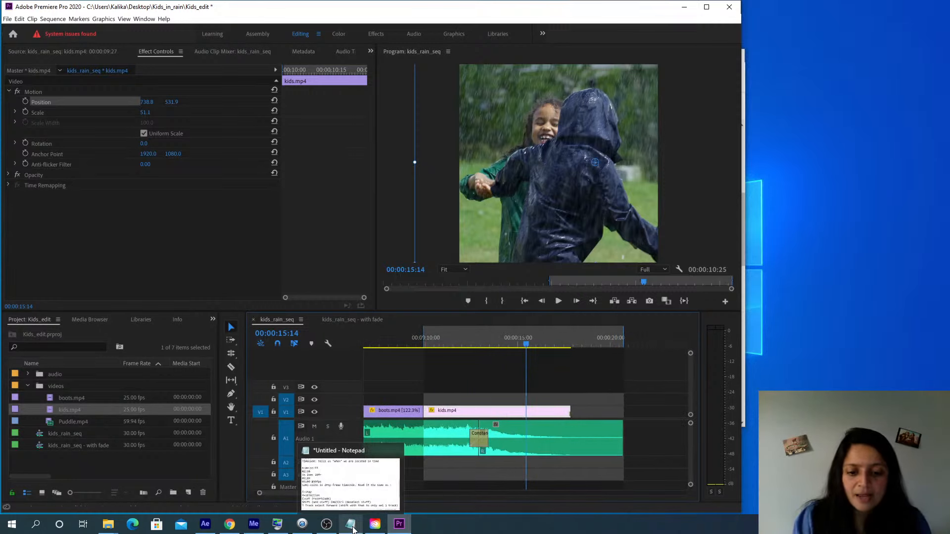
{"action": "left_click", "coordinate": [350, 477]}
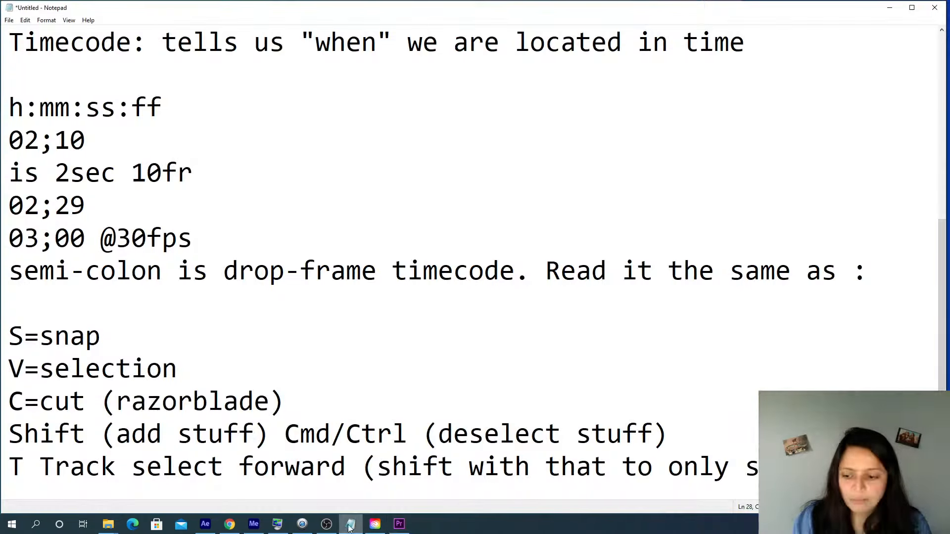
{"action": "scroll", "coordinate": [493, 337], "scroll_direction": "down", "scroll_amount": 3}
{"action": "left_click_drag", "start_coordinate": [43, 257], "coordinate": [47, 256]}
{"action": "scroll", "coordinate": [47, 256], "scroll_direction": "up", "scroll_amount": 1}
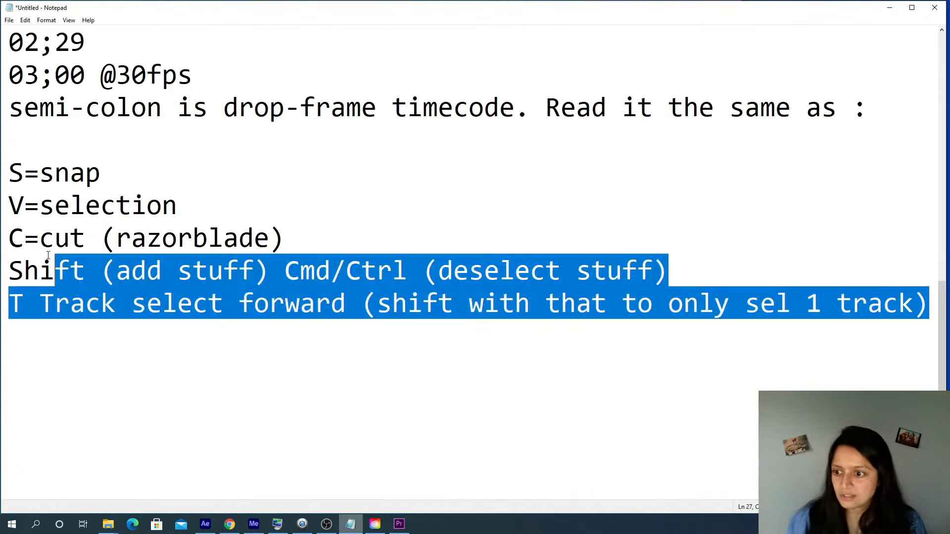
{"action": "left_click", "coordinate": [36, 336]}
{"action": "type", "text": "+ "}
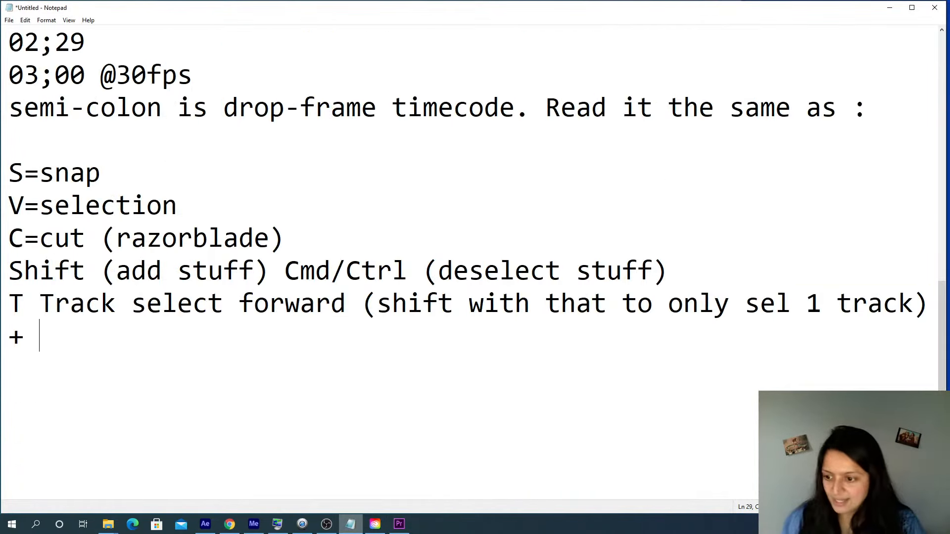
{"action": "type", "text": "and - keys"}
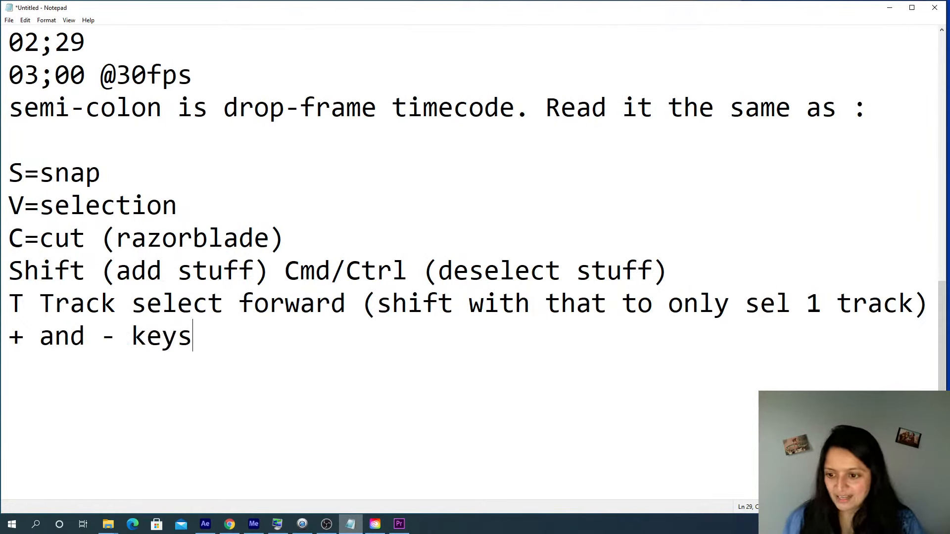
{"action": "type", "text": " on number"}
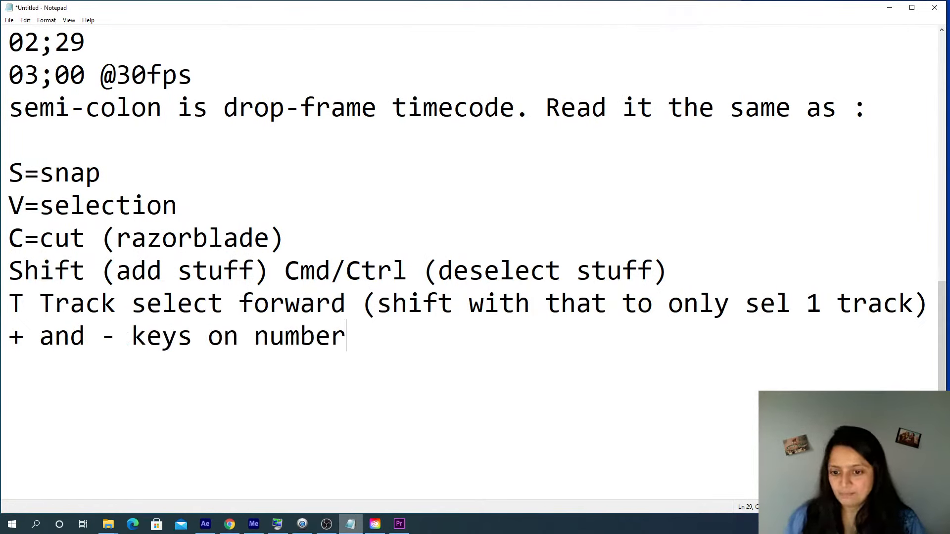
{"action": "type", "text": " line of keybo"}
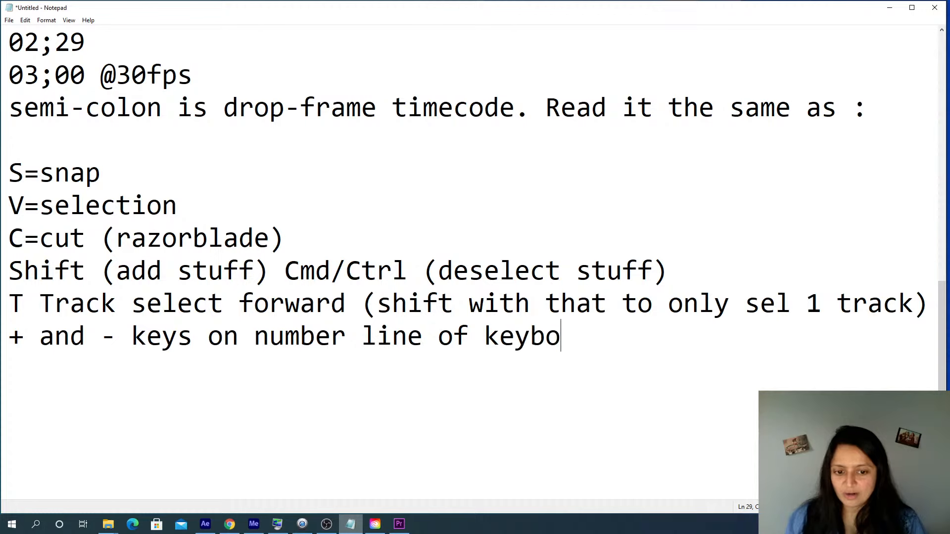
{"action": "type", "text": "ard, zooms in"}
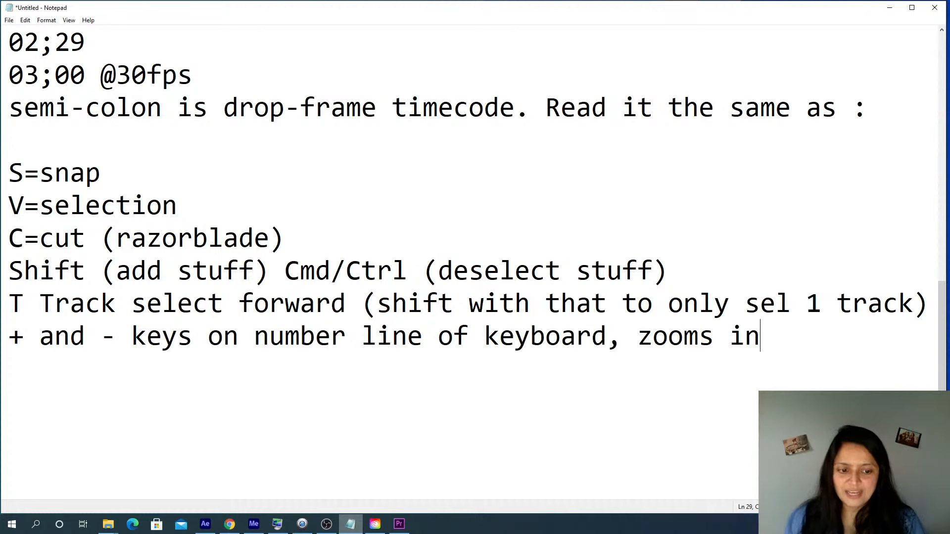
{"action": "type", "text": " and out of timelin"}
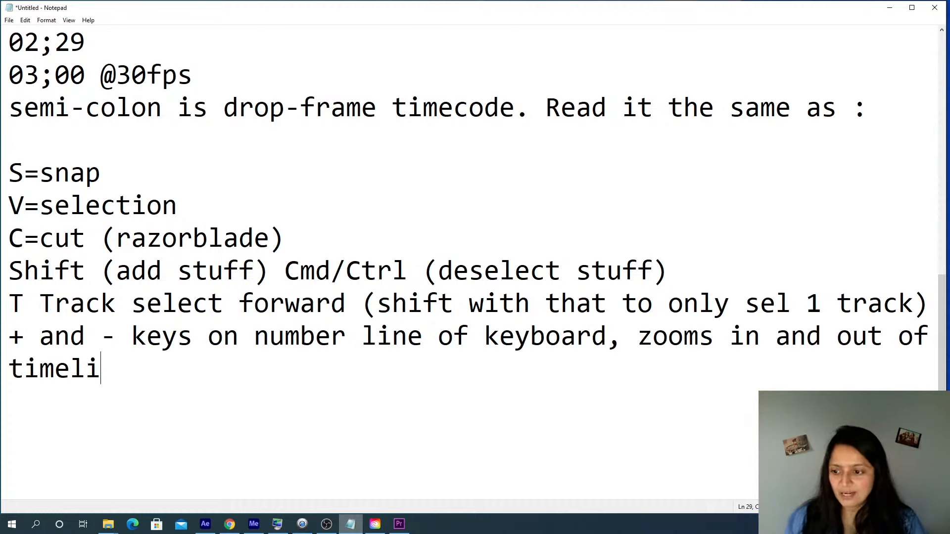
{"action": "key", "text": "Return"}
{"action": "key", "text": "BackSpace"}
{"action": "type", "text": "e"}
{"action": "key", "text": "Return"}
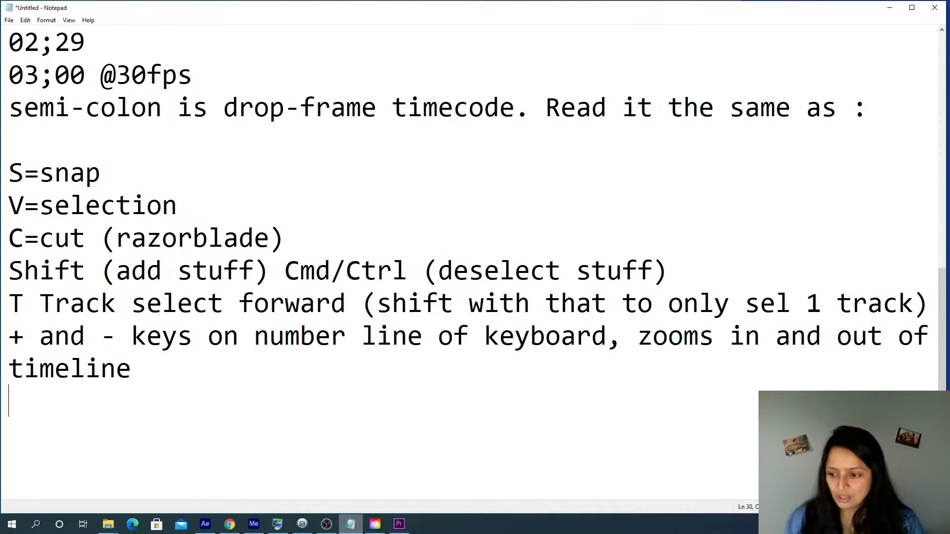
Add the line "Z=zoom tool" below the timeline zoom shortcut in the notes
{"action": "type", "text": "Z"}
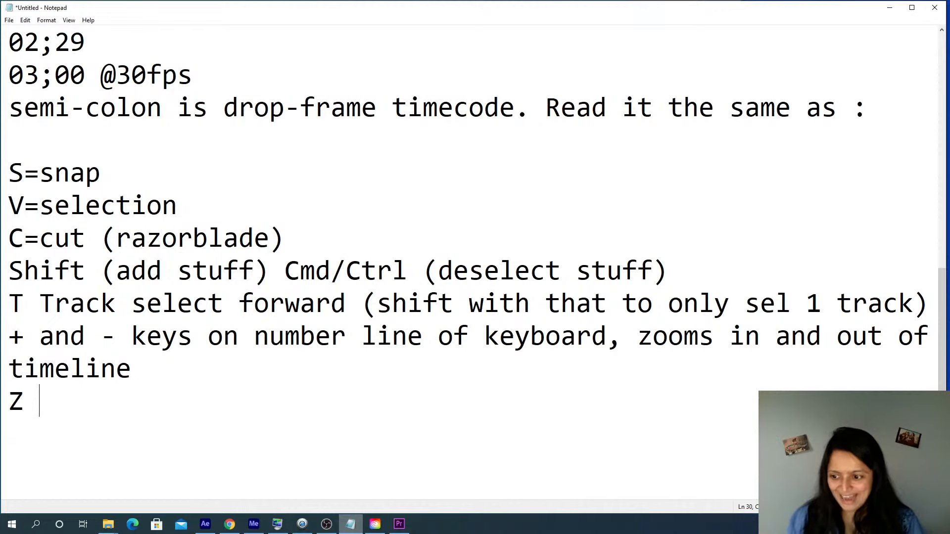
{"action": "key", "text": "BackSpace"}
{"action": "type", "text": "=zom"}
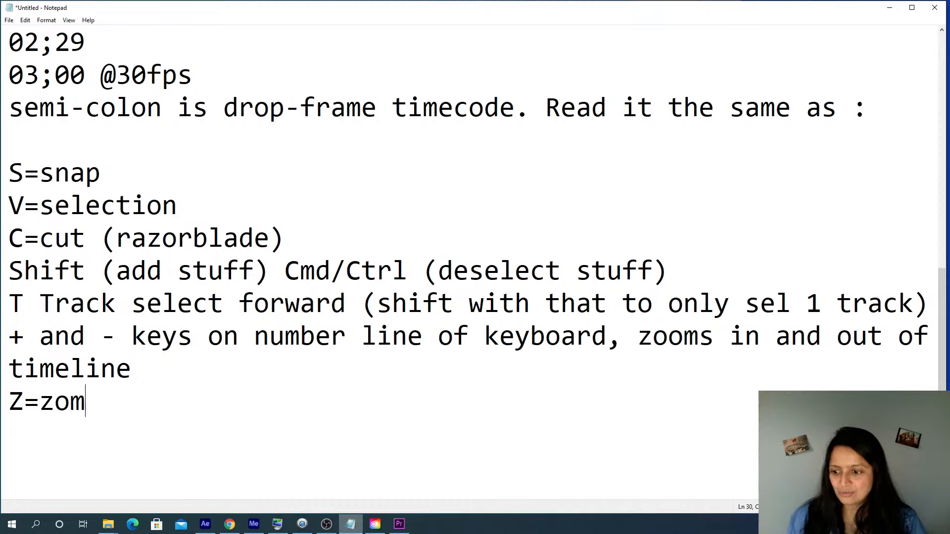
{"action": "key", "text": "BackSpace"}
{"action": "type", "text": "om tool"}
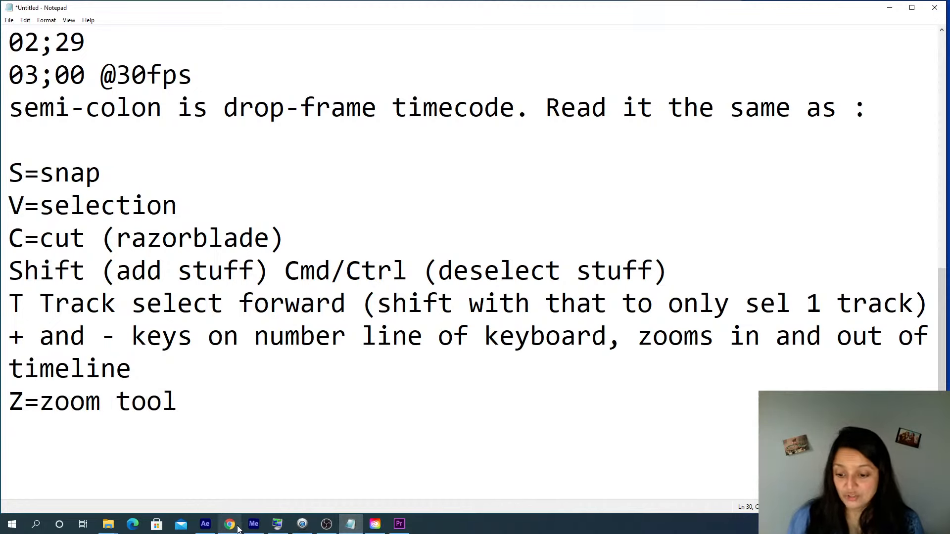
Switch to Premiere Pro, zoom the timeline in and back out around kids.mp4 with the Zoom tool, and return to the Selection tool
{"action": "left_click", "coordinate": [399, 524]}
{"action": "key", "text": "minus"}
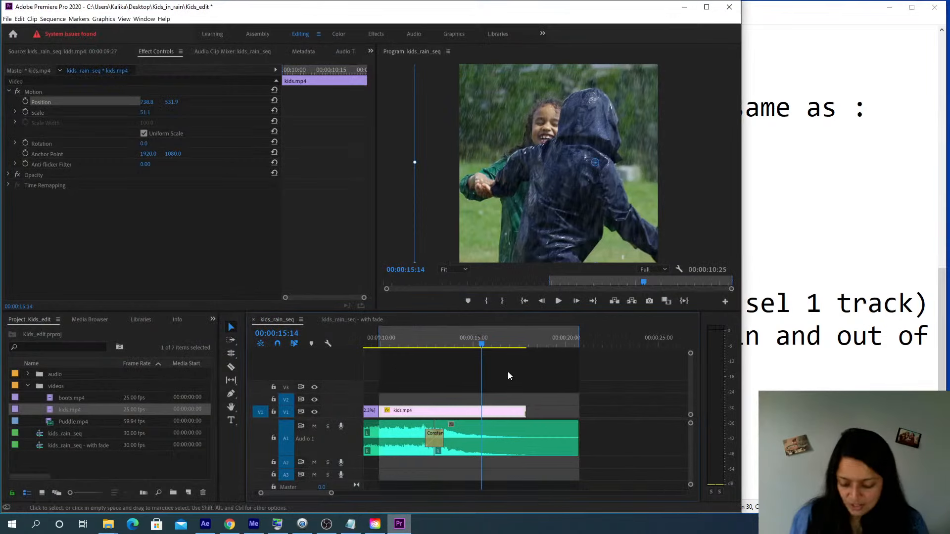
{"action": "key", "text": "z"}
{"action": "left_click", "coordinate": [489, 412]}
{"action": "left_click", "coordinate": [518, 411]}
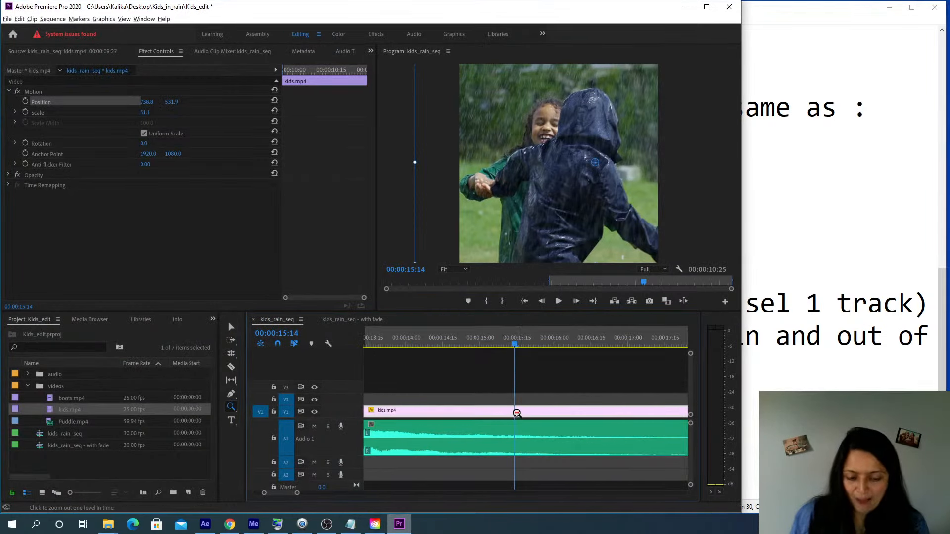
{"action": "left_click", "coordinate": [516, 413], "text": "alt"}
{"action": "left_click", "coordinate": [517, 413], "text": "alt"}
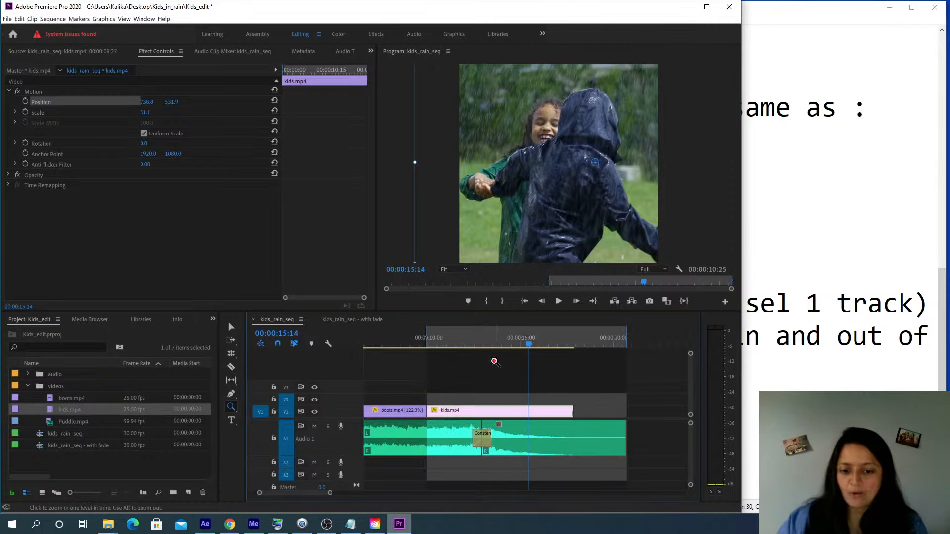
{"action": "left_click", "coordinate": [230, 326]}
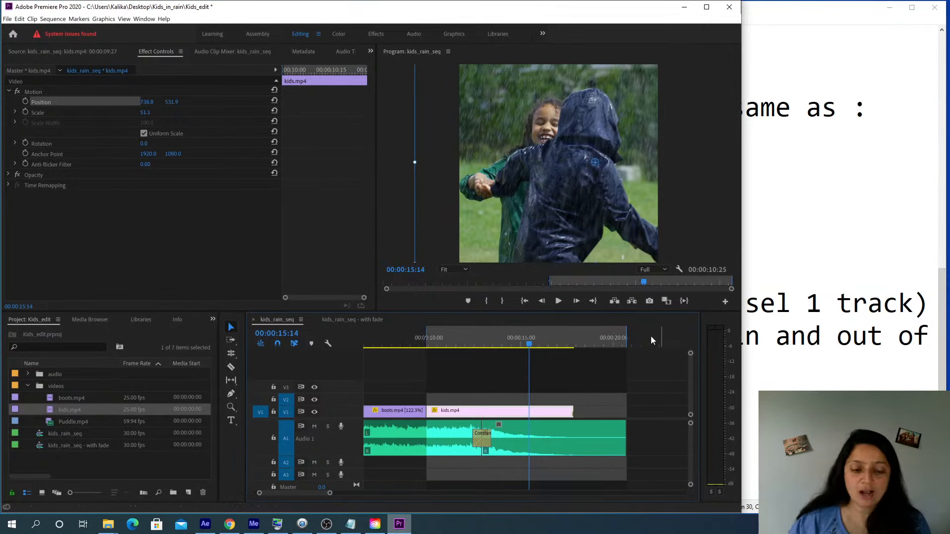
Open the kids.mp4 clip from V1 in the Source monitor and check its effect settings against the source view
{"action": "double_click", "coordinate": [497, 413]}
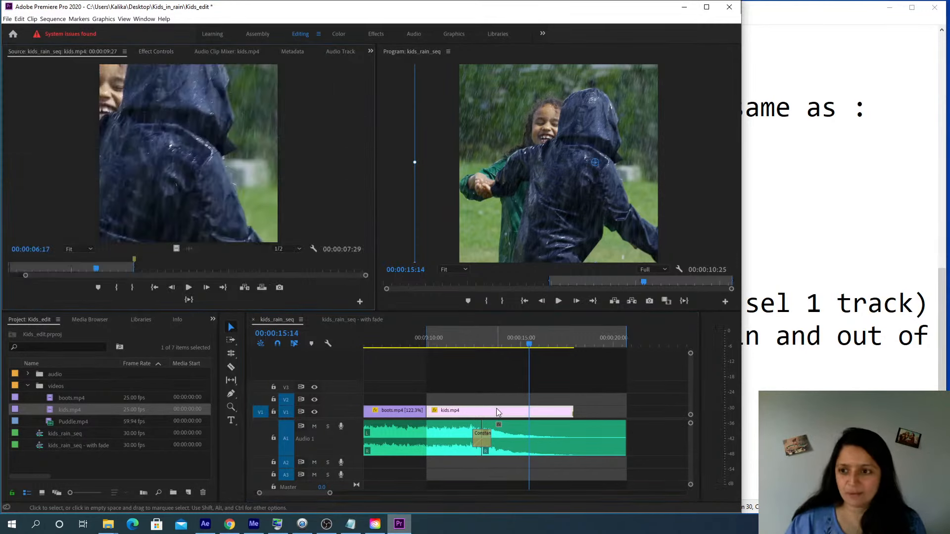
{"action": "left_click", "coordinate": [152, 52]}
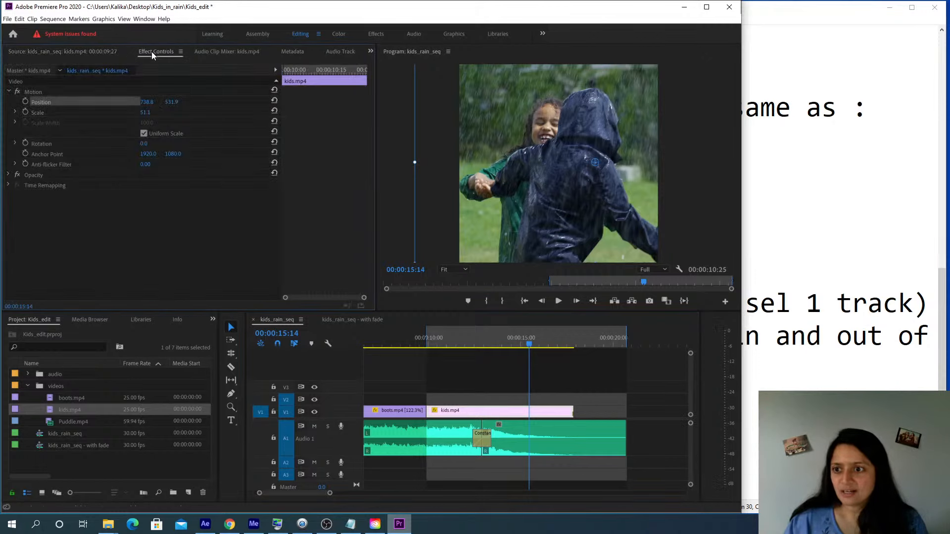
{"action": "left_click", "coordinate": [54, 53]}
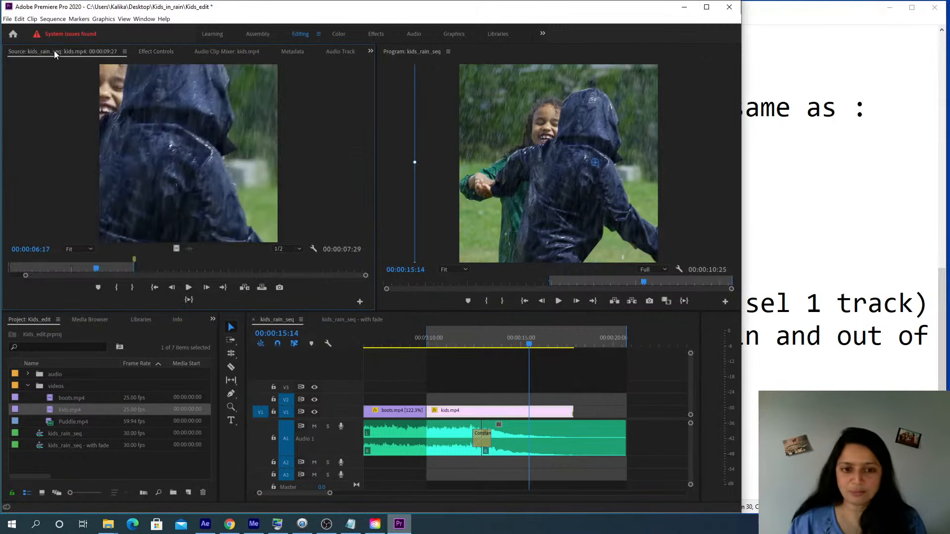
Bring up the clip commands for kids.mp4 on V1 to reach its Speed/Duration settings
{"action": "right_click", "coordinate": [517, 411]}
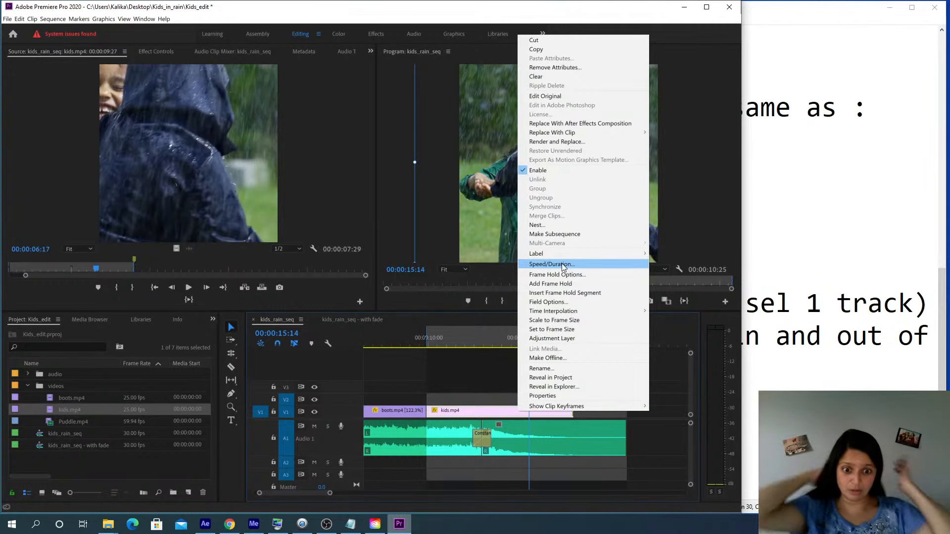
{"action": "left_click", "coordinate": [475, 353]}
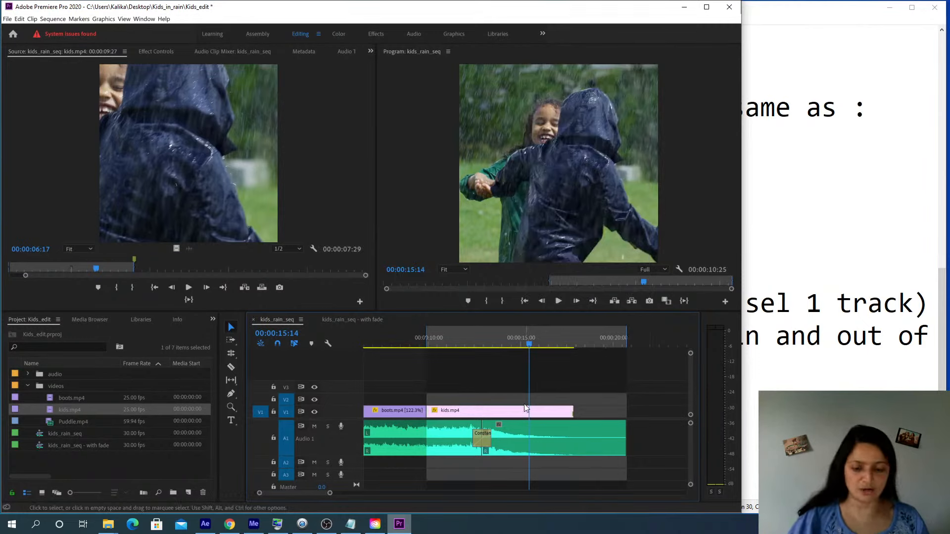
{"action": "right_click", "coordinate": [522, 417]}
{"action": "right_click", "coordinate": [512, 414]}
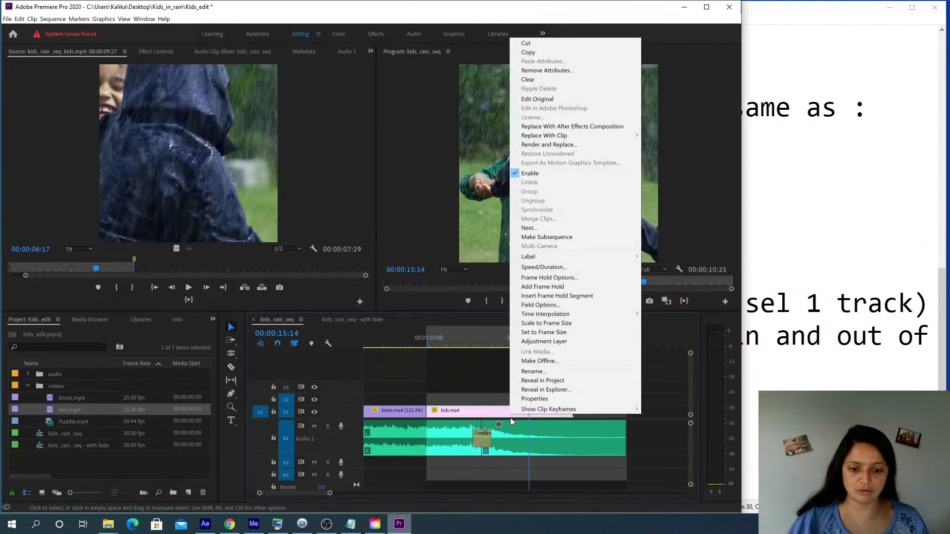
{"action": "key", "text": "Escape"}
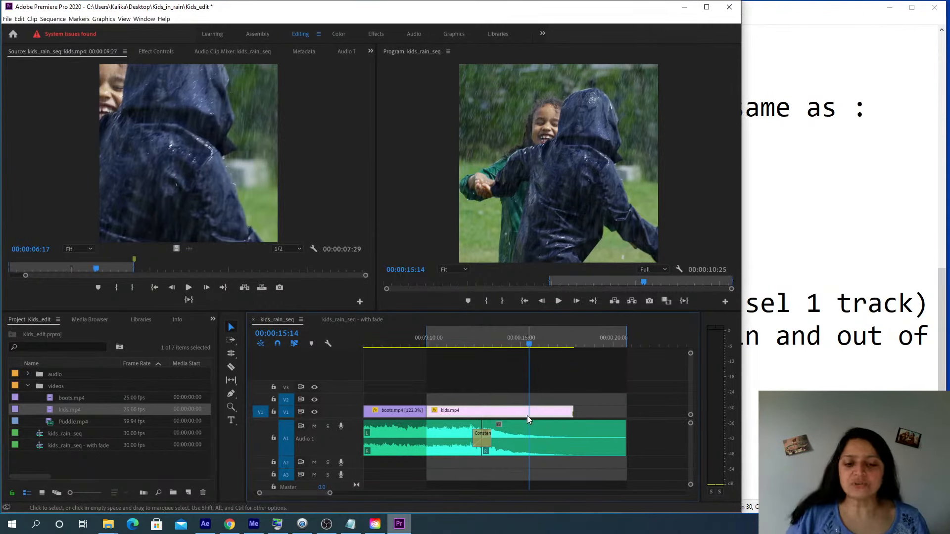
Set the kids.mp4 timeline clip's duration to 00:00:10:25 through Speed/Duration, keeping speed and duration linked
{"action": "left_click", "coordinate": [32, 20]}
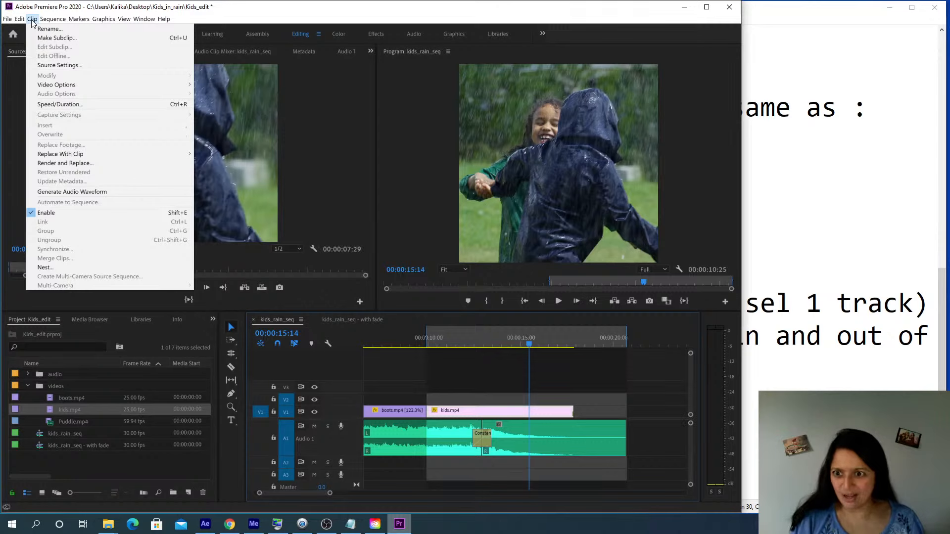
{"action": "mouse_move", "coordinate": [66, 87]}
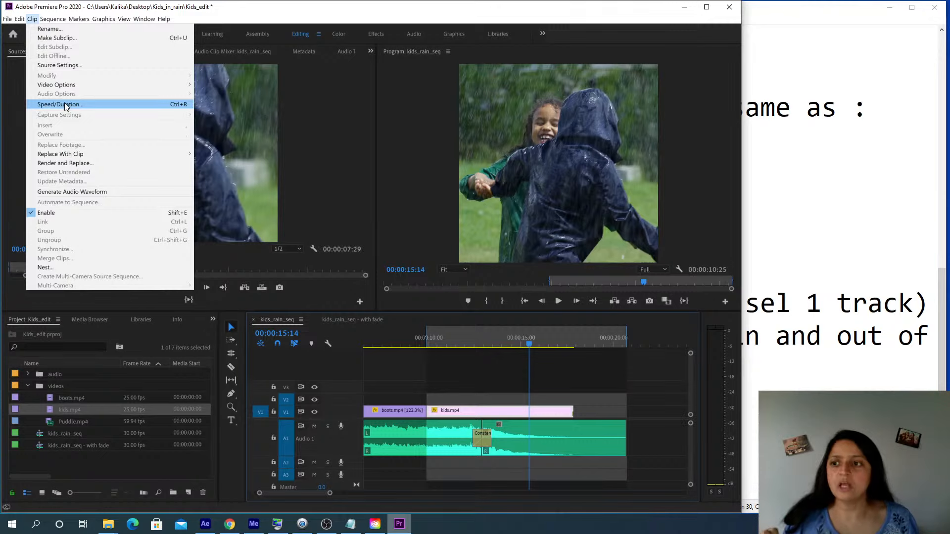
{"action": "left_click", "coordinate": [64, 104]}
{"action": "left_click_drag", "start_coordinate": [347, 201], "coordinate": [329, 279]}
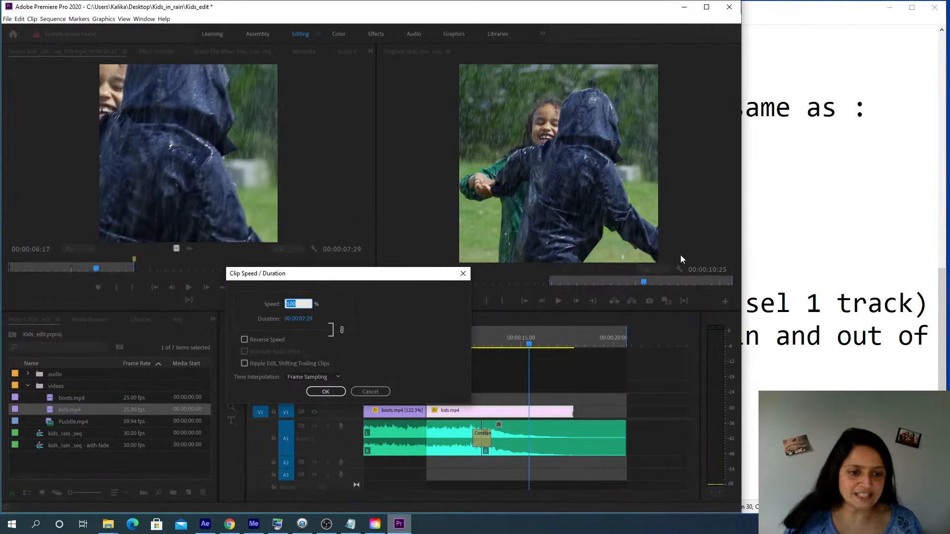
{"action": "left_click", "coordinate": [889, 7]}
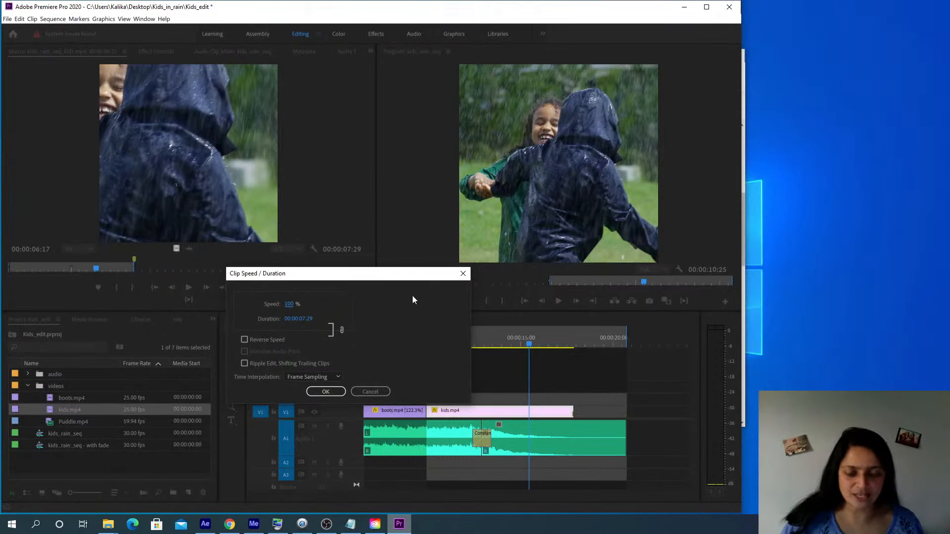
{"action": "left_click_drag", "start_coordinate": [390, 276], "coordinate": [374, 181]}
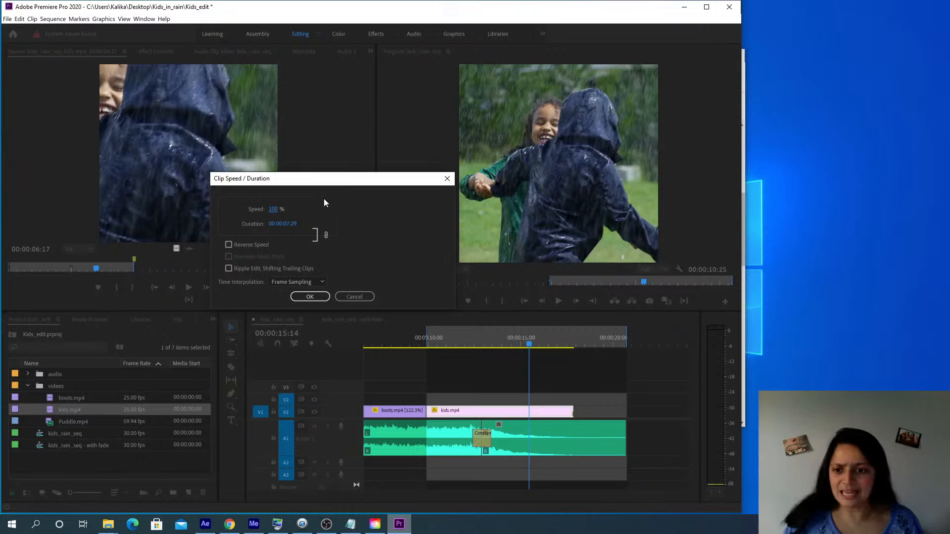
{"action": "left_click_drag", "start_coordinate": [306, 182], "coordinate": [405, 263]}
{"action": "left_click", "coordinate": [386, 303]}
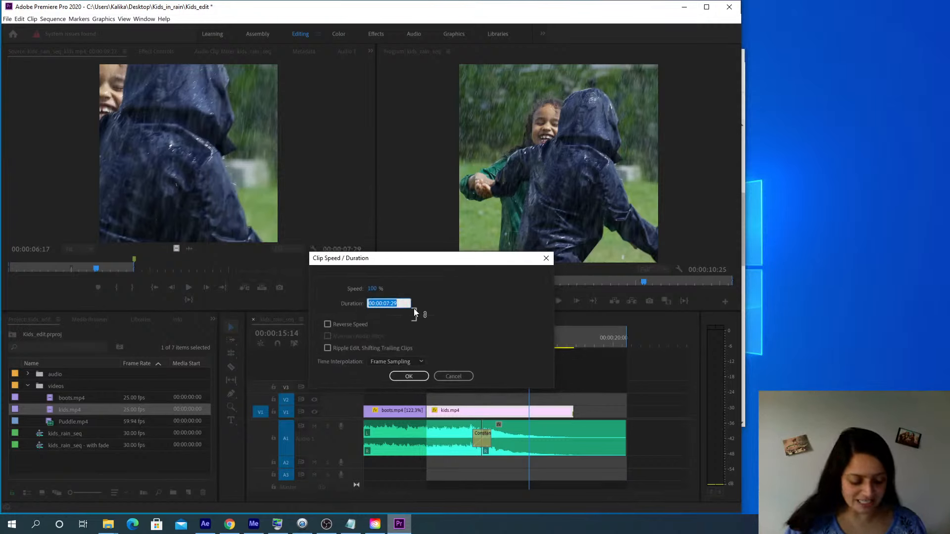
{"action": "type", "text": "10.25"}
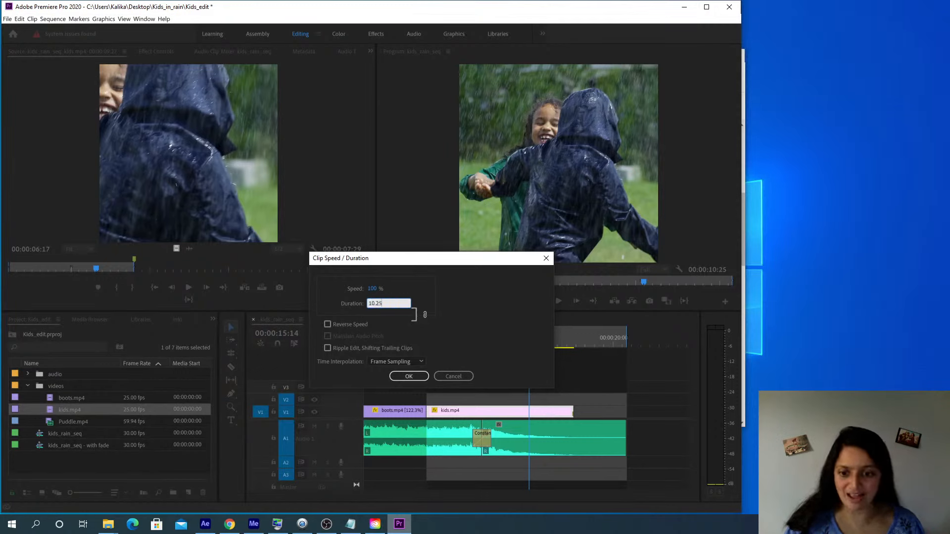
{"action": "left_click", "coordinate": [479, 311]}
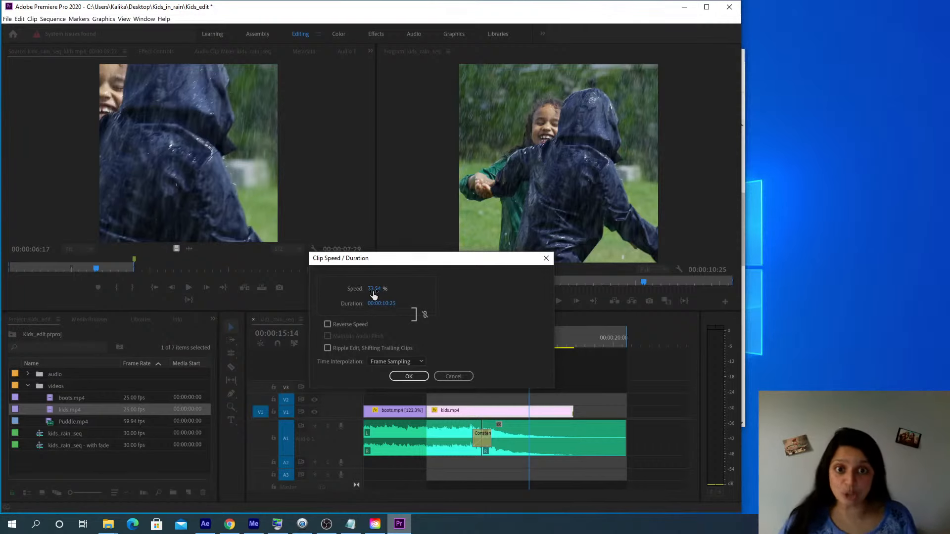
{"action": "left_click", "coordinate": [417, 376]}
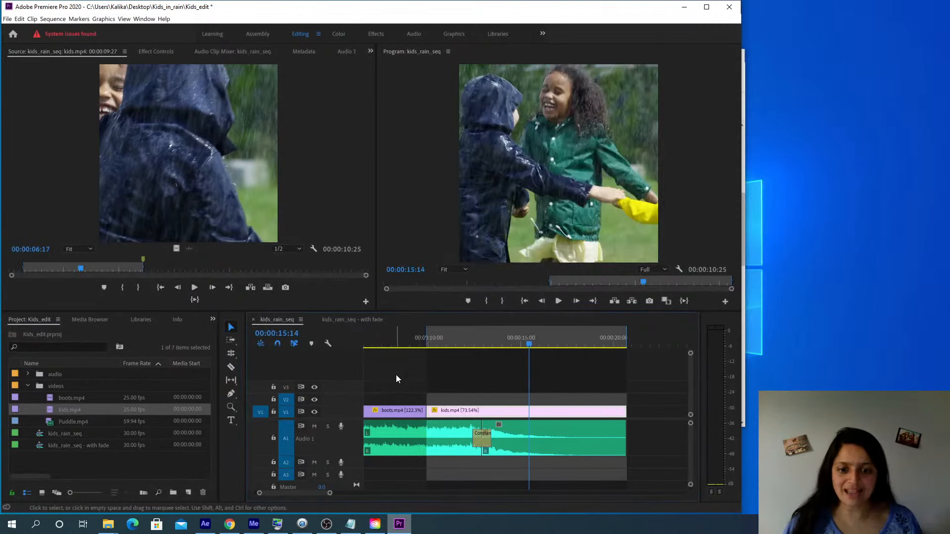
Play the retimed kids.mp4 clip from near its start to check the new speed
{"action": "left_click", "coordinate": [430, 341]}
{"action": "key", "text": "space"}
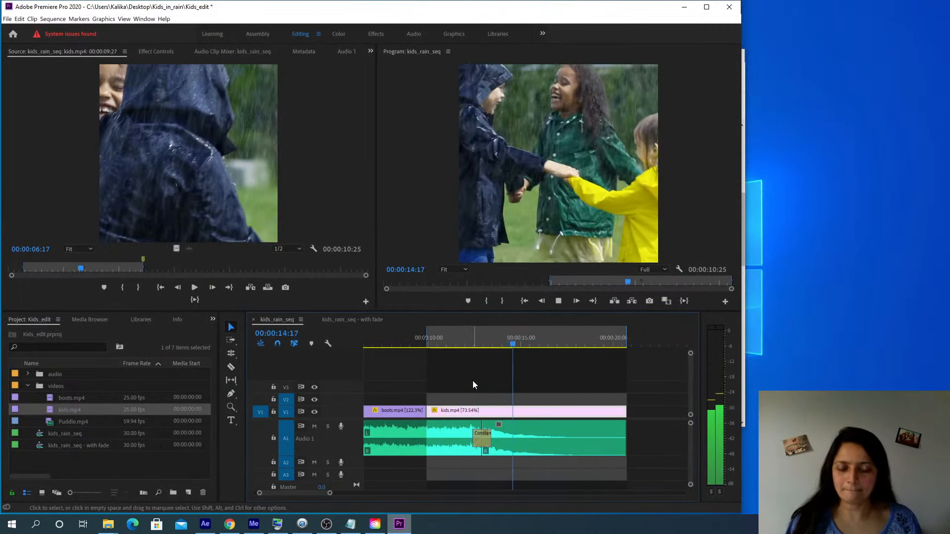
{"action": "key", "text": "space"}
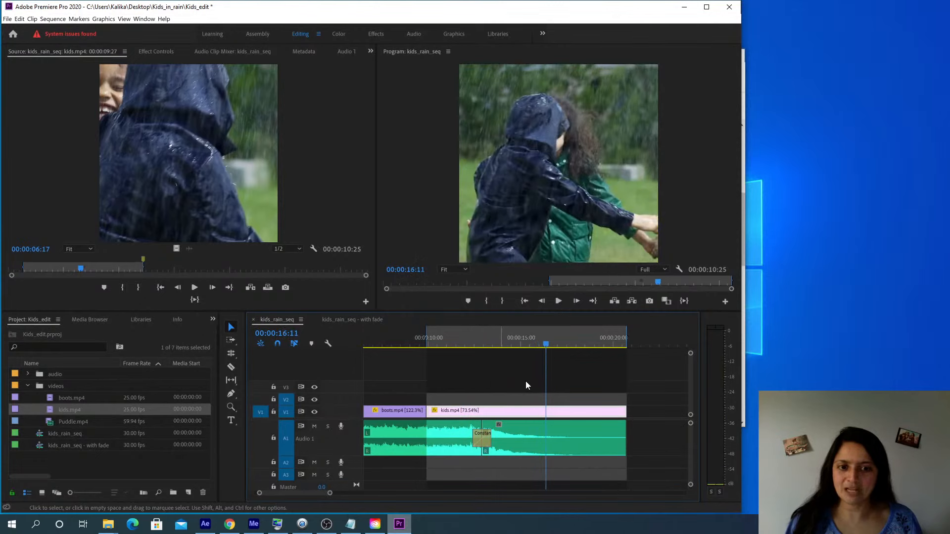
Apply the default Cross Dissolve to the end of kids.mp4 and extend its start back to 00:00:16:09
{"action": "mouse_move", "coordinate": [540, 349]}
{"action": "left_mouse_down"}
{"action": "mouse_move", "coordinate": [583, 346]}
{"action": "mouse_move", "coordinate": [524, 357]}
{"action": "mouse_move", "coordinate": [544, 354]}
{"action": "left_mouse_up"}
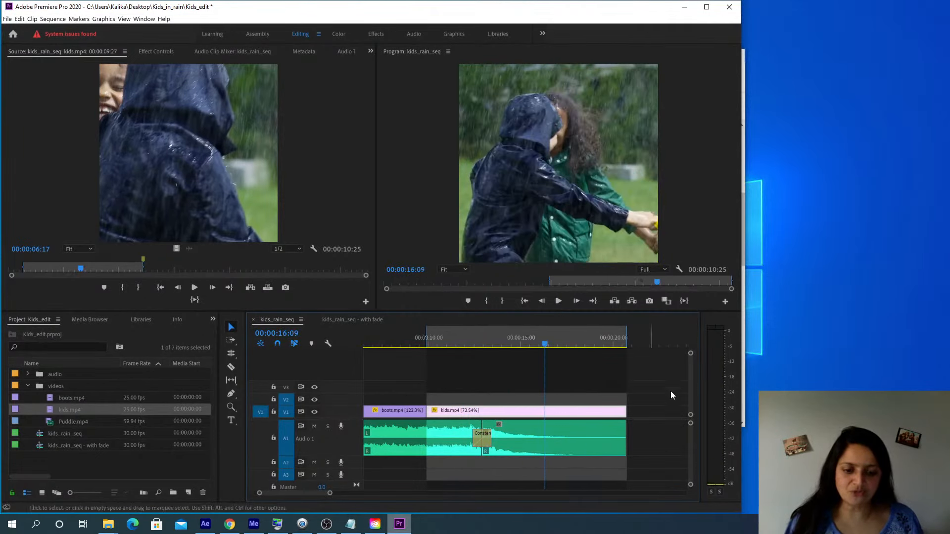
{"action": "right_click", "coordinate": [625, 410]}
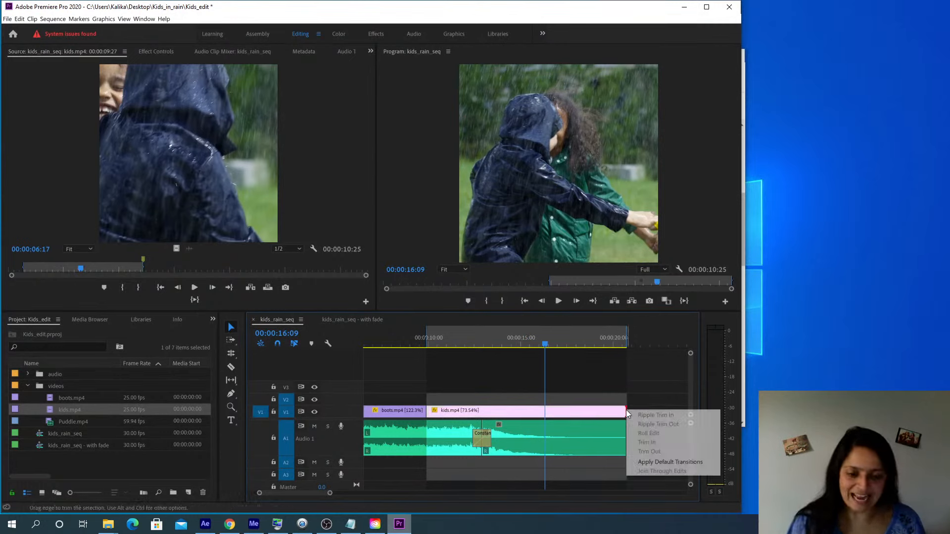
{"action": "left_click", "coordinate": [661, 463]}
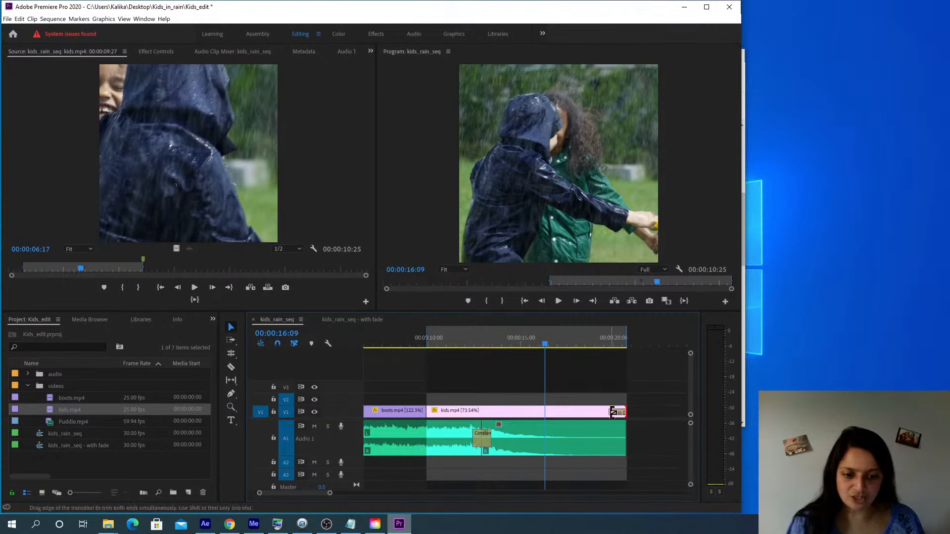
{"action": "left_click_drag", "start_coordinate": [611, 412], "coordinate": [545, 411]}
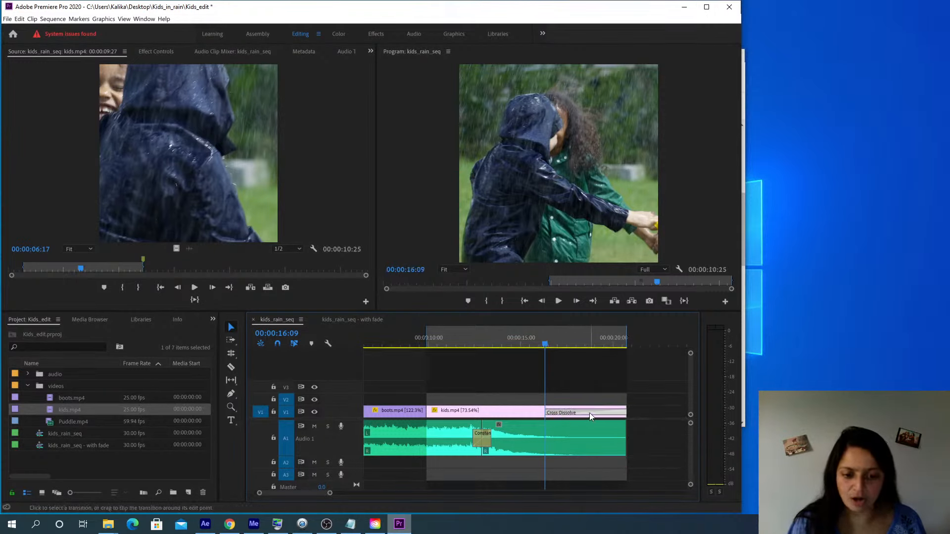
Play the last part of the sequence to review the fade-out of kids.mp4
{"action": "left_click", "coordinate": [478, 345]}
{"action": "key", "text": "space"}
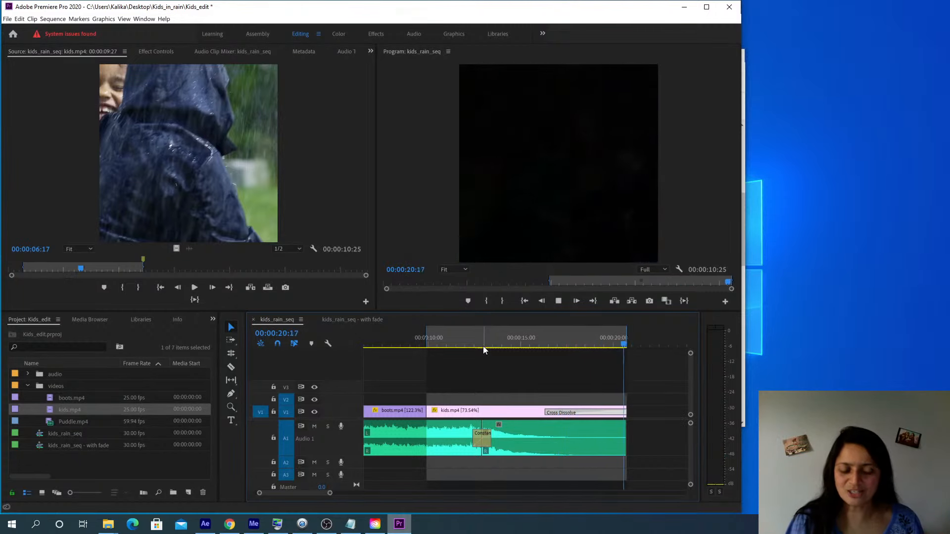
{"action": "key", "text": "space"}
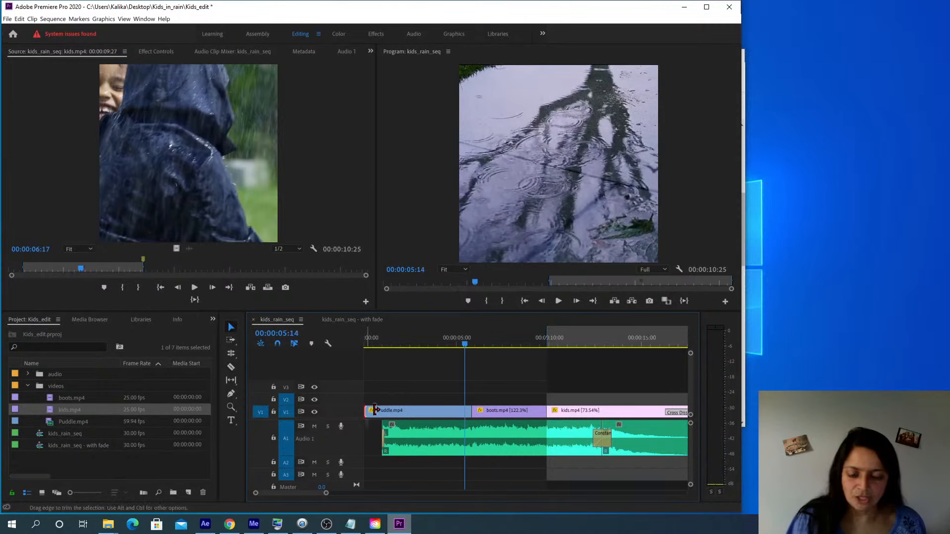
Scrub through the opening of Puddle.mp4 and park the playhead at 00:00:00:00
{"action": "mouse_move", "coordinate": [366, 411]}
{"action": "left_mouse_down"}
{"action": "mouse_move", "coordinate": [387, 409]}
{"action": "mouse_move", "coordinate": [353, 410]}
{"action": "left_mouse_up"}
{"action": "left_click", "coordinate": [359, 343]}
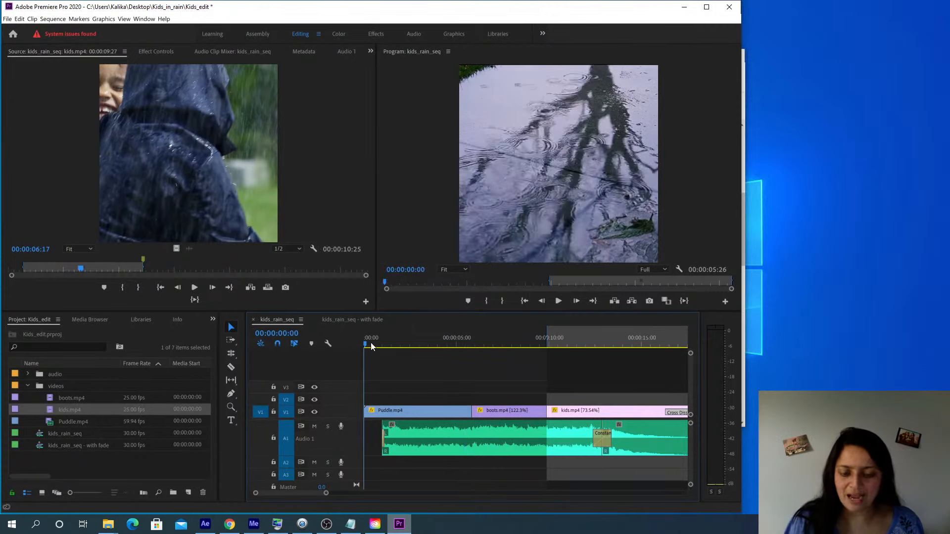
{"action": "left_click_drag", "start_coordinate": [371, 345], "coordinate": [414, 346]}
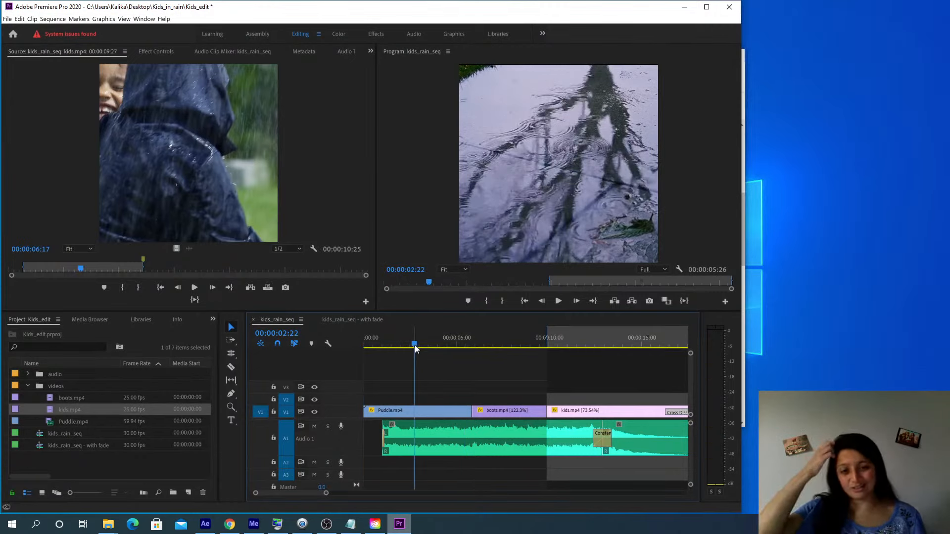
{"action": "left_click_drag", "start_coordinate": [421, 344], "coordinate": [343, 339]}
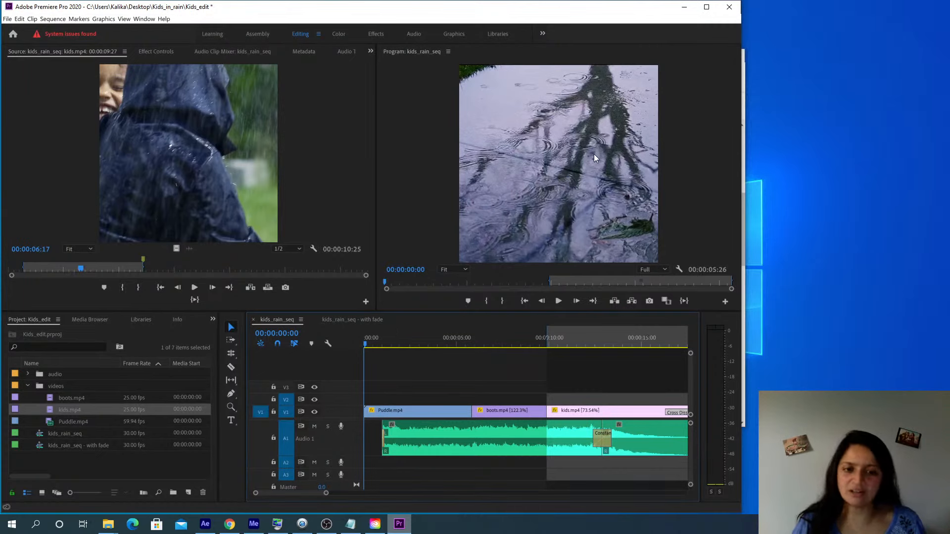
Add the Safe Margins control to the Program monitor's button bar and turn the safe margins on
{"action": "left_click", "coordinate": [231, 420]}
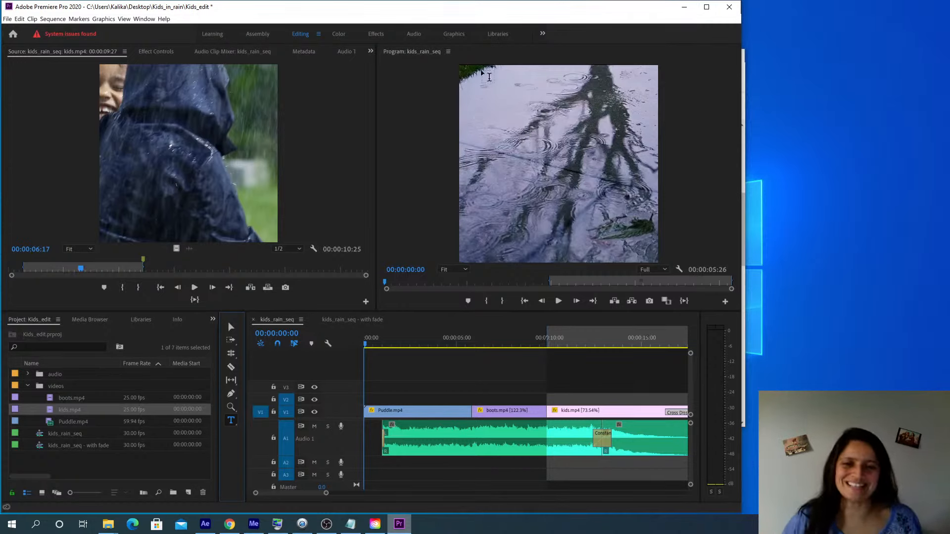
{"action": "left_click", "coordinate": [725, 302]}
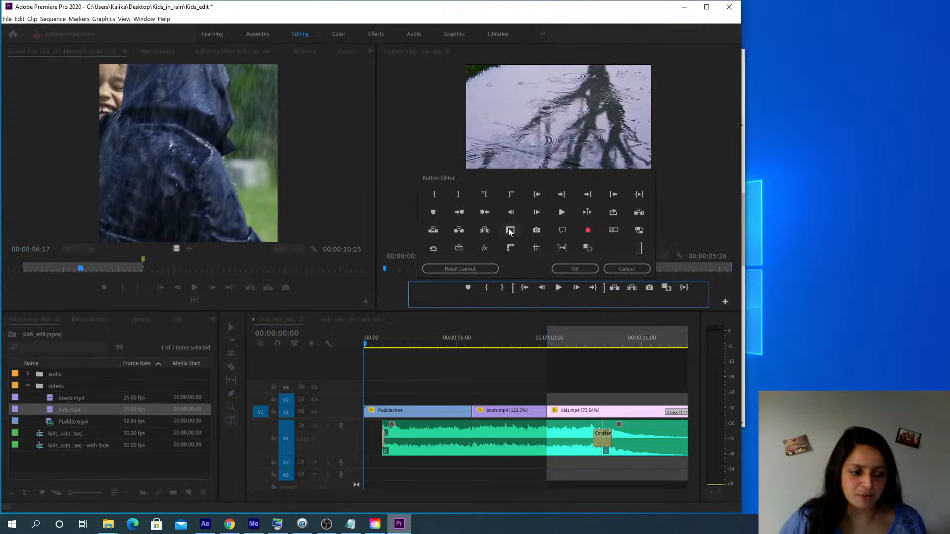
{"action": "left_click_drag", "start_coordinate": [510, 231], "coordinate": [559, 299]}
{"action": "left_click", "coordinate": [581, 269]}
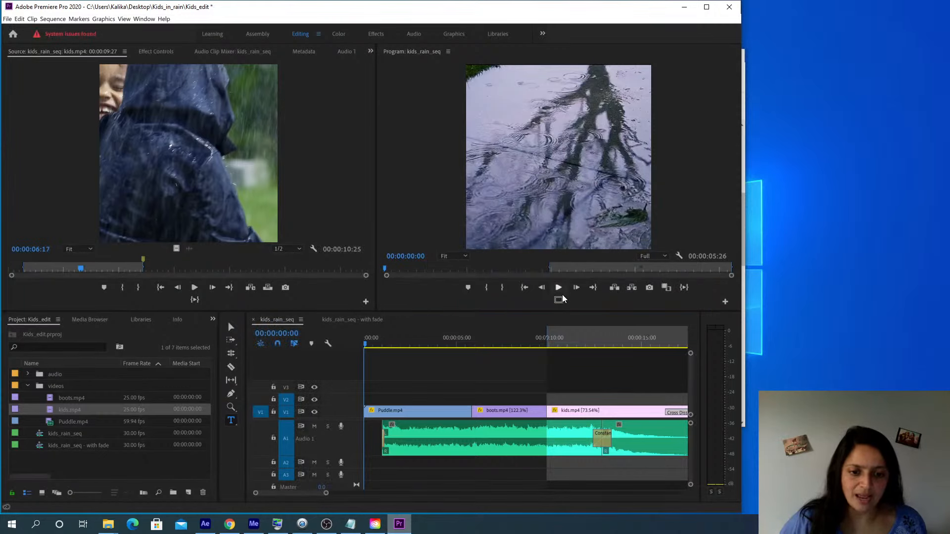
{"action": "left_click", "coordinate": [558, 301]}
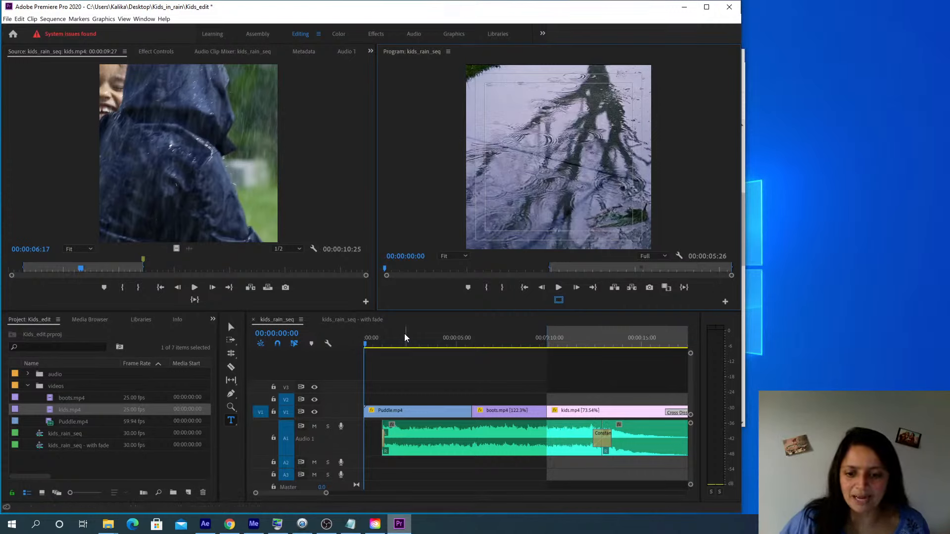
Select the Puddle.mp4 clip, view the safe margins in a maximized Program monitor, and restore the layout
{"action": "left_click", "coordinate": [399, 415]}
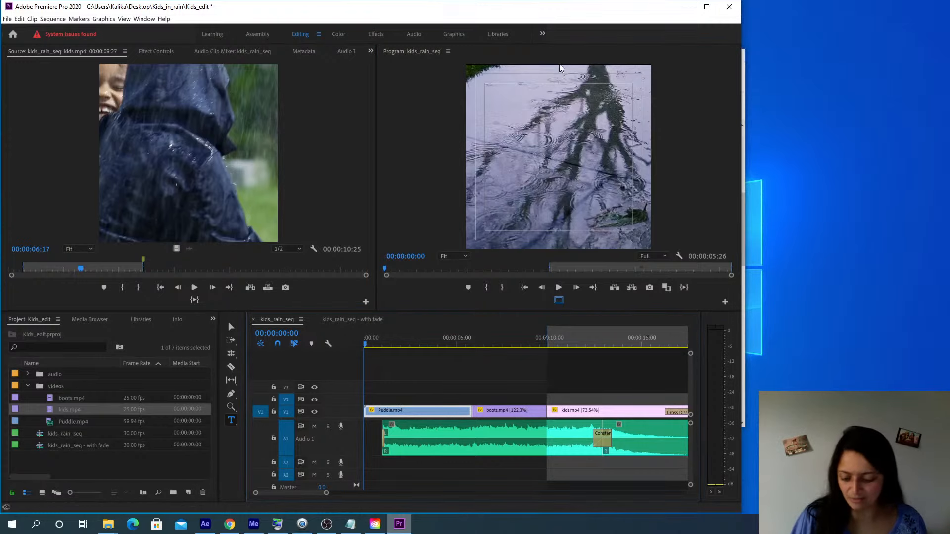
{"action": "key", "text": "grave"}
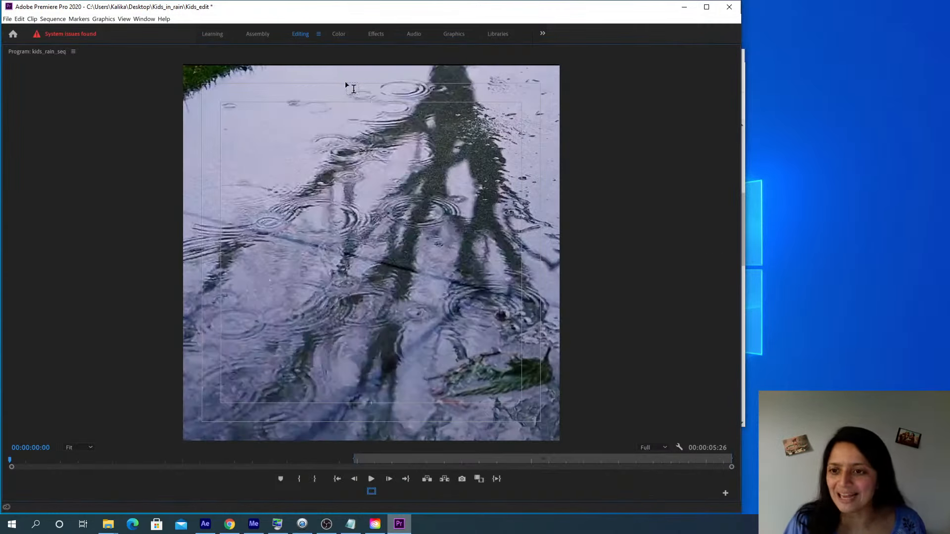
{"action": "key", "text": "grave"}
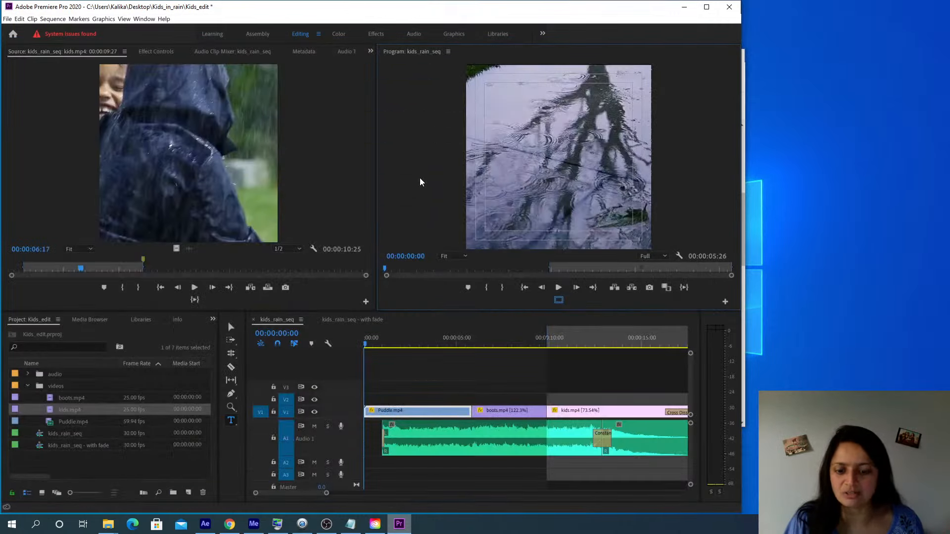
Set the vertical Position of the opening Puddle.mp4 clip's Motion to 540
{"action": "left_click", "coordinate": [230, 326]}
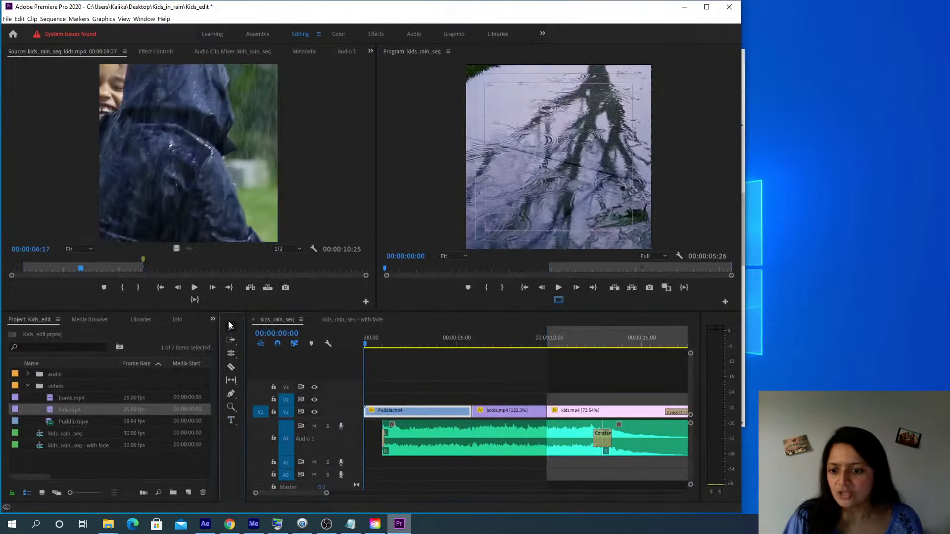
{"action": "double_click", "coordinate": [390, 414]}
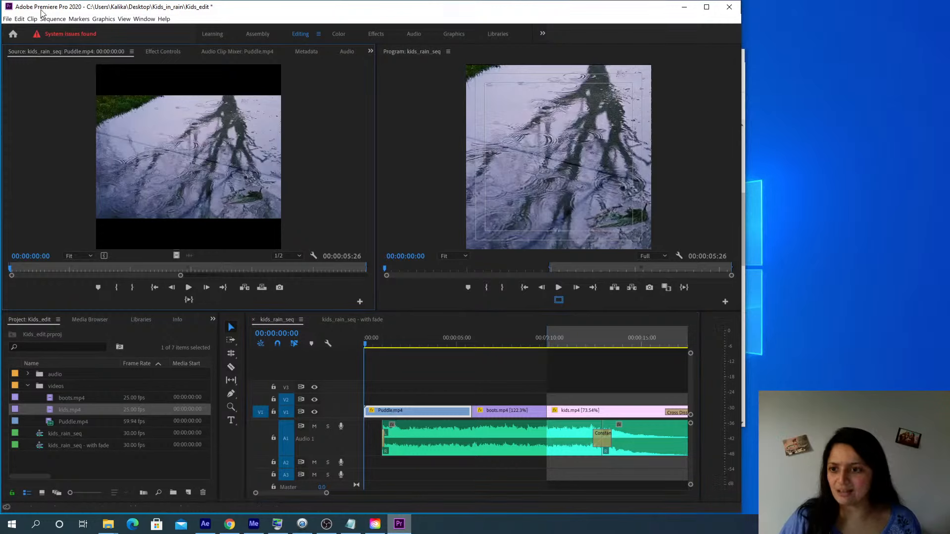
{"action": "left_click", "coordinate": [163, 51]}
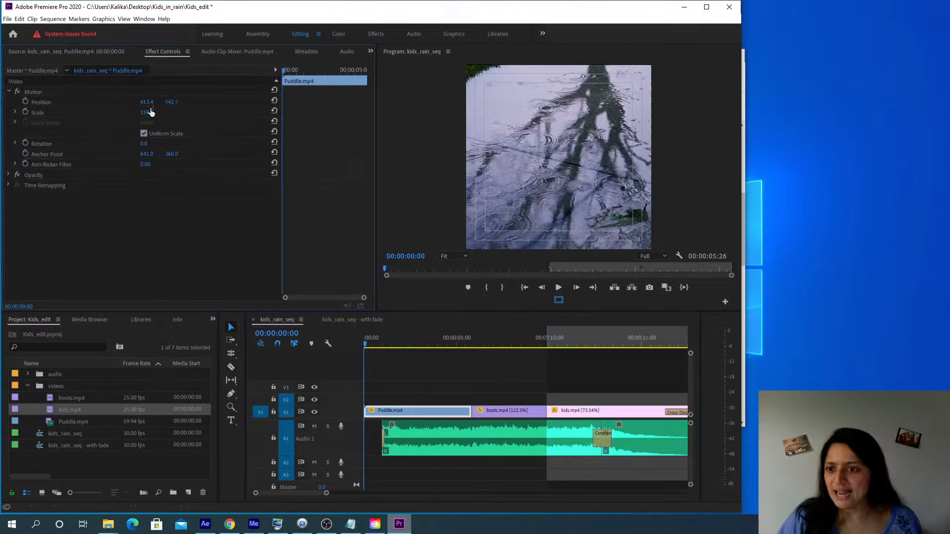
{"action": "left_click", "coordinate": [38, 91]}
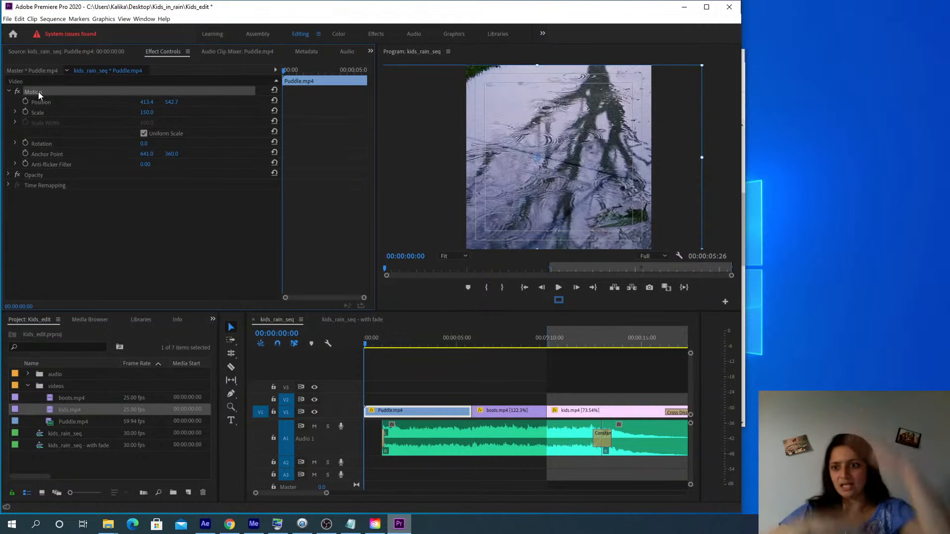
{"action": "left_click", "coordinate": [172, 102]}
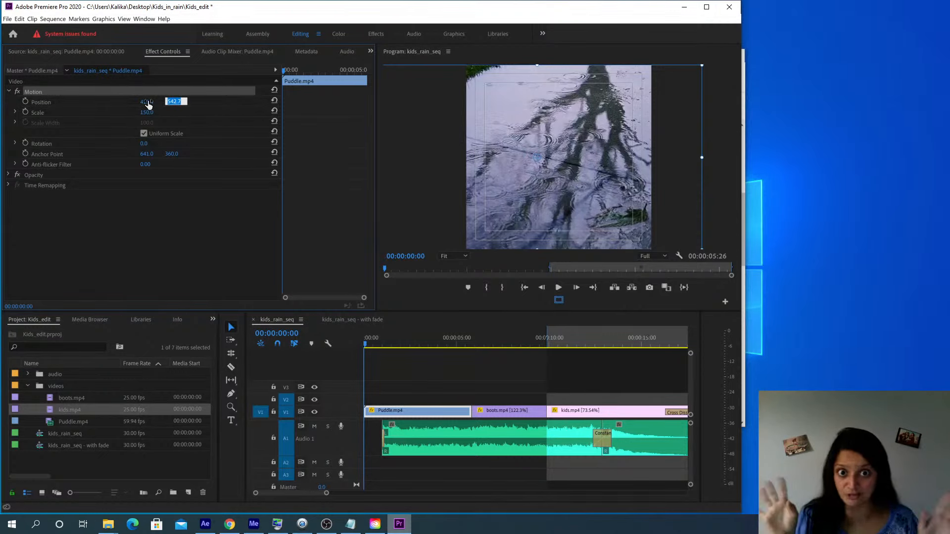
{"action": "type", "text": "5"}
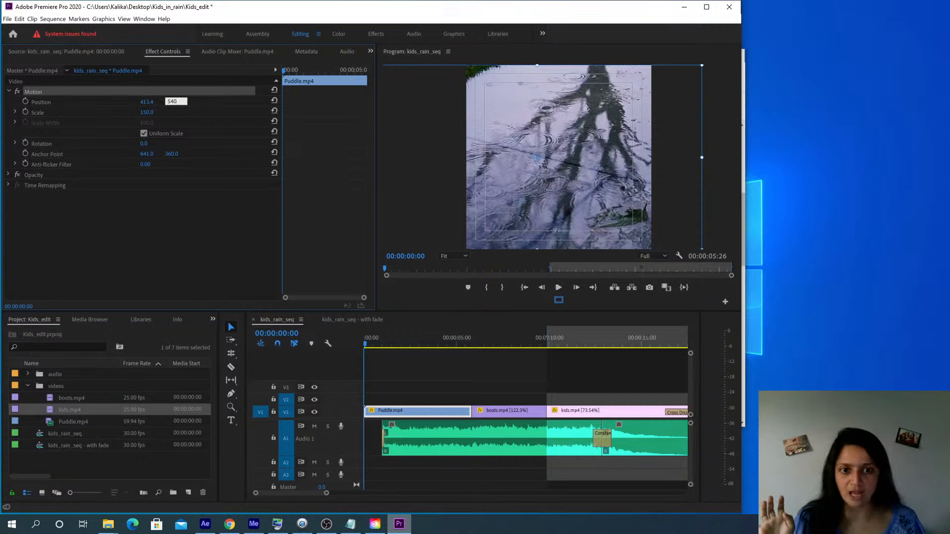
{"action": "type", "text": "40"}
{"action": "left_click", "coordinate": [179, 246]}
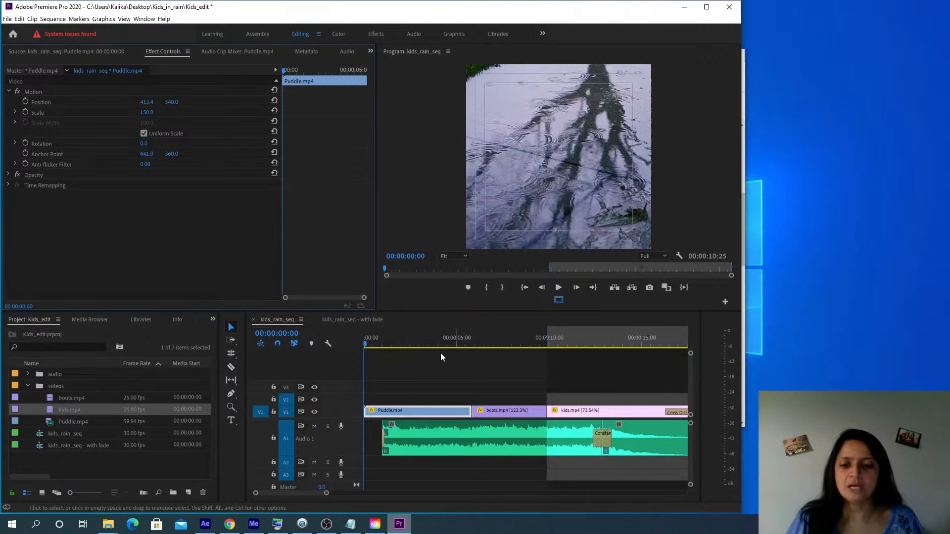
Add a text graphic over the Puddle clip at the sequence start, reading Rainy, Day, Parade on three separate lines
{"action": "left_click_drag", "start_coordinate": [374, 342], "coordinate": [364, 343]}
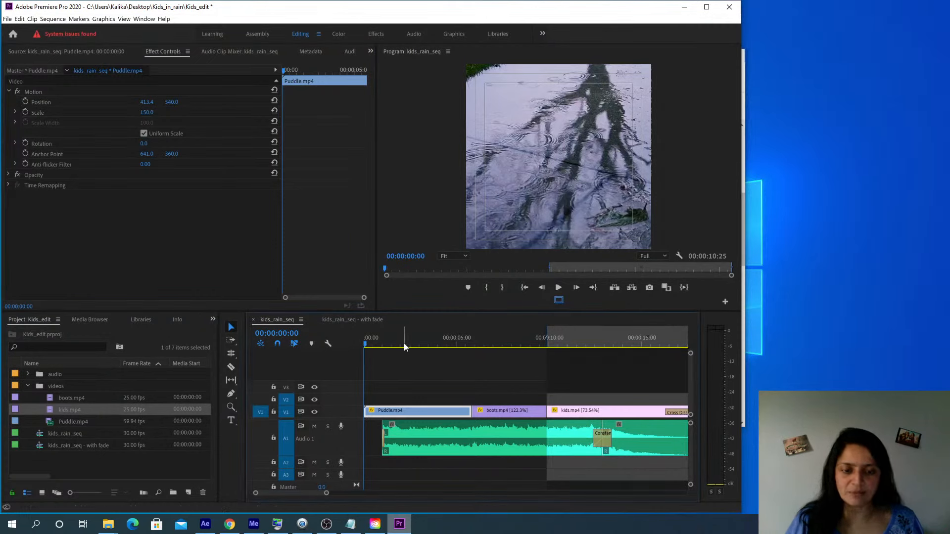
{"action": "left_click", "coordinate": [230, 421]}
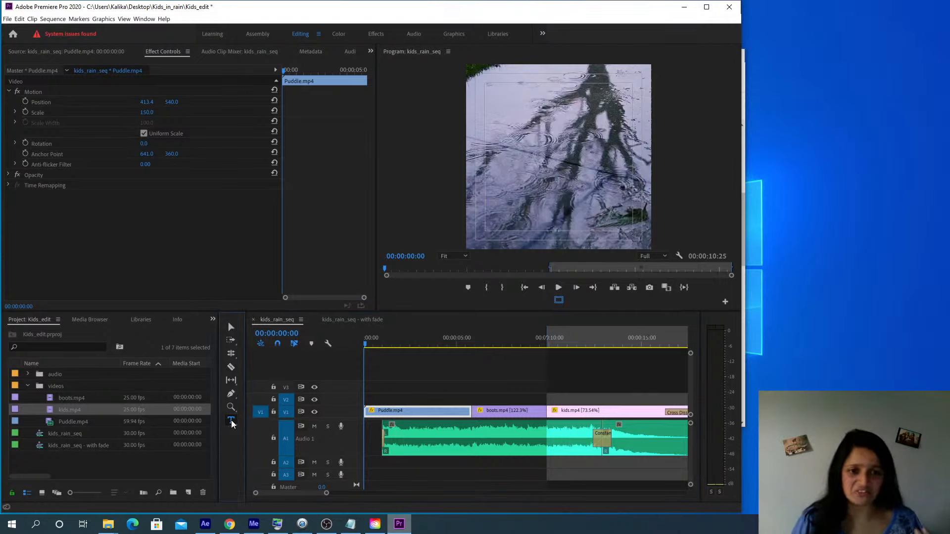
{"action": "left_click", "coordinate": [527, 134]}
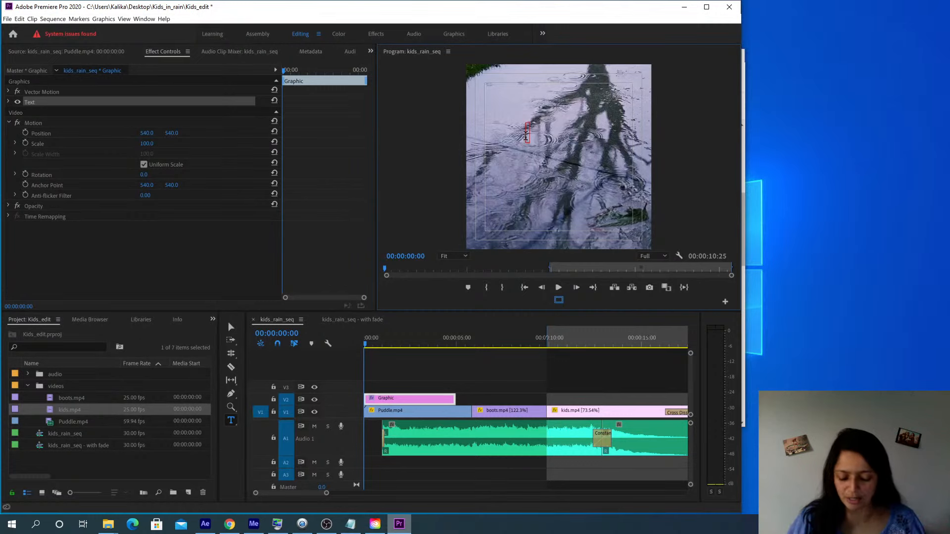
{"action": "type", "text": "Rainy"}
{"action": "key", "text": "Return"}
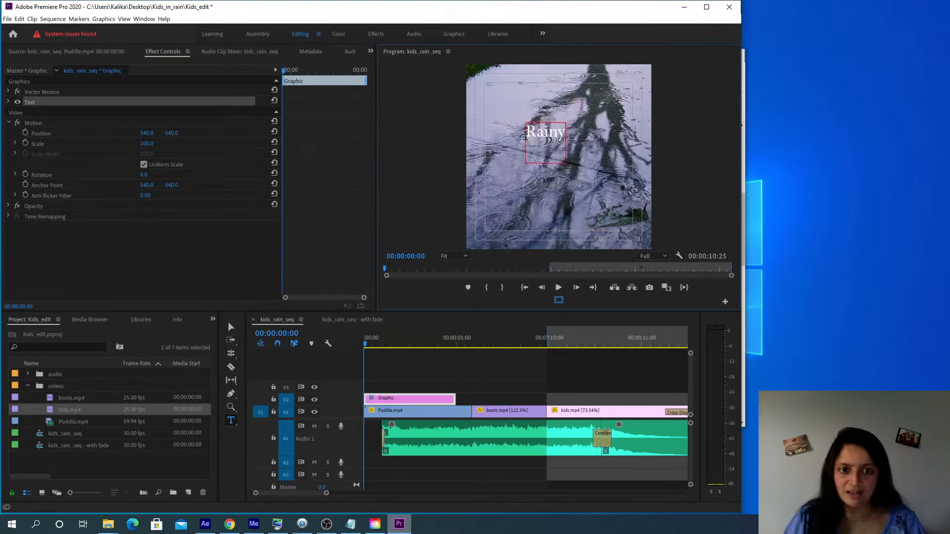
{"action": "type", "text": "Day"}
{"action": "key", "text": "Return"}
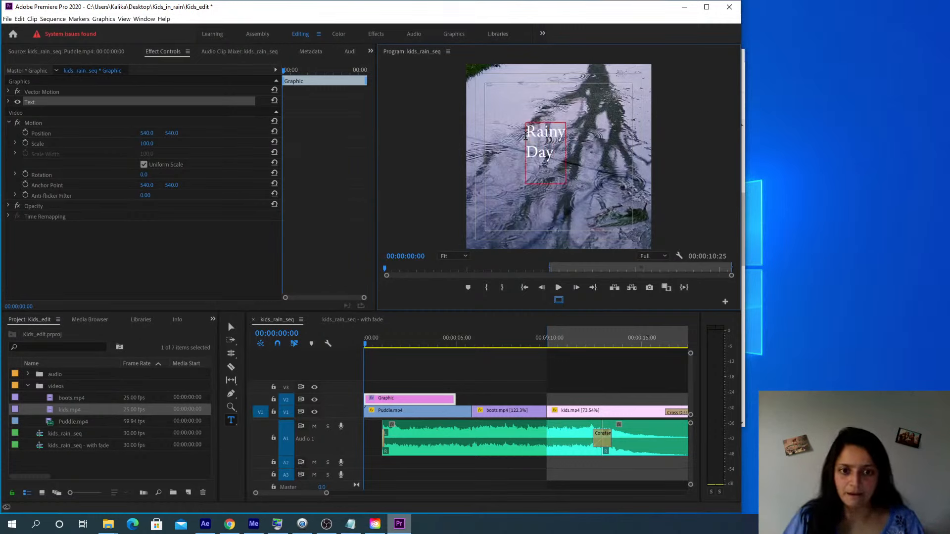
{"action": "type", "text": "Parade"}
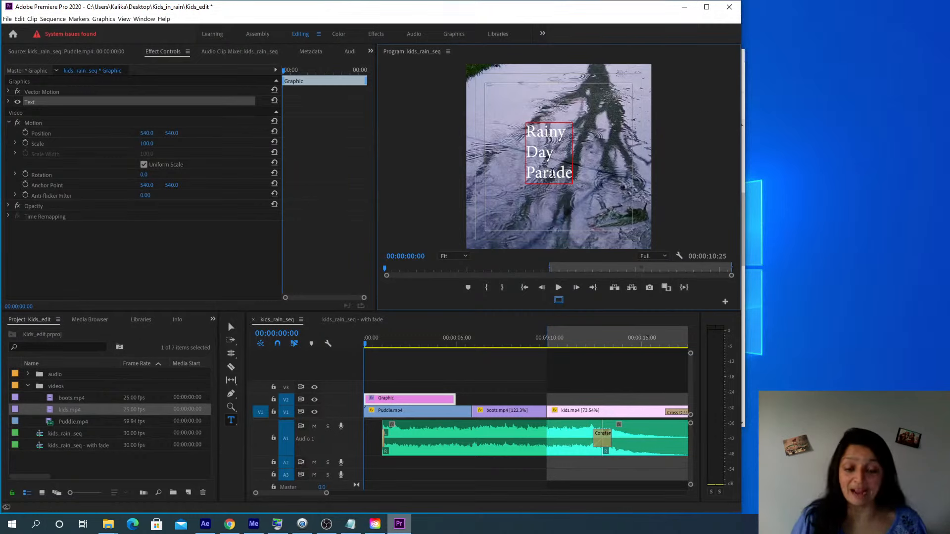
Try the Moret and Museo Slab fonts on the Rainy Day Parade title and play the opening
{"action": "left_click", "coordinate": [9, 101]}
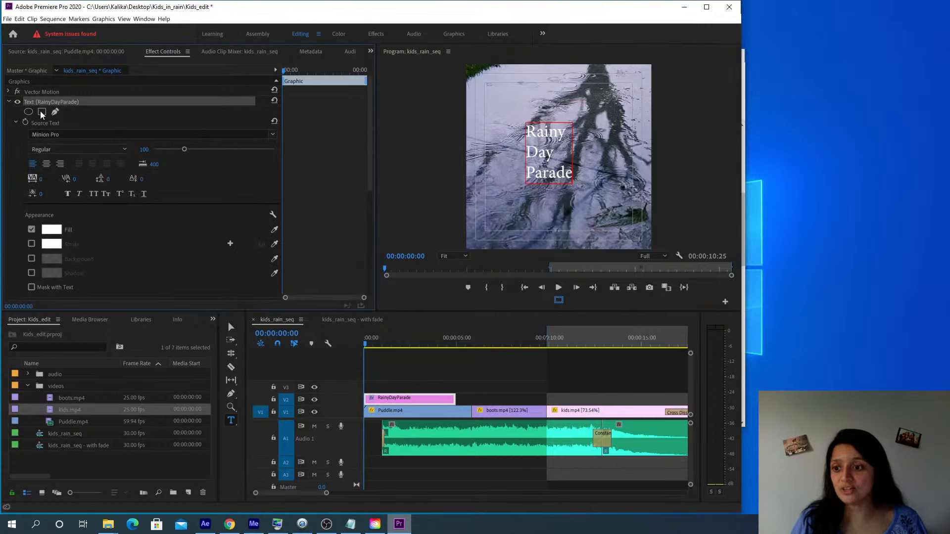
{"action": "left_click", "coordinate": [273, 134]}
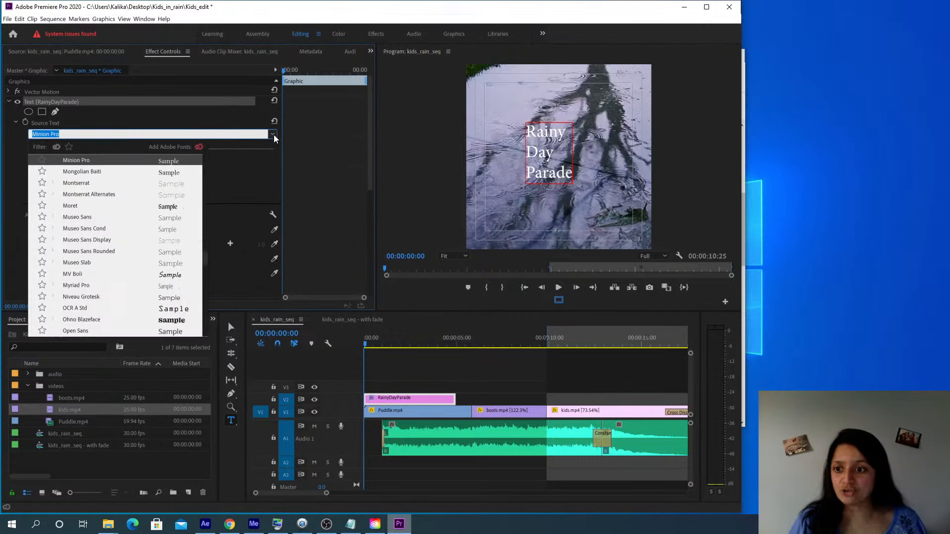
{"action": "left_click", "coordinate": [84, 209]}
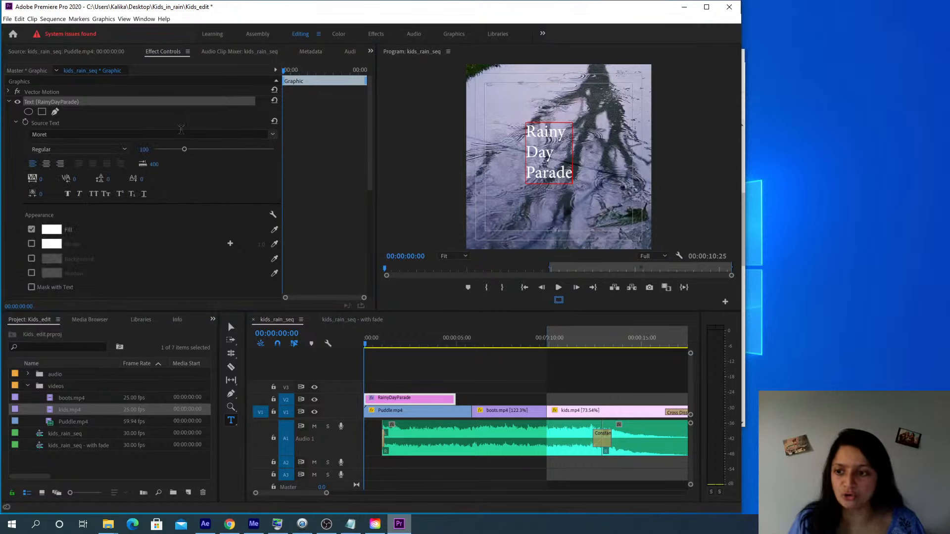
{"action": "left_click", "coordinate": [272, 135]}
{"action": "left_click", "coordinate": [118, 217]}
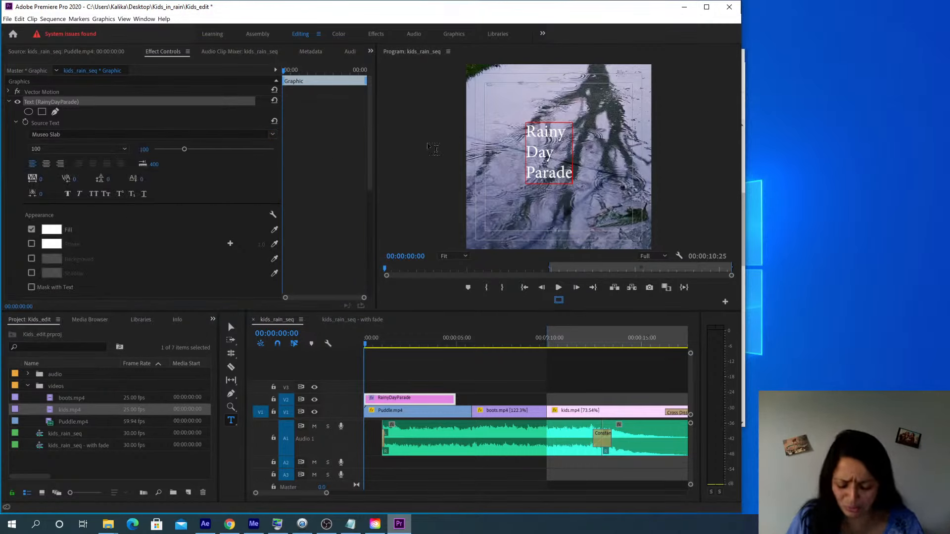
{"action": "key", "text": "space"}
{"action": "key", "text": "space"}
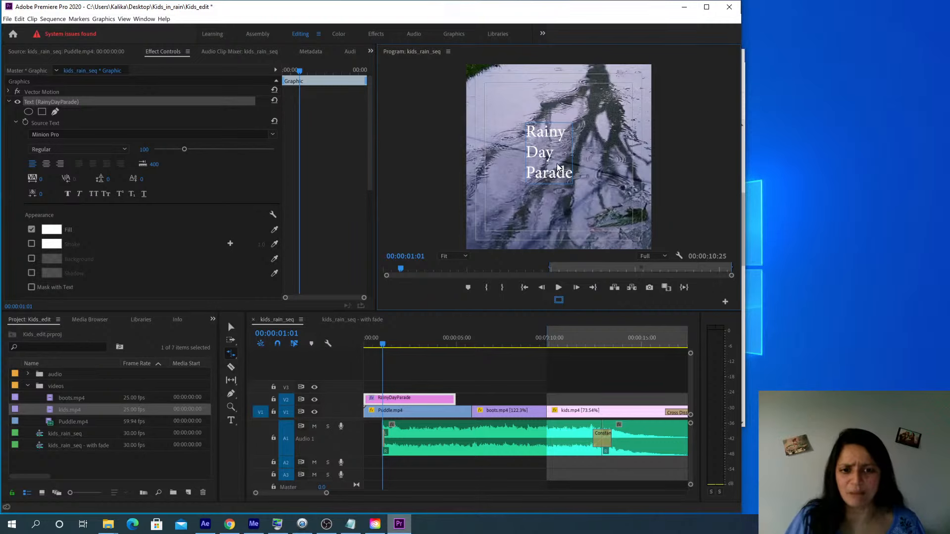
Select all of the title's text in the Program monitor and set its font to Mascot MVB
{"action": "left_click", "coordinate": [231, 420]}
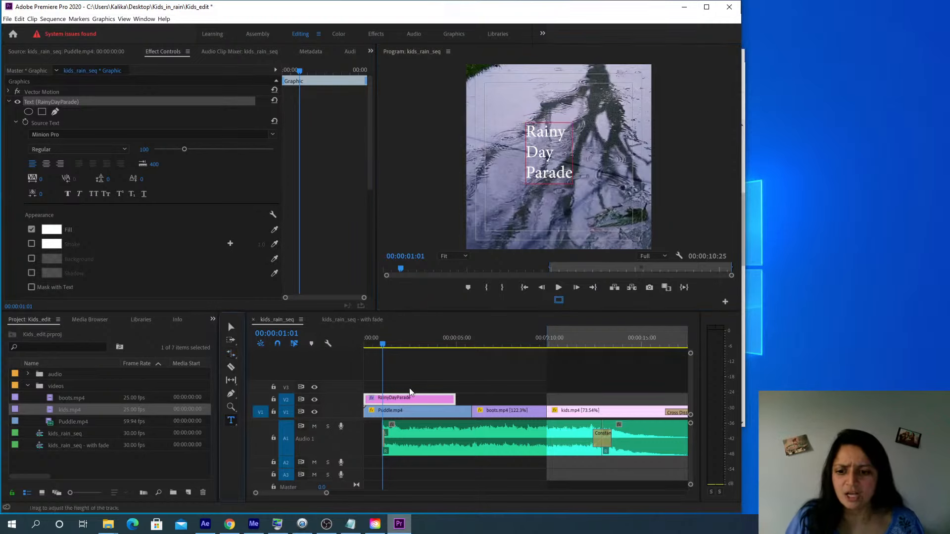
{"action": "left_click_drag", "start_coordinate": [572, 173], "coordinate": [516, 127]}
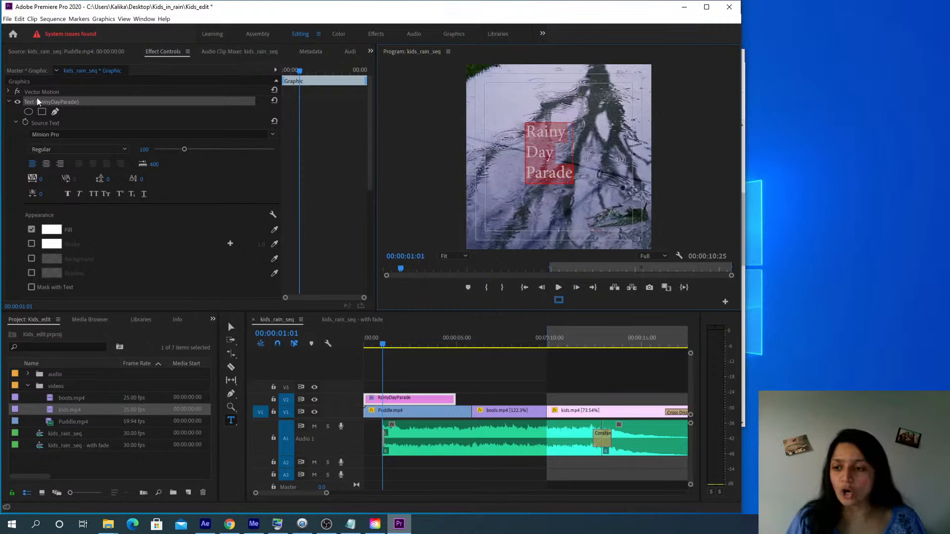
{"action": "left_click", "coordinate": [272, 134]}
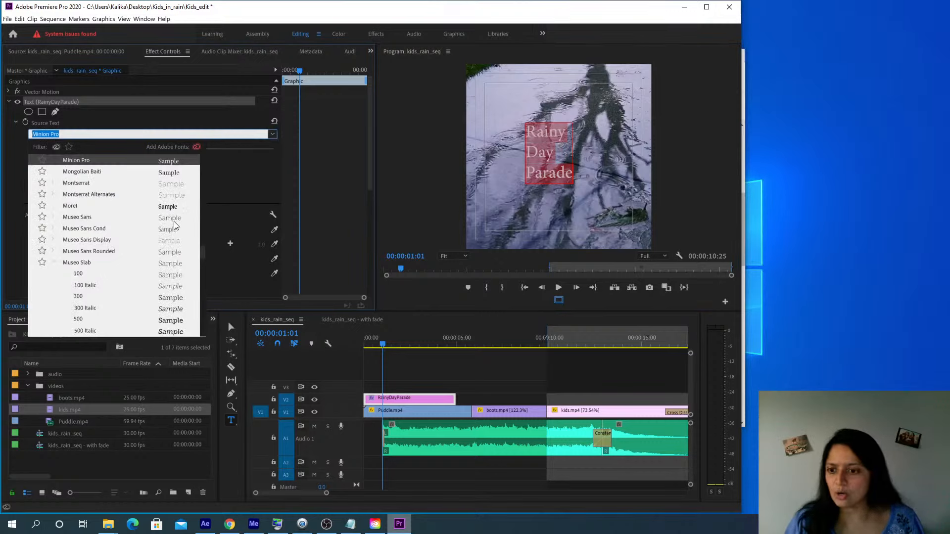
{"action": "scroll", "coordinate": [174, 221], "scroll_direction": "up", "scroll_amount": 5}
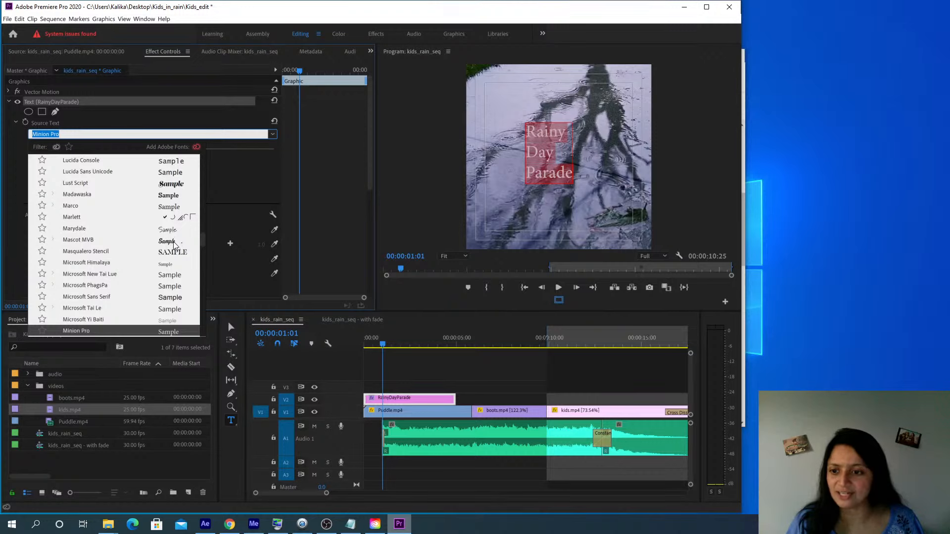
{"action": "left_click", "coordinate": [174, 243]}
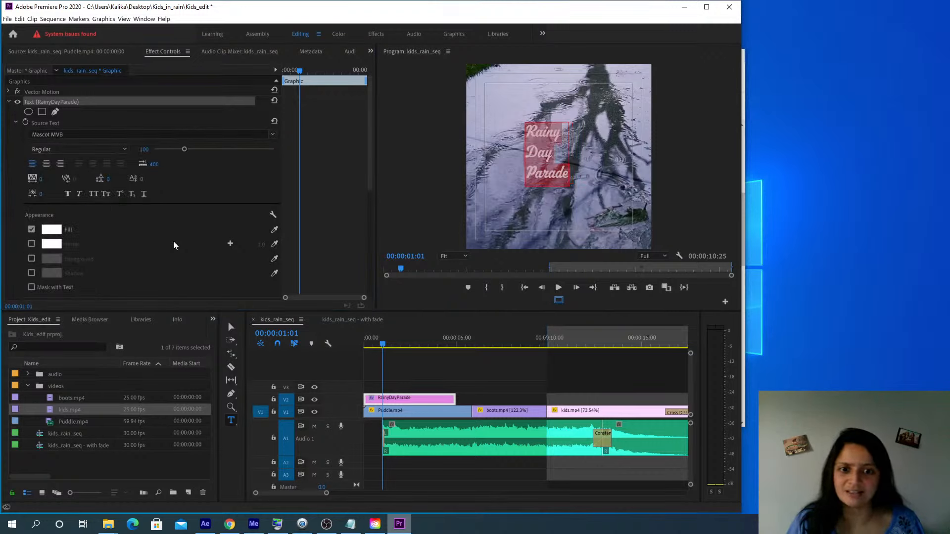
Change the selected title text's font to Didot Medium and center-align its lines
{"action": "left_click", "coordinate": [273, 135]}
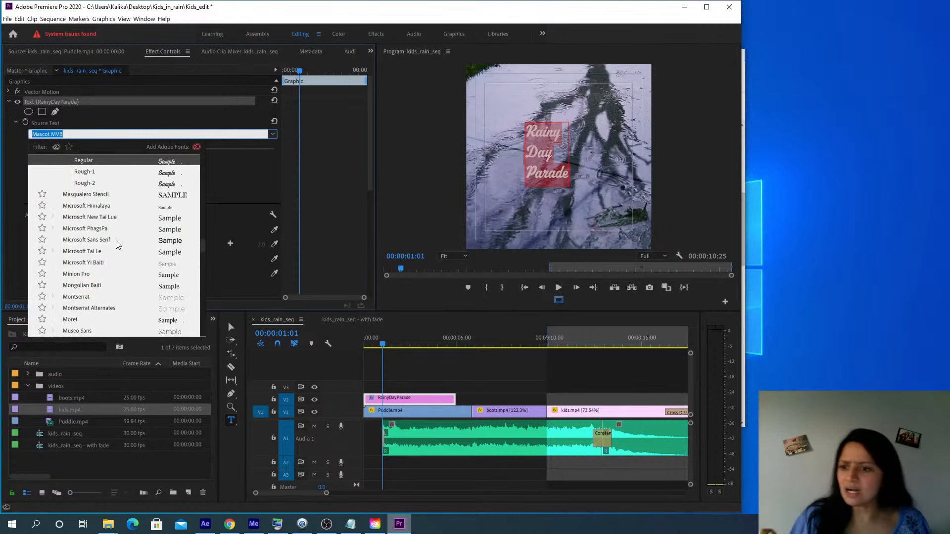
{"action": "scroll", "coordinate": [115, 240], "scroll_direction": "up", "scroll_amount": 2}
{"action": "scroll", "coordinate": [114, 243], "scroll_direction": "up", "scroll_amount": 2}
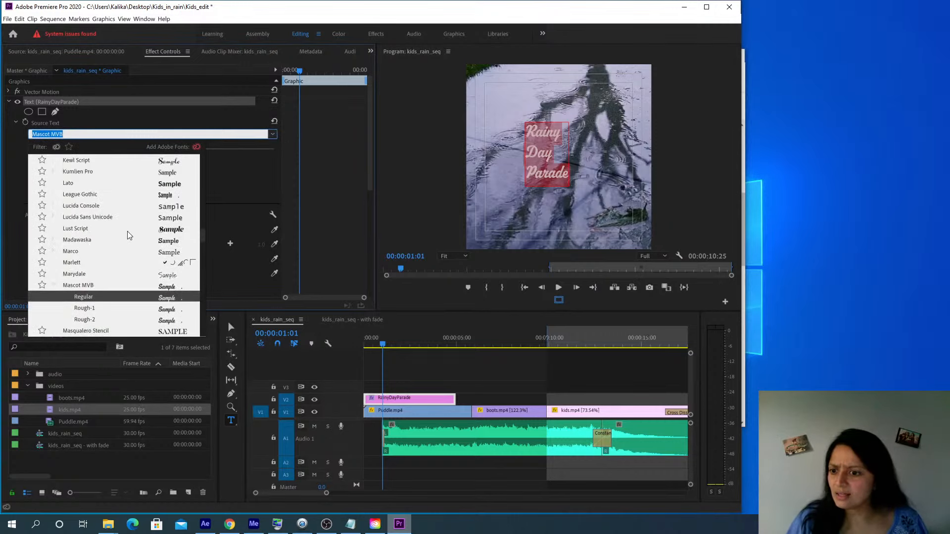
{"action": "scroll", "coordinate": [127, 231], "scroll_direction": "up", "scroll_amount": 1}
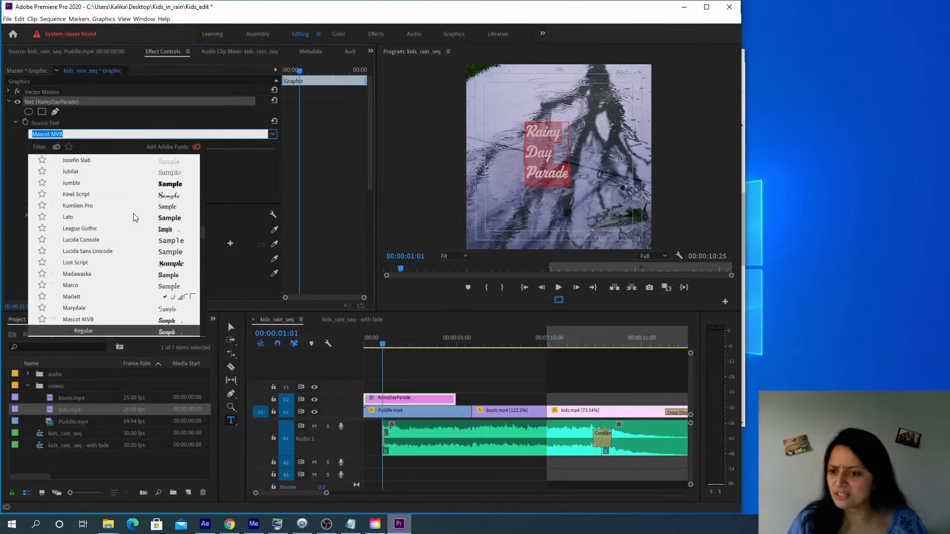
{"action": "scroll", "coordinate": [134, 215], "scroll_direction": "up", "scroll_amount": 1}
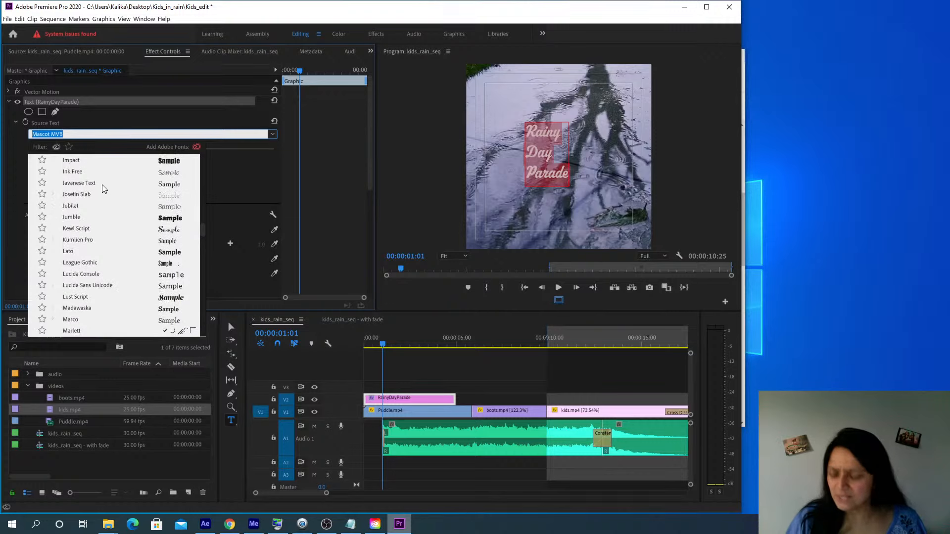
{"action": "type", "text": "dido"}
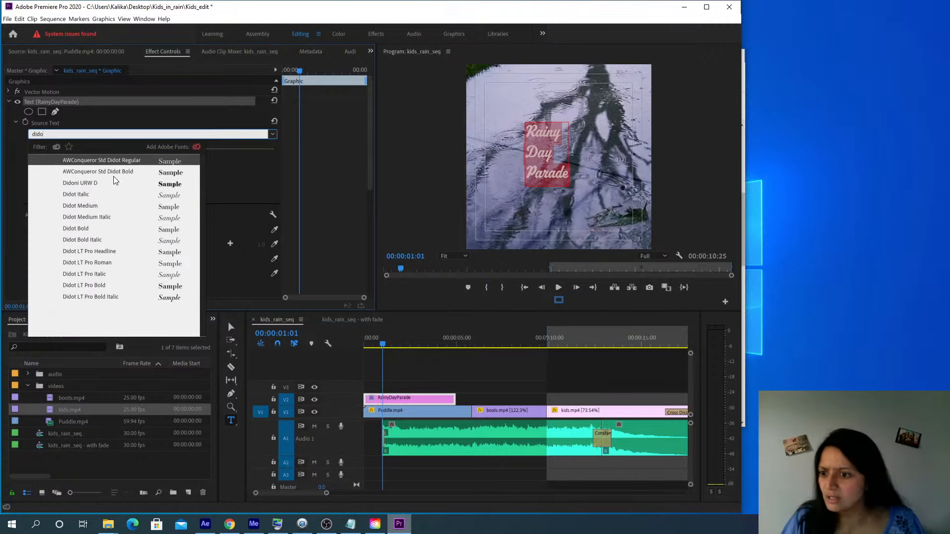
{"action": "left_click", "coordinate": [100, 207]}
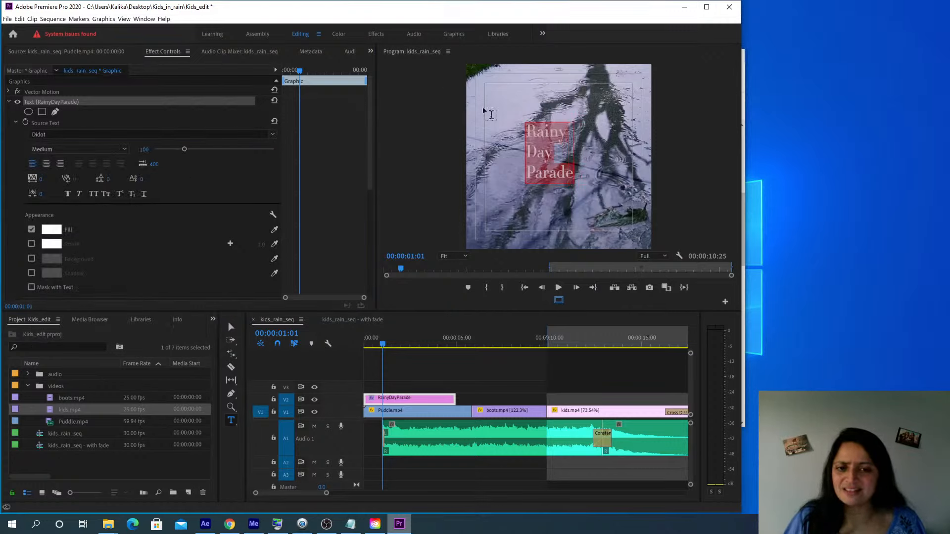
{"action": "left_click", "coordinate": [46, 164]}
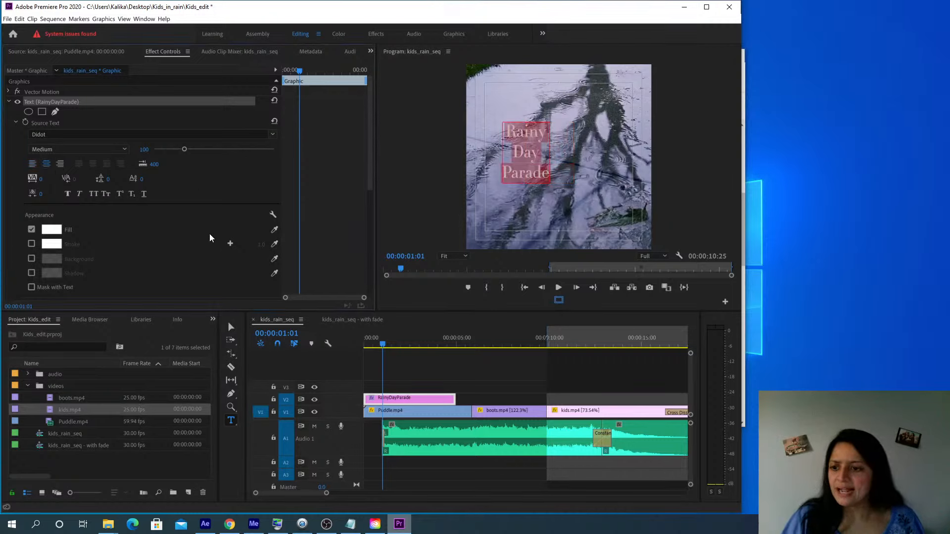
Examine the title graphic's Vector Motion, text Transform and video Motion properties in the effect settings
{"action": "left_click_drag", "start_coordinate": [370, 127], "coordinate": [373, 219]}
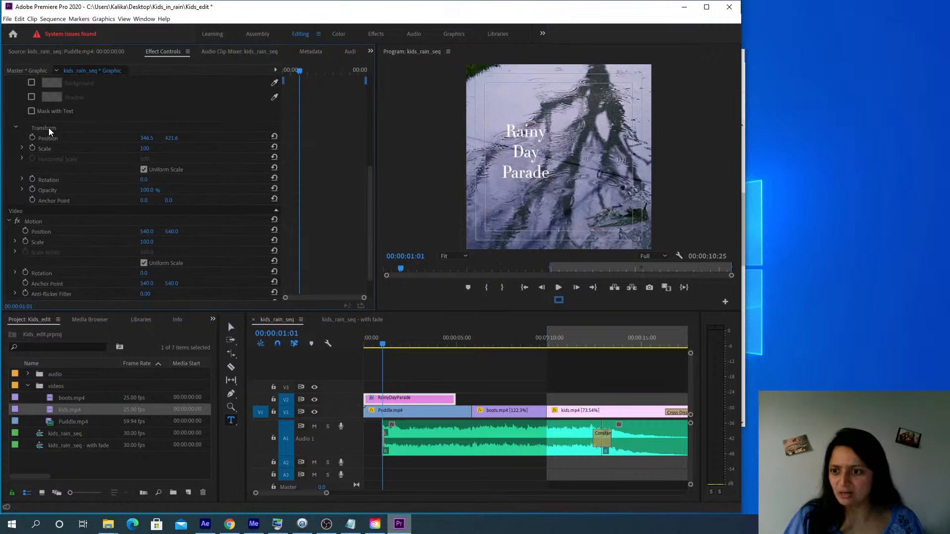
{"action": "left_click_drag", "start_coordinate": [370, 218], "coordinate": [367, 51]}
{"action": "left_click", "coordinate": [8, 92]}
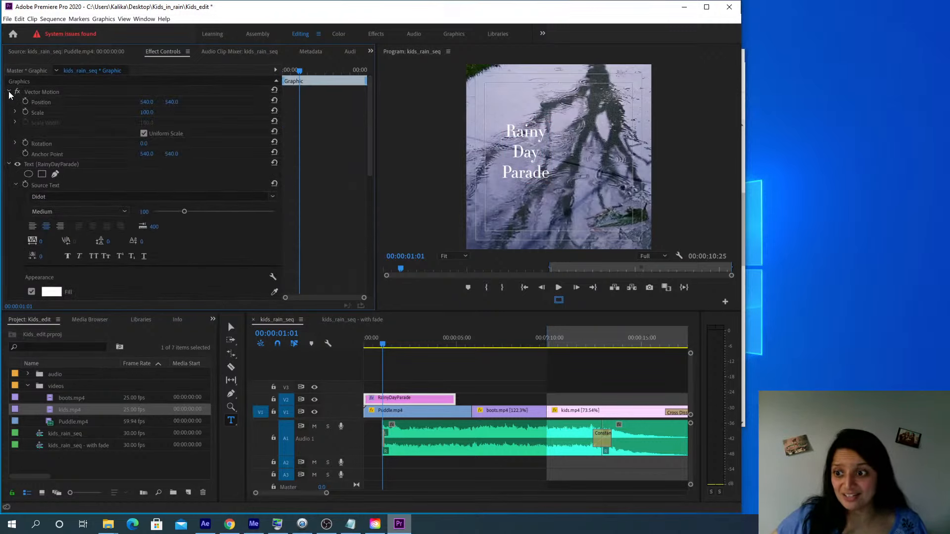
{"action": "left_click", "coordinate": [44, 92]}
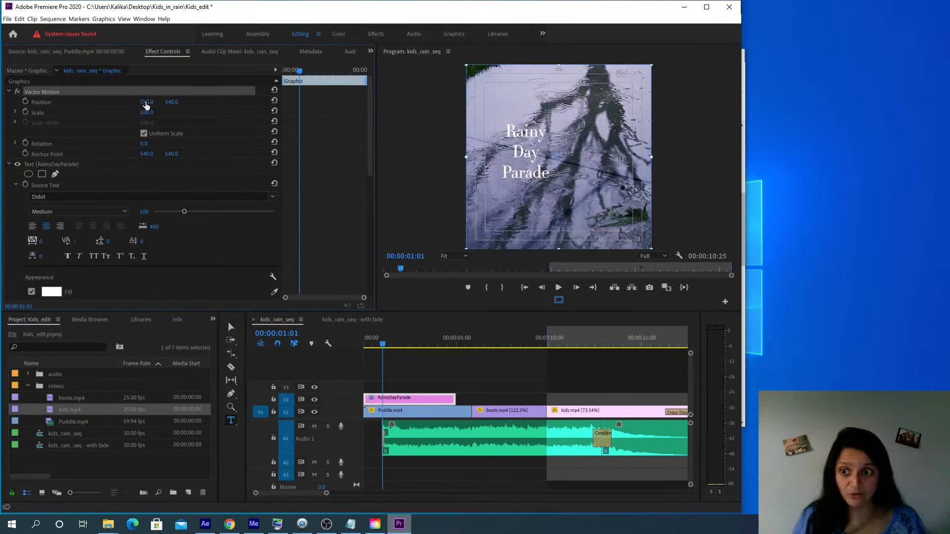
{"action": "left_click_drag", "start_coordinate": [370, 168], "coordinate": [357, 258]}
{"action": "left_click", "coordinate": [44, 175]}
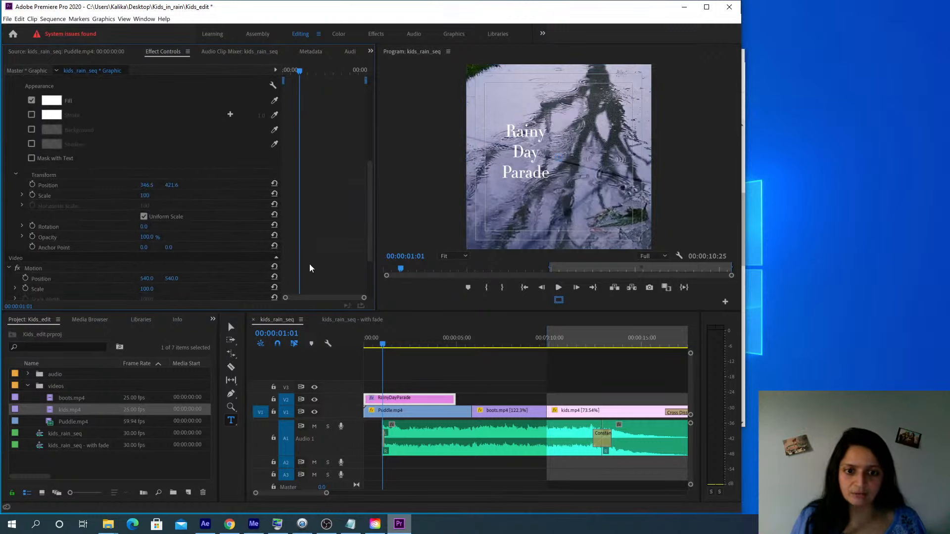
{"action": "left_click_drag", "start_coordinate": [372, 225], "coordinate": [366, 267]}
{"action": "left_click", "coordinate": [36, 192]}
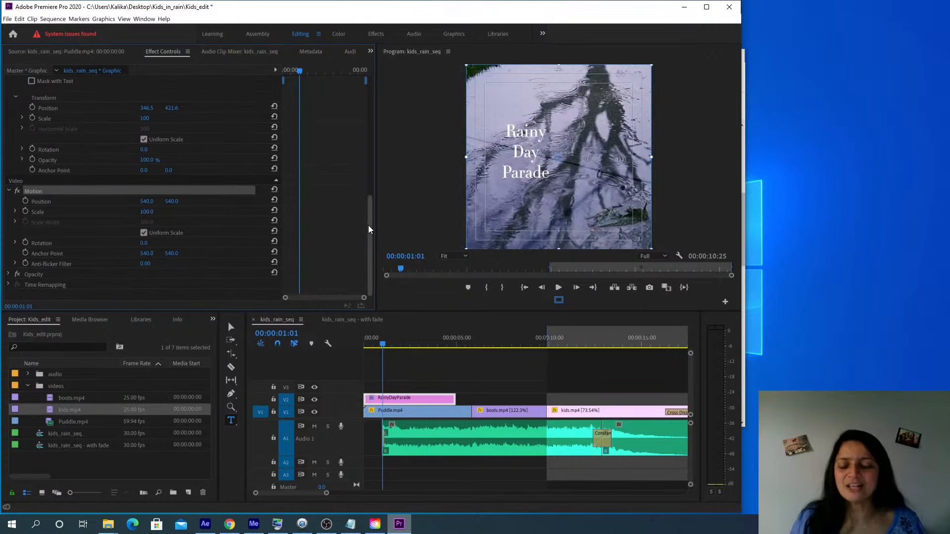
Select the RainyDayParade text layer in the effect settings and reset its Transform position to the default
{"action": "left_click_drag", "start_coordinate": [368, 225], "coordinate": [369, 196]}
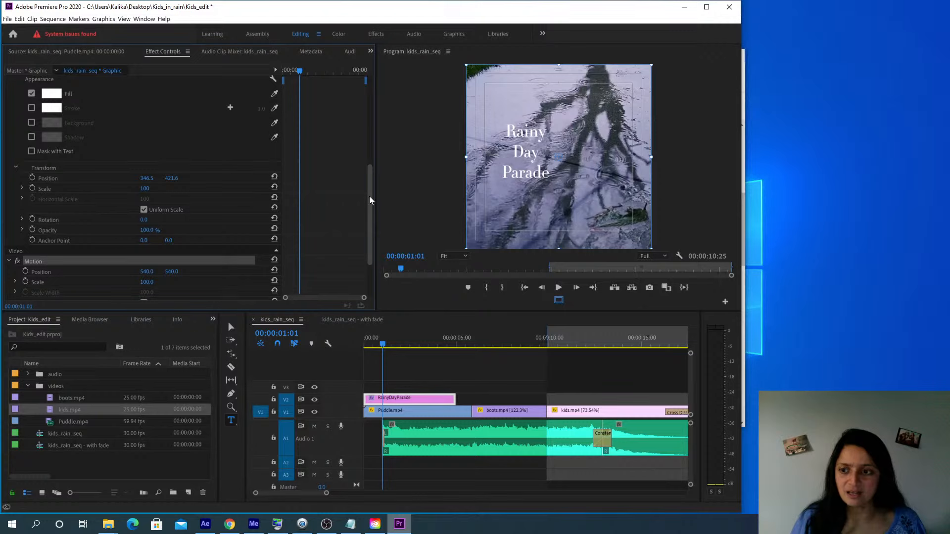
{"action": "left_click_drag", "start_coordinate": [369, 195], "coordinate": [370, 182]}
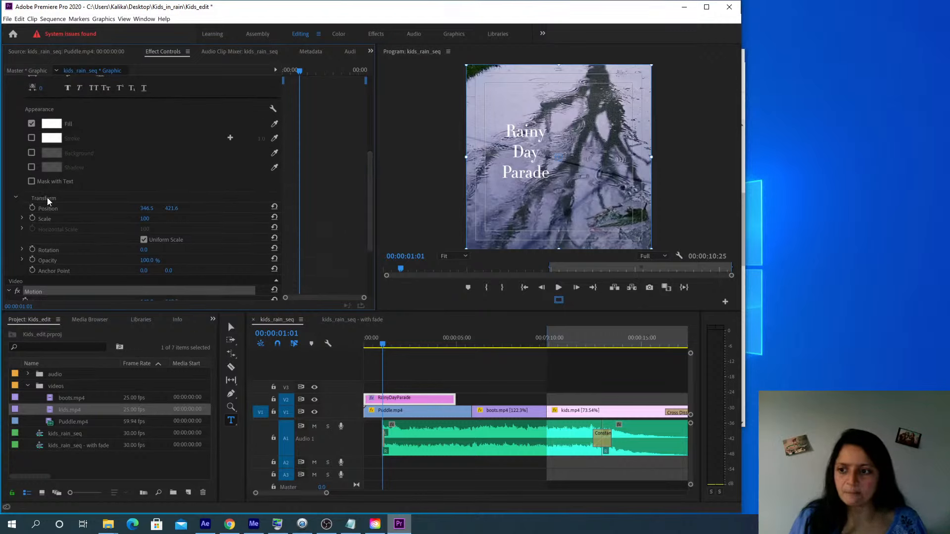
{"action": "left_click_drag", "start_coordinate": [371, 195], "coordinate": [365, 150]}
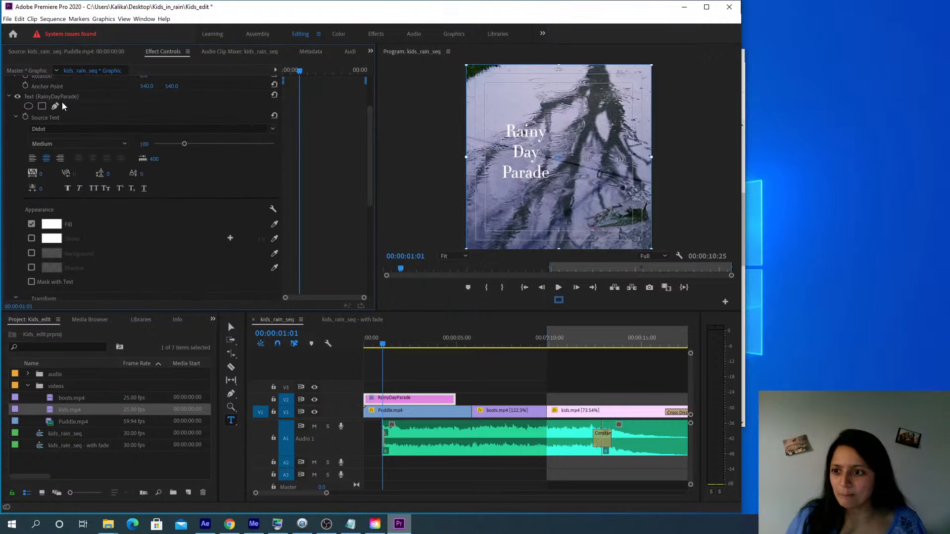
{"action": "left_click", "coordinate": [32, 96]}
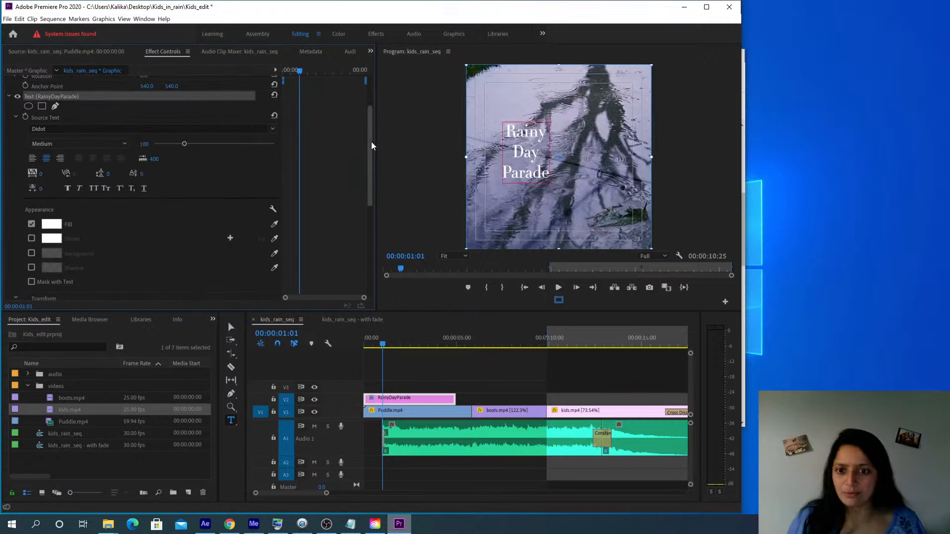
{"action": "left_click_drag", "start_coordinate": [371, 142], "coordinate": [371, 175]}
{"action": "left_click", "coordinate": [51, 230]}
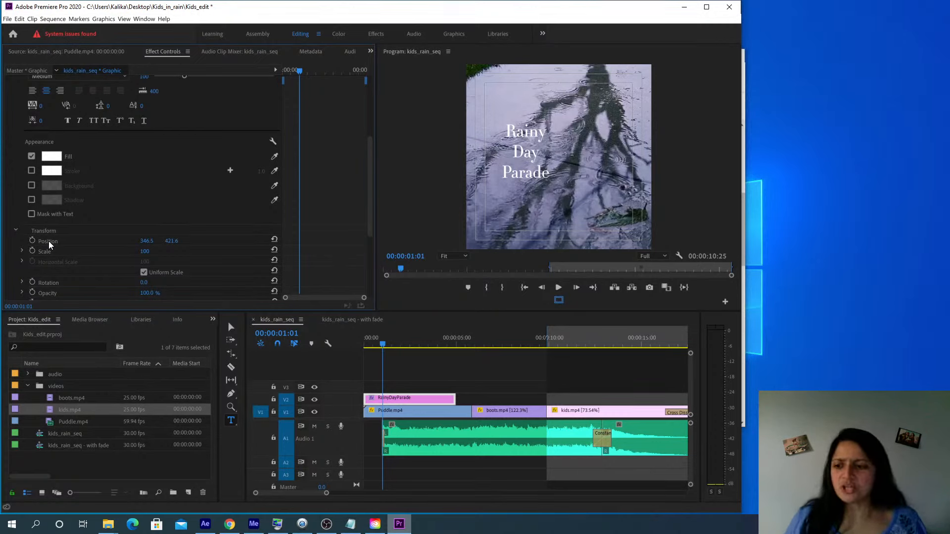
{"action": "left_click", "coordinate": [274, 240]}
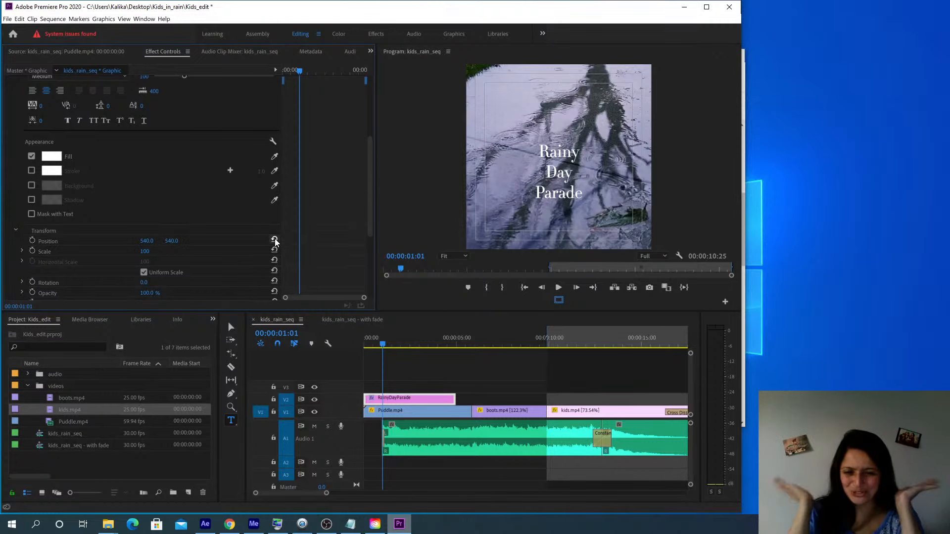
Set the title text's vertical Transform position to 437 and its font size to 167
{"action": "left_click", "coordinate": [48, 241]}
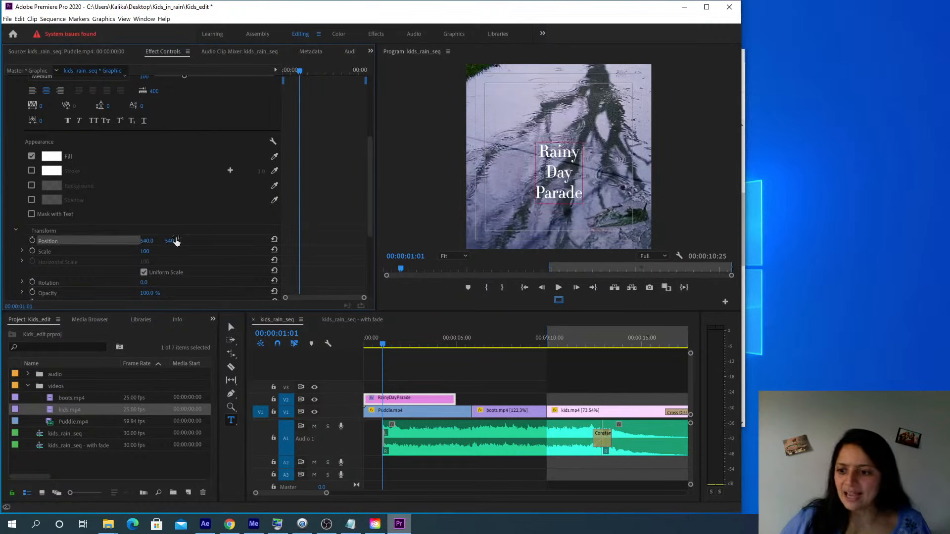
{"action": "left_click_drag", "start_coordinate": [175, 244], "coordinate": [124, 244]}
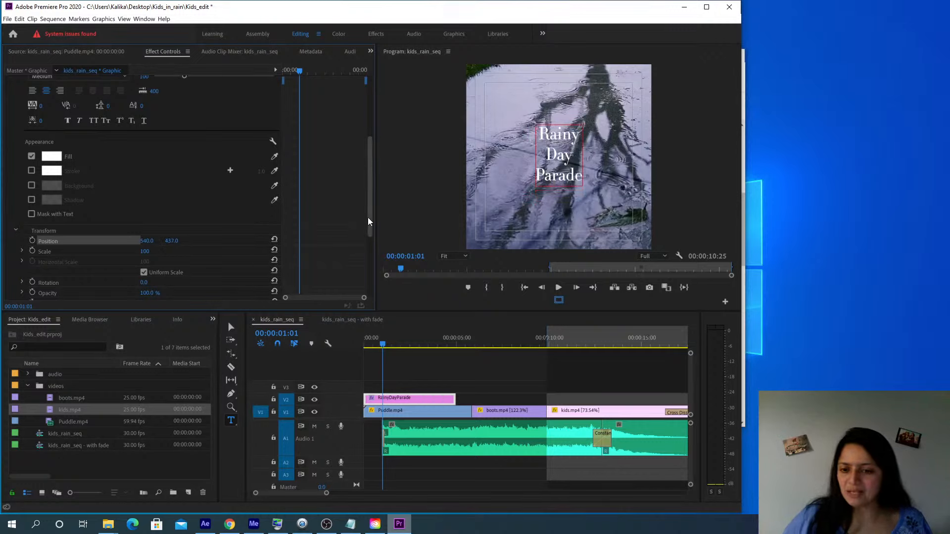
{"action": "left_click_drag", "start_coordinate": [369, 221], "coordinate": [361, 165]}
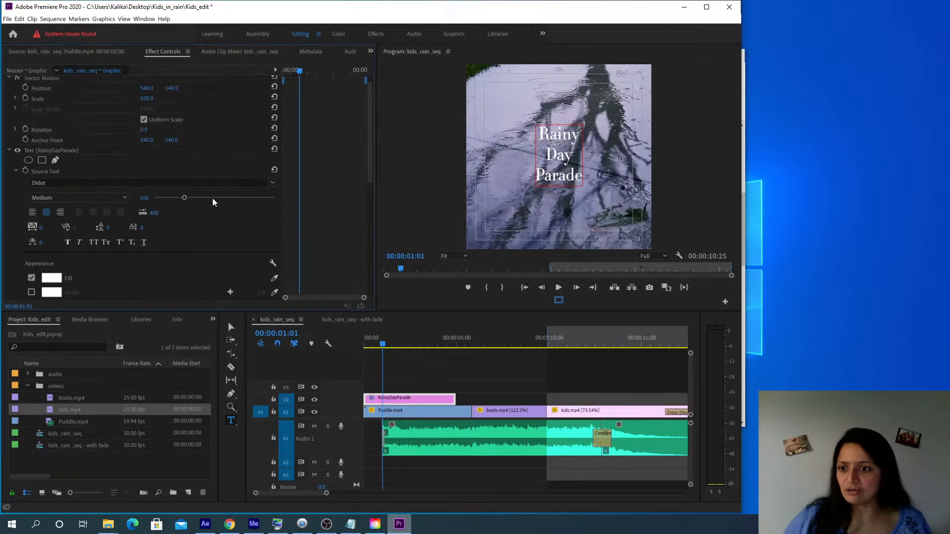
{"action": "left_click_drag", "start_coordinate": [184, 198], "coordinate": [204, 199]}
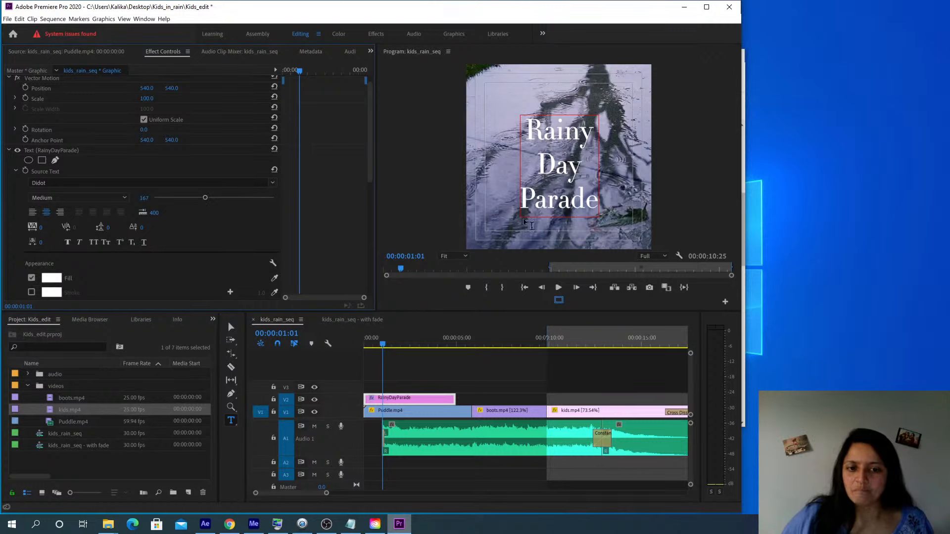
Try a kerning of 76 on the P in Parade and undo the change
{"action": "left_click", "coordinate": [557, 209]}
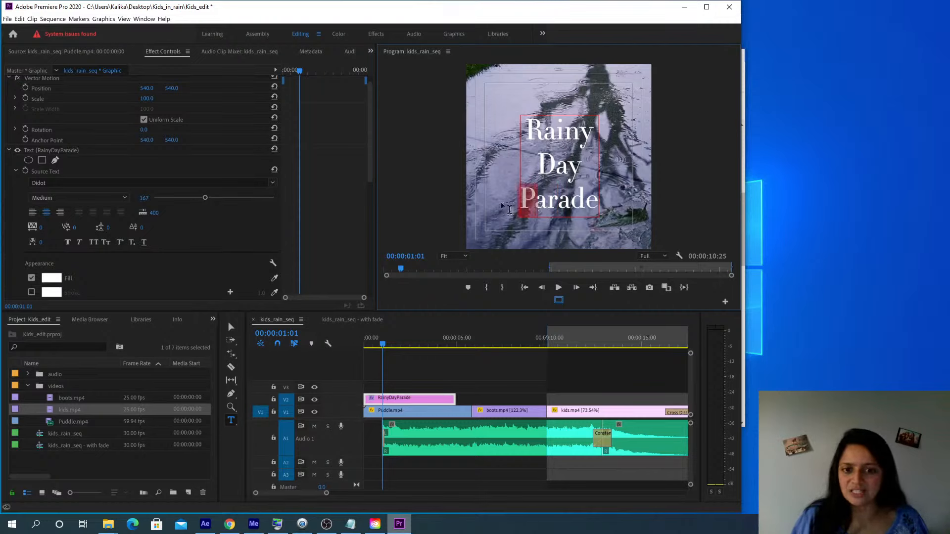
{"action": "left_click_drag", "start_coordinate": [75, 227], "coordinate": [84, 228]}
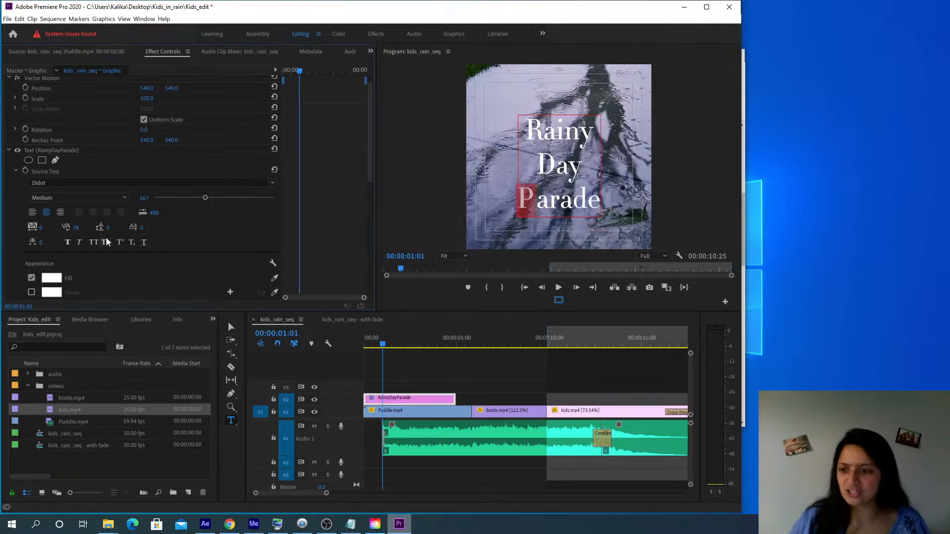
{"action": "key", "text": "ctrl+z"}
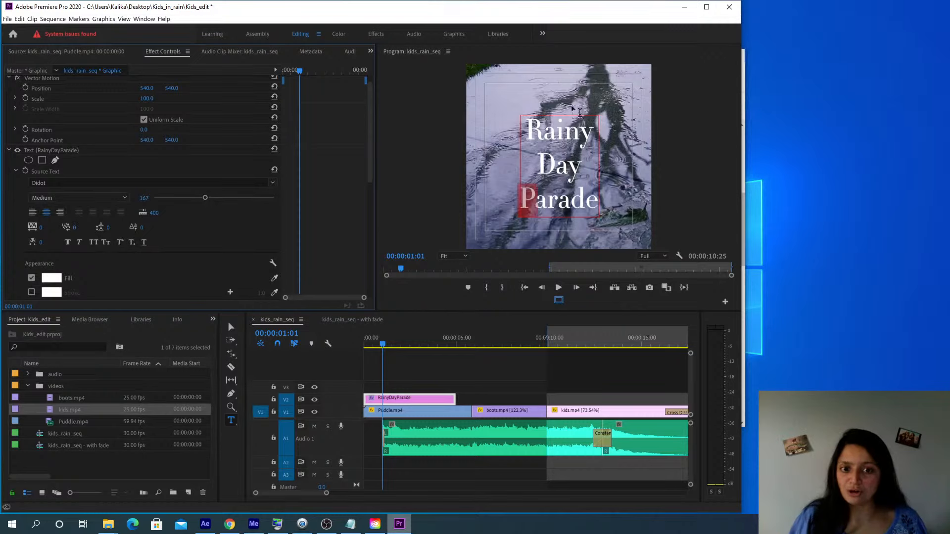
Set the kerning to 34 for the R in Rainy and to -41 for the D in Day
{"action": "left_click", "coordinate": [576, 157]}
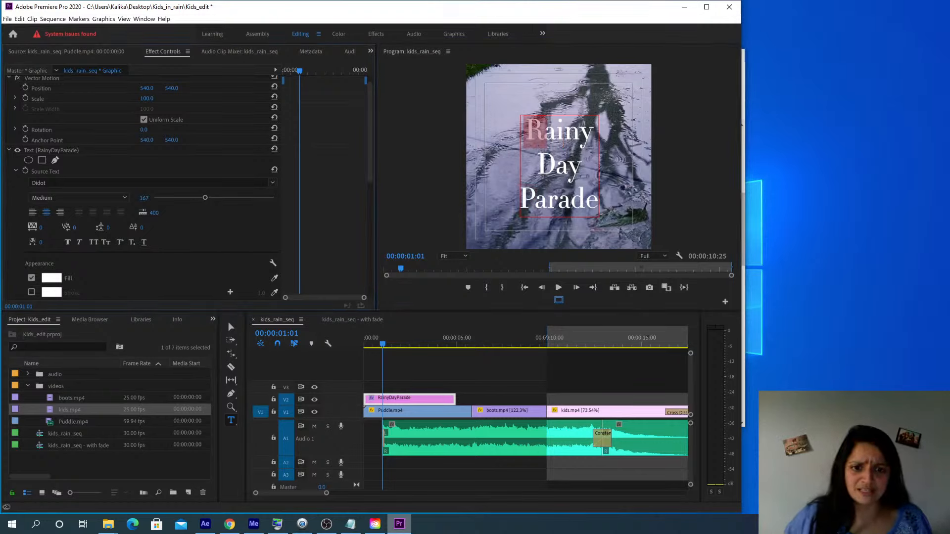
{"action": "left_click_drag", "start_coordinate": [75, 227], "coordinate": [82, 228]}
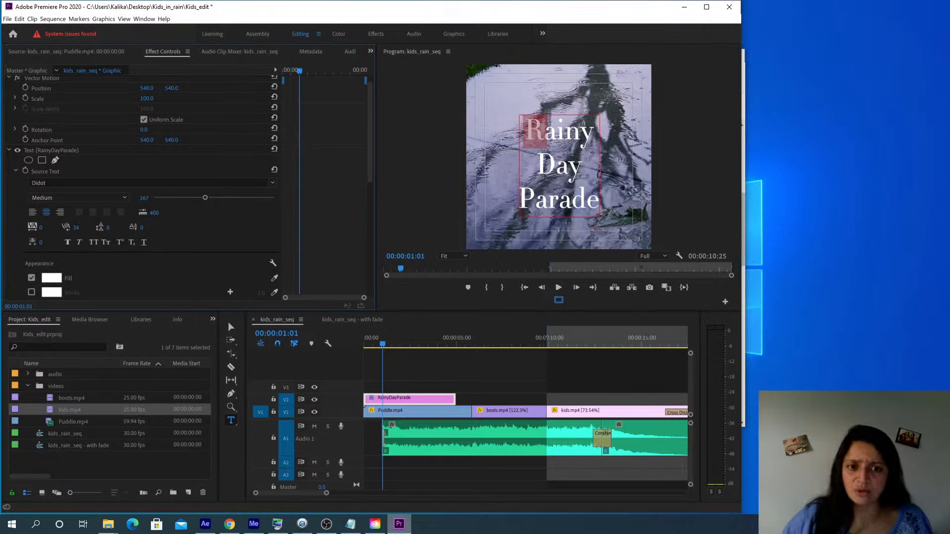
{"action": "left_click_drag", "start_coordinate": [535, 168], "coordinate": [555, 168]}
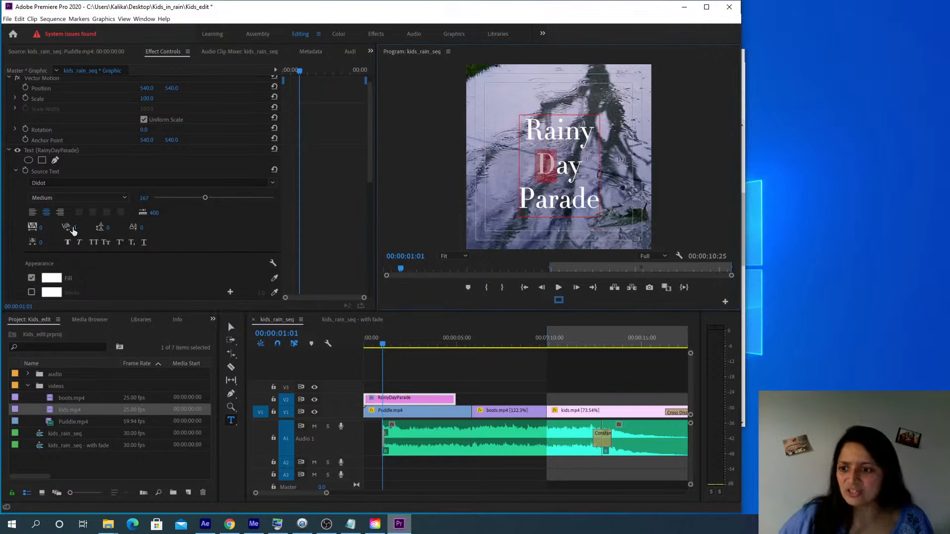
{"action": "left_click_drag", "start_coordinate": [74, 228], "coordinate": [57, 227]}
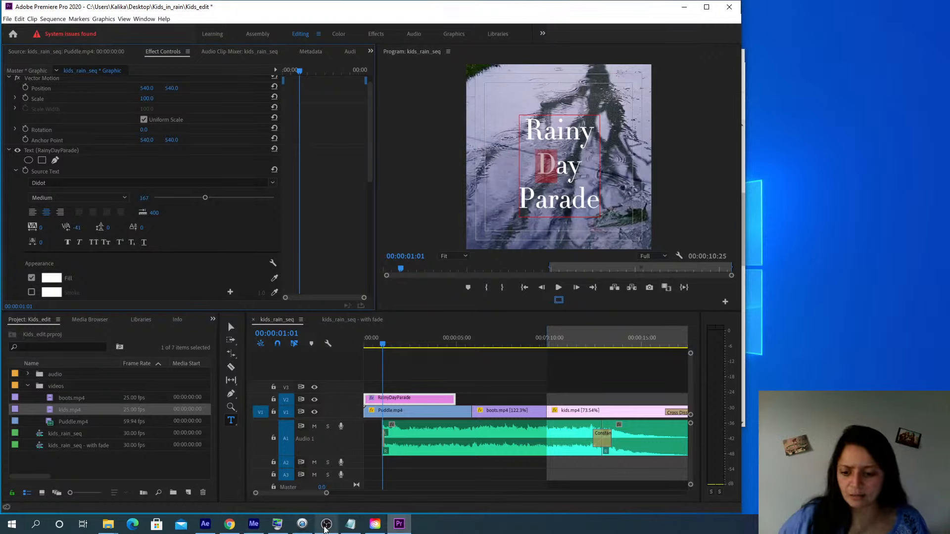
Launch Photoshop from Creative Cloud Desktop's Photo category and return to Premiere Pro with the playhead at 00:00:01:17
{"action": "left_click", "coordinate": [375, 525]}
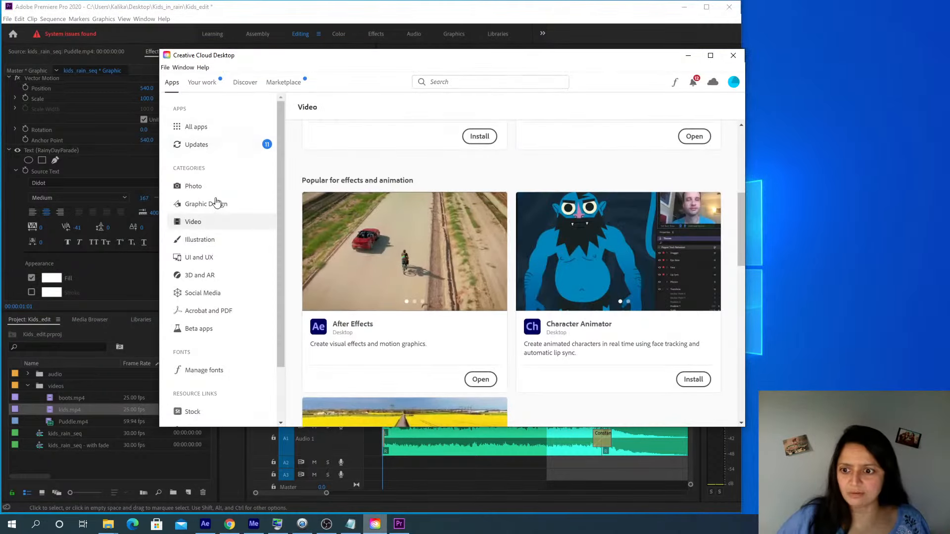
{"action": "left_click", "coordinate": [200, 187]}
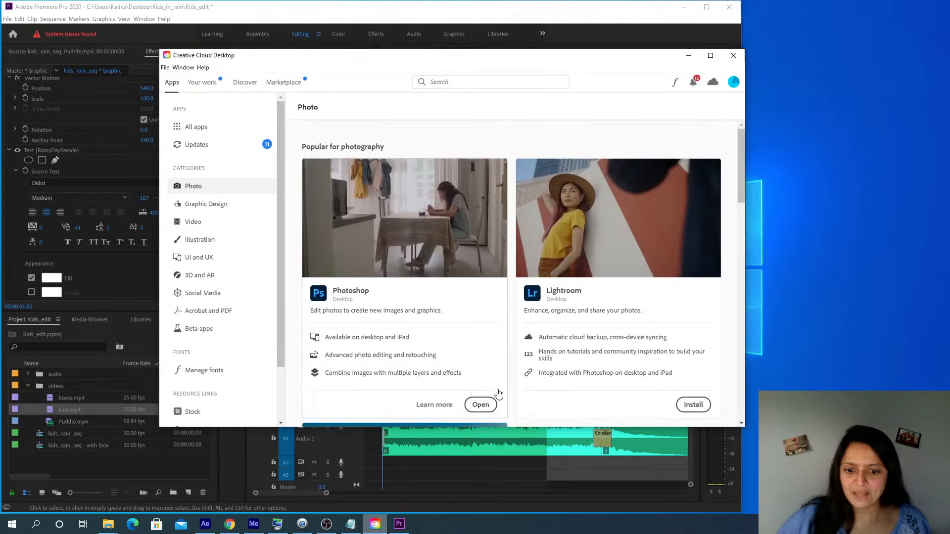
{"action": "left_click", "coordinate": [479, 406]}
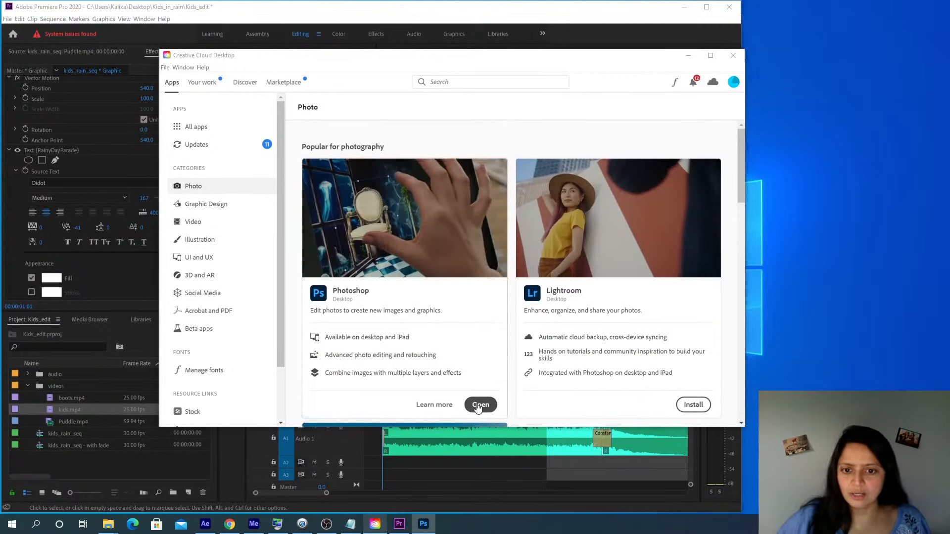
{"action": "left_click", "coordinate": [234, 11]}
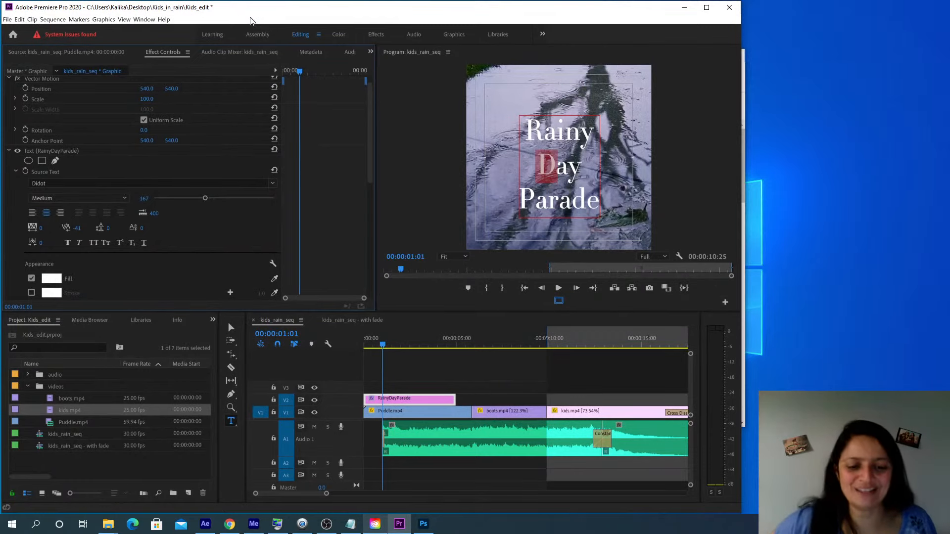
{"action": "left_click", "coordinate": [392, 344]}
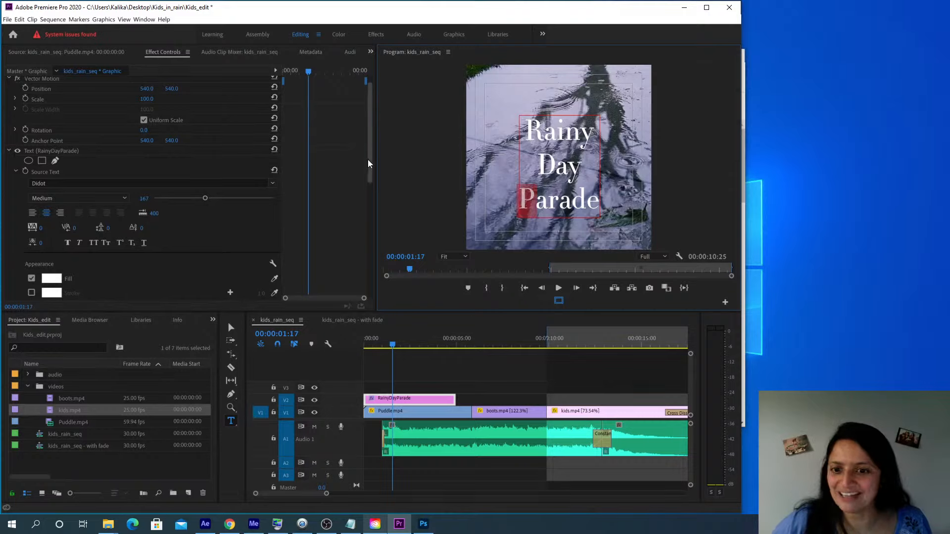
{"action": "left_click_drag", "start_coordinate": [369, 161], "coordinate": [361, 205]}
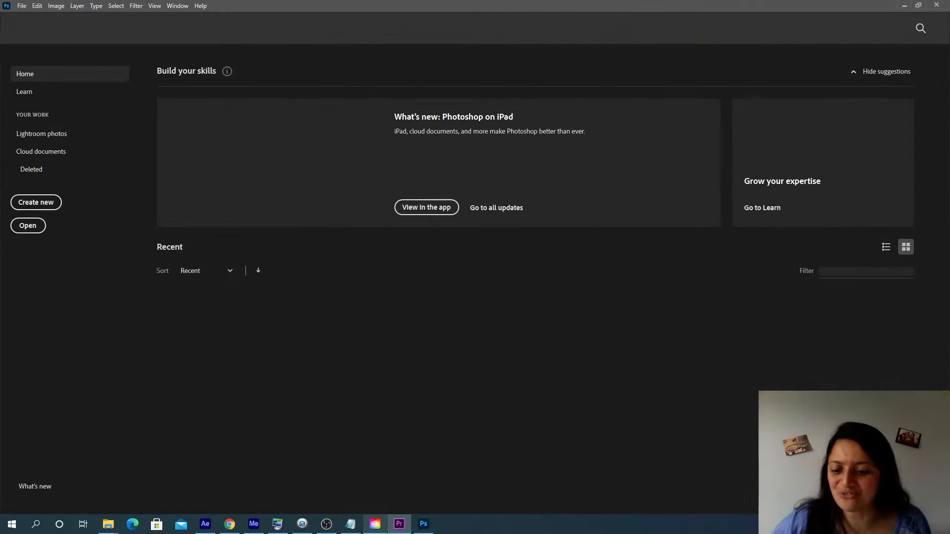
{"action": "left_click", "coordinate": [399, 524]}
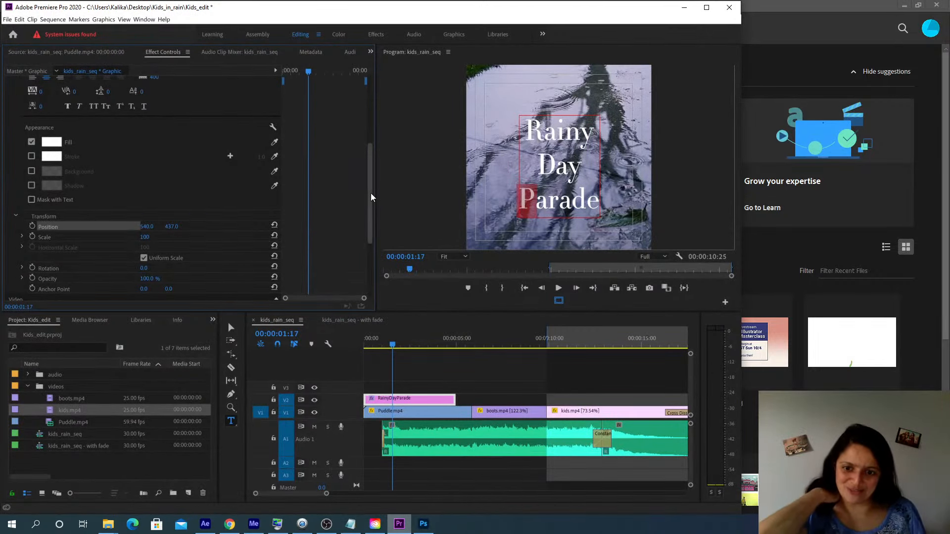
Tighten the kerning of the P in Parade and adjust the kerning of the d in the same word
{"action": "left_click_drag", "start_coordinate": [371, 192], "coordinate": [369, 151]}
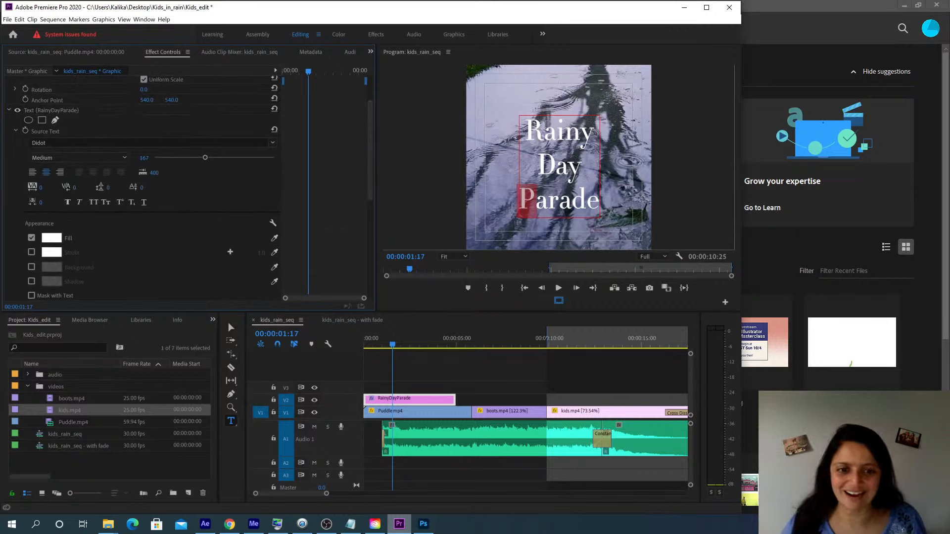
{"action": "left_click_drag", "start_coordinate": [74, 188], "coordinate": [56, 188]}
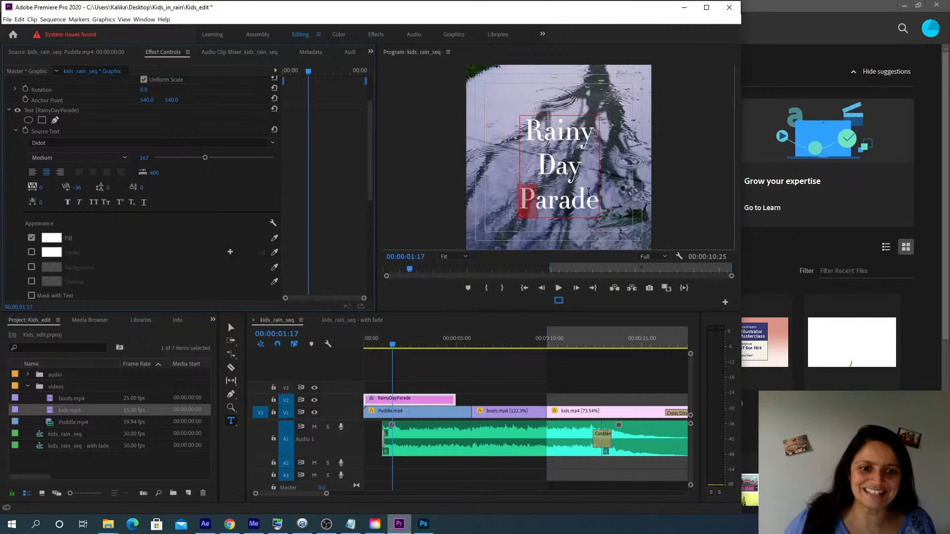
{"action": "left_click_drag", "start_coordinate": [589, 198], "coordinate": [572, 199]}
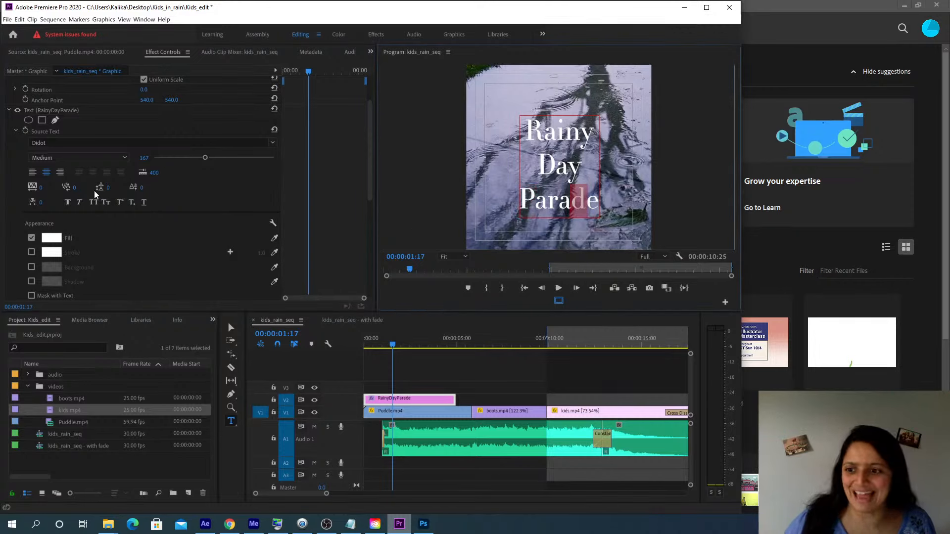
{"action": "left_click_drag", "start_coordinate": [73, 188], "coordinate": [65, 188]}
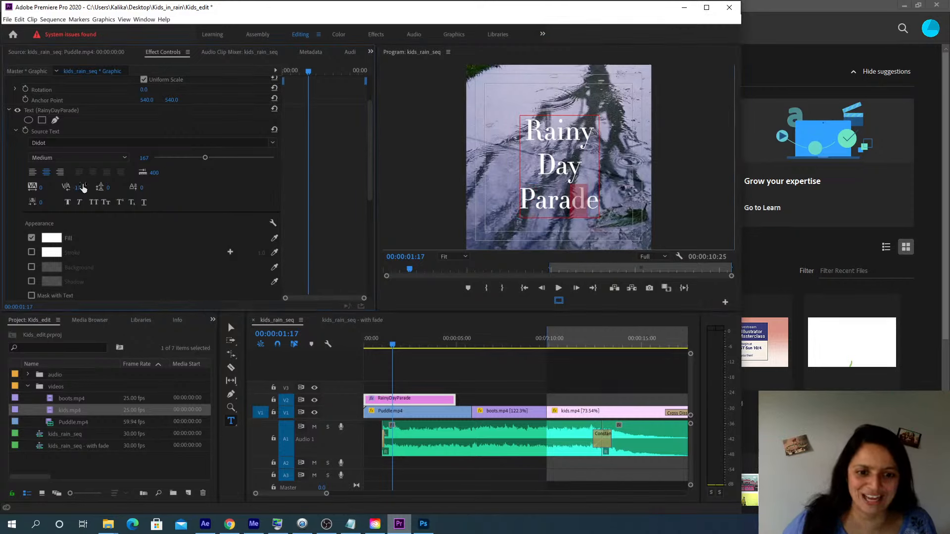
{"action": "left_click", "coordinate": [538, 197]}
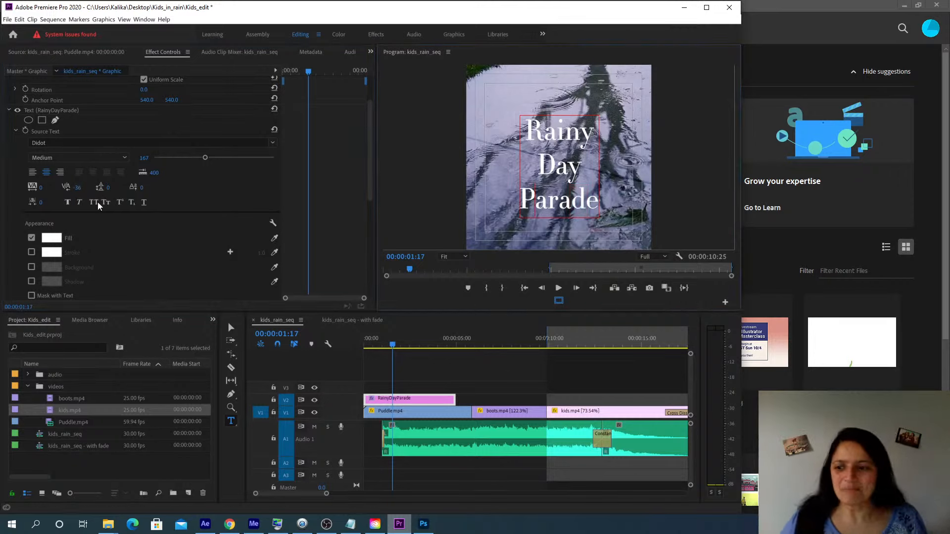
Reselect the RainyDayParade clip, set its text's vertical Transform position to 390, and return the playhead to the sequence start
{"action": "left_click", "coordinate": [404, 399]}
{"action": "left_click", "coordinate": [414, 374]}
{"action": "left_click", "coordinate": [404, 399]}
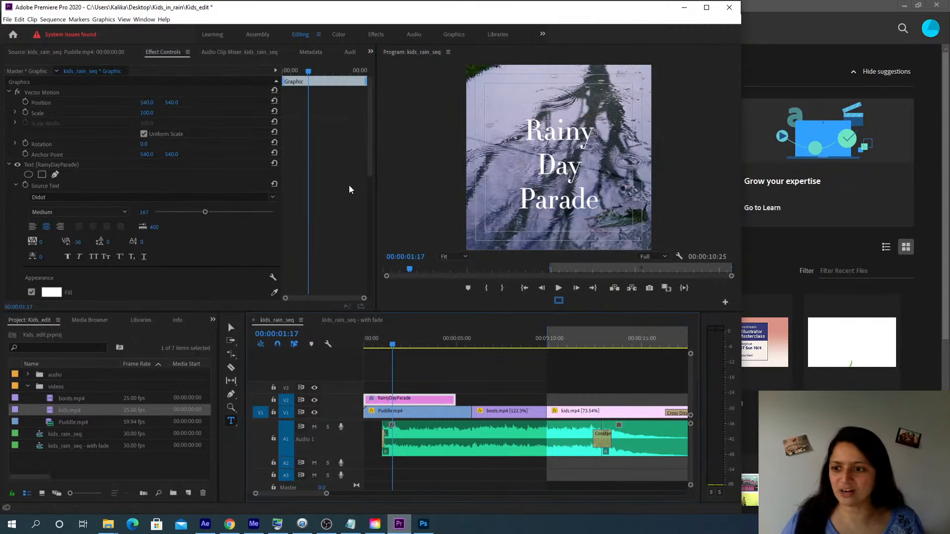
{"action": "left_click_drag", "start_coordinate": [369, 160], "coordinate": [372, 248]}
{"action": "left_click_drag", "start_coordinate": [171, 209], "coordinate": [148, 209]}
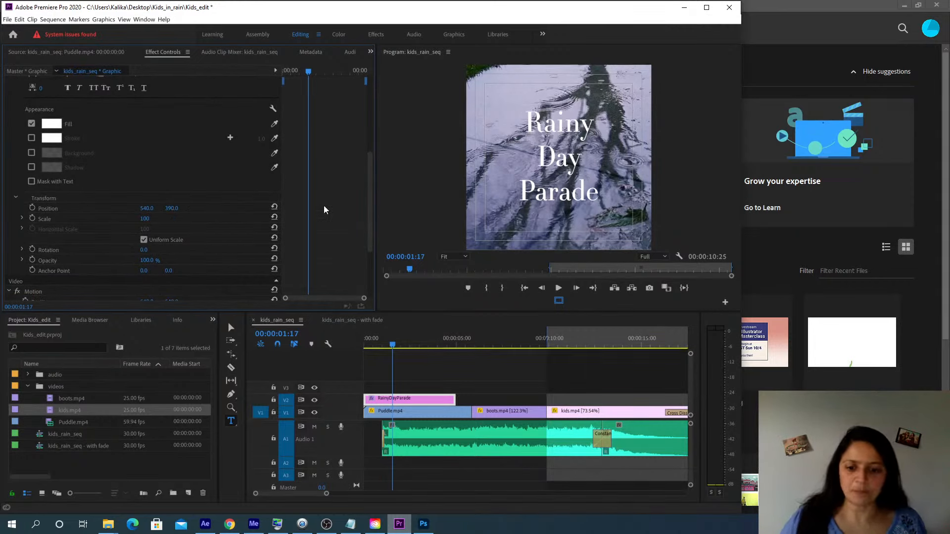
{"action": "left_click_drag", "start_coordinate": [391, 344], "coordinate": [331, 341]}
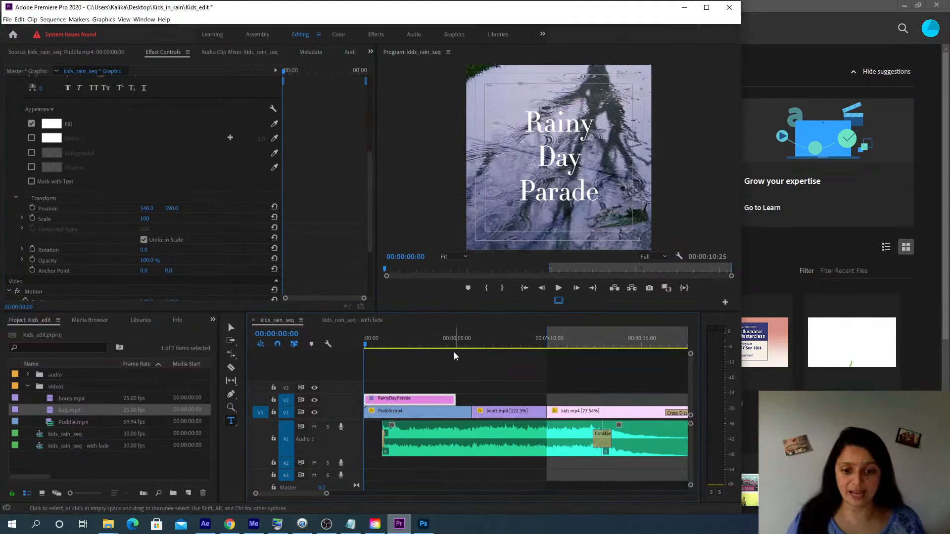
Check the Still Image Default Duration in the Timeline preferences and leave the preferences without saving changes
{"action": "left_click", "coordinate": [20, 20]}
{"action": "mouse_move", "coordinate": [68, 259]}
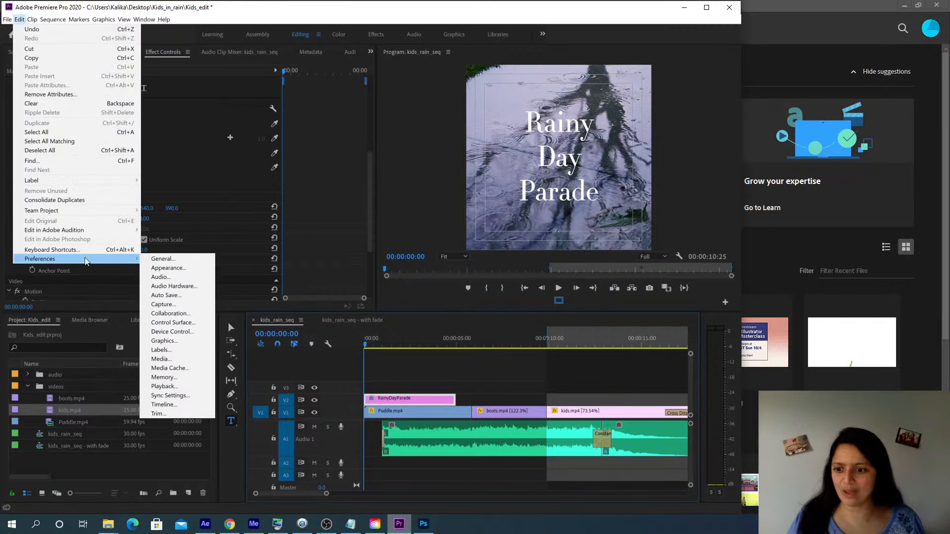
{"action": "left_click", "coordinate": [174, 406]}
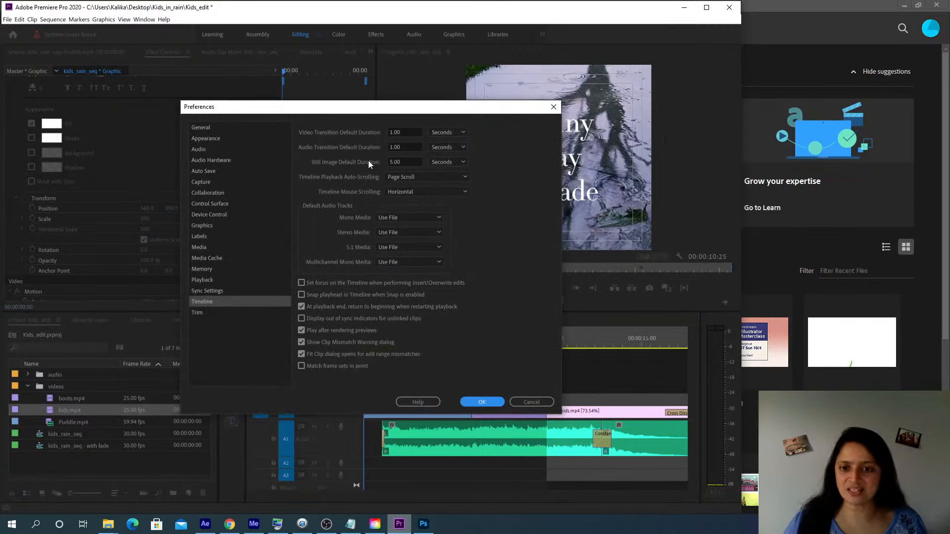
{"action": "left_click", "coordinate": [406, 162]}
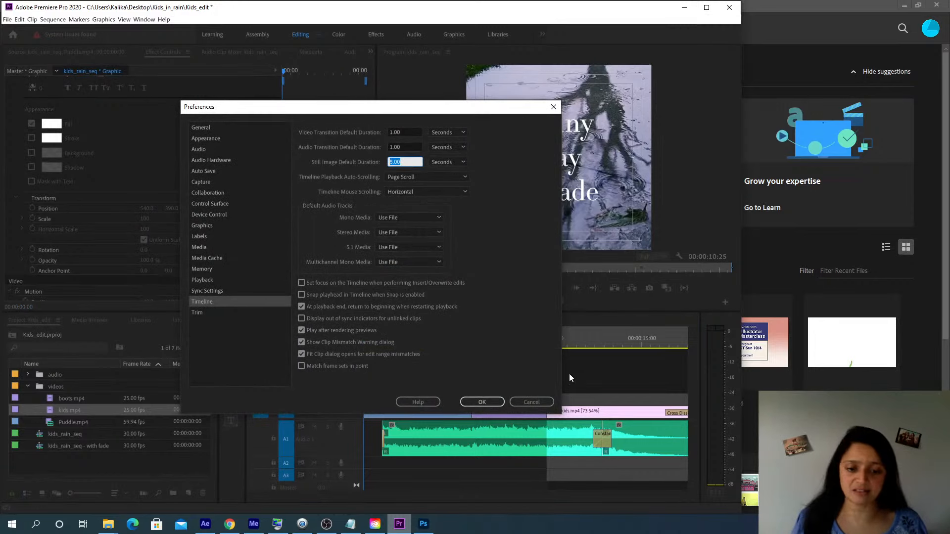
{"action": "left_click", "coordinate": [539, 400]}
Switch to Photoshop, create a 1080 x 1080 px document at 72 ppi, and fill its background with black
{"action": "left_click", "coordinate": [423, 524]}
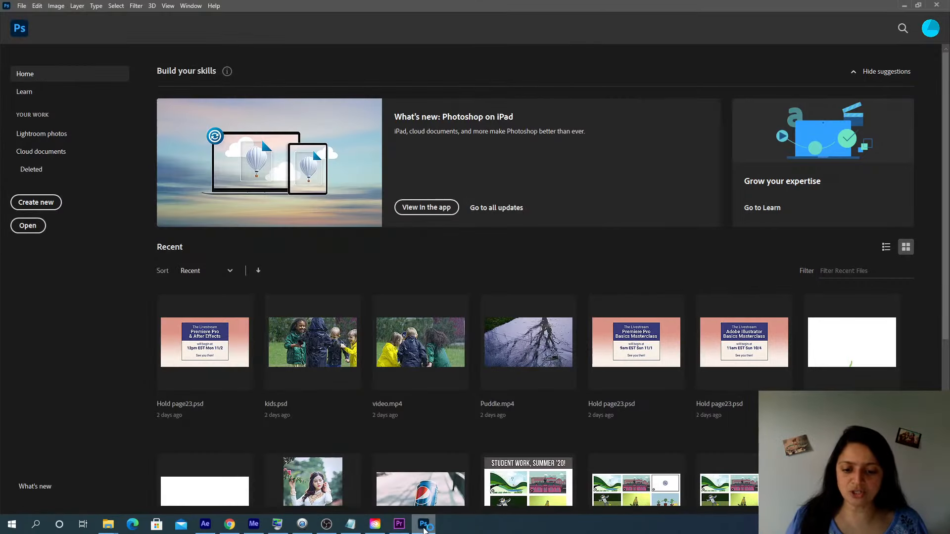
{"action": "left_click", "coordinate": [25, 203]}
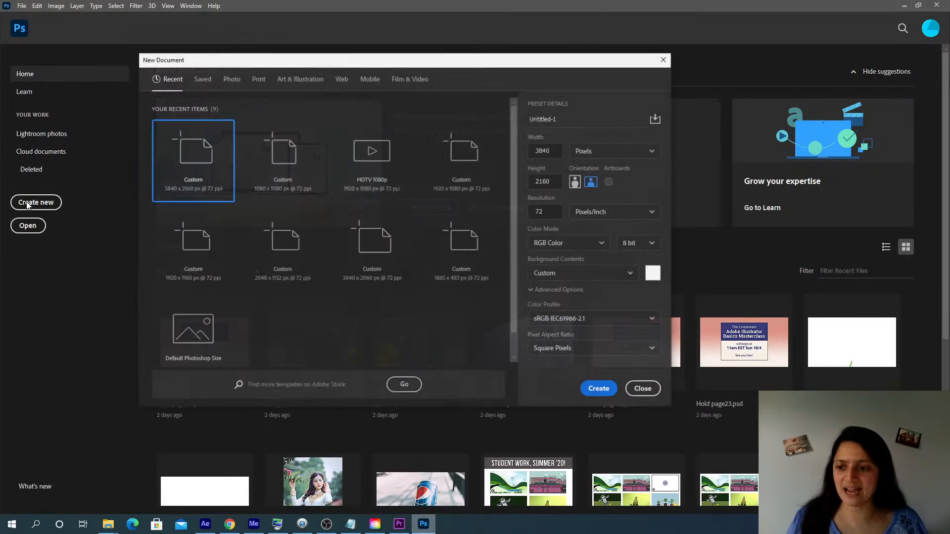
{"action": "left_click", "coordinate": [289, 150]}
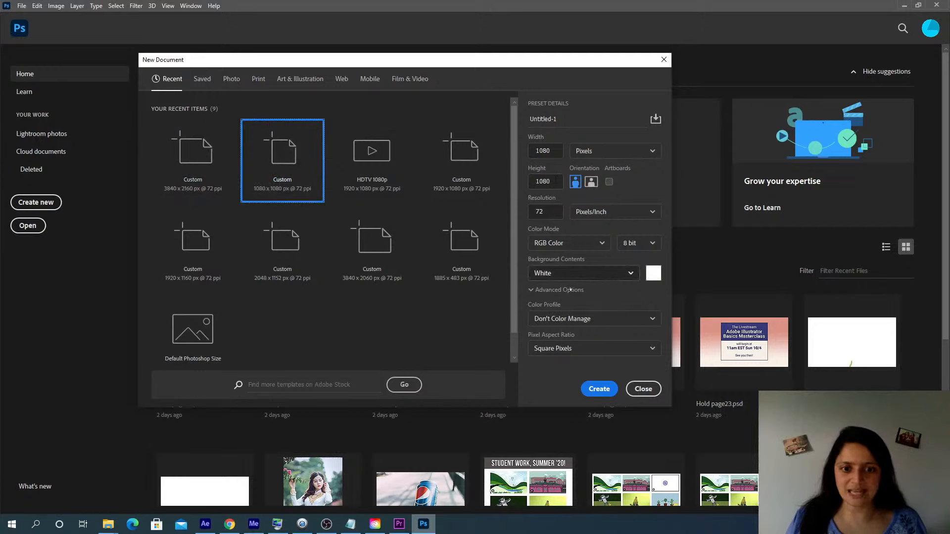
{"action": "left_click", "coordinate": [599, 388]}
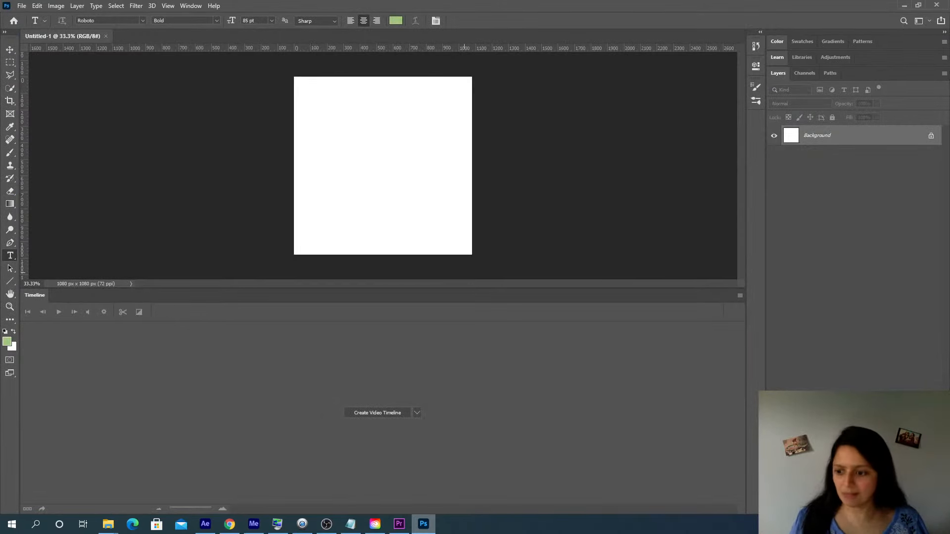
{"action": "key", "text": "d"}
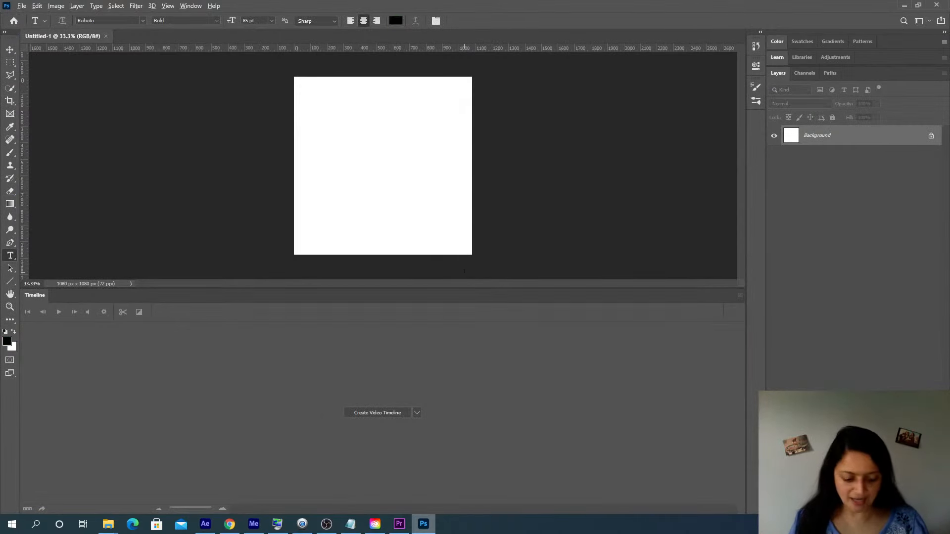
{"action": "key", "text": "alt+BackSpace"}
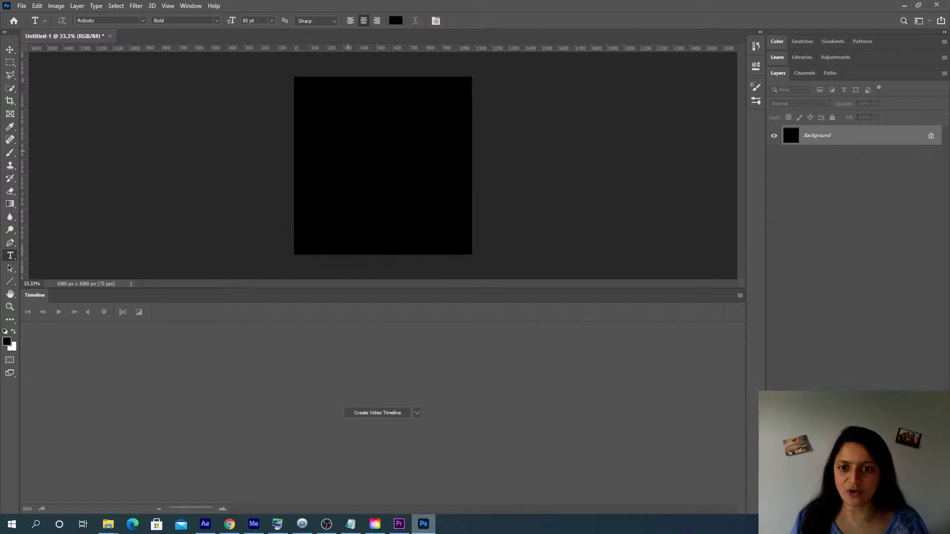
{"action": "left_click", "coordinate": [354, 153]}
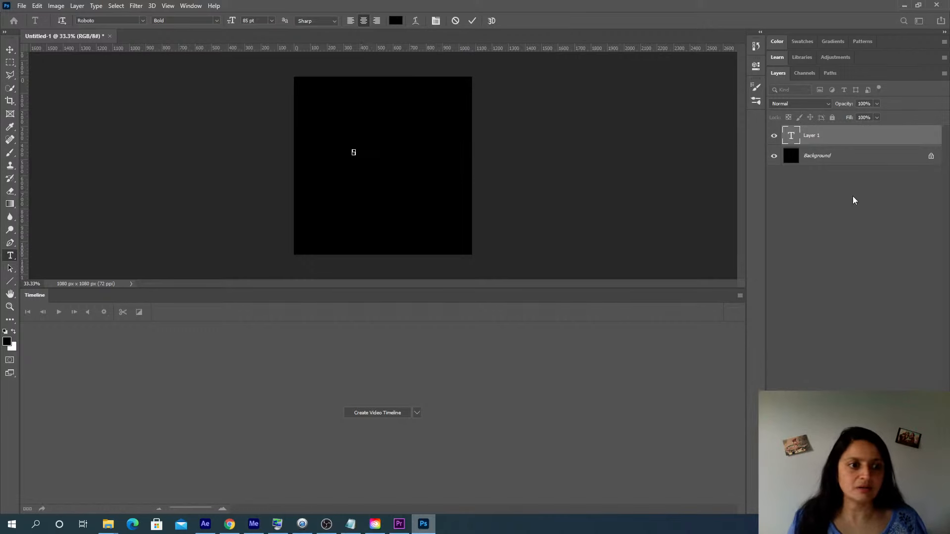
{"action": "left_click", "coordinate": [817, 134]}
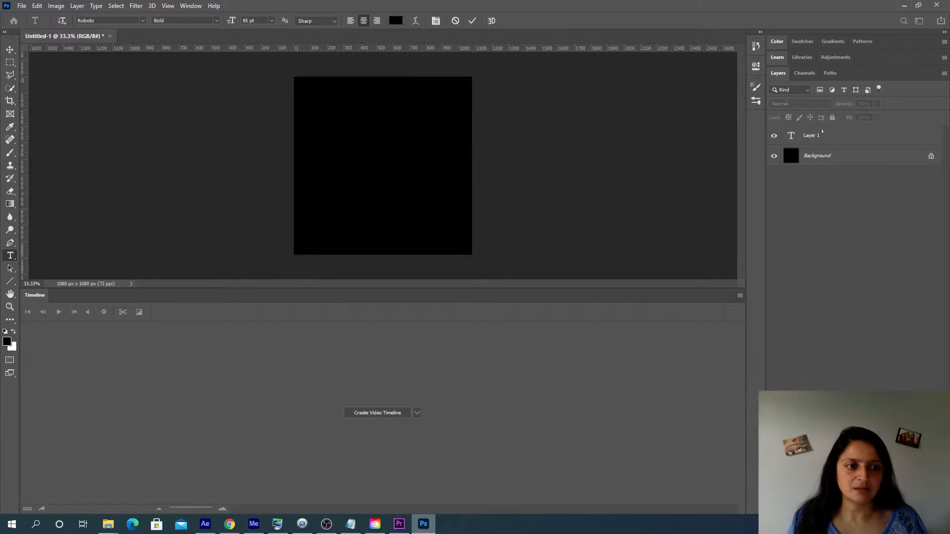
{"action": "left_click", "coordinate": [822, 131]}
{"action": "key", "text": "Delete"}
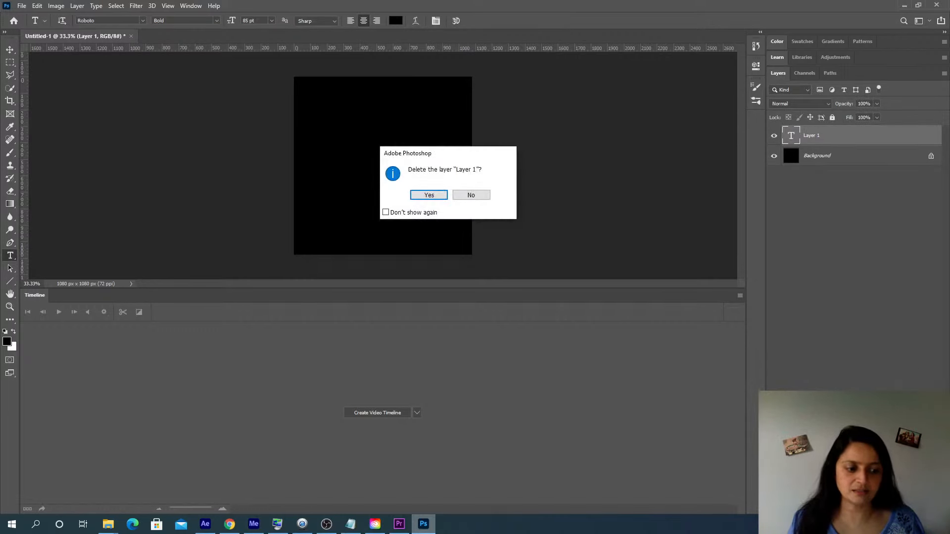
{"action": "left_click", "coordinate": [431, 195]}
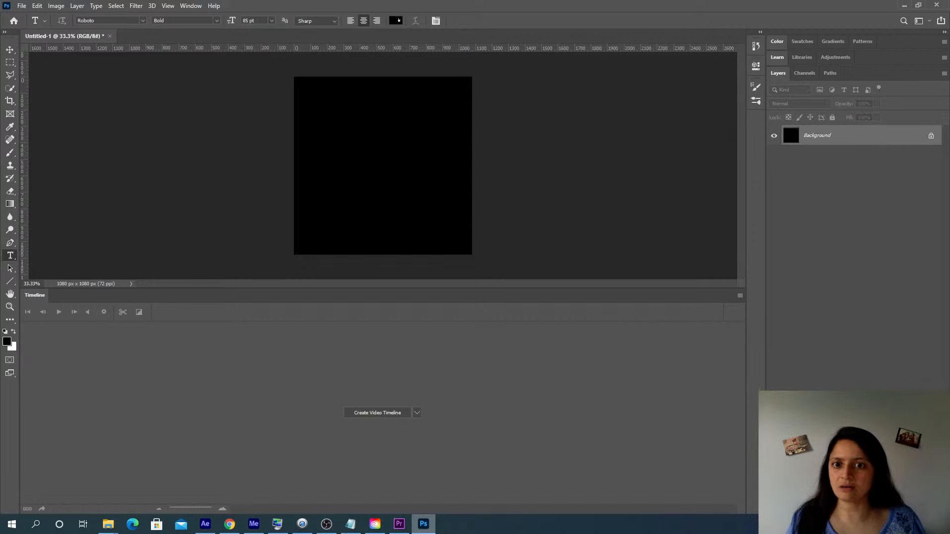
Set the Type tool's text color to white (ffffff) and its font to Didot Medium
{"action": "left_click", "coordinate": [396, 20]}
{"action": "type", "text": "ffffff"}
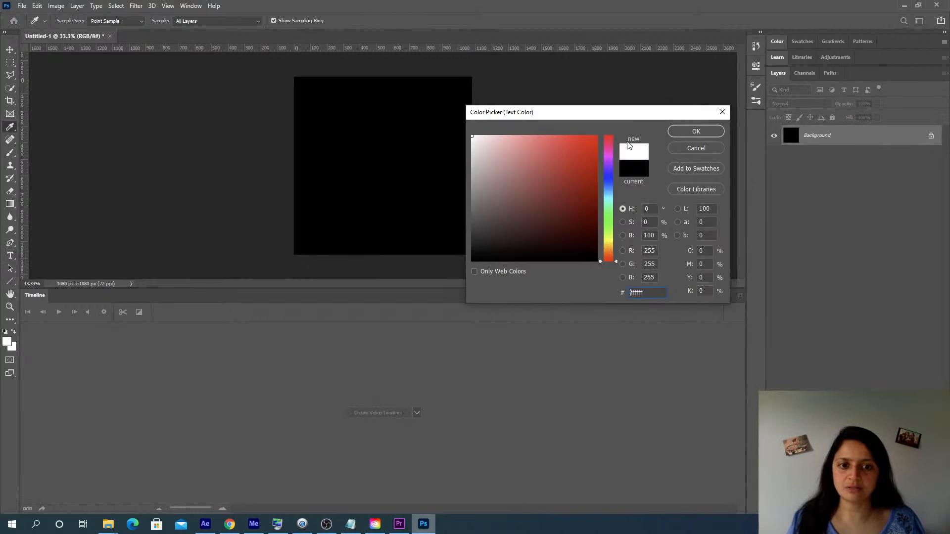
{"action": "left_click", "coordinate": [698, 132]}
{"action": "left_click", "coordinate": [102, 20]}
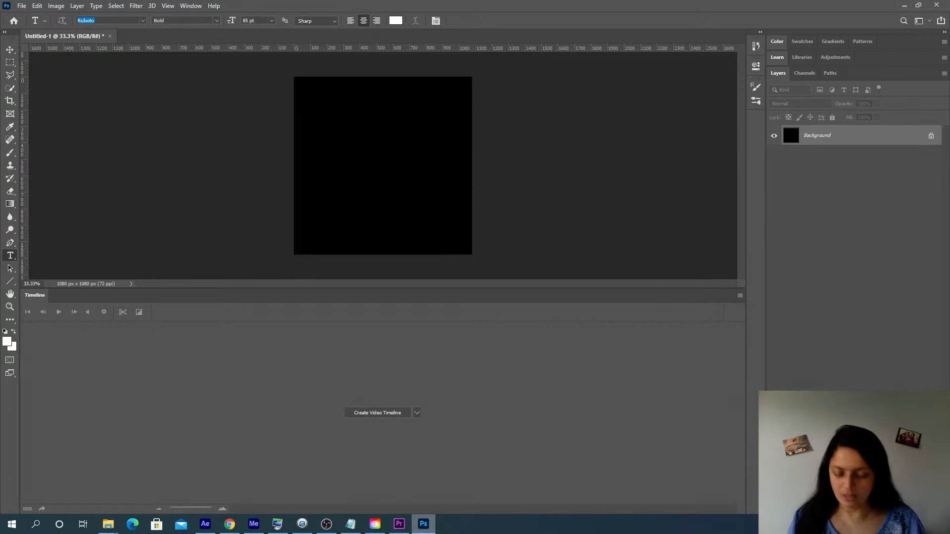
{"action": "type", "text": "didot"}
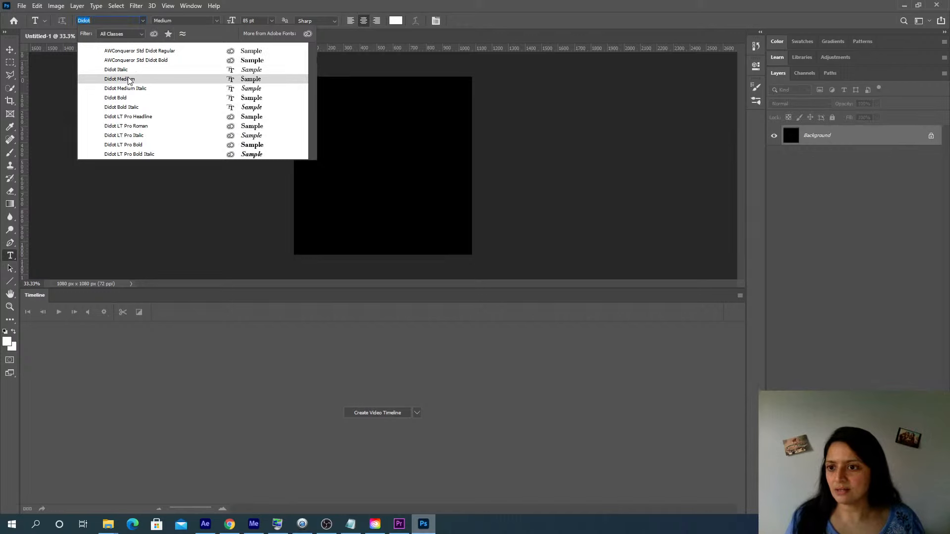
{"action": "left_click", "coordinate": [130, 80]}
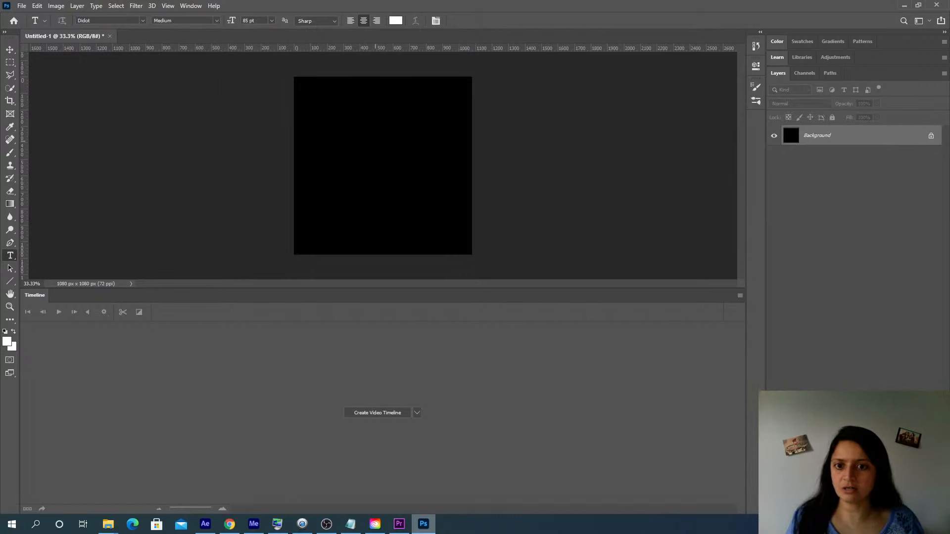
Add a centered text layer on the black canvas reading Rainy, Day and Parade on three separate lines
{"action": "left_click", "coordinate": [375, 141]}
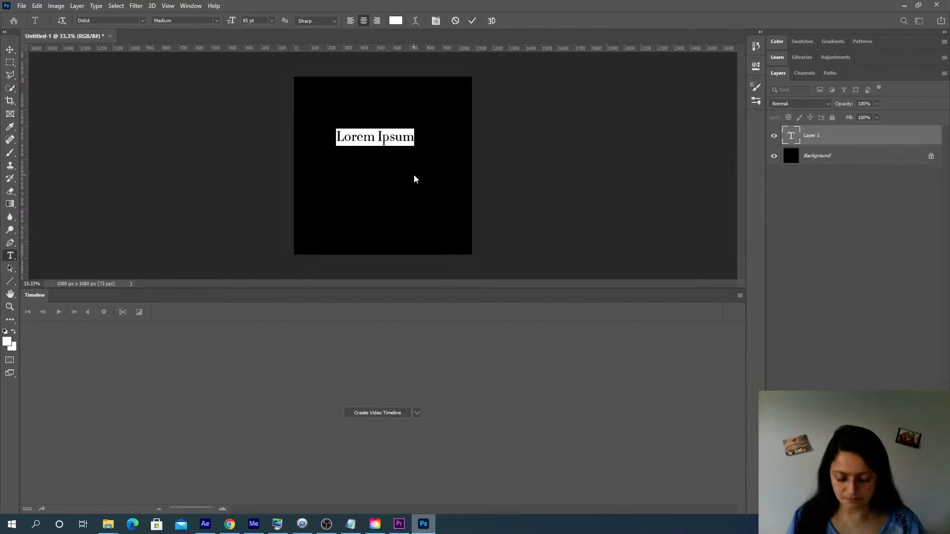
{"action": "type", "text": "Rainy "}
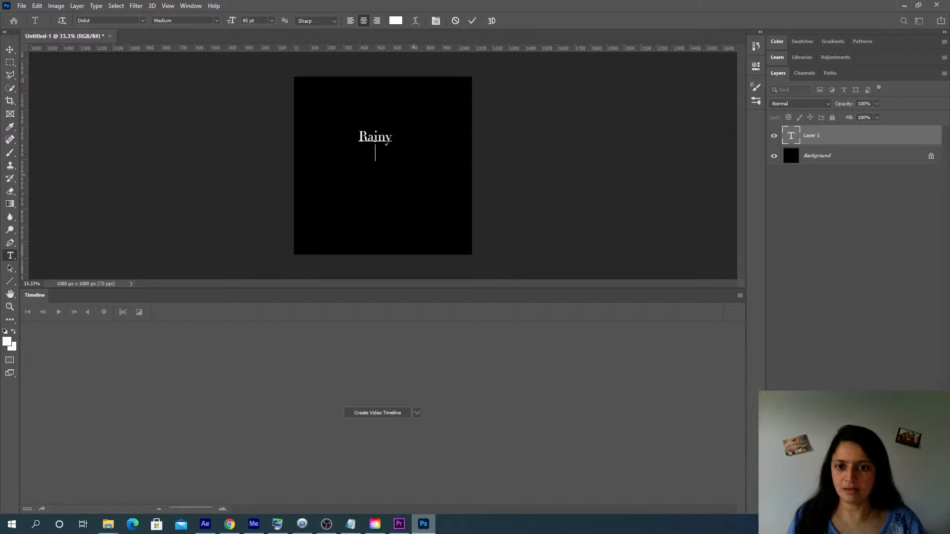
{"action": "type", "text": "Day"}
{"action": "key", "text": "Return"}
{"action": "type", "text": "Para"}
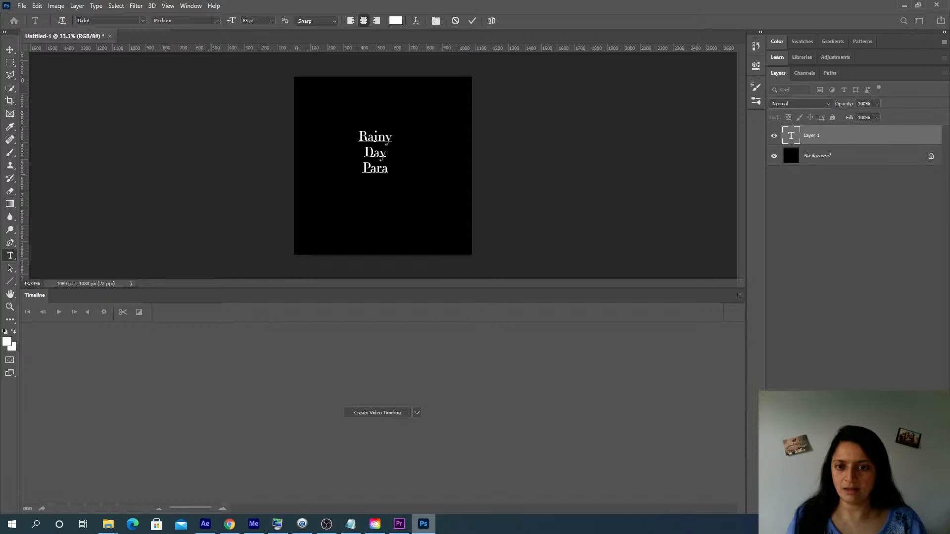
{"action": "type", "text": "de"}
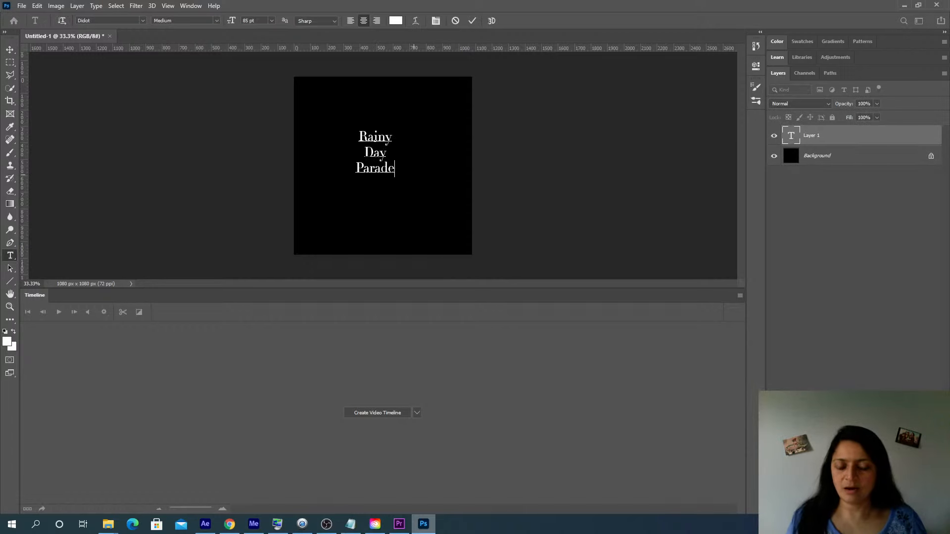
{"action": "left_click", "coordinate": [9, 49]}
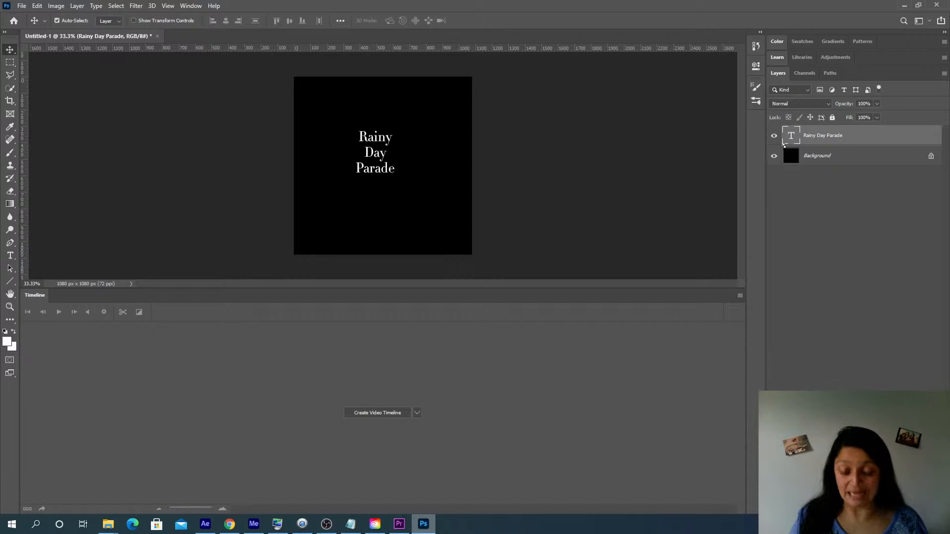
Scale the Rainy Day Parade text up to about 340% with Free Transform so it nearly fills the canvas
{"action": "key", "text": "ctrl+t"}
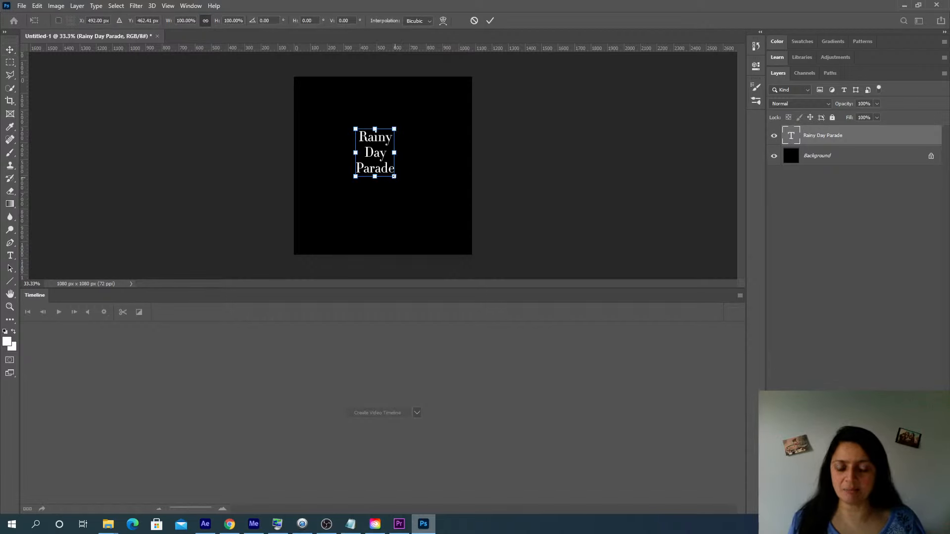
{"action": "left_click_drag", "start_coordinate": [394, 176], "coordinate": [438, 230]}
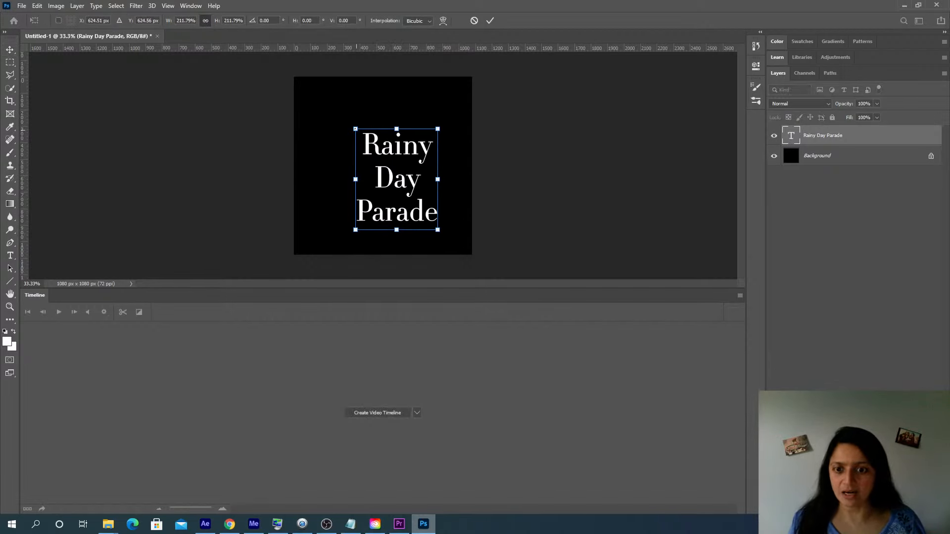
{"action": "left_click_drag", "start_coordinate": [355, 129], "coordinate": [317, 83]}
{"action": "left_click_drag", "start_coordinate": [437, 230], "coordinate": [450, 245]}
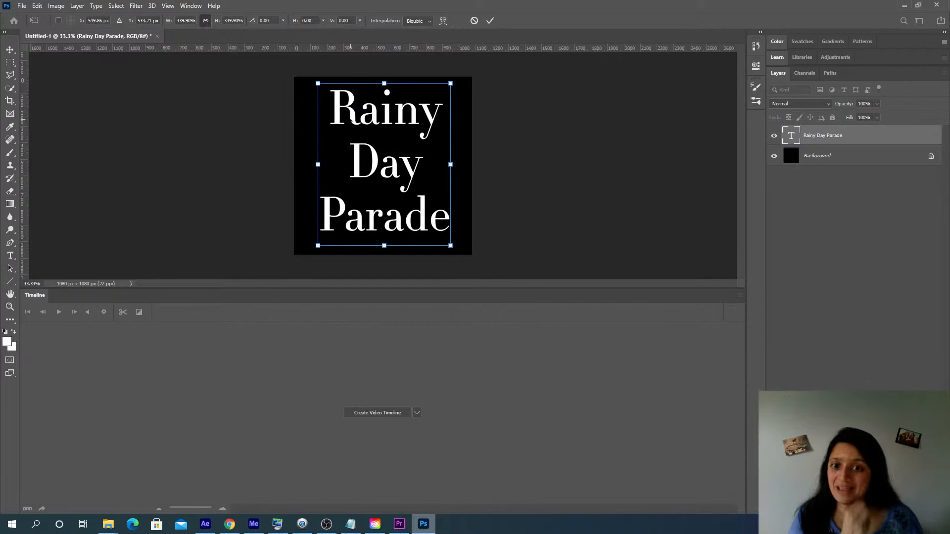
{"action": "left_click", "coordinate": [10, 50]}
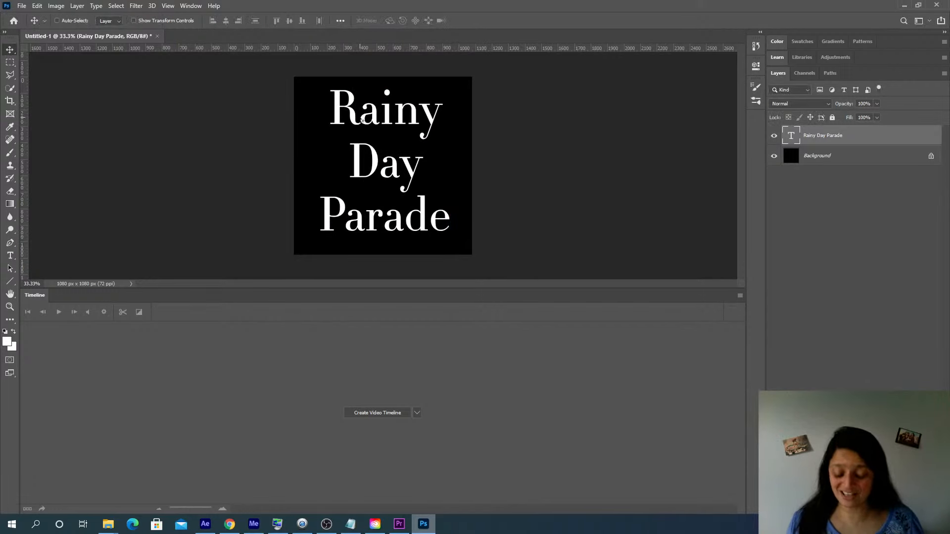
{"action": "key", "text": "t"}
{"action": "left_click", "coordinate": [360, 119]}
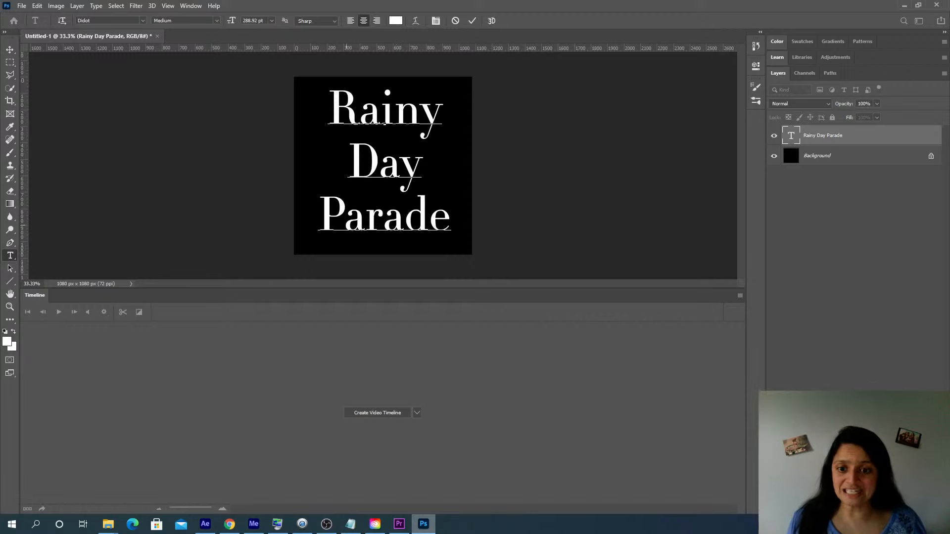
{"action": "left_click", "coordinate": [407, 228]}
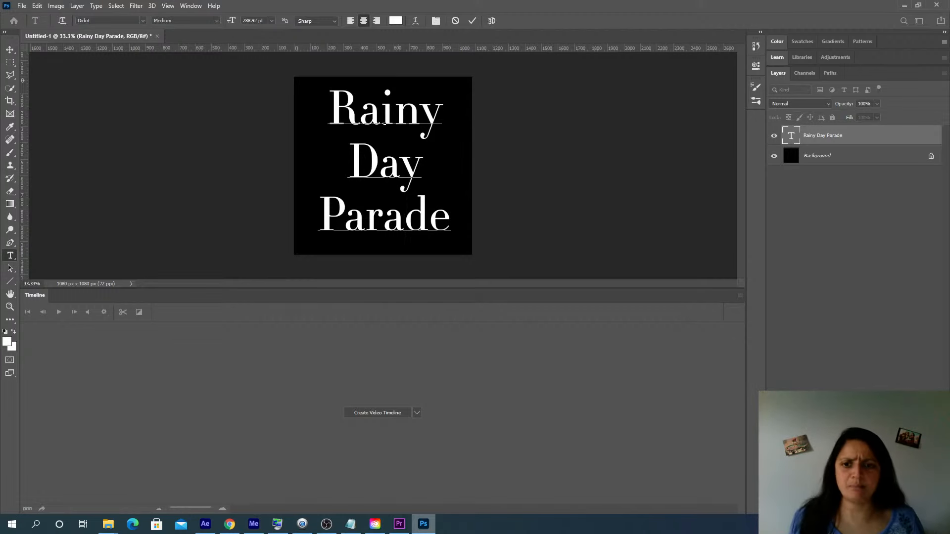
{"action": "left_click", "coordinate": [836, 135]}
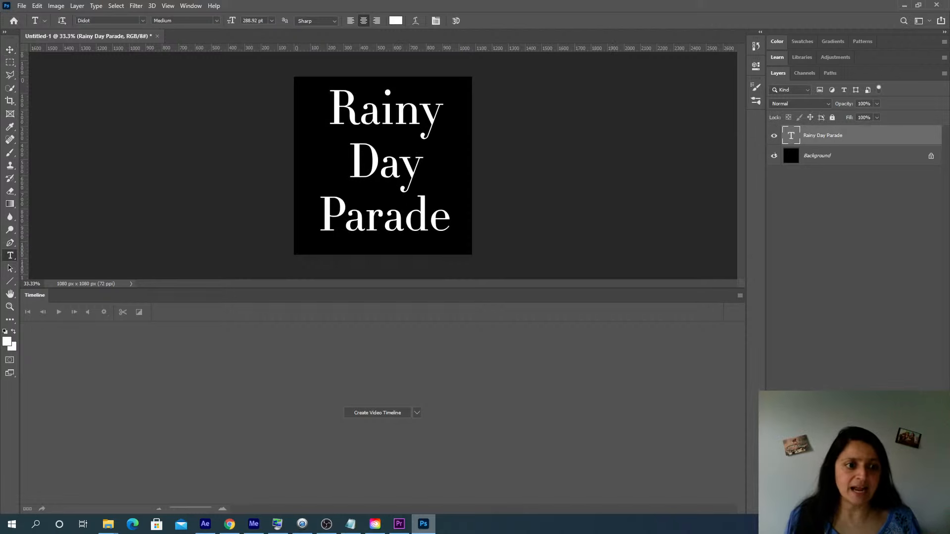
Hide the black Background layer and save the document as Text-Kids in Photoshop format in the Kids_in_rain > Media > graphics folder
{"action": "left_click", "coordinate": [773, 155]}
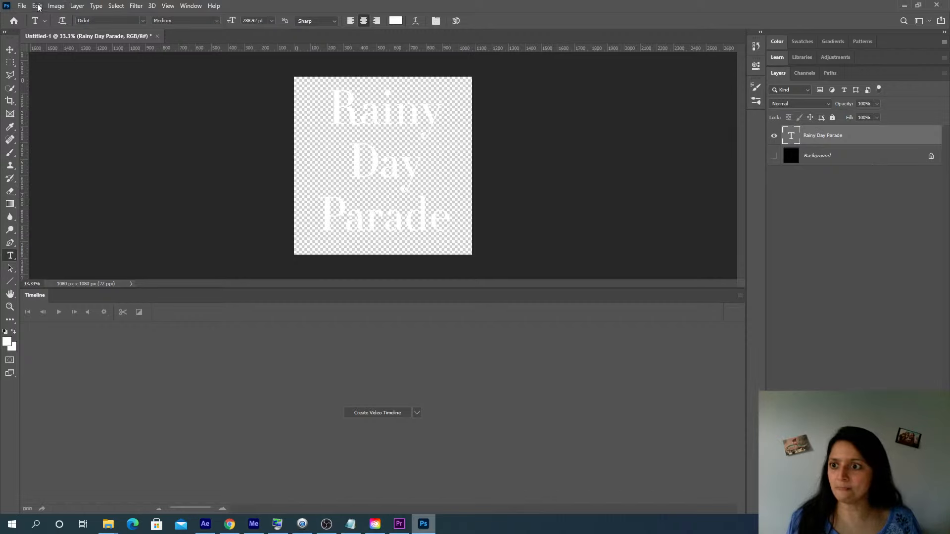
{"action": "left_click", "coordinate": [22, 6]}
{"action": "left_click", "coordinate": [38, 121]}
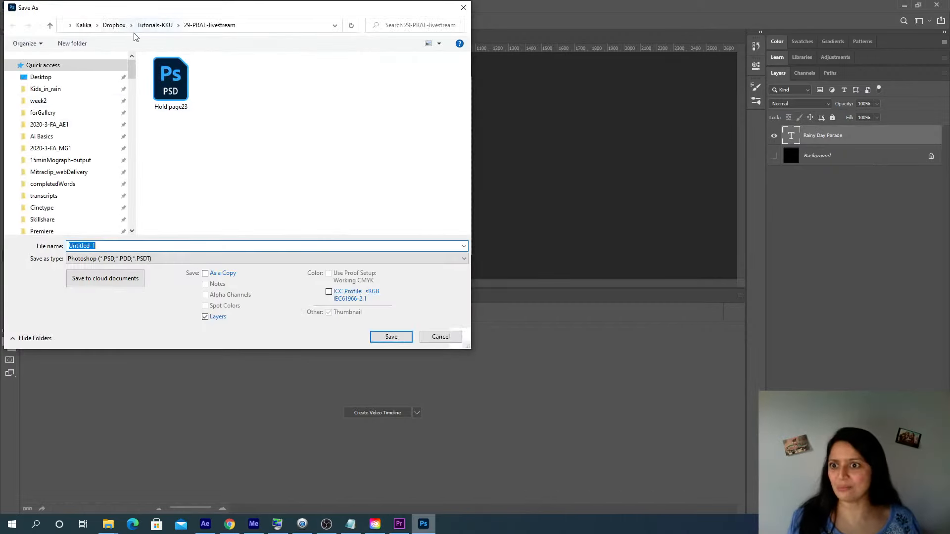
{"action": "left_click", "coordinate": [49, 78]}
{"action": "left_click", "coordinate": [48, 90]}
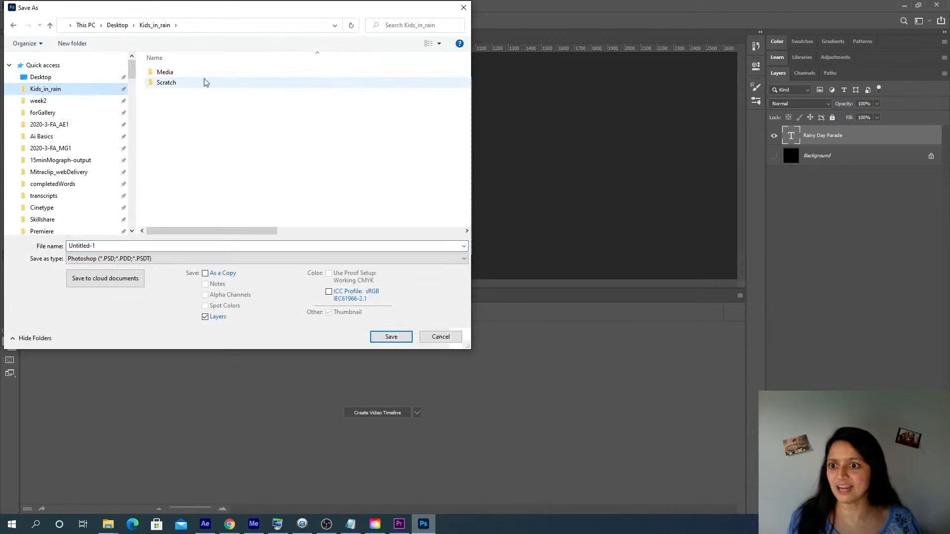
{"action": "double_click", "coordinate": [162, 71]}
{"action": "double_click", "coordinate": [166, 82]}
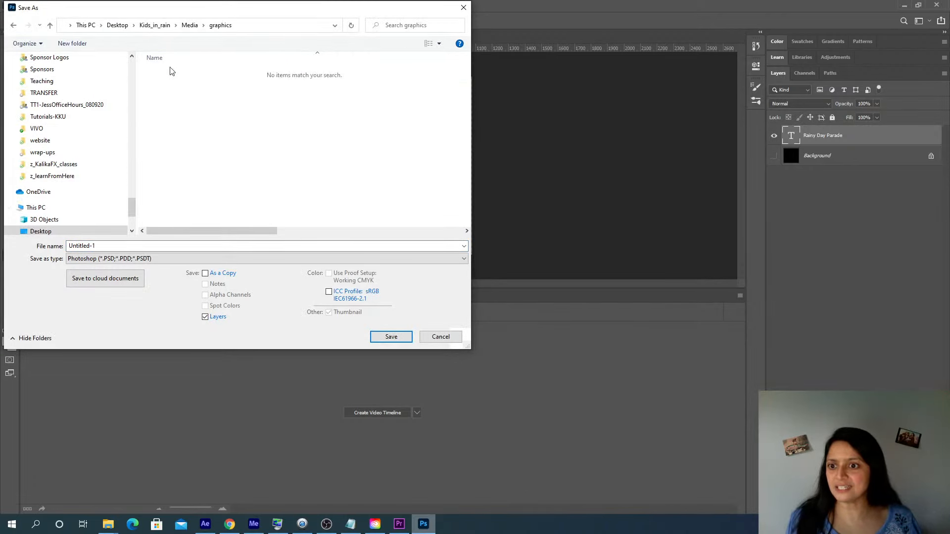
{"action": "double_click", "coordinate": [108, 245]}
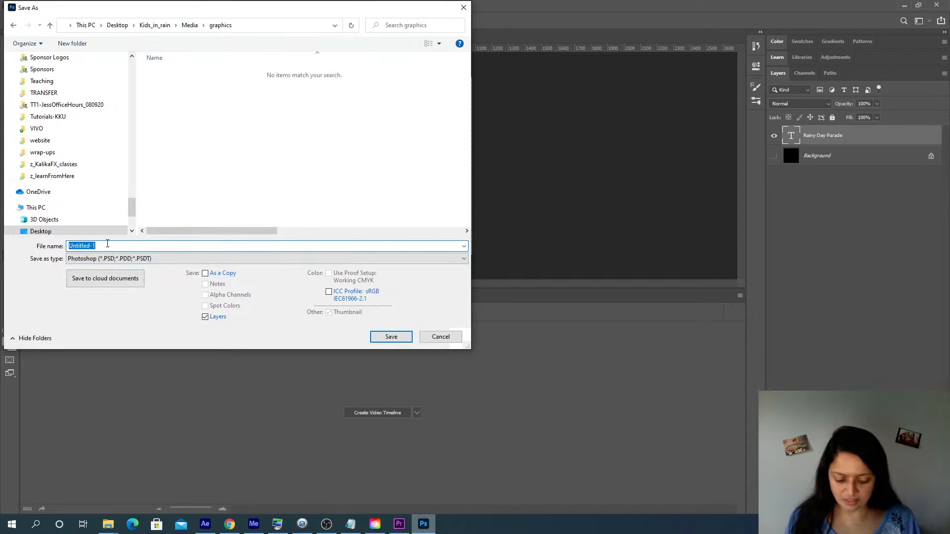
{"action": "type", "text": "Text"}
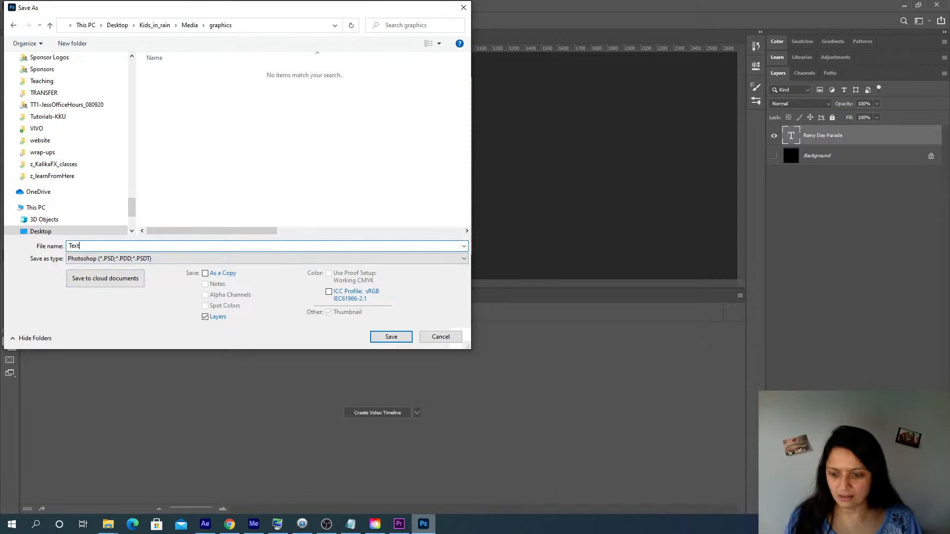
{"action": "type", "text": "-Kids"}
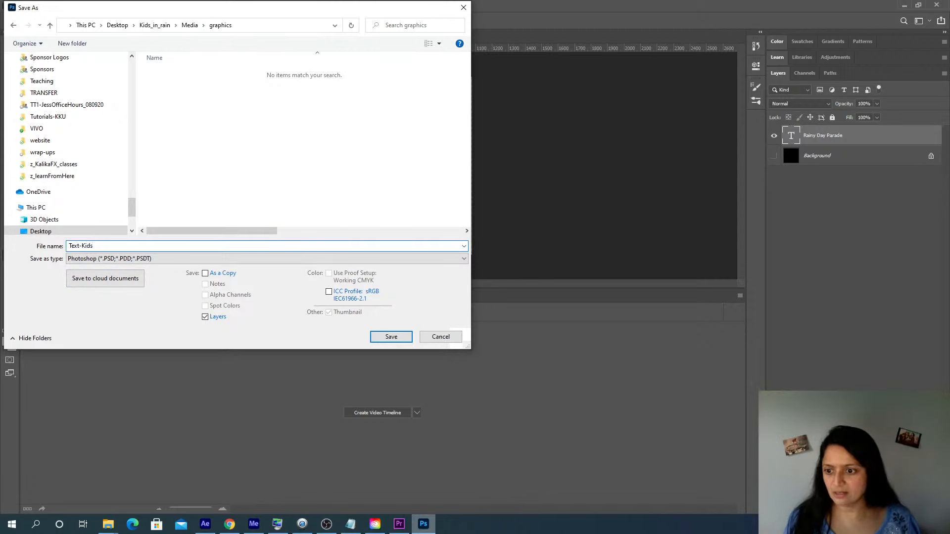
{"action": "left_click", "coordinate": [391, 337]}
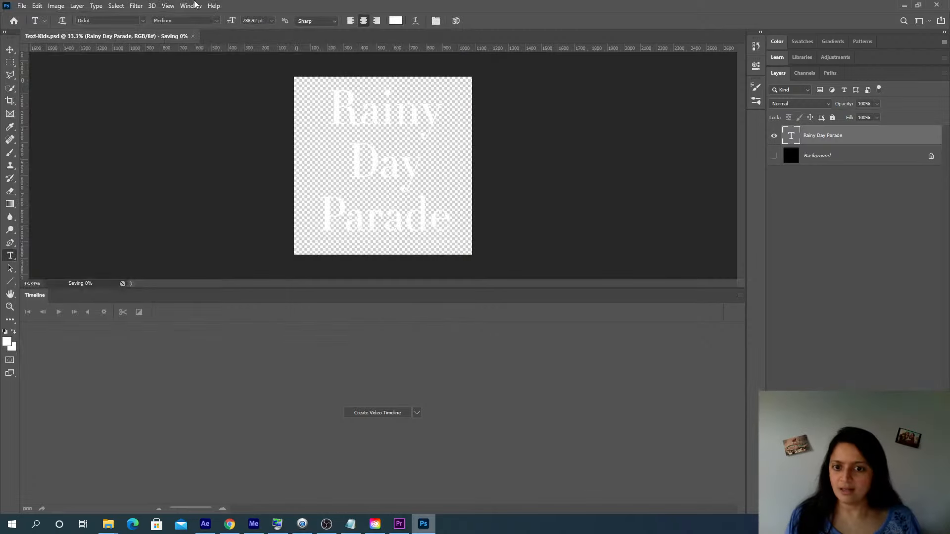
{"action": "left_click", "coordinate": [21, 6]}
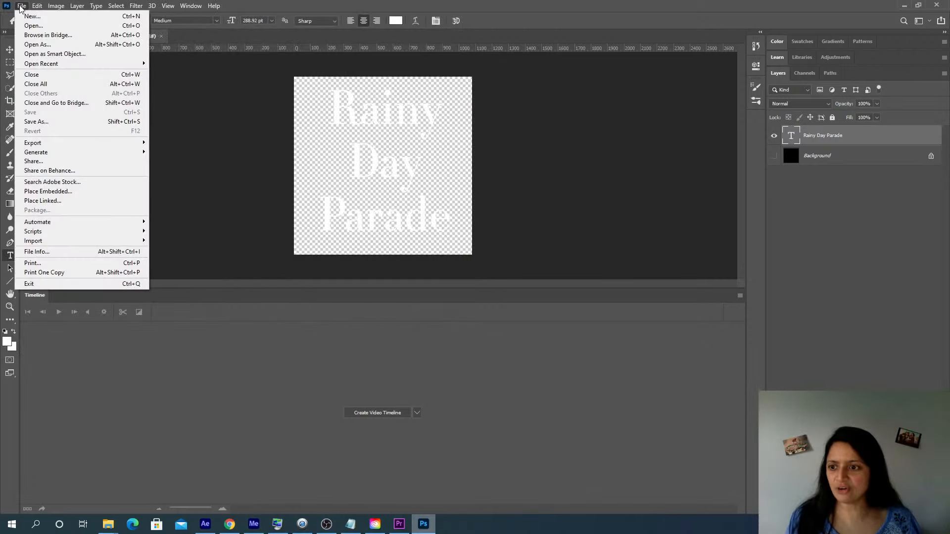
{"action": "left_click", "coordinate": [51, 125]}
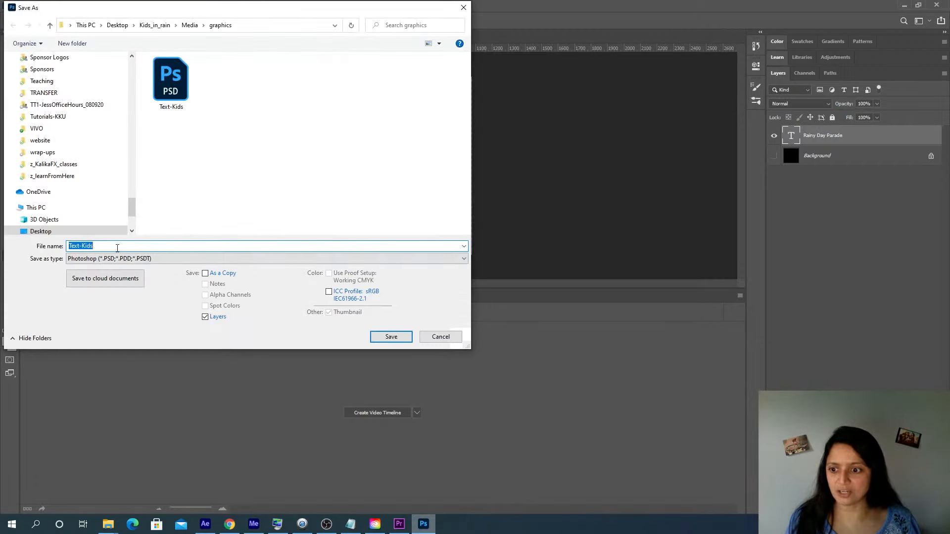
{"action": "left_click", "coordinate": [439, 337]}
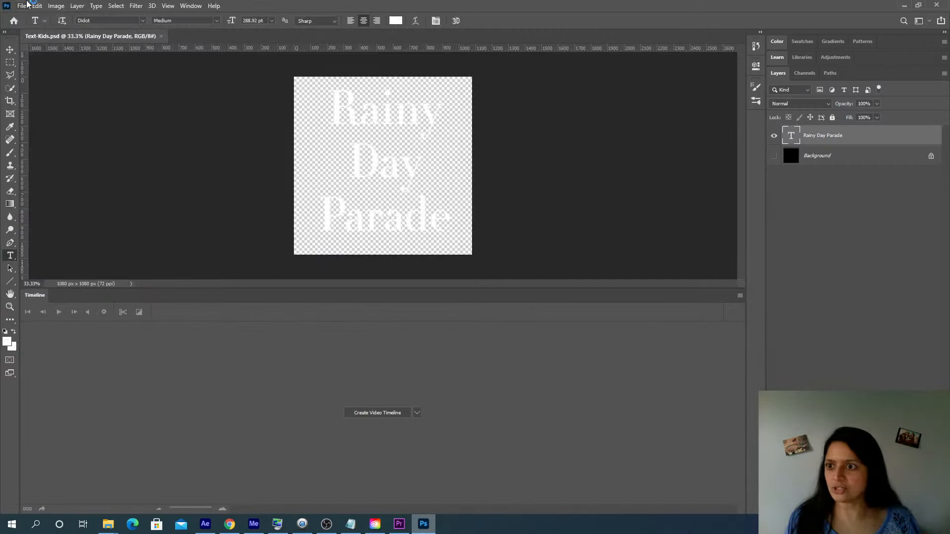
Quick-export the transparent title as a PNG named Text-Kids into the same graphics folder
{"action": "left_click", "coordinate": [22, 6]}
{"action": "left_click", "coordinate": [219, 142]}
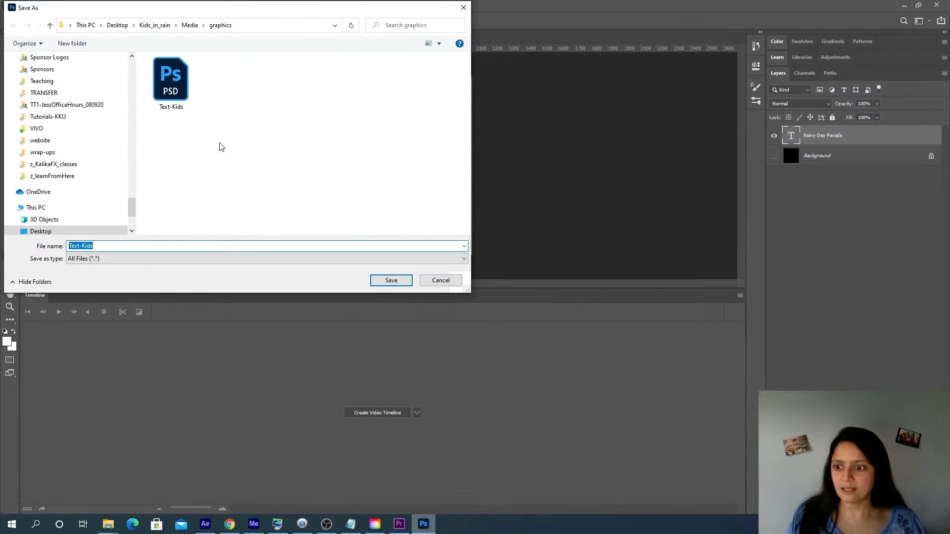
{"action": "key", "text": "Return"}
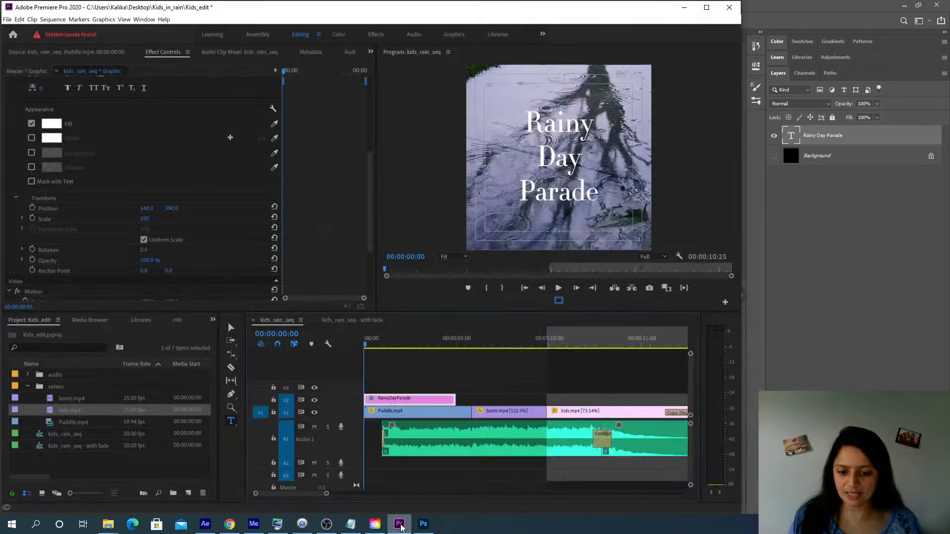
Switch to Premiere Pro and import the graphics folder from Desktop > Kids_in_rain > Media in File Explorer into the Kids_edit project
{"action": "left_click", "coordinate": [399, 524]}
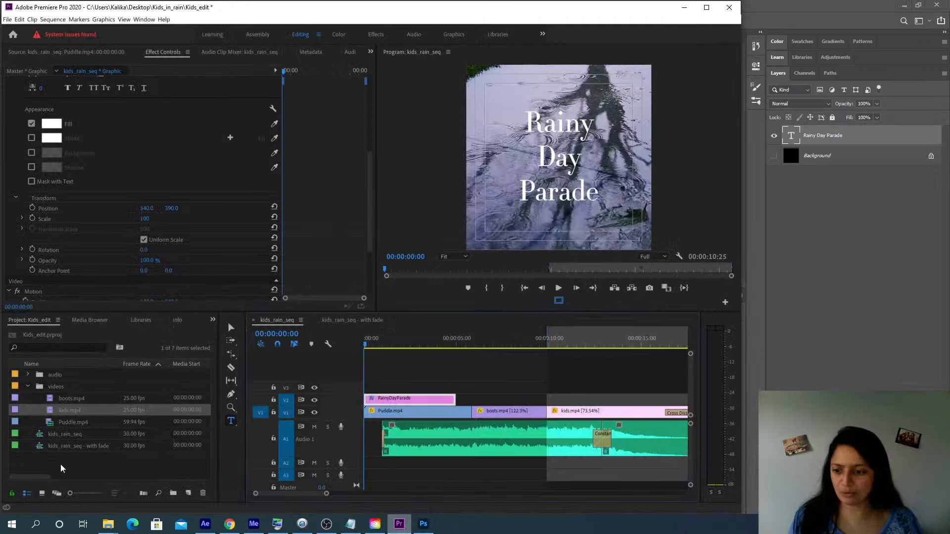
{"action": "left_click", "coordinate": [28, 386]}
{"action": "mouse_move", "coordinate": [107, 524]}
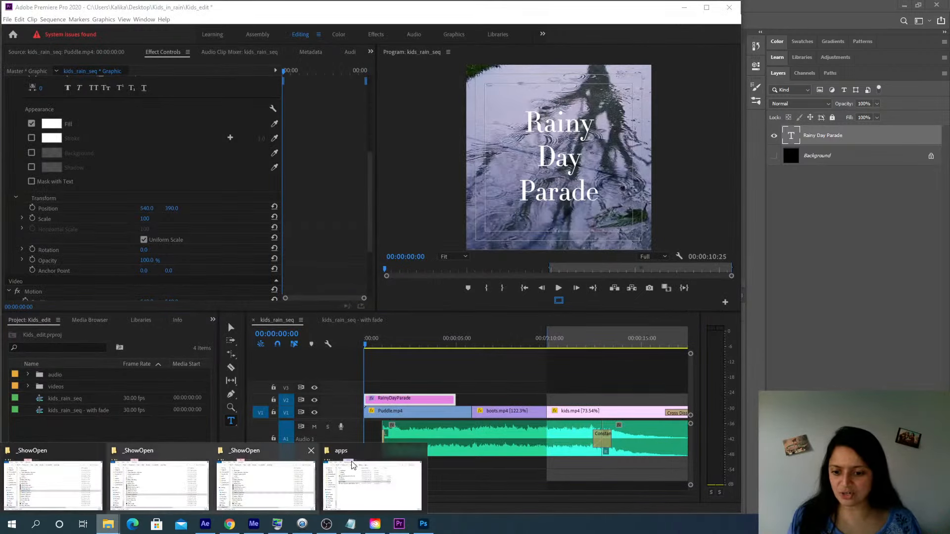
{"action": "left_click", "coordinate": [60, 487]}
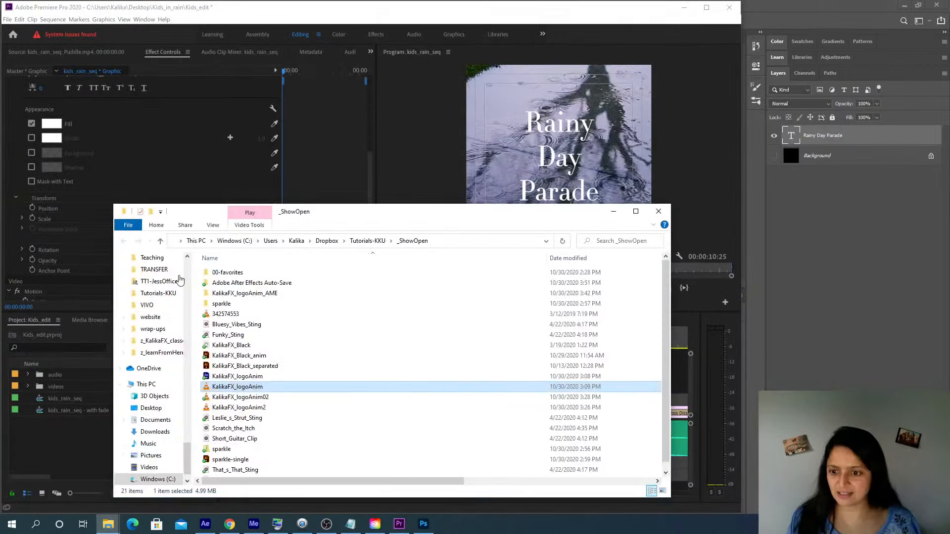
{"action": "scroll", "coordinate": [163, 289], "scroll_direction": "up", "scroll_amount": 10}
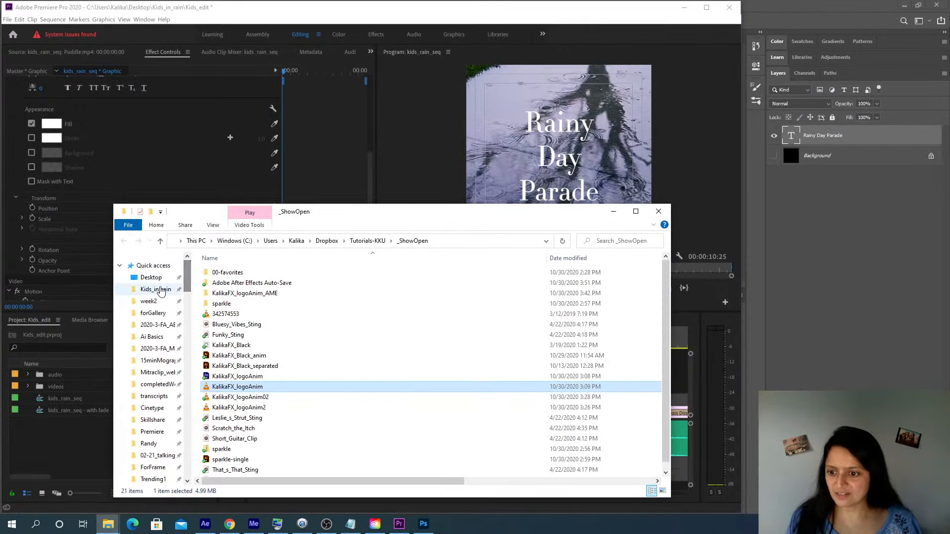
{"action": "left_click", "coordinate": [161, 290]}
{"action": "left_click", "coordinate": [221, 275]}
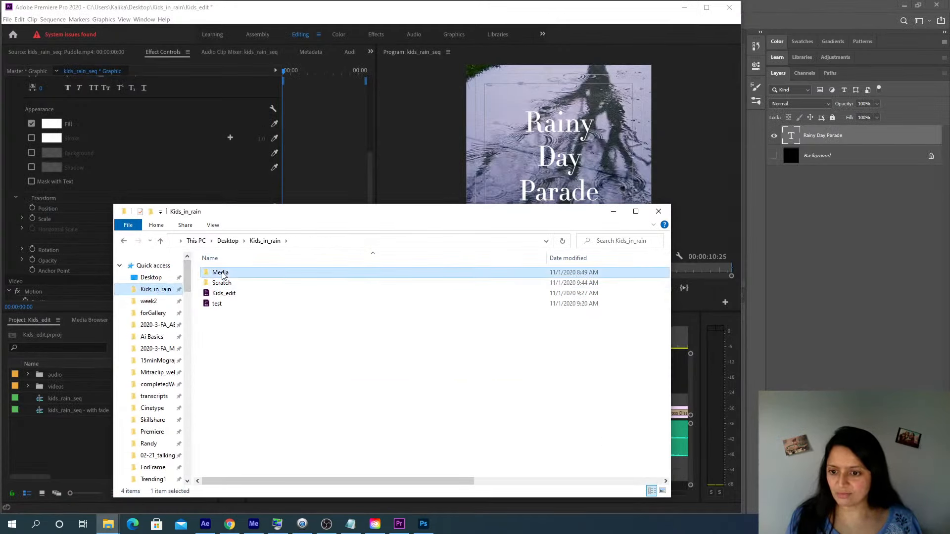
{"action": "double_click", "coordinate": [221, 275]}
{"action": "left_click", "coordinate": [223, 284]}
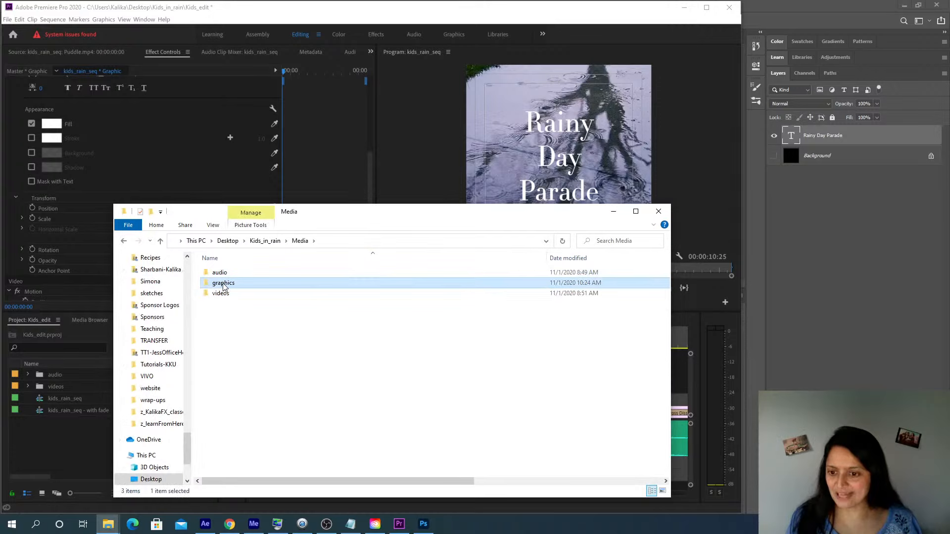
{"action": "left_click_drag", "start_coordinate": [223, 286], "coordinate": [61, 451]}
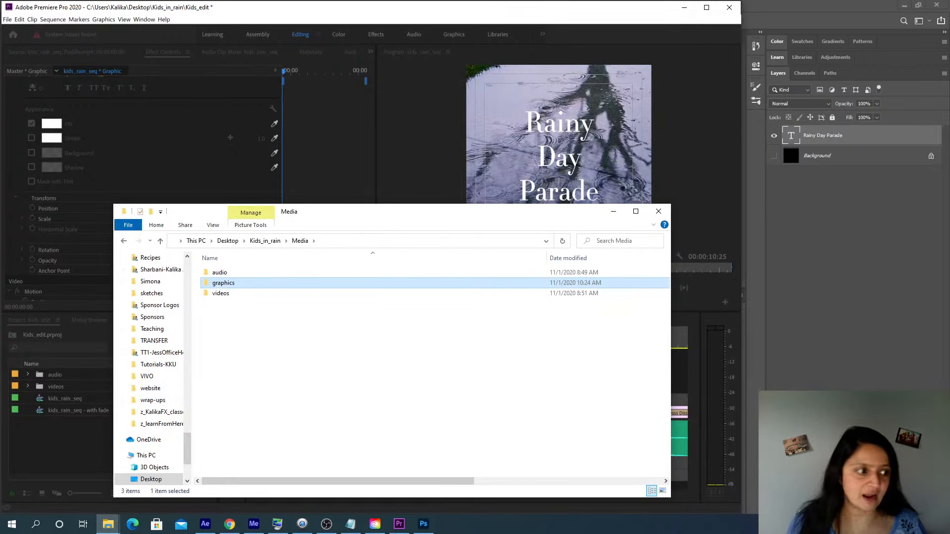
Review the layered import options for Text-Kids and import the file with Merge All Layers
{"action": "left_click_drag", "start_coordinate": [544, 384], "coordinate": [330, 103]}
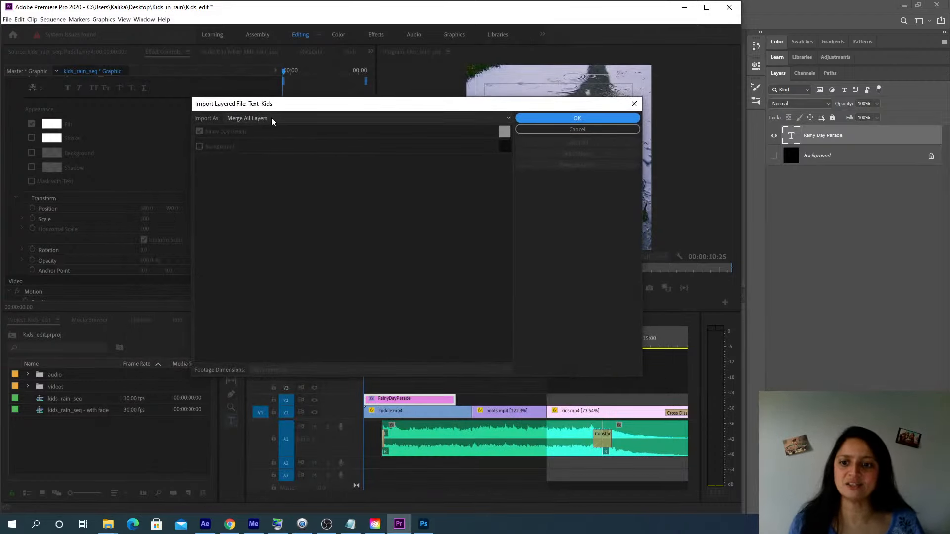
{"action": "left_click", "coordinate": [291, 119]}
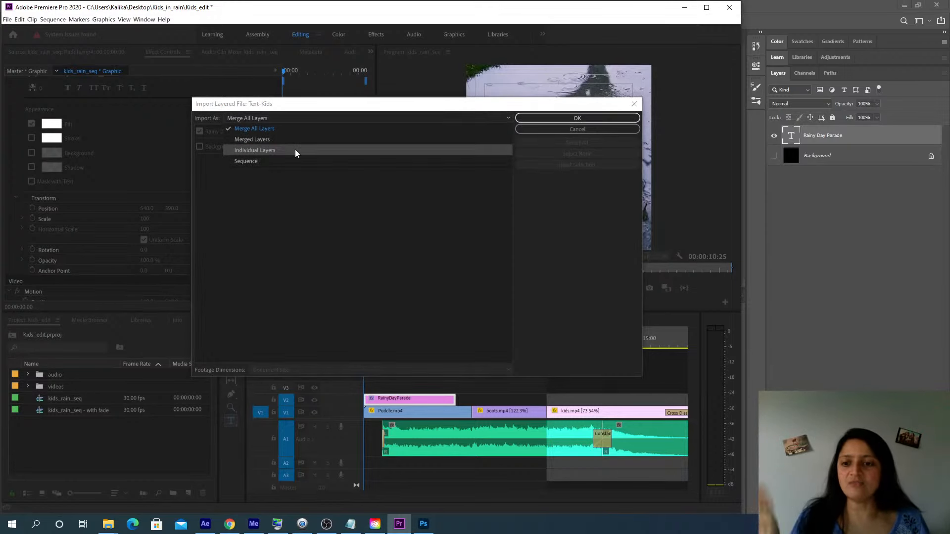
{"action": "left_click", "coordinate": [295, 129]}
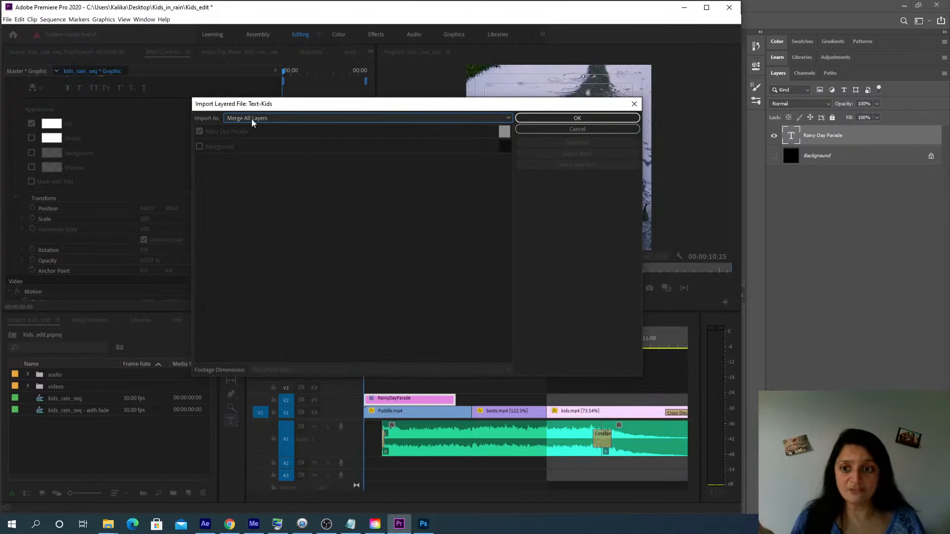
{"action": "left_click", "coordinate": [266, 120]}
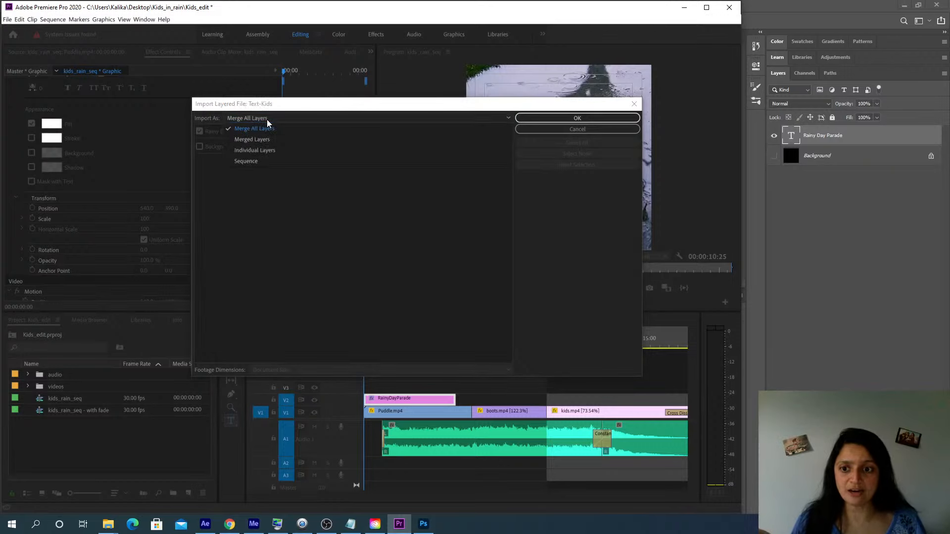
{"action": "left_click", "coordinate": [274, 150]}
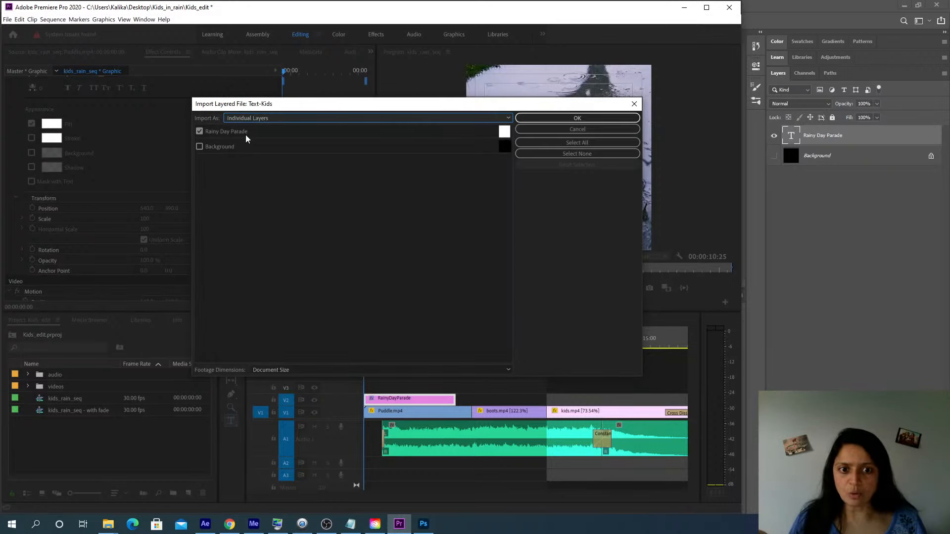
{"action": "left_click", "coordinate": [247, 118]}
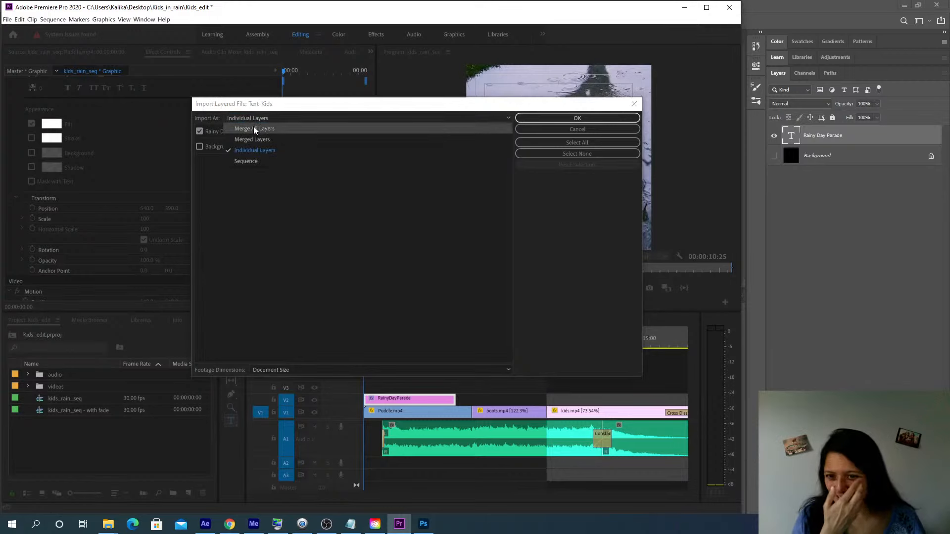
{"action": "left_click", "coordinate": [254, 128]}
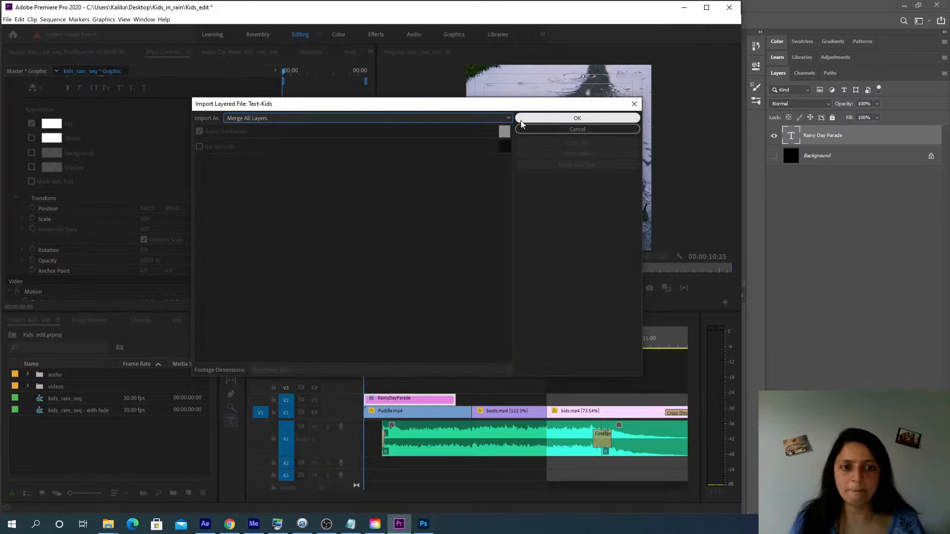
{"action": "left_click", "coordinate": [574, 119]}
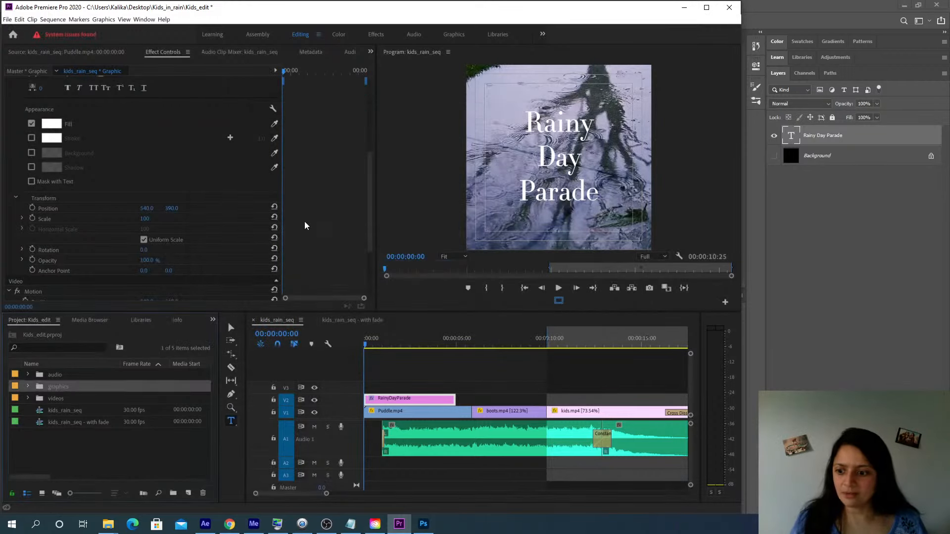
Place Text-Kids.psd from the graphics bin on track V3 at the start of kids_rain_seq
{"action": "left_click", "coordinate": [28, 386]}
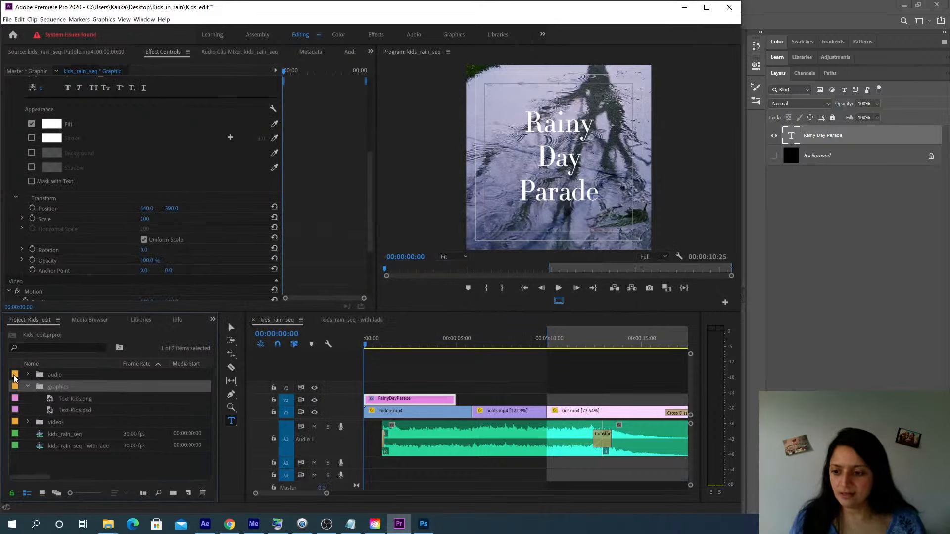
{"action": "left_click", "coordinate": [69, 410]}
{"action": "left_click_drag", "start_coordinate": [70, 411], "coordinate": [359, 387]}
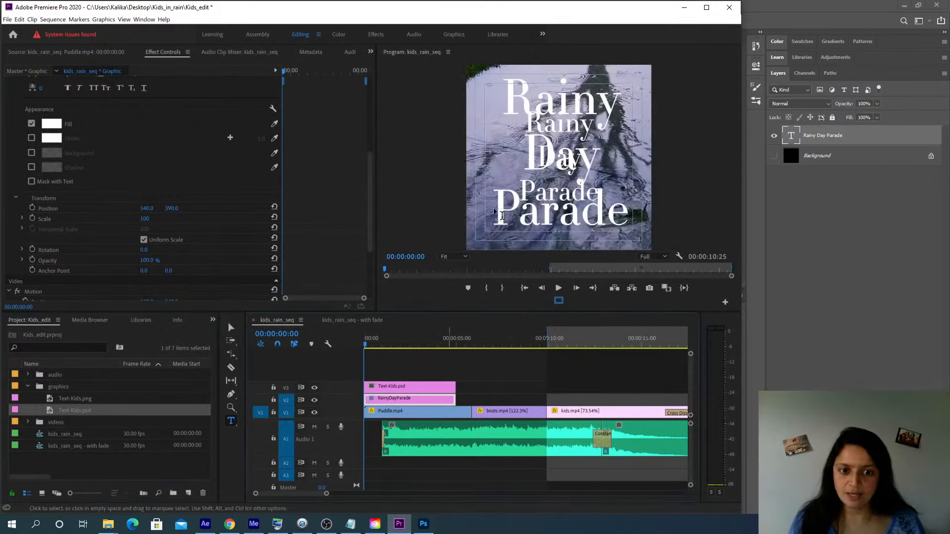
Disable the RainyDayParade title clip on track V2 and clear the clip selection
{"action": "right_click", "coordinate": [408, 399]}
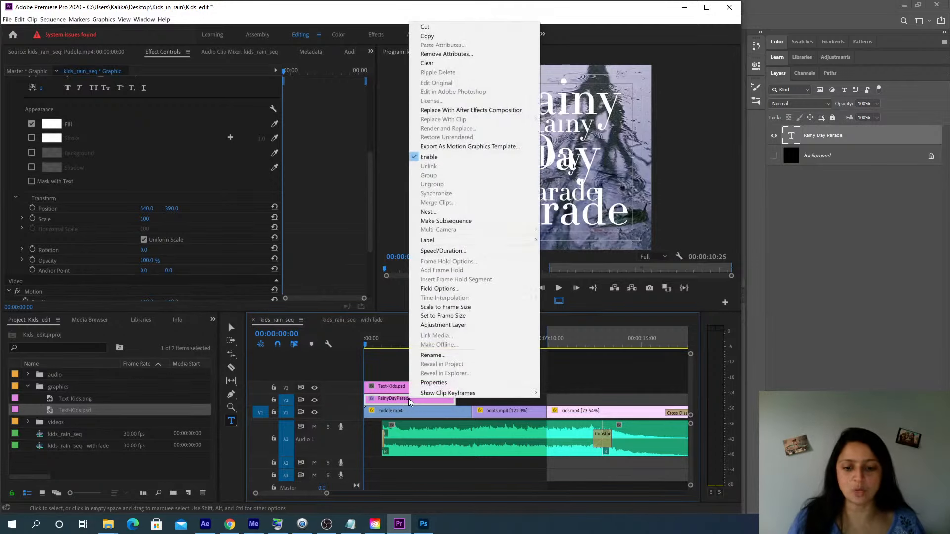
{"action": "left_click", "coordinate": [446, 155]}
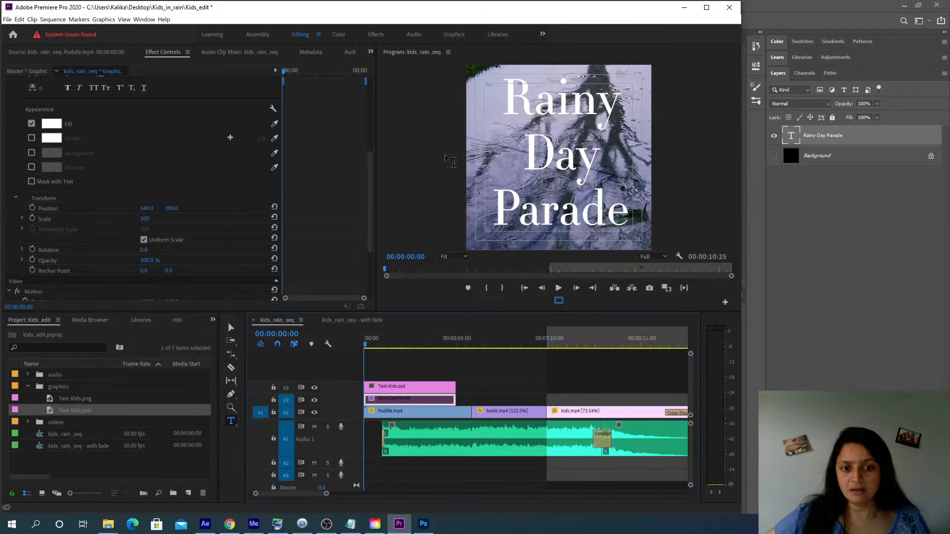
{"action": "left_click", "coordinate": [412, 364]}
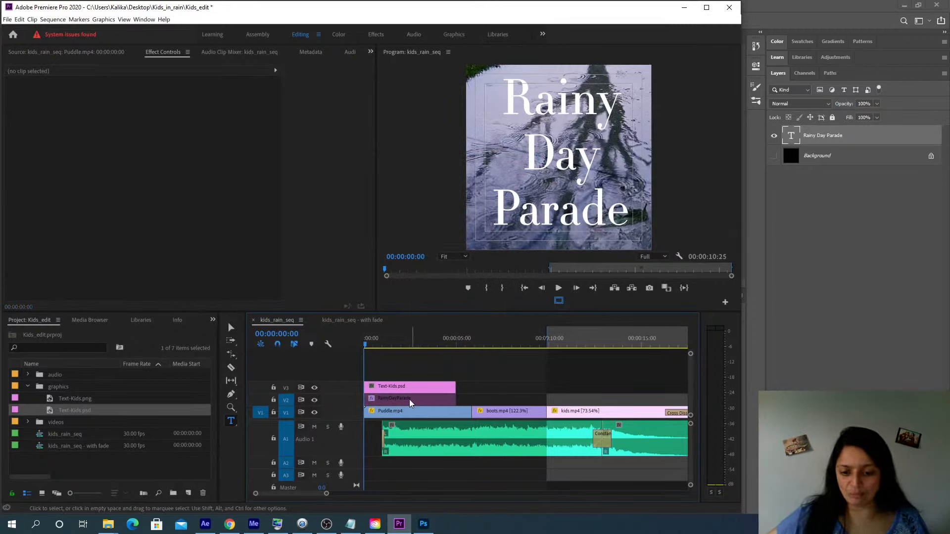
Move the playhead to 00:00:01:20 and reduce the Text-Kids.psd clip's scale to 68
{"action": "left_click", "coordinate": [394, 342]}
{"action": "left_click", "coordinate": [402, 391]}
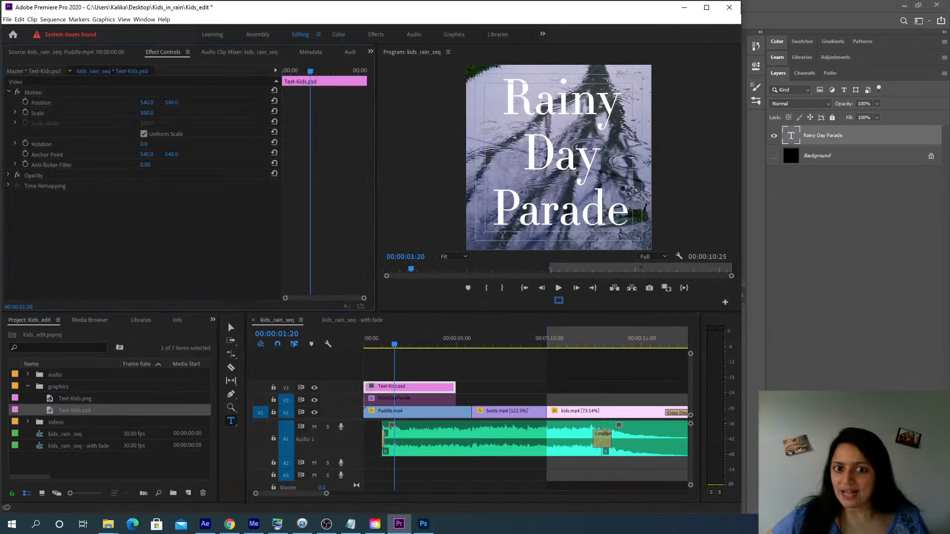
{"action": "left_click_drag", "start_coordinate": [147, 112], "coordinate": [131, 113]}
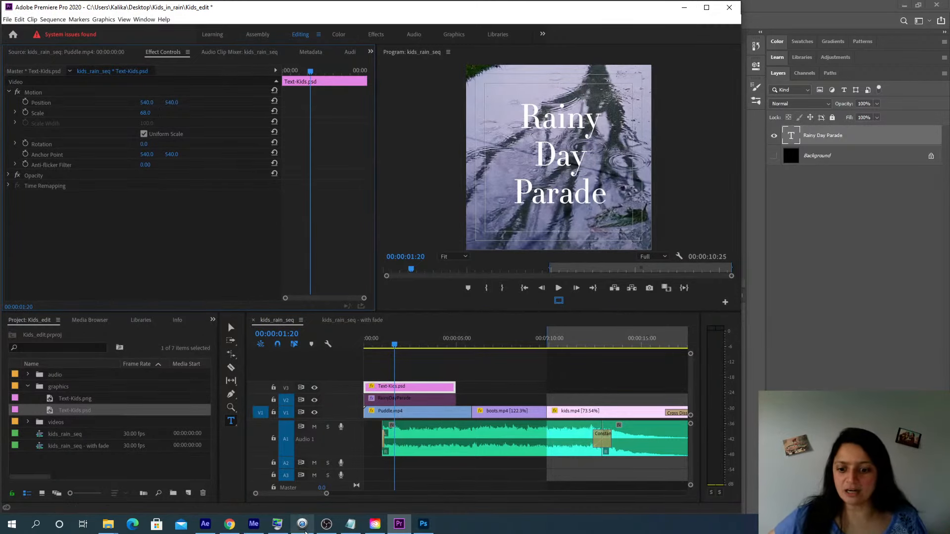
Switch to Photoshop, set the Rainy Day Parade text to Proxima Nova Medium, save Text-Kids.psd and return to Premiere Pro
{"action": "left_click", "coordinate": [423, 526]}
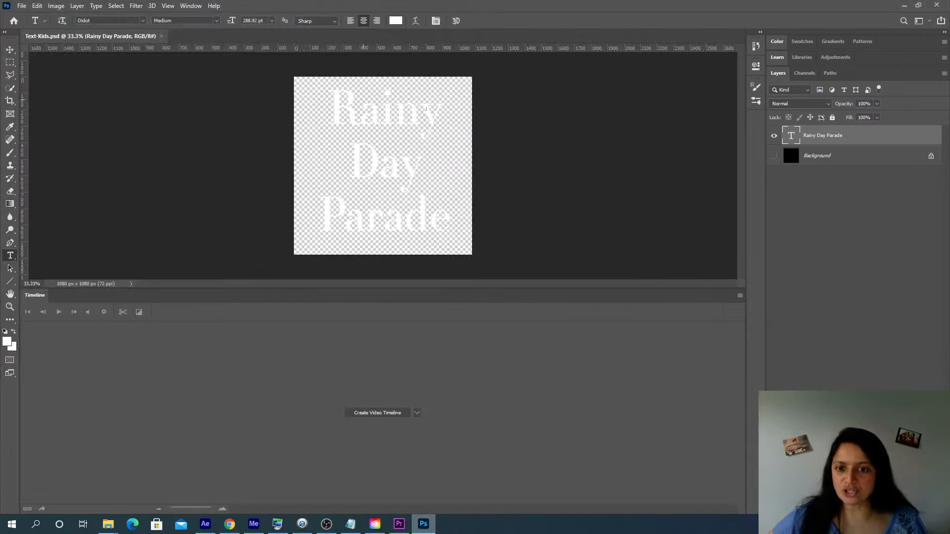
{"action": "left_click", "coordinate": [104, 20]}
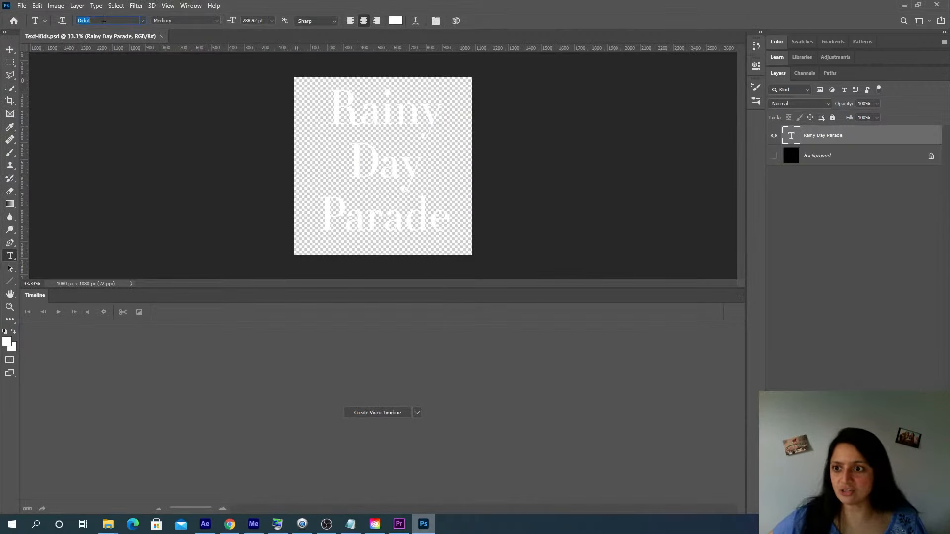
{"action": "type", "text": "proxi"}
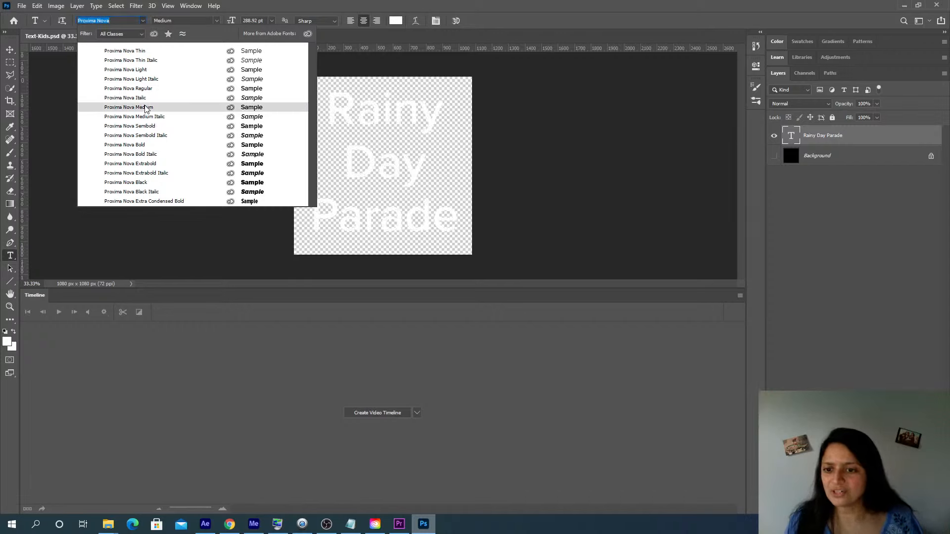
{"action": "left_click", "coordinate": [146, 108]}
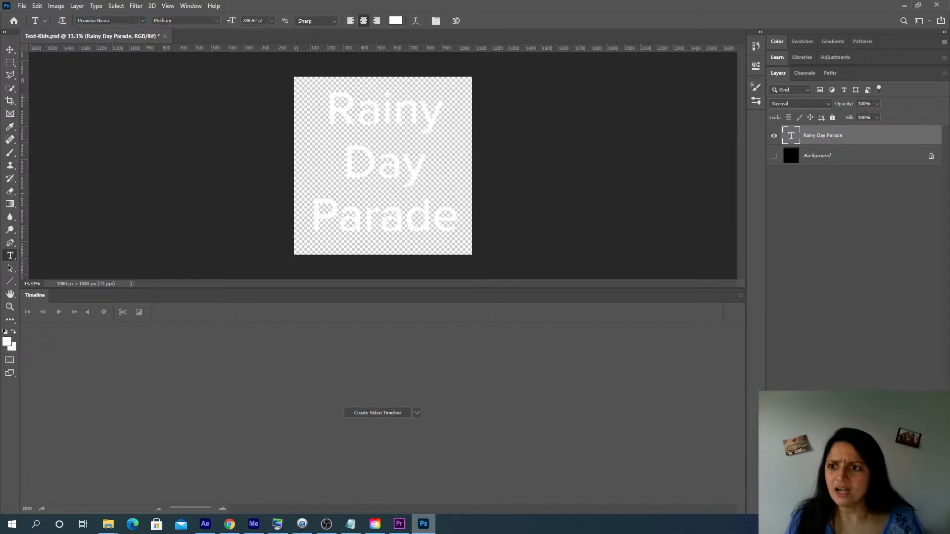
{"action": "left_click", "coordinate": [400, 525]}
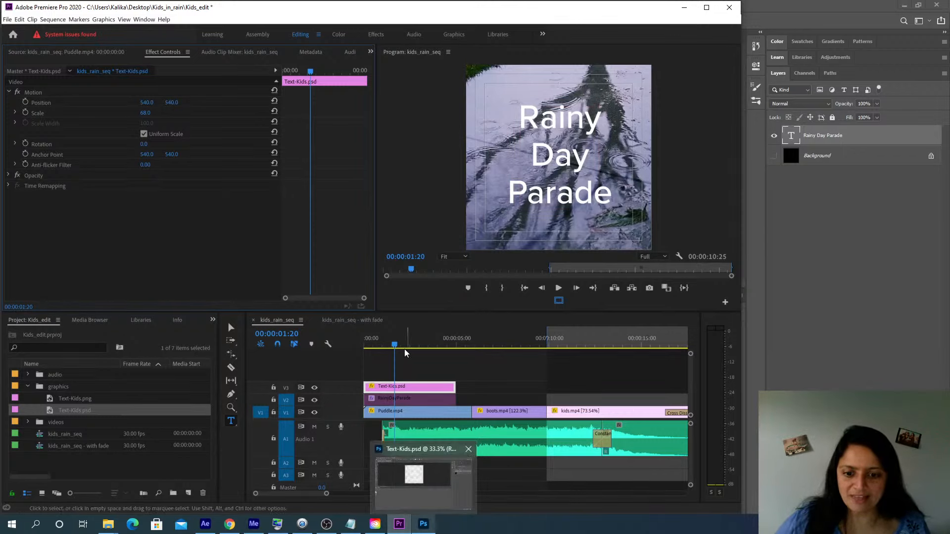
{"action": "left_click", "coordinate": [429, 364]}
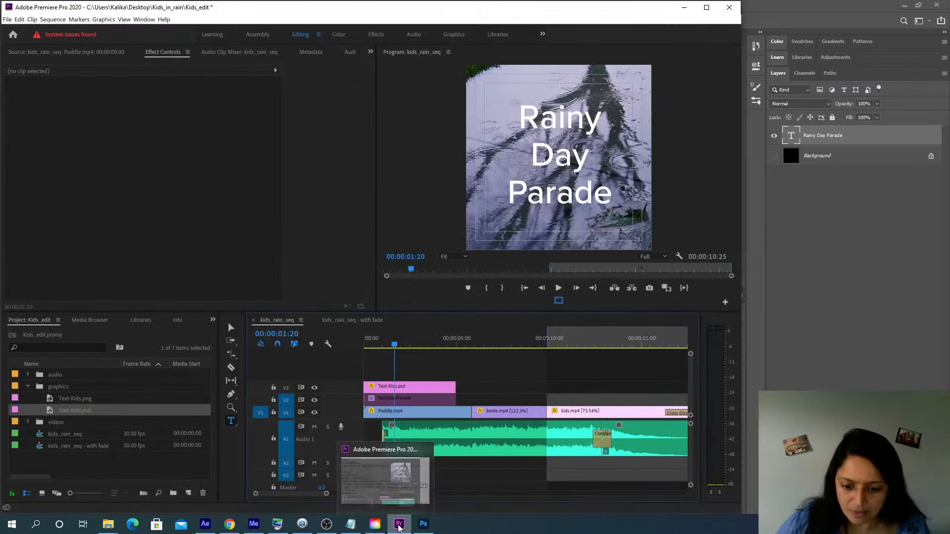
{"action": "left_click", "coordinate": [398, 525]}
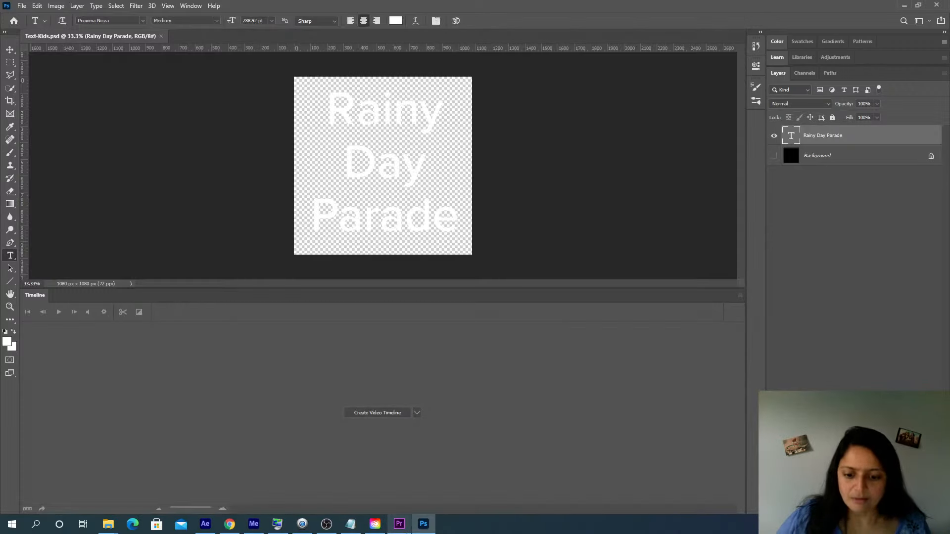
{"action": "left_click", "coordinate": [399, 523]}
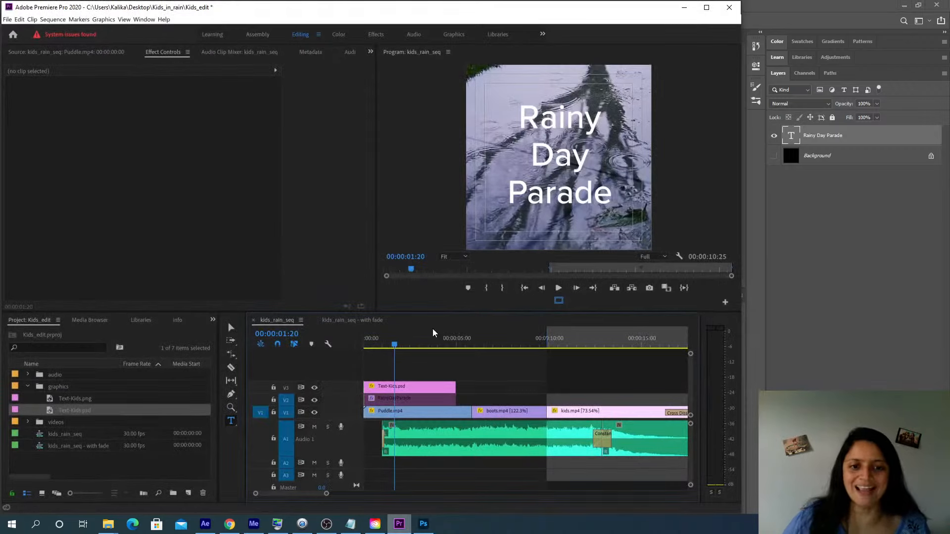
Return the playhead to the sequence start and apply the default transition to the start of the Puddle.mp4 clip
{"action": "left_click_drag", "start_coordinate": [394, 344], "coordinate": [351, 345]}
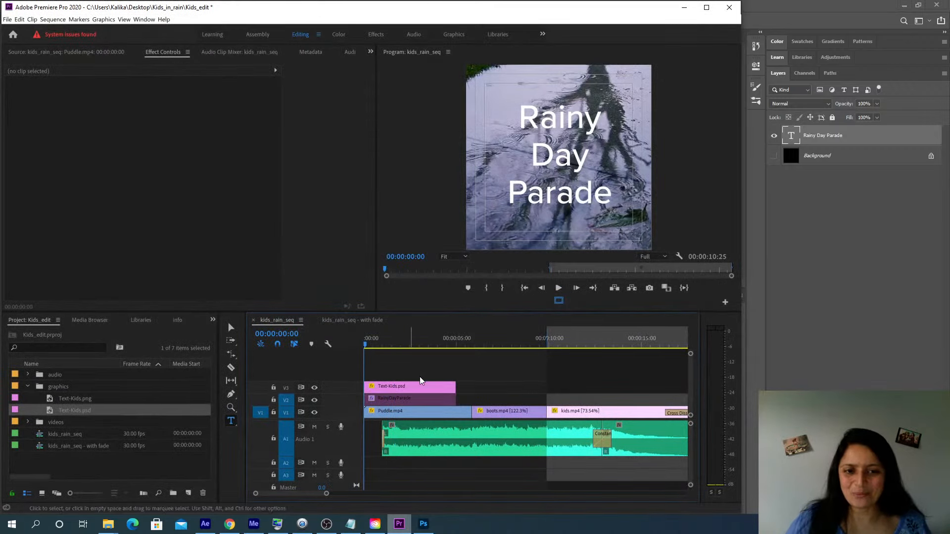
{"action": "left_click", "coordinate": [417, 414]}
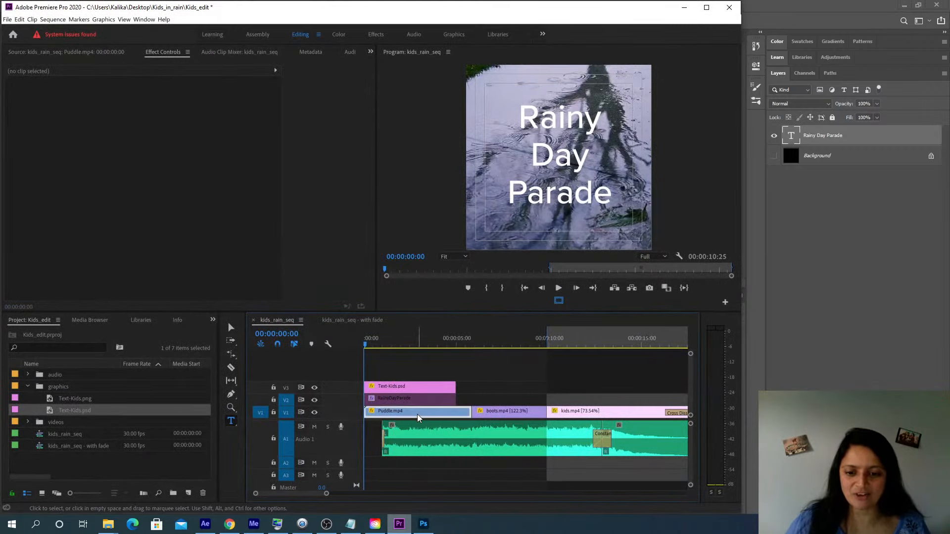
{"action": "right_click", "coordinate": [365, 415]}
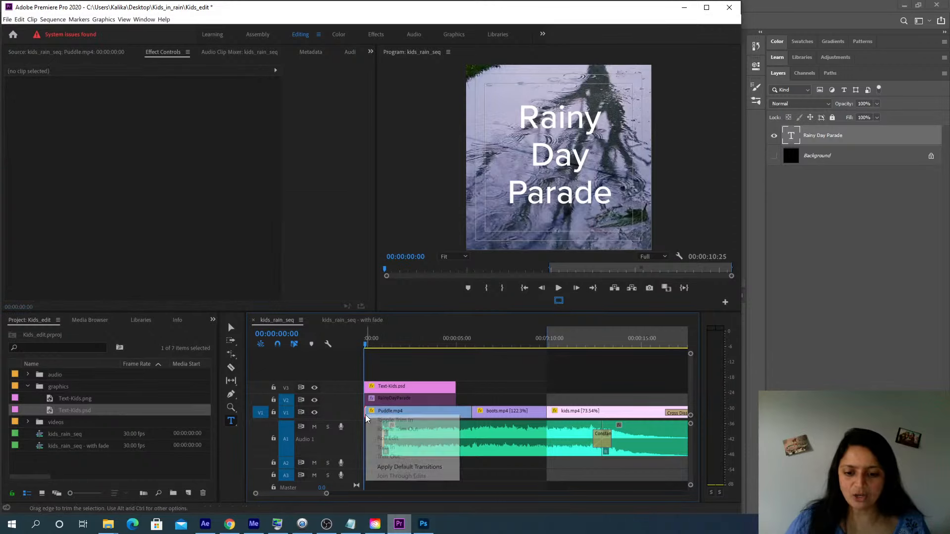
{"action": "left_click", "coordinate": [395, 466]}
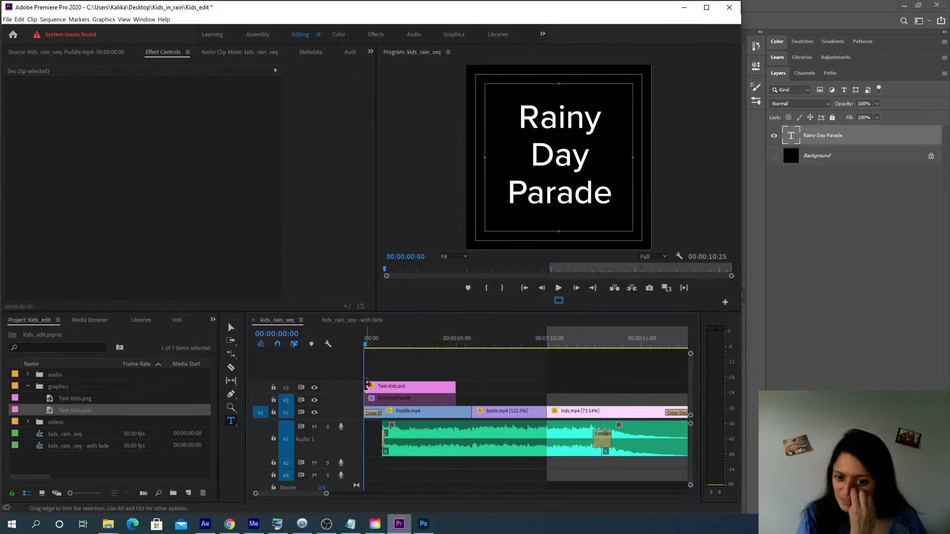
Trim Text-Kids.psd to start slightly after and end together with Puddle.mp4, with the default transition at its start
{"action": "left_click_drag", "start_coordinate": [368, 385], "coordinate": [373, 386]}
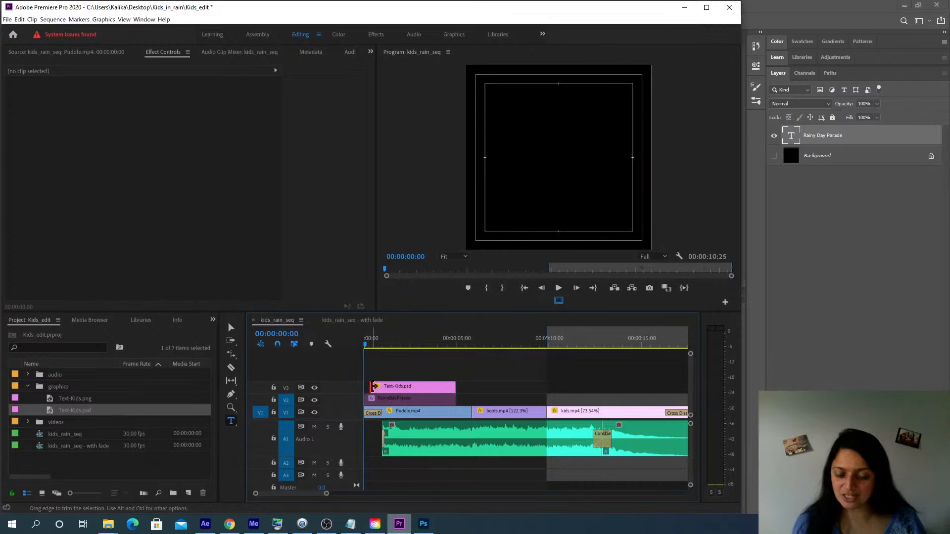
{"action": "right_click", "coordinate": [373, 387]}
{"action": "left_click", "coordinate": [409, 438]}
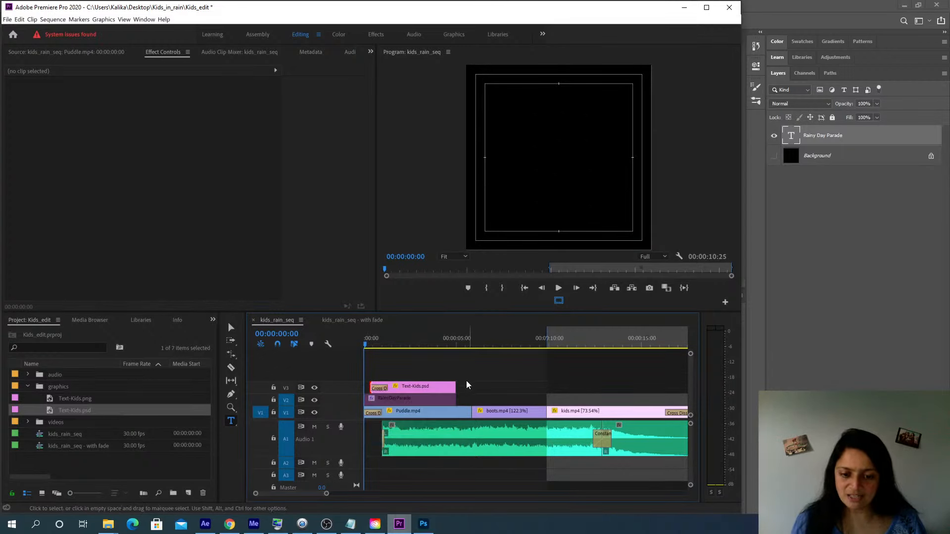
{"action": "left_click_drag", "start_coordinate": [455, 385], "coordinate": [471, 385]}
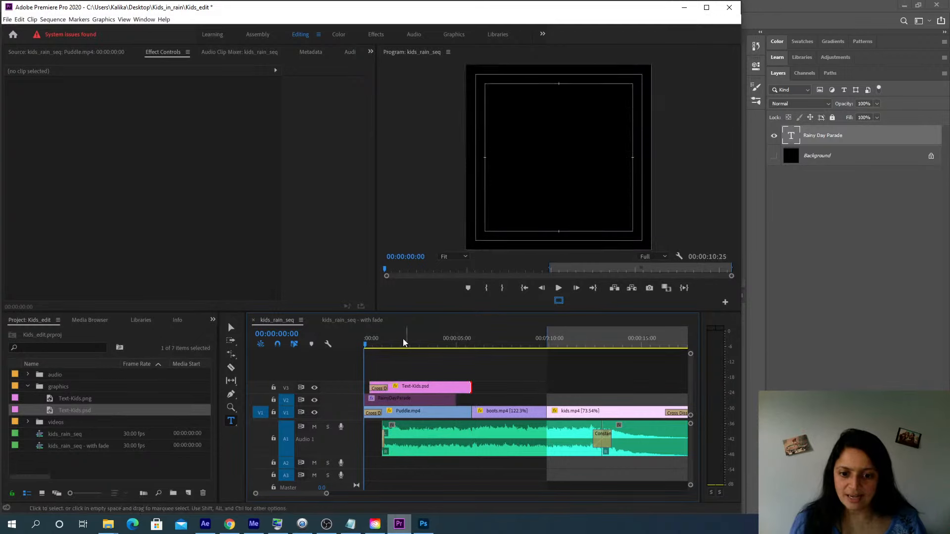
Move the playhead to 00:00:02:29, find Gaussian Blur in the effects and apply it to the Puddle.mp4 clip
{"action": "left_click", "coordinate": [405, 341]}
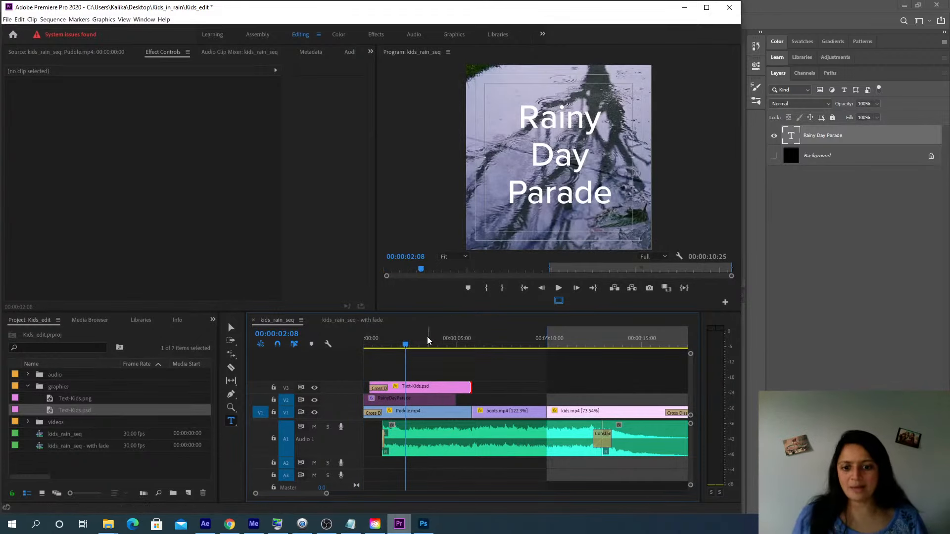
{"action": "left_click", "coordinate": [419, 342]}
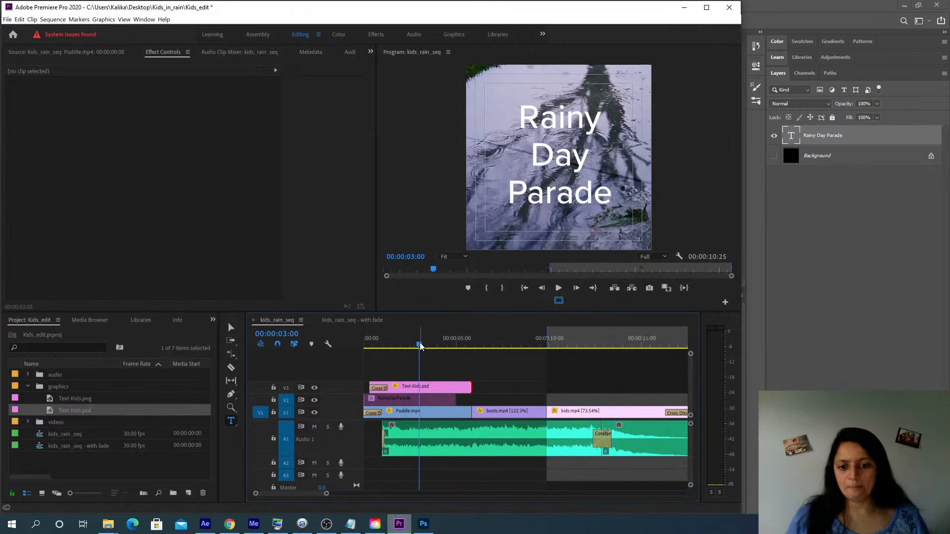
{"action": "left_click", "coordinate": [436, 410]}
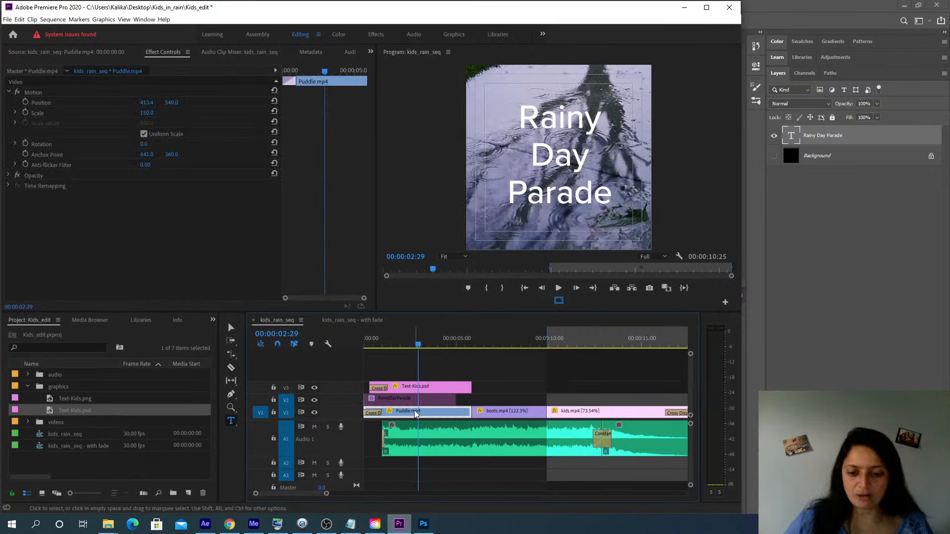
{"action": "double_click", "coordinate": [414, 412]}
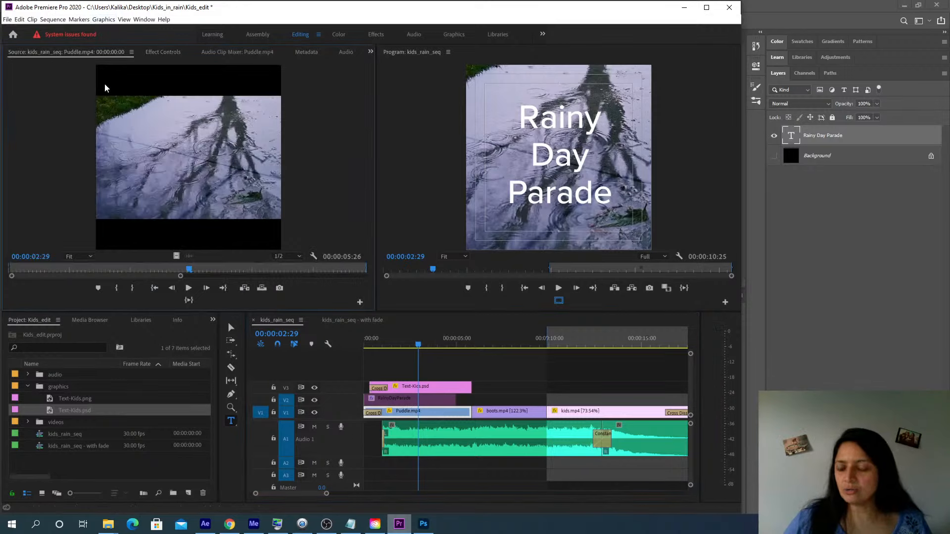
{"action": "left_click", "coordinate": [213, 320]}
{"action": "left_click", "coordinate": [239, 374]}
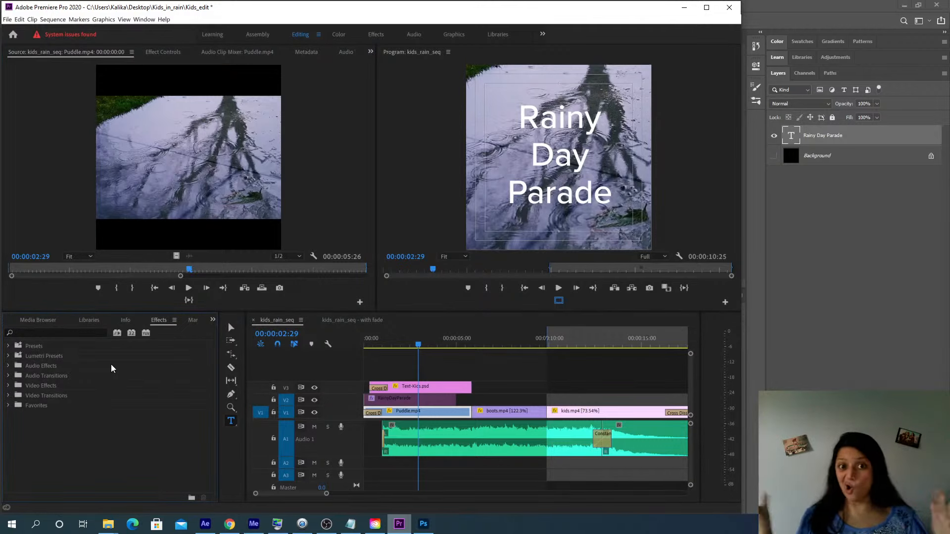
{"action": "left_click", "coordinate": [156, 51]}
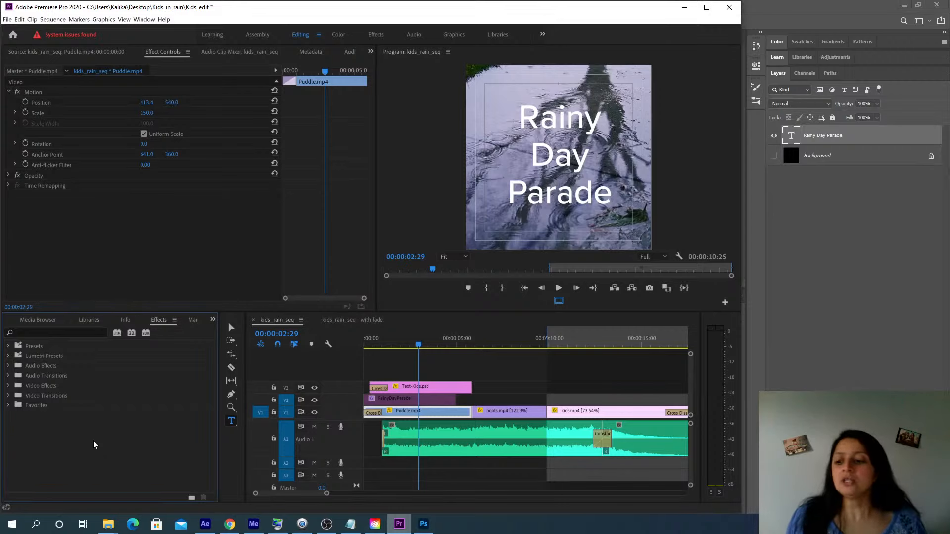
{"action": "left_click", "coordinate": [48, 334]}
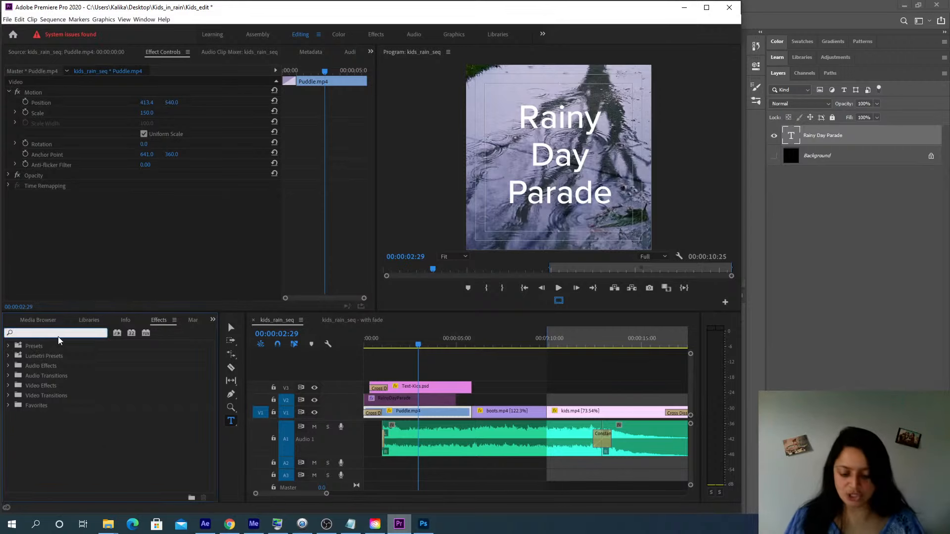
{"action": "type", "text": "gaus"}
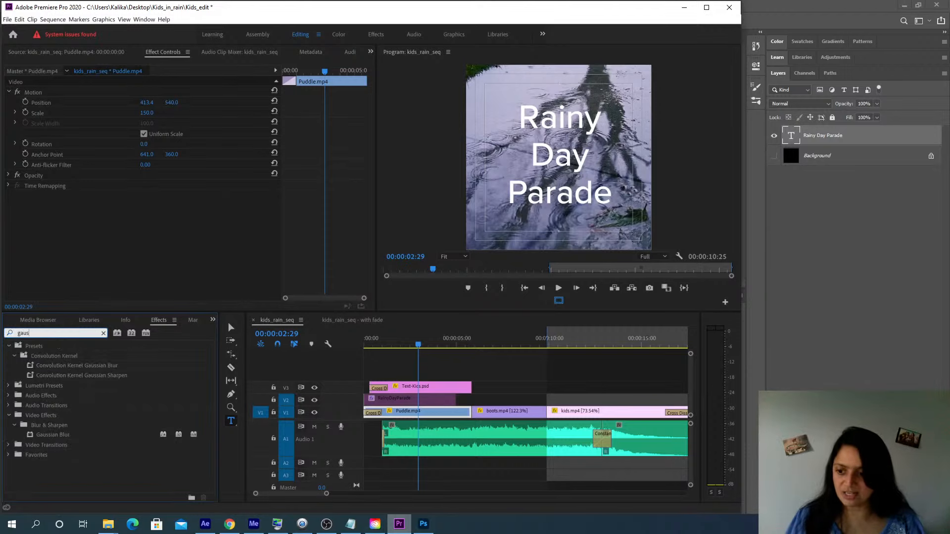
{"action": "left_click_drag", "start_coordinate": [48, 438], "coordinate": [415, 413]}
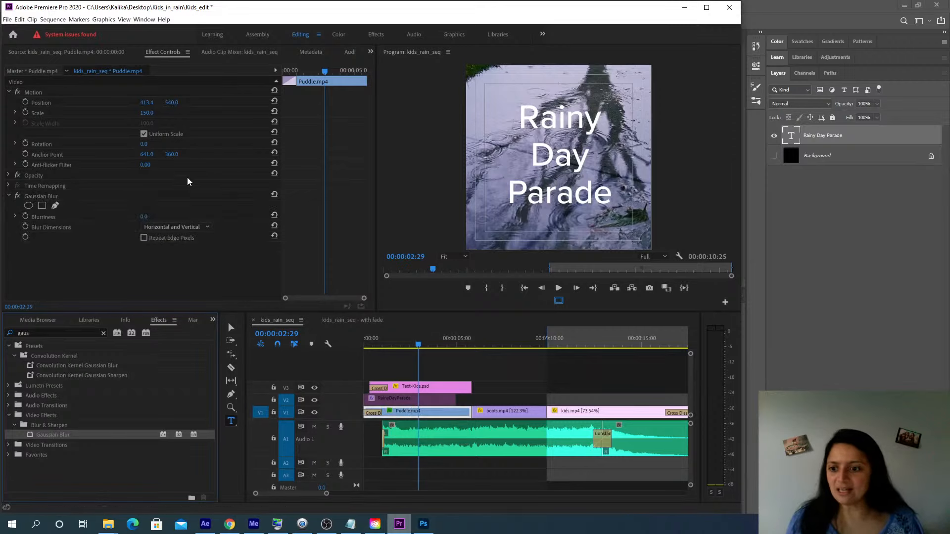
Set the Gaussian Blur's blurriness to 27 on Puddle.mp4 and enable Repeat Edge Pixels
{"action": "left_click_drag", "start_coordinate": [144, 217], "coordinate": [154, 217]}
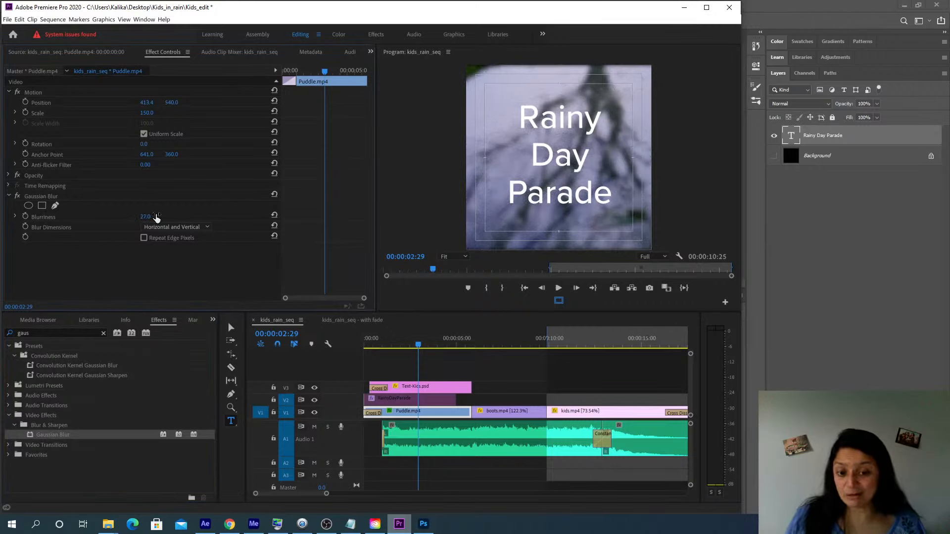
{"action": "left_click", "coordinate": [144, 238]}
{"action": "left_click", "coordinate": [144, 238]}
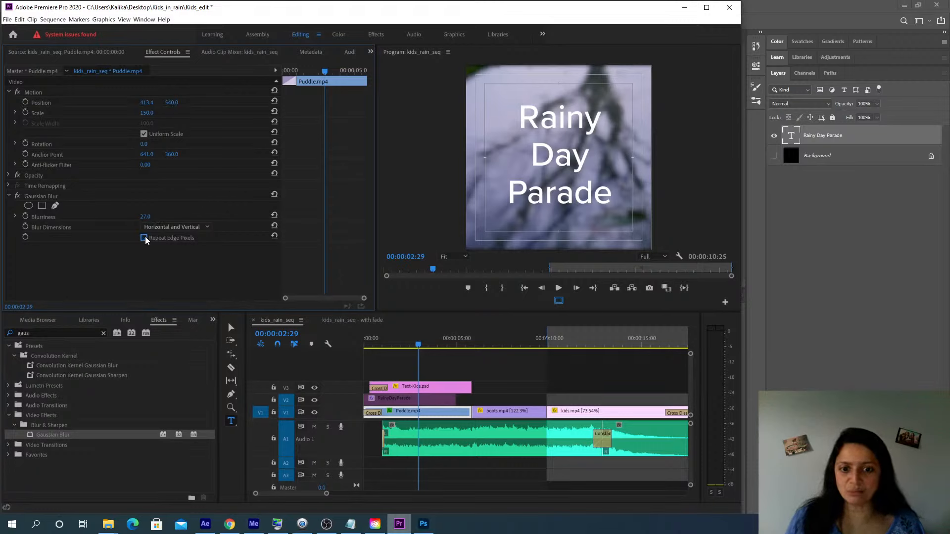
{"action": "left_click", "coordinate": [144, 238]}
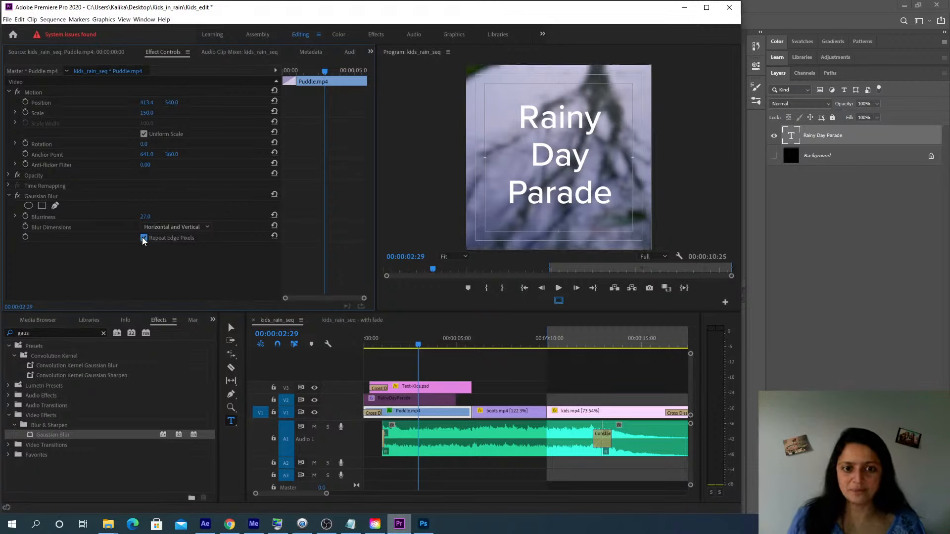
Turn off the safe margins overlay and check the blurred frame's edges in the maximized program monitor, keeping Repeat Edge Pixels enabled
{"action": "key", "text": "grave"}
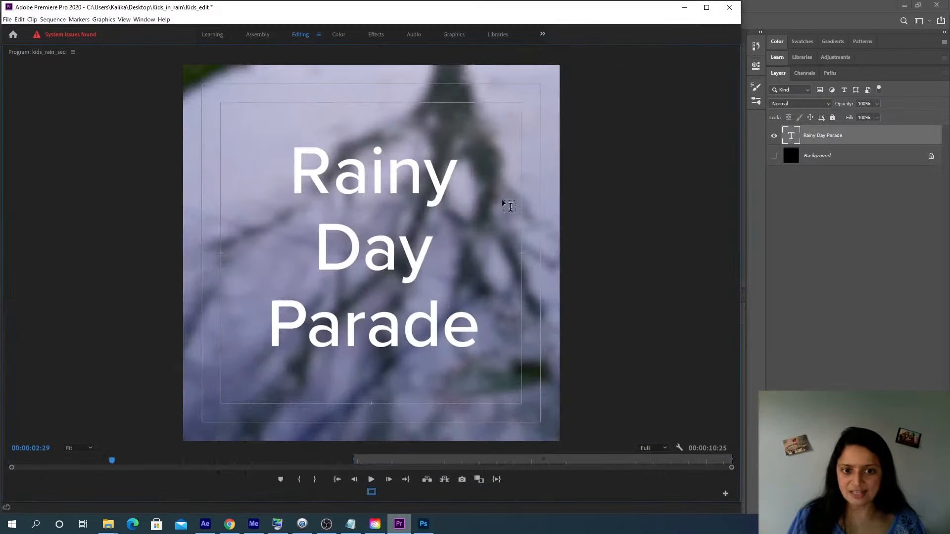
{"action": "left_click", "coordinate": [372, 492]}
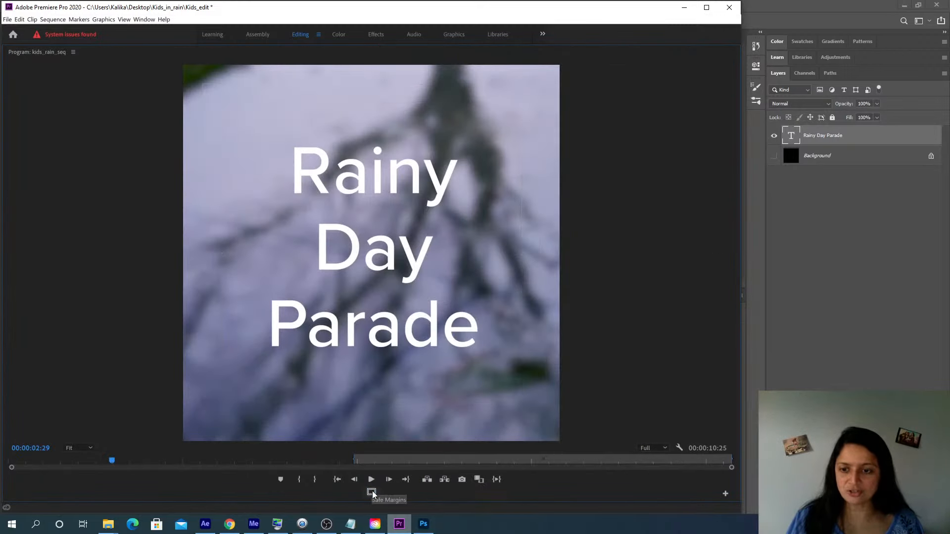
{"action": "key", "text": "grave"}
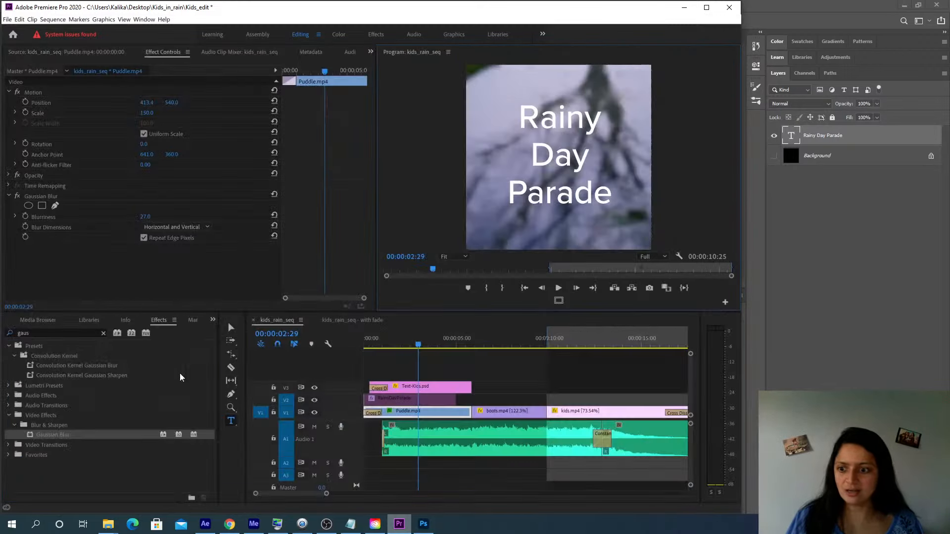
{"action": "left_click", "coordinate": [144, 238]}
{"action": "key", "text": "grave"}
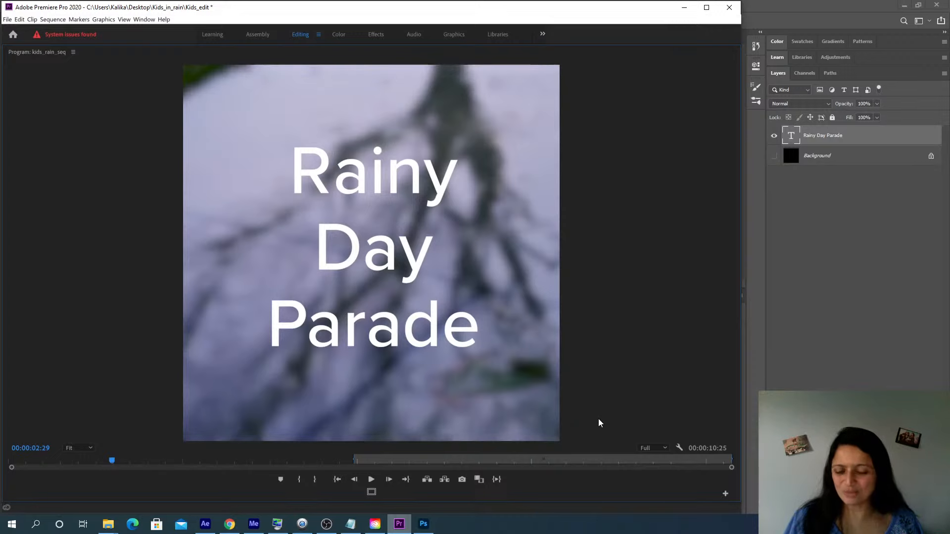
{"action": "key", "text": "grave"}
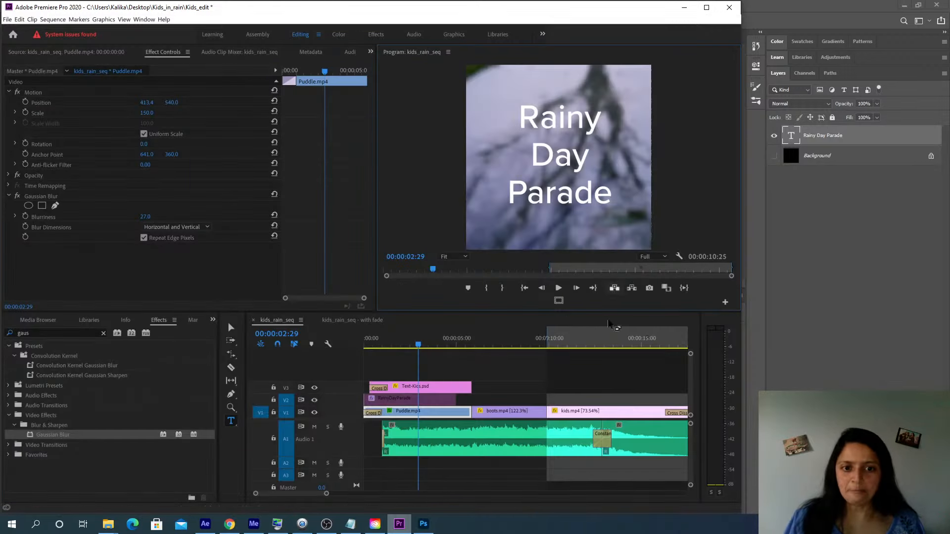
Find Drop Shadow in the effects and apply it to the Text-Kids.psd clip
{"action": "left_click", "coordinate": [420, 389]}
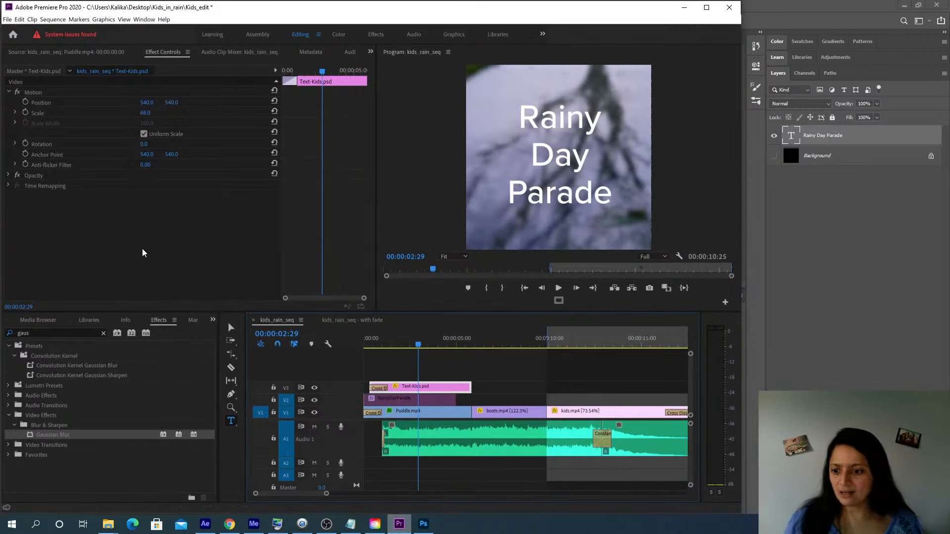
{"action": "left_click", "coordinate": [160, 322]}
{"action": "key", "text": "ctrl+f"}
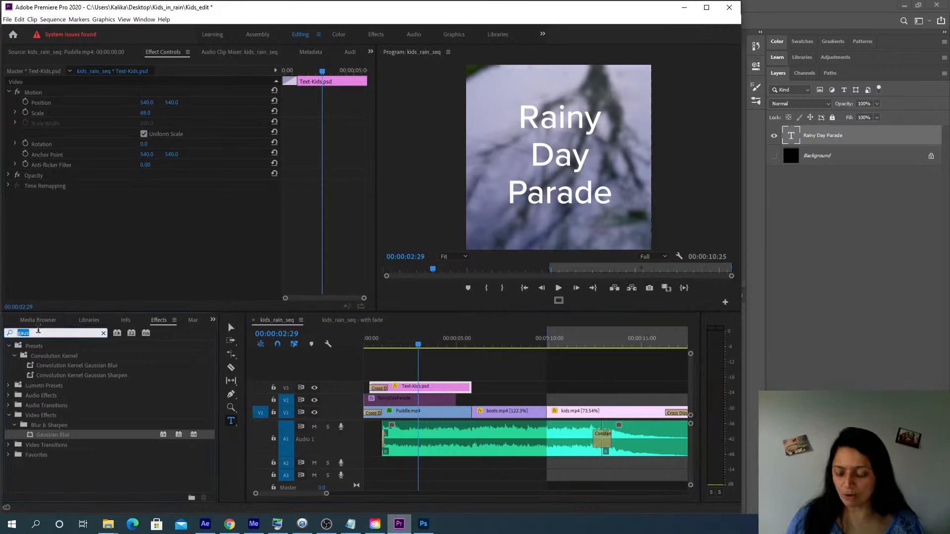
{"action": "type", "text": "drop"}
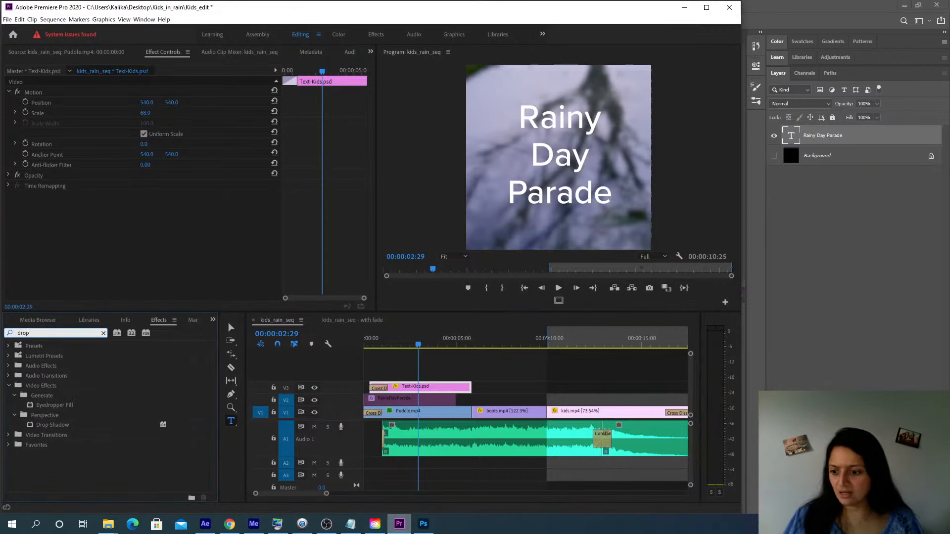
{"action": "left_click", "coordinate": [50, 426]}
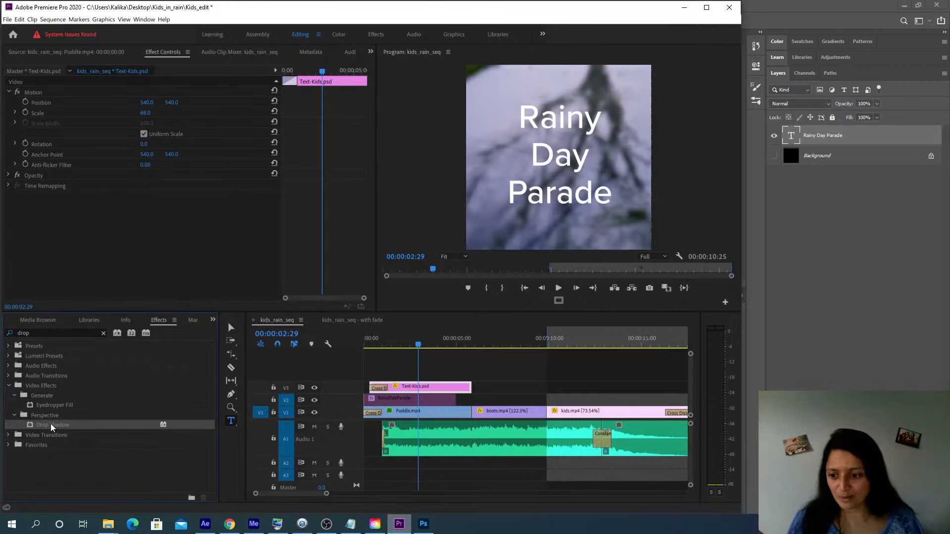
{"action": "left_click_drag", "start_coordinate": [52, 426], "coordinate": [442, 390]}
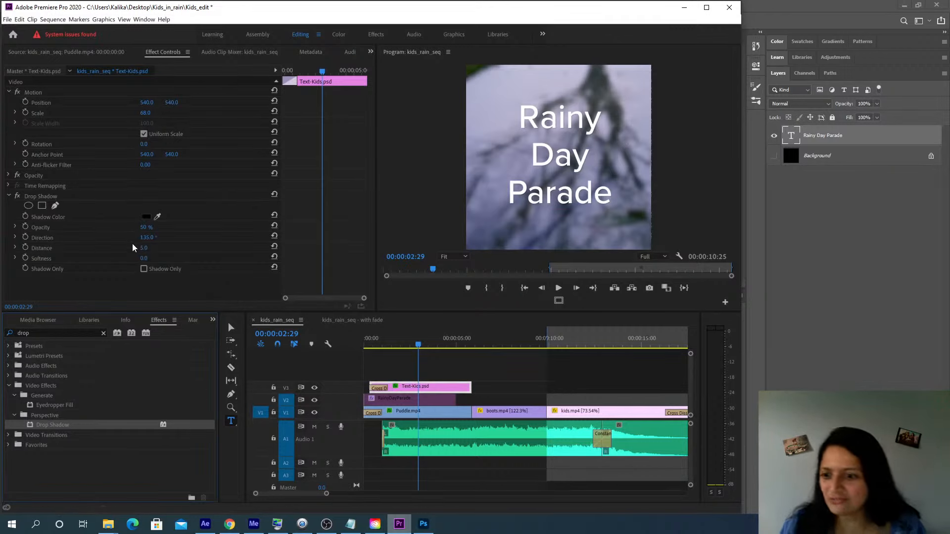
Try a very soft, faint drop shadow on the title with about 565 softness and 21% opacity
{"action": "left_click_drag", "start_coordinate": [144, 258], "coordinate": [155, 257]}
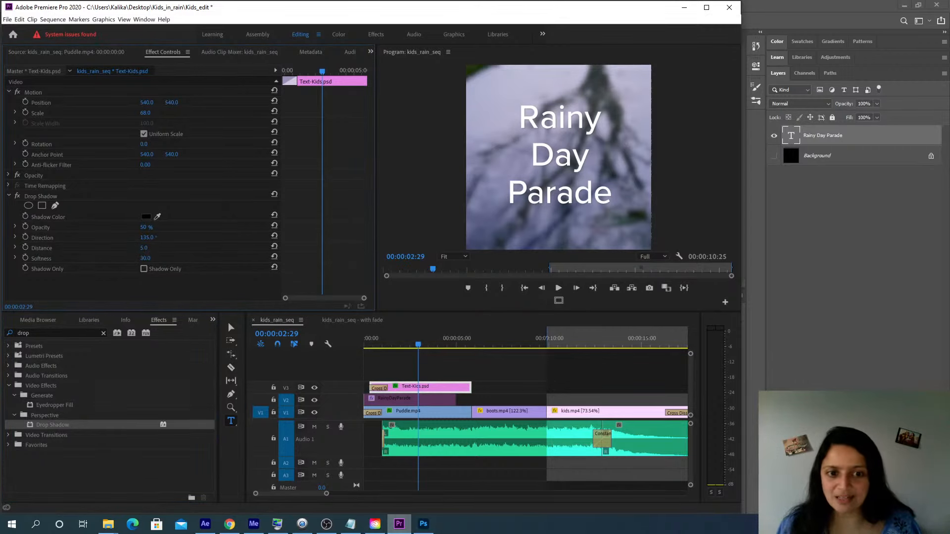
{"action": "left_click_drag", "start_coordinate": [145, 258], "coordinate": [315, 258]}
{"action": "left_click_drag", "start_coordinate": [145, 227], "coordinate": [130, 227]}
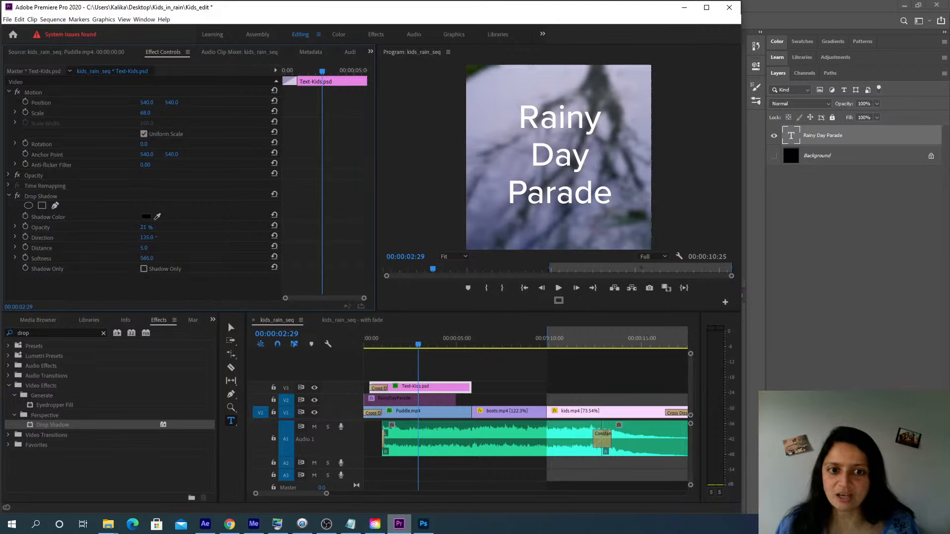
Toggle the Drop Shadow effect off and on repeatedly to compare the title with and without it
{"action": "left_click", "coordinate": [18, 196]}
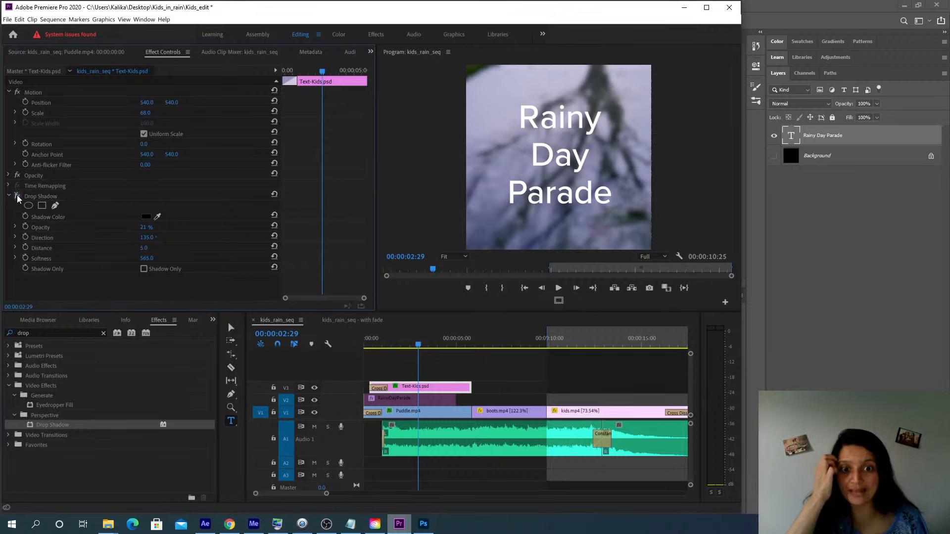
{"action": "left_click", "coordinate": [17, 197]}
{"action": "left_click", "coordinate": [17, 197]}
{"action": "left_click", "coordinate": [18, 197]}
{"action": "left_click", "coordinate": [18, 197]}
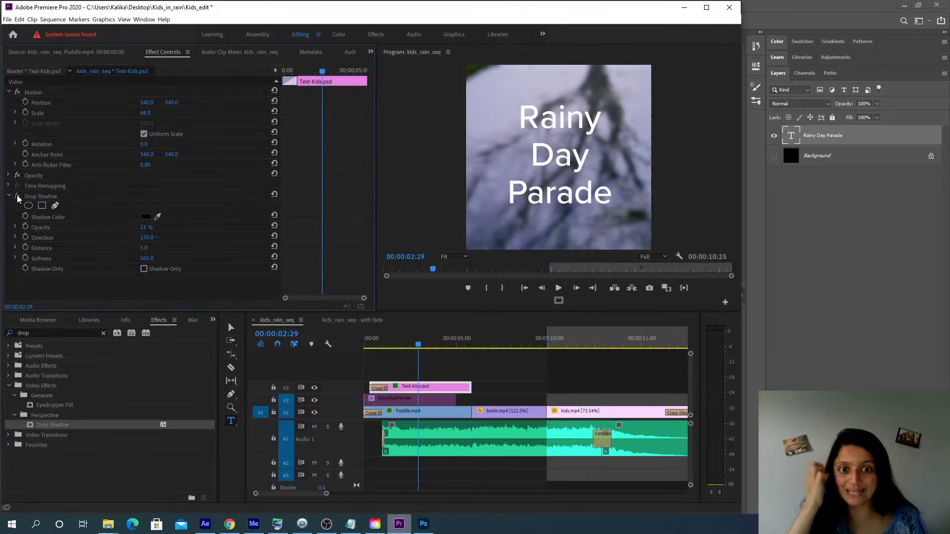
{"action": "left_click", "coordinate": [17, 197]}
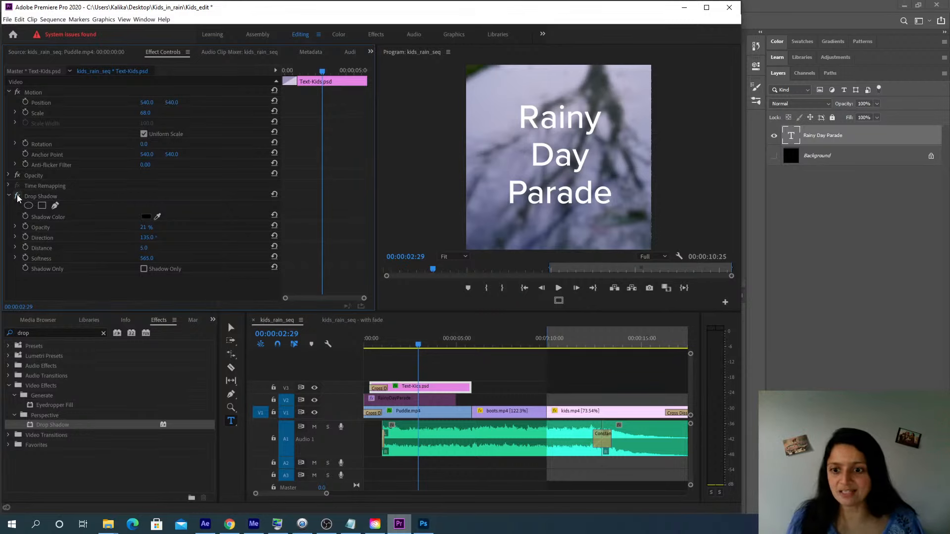
Reset the title's Drop Shadow and set its distance to 11 and softness to 22
{"action": "left_click", "coordinate": [48, 198]}
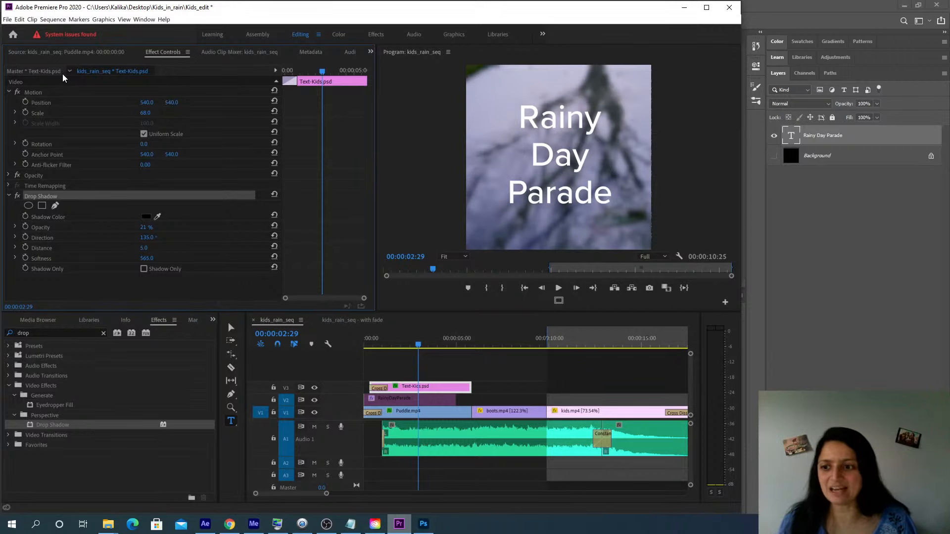
{"action": "left_click", "coordinate": [276, 196]}
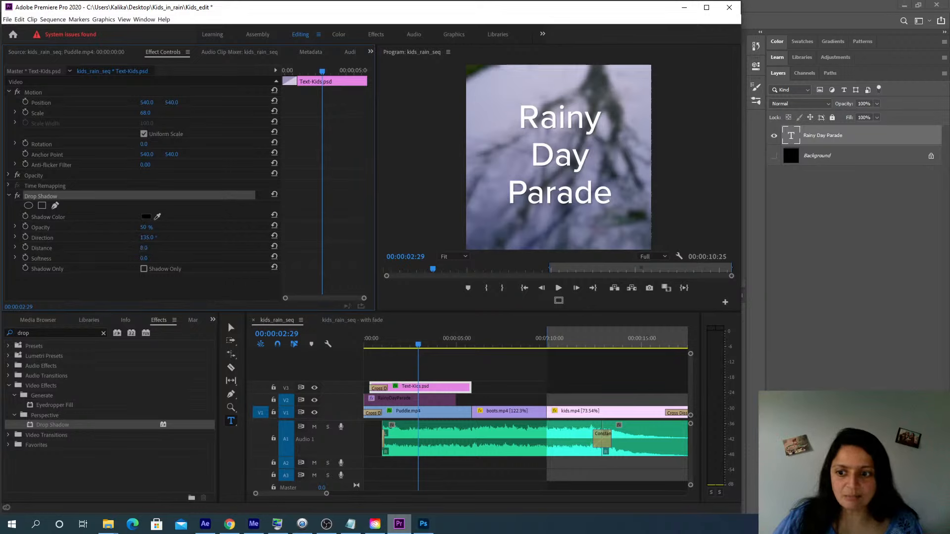
{"action": "left_click_drag", "start_coordinate": [145, 248], "coordinate": [168, 259]}
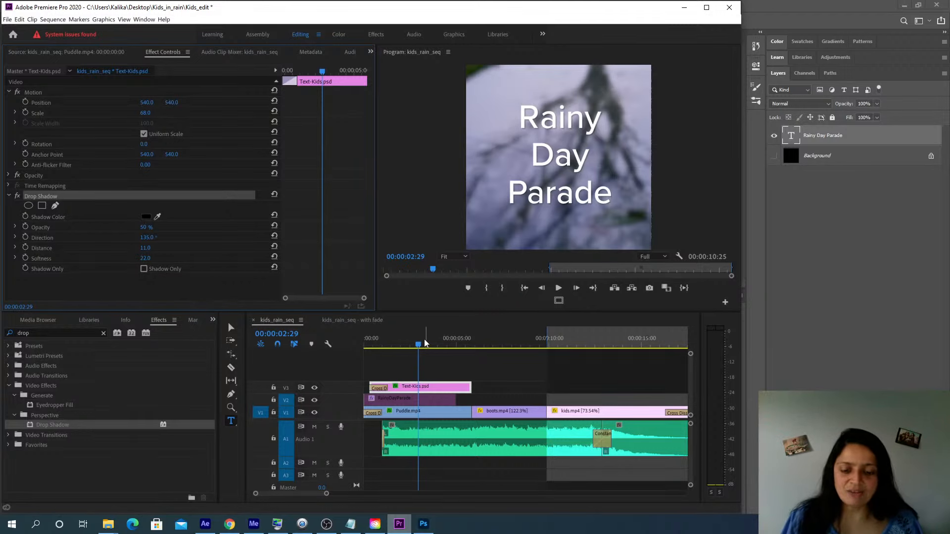
Keyframe the Gaussian Blur's blurriness on Puddle.mp4 from 27 at 00:00:04:08 down to 0 at 00:00:05:04
{"action": "left_click_drag", "start_coordinate": [423, 345], "coordinate": [427, 348]}
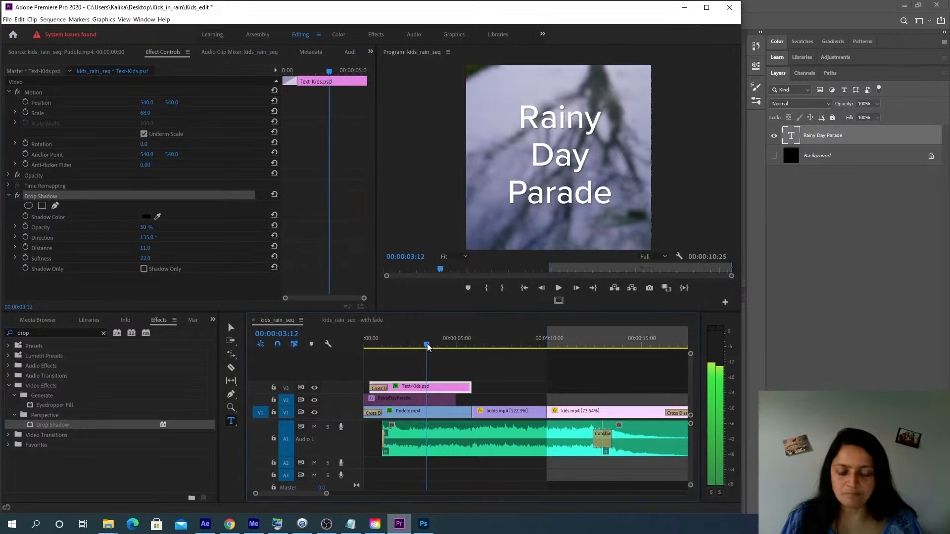
{"action": "left_click", "coordinate": [434, 414]}
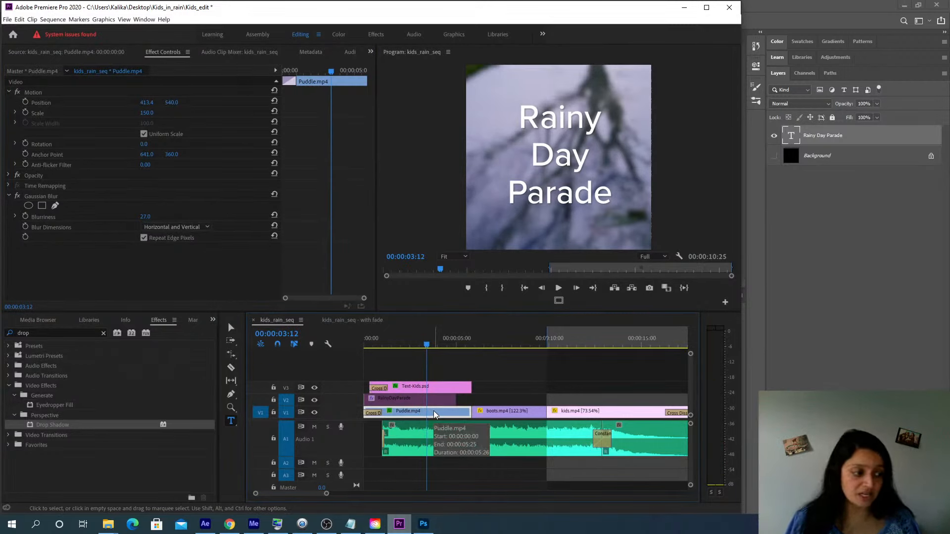
{"action": "left_click", "coordinate": [26, 217]}
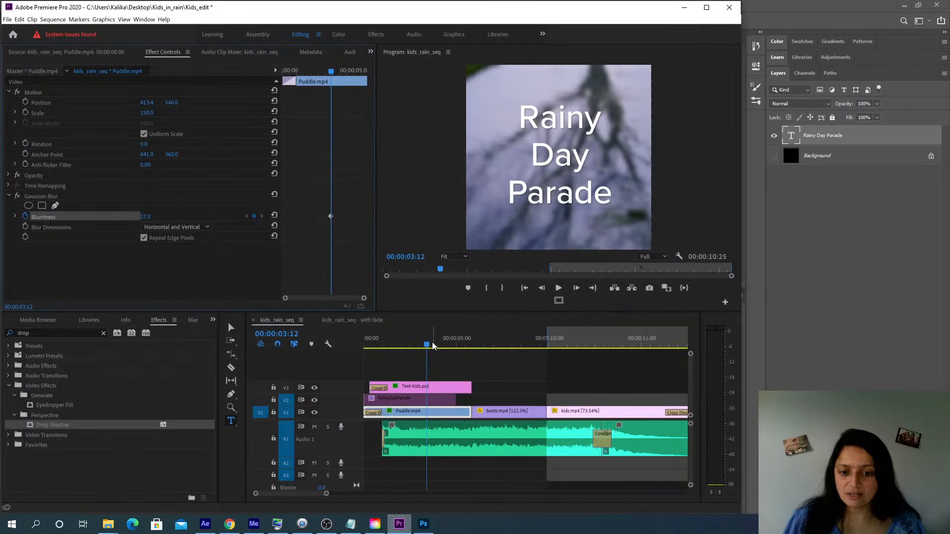
{"action": "left_click_drag", "start_coordinate": [432, 345], "coordinate": [442, 345]}
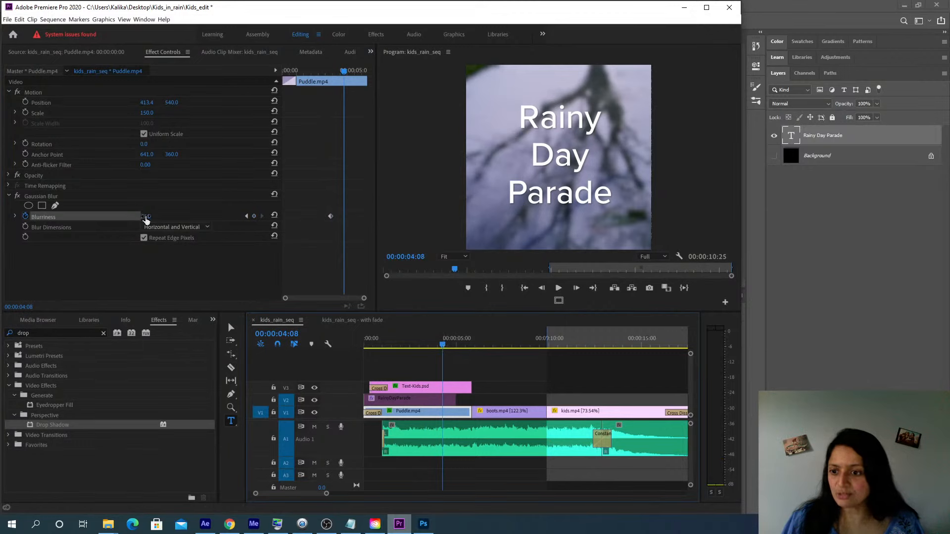
{"action": "key", "text": "ctrl+z"}
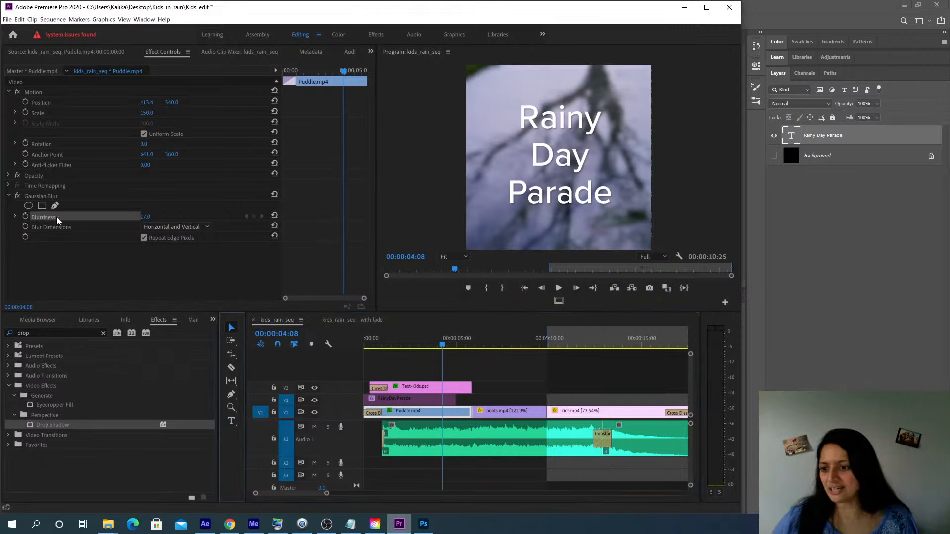
{"action": "left_click", "coordinate": [8, 196]}
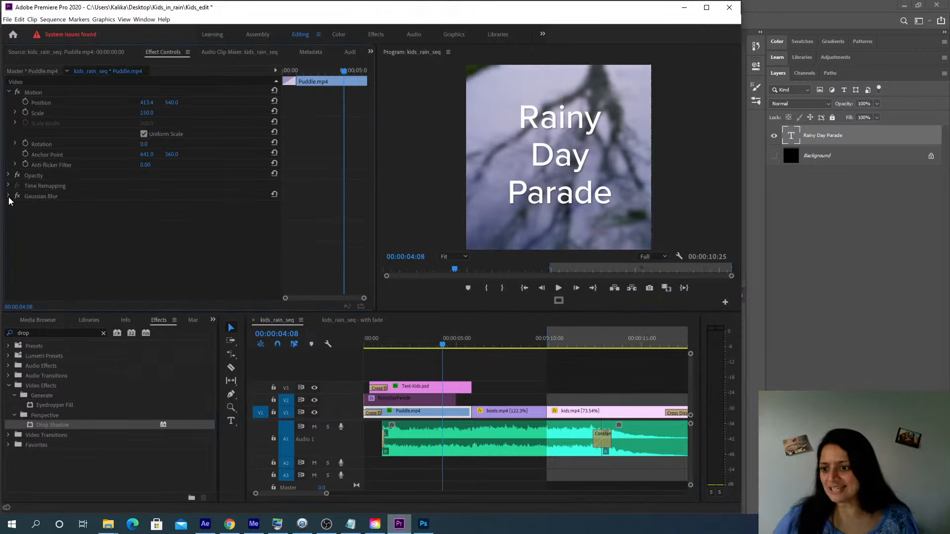
{"action": "left_click", "coordinate": [9, 197]}
{"action": "left_click", "coordinate": [26, 217]}
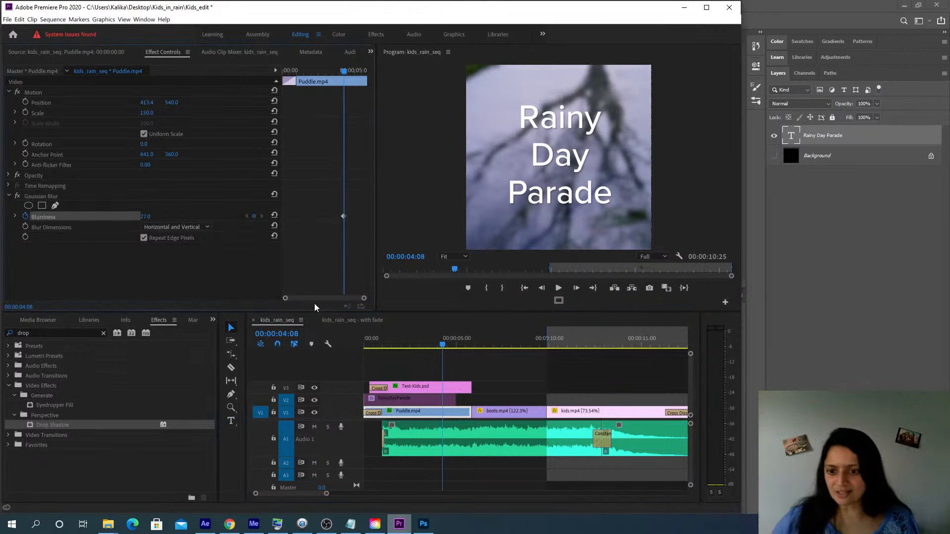
{"action": "left_click_drag", "start_coordinate": [449, 345], "coordinate": [458, 344]}
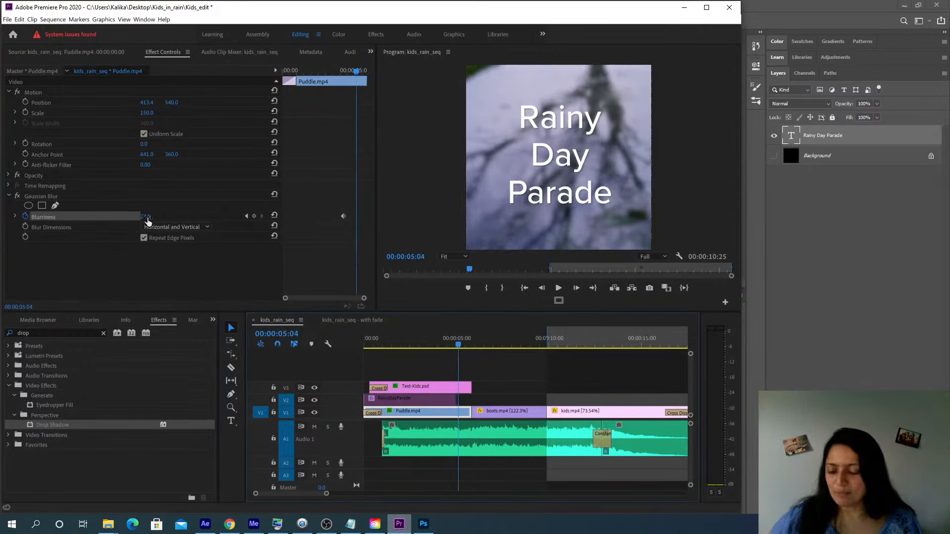
{"action": "left_click_drag", "start_coordinate": [148, 221], "coordinate": [114, 221]}
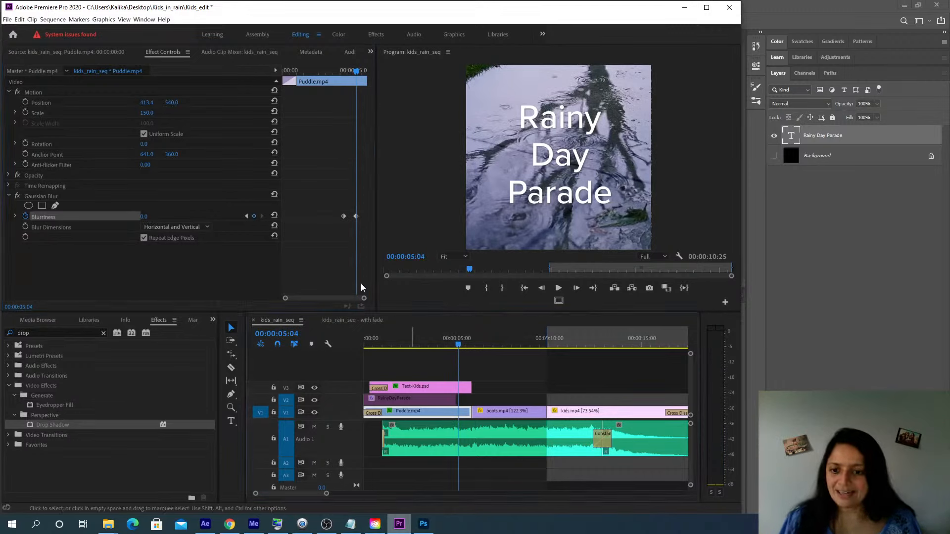
Add clip markers on Puddle.mp4 at its two blur keyframes, 00:00:05:04 and 00:00:04:08
{"action": "double_click", "coordinate": [457, 411]}
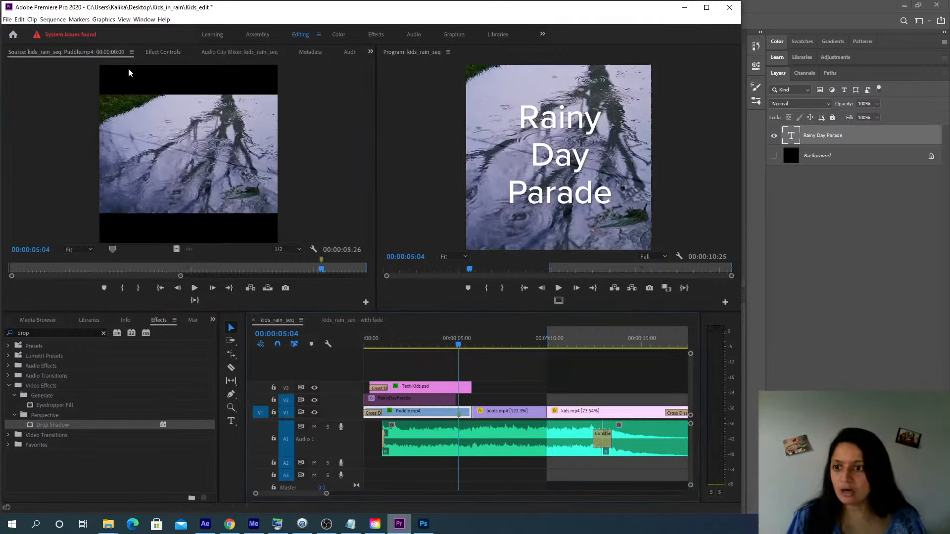
{"action": "left_click", "coordinate": [160, 52]}
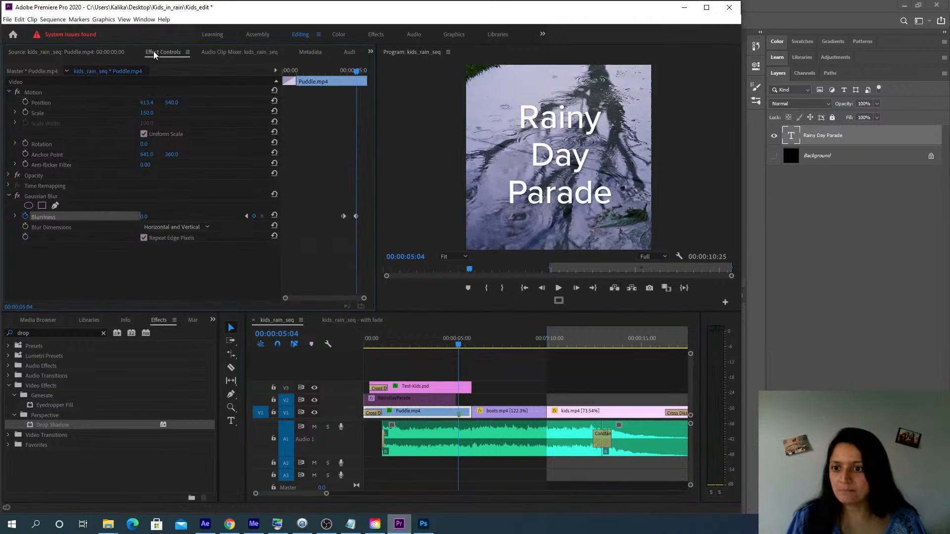
{"action": "left_click", "coordinate": [246, 216]}
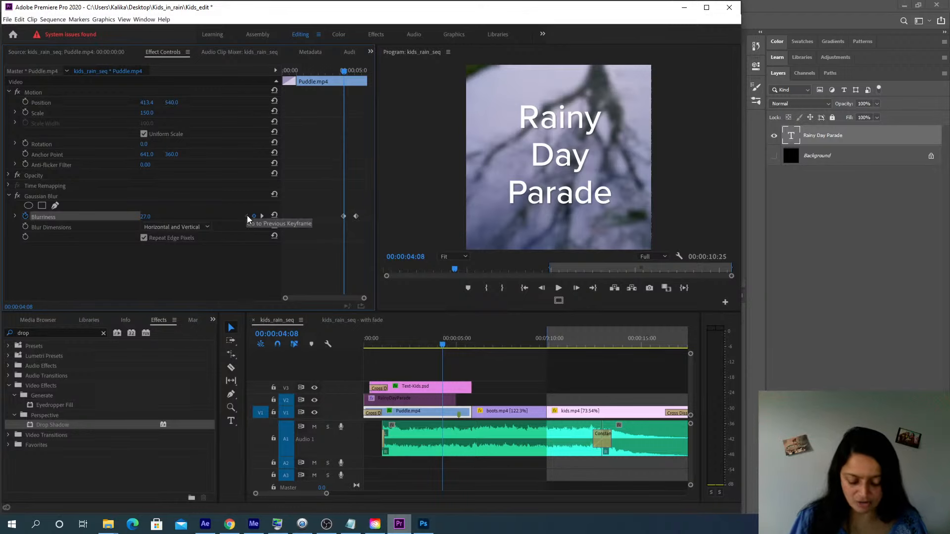
{"action": "key", "text": "m"}
{"action": "key", "text": "ctrl+z"}
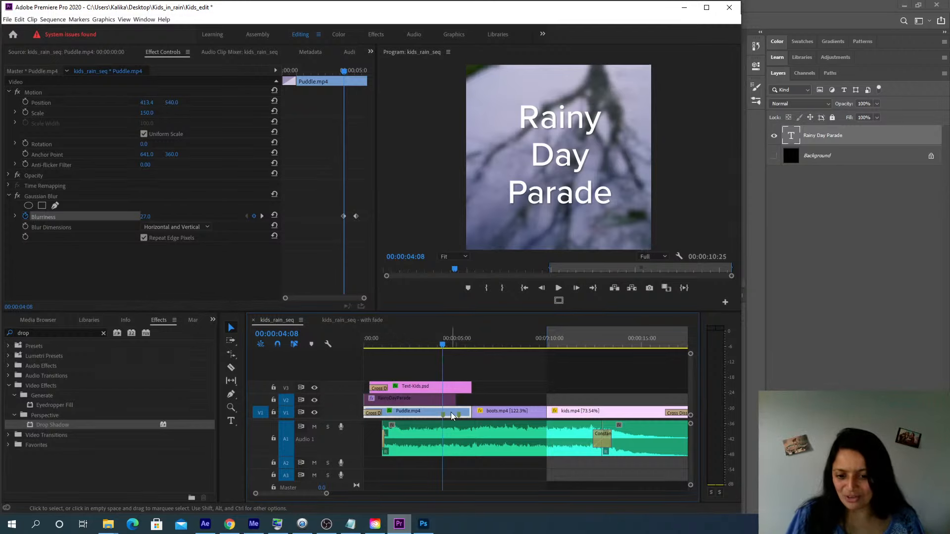
Try a sequence marker at 00:00:04:08 with no clip selected, and undo it
{"action": "left_click", "coordinate": [458, 372]}
{"action": "key", "text": "m"}
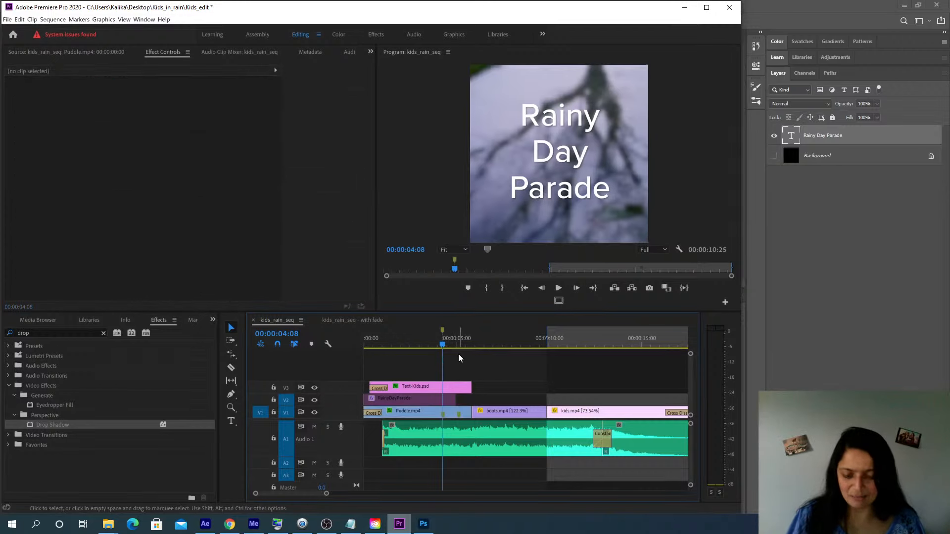
{"action": "key", "text": "ctrl+z"}
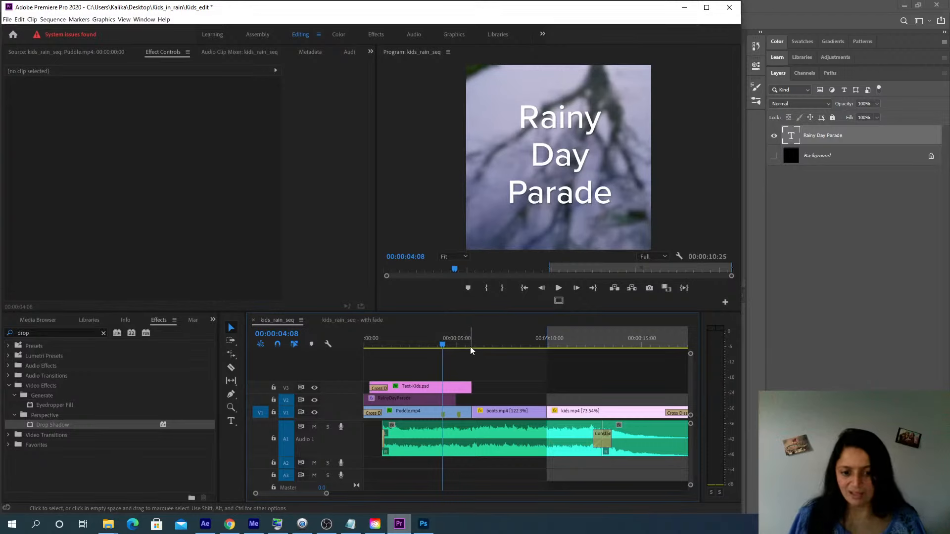
Delete the Puddle.mp4 clip marker at 00:00:04:08 and add it again at the same frame
{"action": "left_click", "coordinate": [450, 411]}
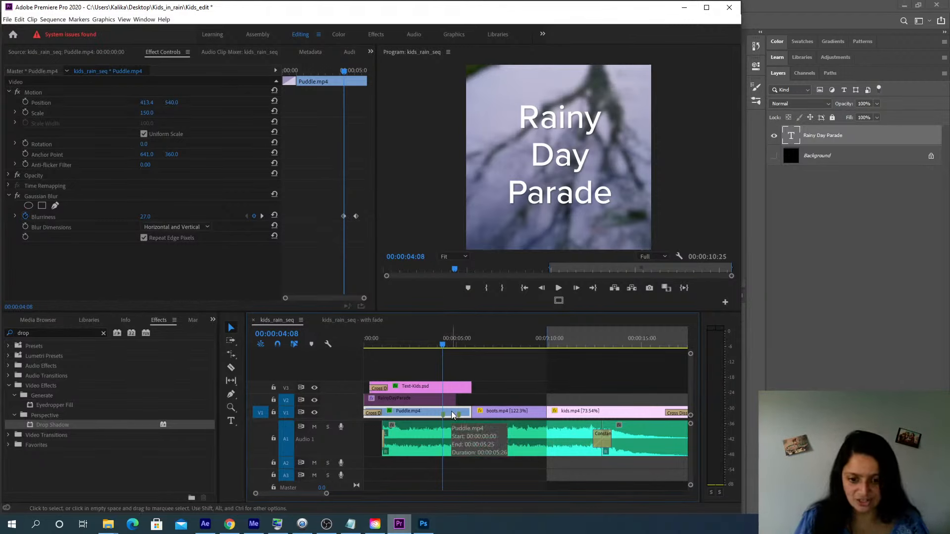
{"action": "key", "text": "m"}
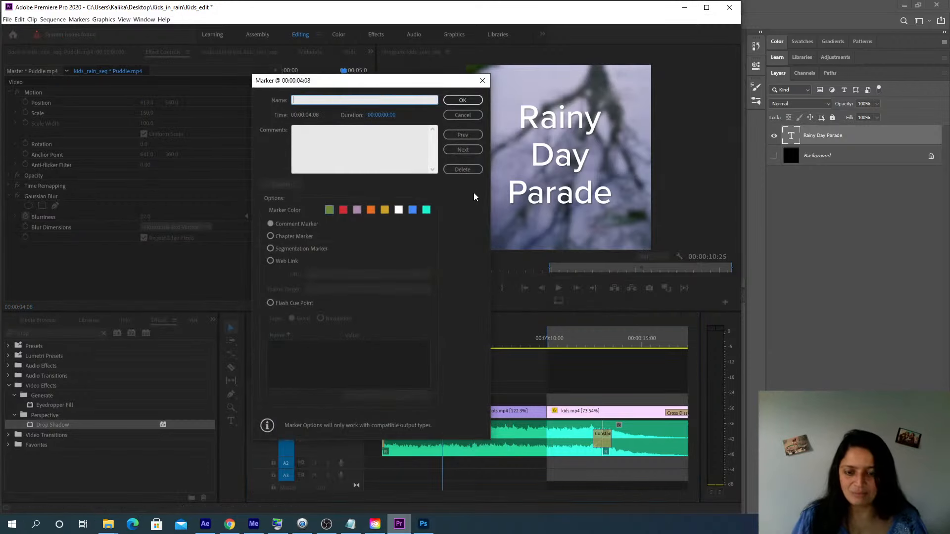
{"action": "left_click", "coordinate": [464, 169]}
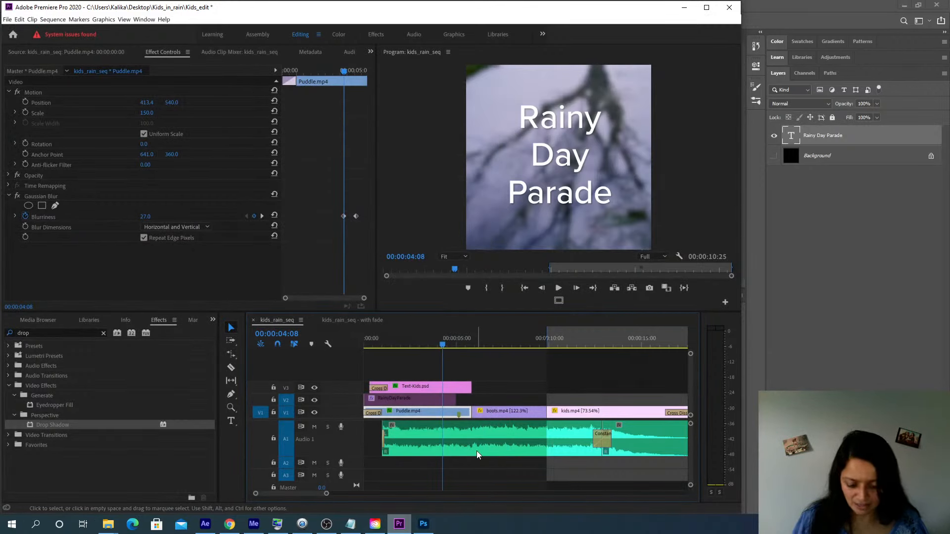
{"action": "key", "text": "m"}
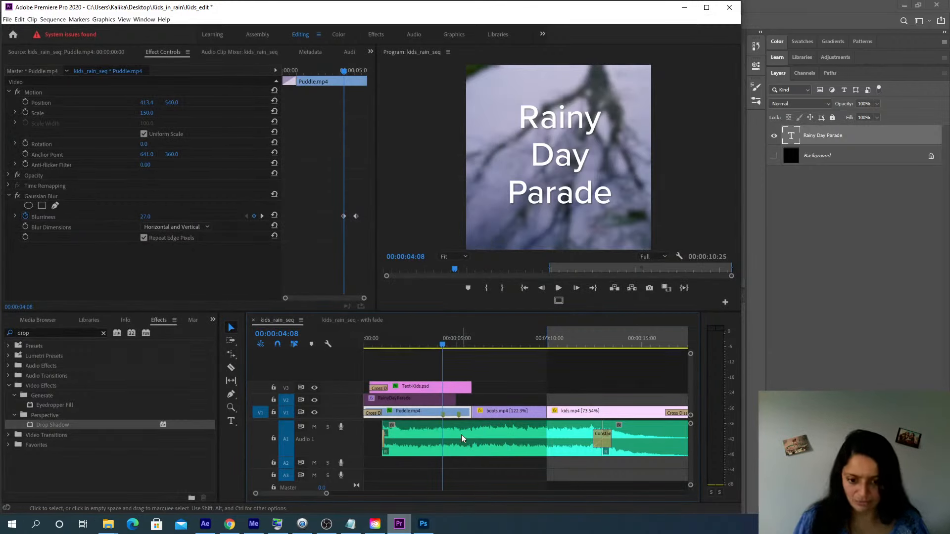
Trim the end of Text-Kids.psd back to between the two Puddle.mp4 markers and apply the default transition at that end
{"action": "left_click", "coordinate": [450, 386]}
{"action": "left_click_drag", "start_coordinate": [426, 338], "coordinate": [430, 340]}
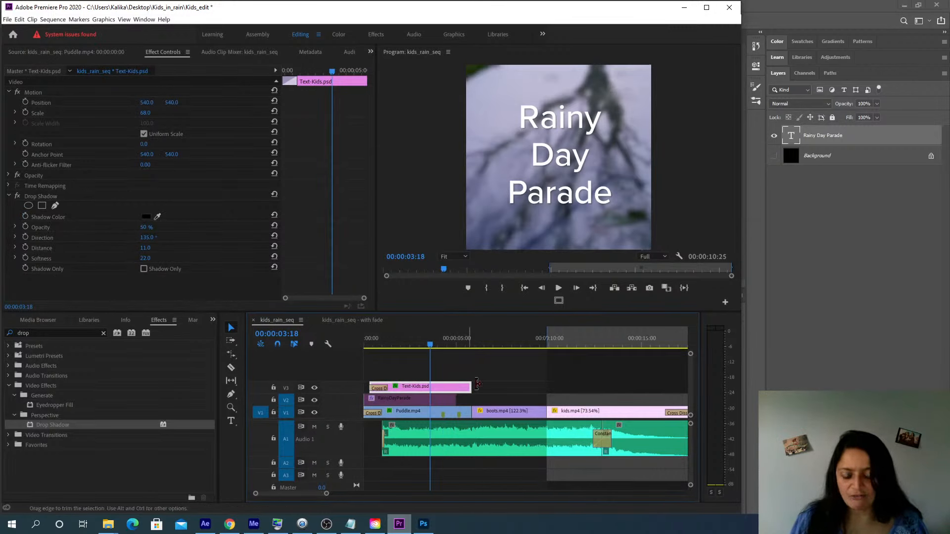
{"action": "left_click_drag", "start_coordinate": [477, 384], "coordinate": [450, 385]}
{"action": "right_click", "coordinate": [449, 386]}
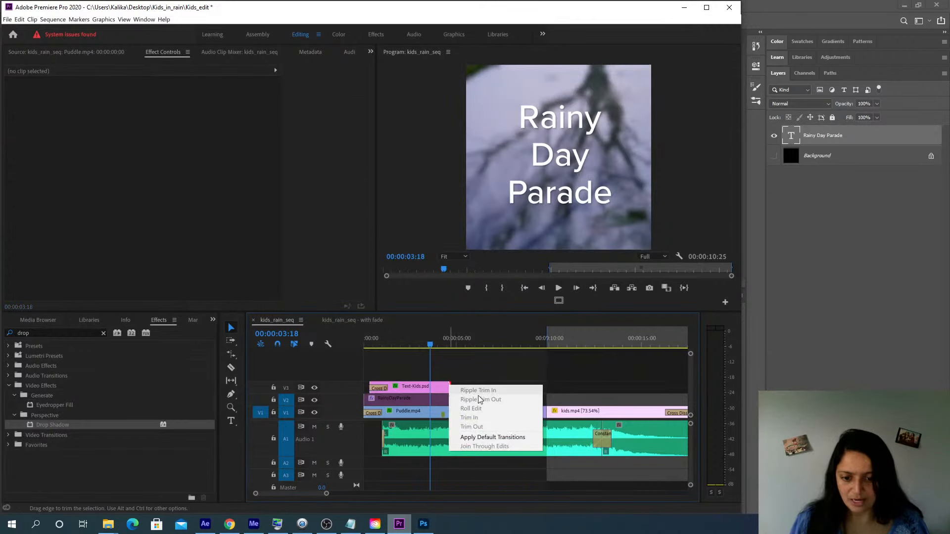
{"action": "left_click", "coordinate": [500, 437]}
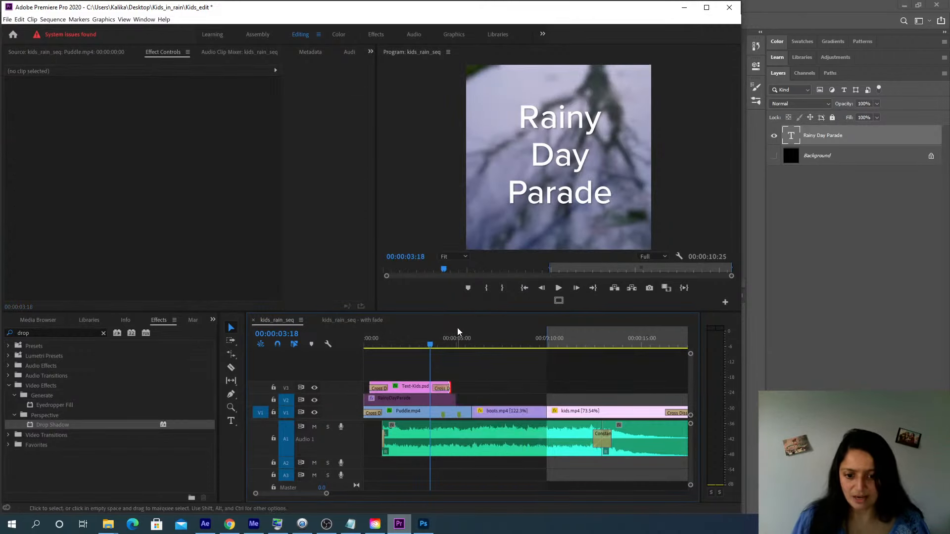
Play the sequence back from its start, then watch it through once more in the maximized Program monitor
{"action": "left_click", "coordinate": [370, 340]}
{"action": "key", "text": "space"}
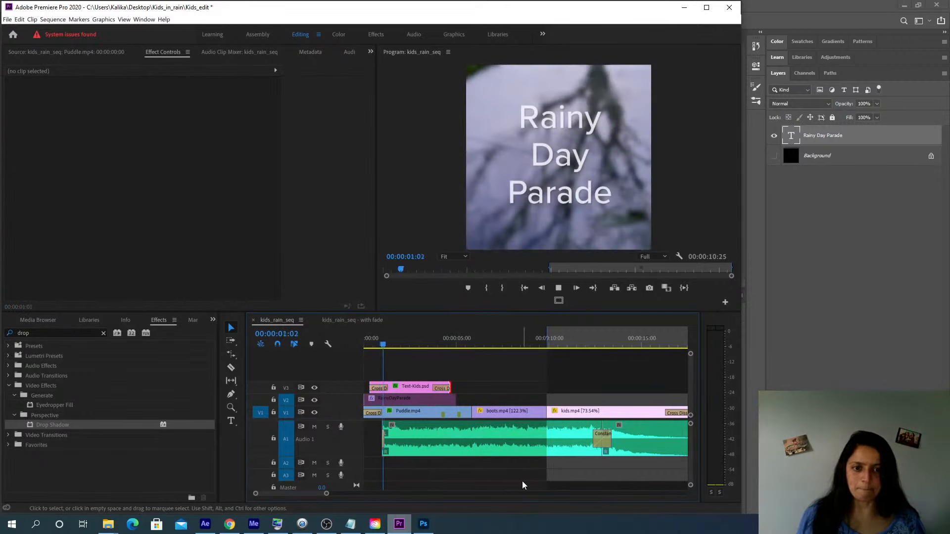
{"action": "key", "text": "space"}
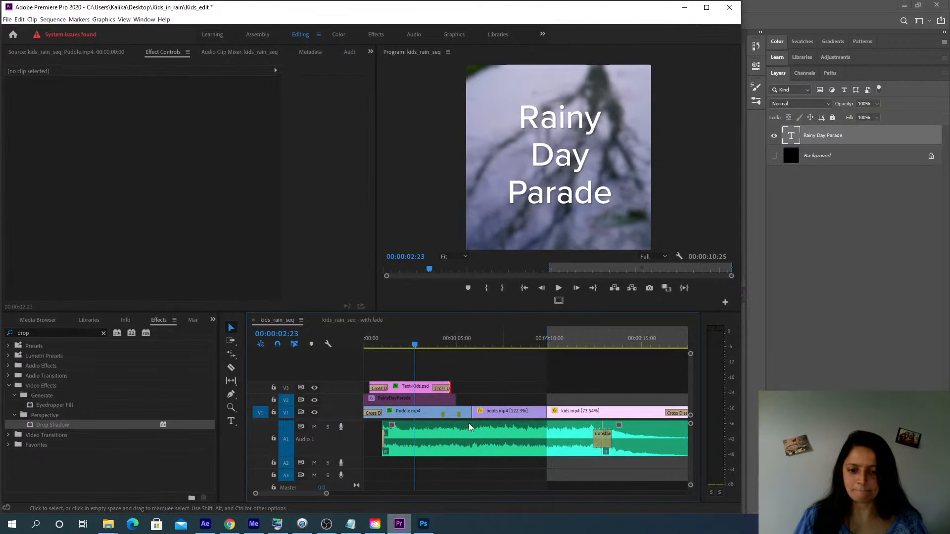
{"action": "key", "text": "Home"}
{"action": "key", "text": "grave"}
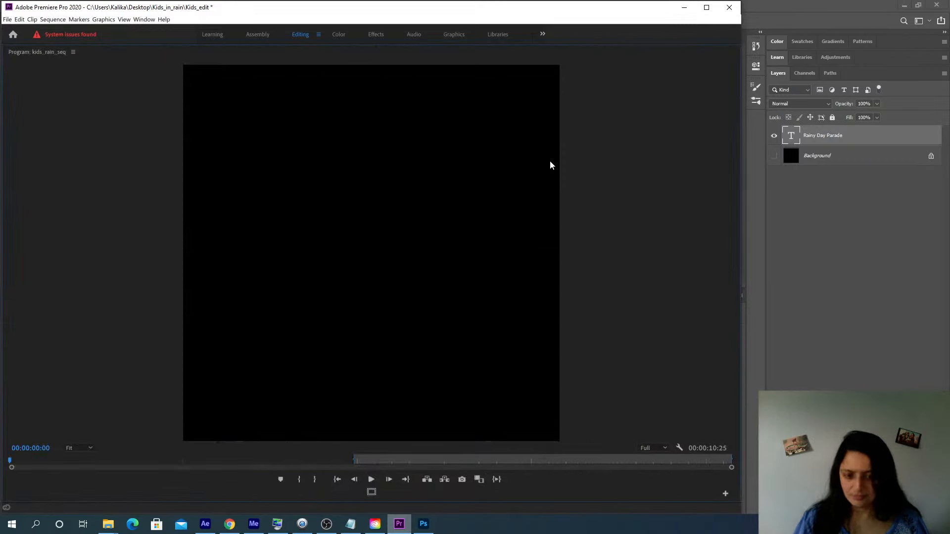
{"action": "key", "text": "space"}
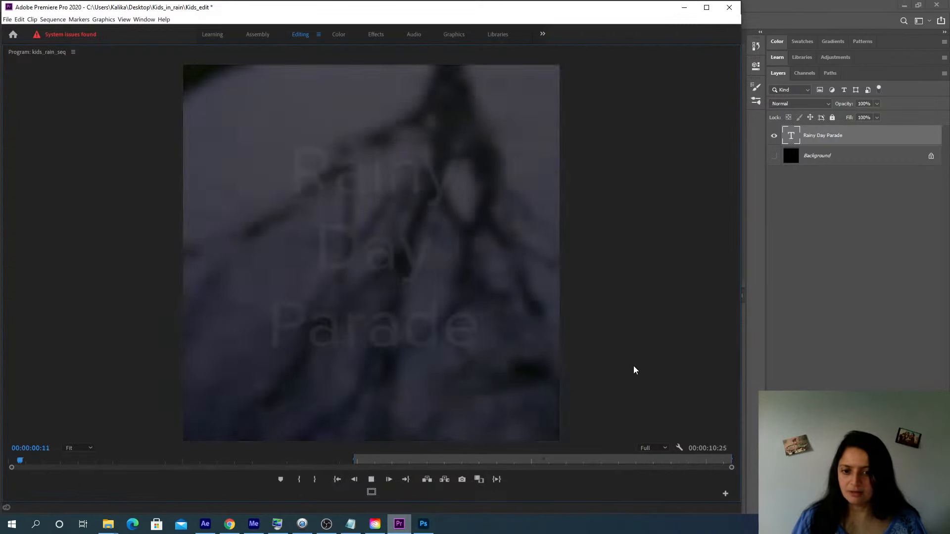
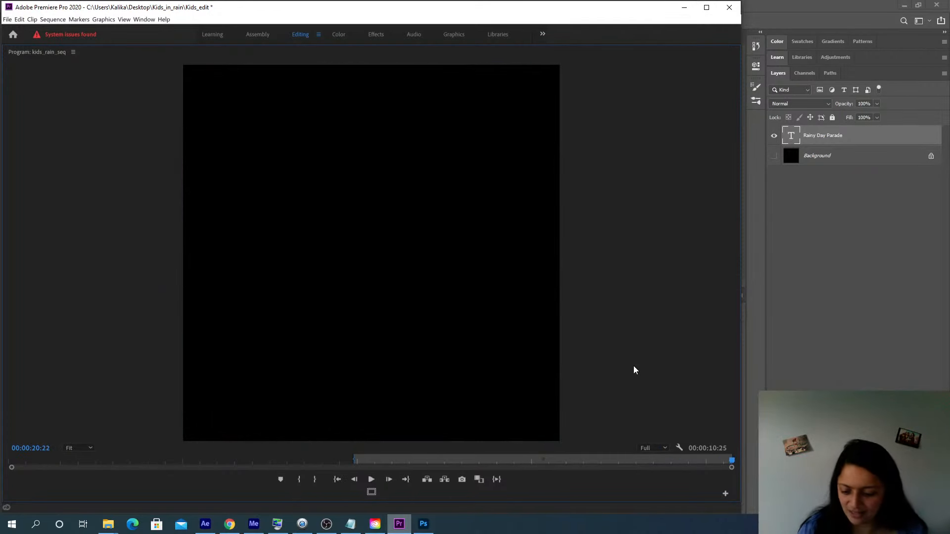
{"action": "key", "text": "grave"}
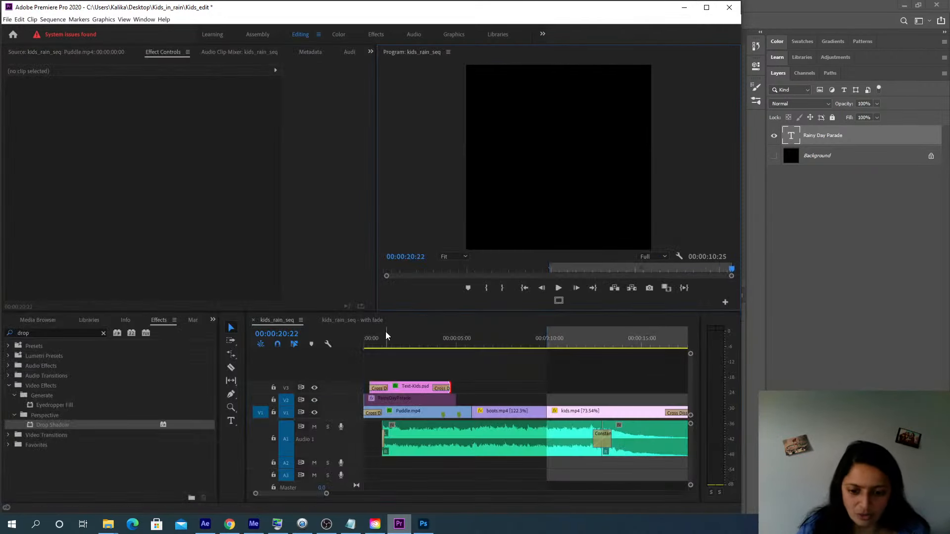
Mark the sequence's In point at 00:00:00:00
{"action": "key", "text": "Home"}
{"action": "key", "text": "i"}
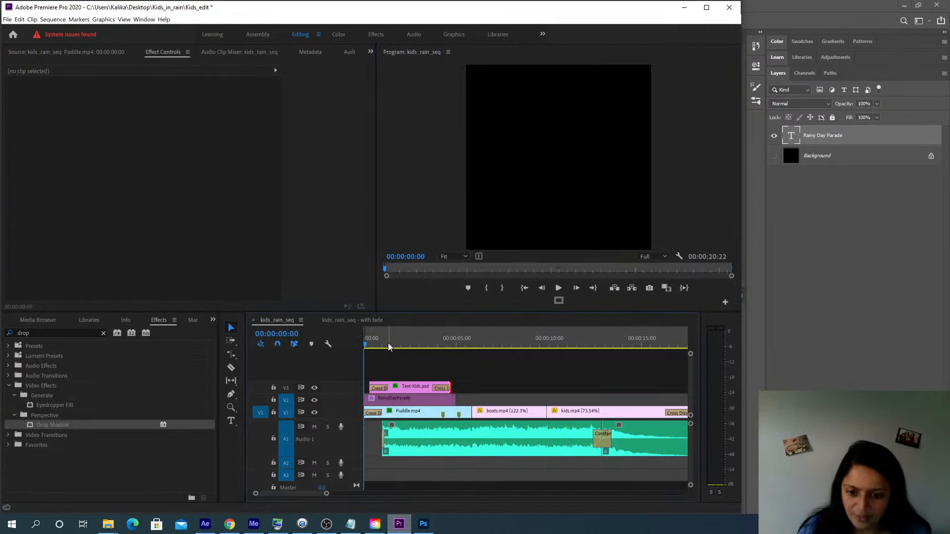
Delete the Cross Dissolve at the start of Puddle.mp4 and trim the starts of all three video-track clips to 00:00:01:00
{"action": "mouse_move", "coordinate": [385, 345]}
{"action": "left_mouse_down"}
{"action": "mouse_move", "coordinate": [373, 345]}
{"action": "mouse_move", "coordinate": [383, 352]}
{"action": "left_mouse_up"}
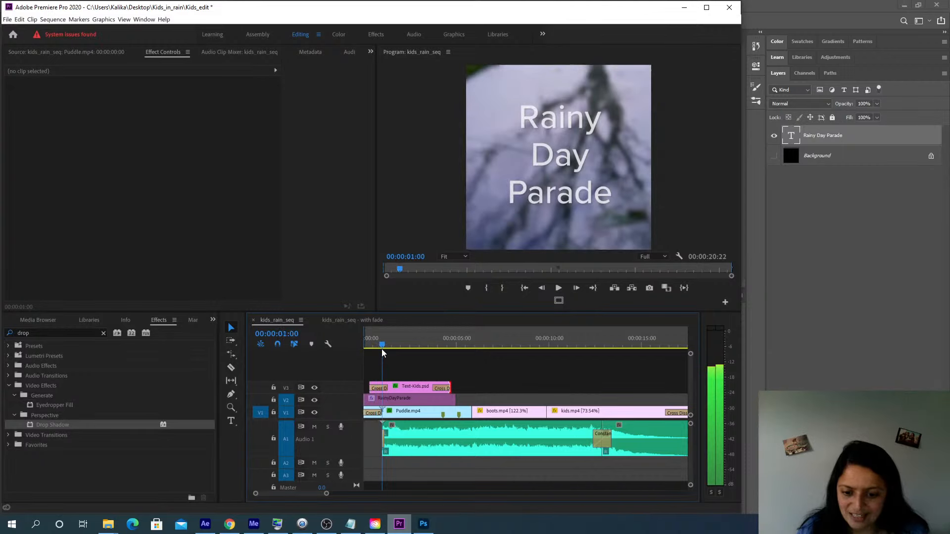
{"action": "left_click", "coordinate": [374, 413]}
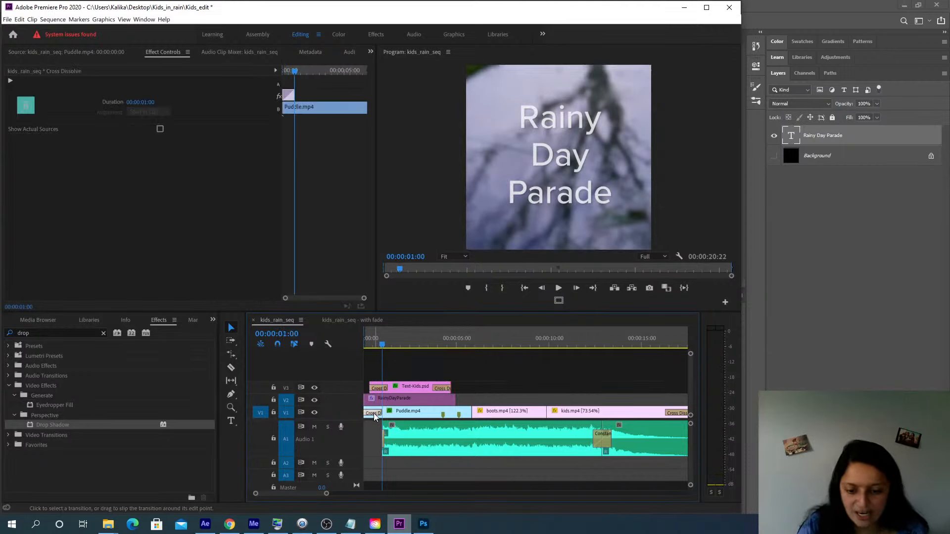
{"action": "key", "text": "Delete"}
{"action": "left_click_drag", "start_coordinate": [366, 413], "coordinate": [382, 387]}
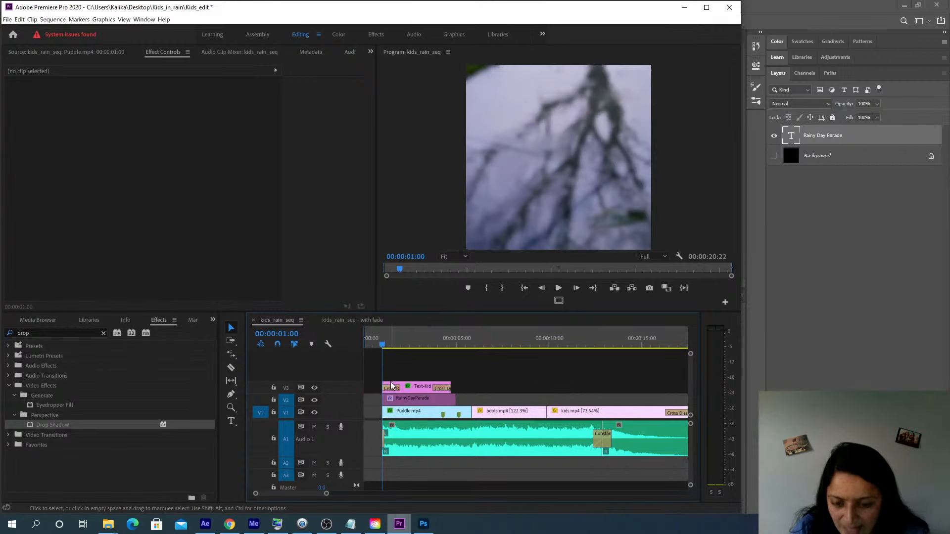
Undo the last Text-Kids.psd trim, then make the video tracks taller and trim its start to 00:00:01:00
{"action": "key", "text": "ctrl+z"}
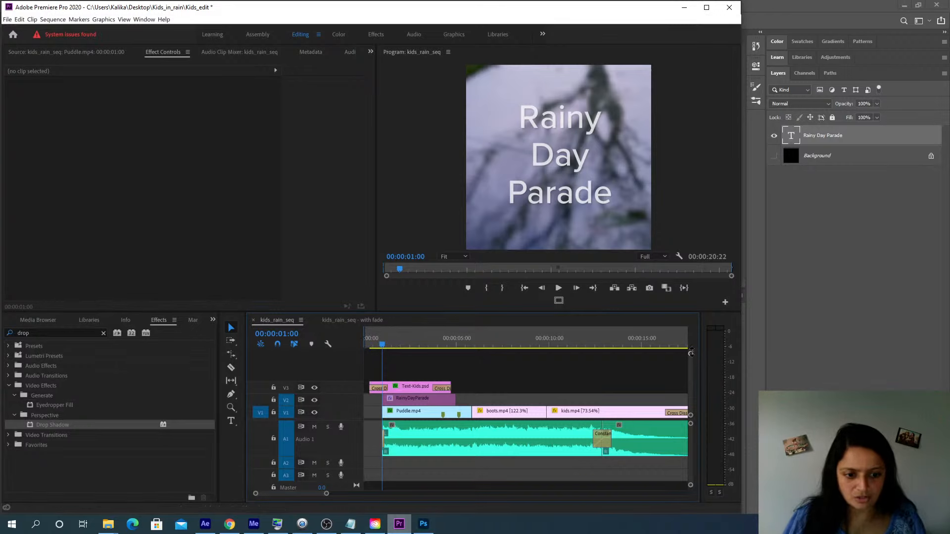
{"action": "left_click_drag", "start_coordinate": [691, 353], "coordinate": [691, 356]}
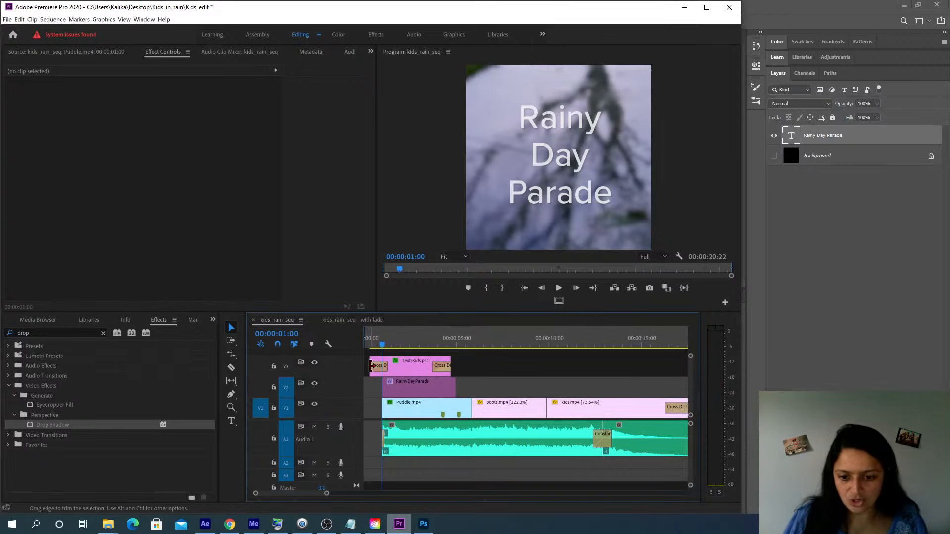
{"action": "left_click_drag", "start_coordinate": [372, 366], "coordinate": [383, 367]}
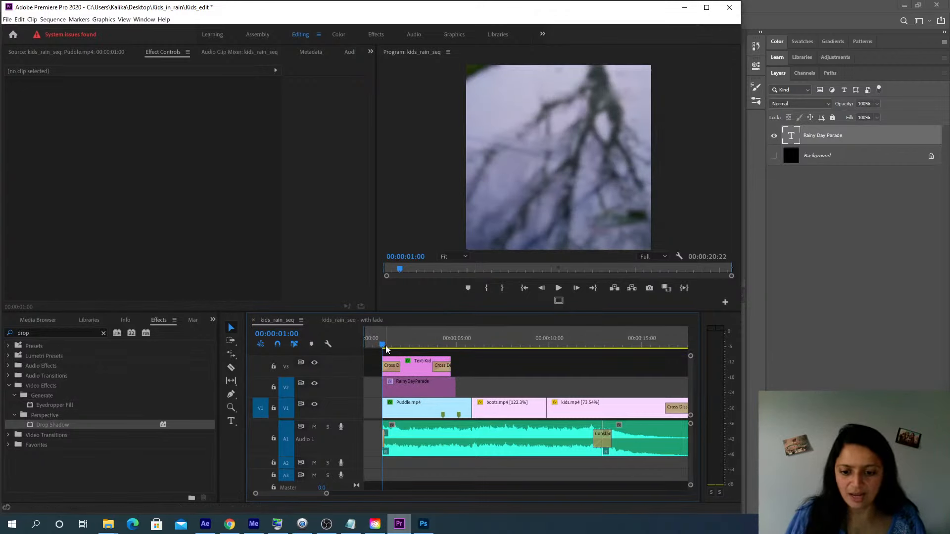
Apply the default transition at the start of Puddle.mp4 and play the sequence from the beginning to check it
{"action": "right_click", "coordinate": [384, 405]}
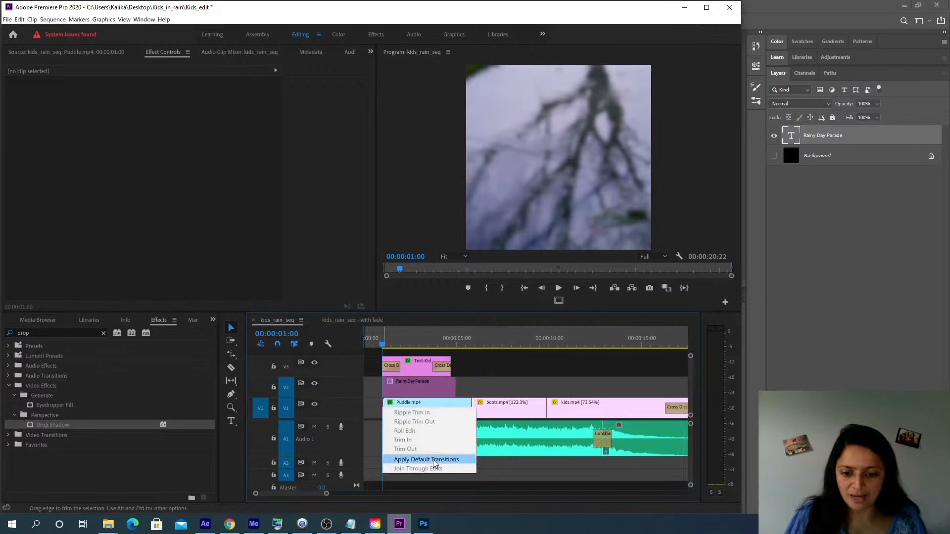
{"action": "left_click", "coordinate": [420, 459]}
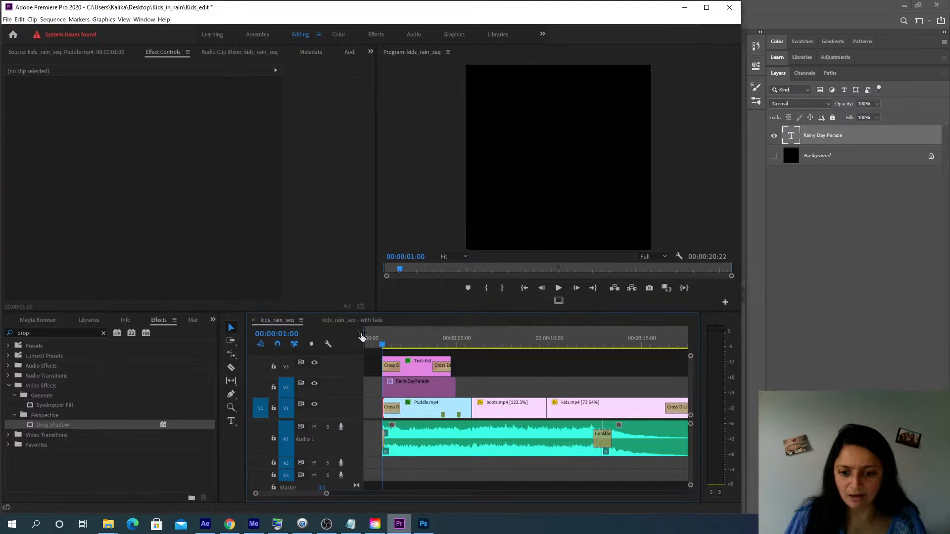
{"action": "left_click", "coordinate": [361, 337]}
{"action": "key", "text": "space"}
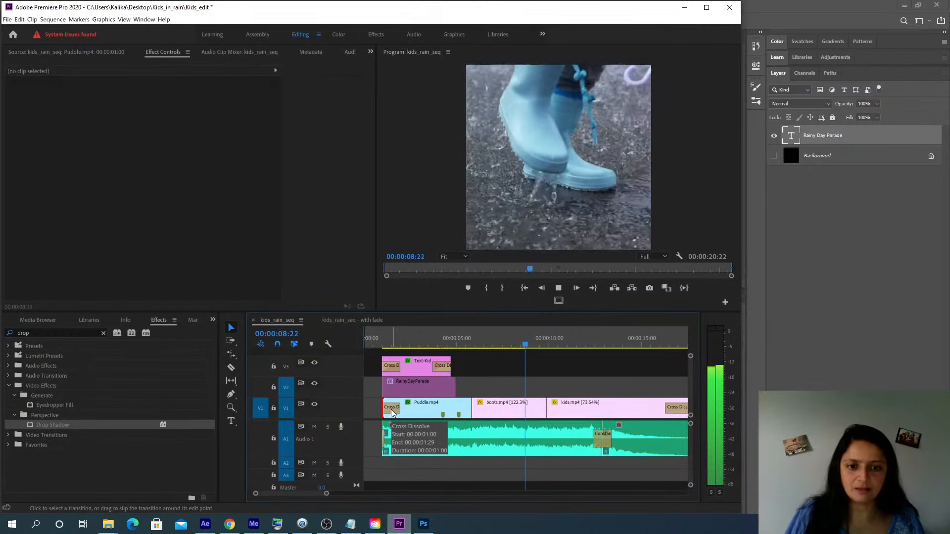
{"action": "key", "text": "space"}
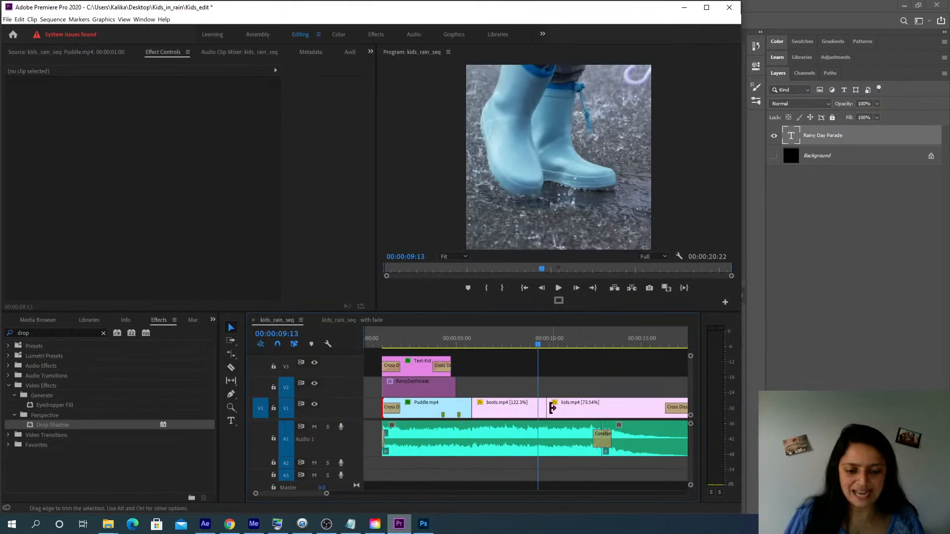
Apply the default transition at the cut between boots.mp4 and kids.mp4 and set its duration to 00:00:02:00
{"action": "right_click", "coordinate": [550, 408]}
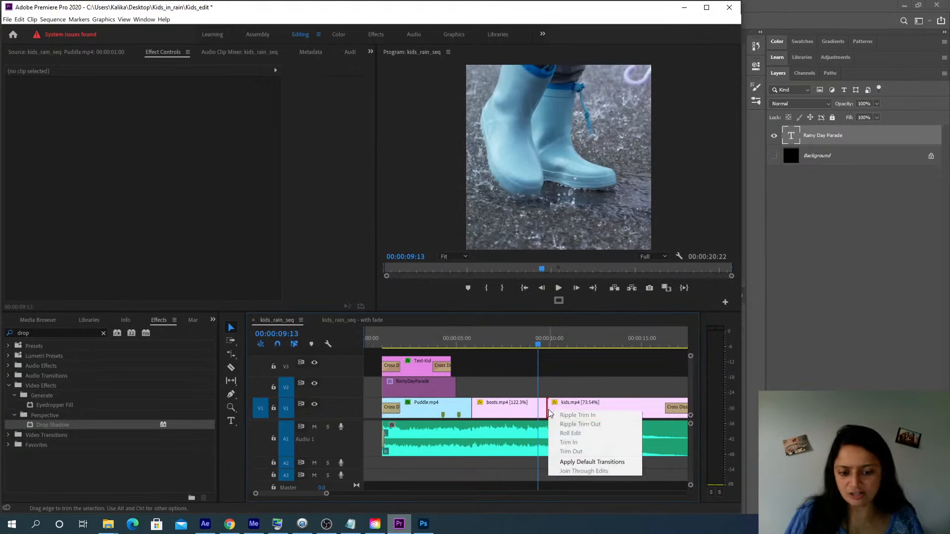
{"action": "left_click", "coordinate": [573, 463]}
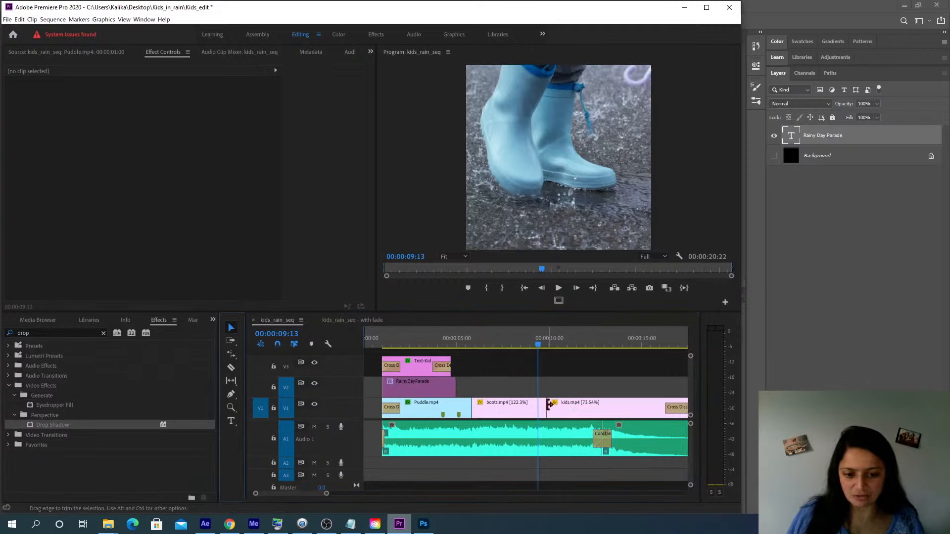
{"action": "right_click", "coordinate": [549, 407]}
{"action": "left_click", "coordinate": [589, 459]}
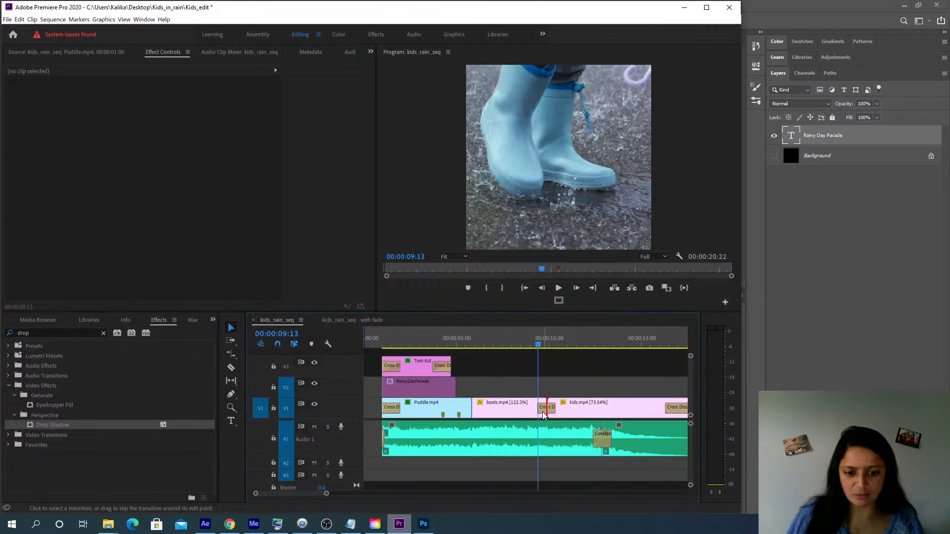
{"action": "double_click", "coordinate": [543, 414]}
{"action": "type", "text": "200"}
{"action": "key", "text": "Return"}
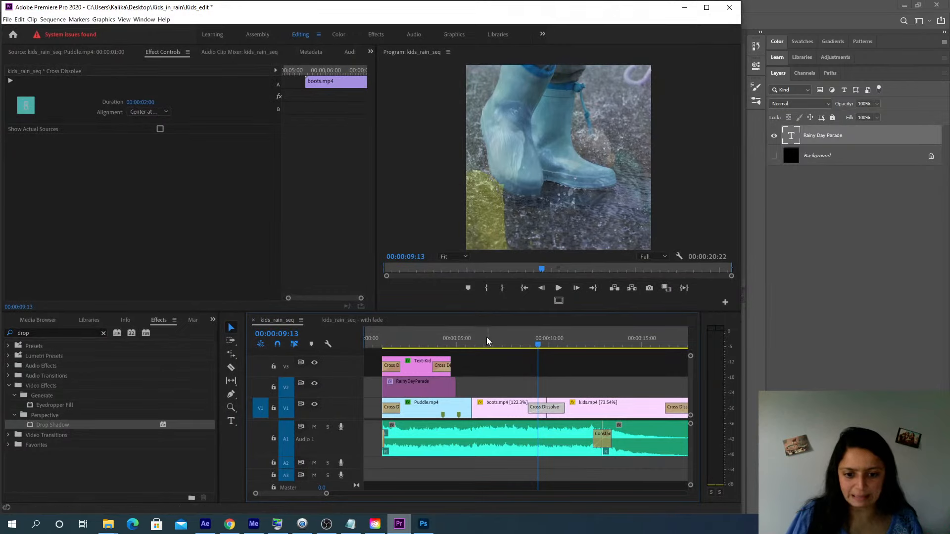
Play back from before the boots.mp4 to kids.mp4 transition and trim the end of kids.mp4 to 00:00:18:02
{"action": "left_click", "coordinate": [488, 342]}
{"action": "key", "text": "space"}
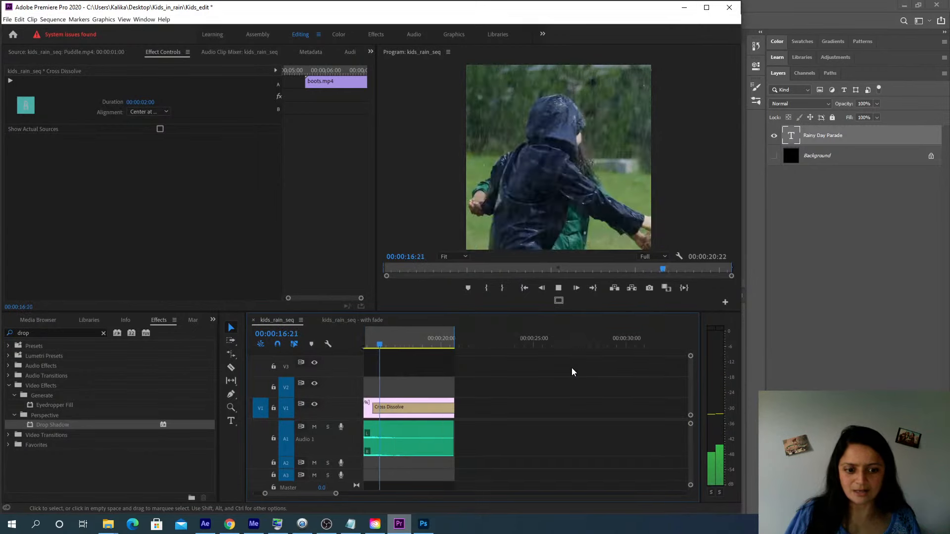
{"action": "key", "text": "space"}
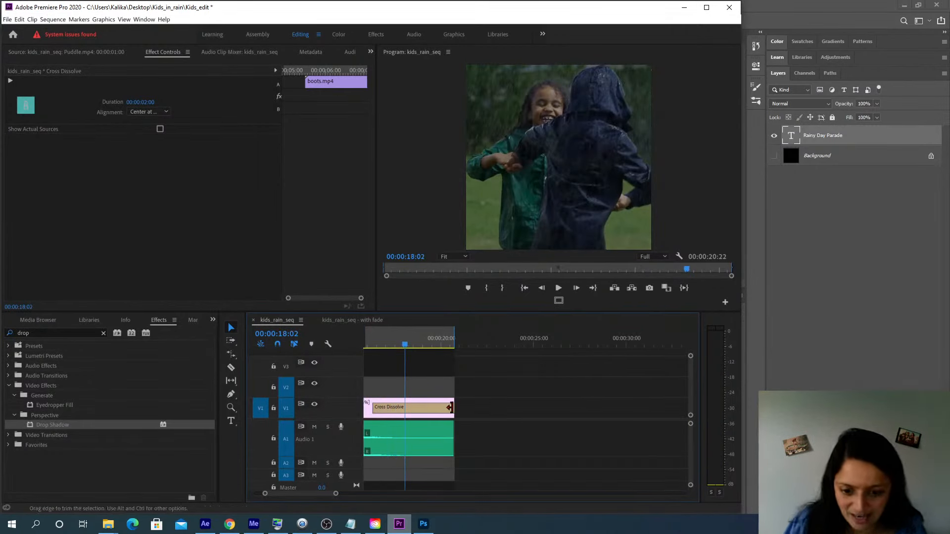
{"action": "left_click_drag", "start_coordinate": [450, 407], "coordinate": [405, 407]}
{"action": "scroll", "coordinate": [414, 414], "scroll_direction": "up", "scroll_amount": 3}
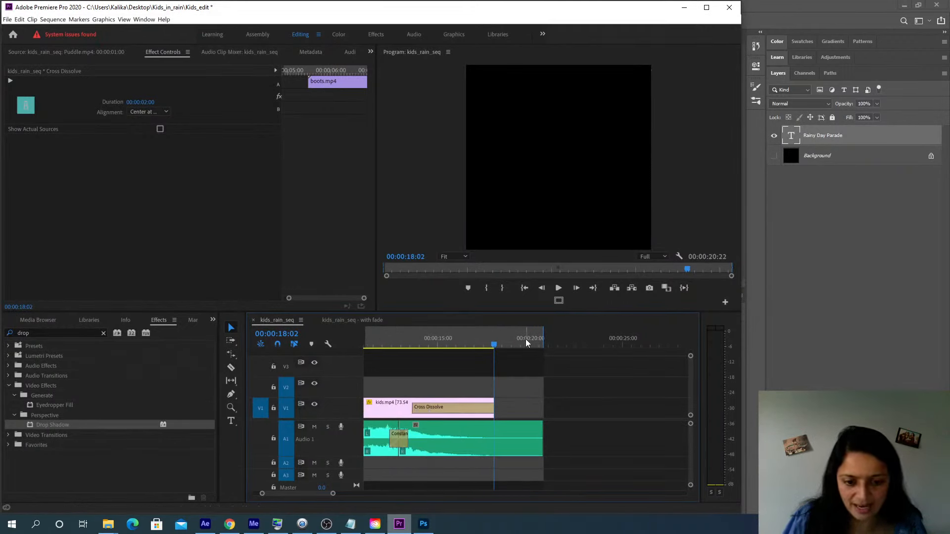
{"action": "left_click_drag", "start_coordinate": [526, 350], "coordinate": [538, 351]}
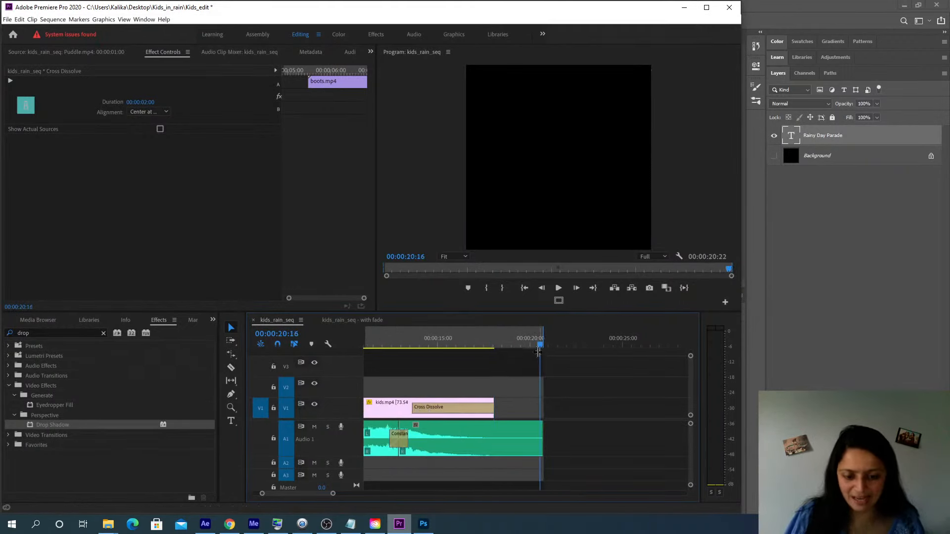
Return the playhead to the start of the sequence and save the project
{"action": "key", "text": "Home"}
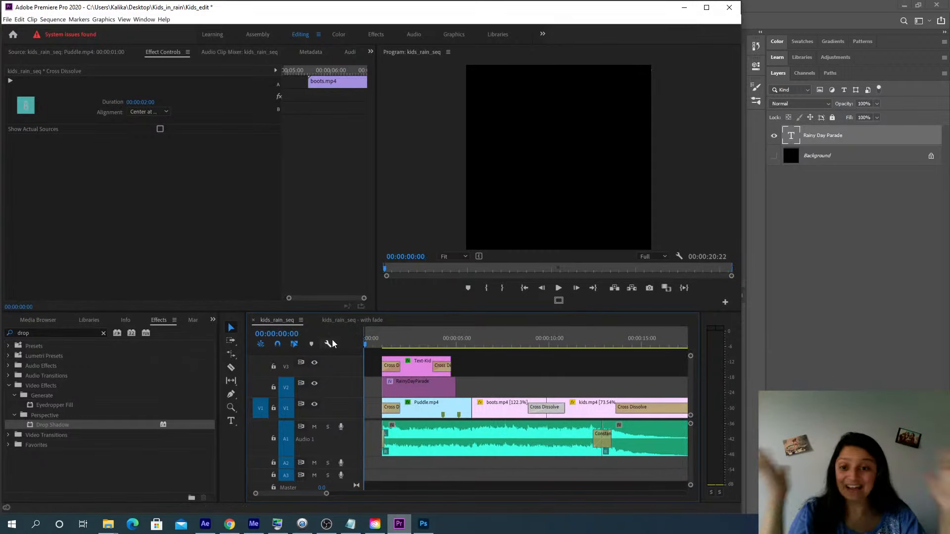
{"action": "key", "text": "ctrl+s"}
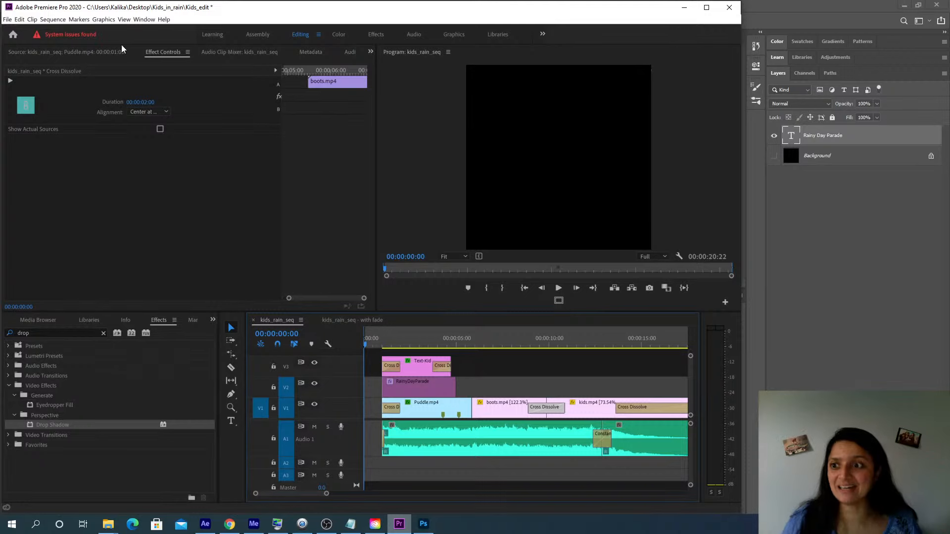
{"action": "left_click", "coordinate": [7, 19]}
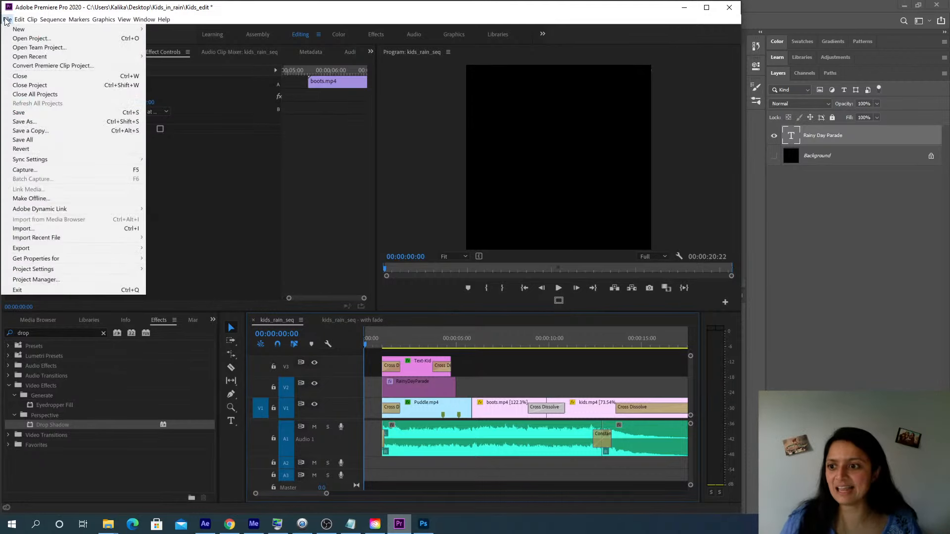
{"action": "left_click", "coordinate": [19, 113]}
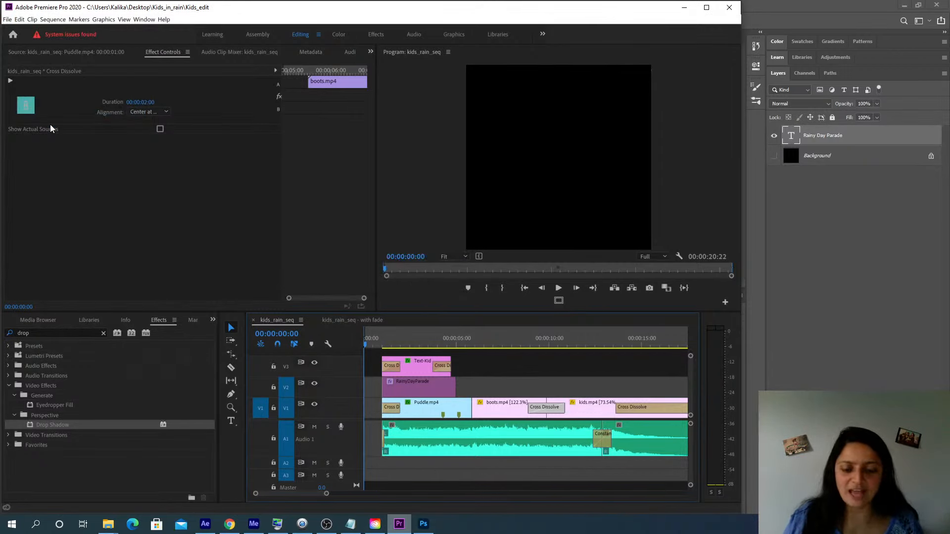
Open the media export settings for kids_rain_seq, minimize Photoshop behind them and reposition the dialog
{"action": "left_click", "coordinate": [7, 20]}
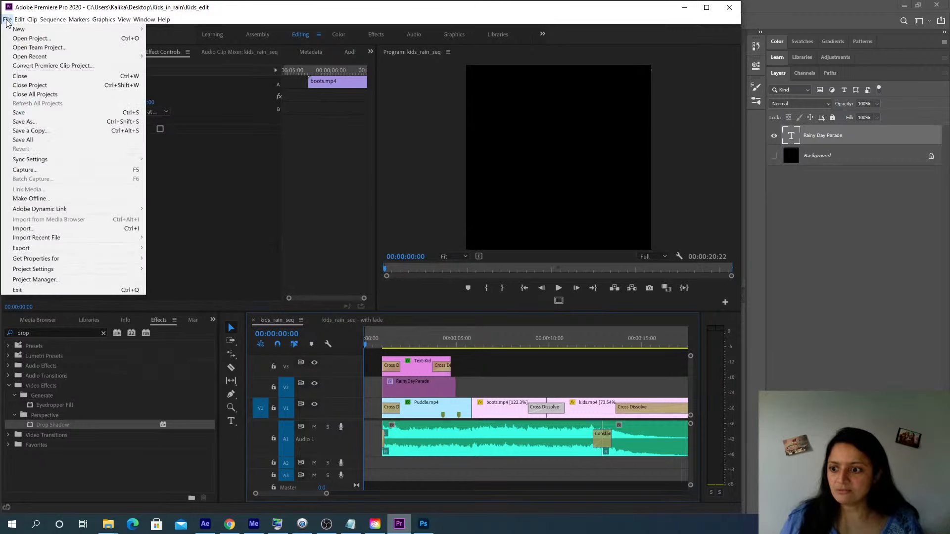
{"action": "mouse_move", "coordinate": [38, 249]}
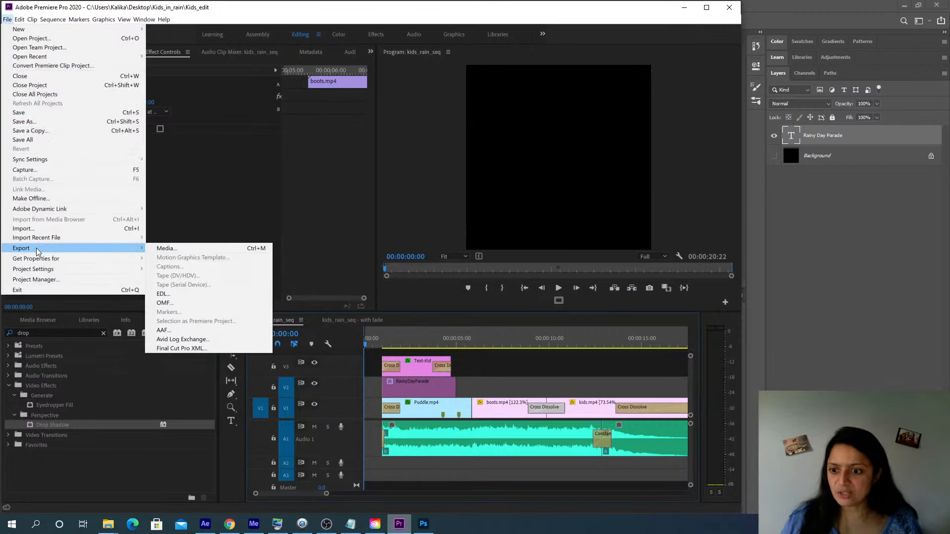
{"action": "left_click", "coordinate": [196, 253]}
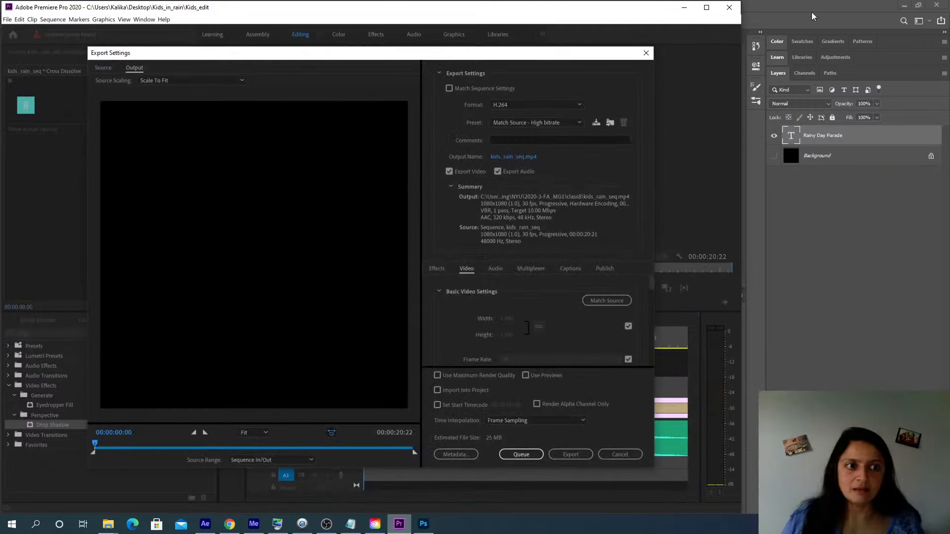
{"action": "left_click", "coordinate": [903, 7]}
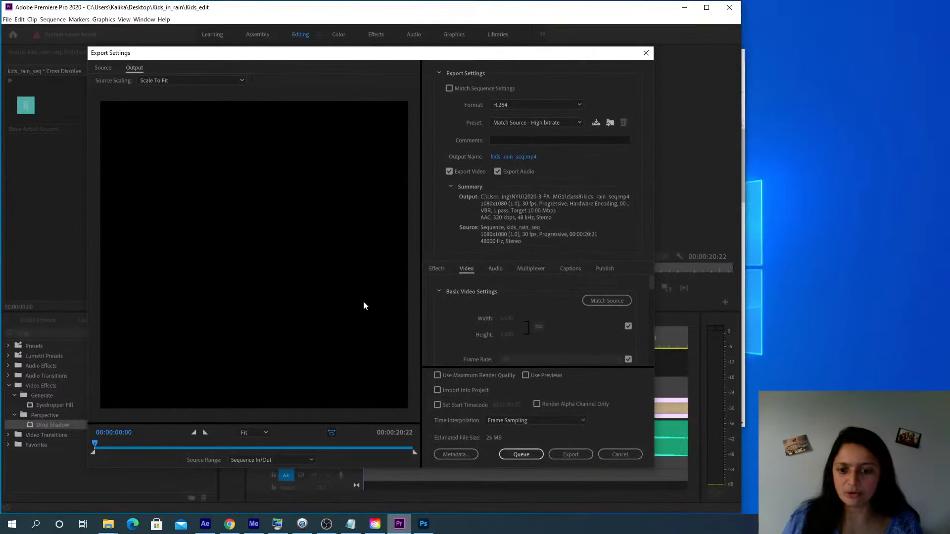
{"action": "left_click_drag", "start_coordinate": [350, 57], "coordinate": [377, 45]}
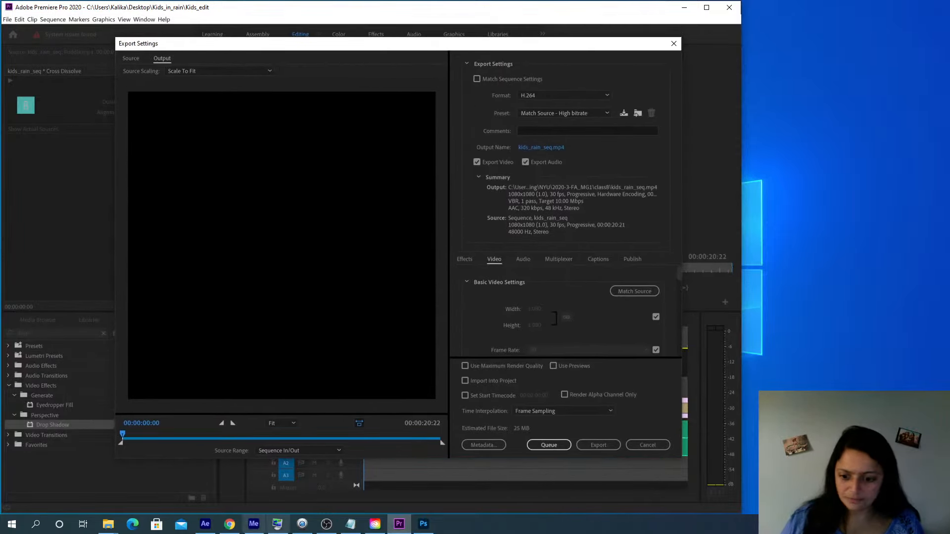
Choose H.264 as the export format and Match Source - High bitrate as the preset for kids_rain_seq
{"action": "left_click", "coordinate": [230, 525]}
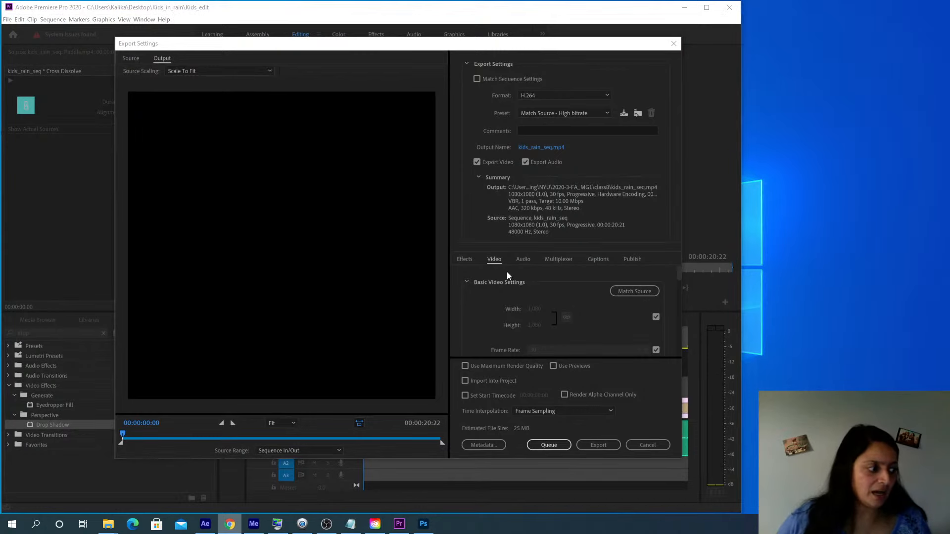
{"action": "left_click_drag", "start_coordinate": [320, 49], "coordinate": [330, 40]}
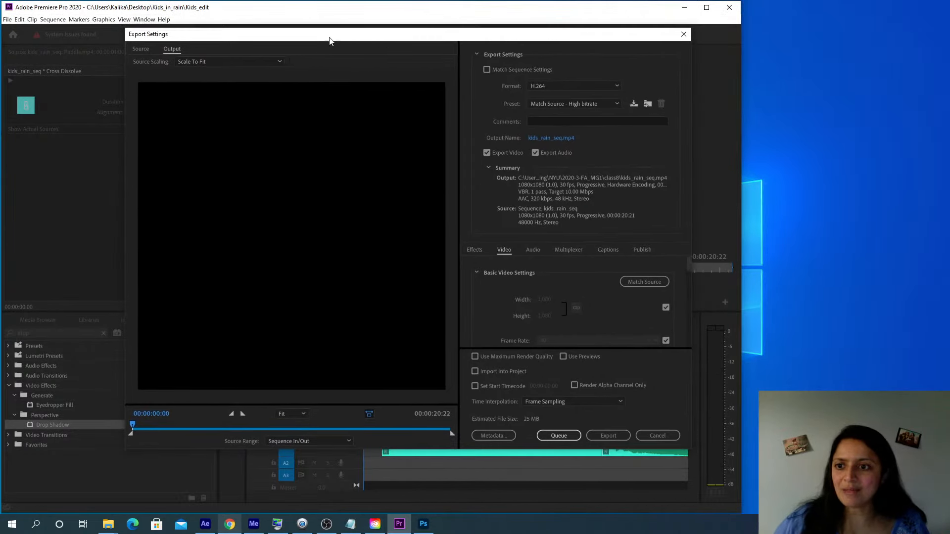
{"action": "left_click", "coordinate": [568, 87]}
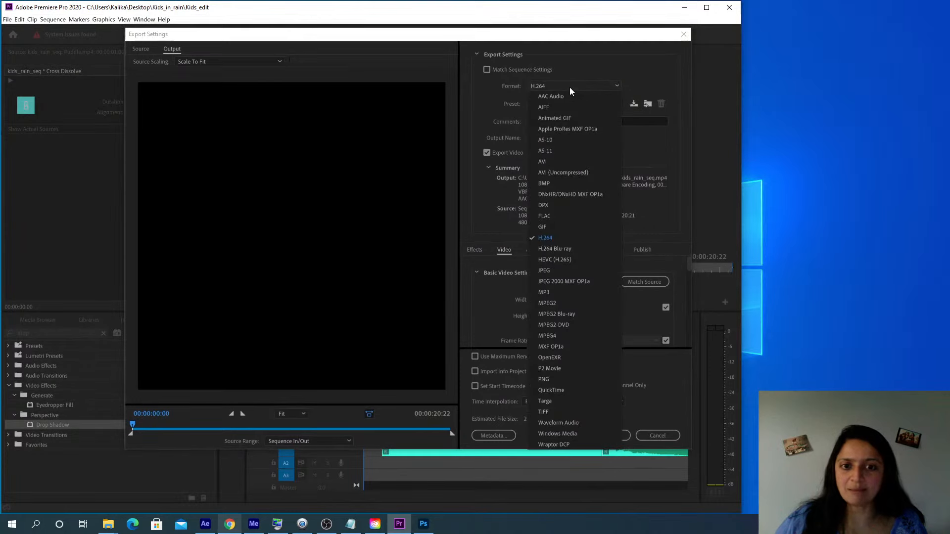
{"action": "left_click", "coordinate": [558, 240]}
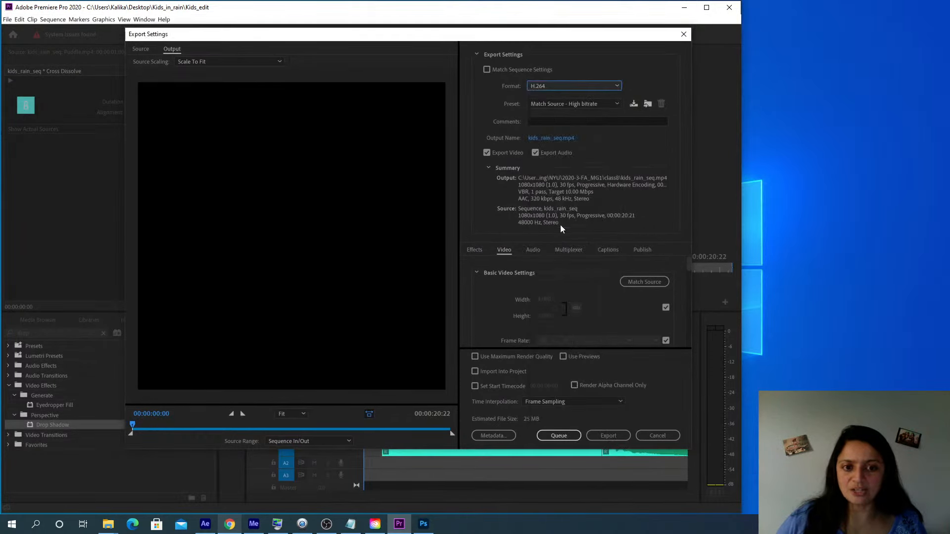
{"action": "left_click", "coordinate": [569, 103]}
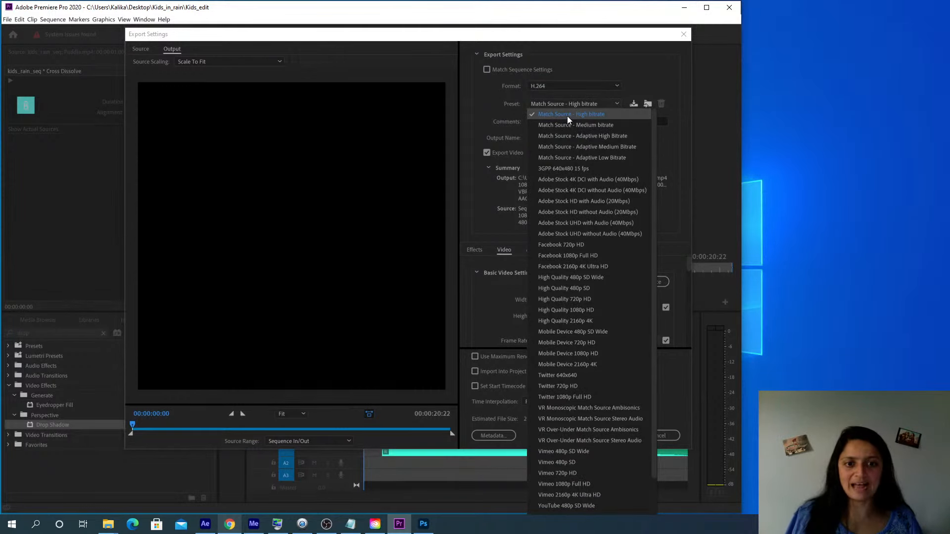
{"action": "left_click", "coordinate": [568, 116]}
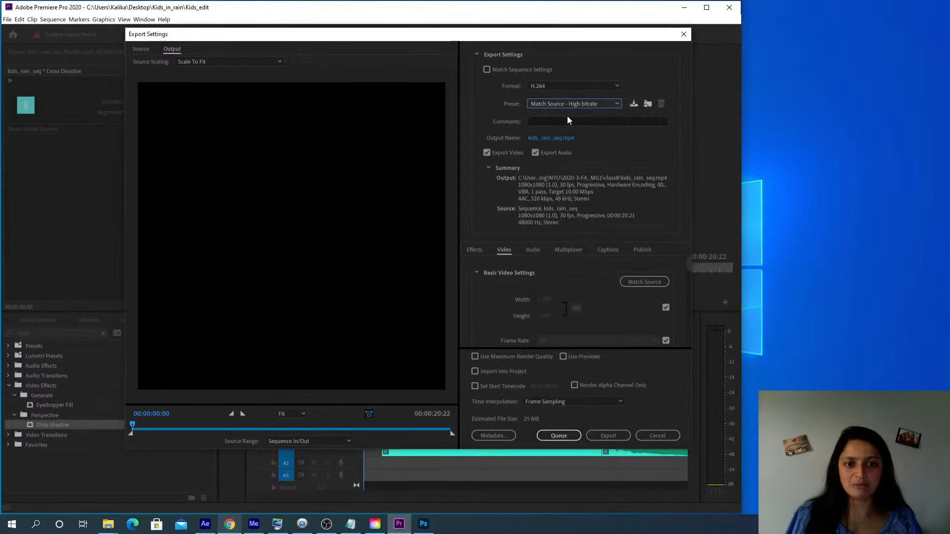
Browse for the export's output location and create a folder named exports inside the Kids_in_rain folder
{"action": "left_click", "coordinate": [539, 139]}
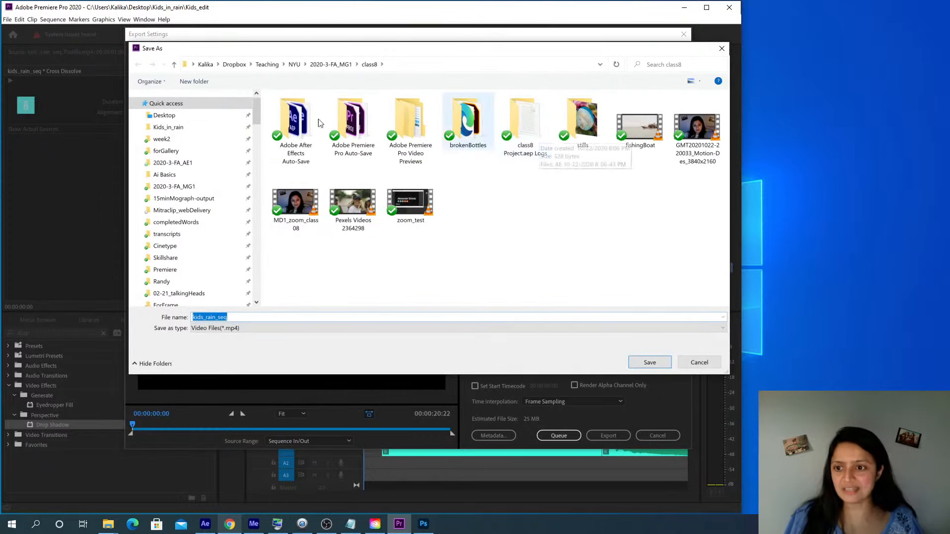
{"action": "left_click", "coordinate": [168, 127]}
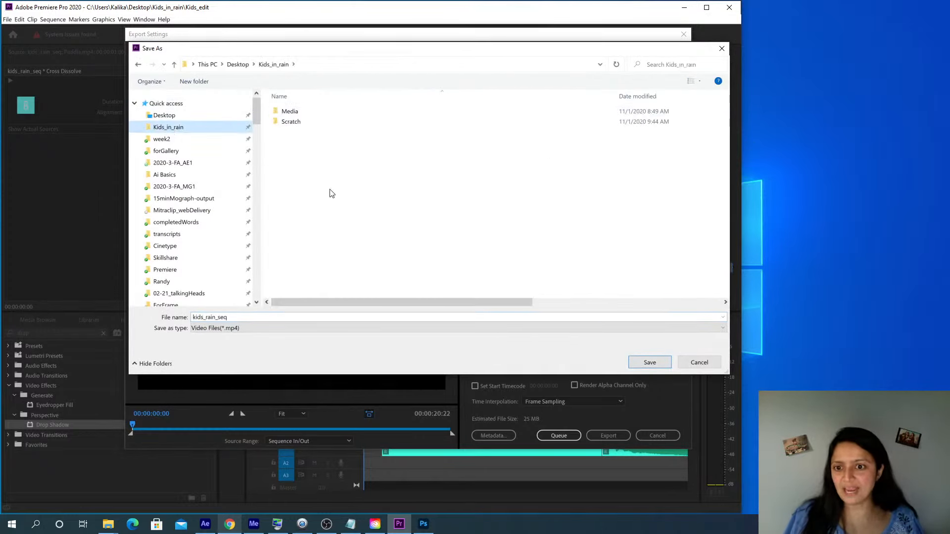
{"action": "left_click", "coordinate": [194, 83]}
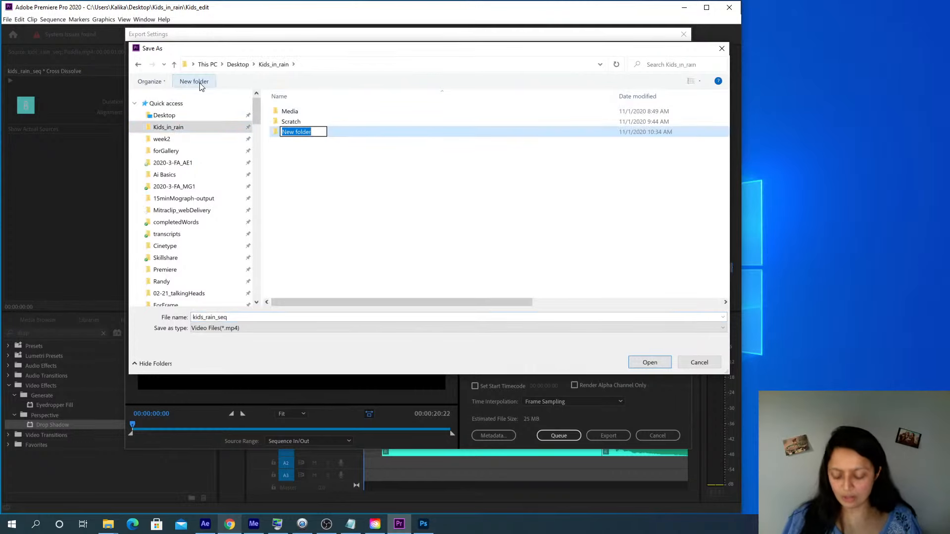
{"action": "type", "text": "exports"}
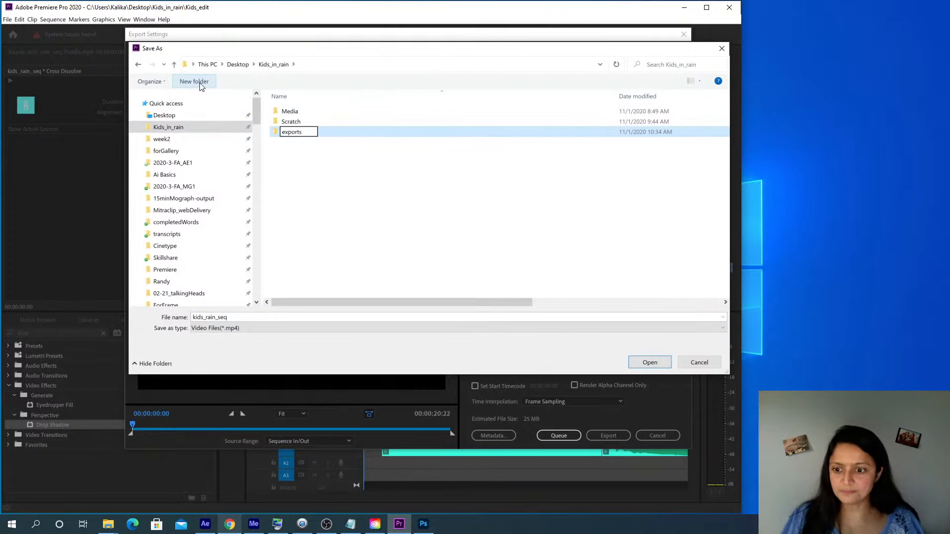
{"action": "key", "text": "Return"}
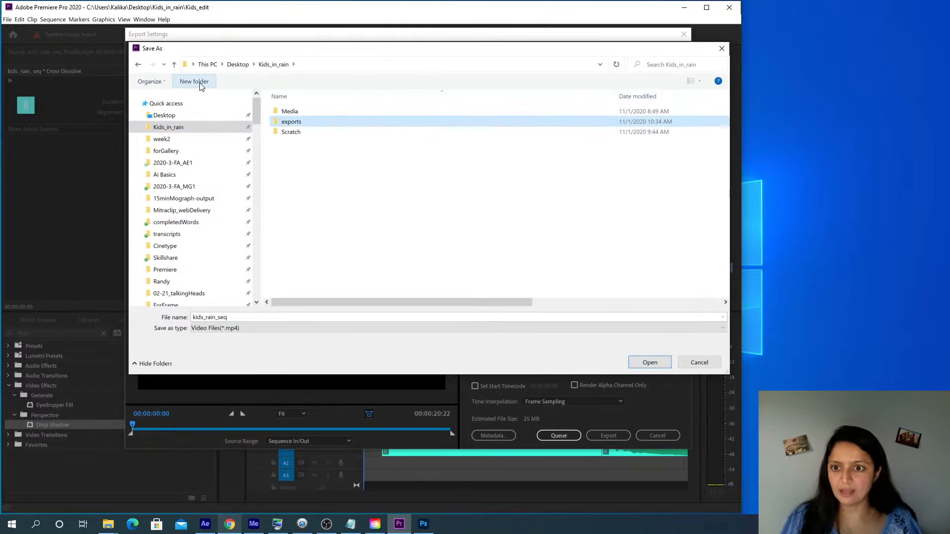
Save the output file as kids_rain_seq in the exports folder and start the export immediately with the current settings
{"action": "double_click", "coordinate": [294, 129]}
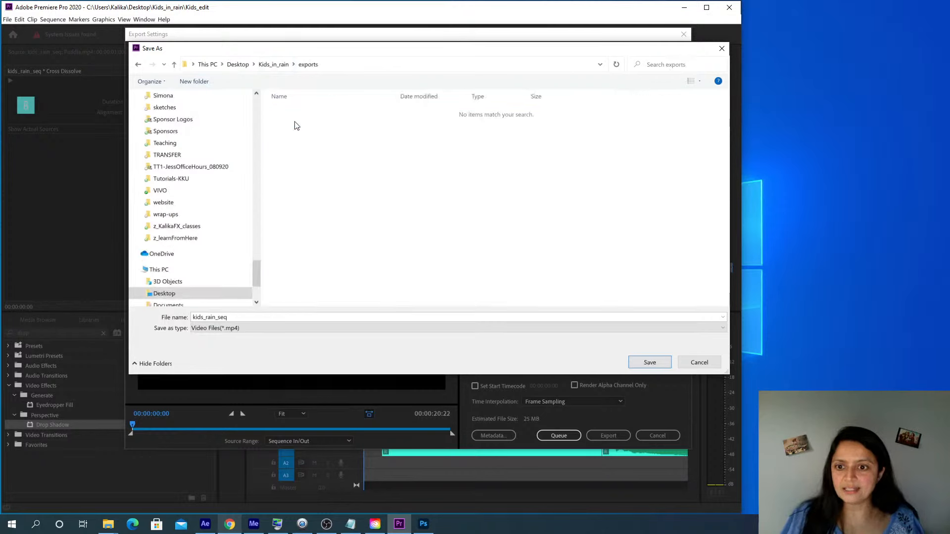
{"action": "left_click", "coordinate": [655, 364]}
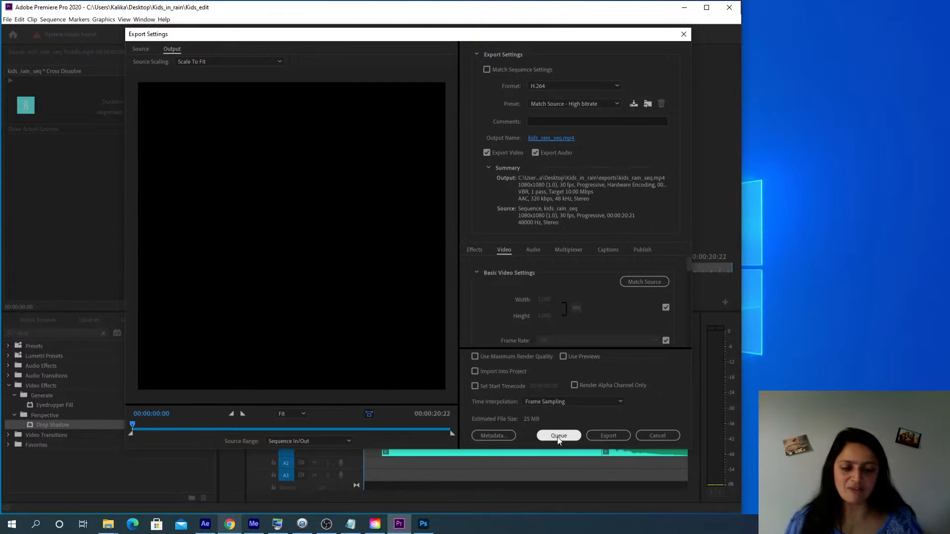
{"action": "left_click", "coordinate": [608, 439]}
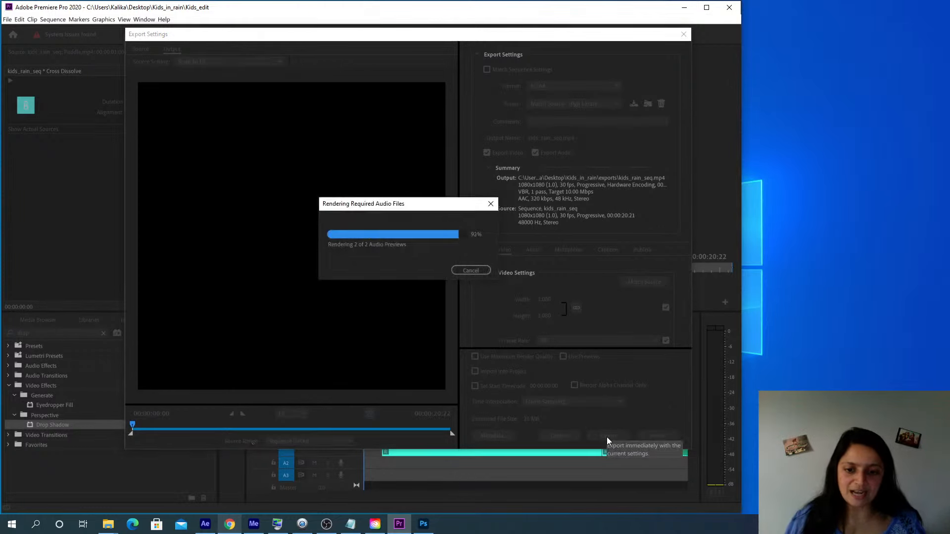